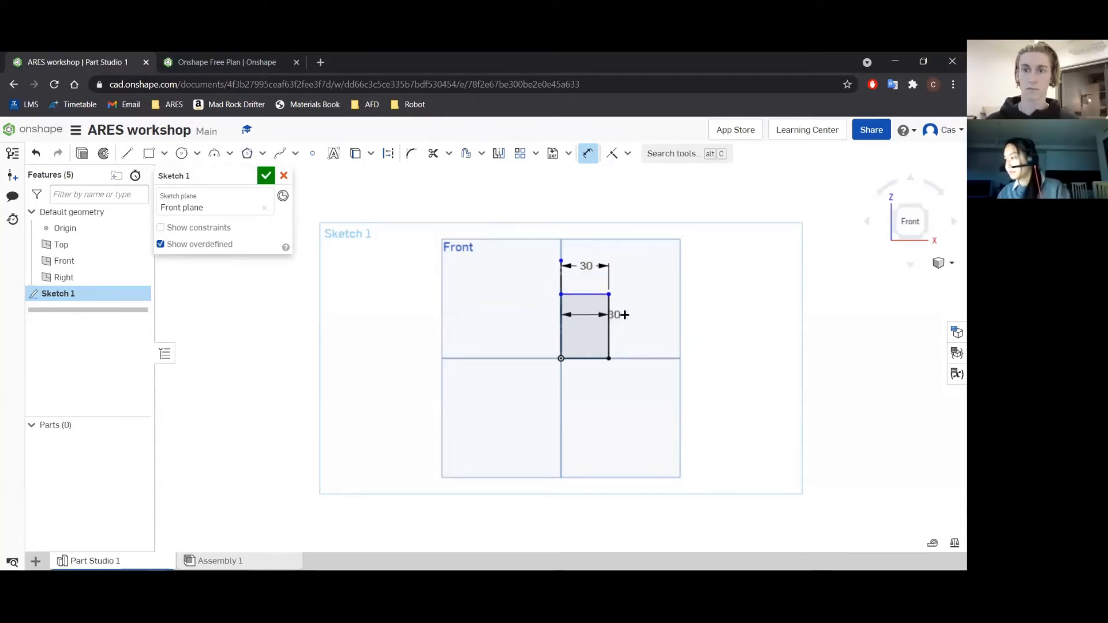
# Delete the rectangle's edges and the vertical construction line from the sketch, and discard the emptied sketch.
pyautogui.press('Escape')
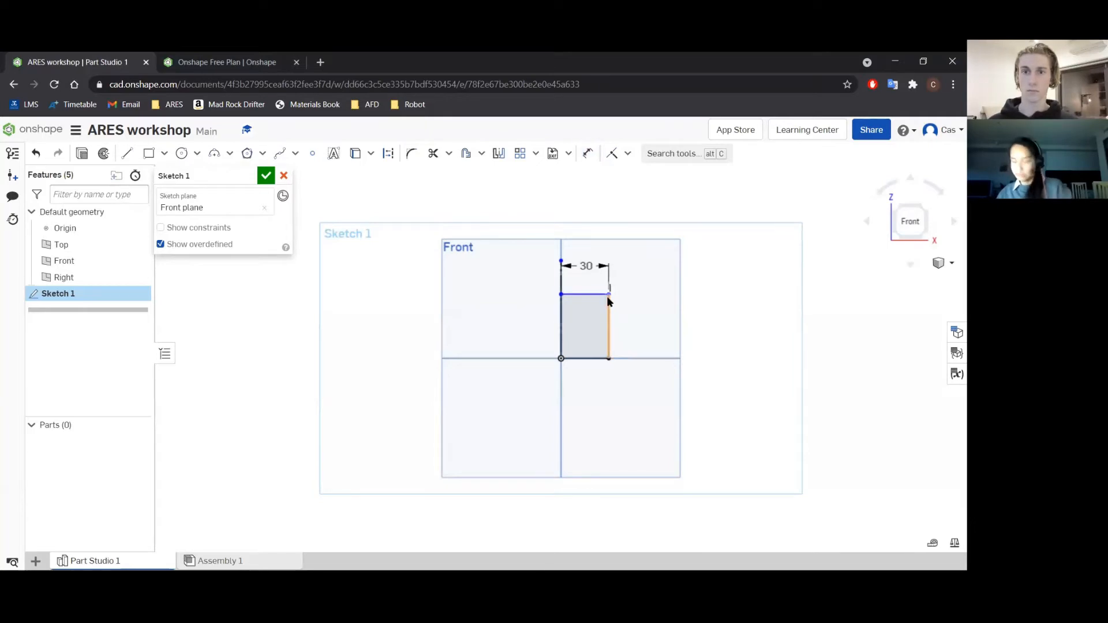
pyautogui.click(578, 295)
pyautogui.press('Delete')
pyautogui.click(608, 303)
pyautogui.press('Delete')
pyautogui.click(561, 306)
pyautogui.click(561, 309)
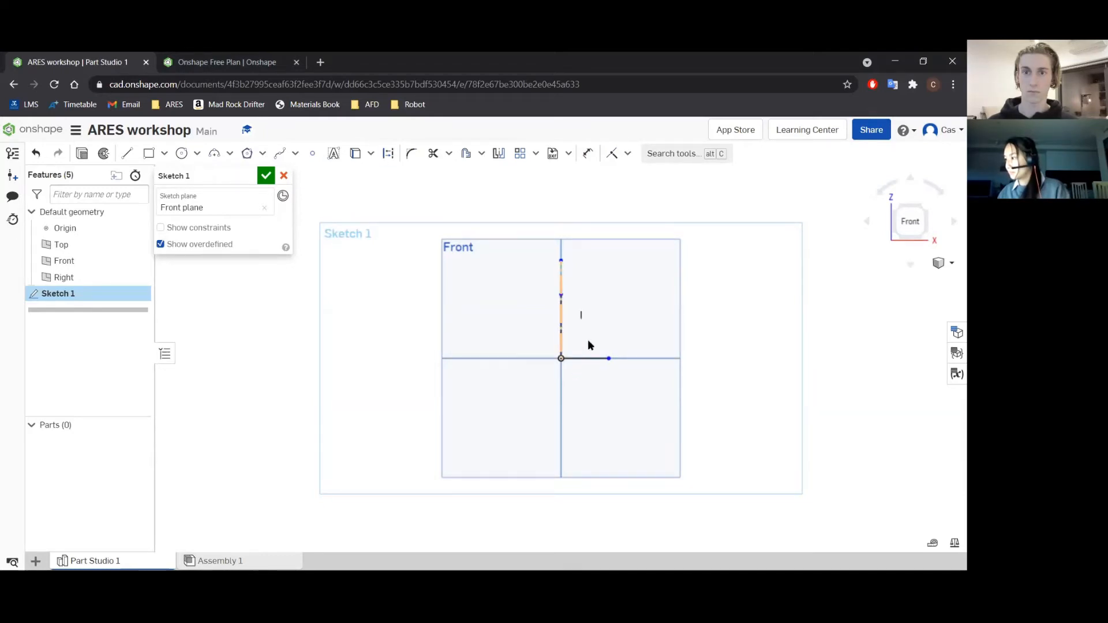
pyautogui.click(600, 358)
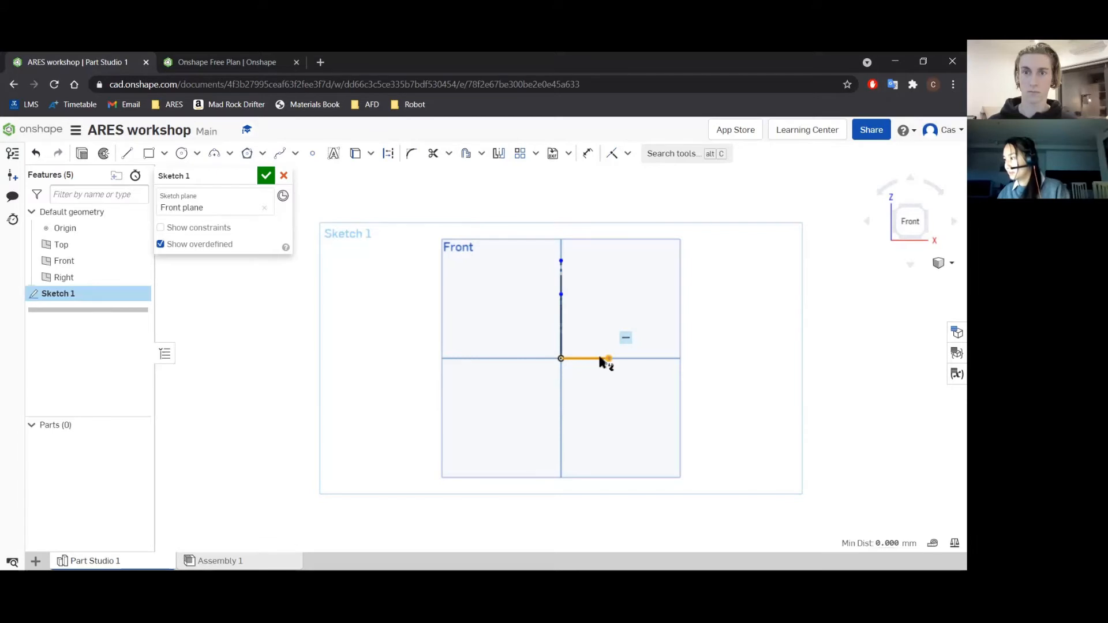
pyautogui.click(598, 358)
pyautogui.click(561, 315)
pyautogui.press('Delete')
pyautogui.click(560, 314)
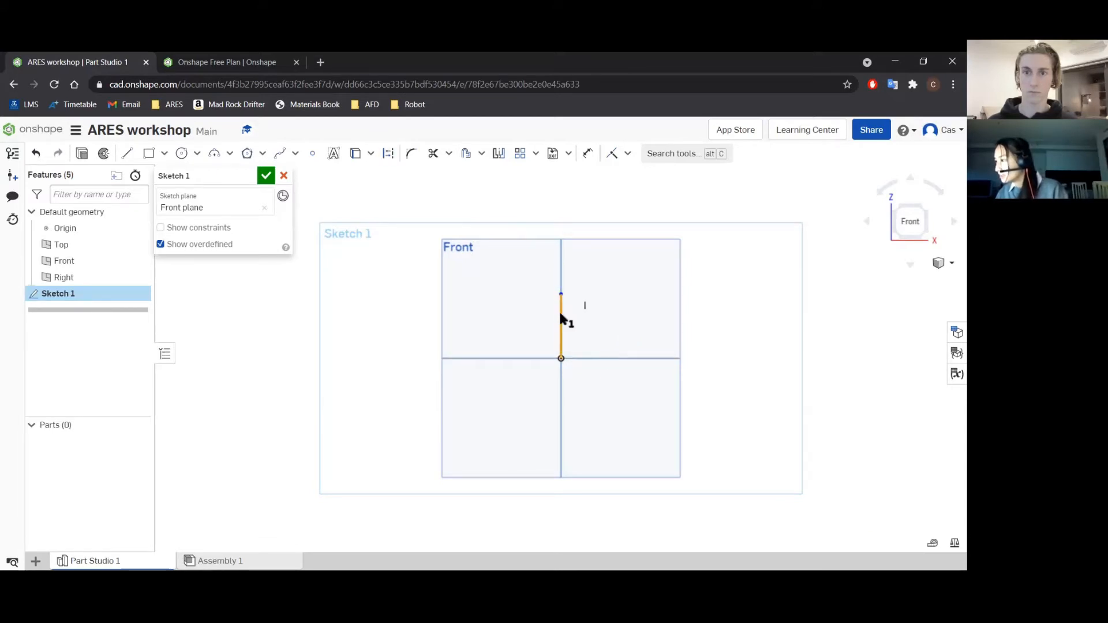
pyautogui.press('Delete')
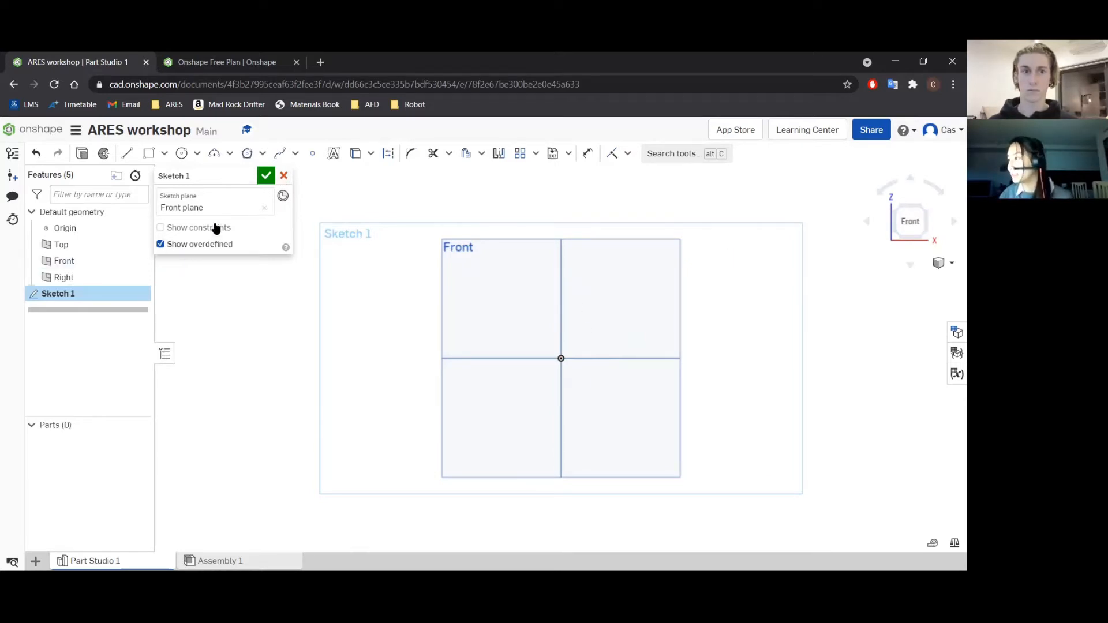
pyautogui.click(283, 176)
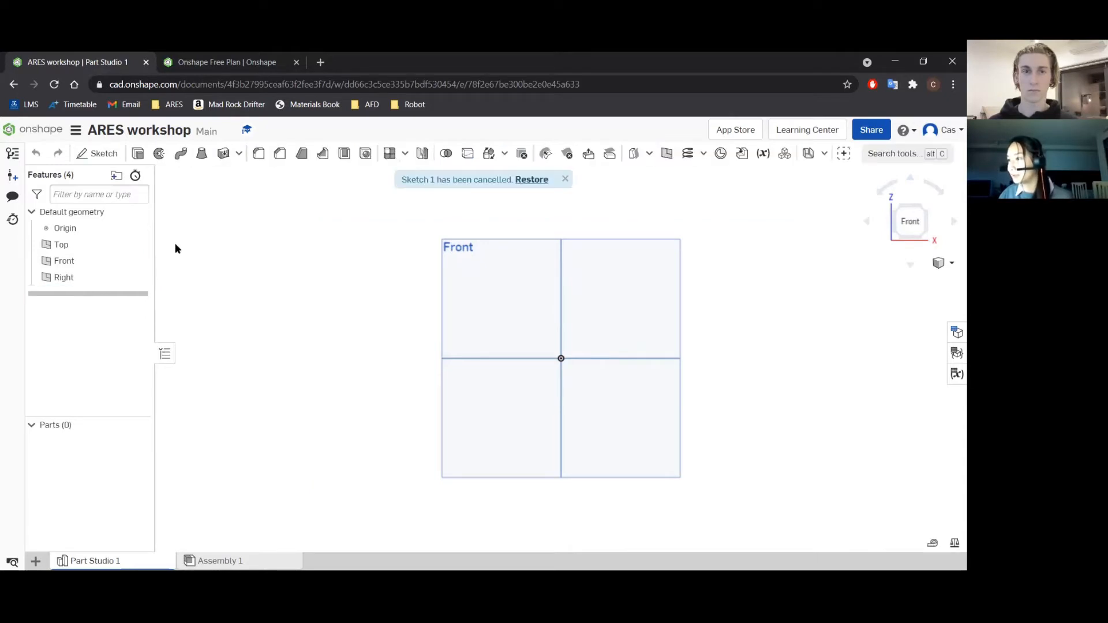
# On a new Front plane sketch, draw a vertical line about 50 mm up from the origin and a horizontal line about 33 mm rightward from its end.
pyautogui.click(68, 262)
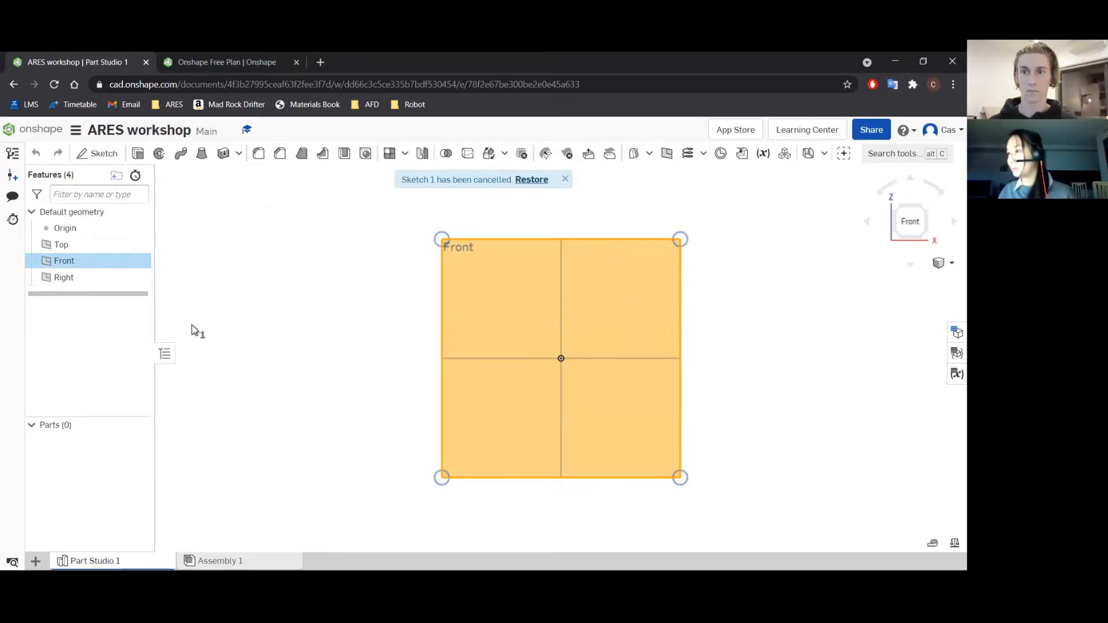
pyautogui.click(98, 154)
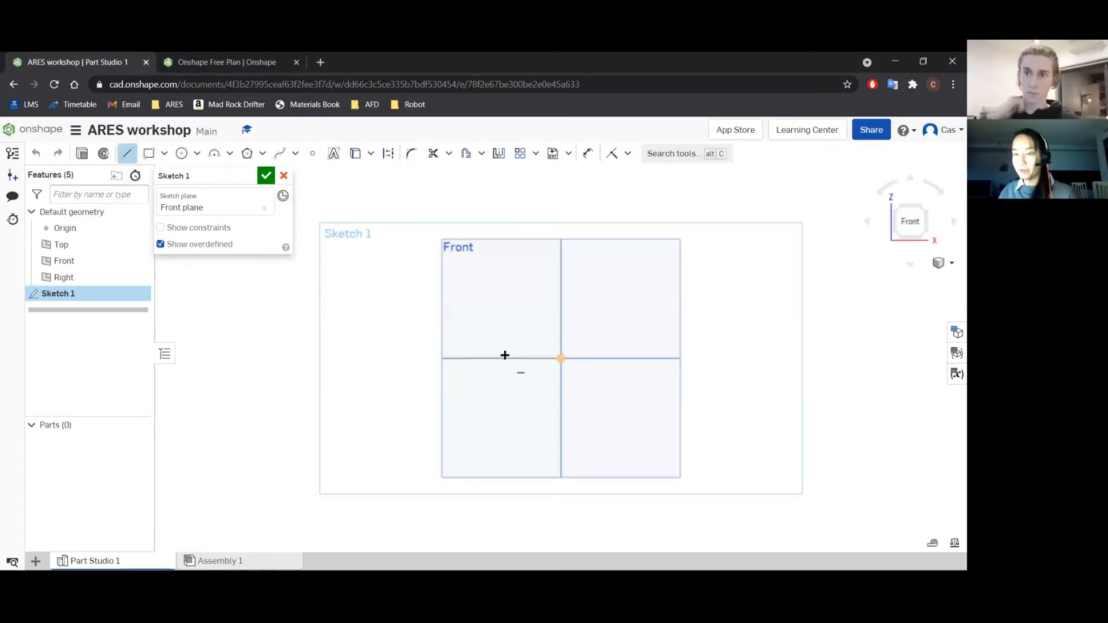
pyautogui.click(560, 359)
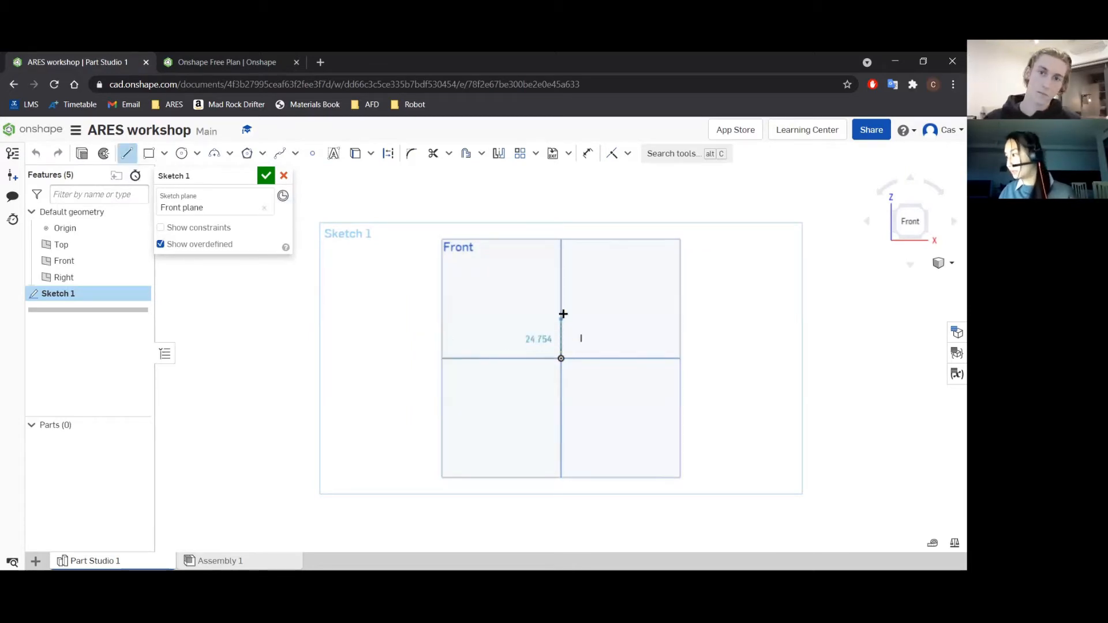
pyautogui.click(558, 279)
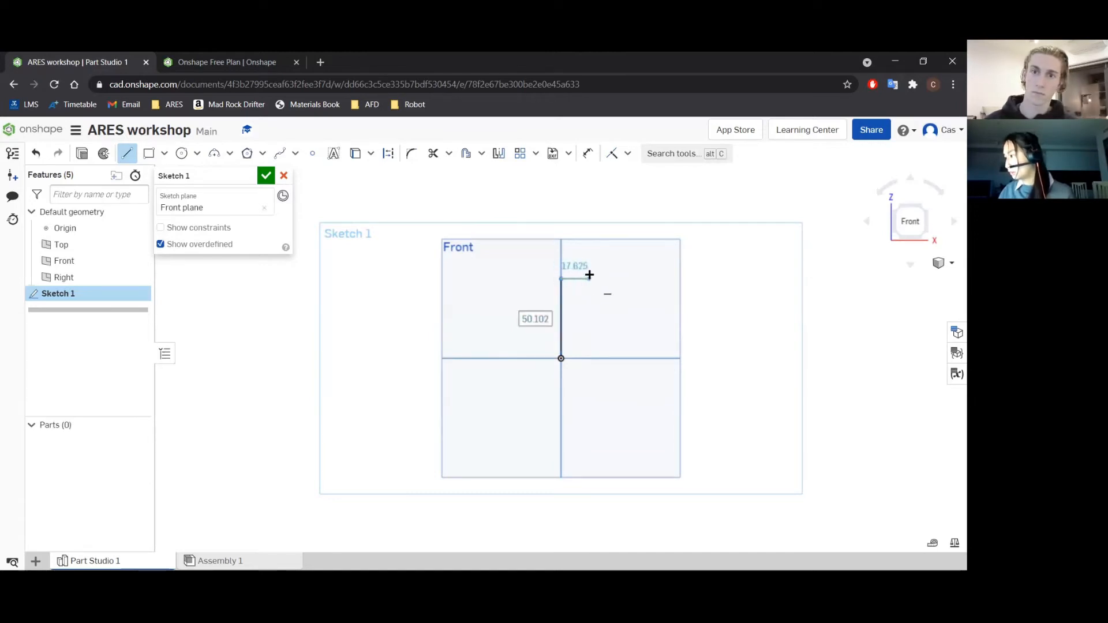
pyautogui.click(613, 279)
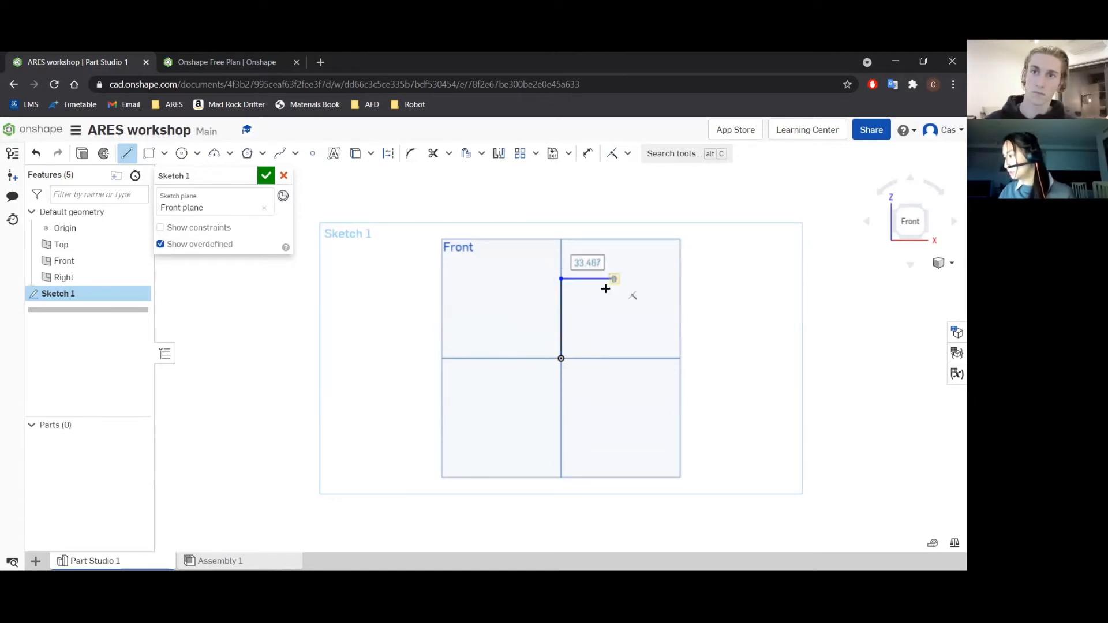
pyautogui.press('Escape')
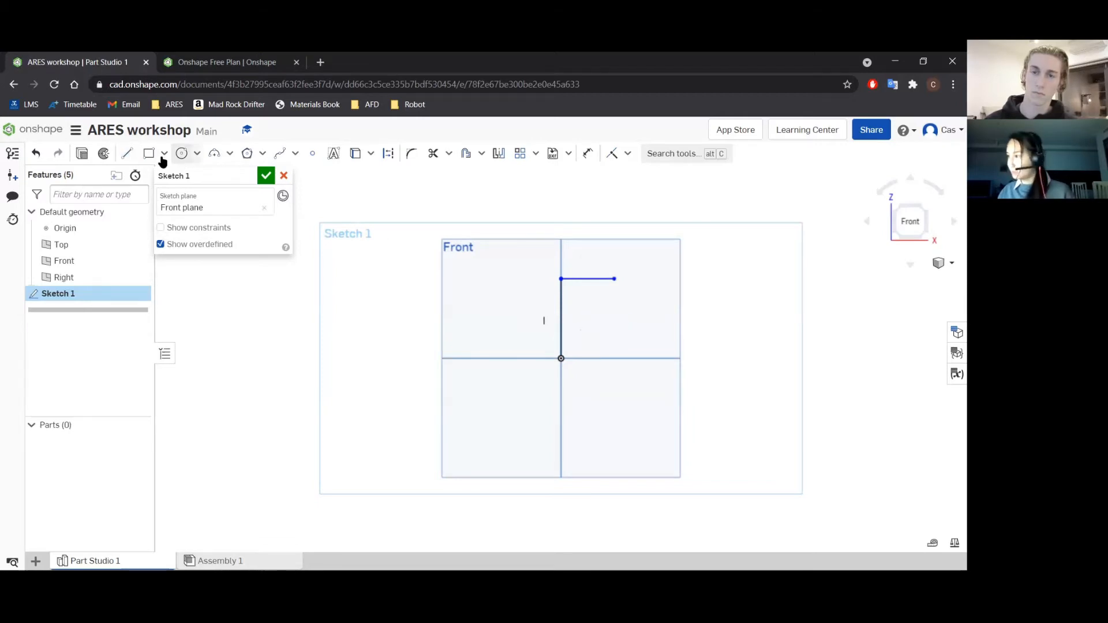
# Draw a horizontal base line about 29 mm rightward from the origin, continued by an outward-slanting line about 20 mm long.
pyautogui.click(127, 154)
pyautogui.click(562, 359)
pyautogui.click(607, 358)
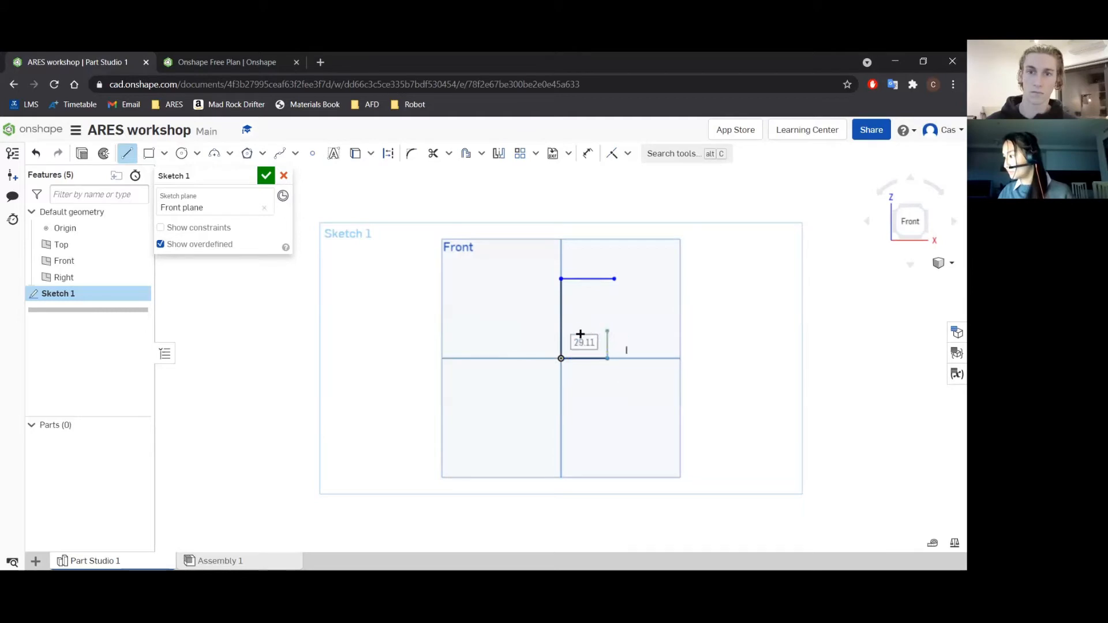
pyautogui.click(621, 330)
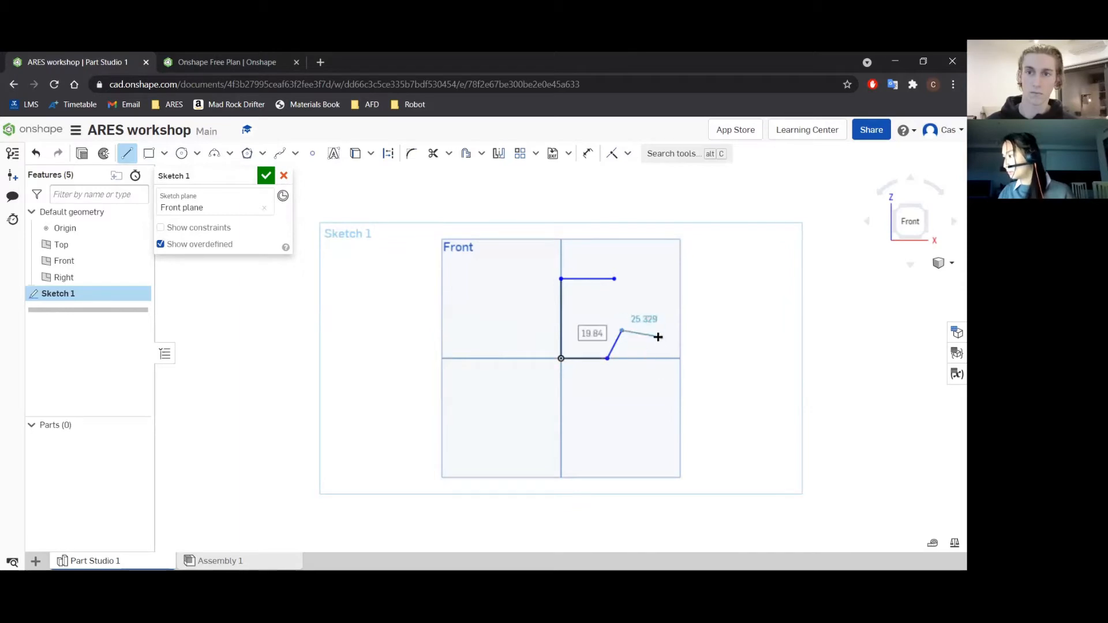
pyautogui.press('Escape')
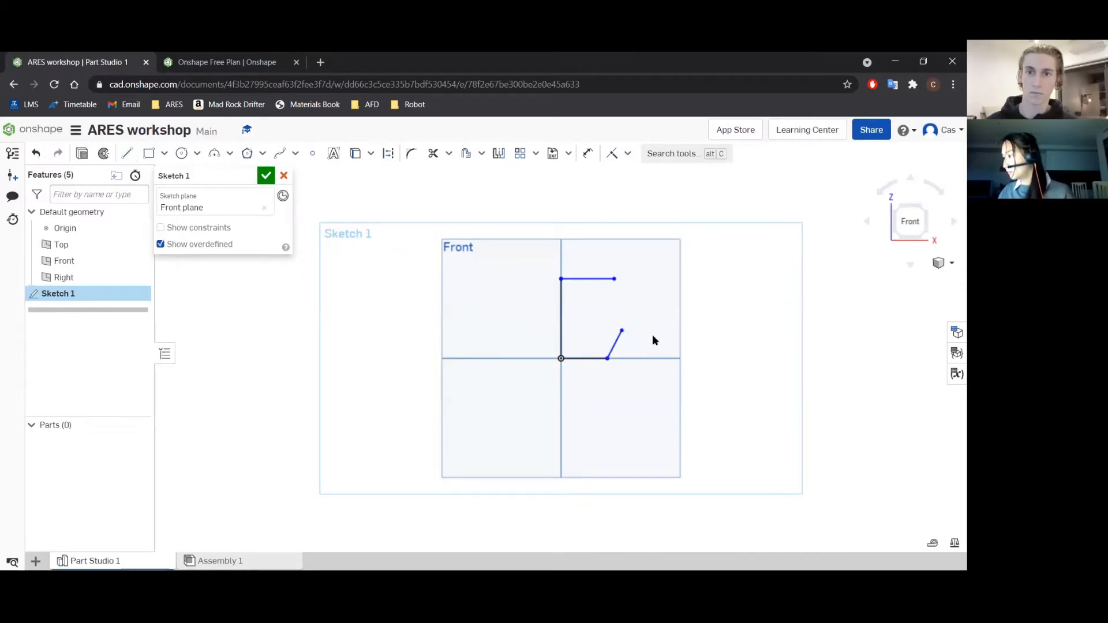
# Close the profile with a three-point arc of about 18 mm radius, bulging outward between the slanted line and the upper horizontal line.
pyautogui.click(214, 154)
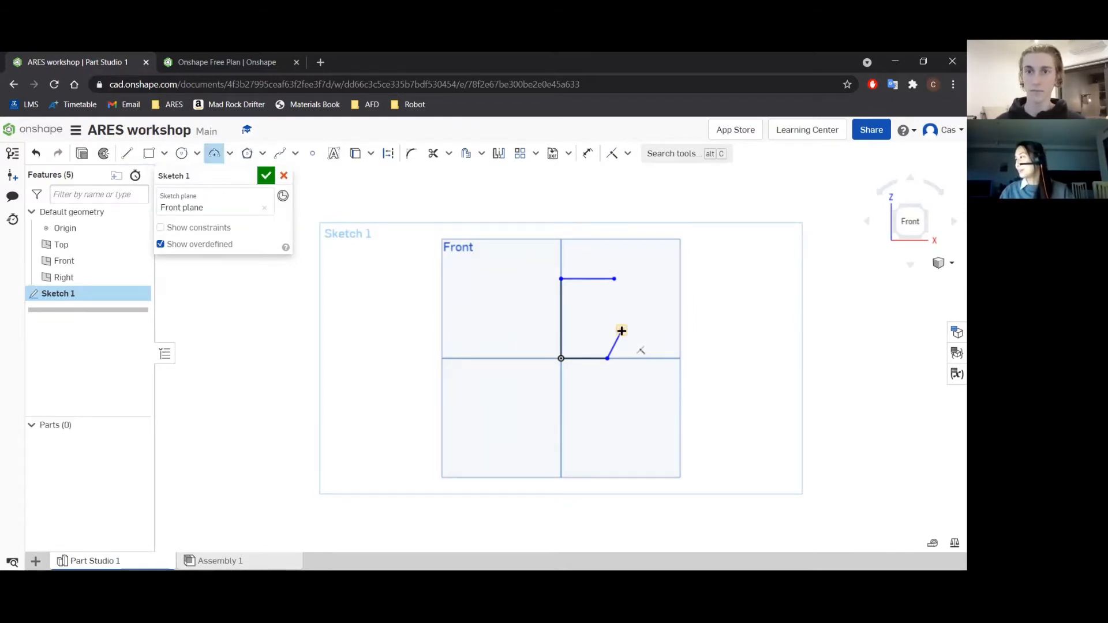
pyautogui.press('Escape')
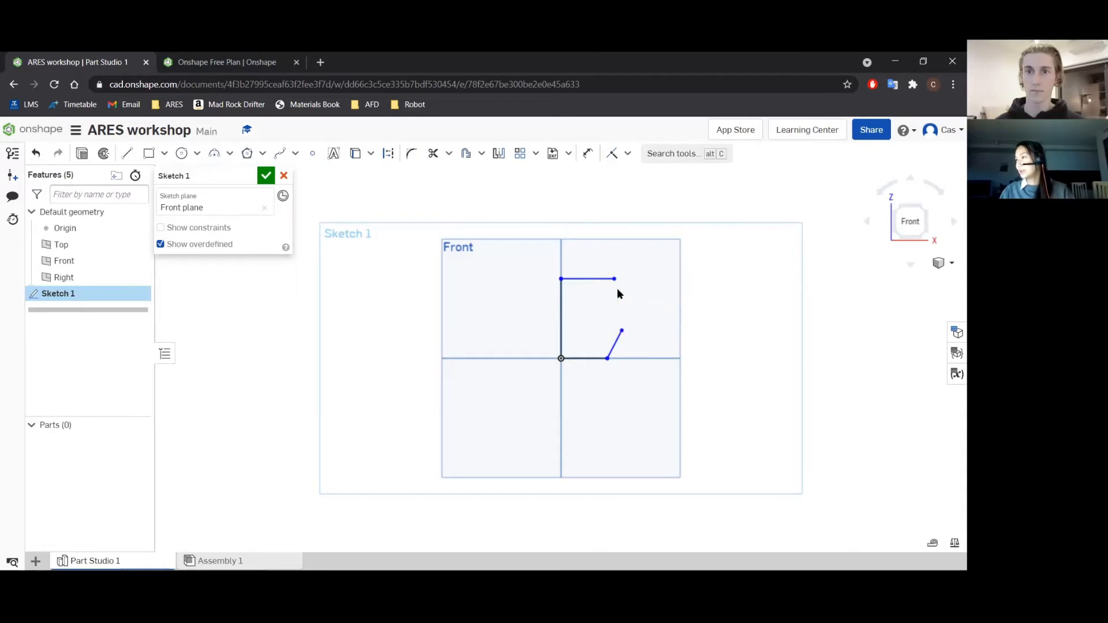
pyautogui.click(229, 153)
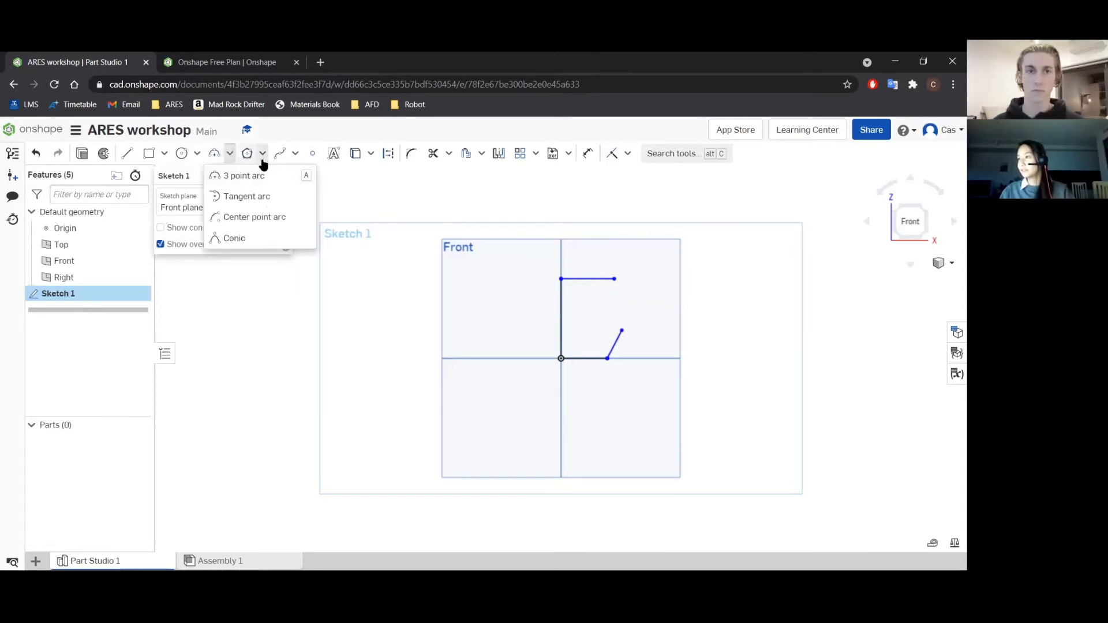
pyautogui.click(230, 177)
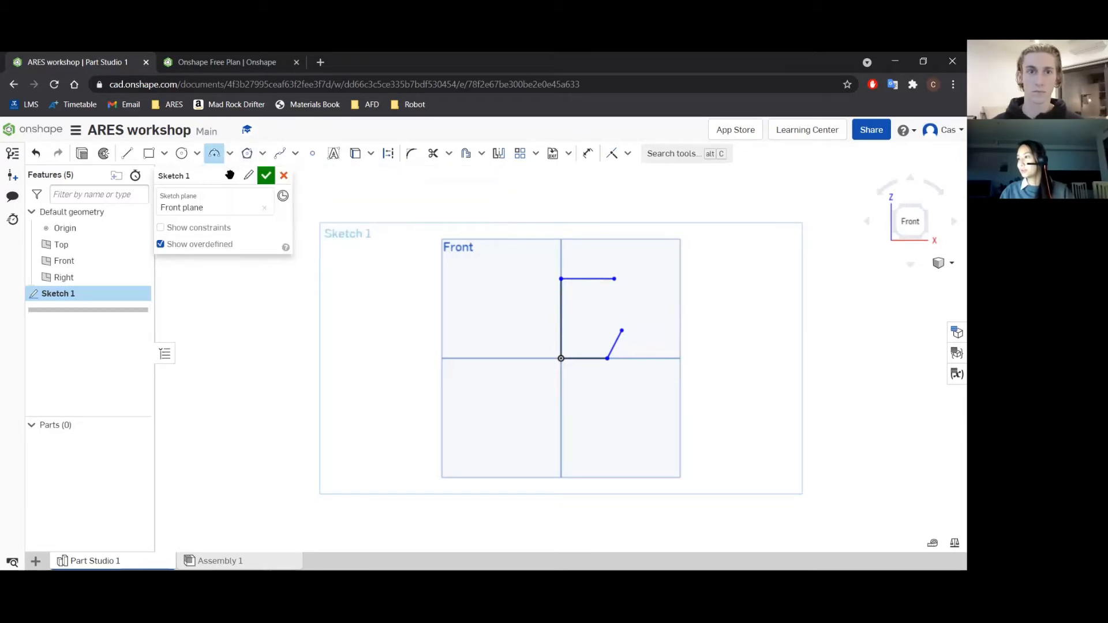
pyautogui.click(621, 330)
pyautogui.click(614, 279)
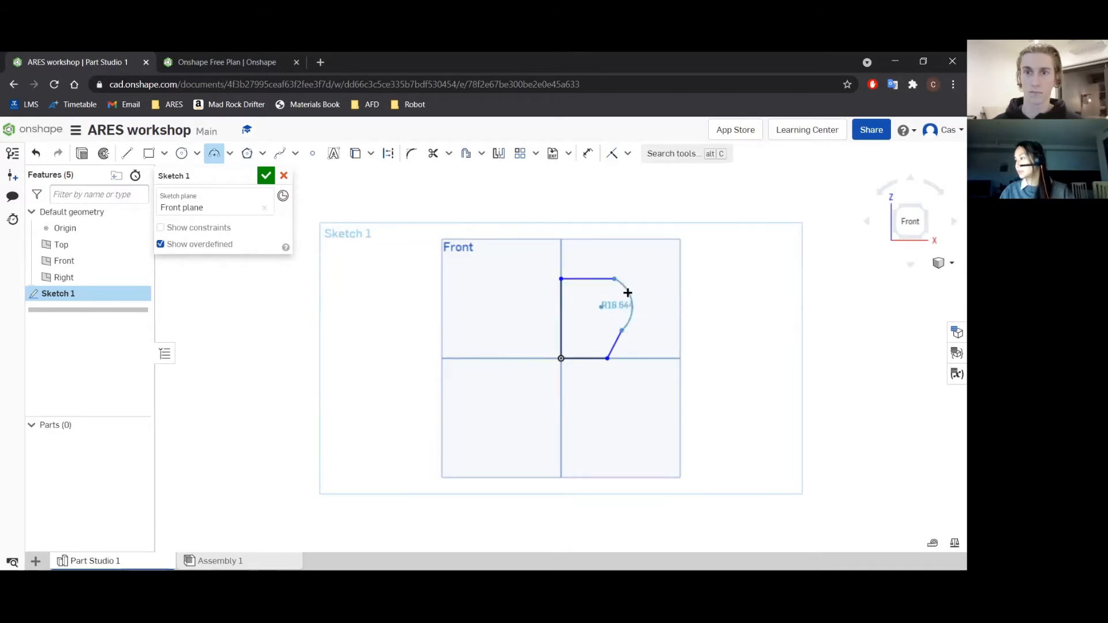
pyautogui.click(629, 292)
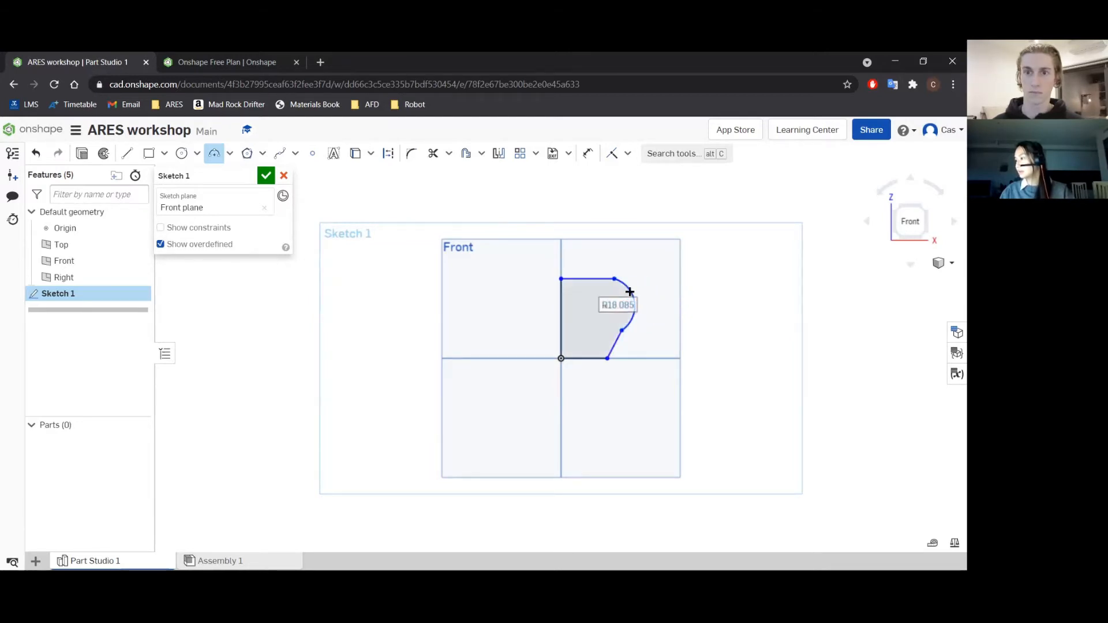
pyautogui.press('Escape')
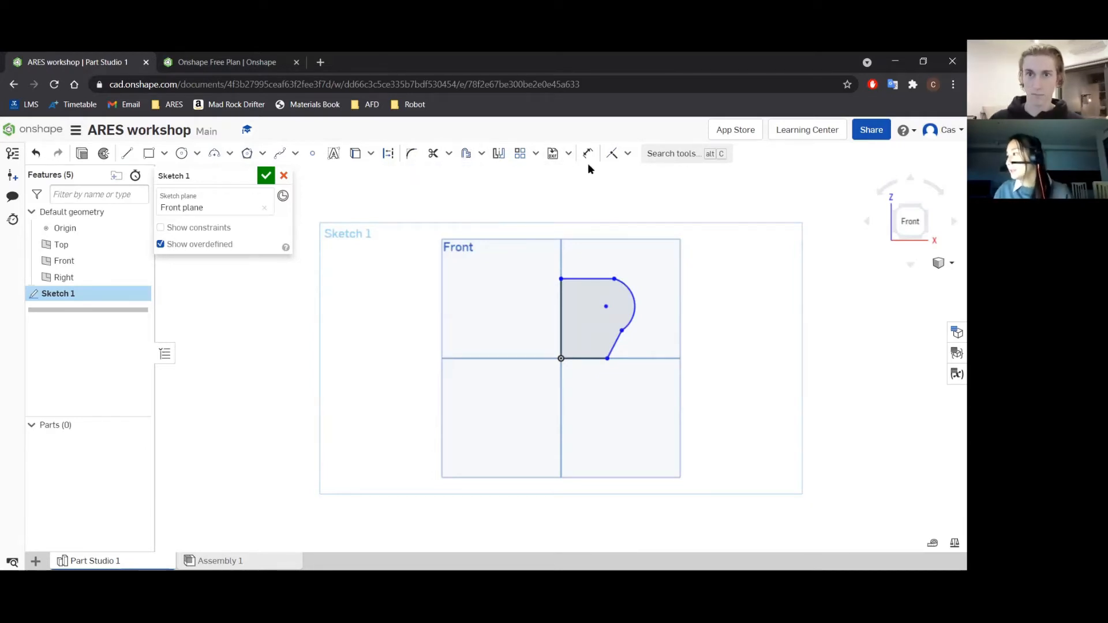
# Apply a Tangent constraint between the arc and the slanted line.
pyautogui.click(628, 154)
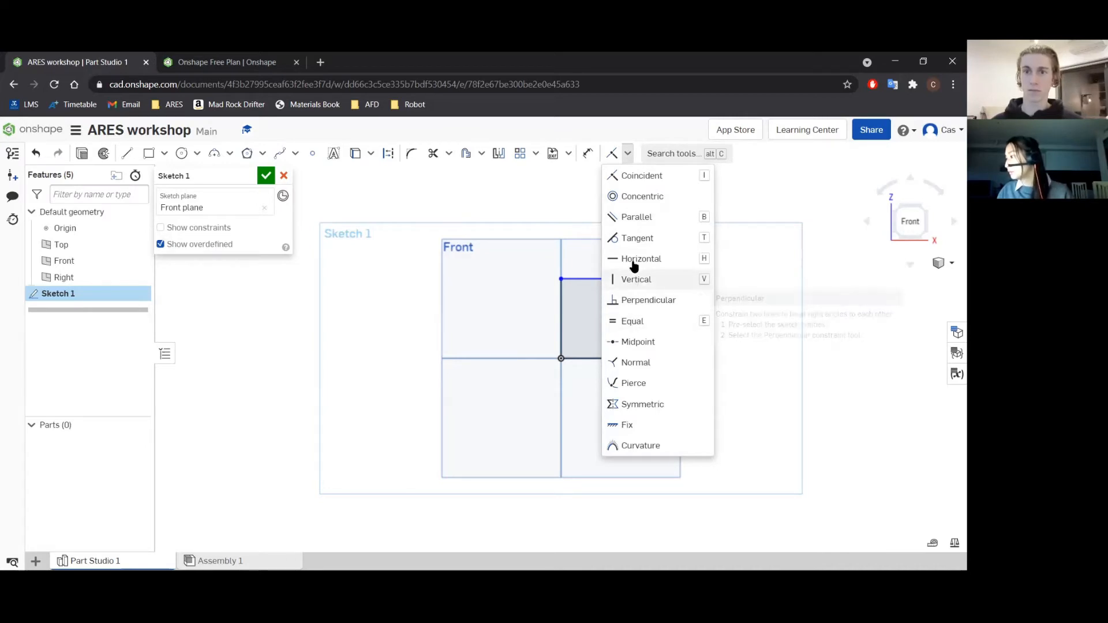
pyautogui.click(632, 237)
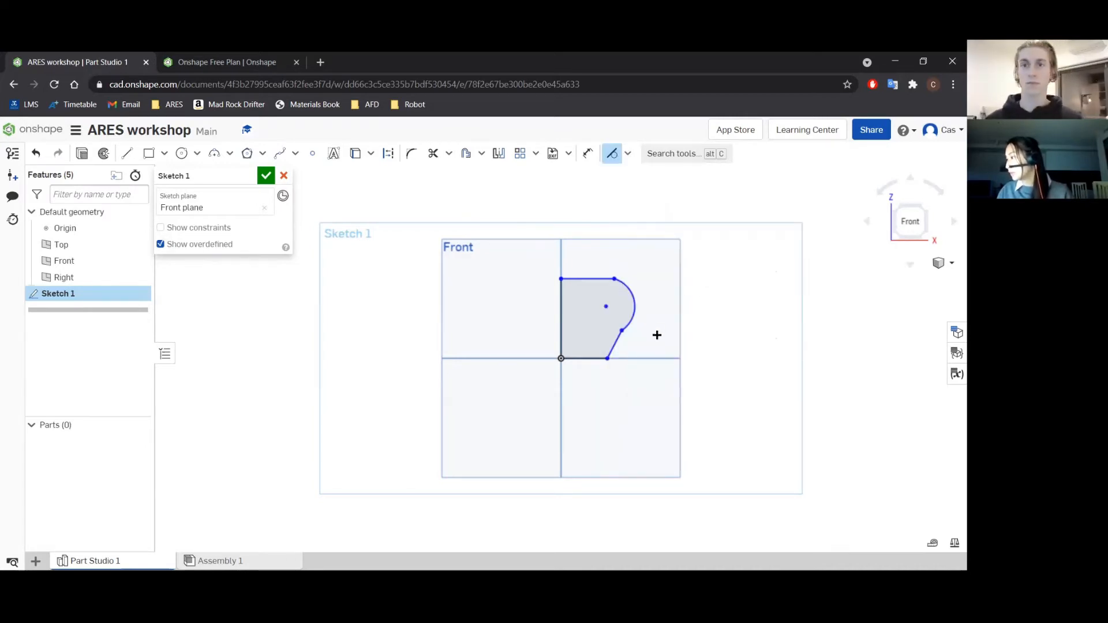
pyautogui.click(635, 307)
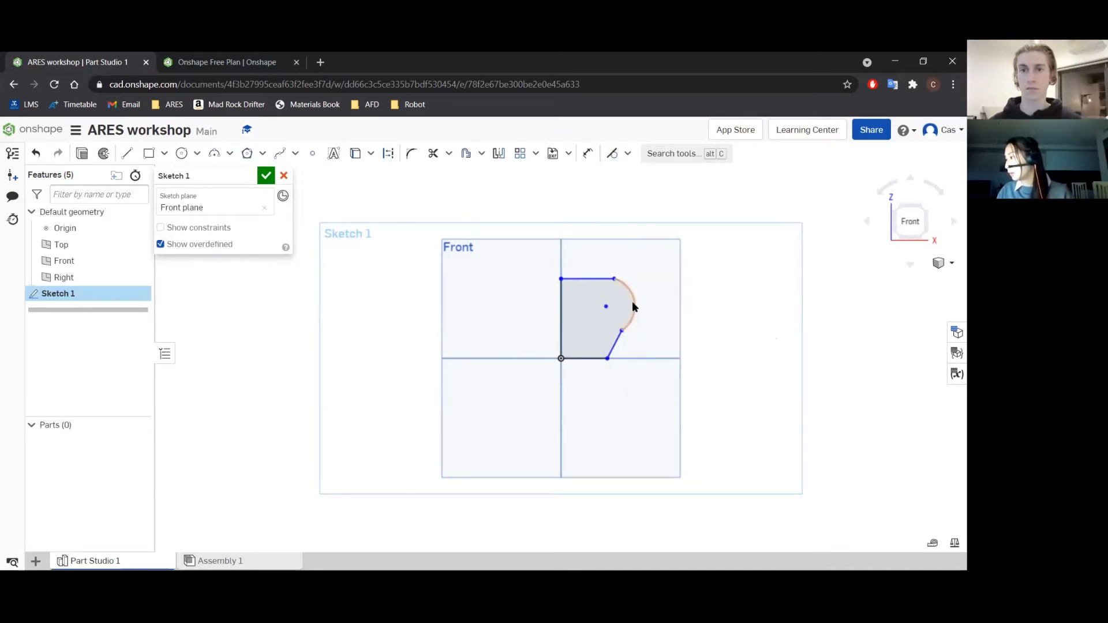
pyautogui.click(614, 344)
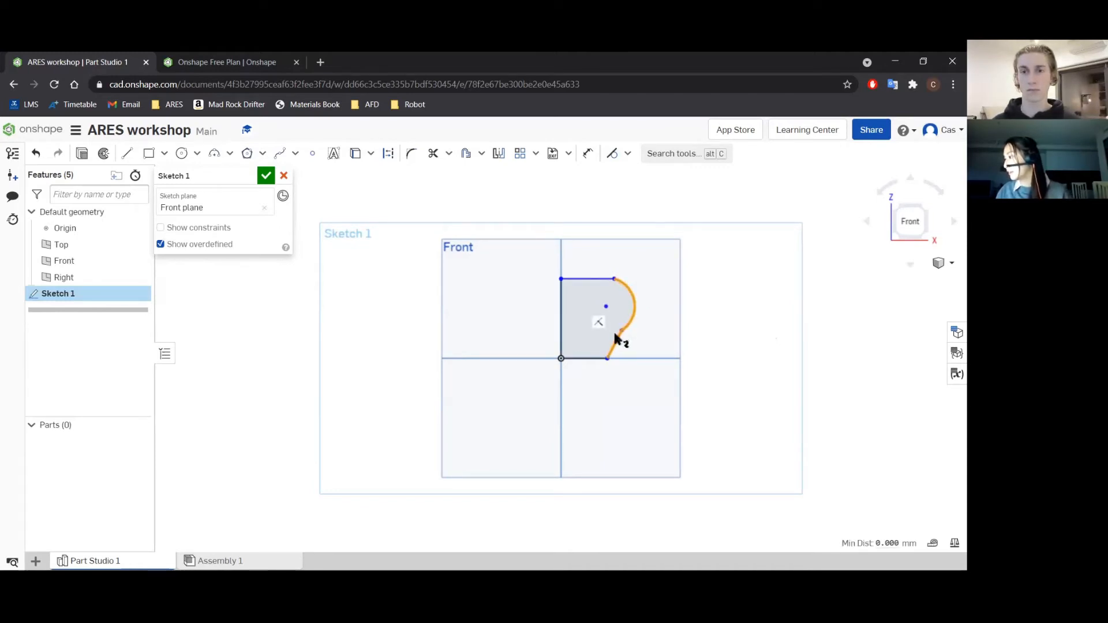
pyautogui.click(626, 155)
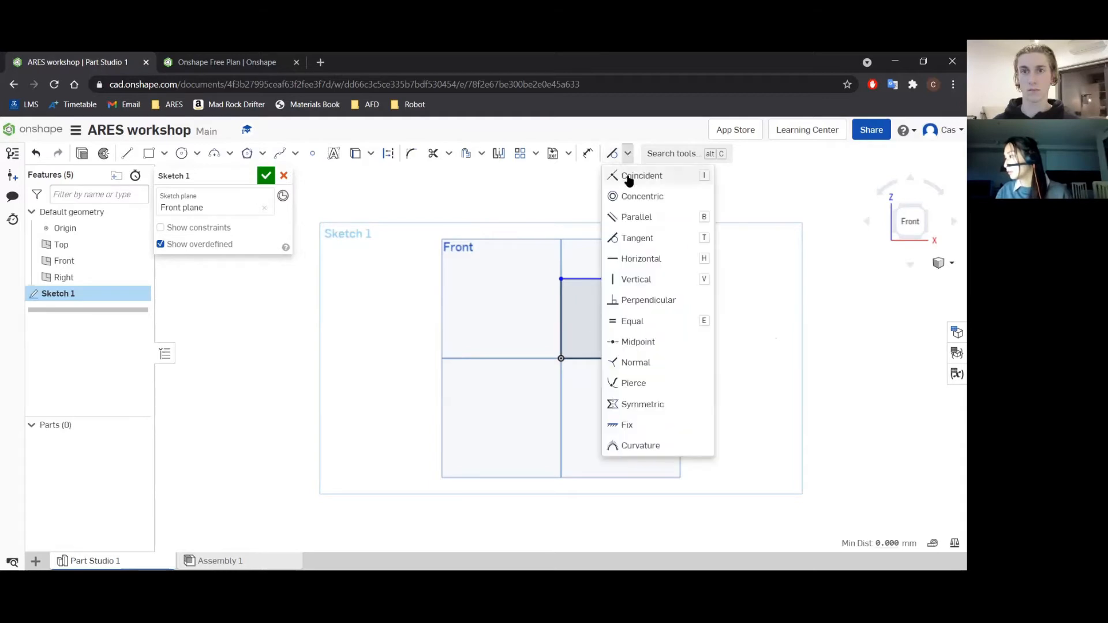
pyautogui.click(646, 237)
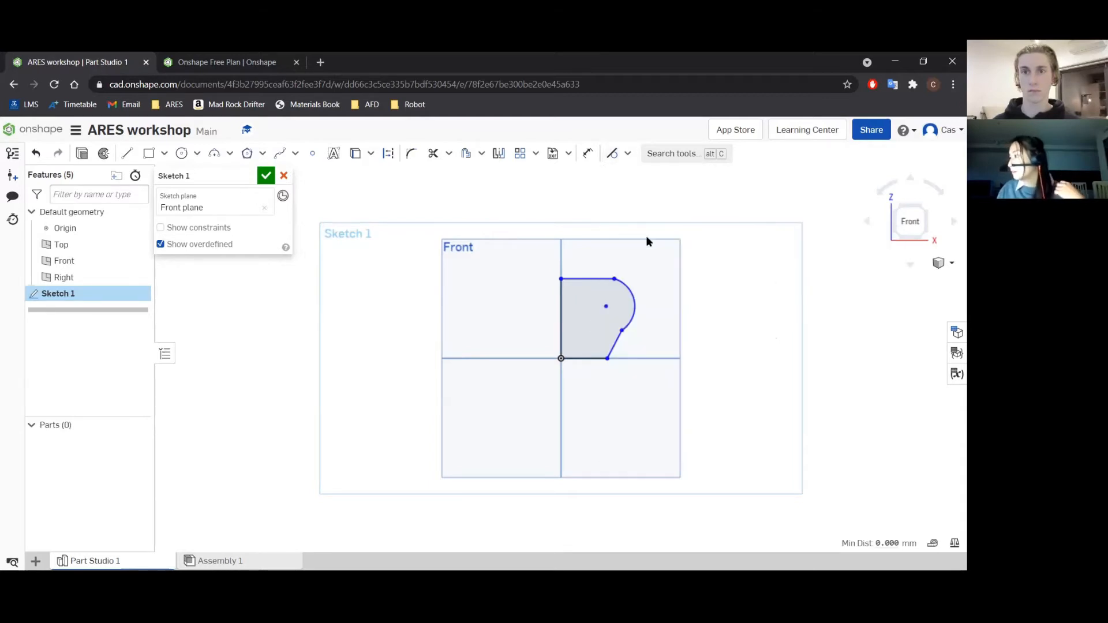
pyautogui.click(623, 330)
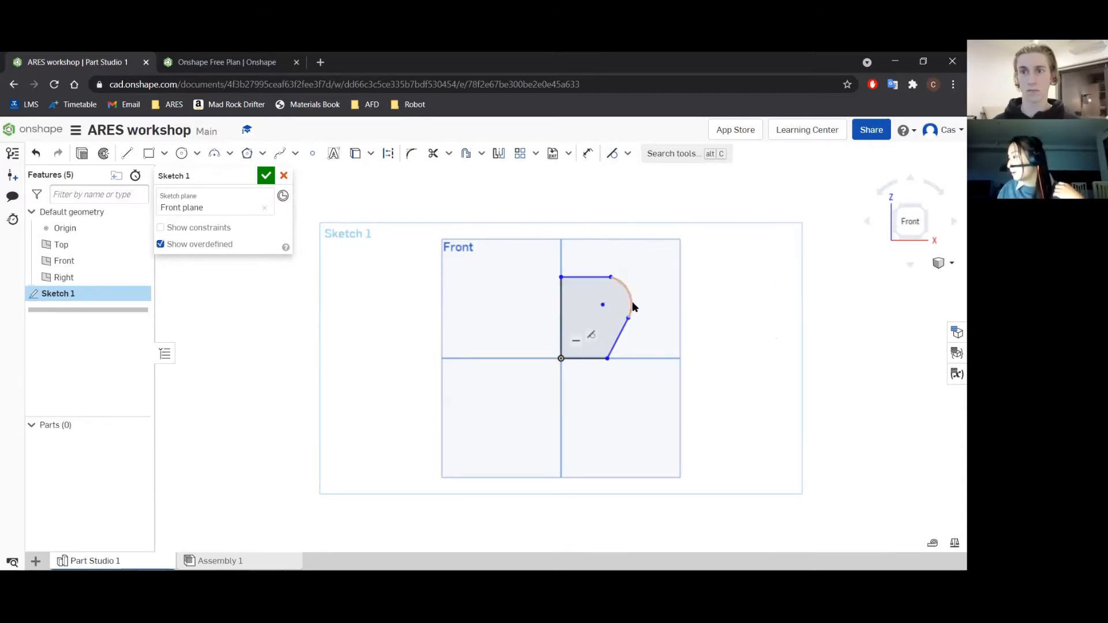
pyautogui.click(626, 284)
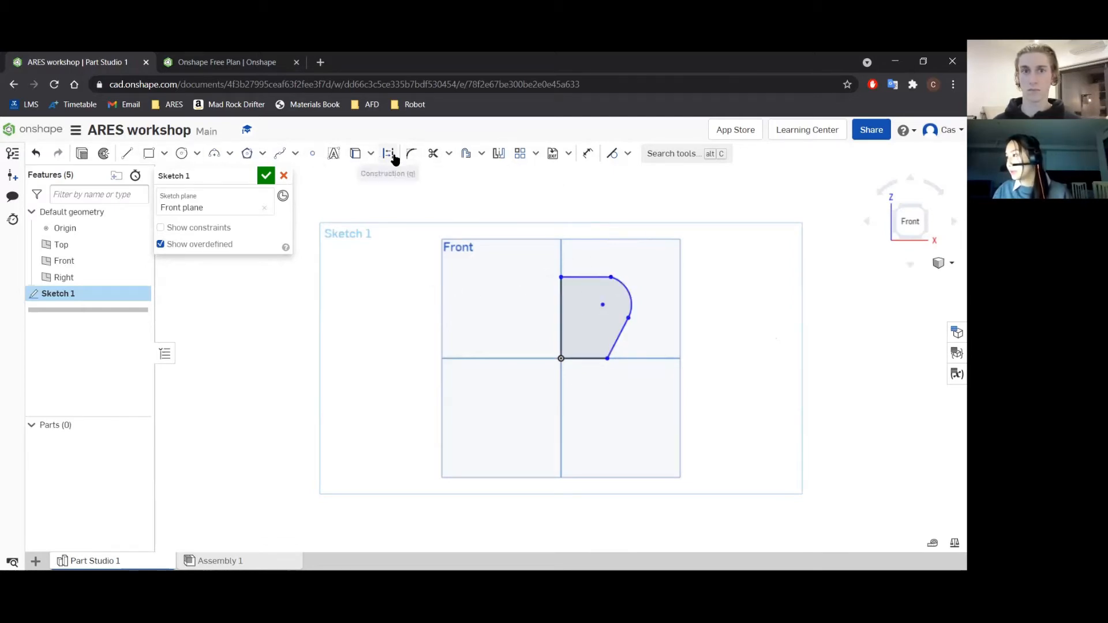
# Add a radius dimension to the arc and try to set it to 90 mm.
pyautogui.click(586, 155)
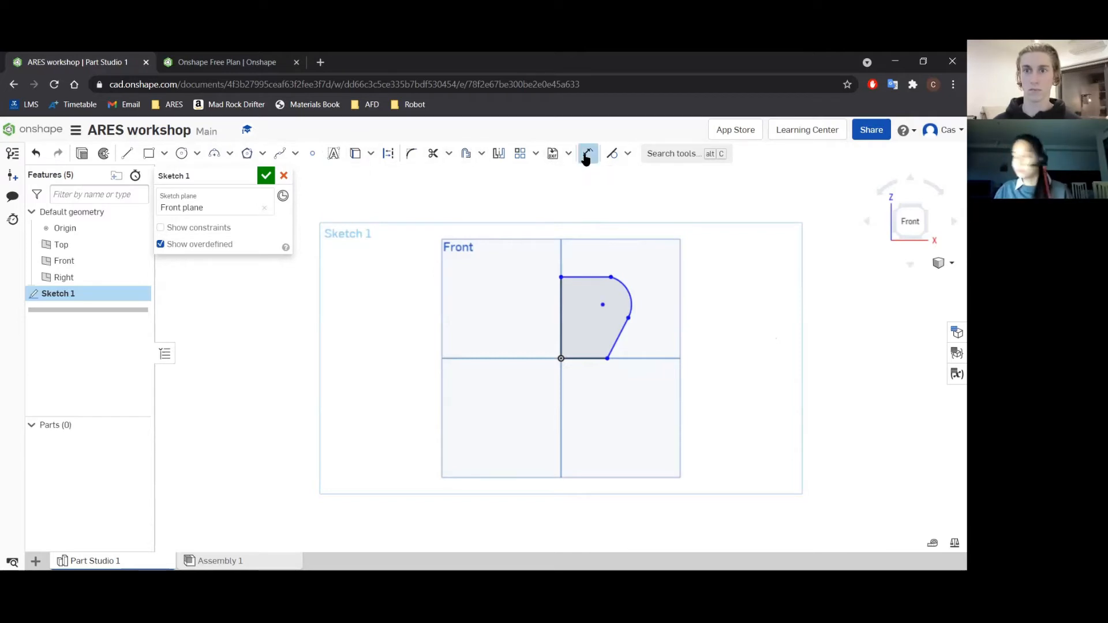
pyautogui.click(625, 289)
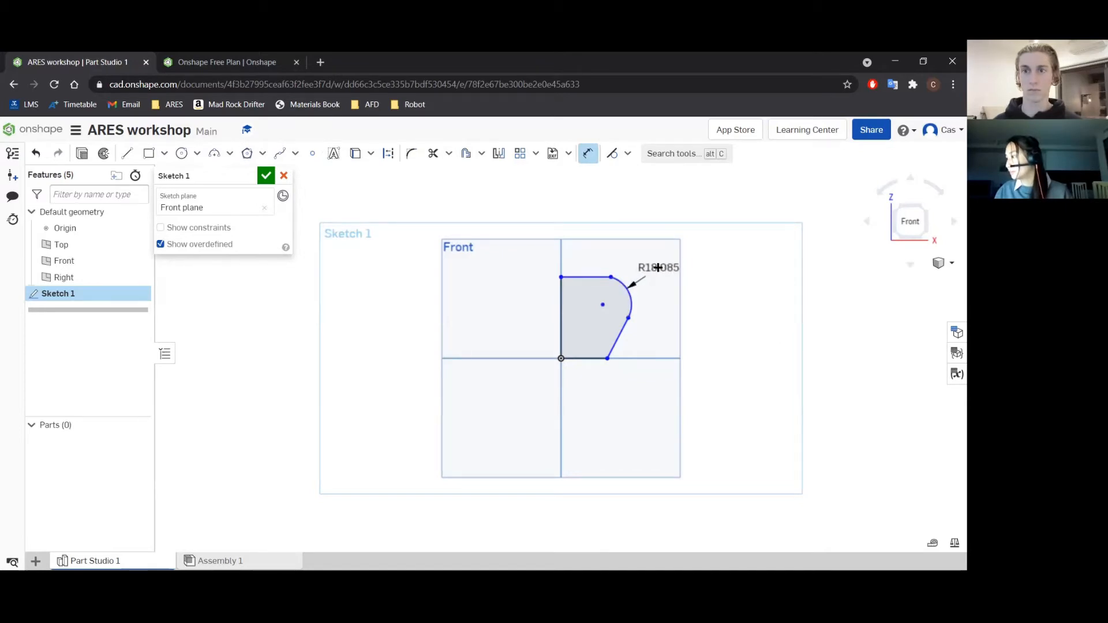
pyautogui.click(658, 267)
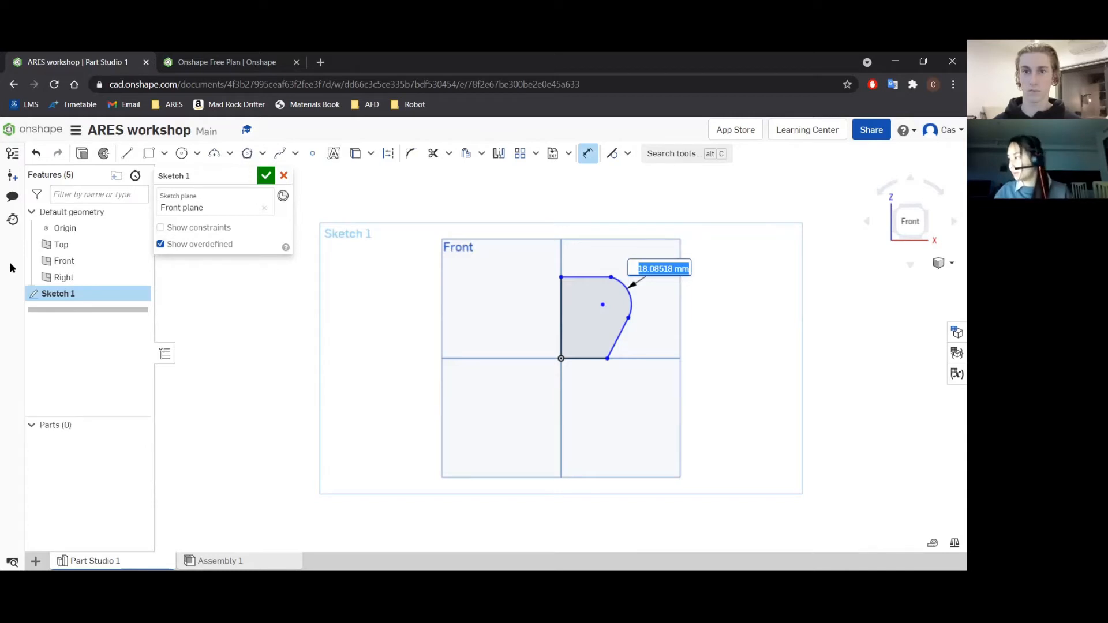
pyautogui.doubleClick(655, 268)
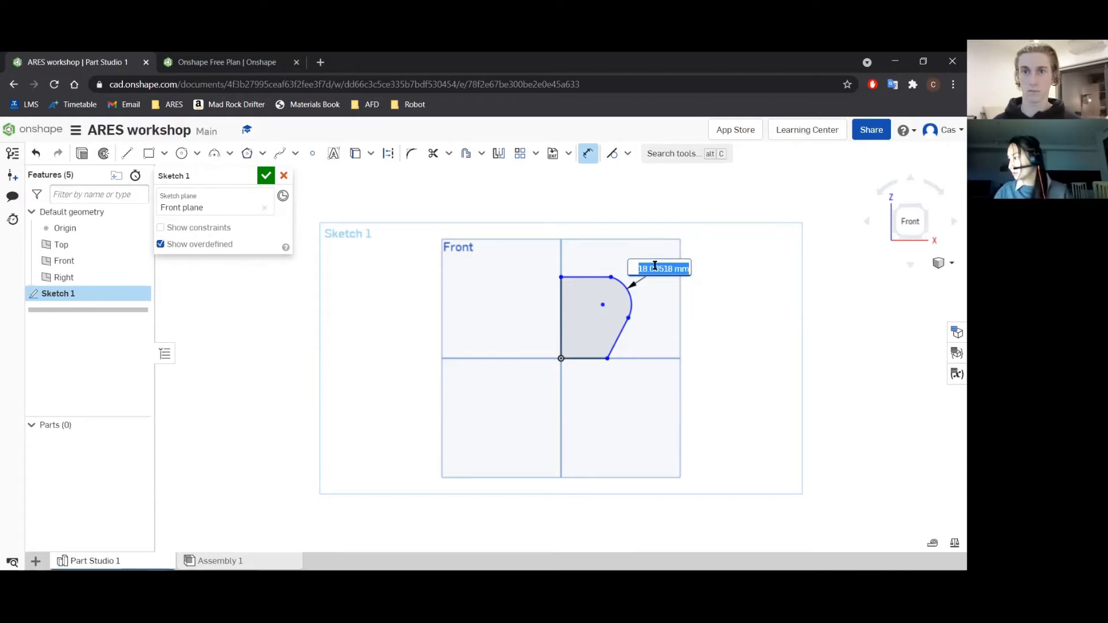
pyautogui.write('90')
pyautogui.press('Return')
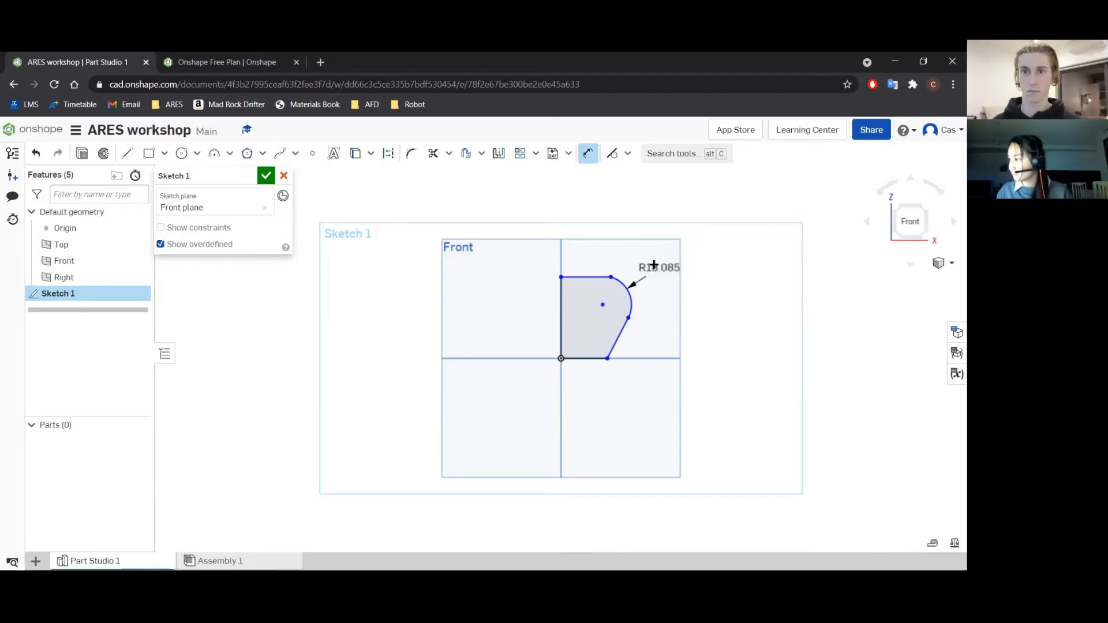
# Dimension the vertical height between the slanted line's two endpoints and set it to 40 mm.
pyautogui.scroll(-10, 676, 267)
pyautogui.scroll(2, 736, 232)
pyautogui.moveTo(736, 231); pyautogui.dragTo(676, 295, button='middle')
pyautogui.scroll(8, 681, 265)
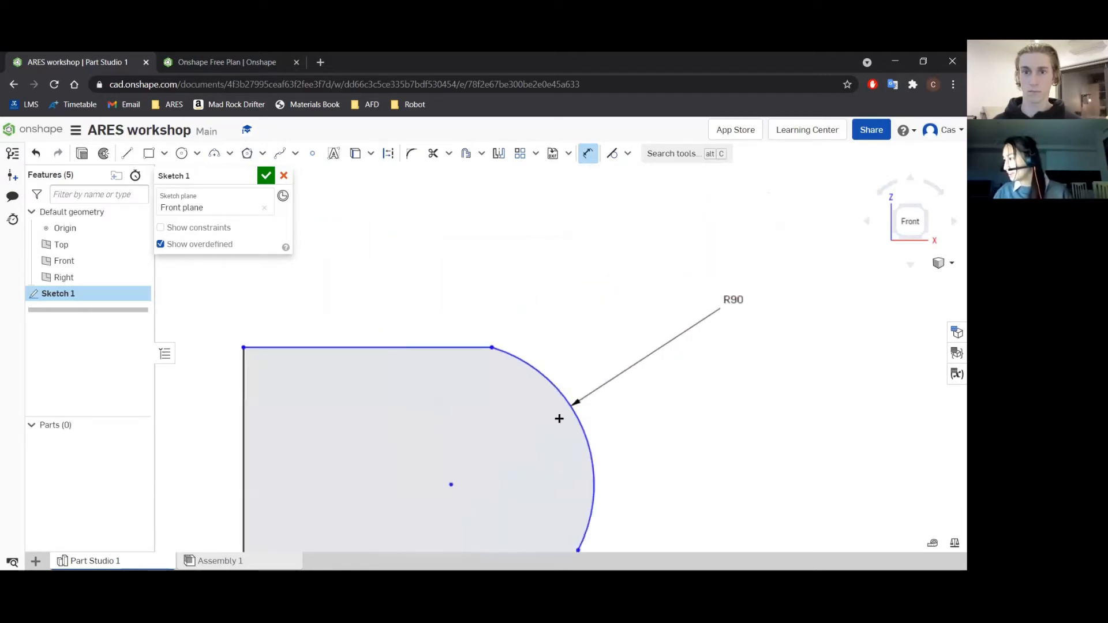
pyautogui.scroll(-5, 649, 374)
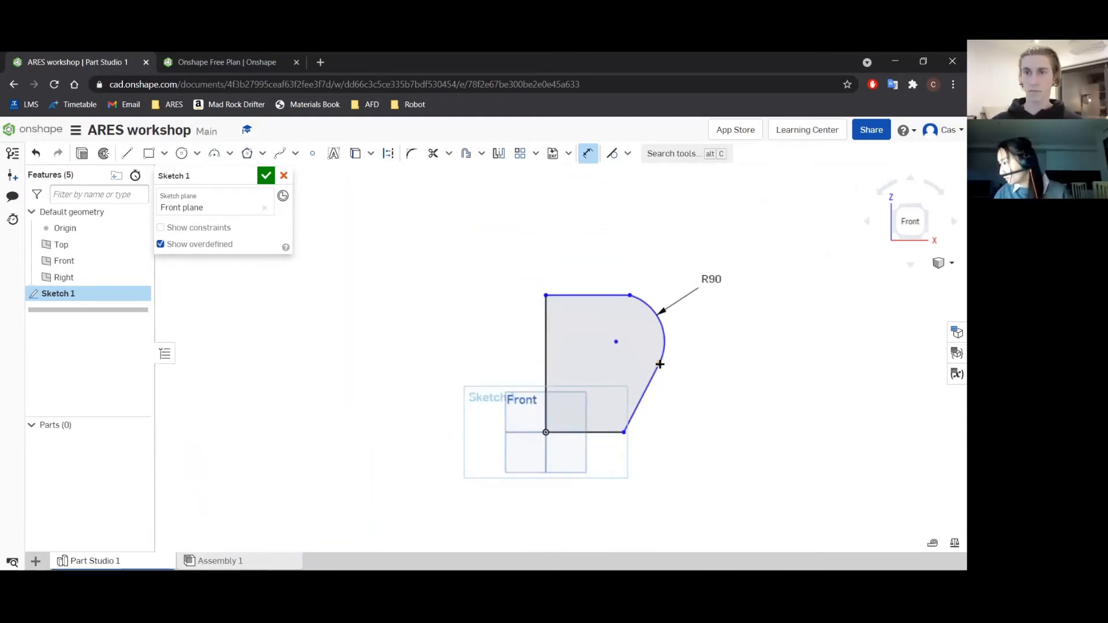
pyautogui.click(629, 431)
pyautogui.click(693, 396)
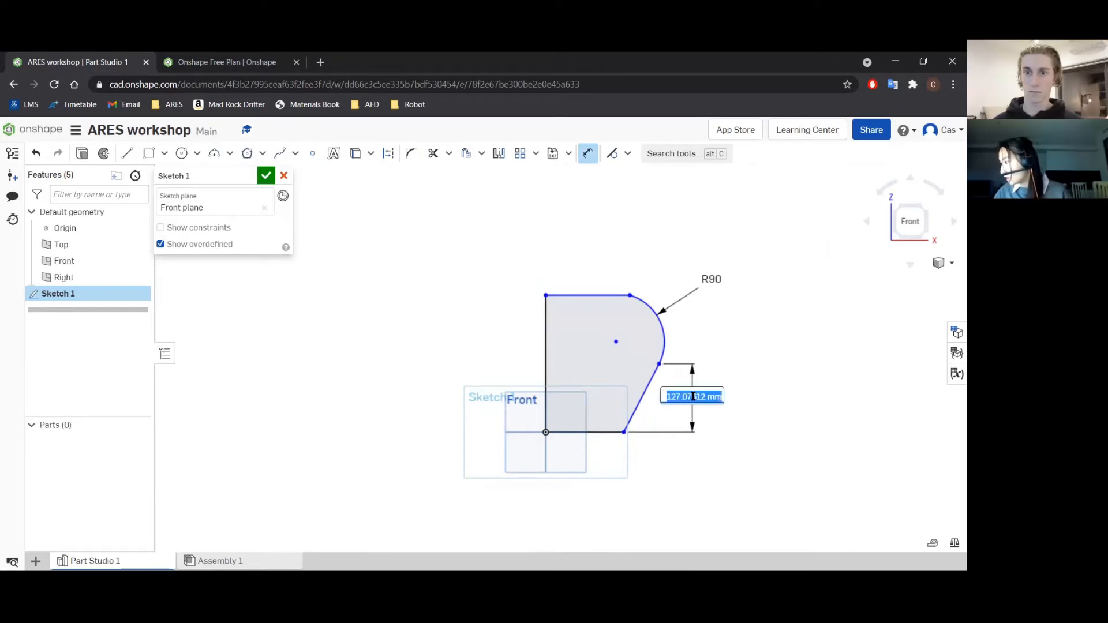
pyautogui.write('40')
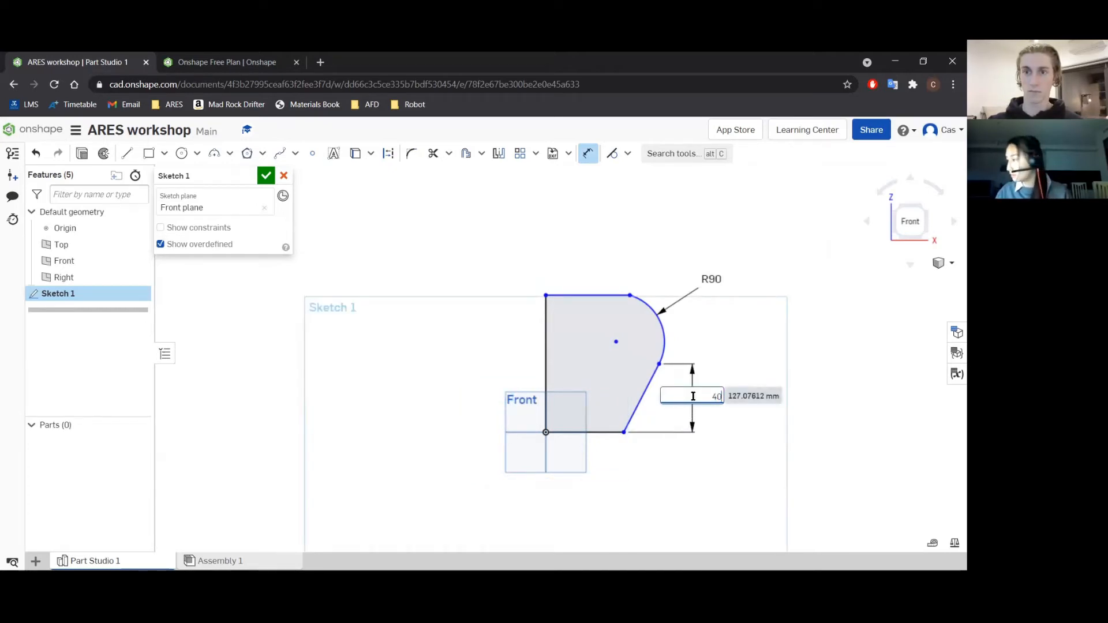
pyautogui.press('Return')
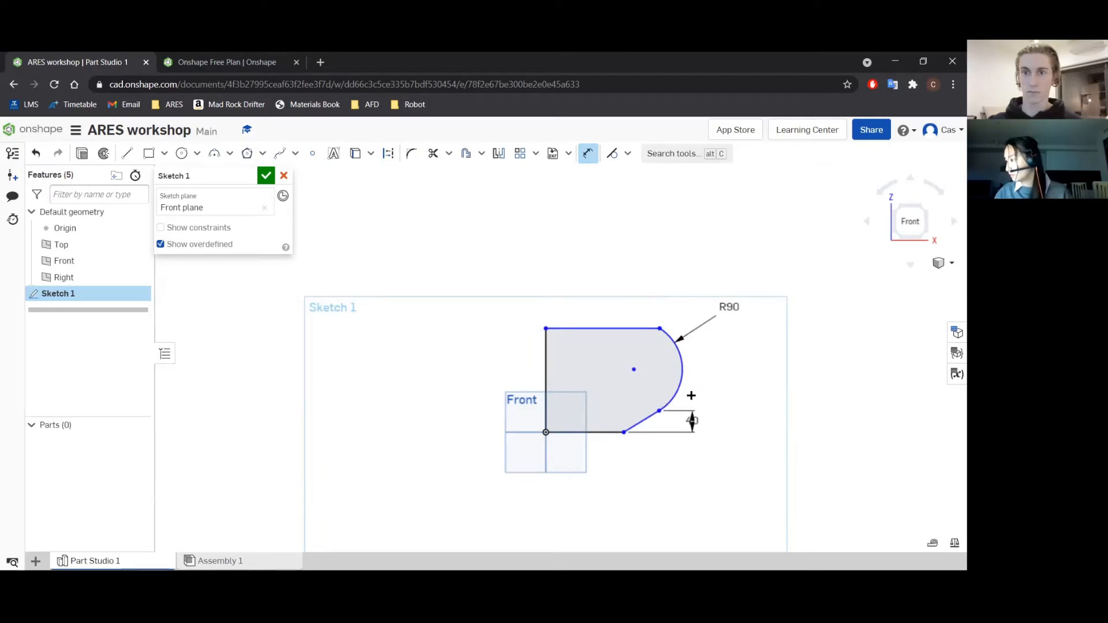
pyautogui.scroll(5, 652, 436)
pyautogui.scroll(-2, 651, 421)
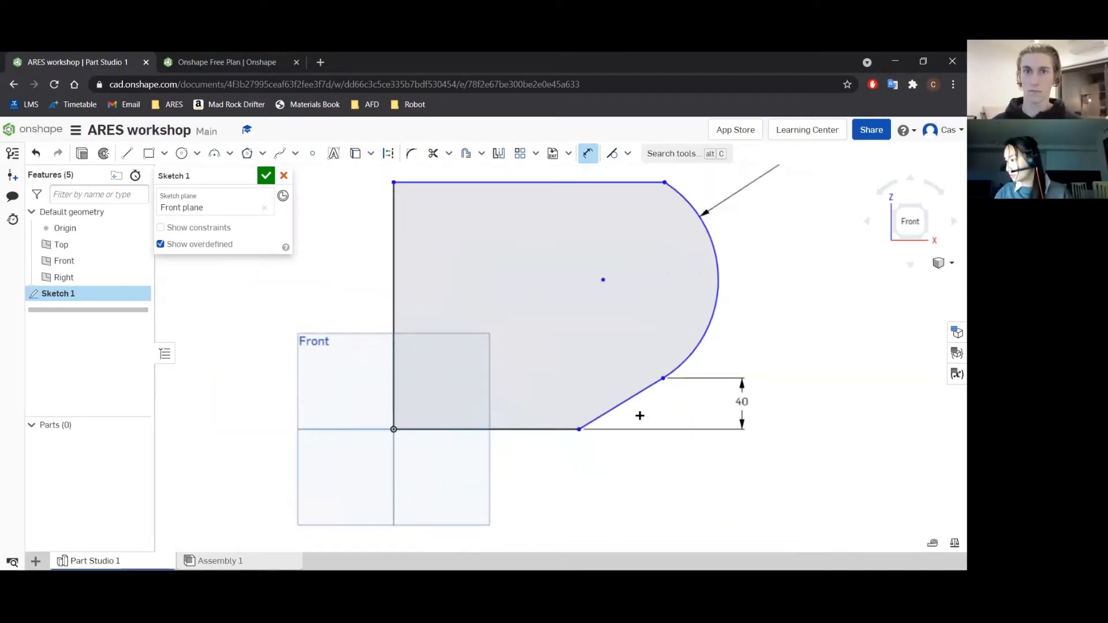
pyautogui.scroll(-1, 622, 428)
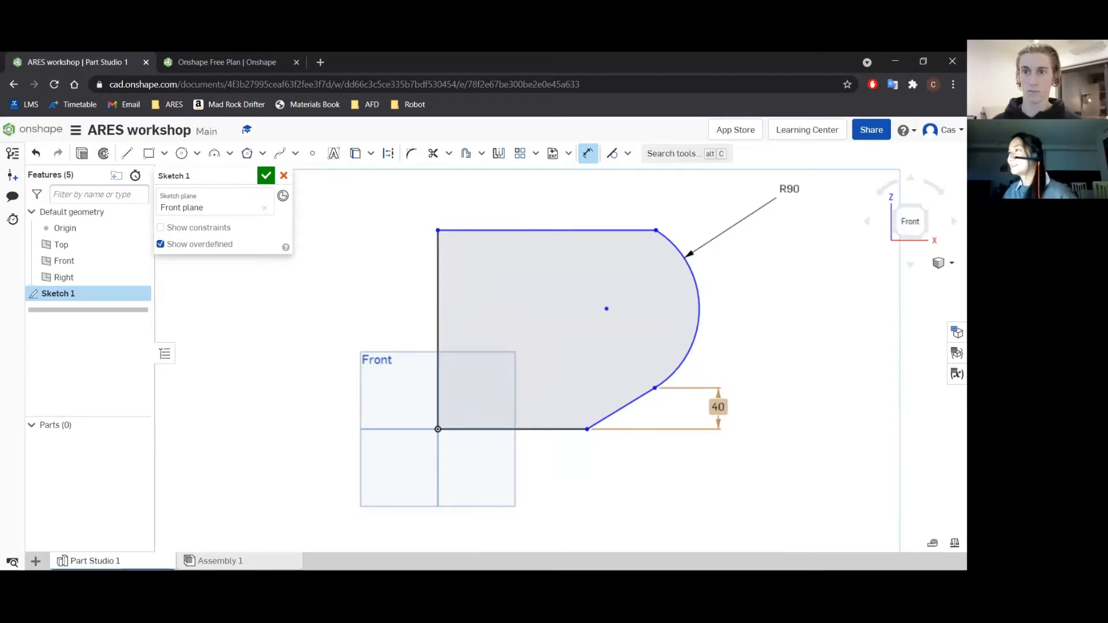
pyautogui.click(536, 429)
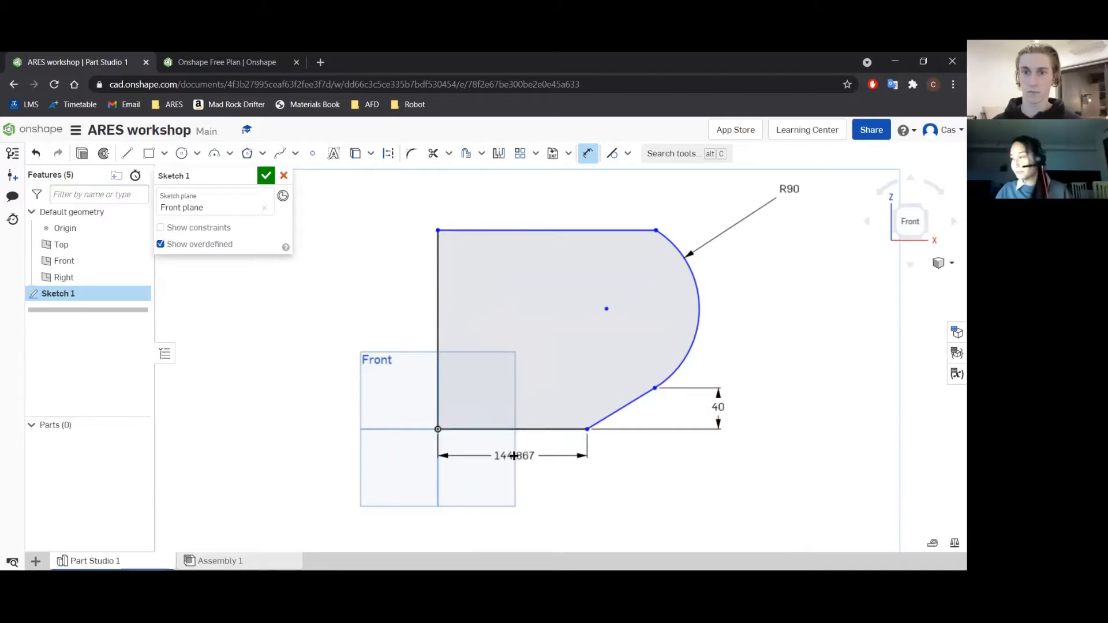
pyautogui.press('Escape')
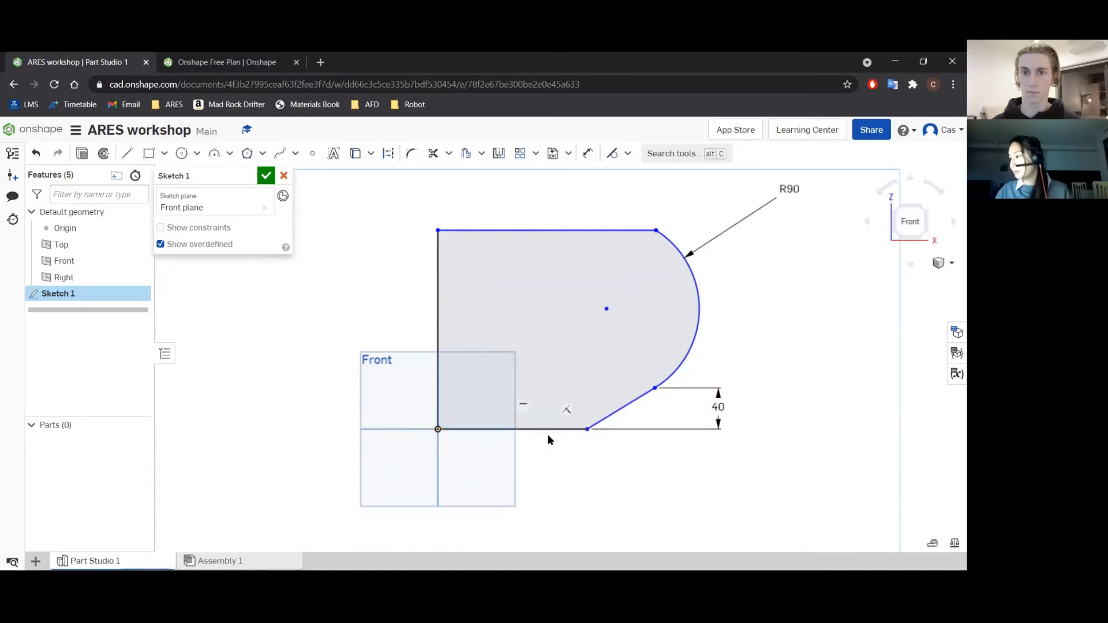
# Draw a vertical line about 244 mm long upward from the origin and convert it to construction geometry.
pyautogui.click(127, 152)
pyautogui.click(434, 432)
pyautogui.click(439, 177)
pyautogui.press('Escape')
pyautogui.click(438, 205)
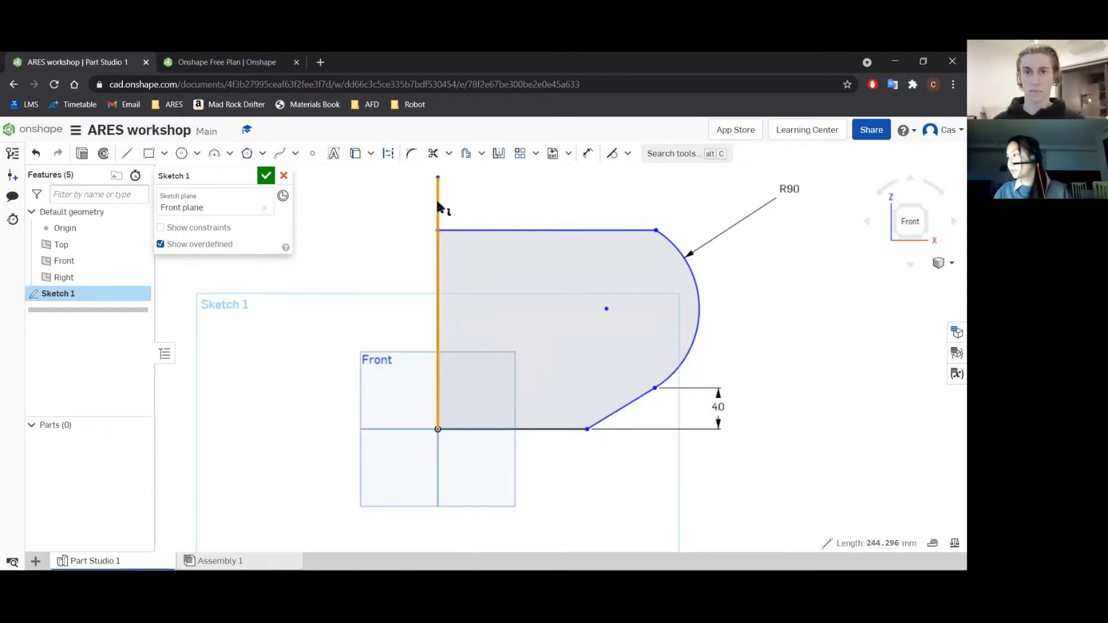
pyautogui.press('q')
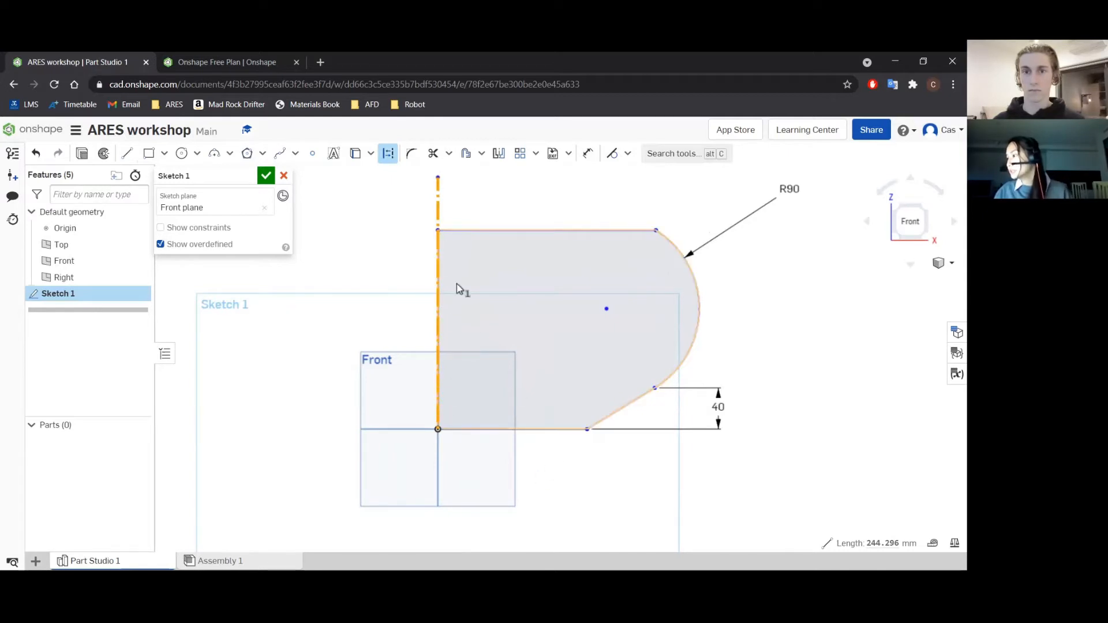
pyautogui.click(490, 198)
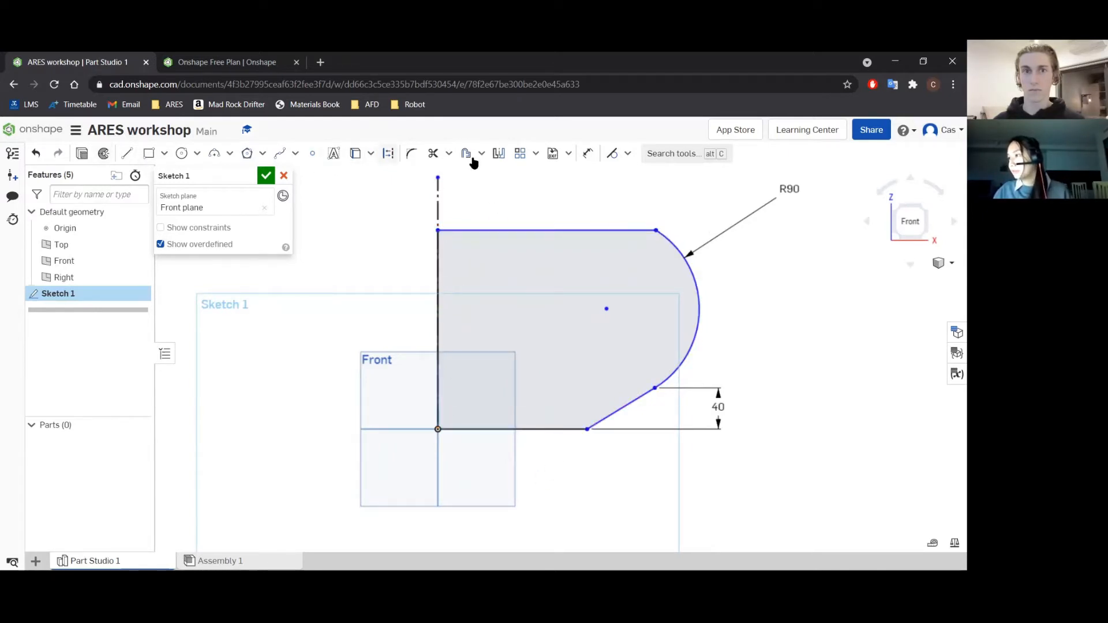
# Add a diameter dimension of 75 mm between the vertical construction line and the base line's outer endpoint.
pyautogui.click(588, 154)
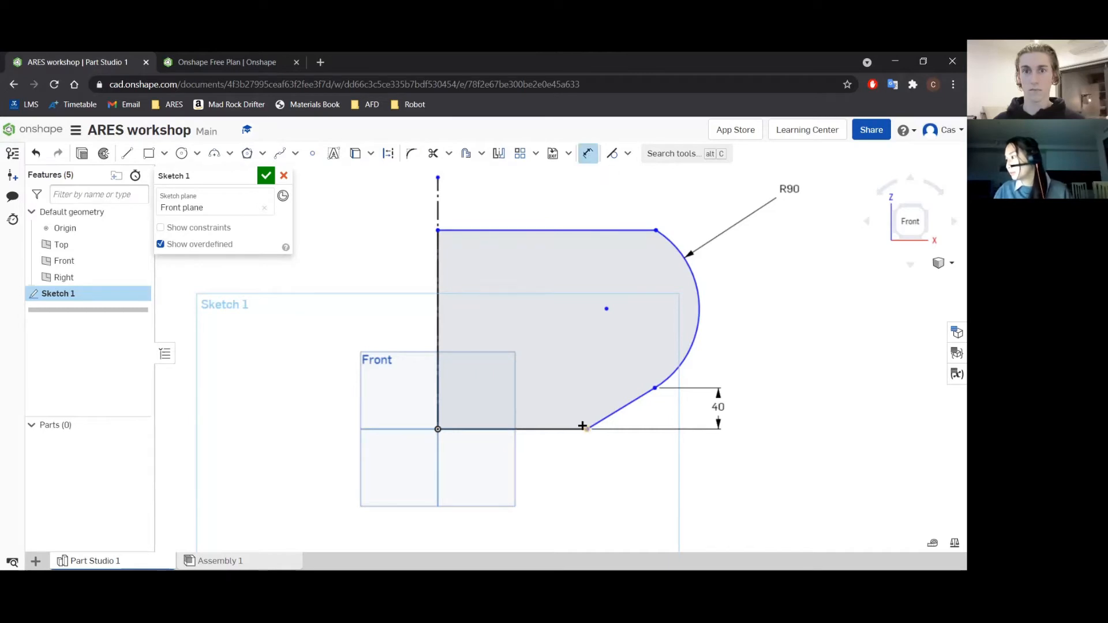
pyautogui.click(438, 192)
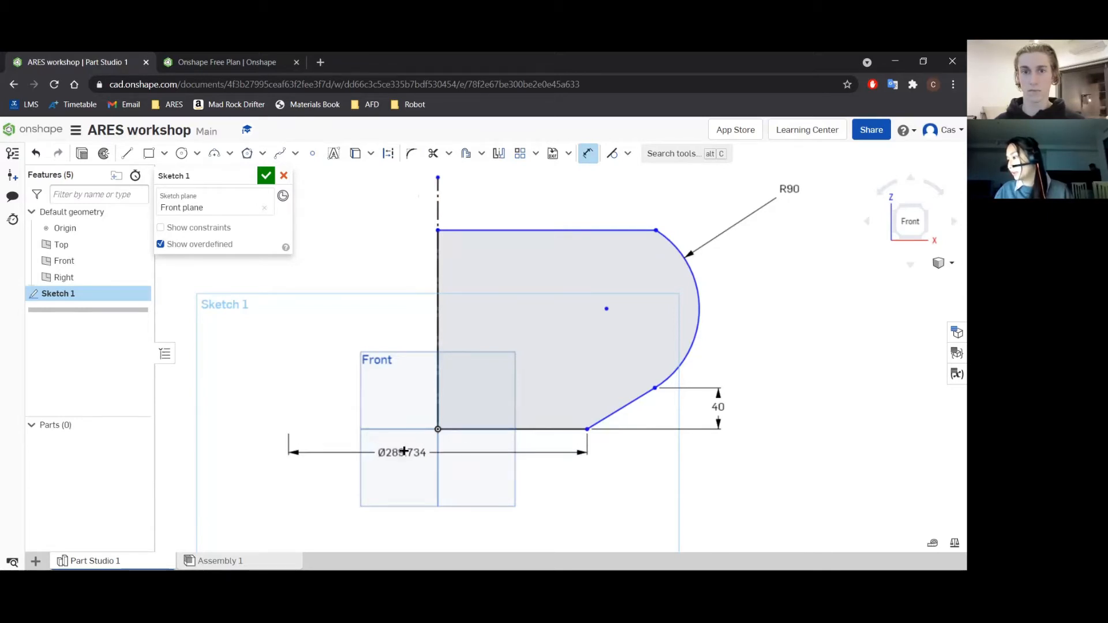
pyautogui.click(404, 451)
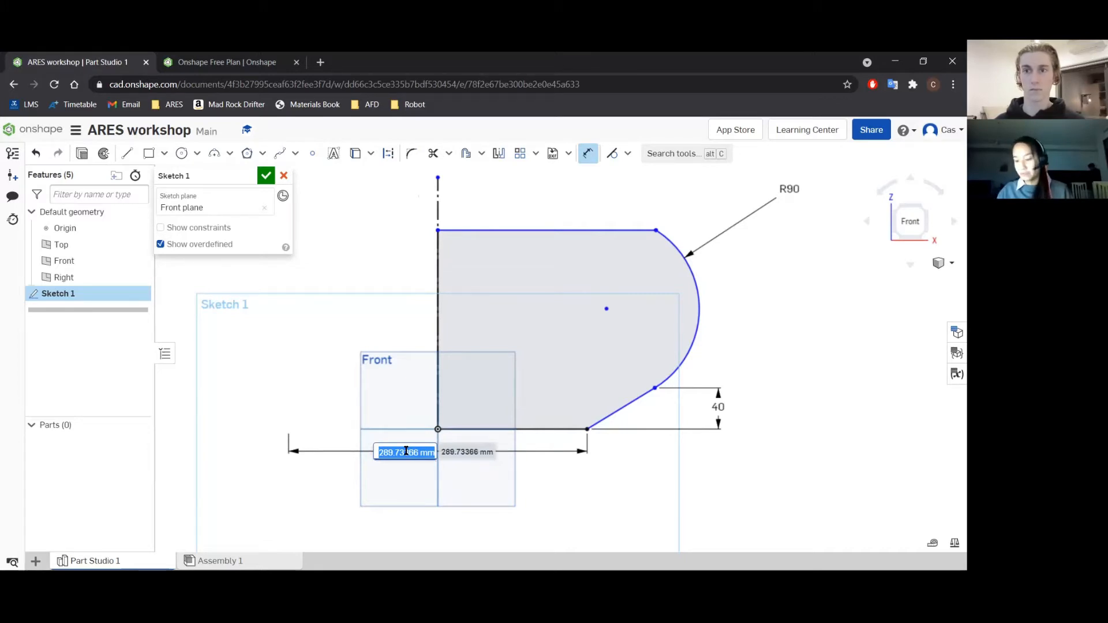
pyautogui.write('75')
pyautogui.press('Return')
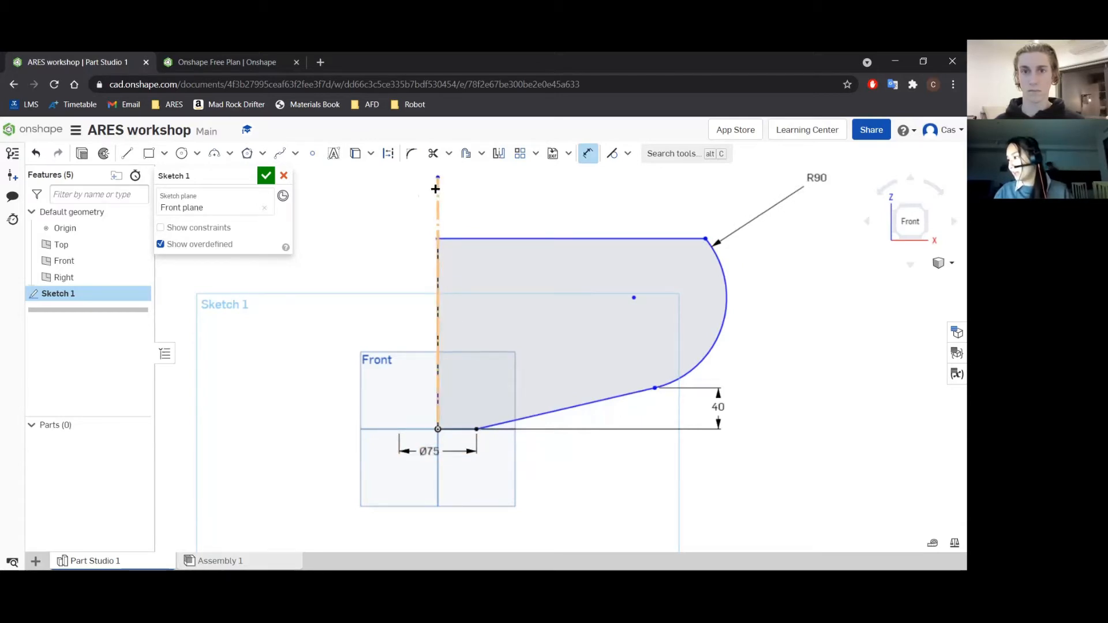
# Add a diameter dimension of 125 mm between the construction line and the upper horizontal line's outer endpoint.
pyautogui.click(703, 236)
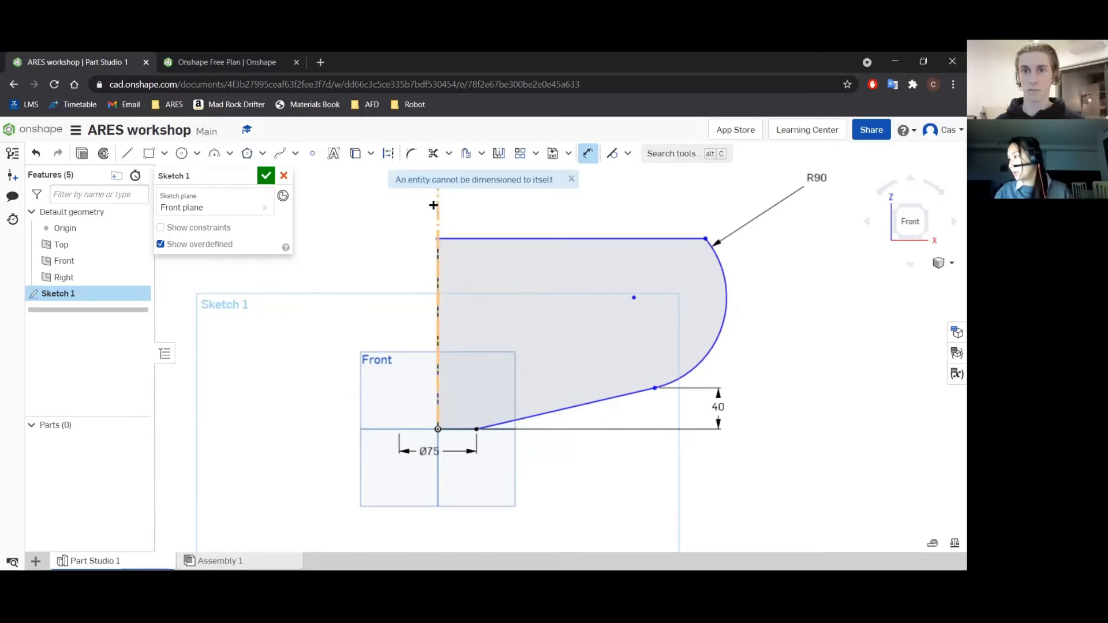
pyautogui.press('Escape')
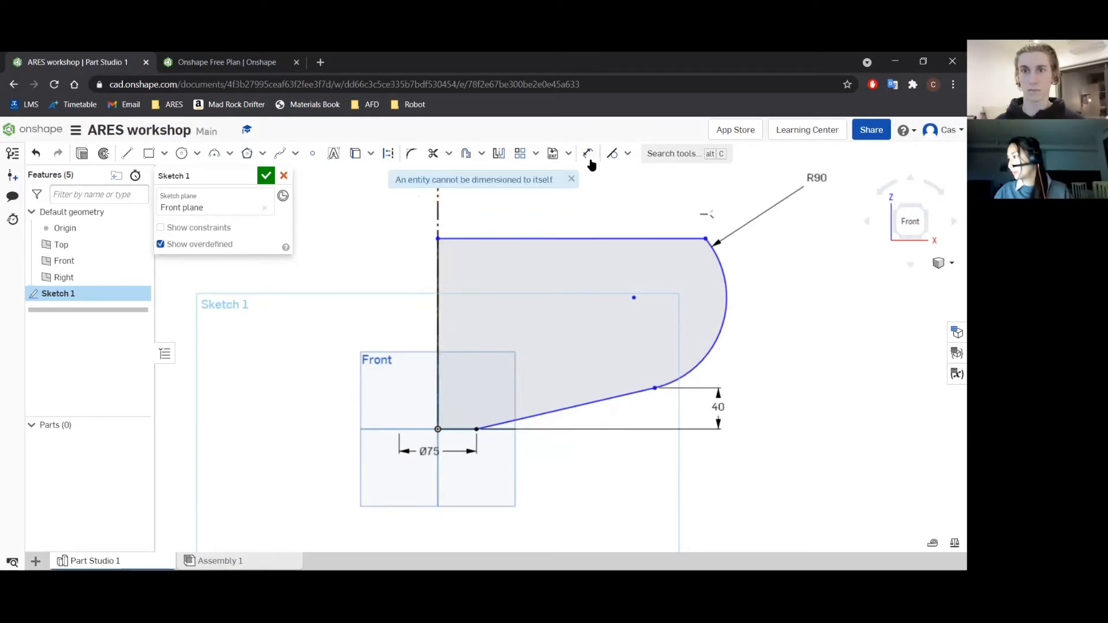
pyautogui.click(588, 153)
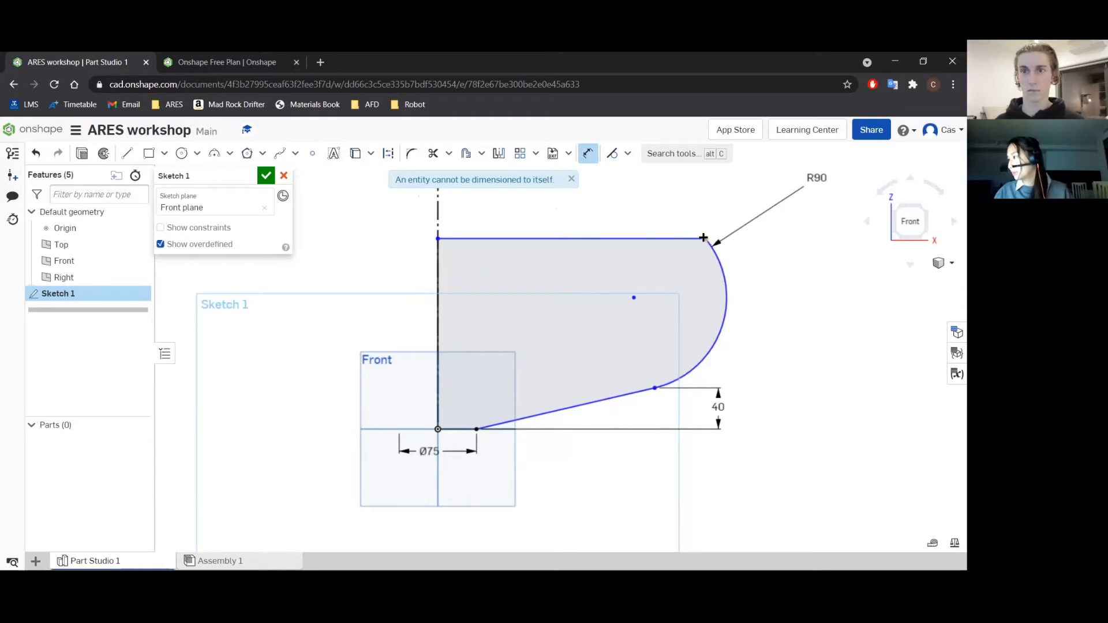
pyautogui.click(436, 207)
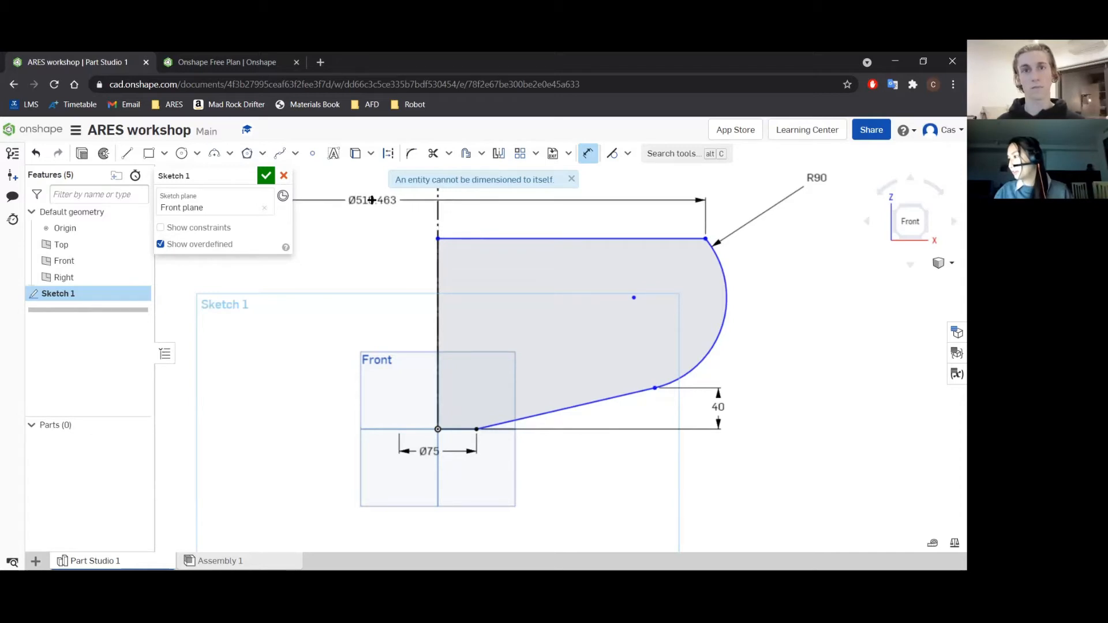
pyautogui.click(367, 197)
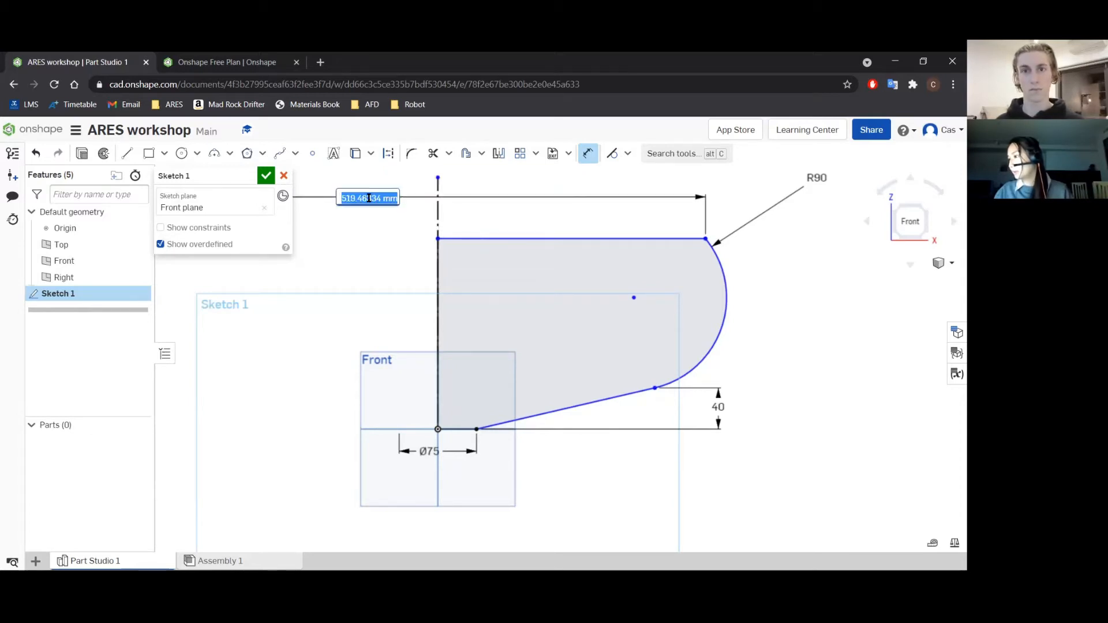
pyautogui.scroll(-5, 573, 220)
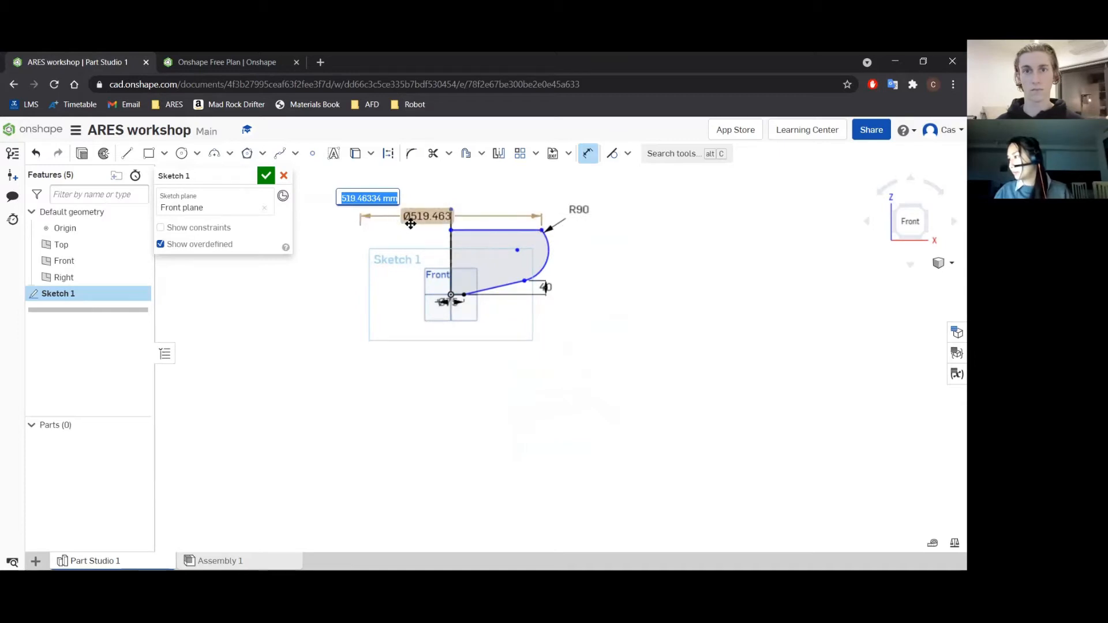
pyautogui.doubleClick(439, 217)
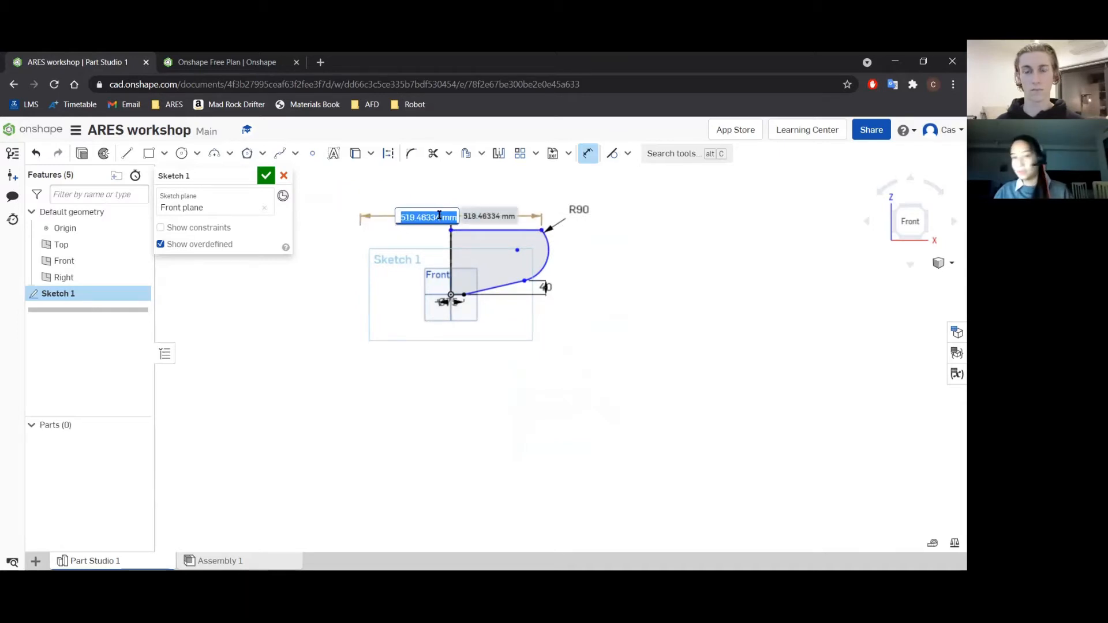
pyautogui.press('BackSpace')
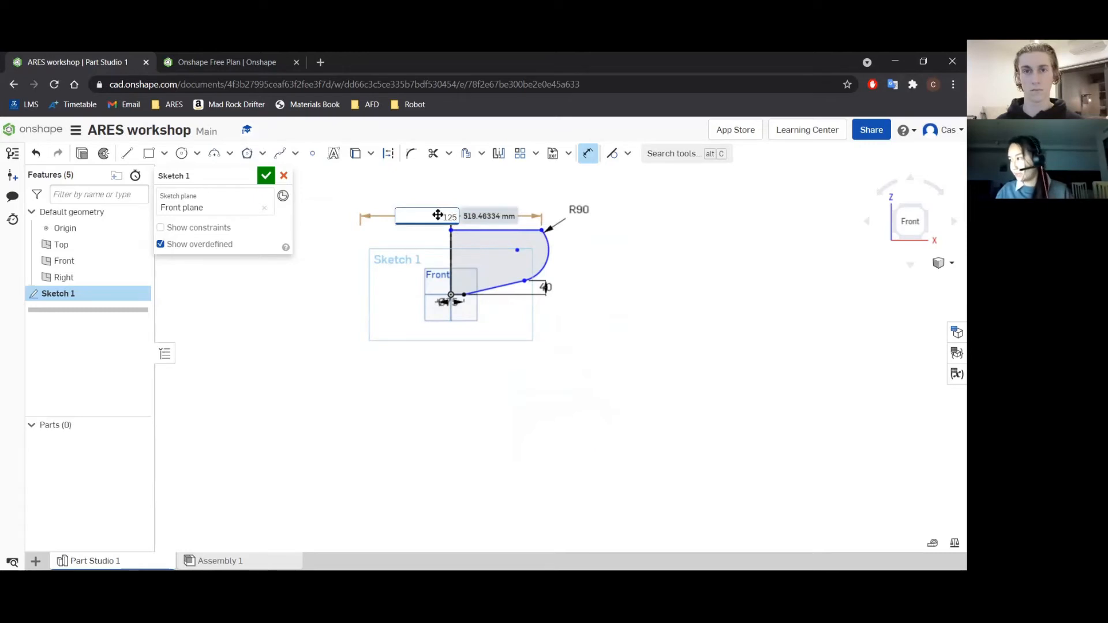
pyautogui.press('Return')
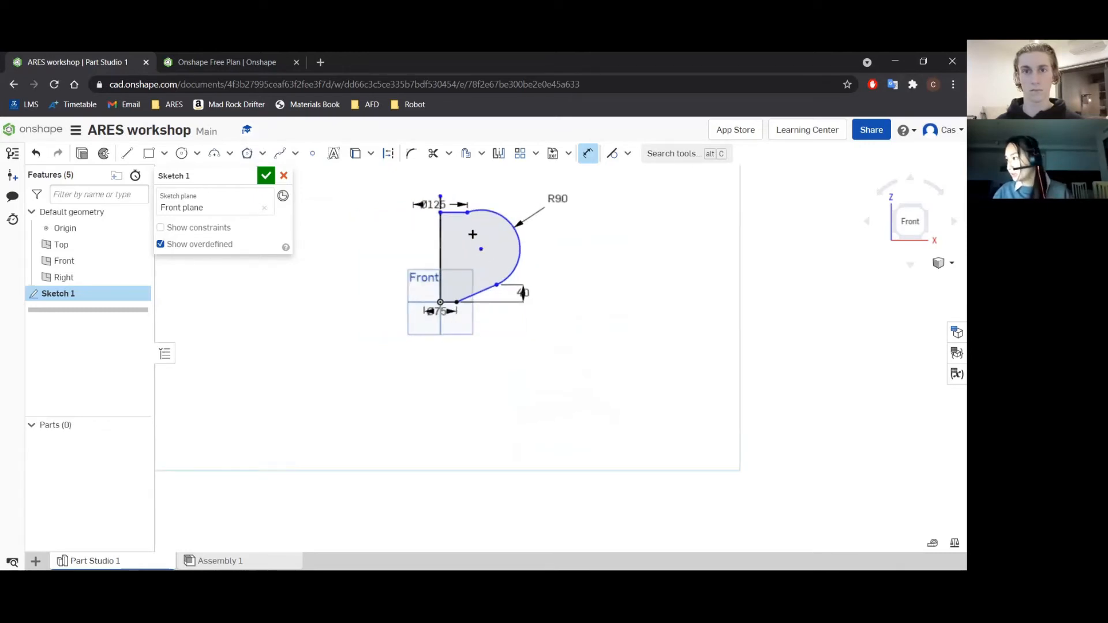
# Dimension the profile's height from the origin to the upper horizontal line and set it to 100 mm.
pyautogui.scroll(3, 473, 235)
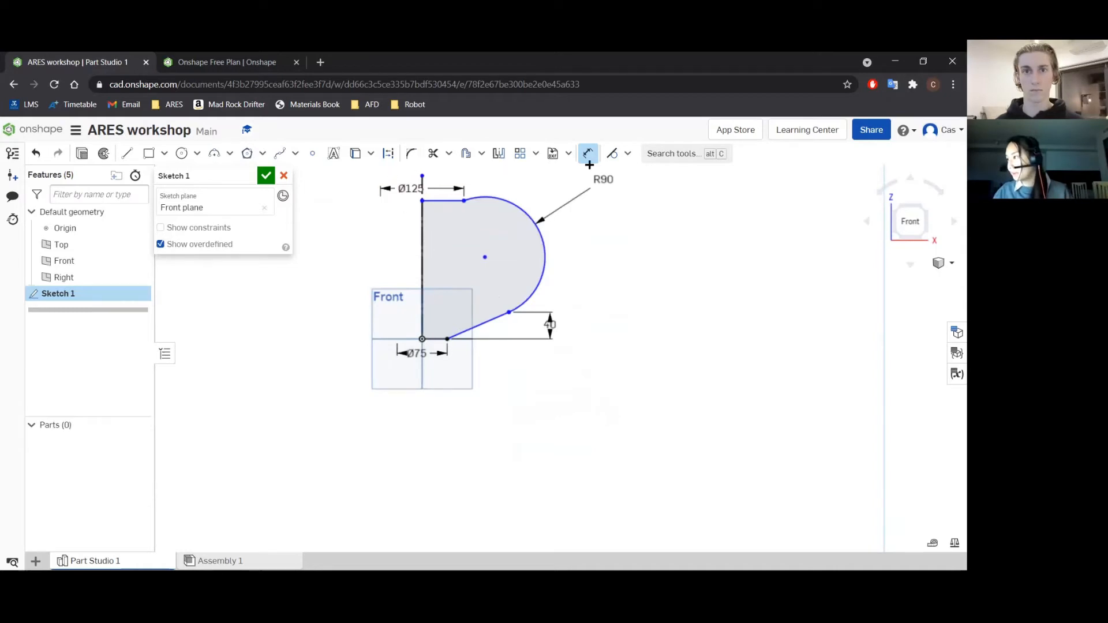
pyautogui.scroll(6, 420, 239)
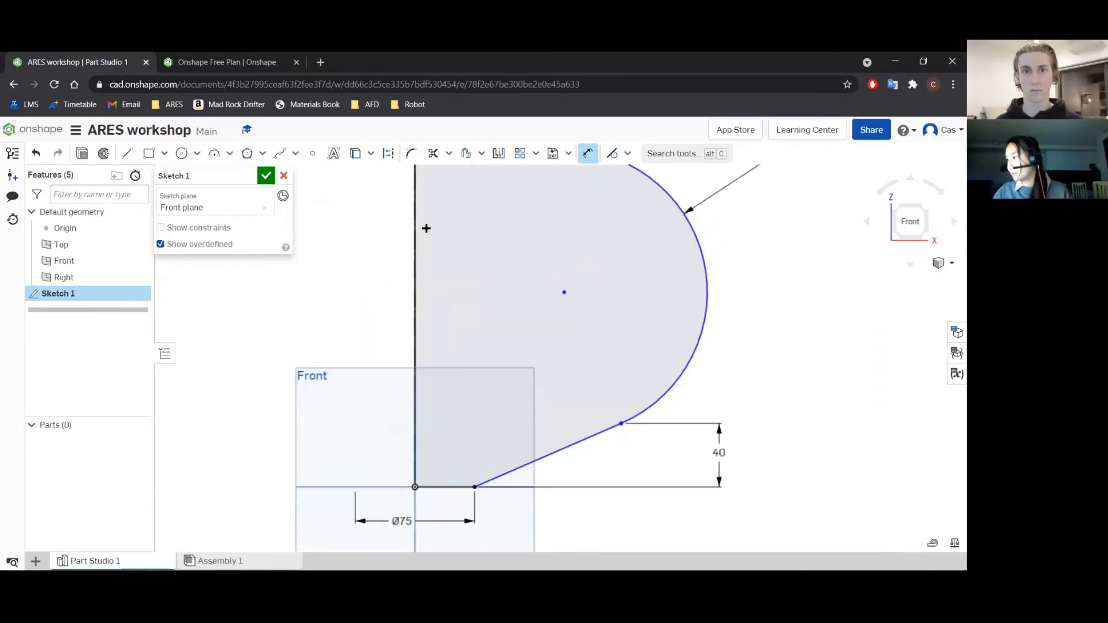
pyautogui.scroll(-4, 408, 221)
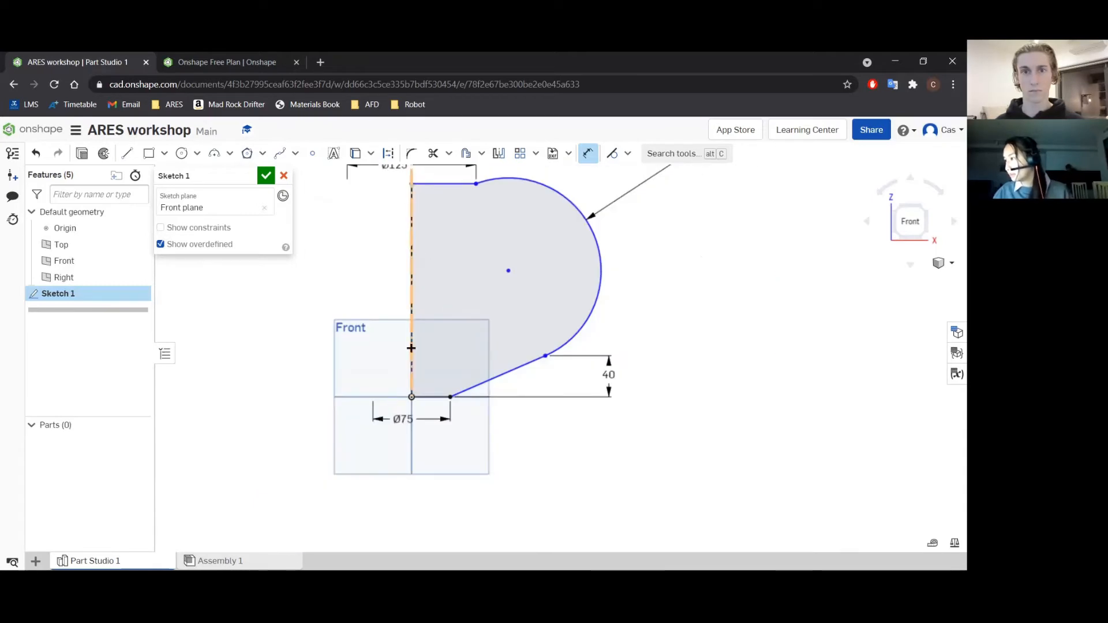
pyautogui.click(411, 395)
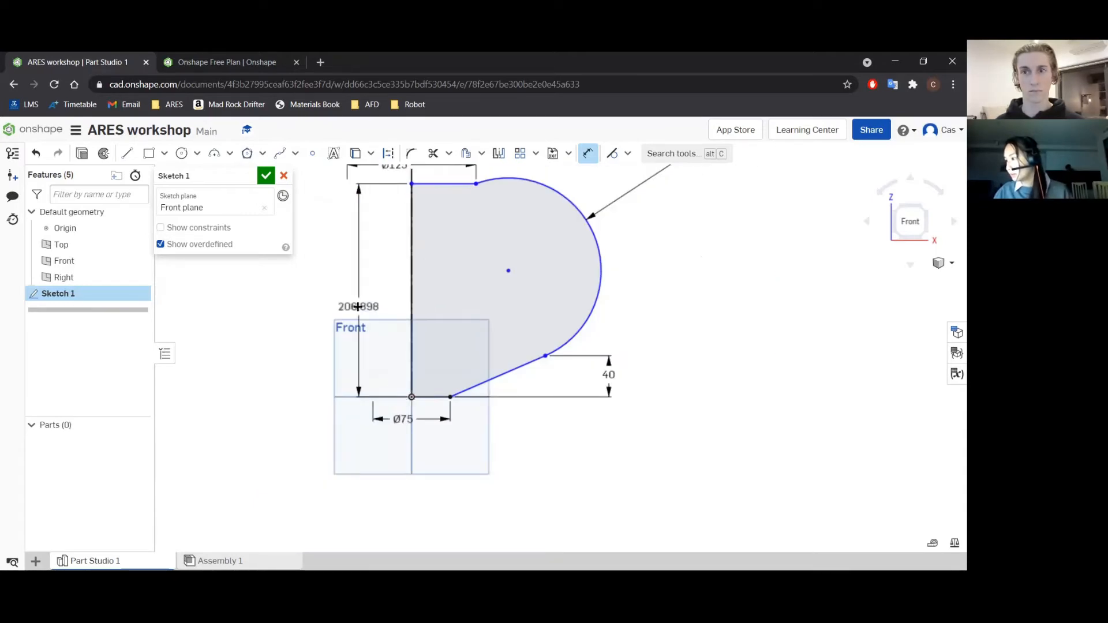
pyautogui.click(338, 294)
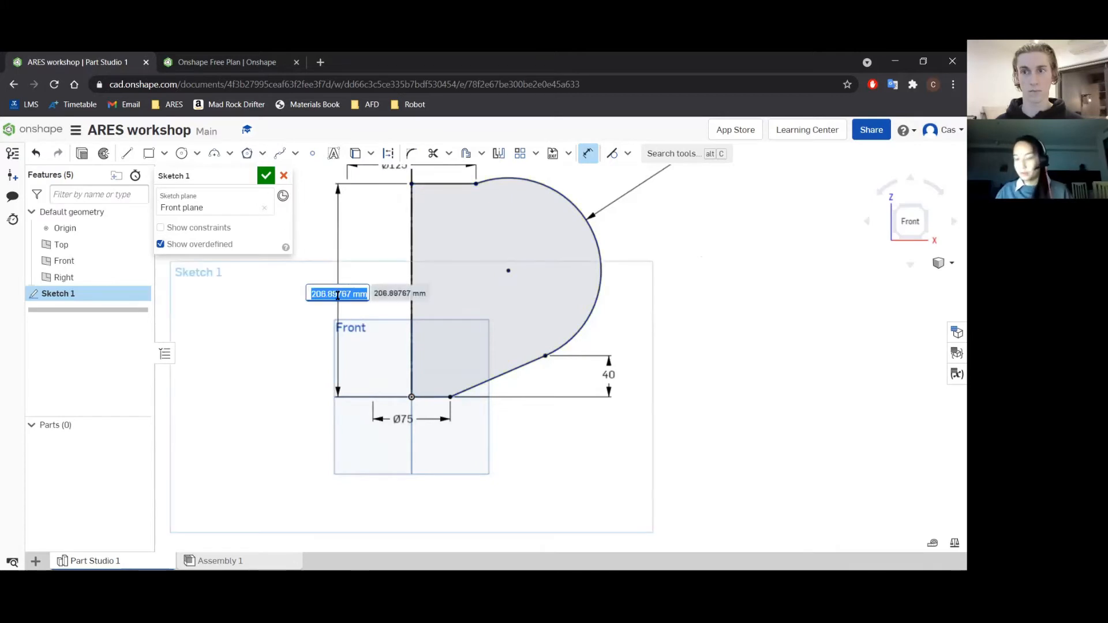
pyautogui.write('100')
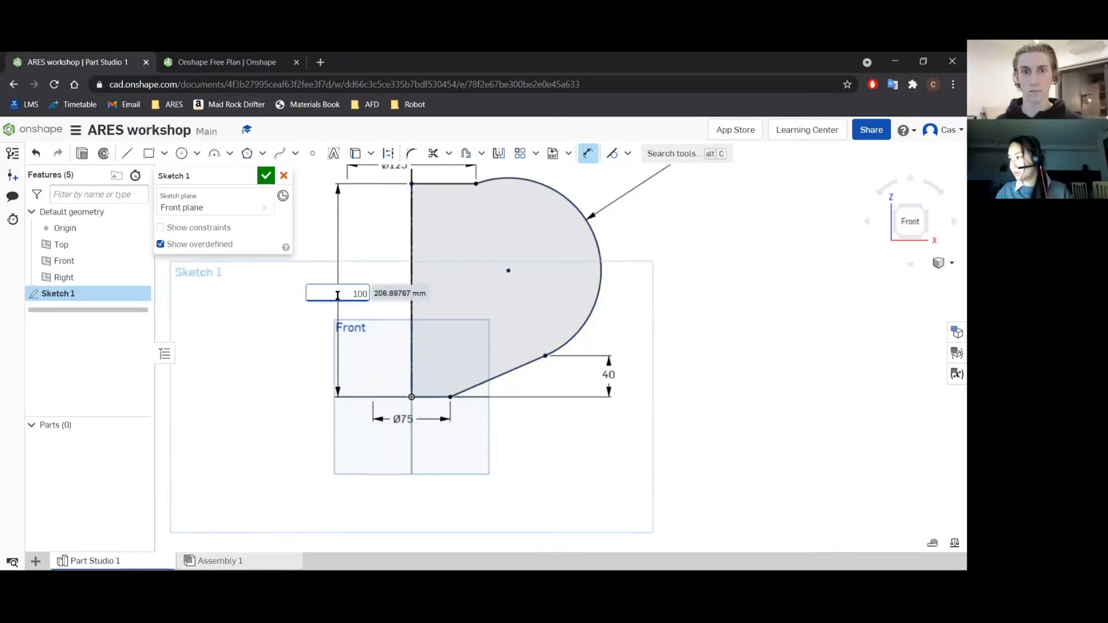
pyautogui.press('Return')
pyautogui.press('Escape')
# Delete the 90 mm radius arc and move the slanted line's outer endpoint inward to shorten the line.
pyautogui.scroll(2, 469, 345)
pyautogui.scroll(-2, 629, 303)
pyautogui.click(658, 230)
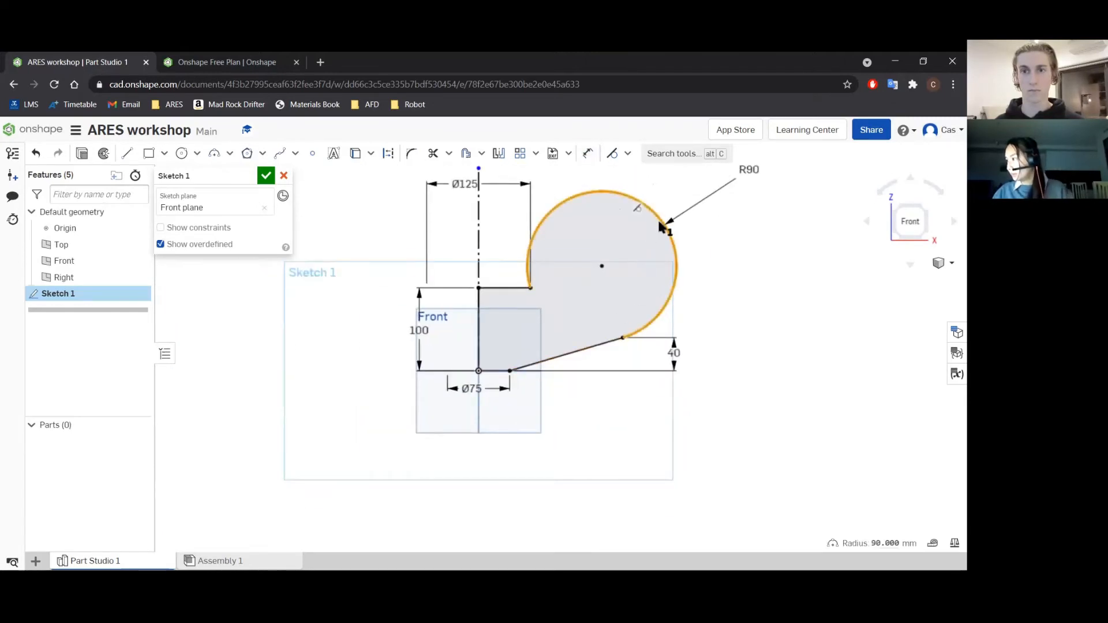
pyautogui.press('Delete')
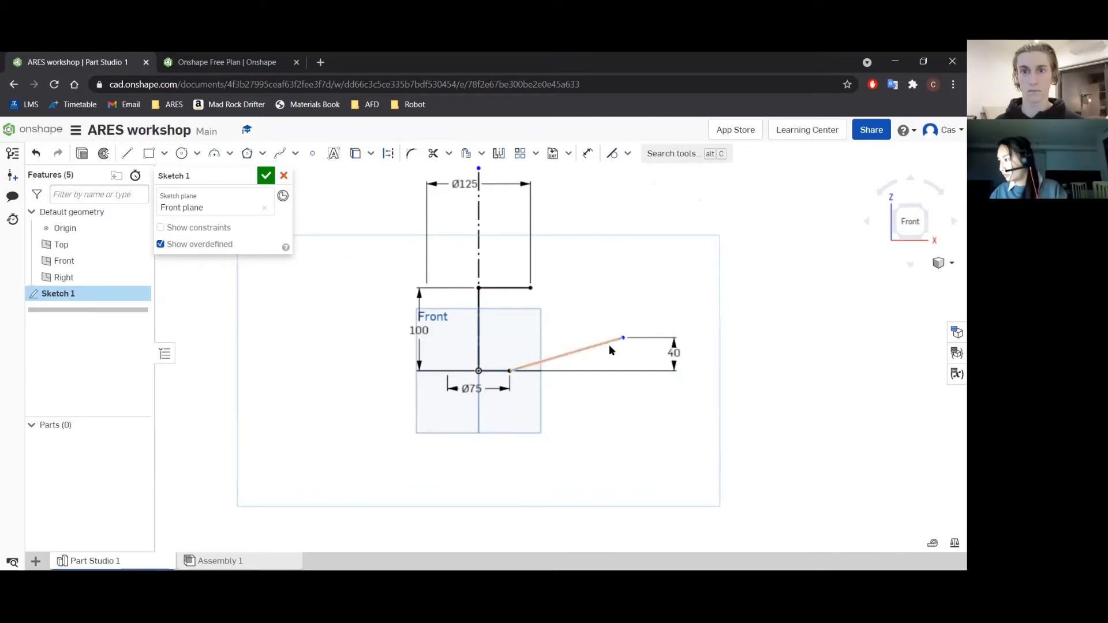
pyautogui.scroll(2, 482, 262)
pyautogui.moveTo(699, 379); pyautogui.dragTo(578, 385)
# Draw a three-point arc of about 67 mm radius from the slanted line's outer endpoint to the upper horizontal line's outer endpoint.
pyautogui.click(214, 153)
pyautogui.click(579, 380)
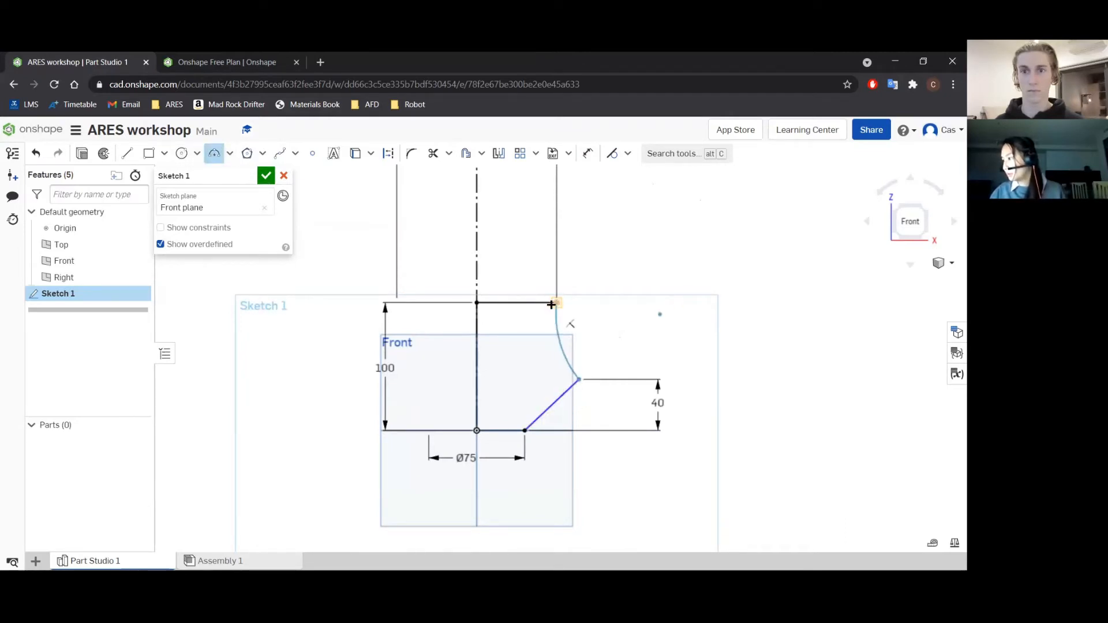
pyautogui.click(554, 303)
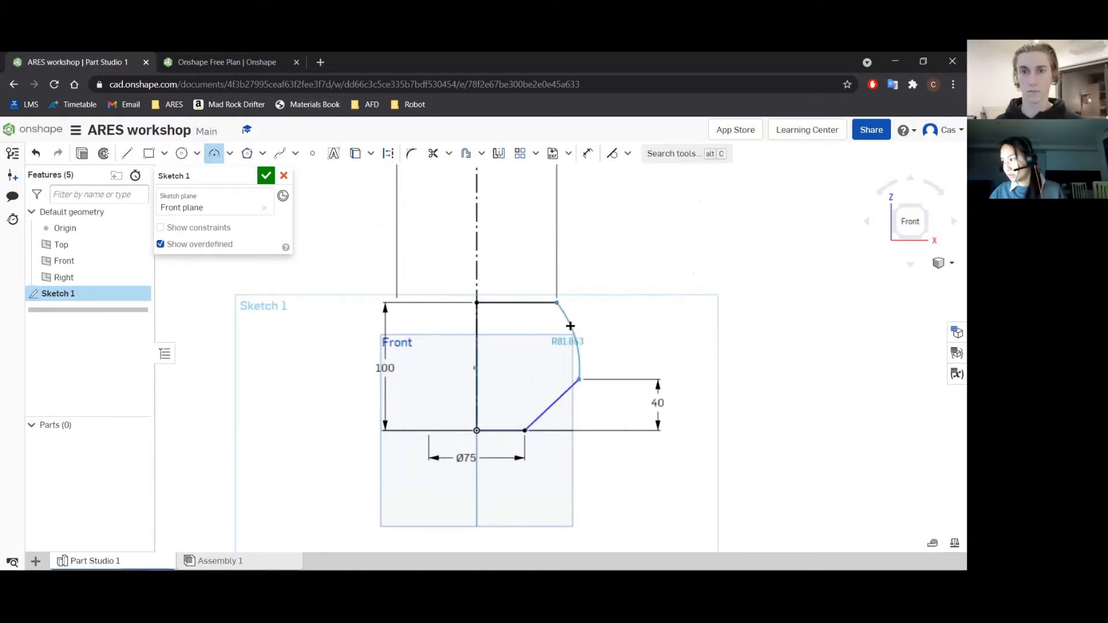
pyautogui.click(571, 329)
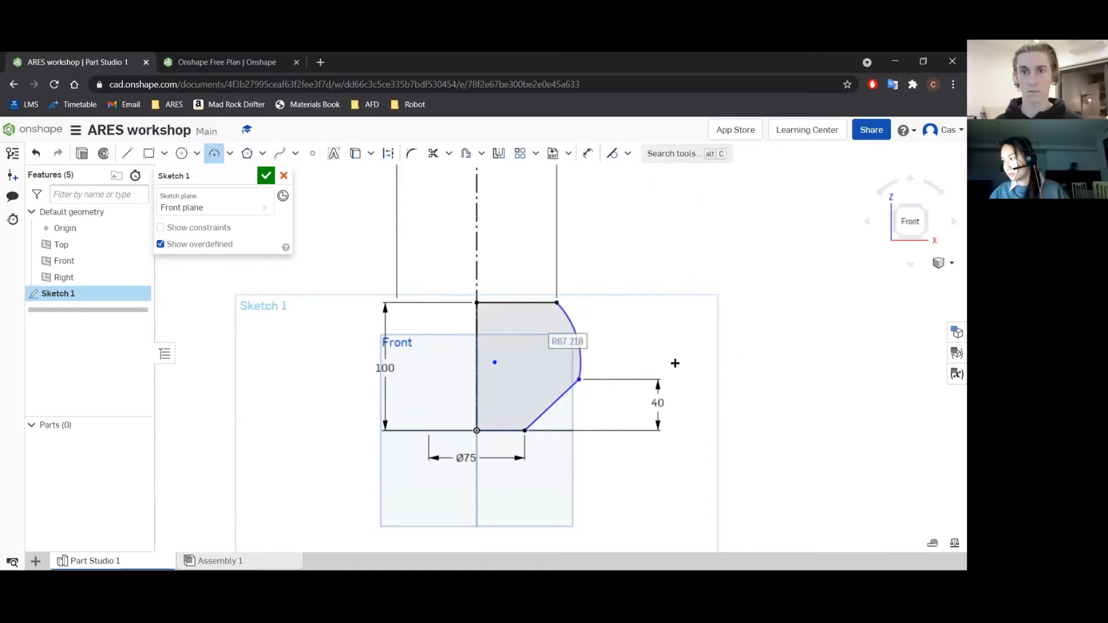
pyautogui.press('Escape')
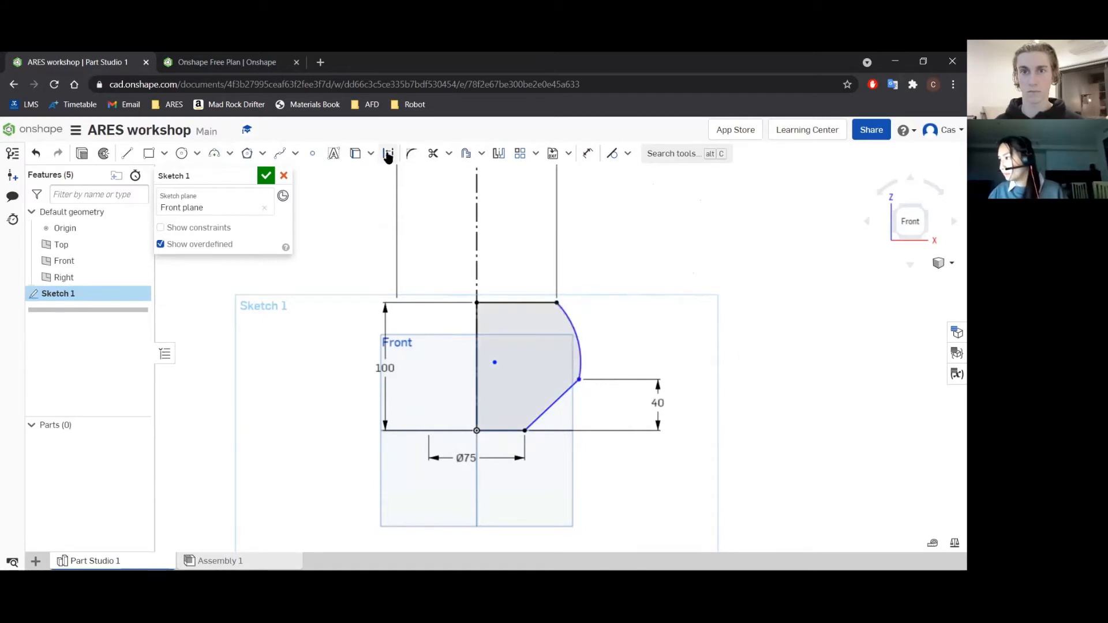
# Apply a tangent constraint between the new arc and the slanted line.
pyautogui.click(611, 153)
pyautogui.click(577, 338)
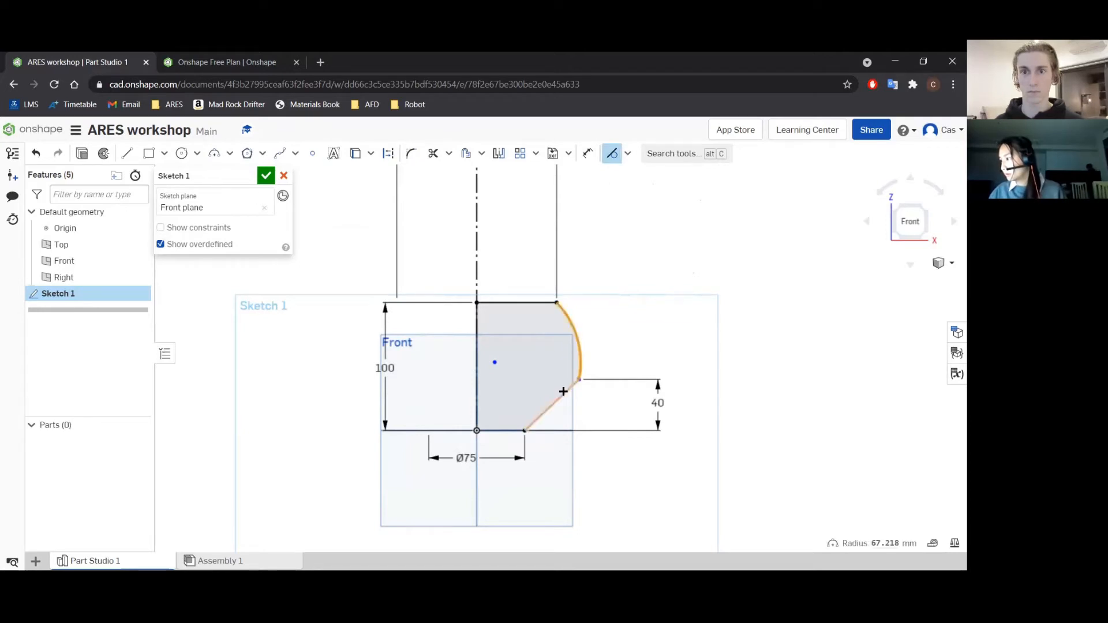
pyautogui.click(565, 392)
pyautogui.scroll(-3, 607, 338)
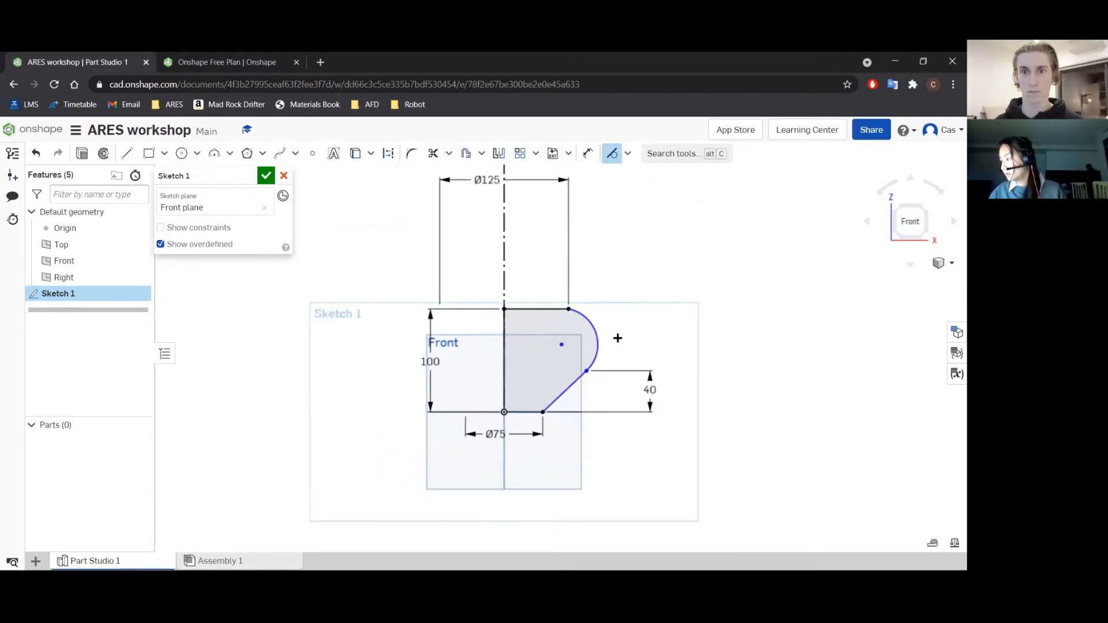
pyautogui.scroll(2, 612, 334)
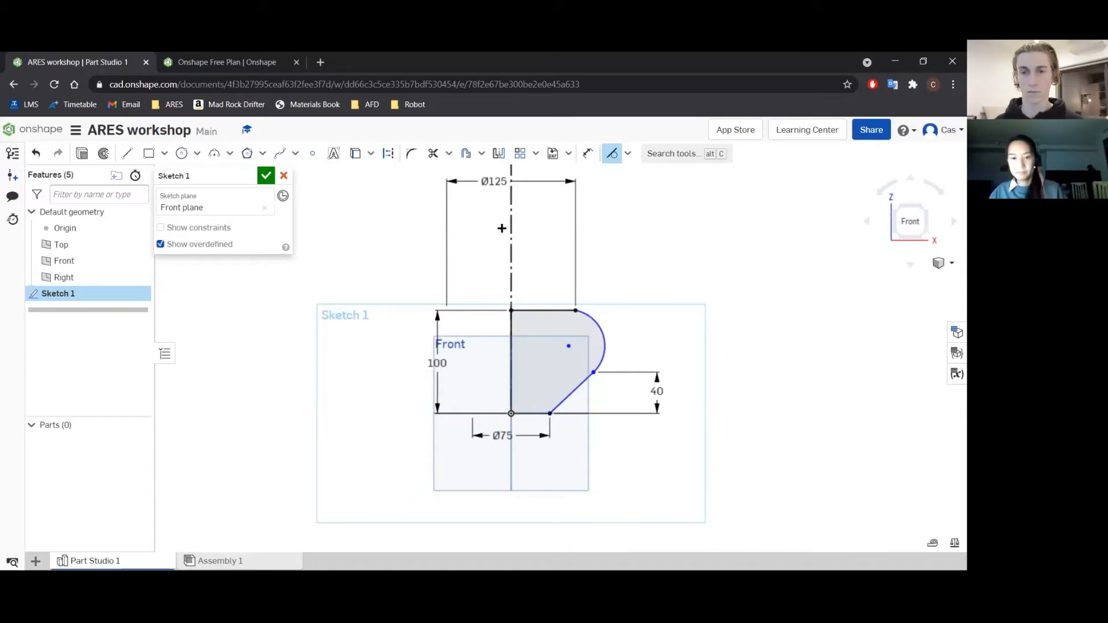
pyautogui.press('Escape')
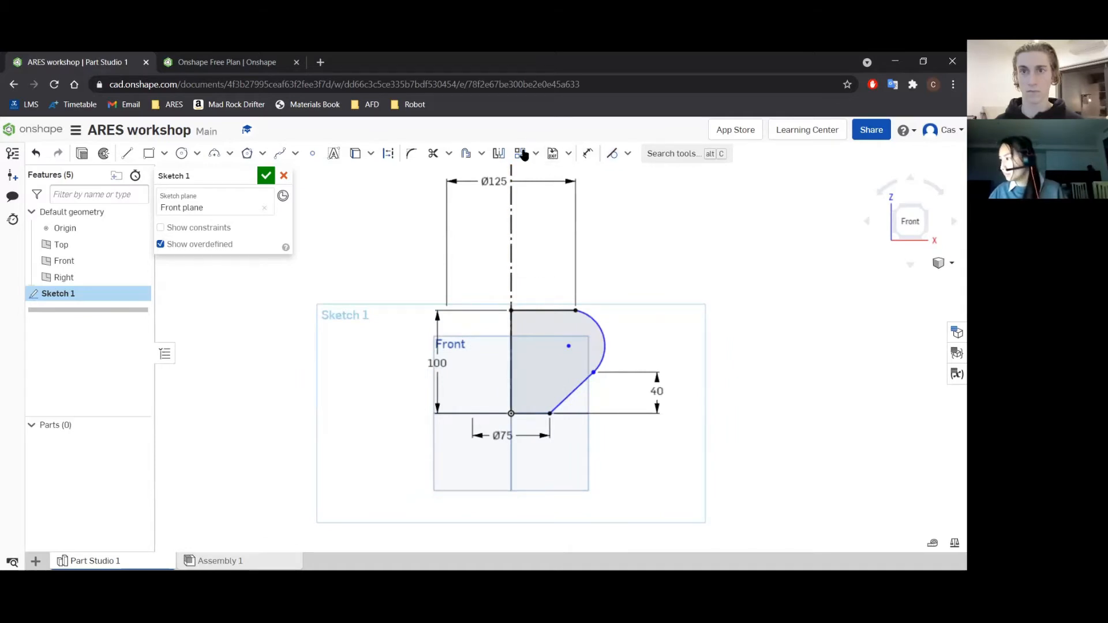
# Add a radius dimension of 90 mm to the outer arc.
pyautogui.click(592, 152)
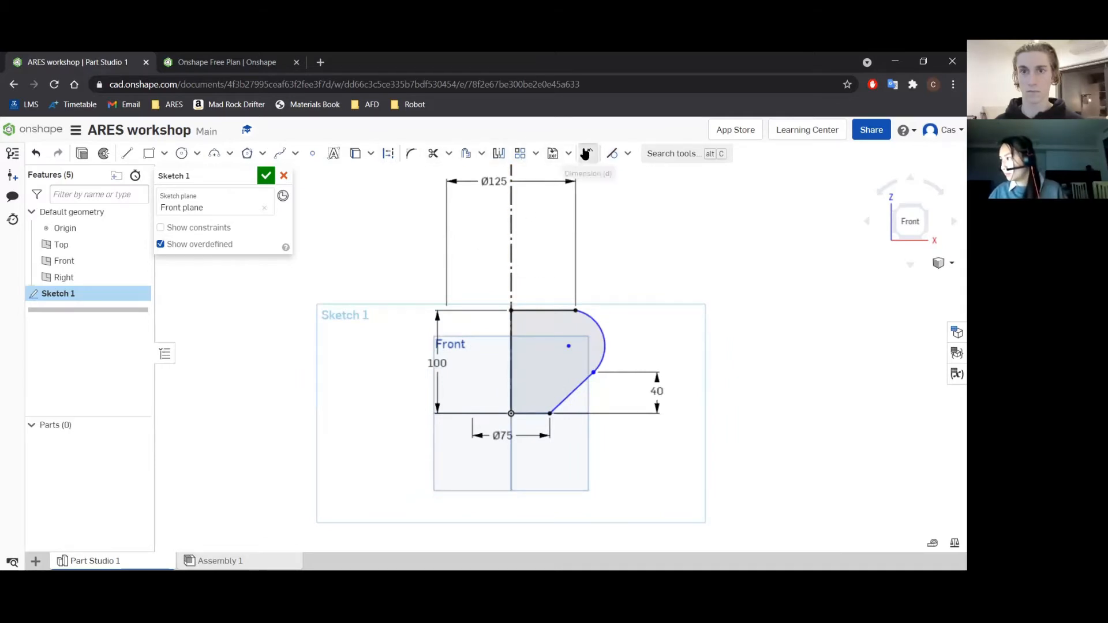
pyautogui.click(596, 321)
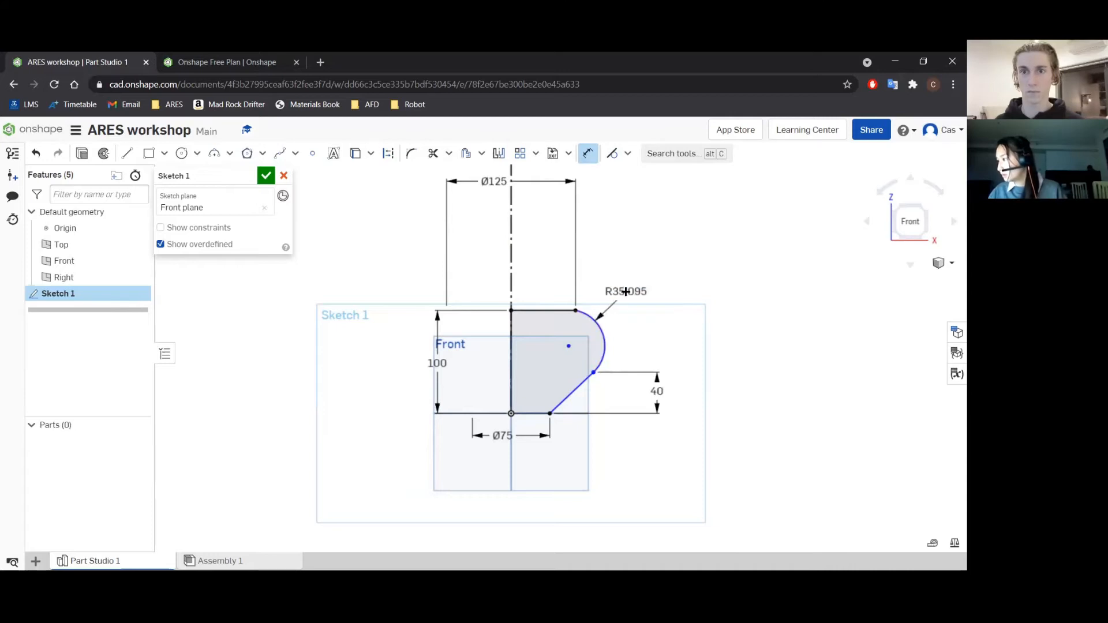
pyautogui.click(642, 294)
pyautogui.write('9')
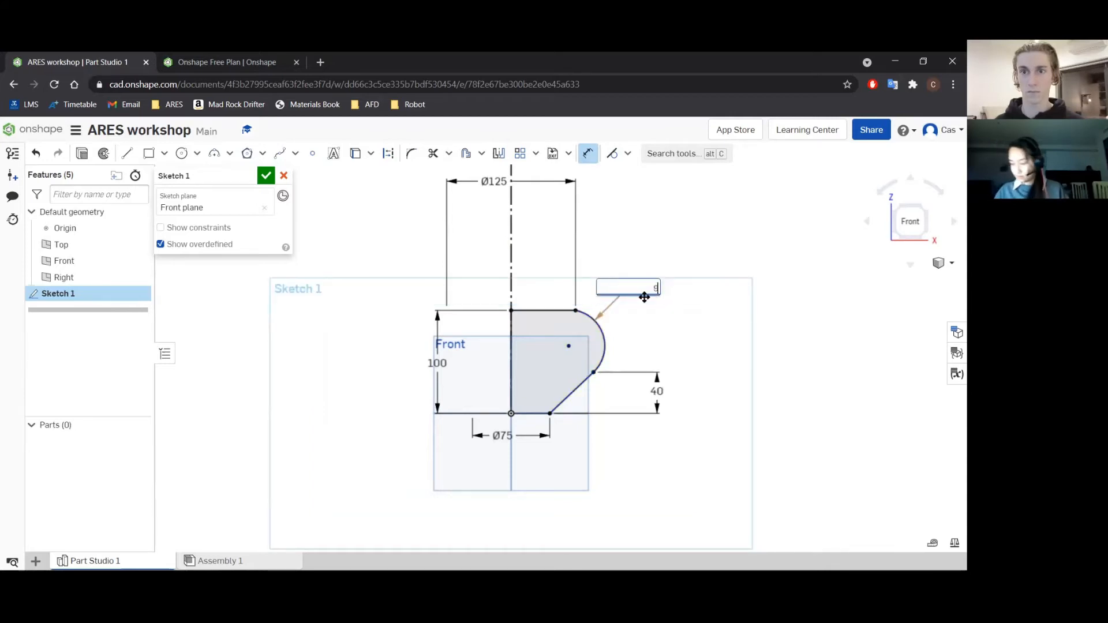
pyautogui.press('Return')
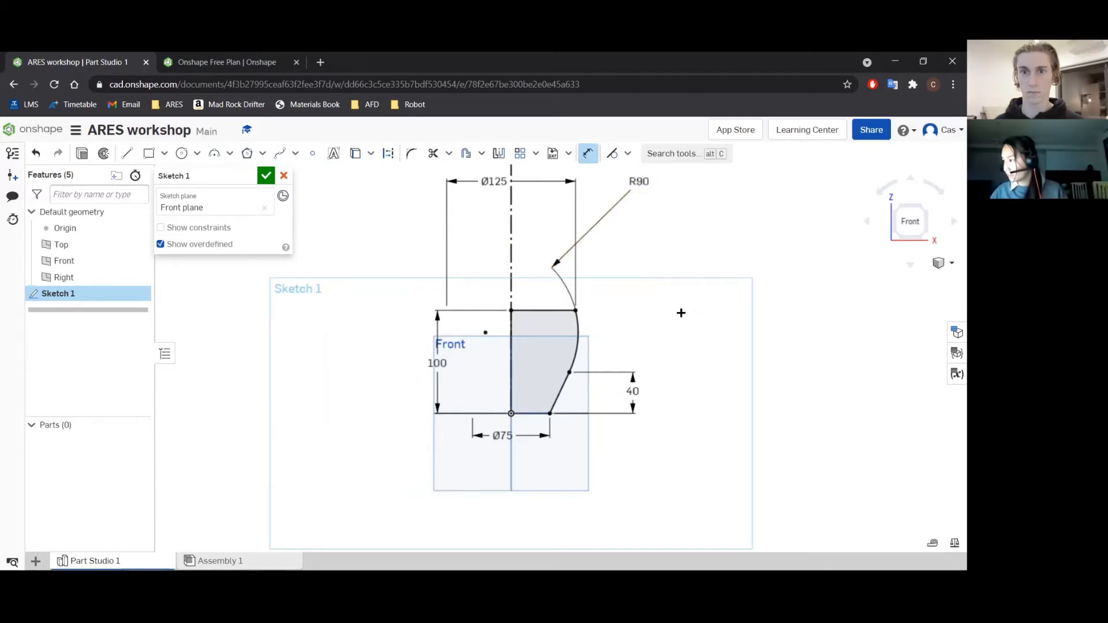
pyautogui.scroll(3, 647, 316)
pyautogui.press('Escape')
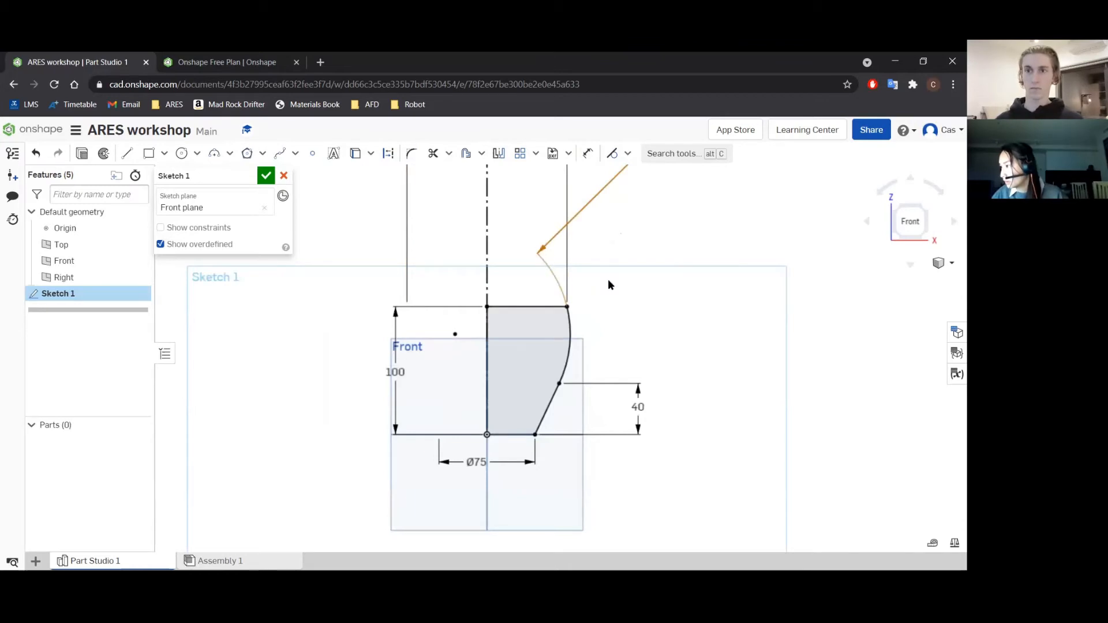
pyautogui.scroll(-4, 652, 296)
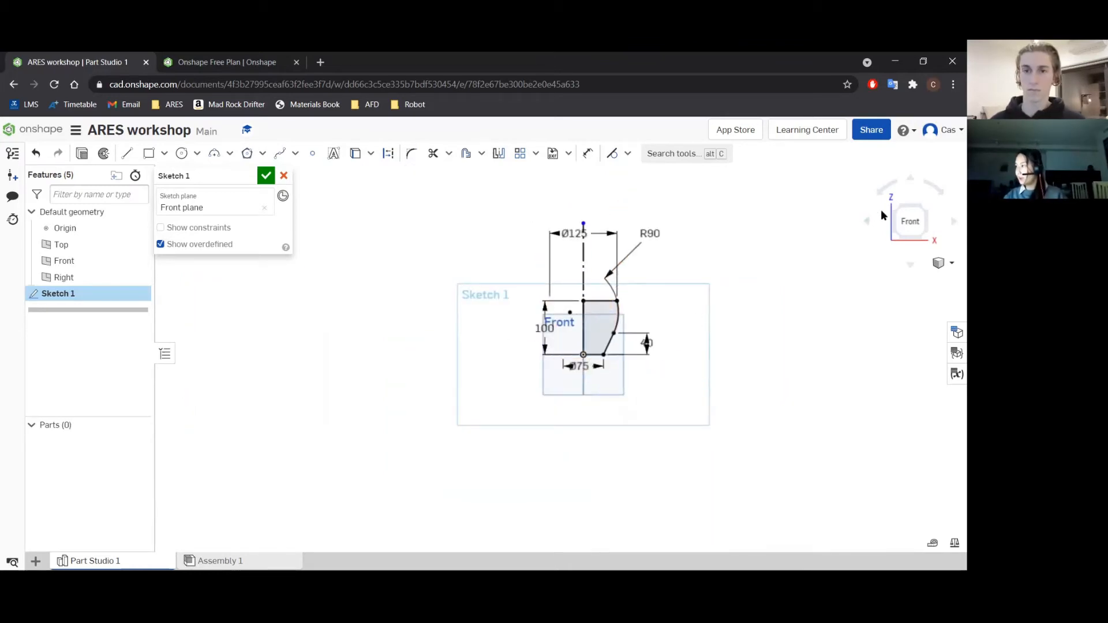
# Accept the finished profile sketch and reopen Sketch 1 for editing.
pyautogui.click(264, 176)
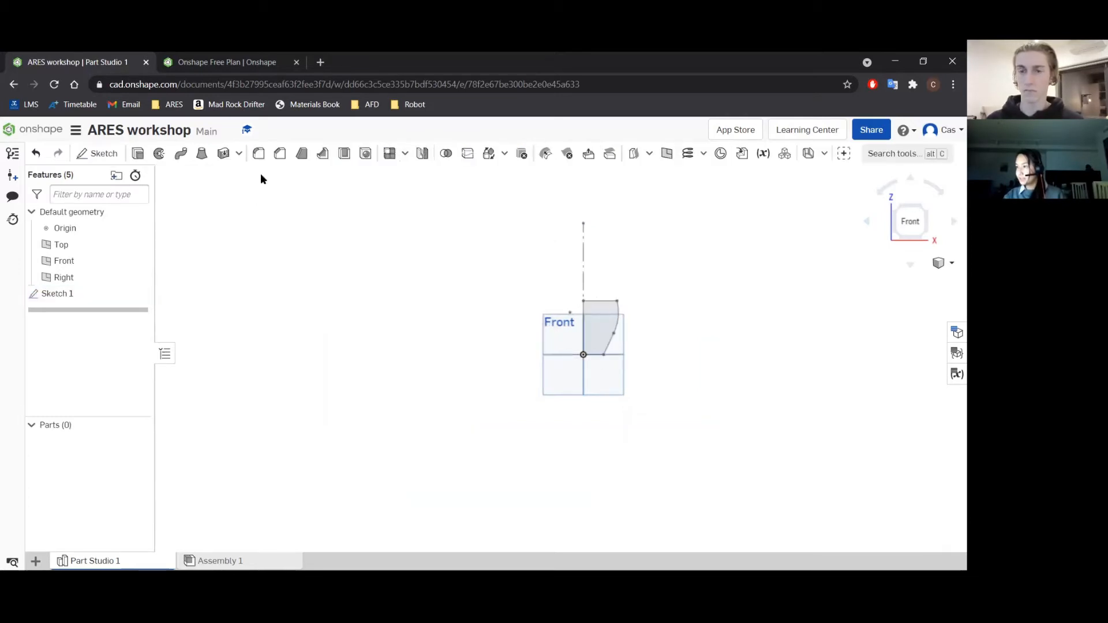
pyautogui.scroll(1, 611, 323)
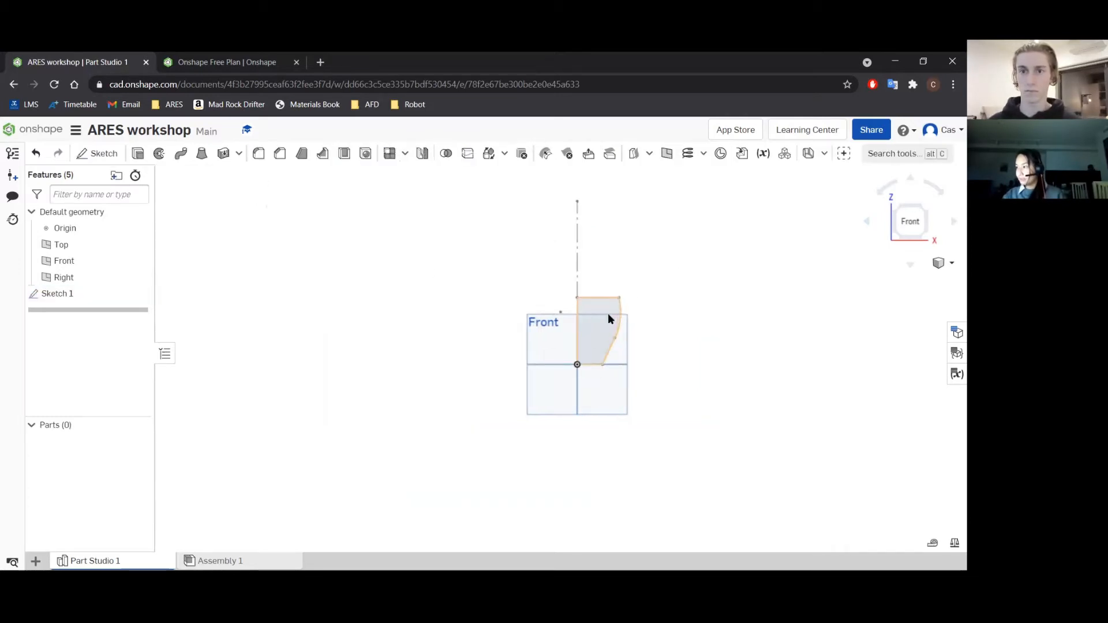
pyautogui.doubleClick(73, 293)
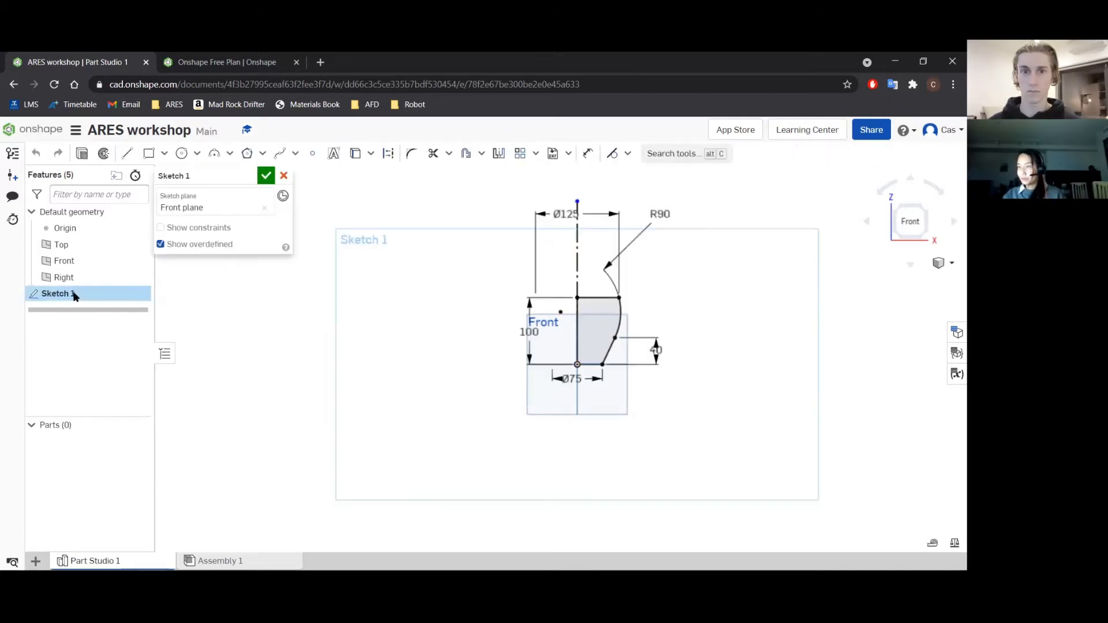
pyautogui.click(600, 298)
pyautogui.click(619, 313)
pyautogui.click(609, 350)
pyautogui.click(679, 312)
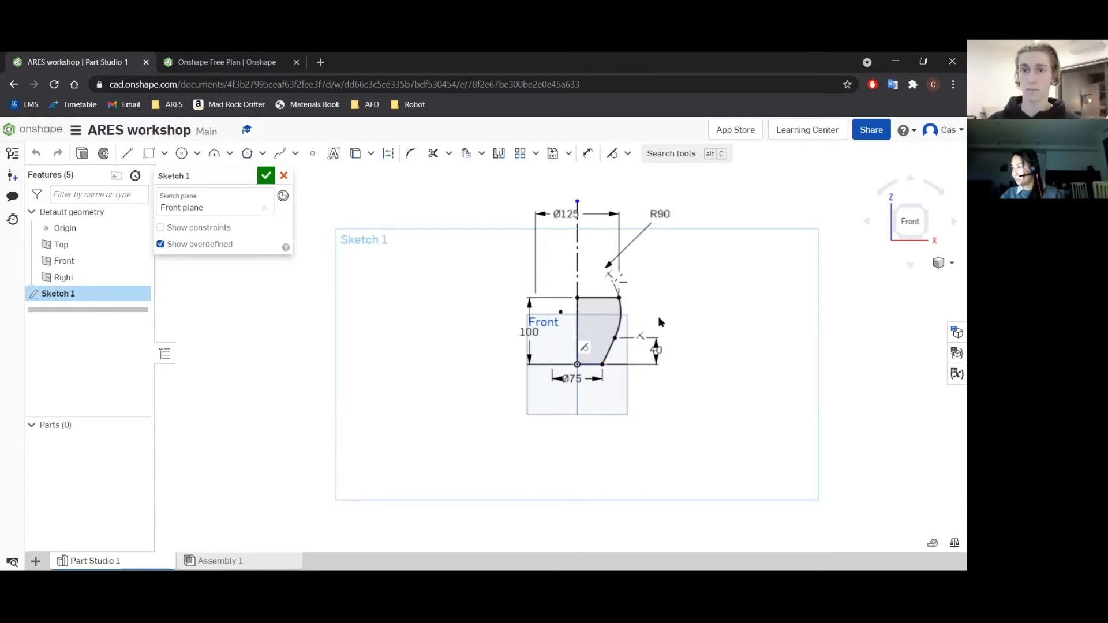
# Offset the arc, the slanted line and the base line inward by 6 mm.
pyautogui.scroll(3, 638, 312)
pyautogui.click(609, 312)
pyautogui.click(600, 362)
pyautogui.click(563, 390)
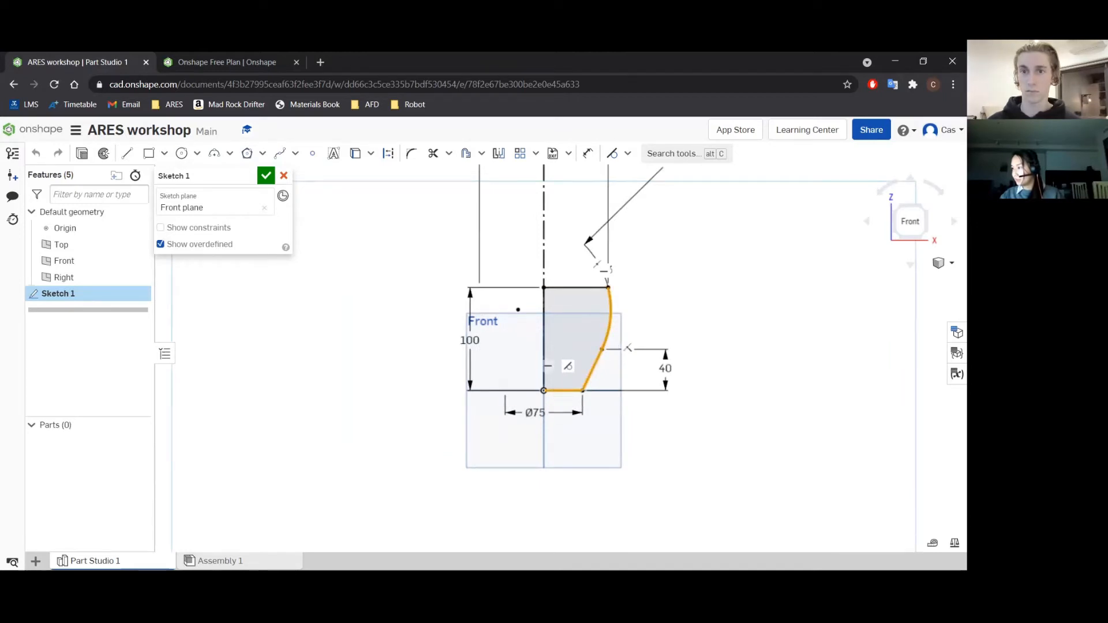
pyautogui.click(481, 154)
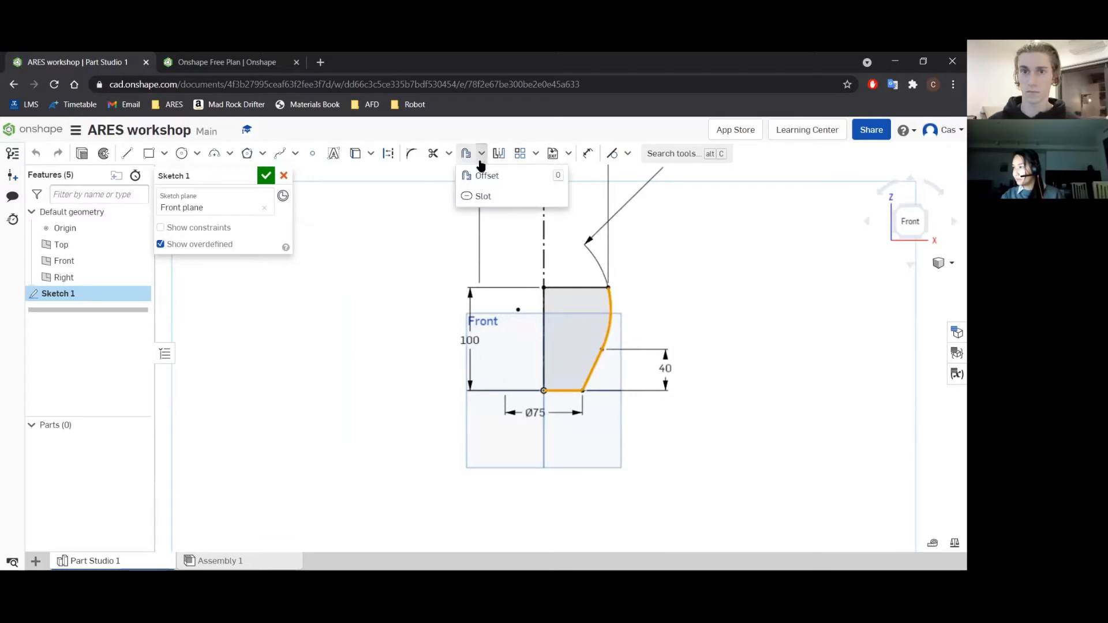
pyautogui.click(486, 175)
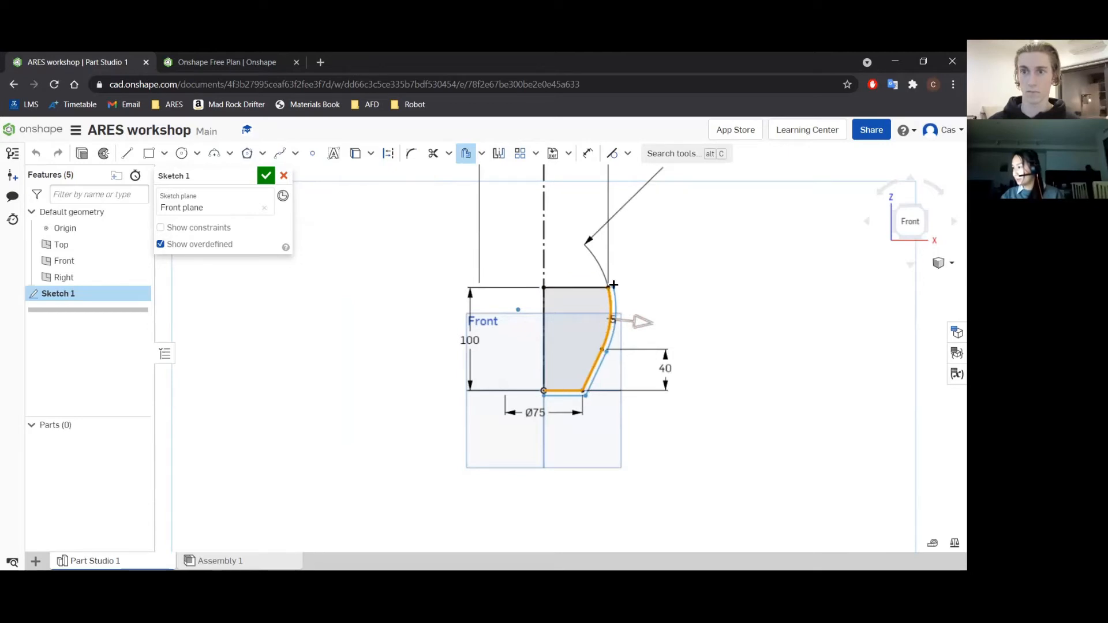
pyautogui.moveTo(655, 322); pyautogui.dragTo(624, 318)
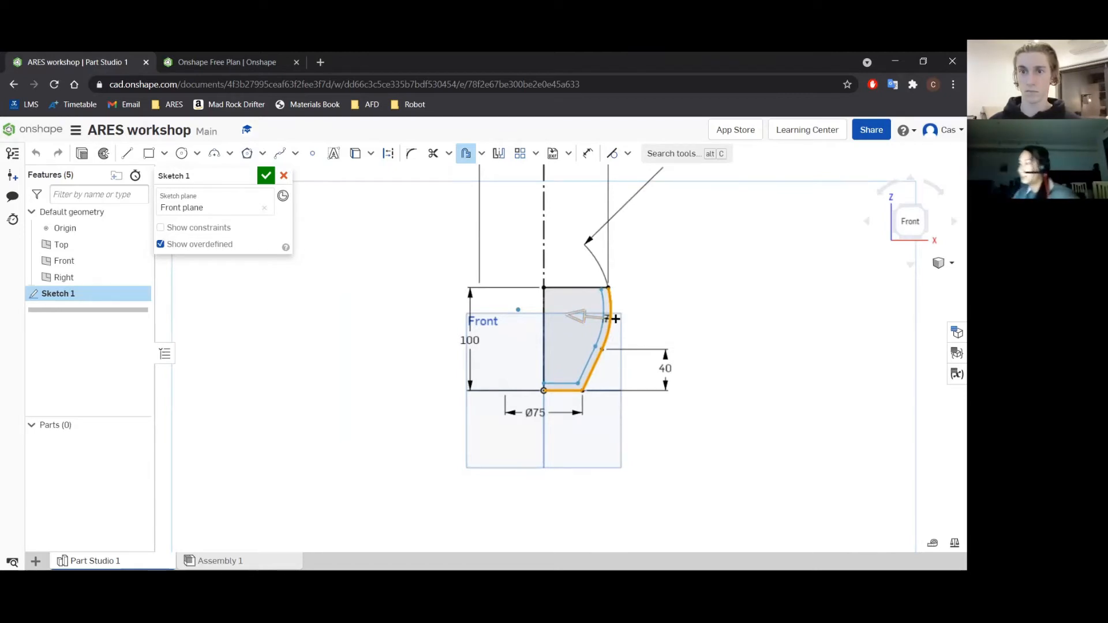
pyautogui.scroll(3, 616, 318)
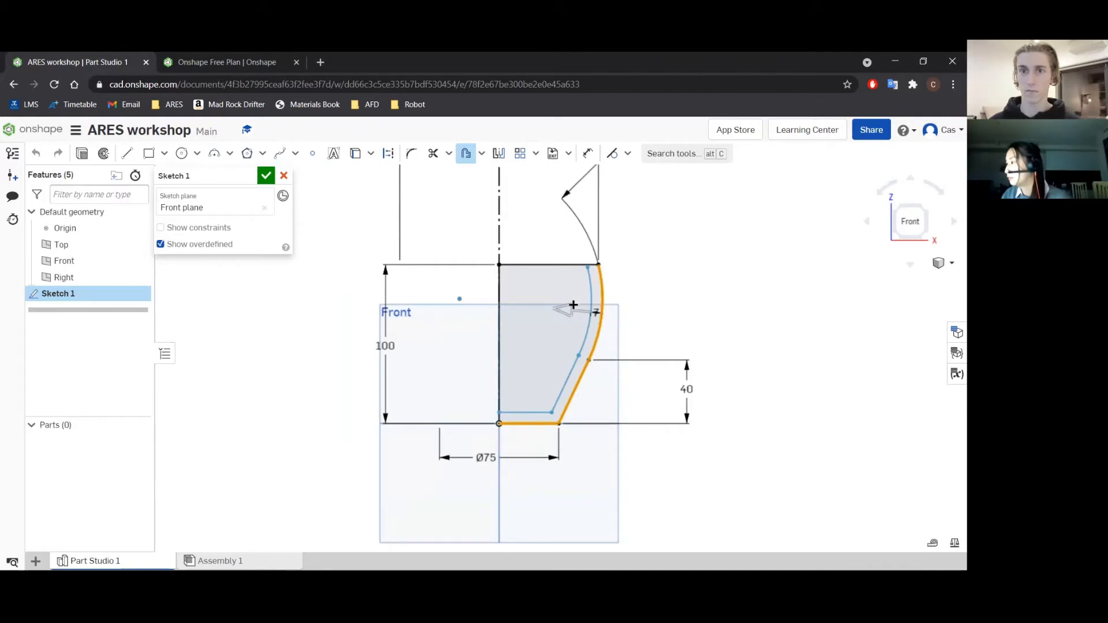
pyautogui.scroll(3, 594, 308)
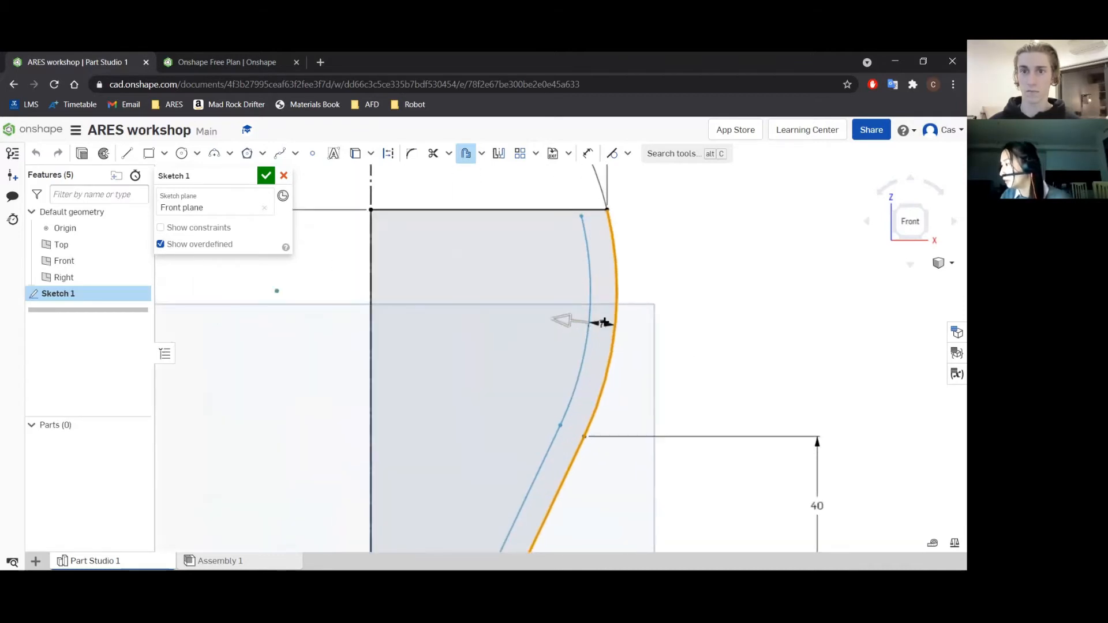
pyautogui.click(574, 318)
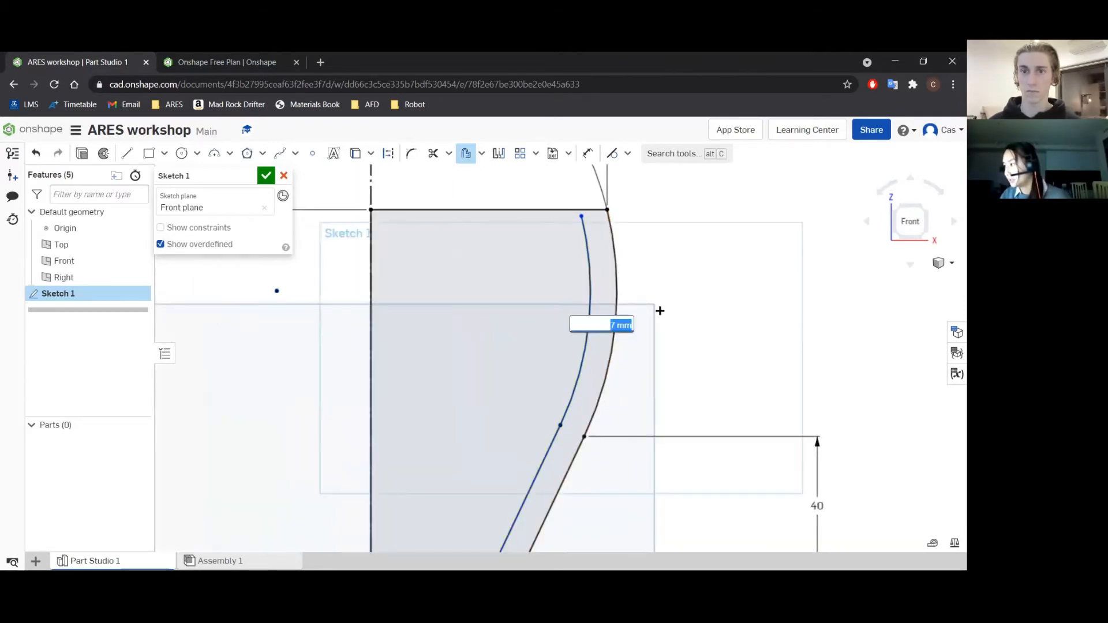
pyautogui.write('6')
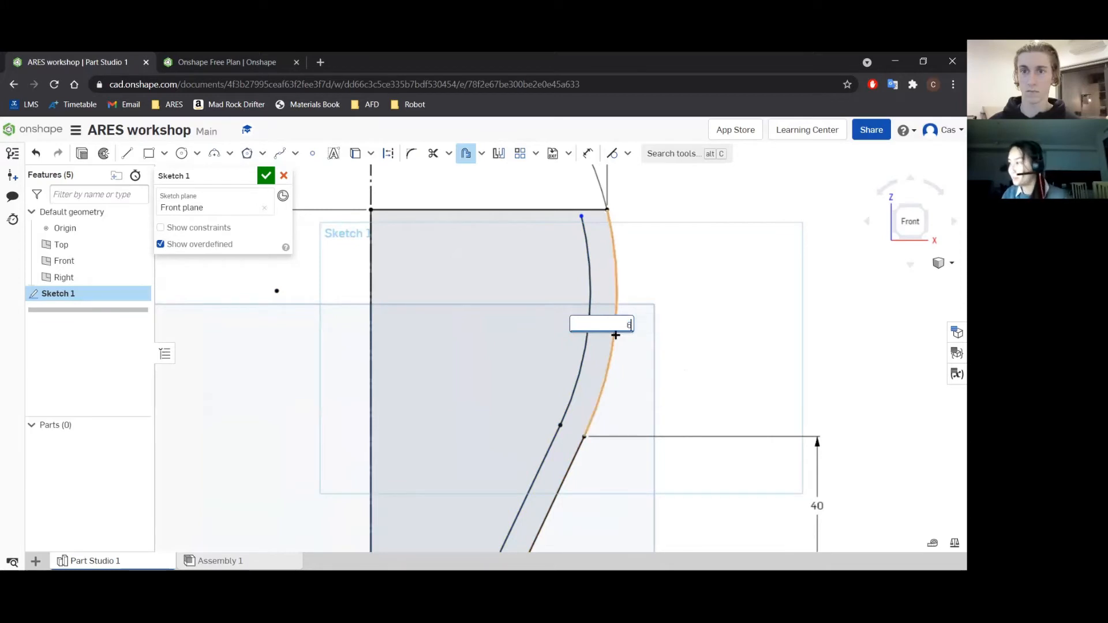
pyautogui.press('Return')
# Make the offset arc's upper endpoint coincident with the upper horizontal line.
pyautogui.scroll(-3, 616, 335)
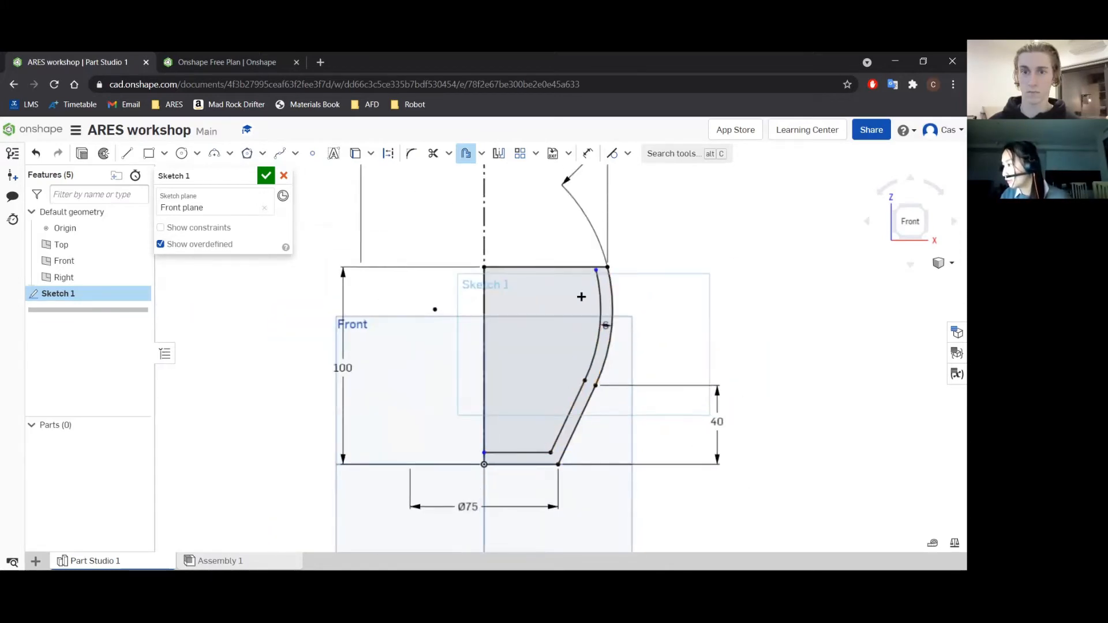
pyautogui.scroll(3, 574, 322)
pyautogui.scroll(3, 576, 288)
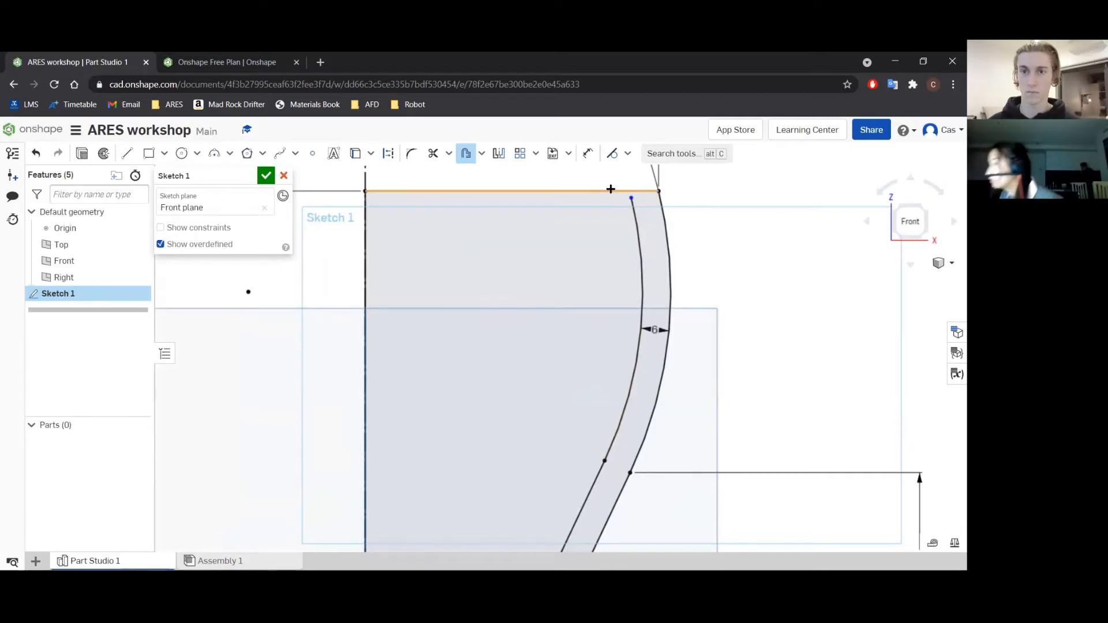
pyautogui.scroll(1, 585, 191)
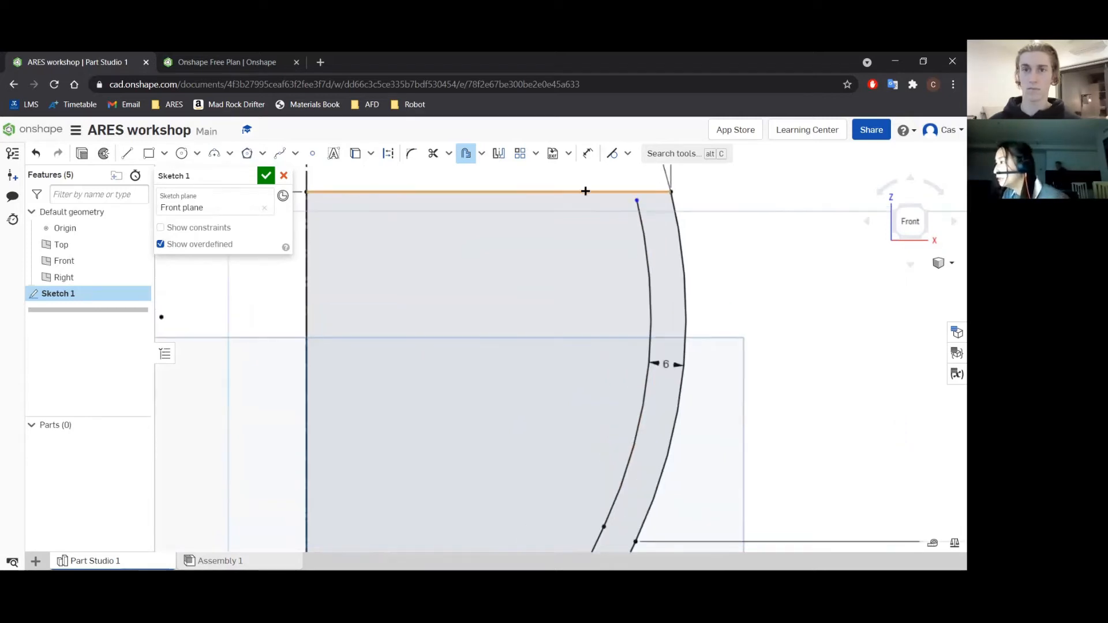
pyautogui.click(628, 154)
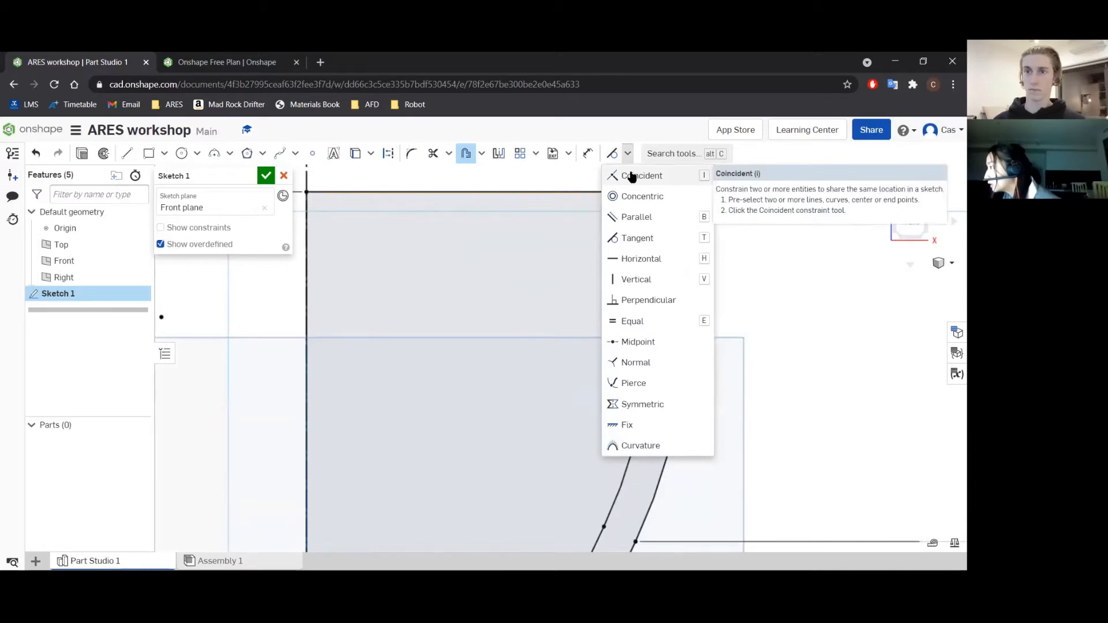
pyautogui.click(631, 176)
pyautogui.click(636, 200)
pyautogui.click(630, 191)
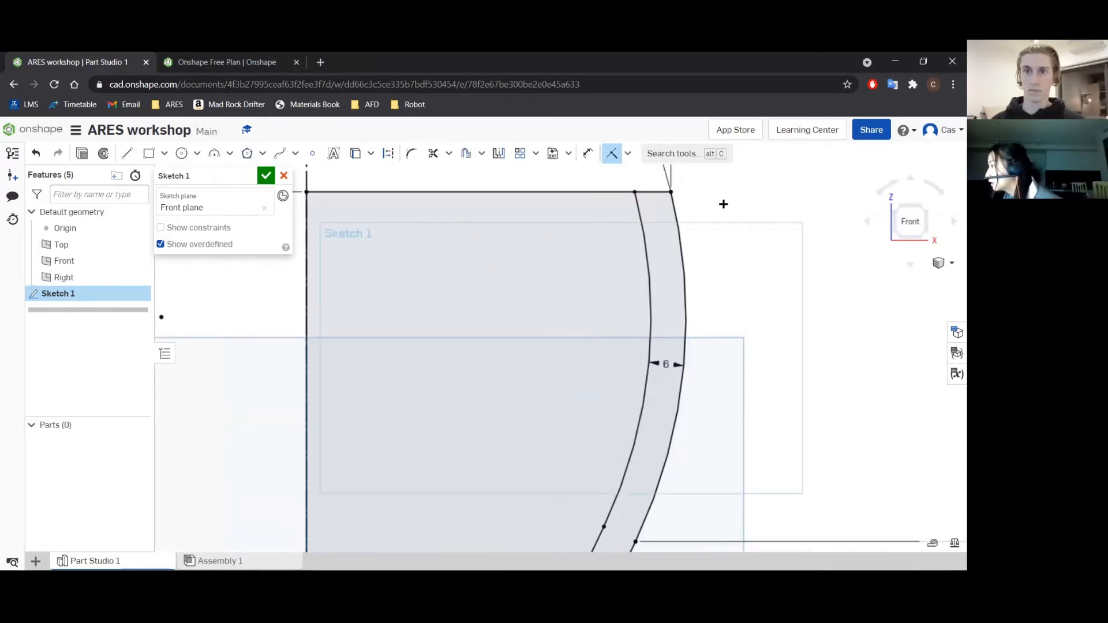
pyautogui.scroll(-3, 723, 204)
pyautogui.scroll(-2, 645, 228)
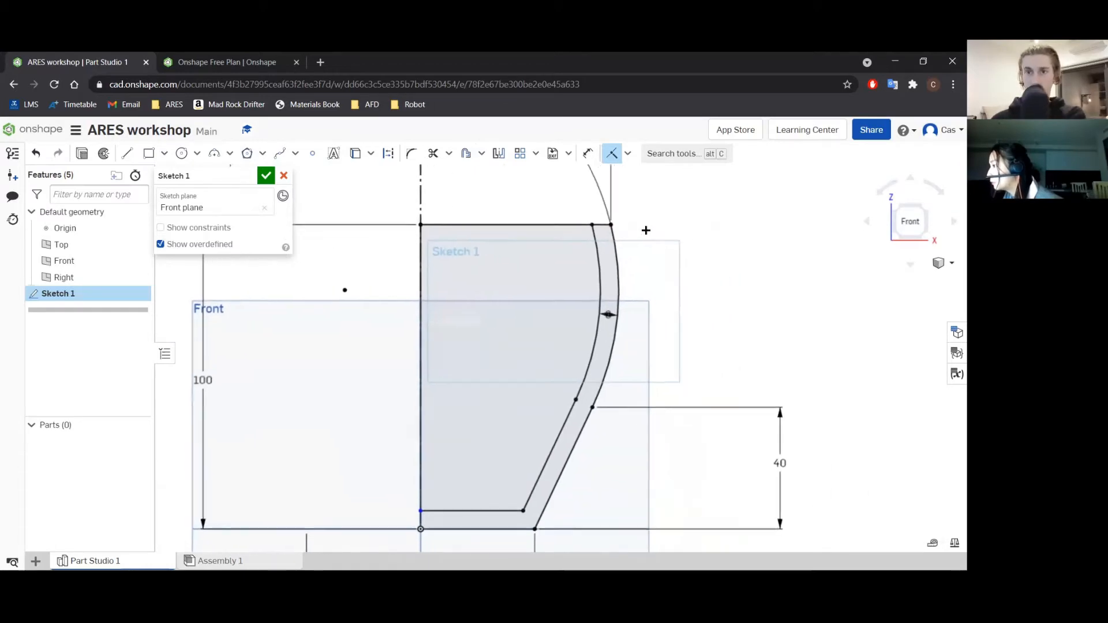
pyautogui.scroll(-3, 645, 228)
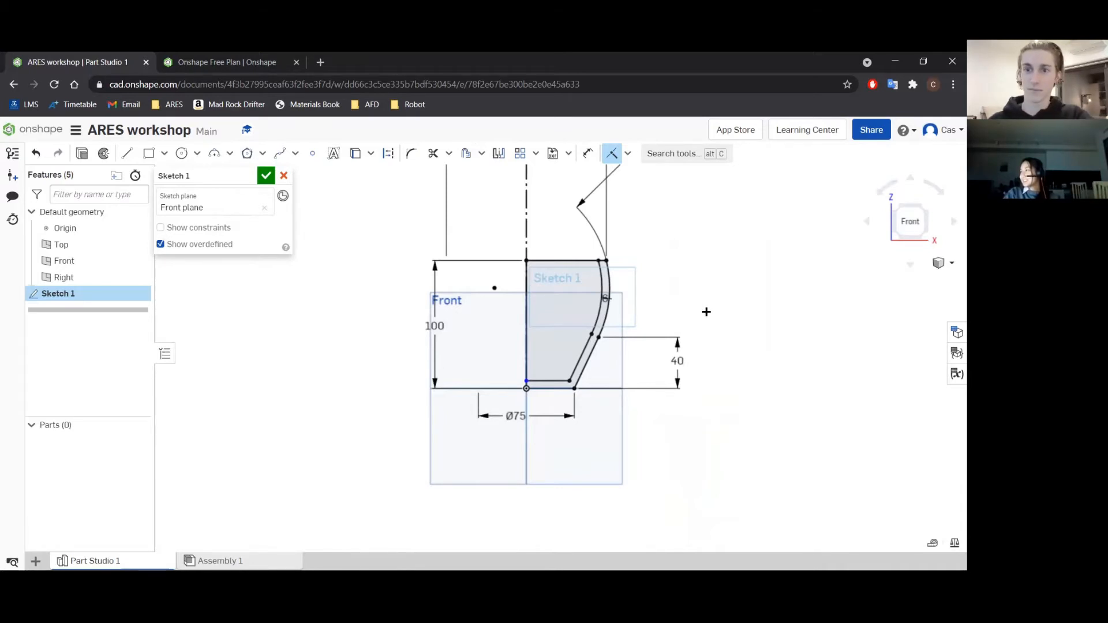
pyautogui.moveTo(662, 277)
pyautogui.mouseDown(button='middle')
pyautogui.moveTo(673, 310)
pyautogui.moveTo(650, 306)
pyautogui.mouseUp(button='middle')
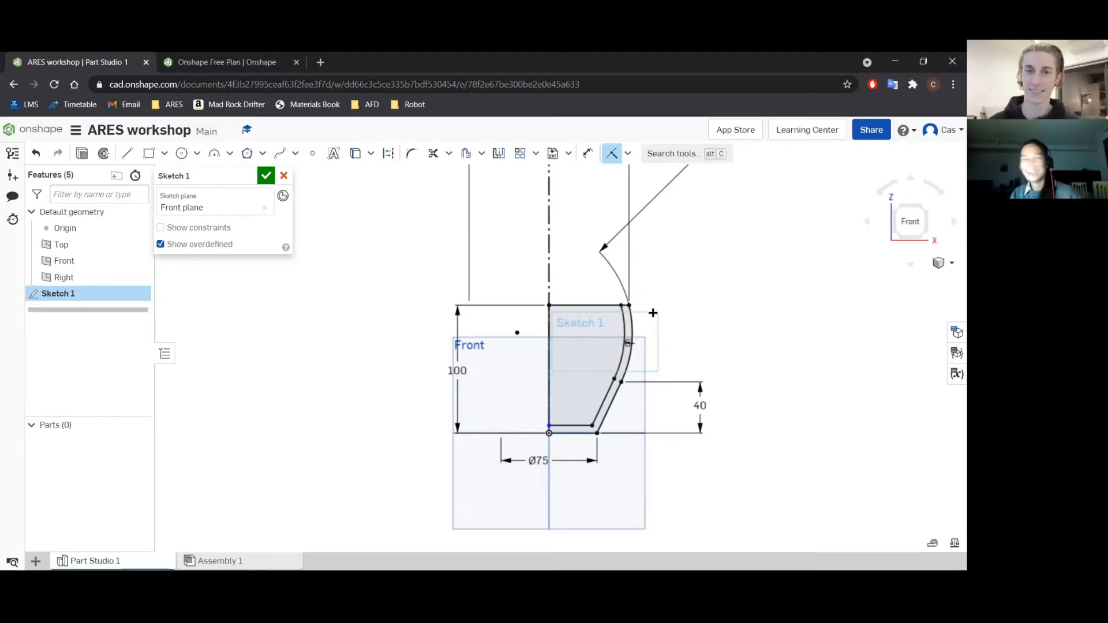
pyautogui.scroll(2, 653, 313)
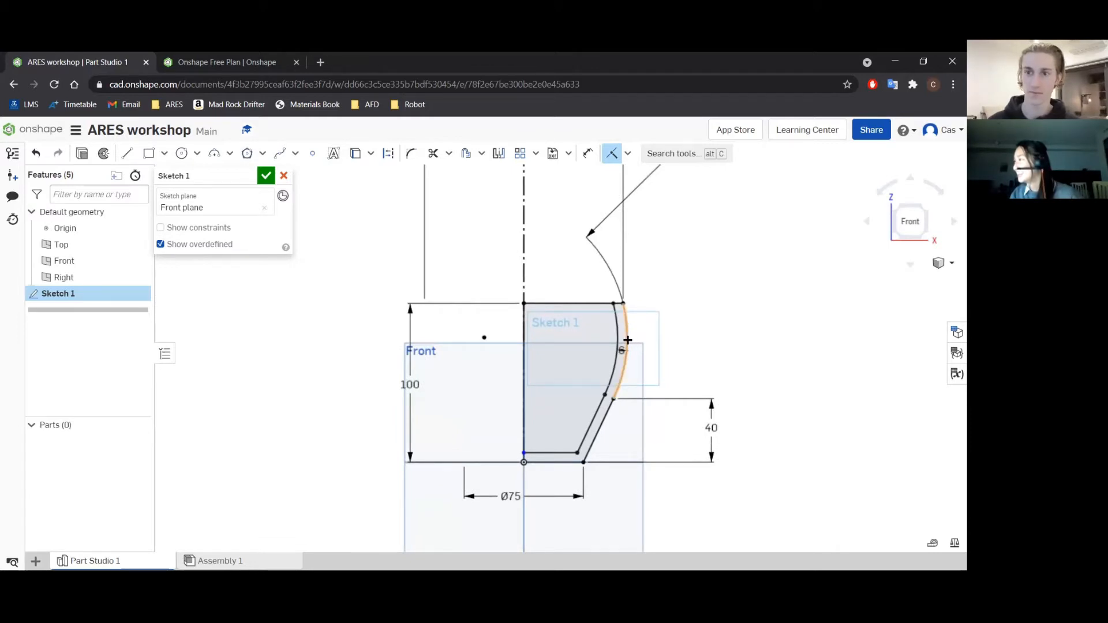
# Accept the profile sketch and revolve all its faces as a new solid, fully around the vertical construction line.
pyautogui.press('Escape')
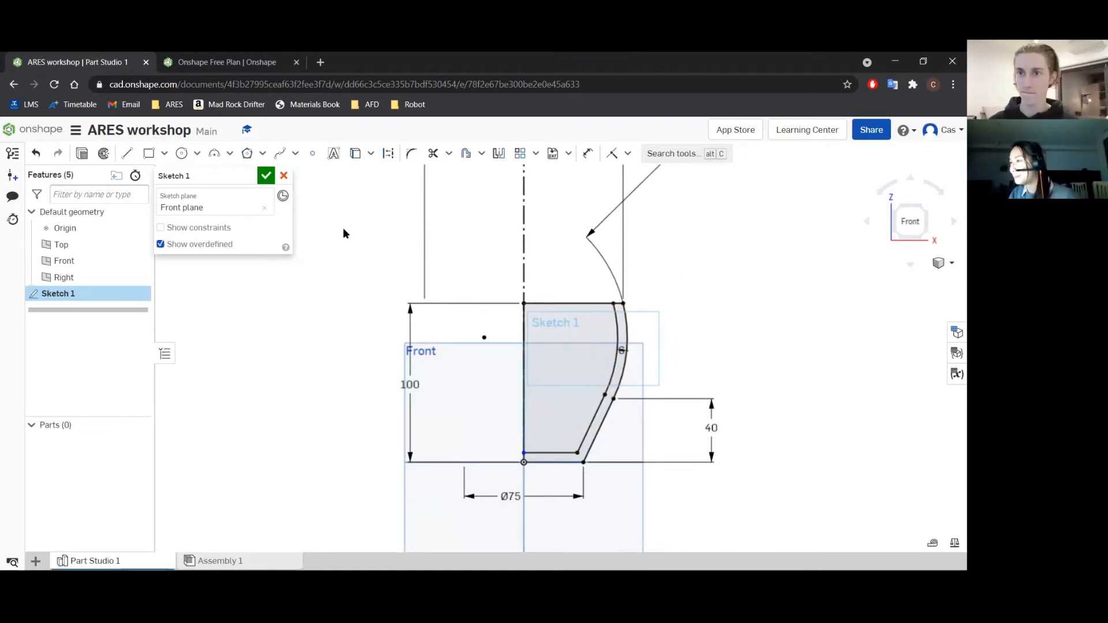
pyautogui.click(265, 176)
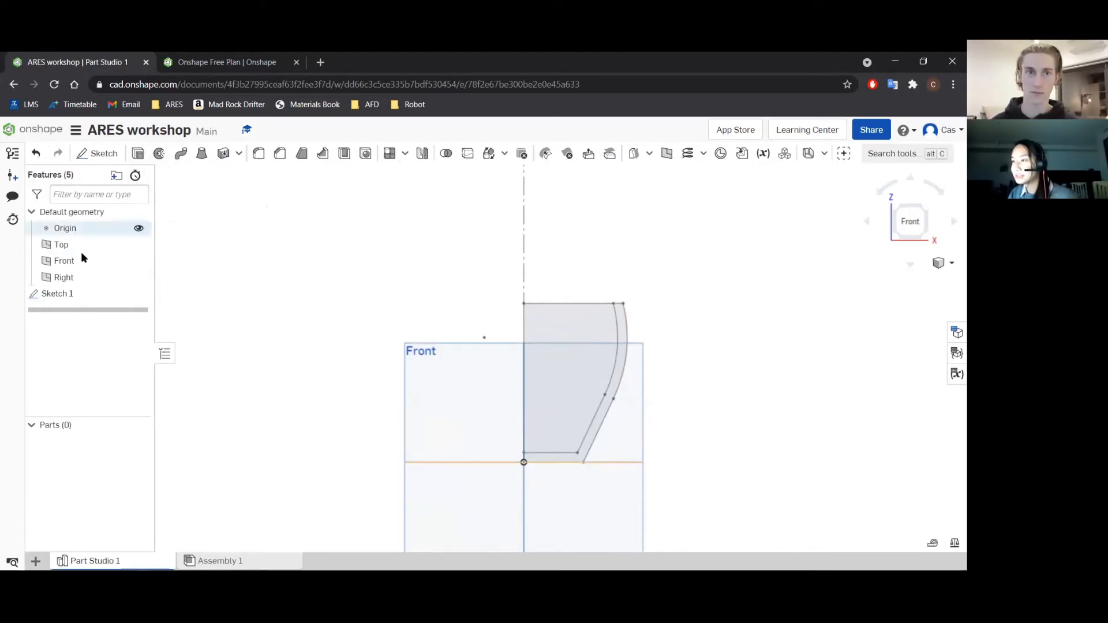
pyautogui.click(158, 154)
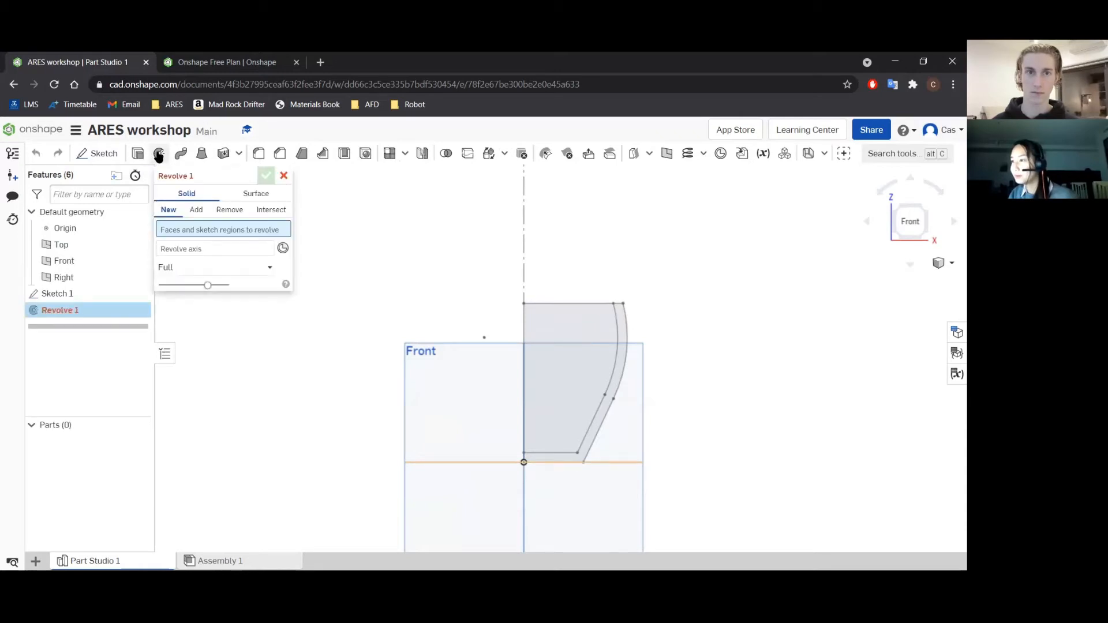
pyautogui.click(73, 294)
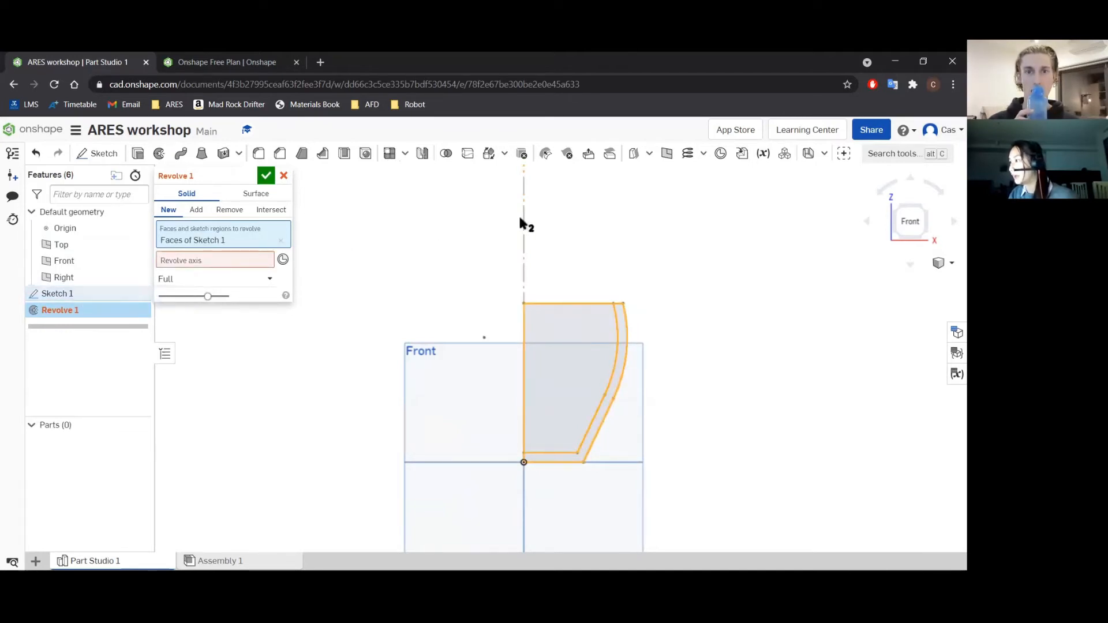
pyautogui.scroll(2, 524, 219)
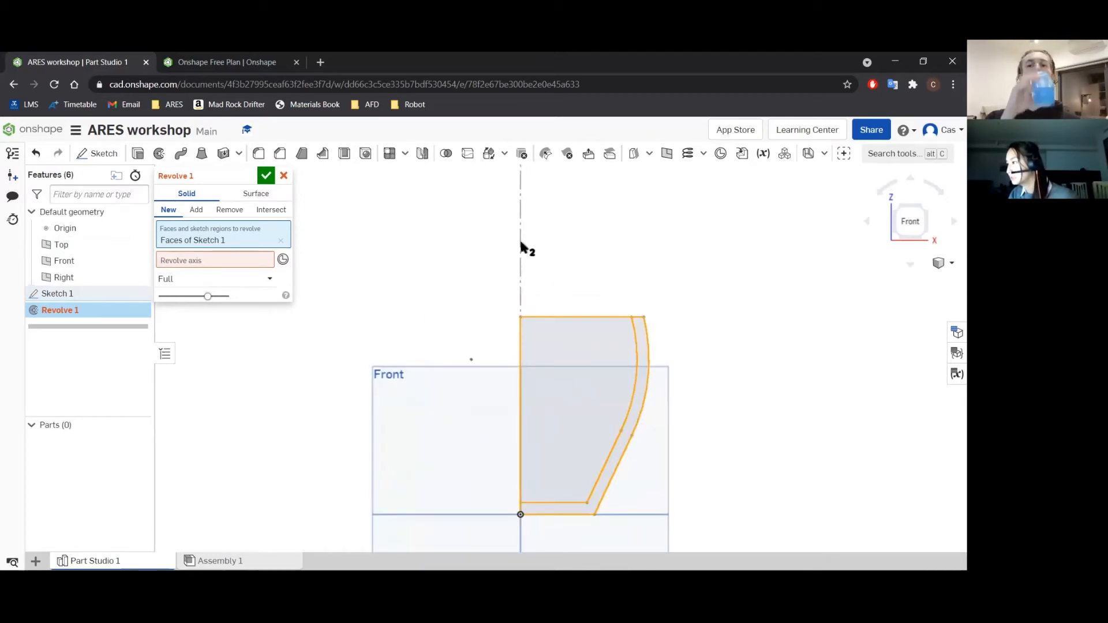
pyautogui.click(213, 260)
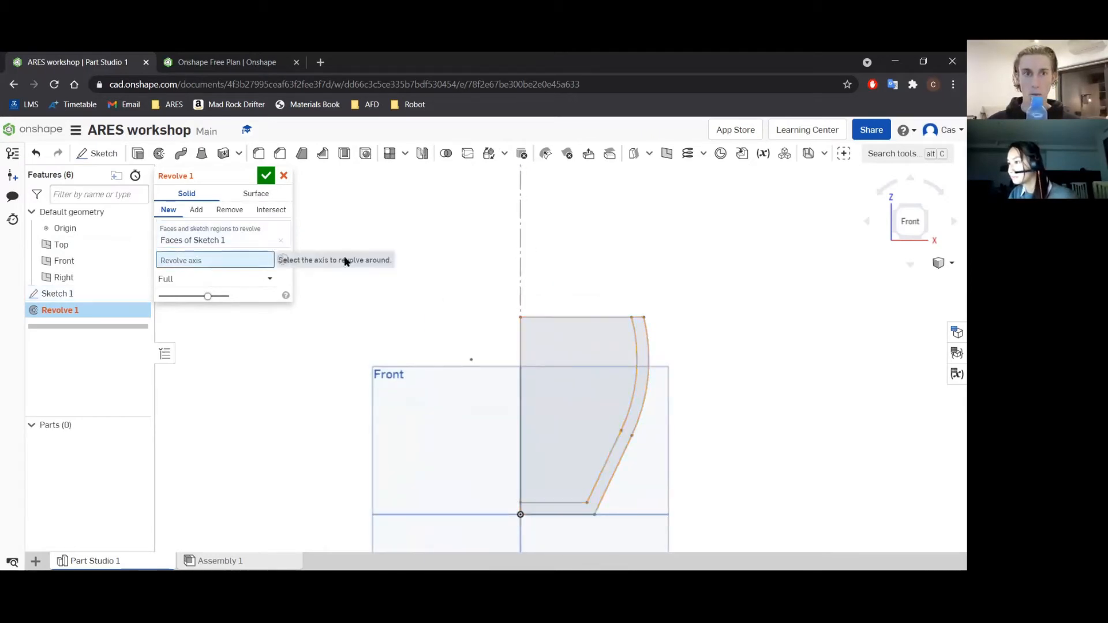
pyautogui.click(521, 234)
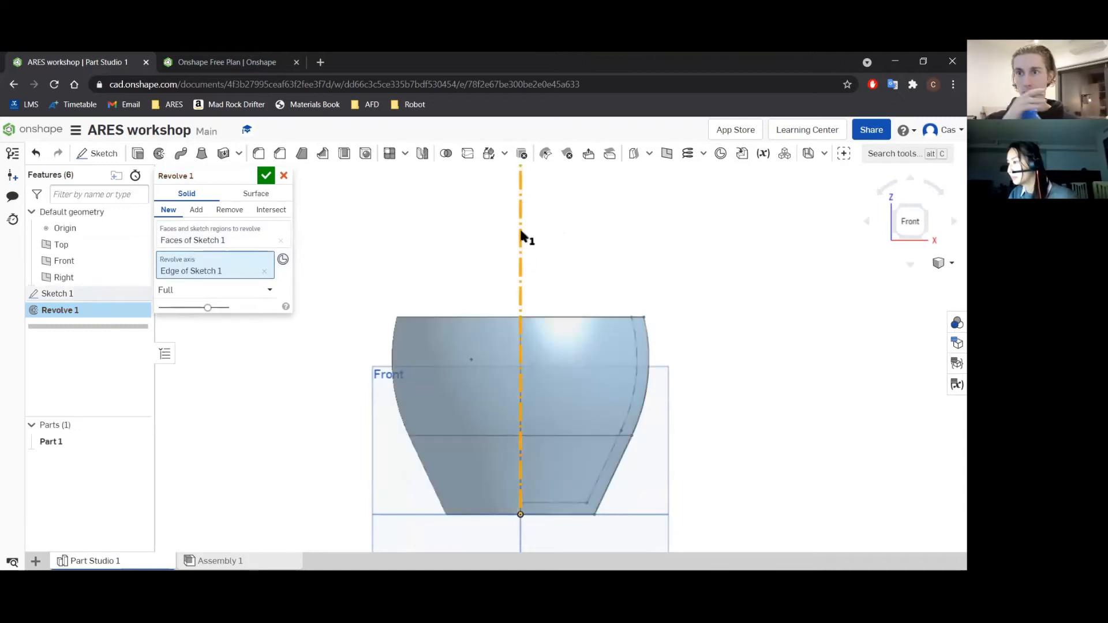
pyautogui.scroll(-3, 569, 310)
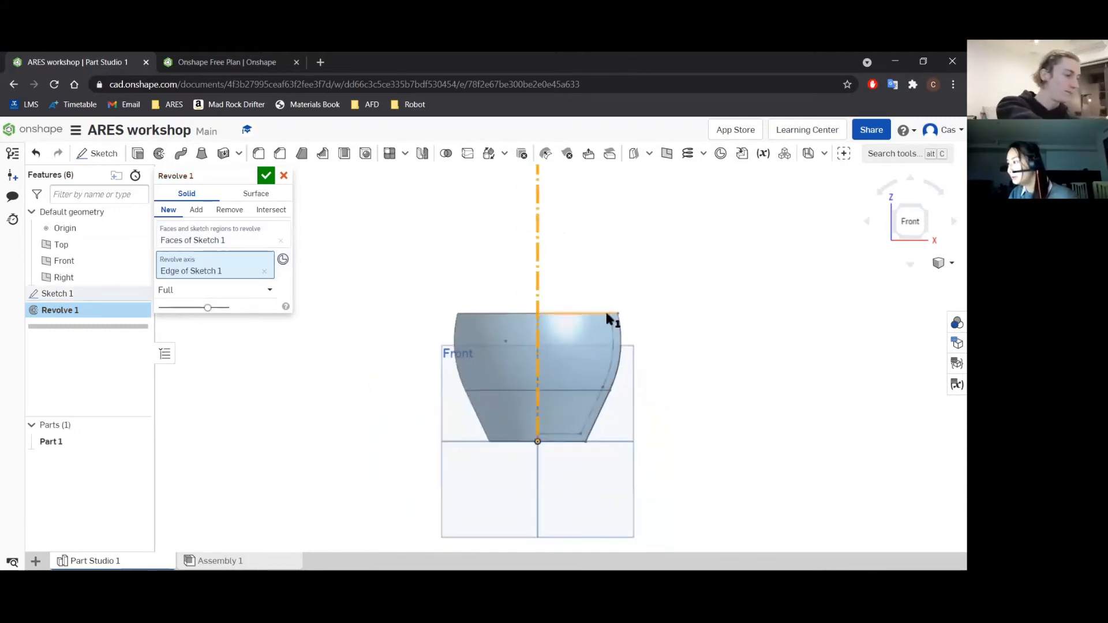
pyautogui.click(266, 176)
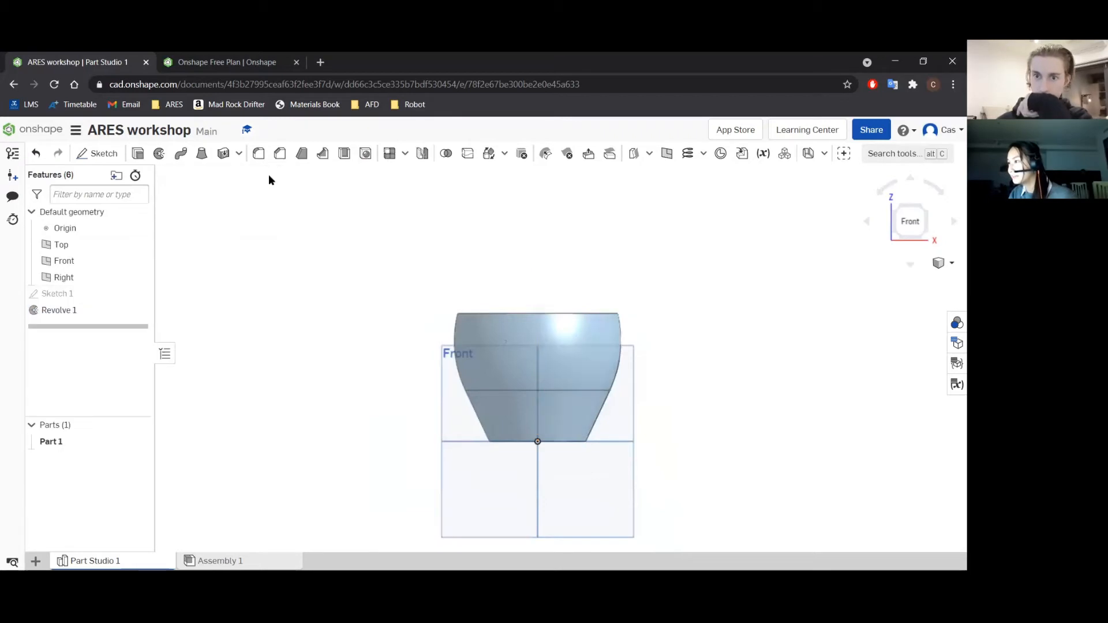
# Rename the revolve feature as Coffee Cup Body.
pyautogui.click(911, 264)
pyautogui.click(911, 264)
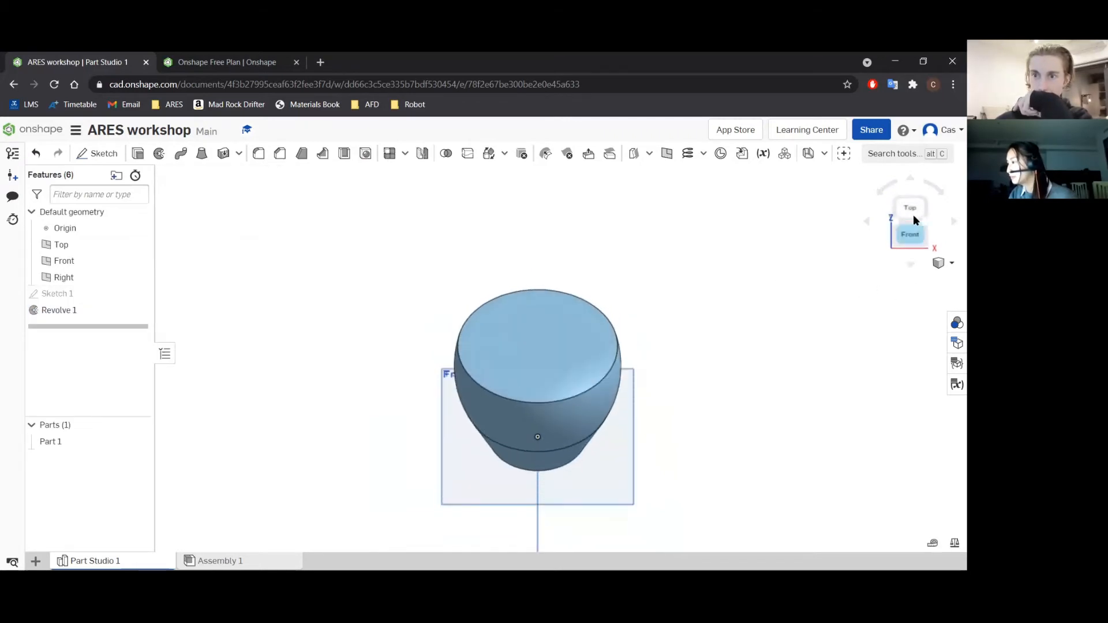
pyautogui.click(911, 176)
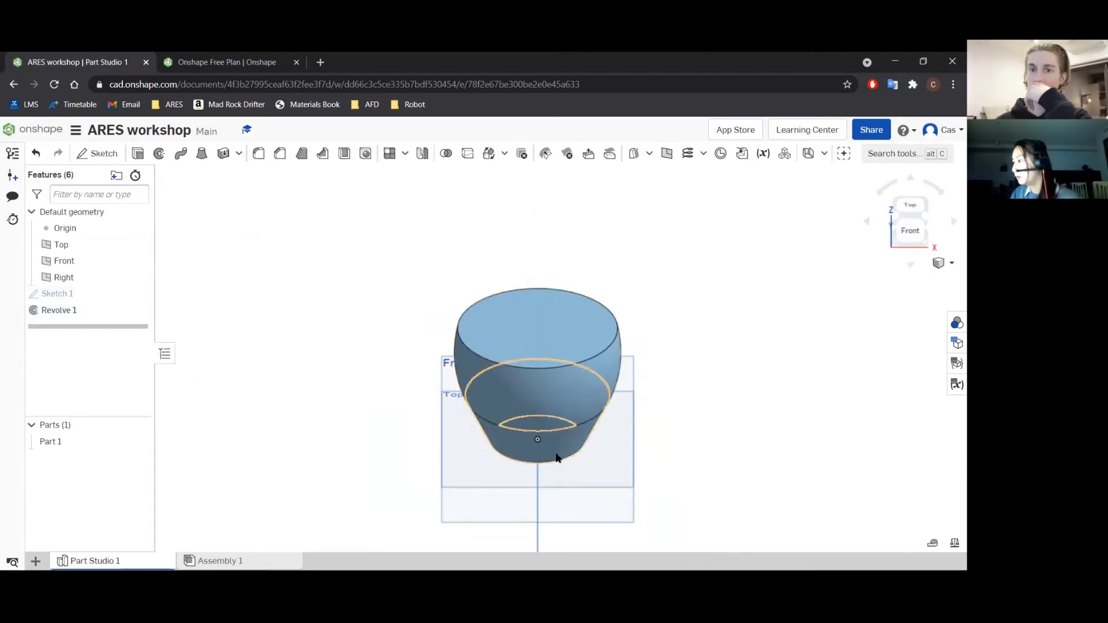
pyautogui.click(82, 312)
pyautogui.rightClick(82, 312)
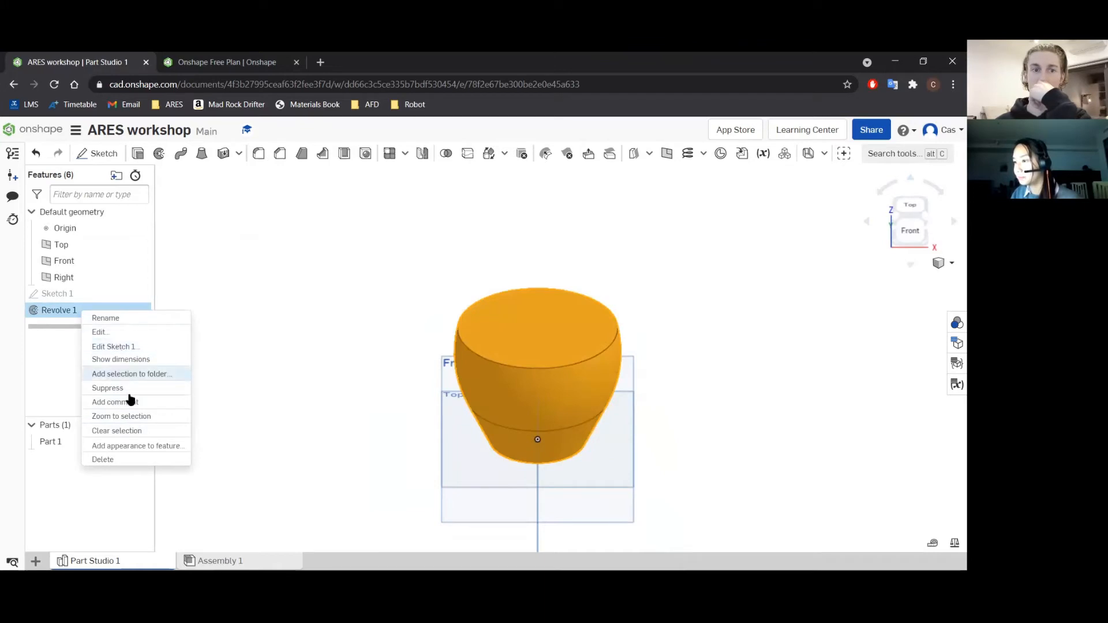
pyautogui.click(109, 332)
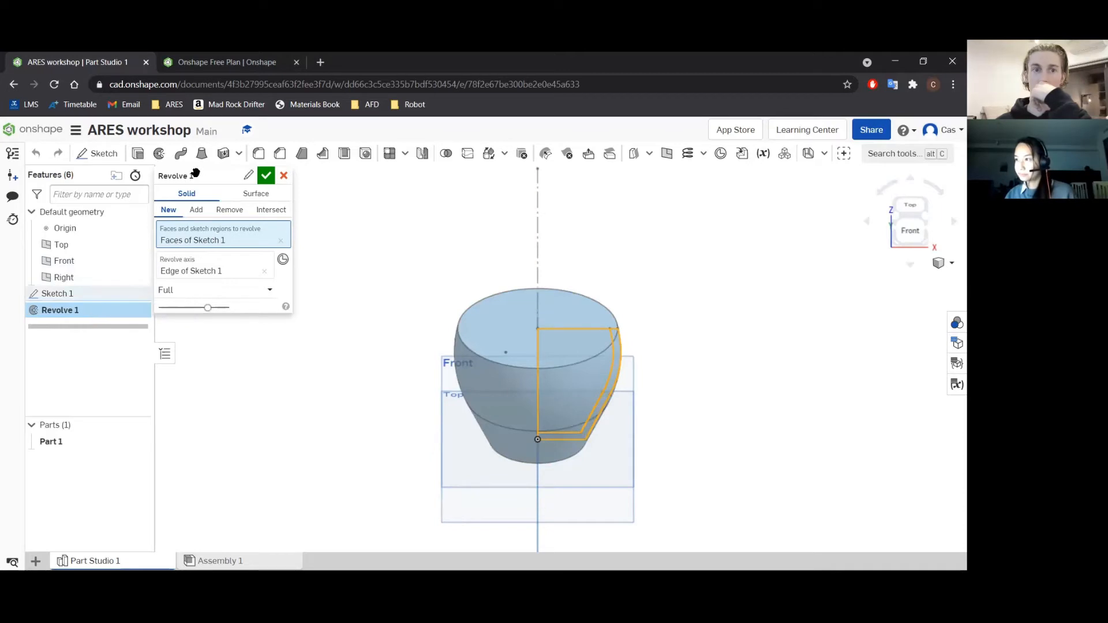
pyautogui.click(249, 175)
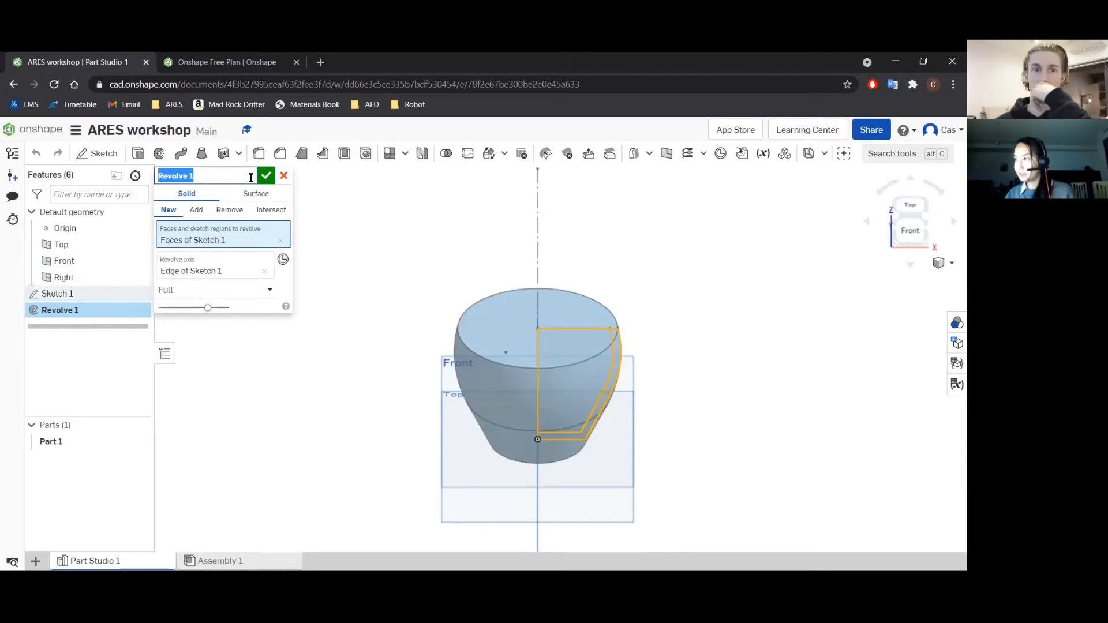
pyautogui.write('Coffee Cup')
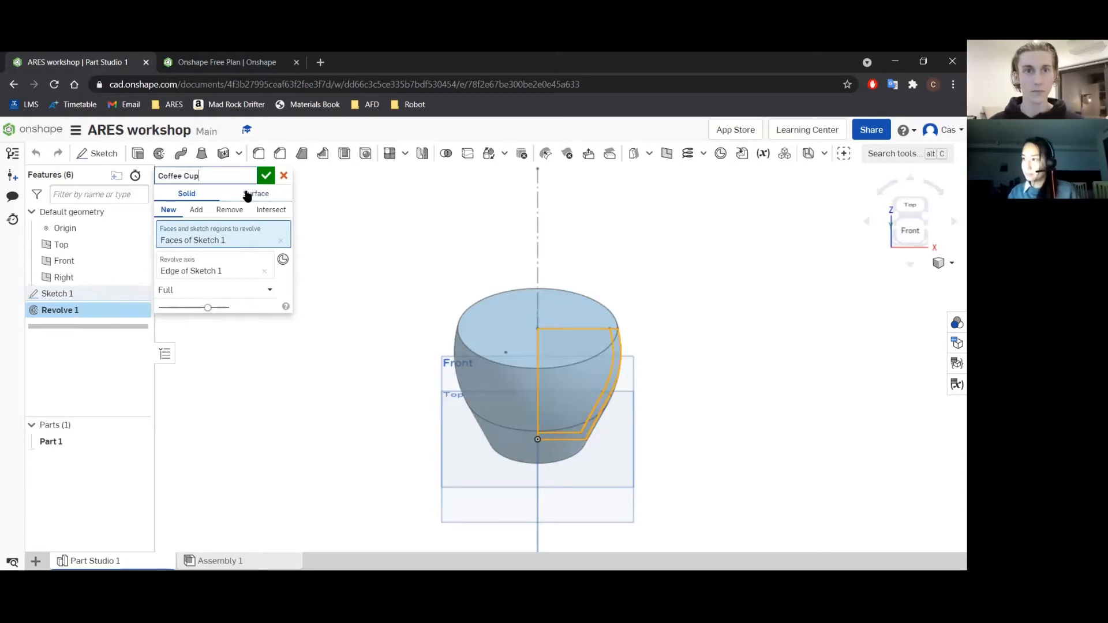
pyautogui.write('Body')
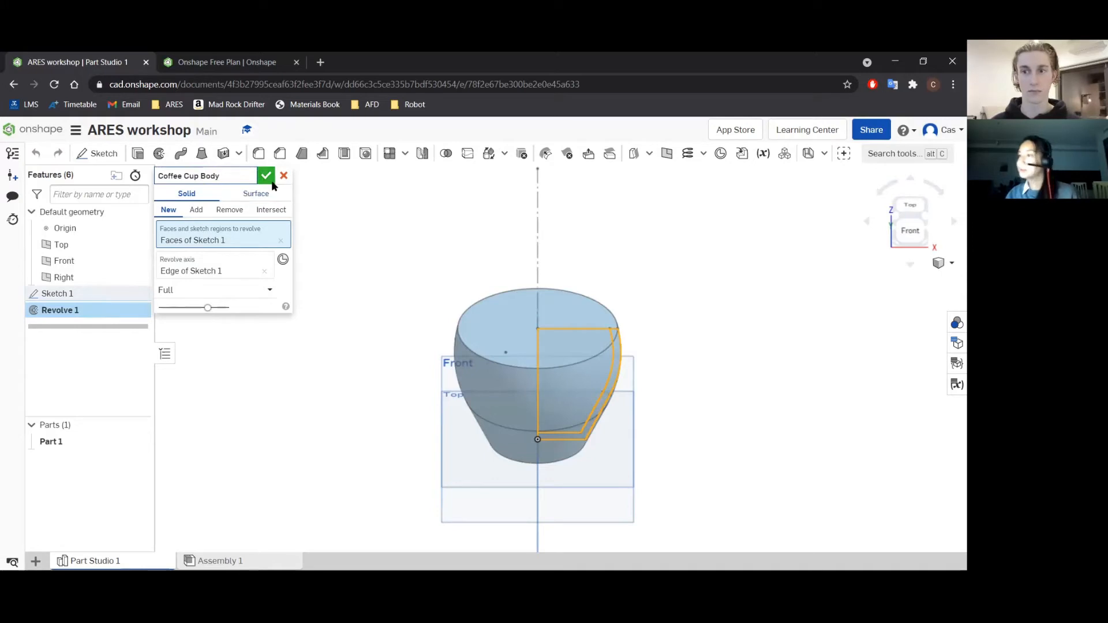
pyautogui.click(265, 175)
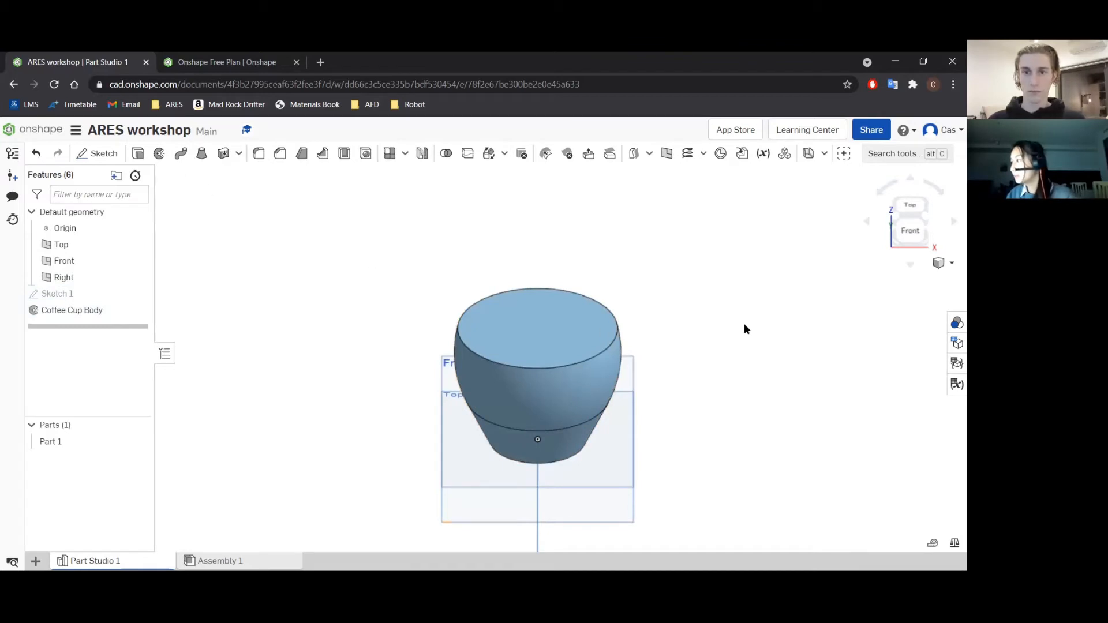
# Hide Part 1 and show Sketch 1 in the front view.
pyautogui.click(911, 230)
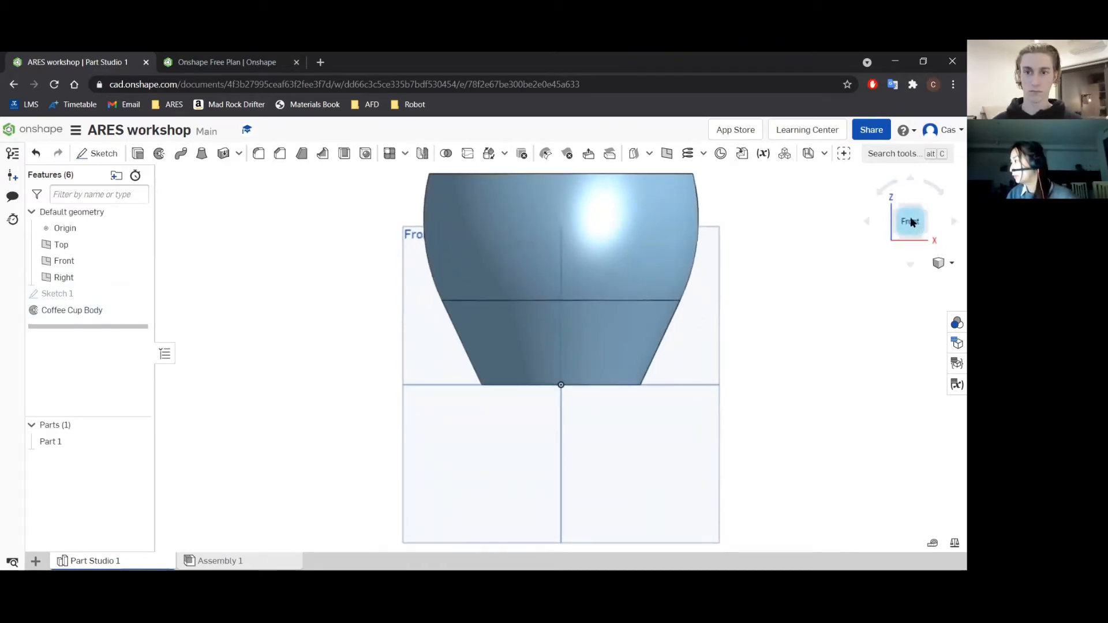
pyautogui.scroll(-1, 785, 251)
pyautogui.scroll(-1, 763, 219)
pyautogui.moveTo(763, 219); pyautogui.dragTo(711, 277, button='middle')
pyautogui.scroll(1, 650, 298)
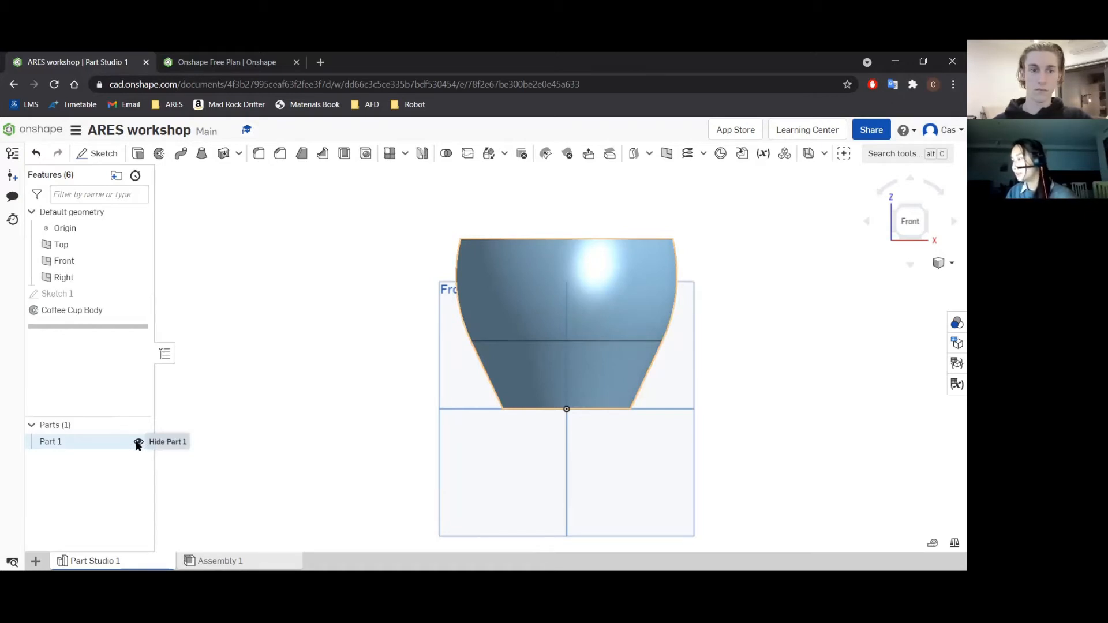
pyautogui.click(139, 442)
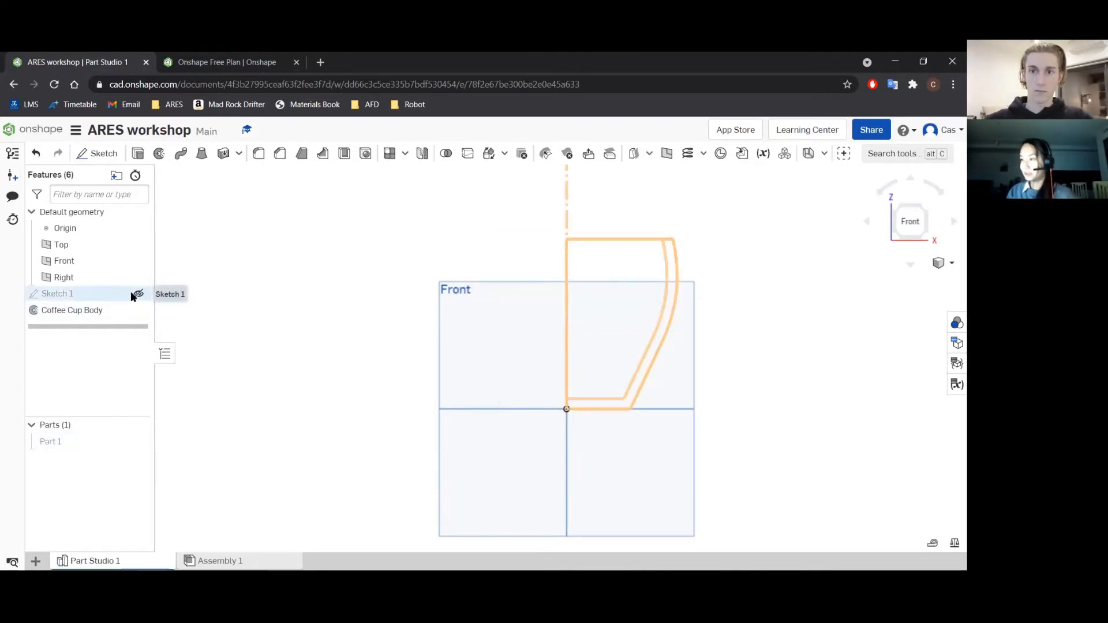
pyautogui.click(140, 294)
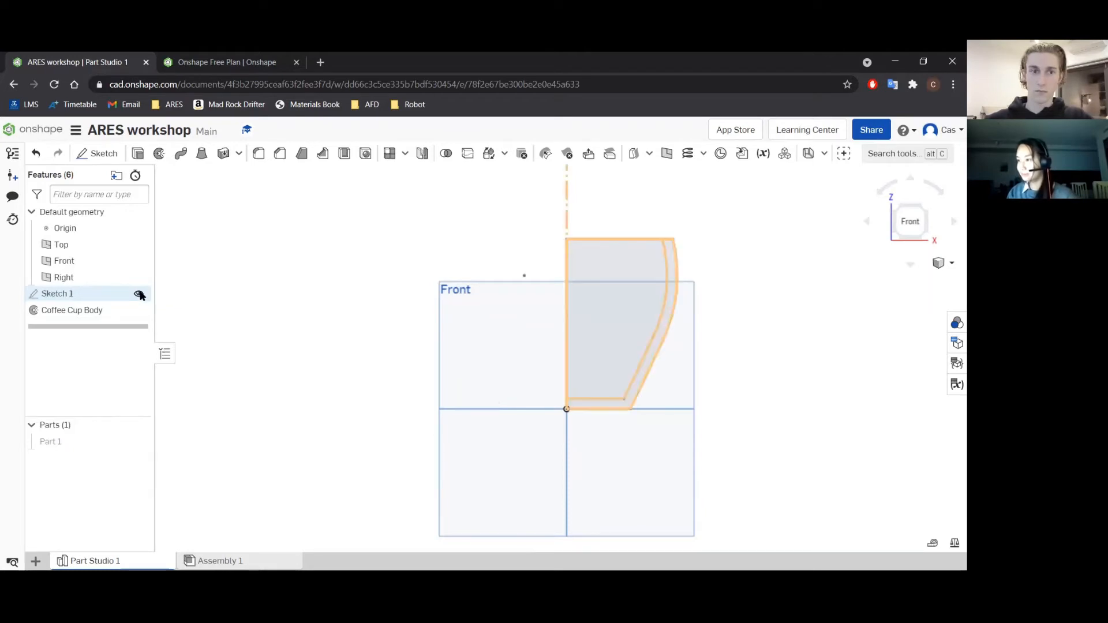
# Start a sketch on the Front plane and draw a line about 40 mm long, slanting up and outward from inside the lower cup wall.
pyautogui.click(99, 156)
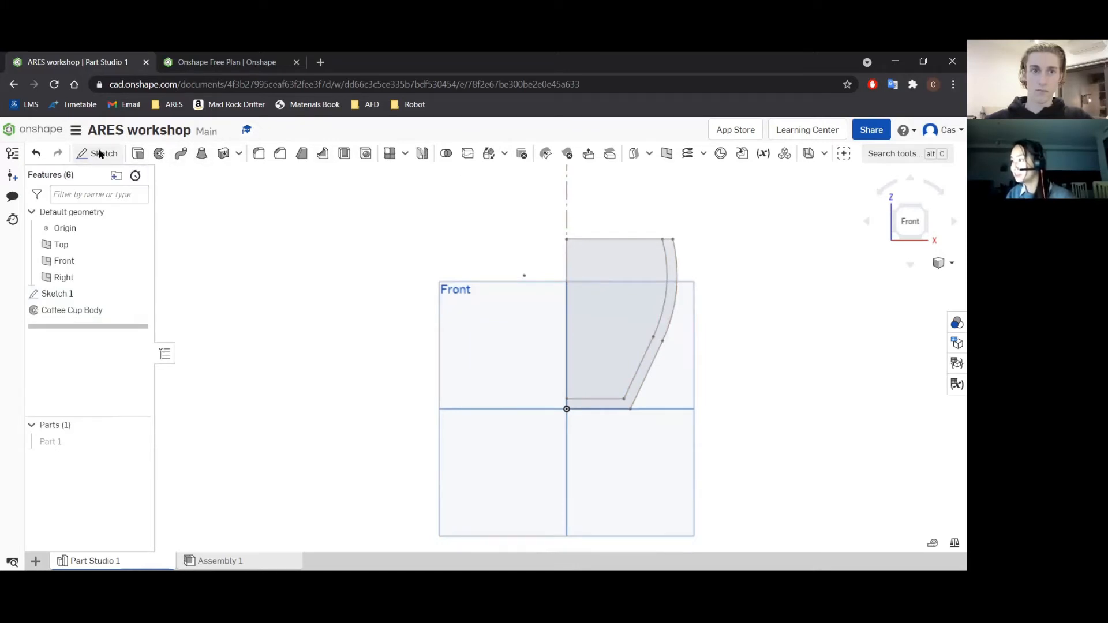
pyautogui.click(496, 337)
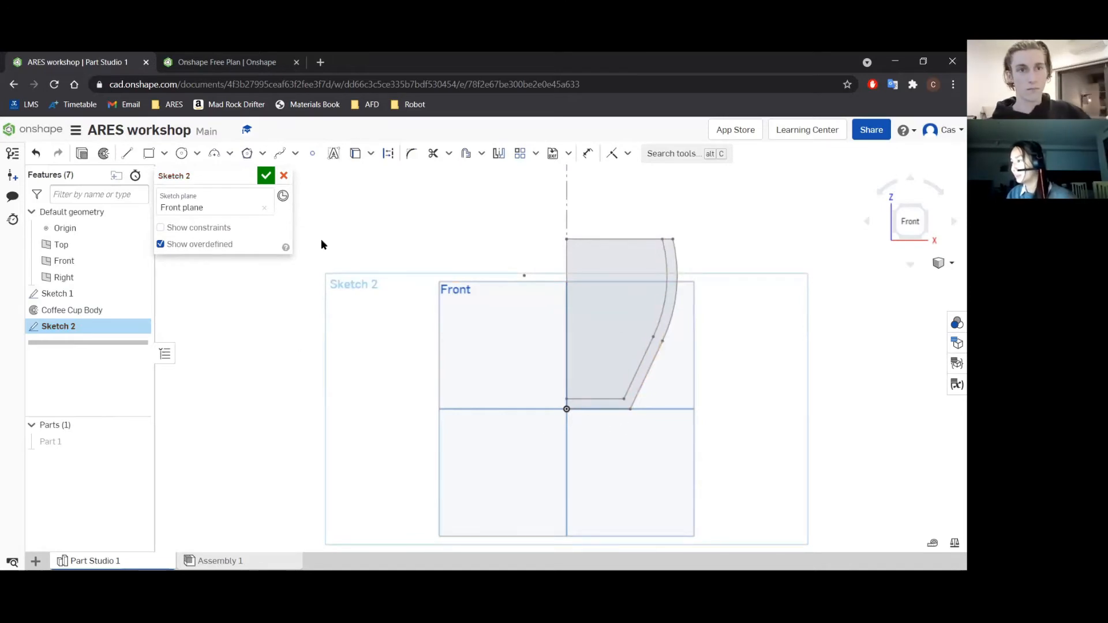
pyautogui.click(127, 155)
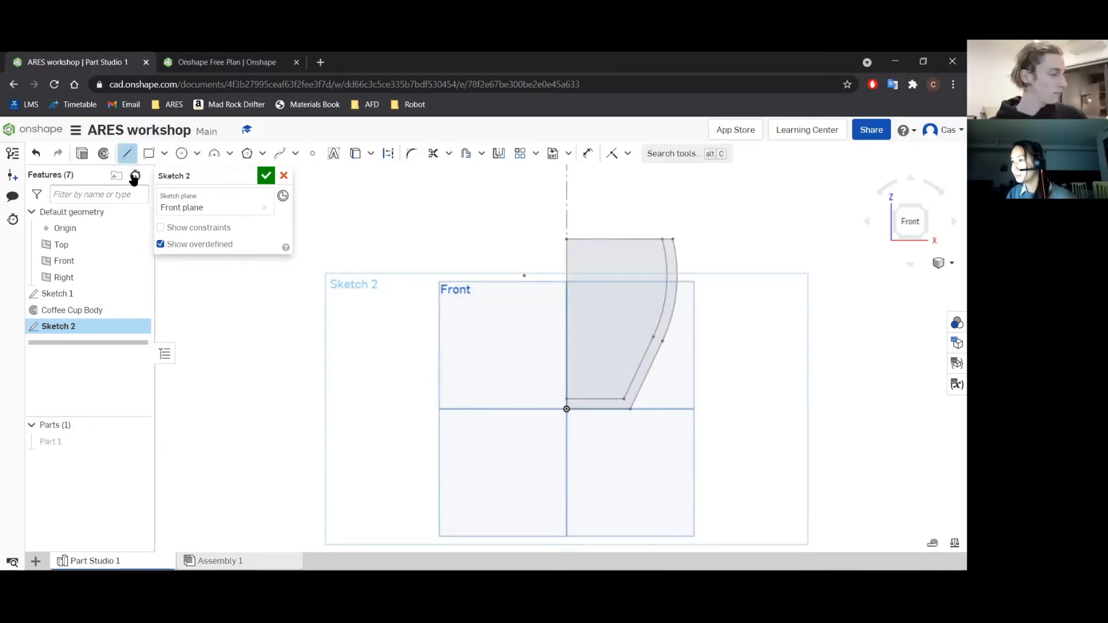
pyautogui.scroll(3, 640, 368)
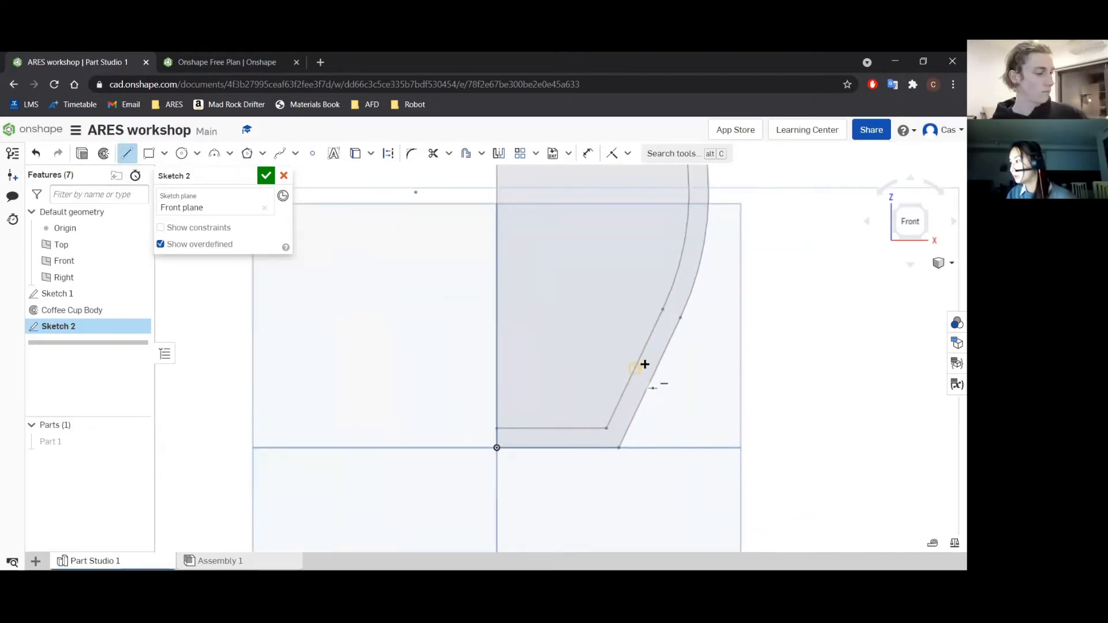
pyautogui.click(645, 369)
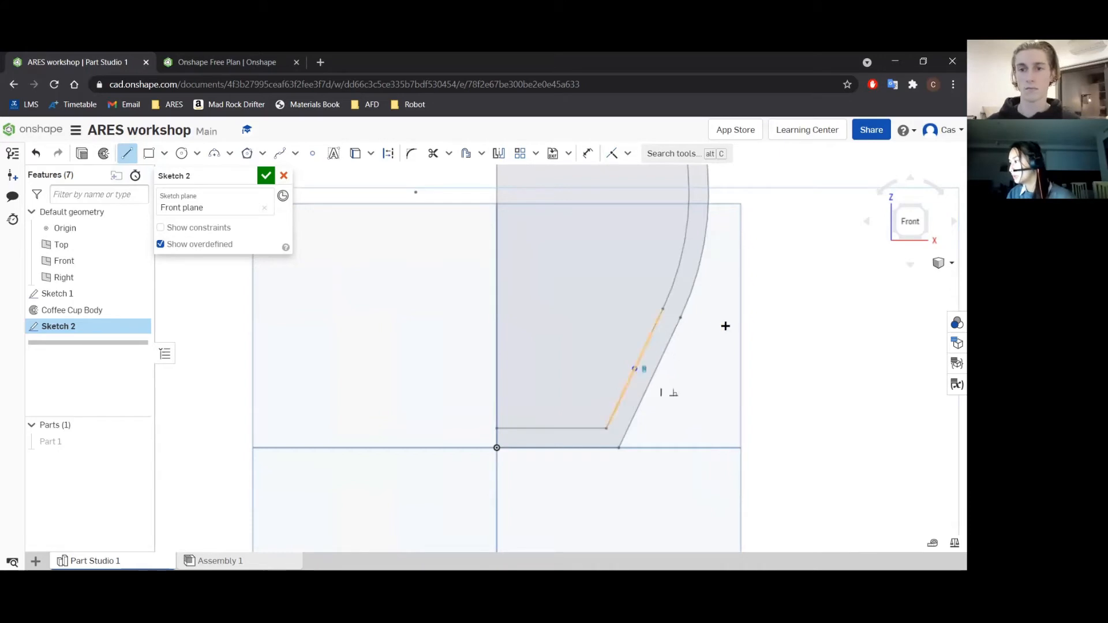
pyautogui.click(759, 305)
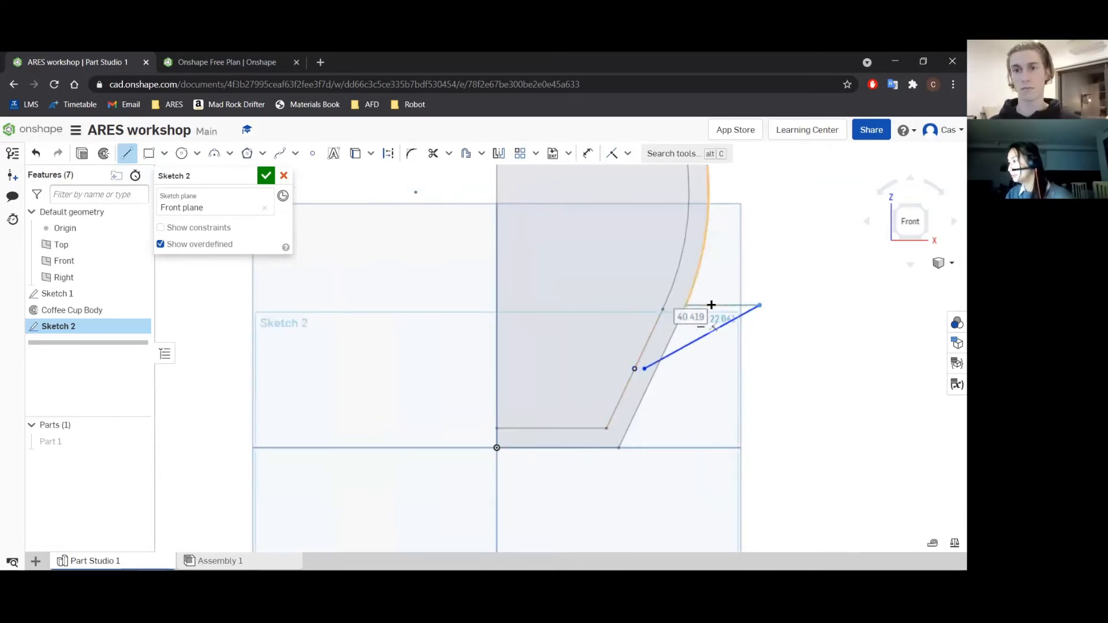
pyautogui.press('Escape')
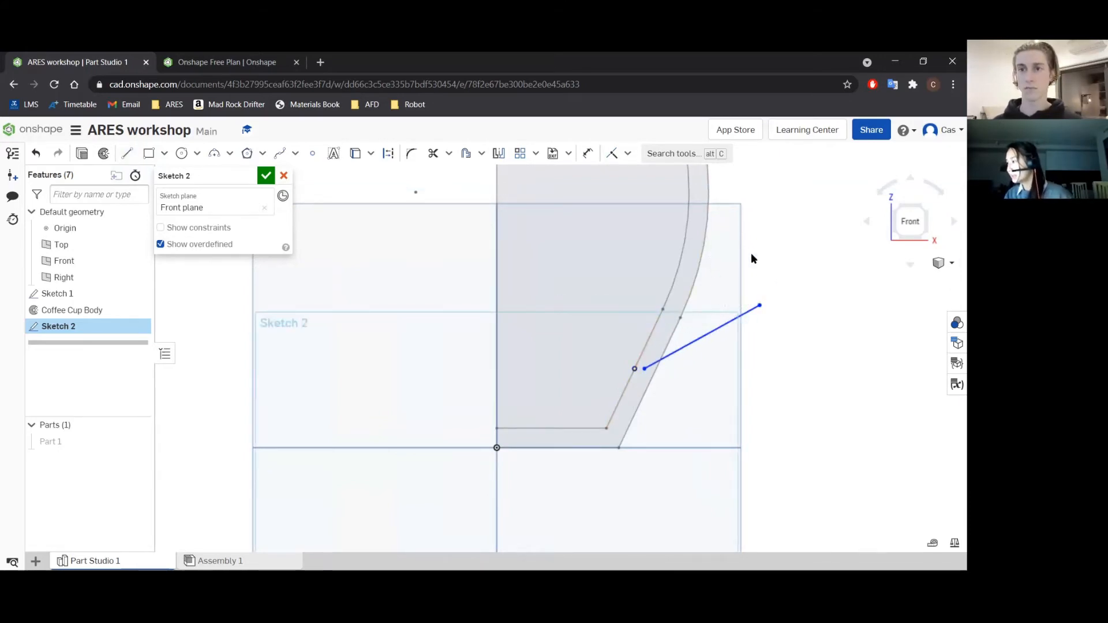
# Draw a three-point arc of about 14 mm radius from the slanted line's outer end, bulging outward and ending inside the upper cup wall.
pyautogui.scroll(-4, 762, 260)
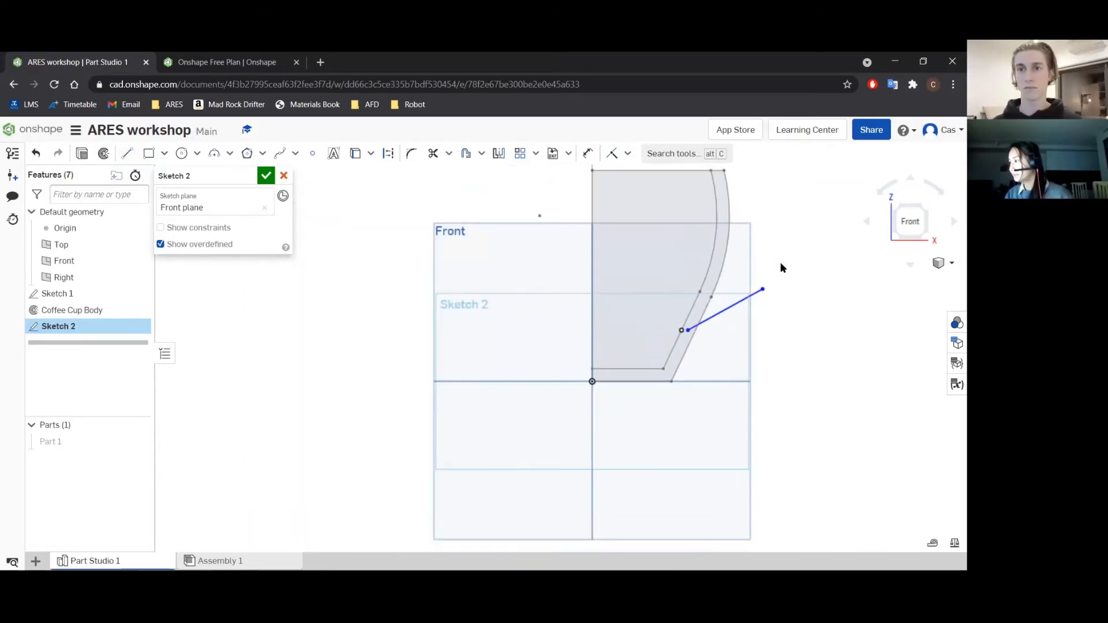
pyautogui.click(214, 153)
pyautogui.click(721, 337)
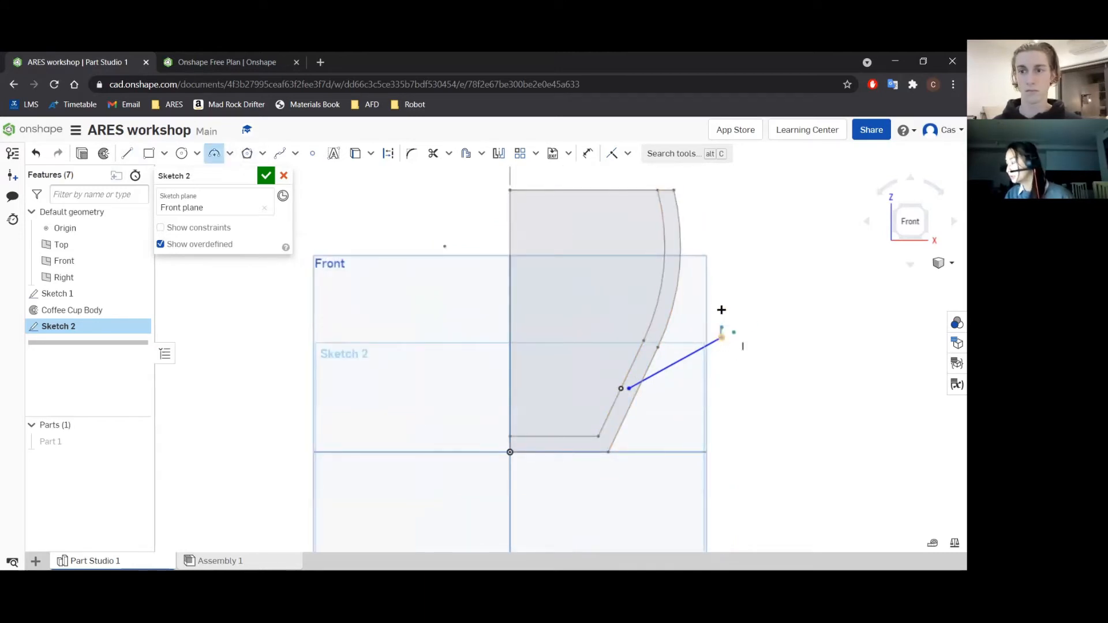
pyautogui.click(662, 307)
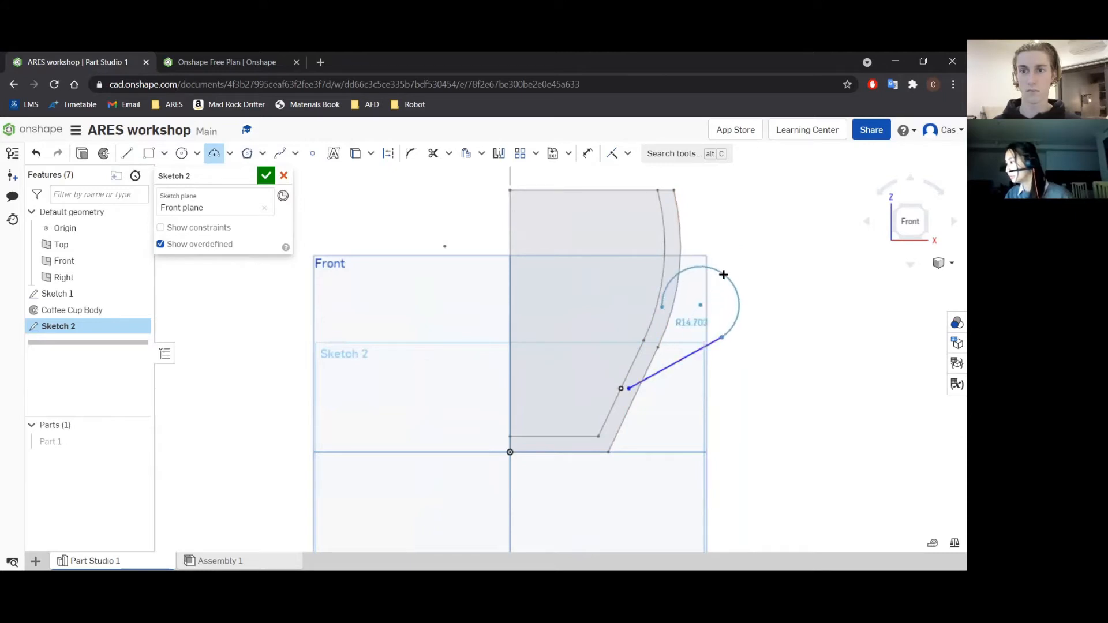
pyautogui.click(721, 276)
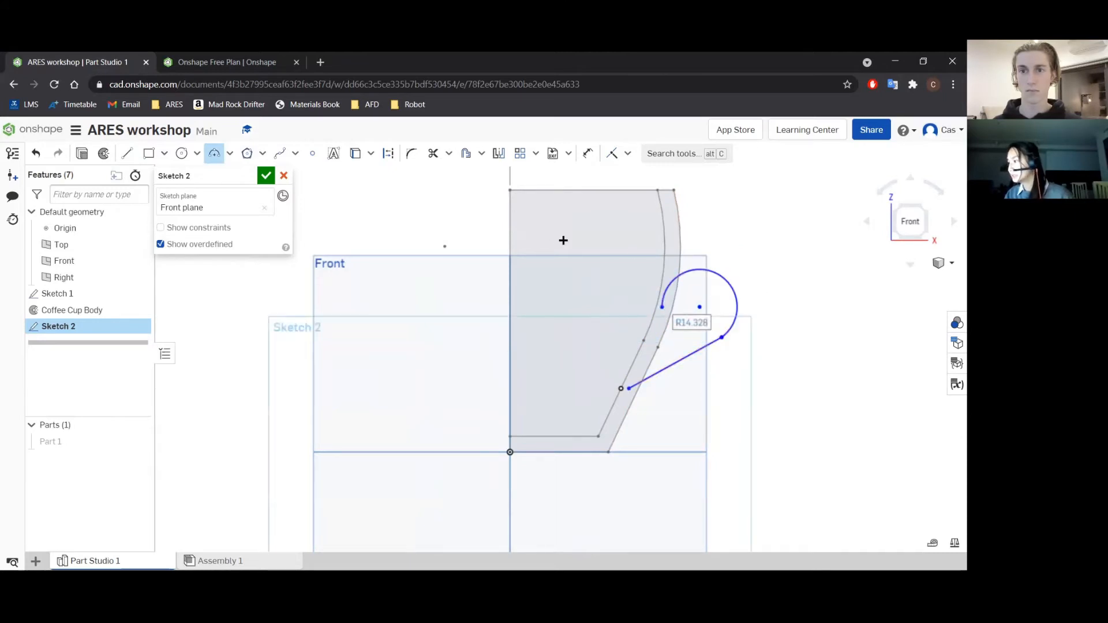
pyautogui.press('Escape')
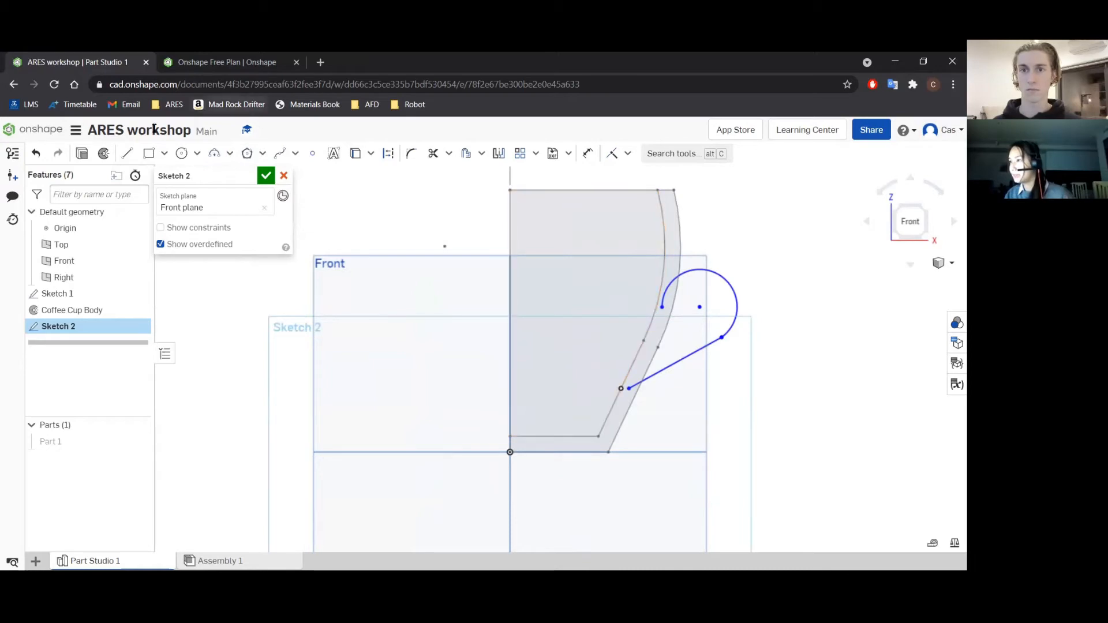
# Draw a line about 25.5 mm long joining the handle arc's two endpoints and convert it to construction geometry.
pyautogui.click(125, 155)
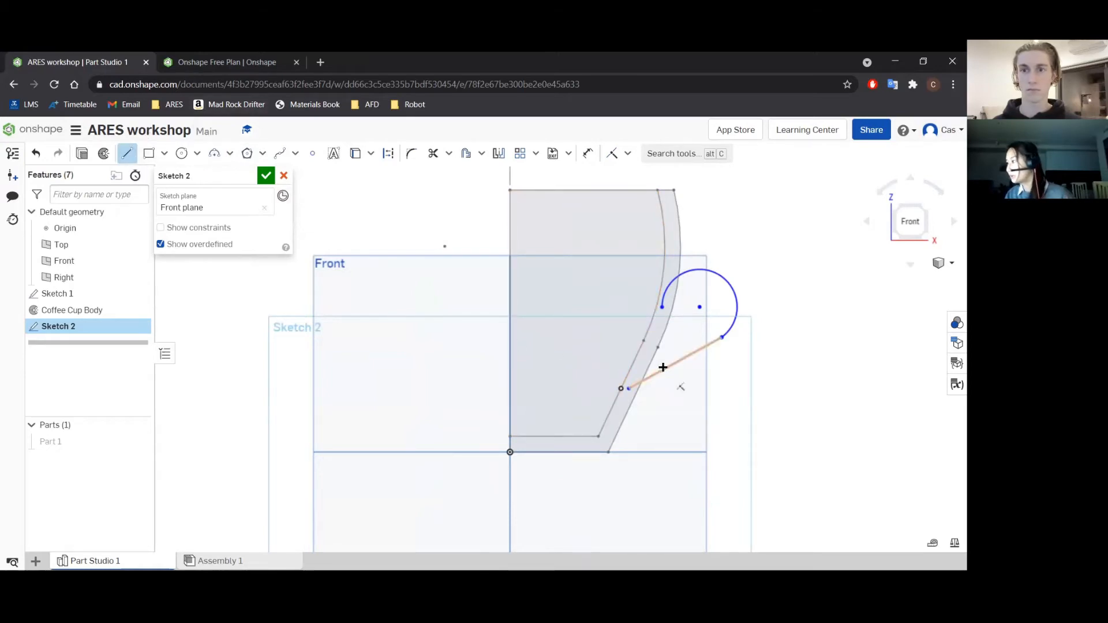
pyautogui.click(721, 338)
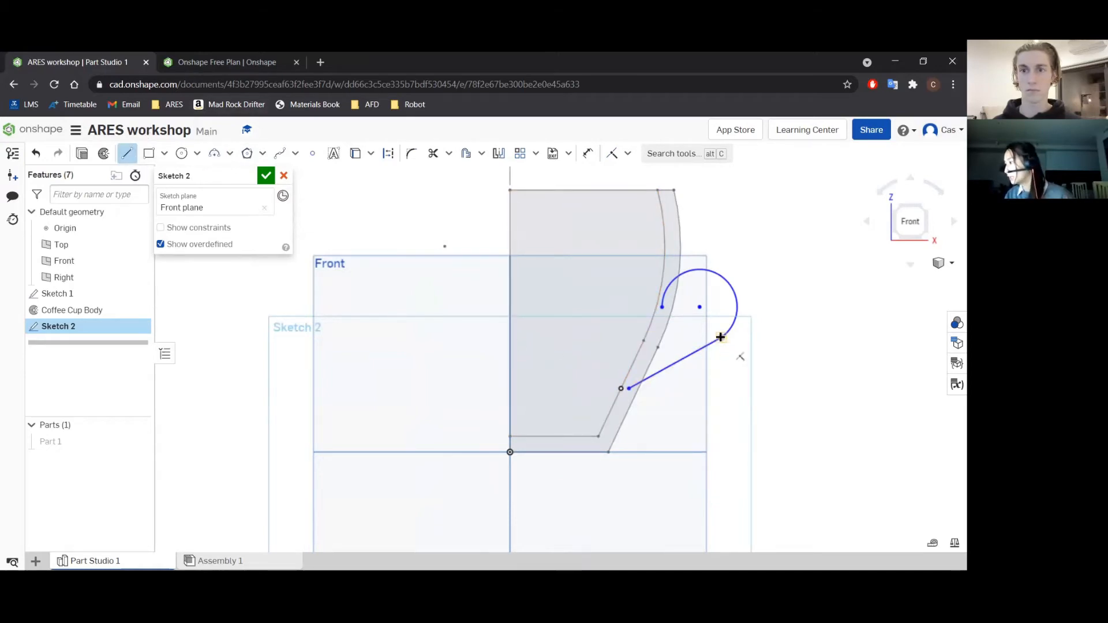
pyautogui.click(661, 305)
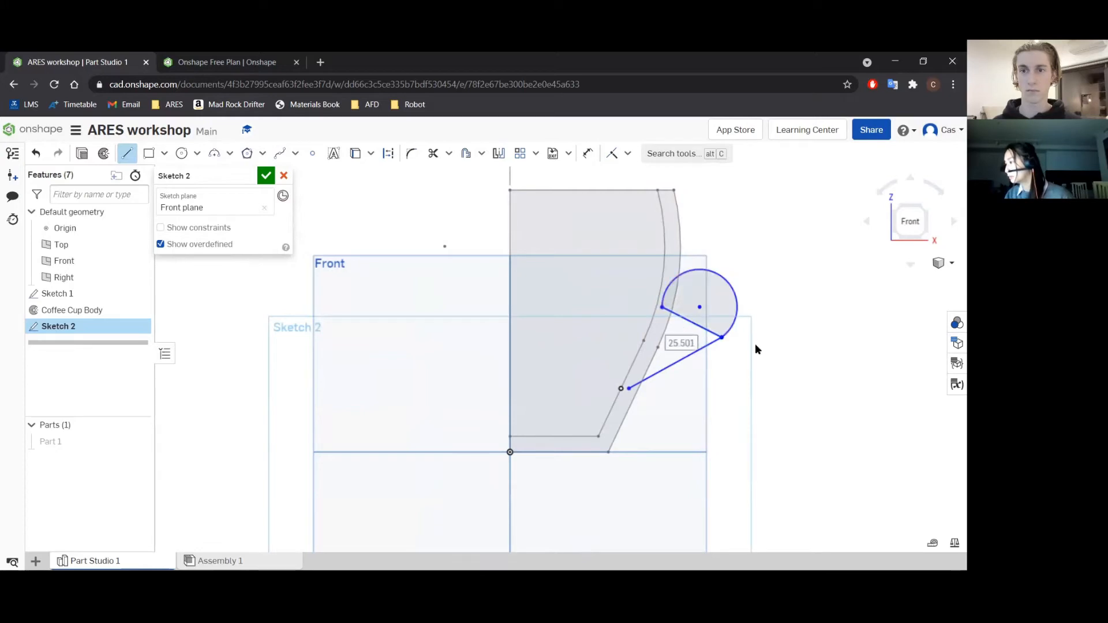
pyautogui.press('Escape')
pyautogui.scroll(3, 764, 342)
pyautogui.click(670, 319)
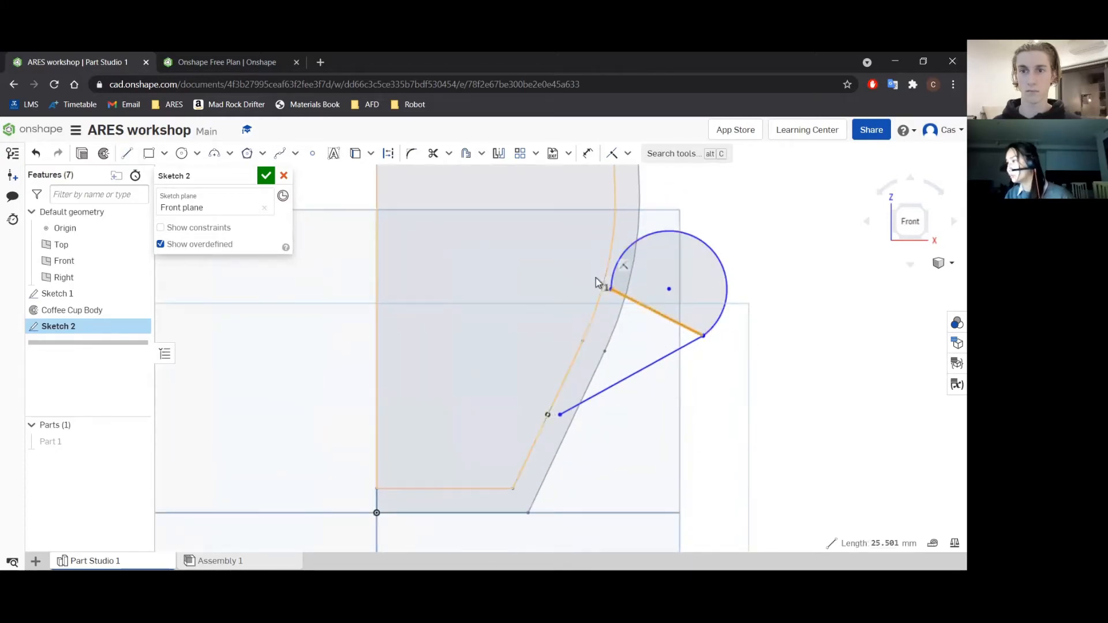
pyautogui.click(388, 155)
pyautogui.scroll(-2, 767, 349)
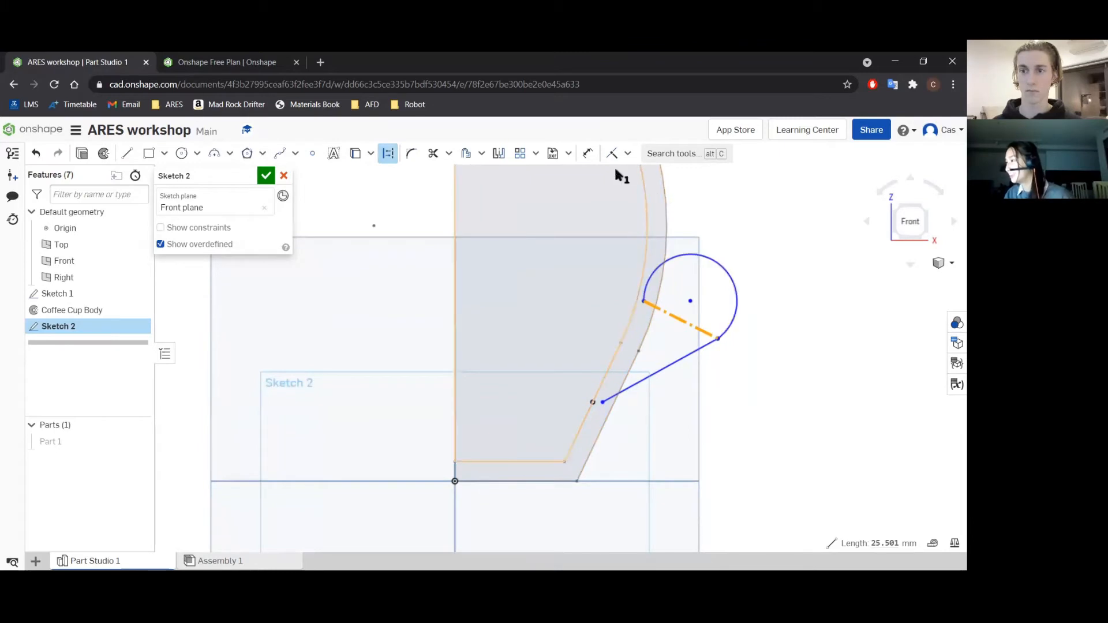
# Add a Coincident constraint between the handle arc's centre point and the construction line.
pyautogui.click(628, 154)
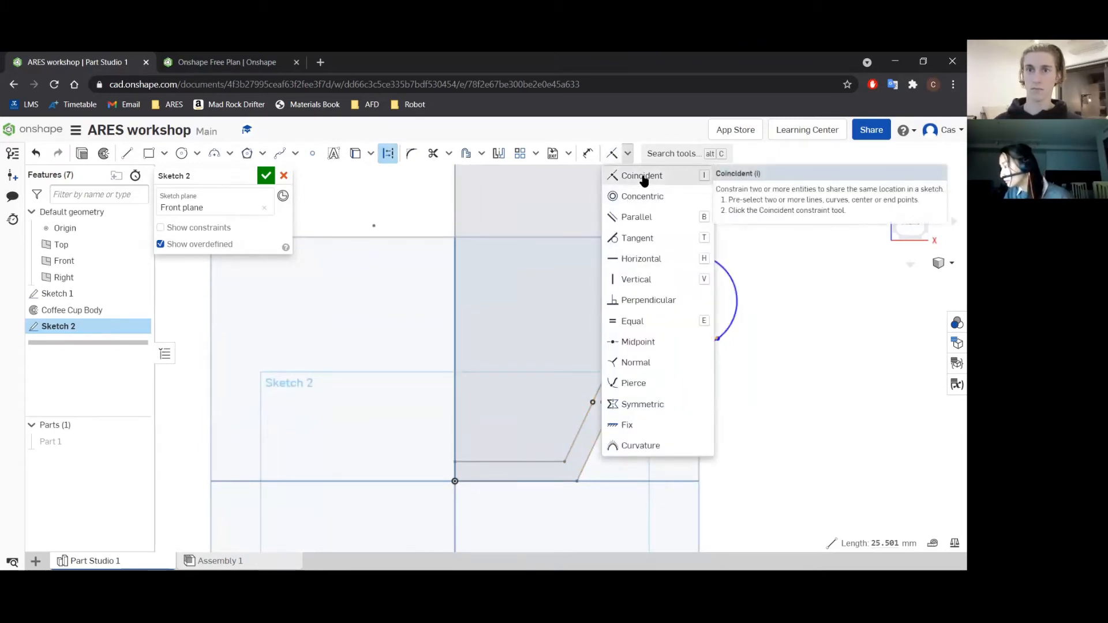
pyautogui.click(643, 176)
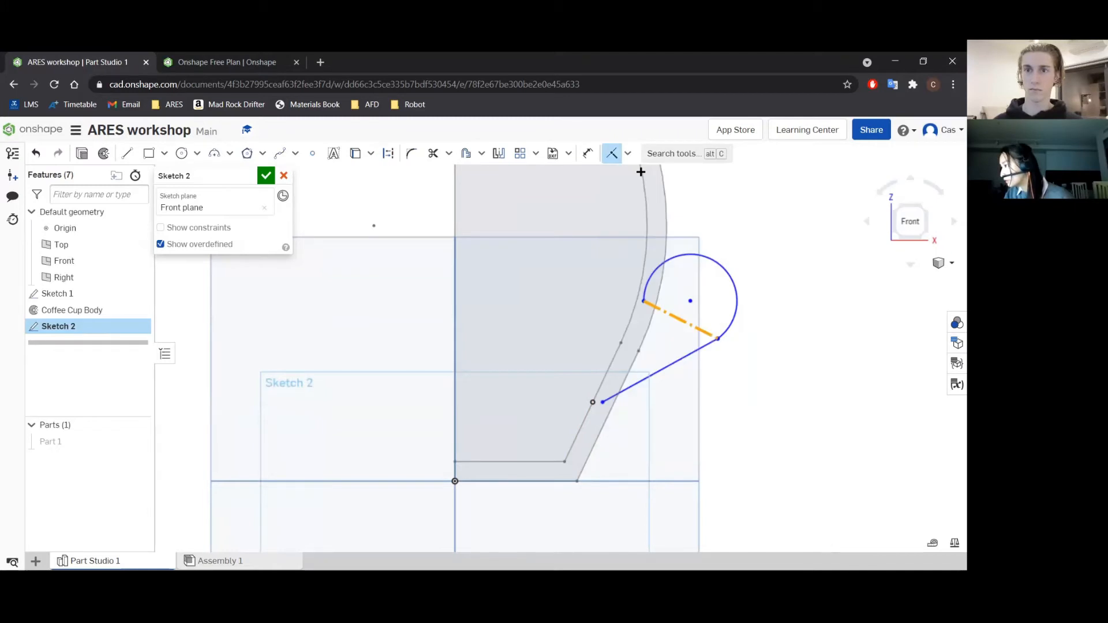
pyautogui.click(689, 298)
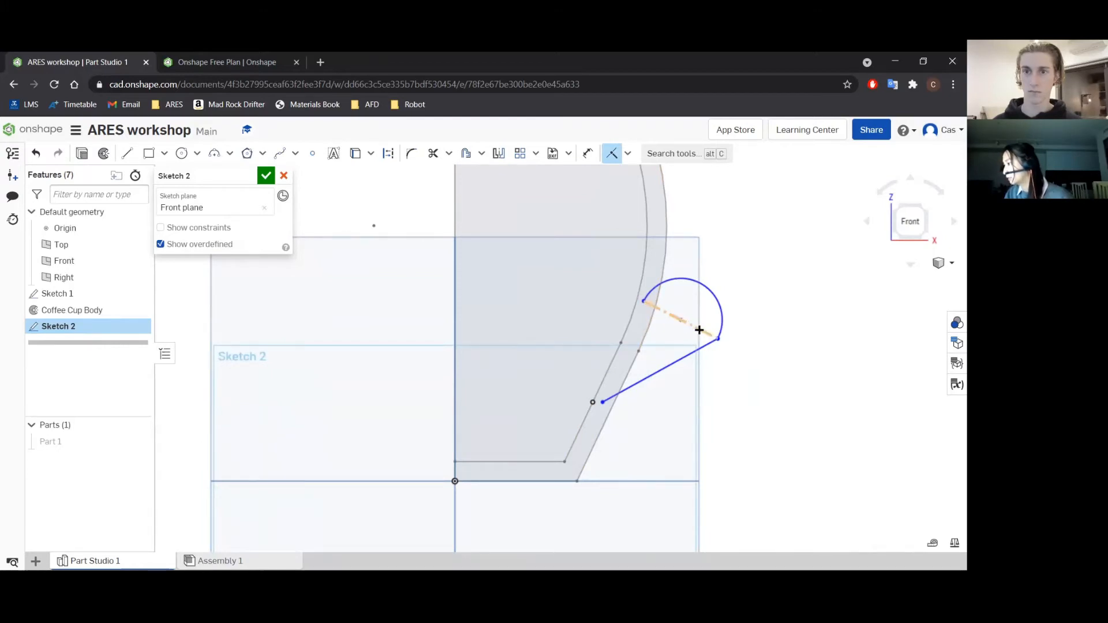
pyautogui.scroll(2, 790, 351)
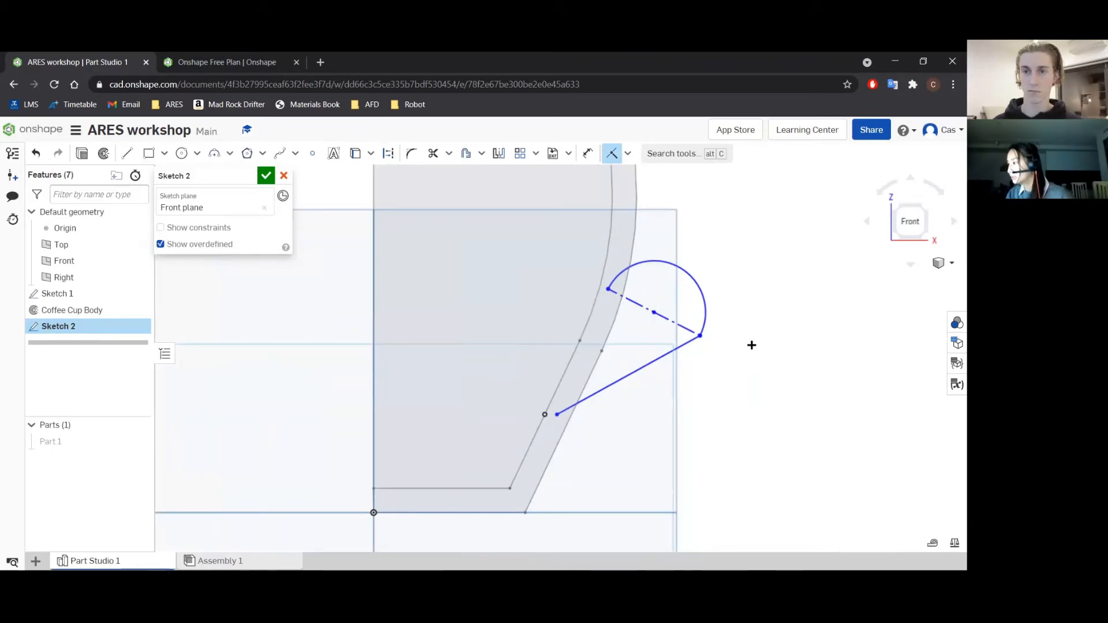
# Make the handle arc and the slanted line tangent to each other.
pyautogui.press('Escape')
pyautogui.click(683, 271)
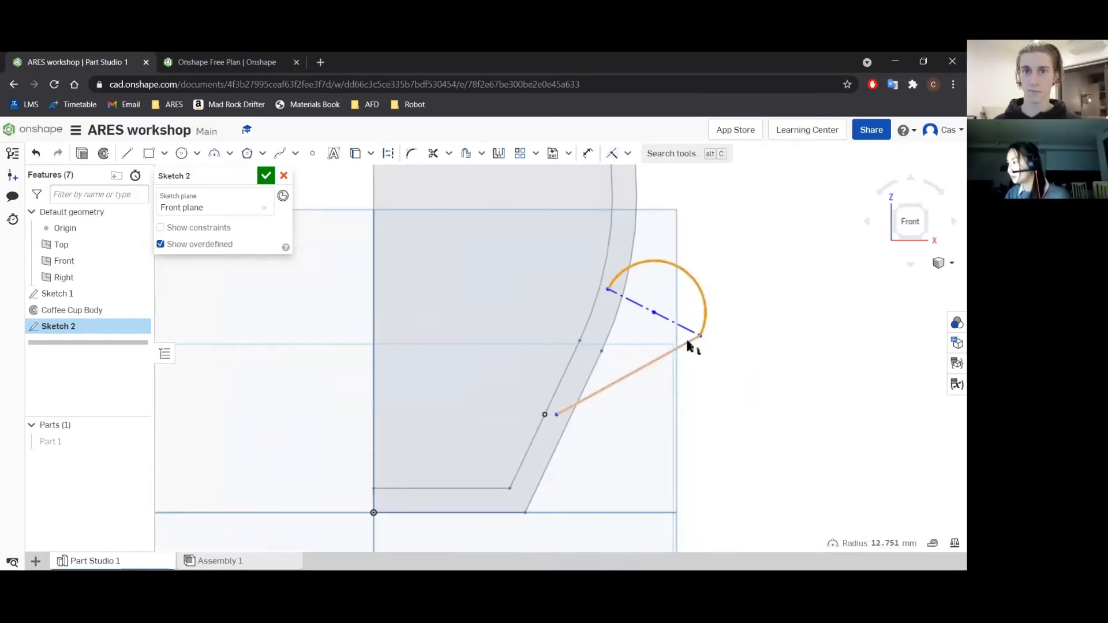
pyautogui.rightClick(657, 362)
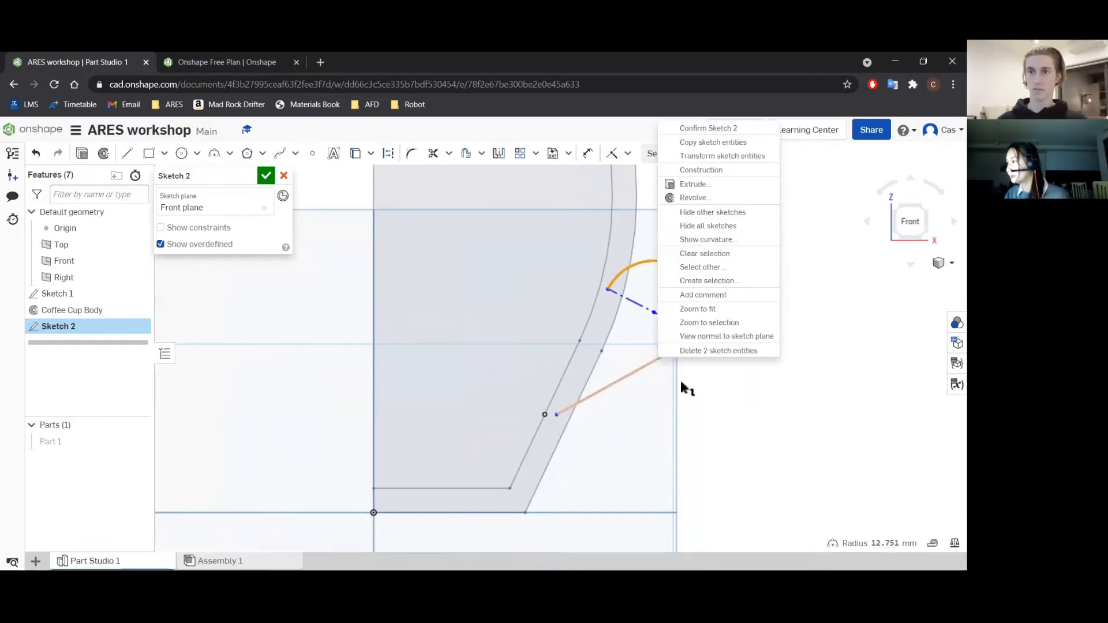
pyautogui.press('Escape')
pyautogui.click(676, 350)
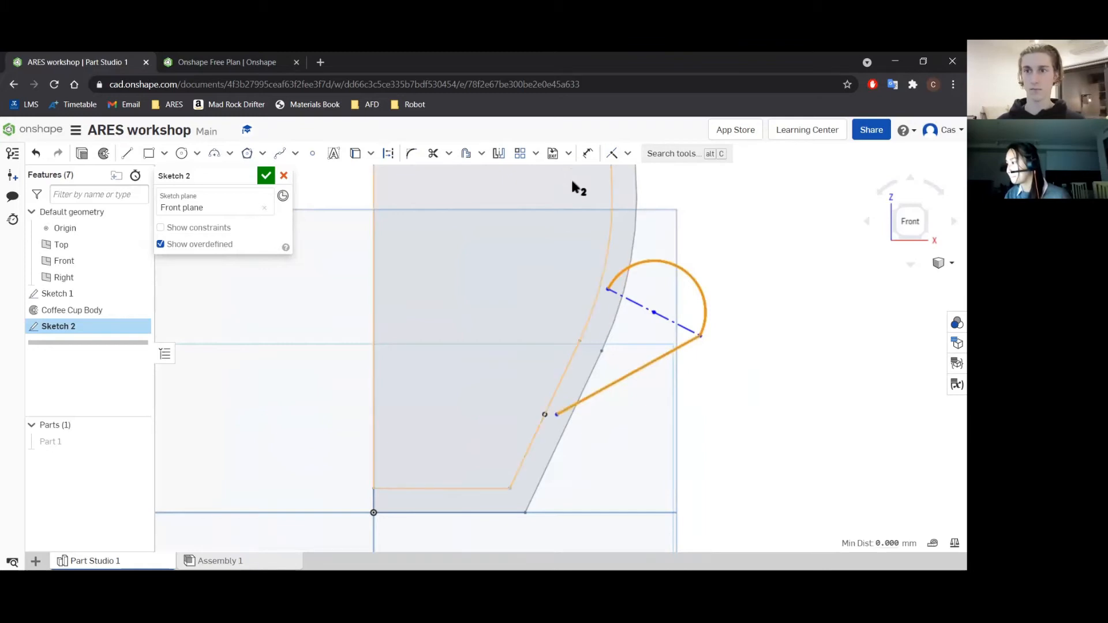
pyautogui.click(627, 154)
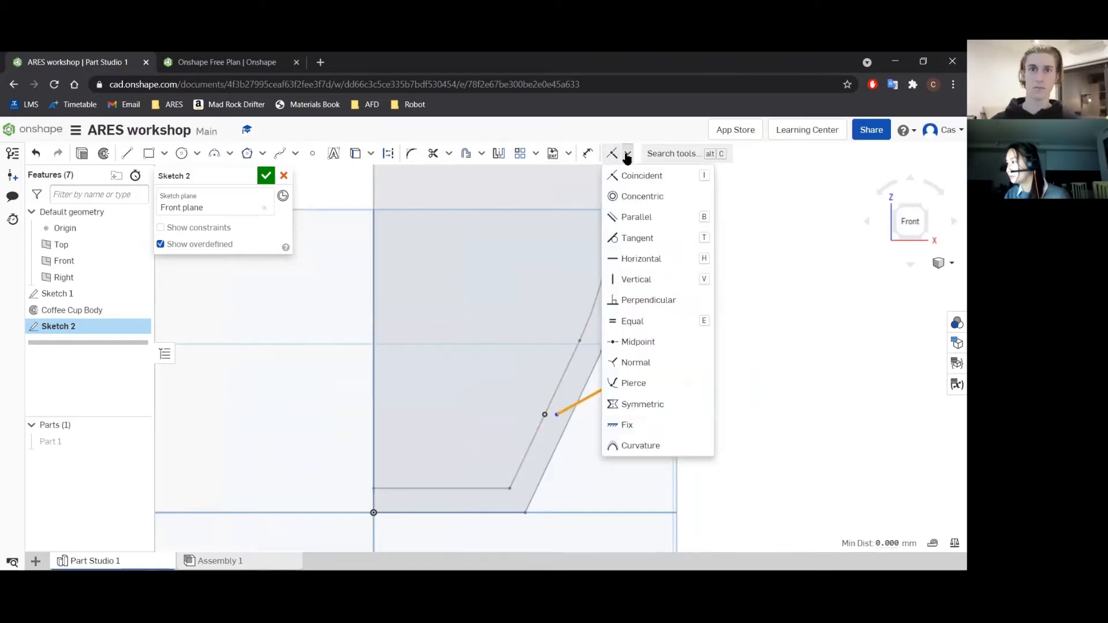
pyautogui.click(637, 238)
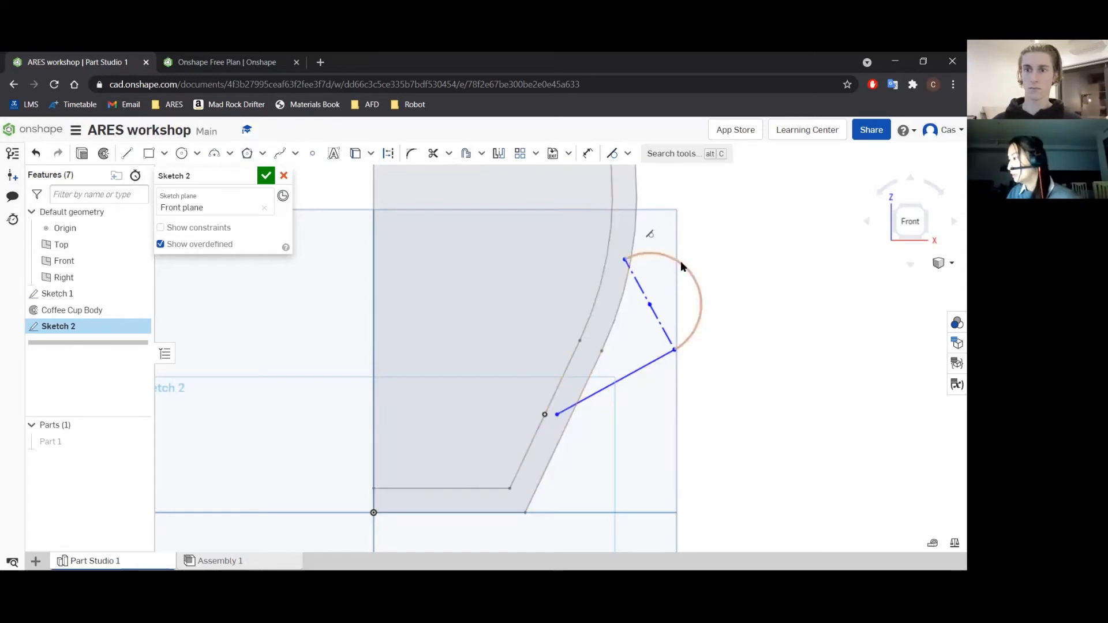
# Make the handle arc's upper endpoint coincident with the curved inner wall of the cup profile.
pyautogui.click(604, 252)
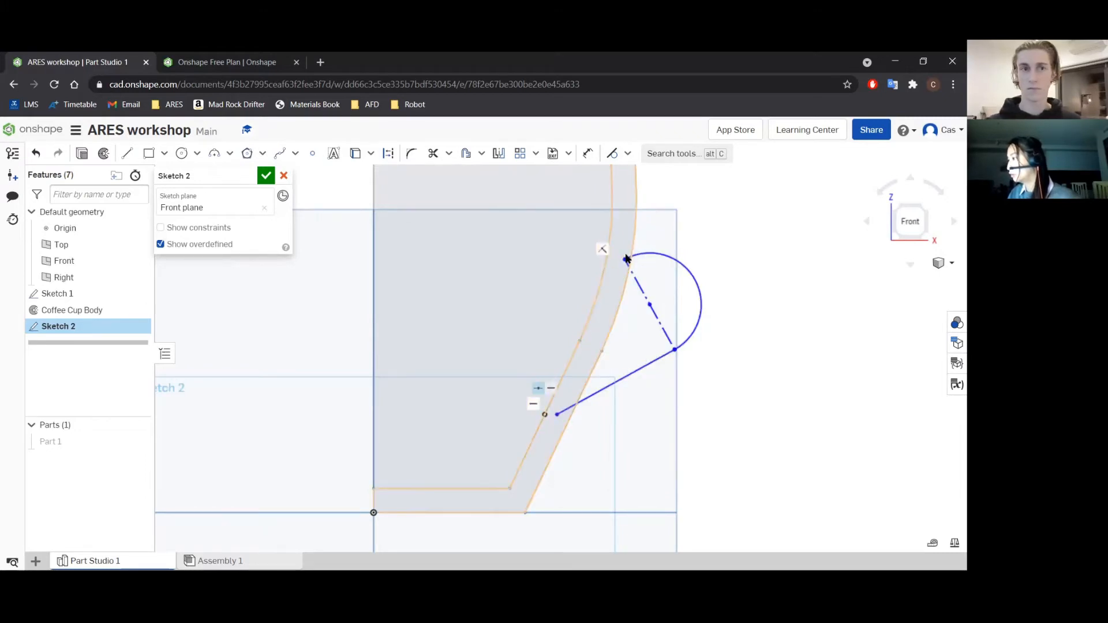
pyautogui.click(628, 153)
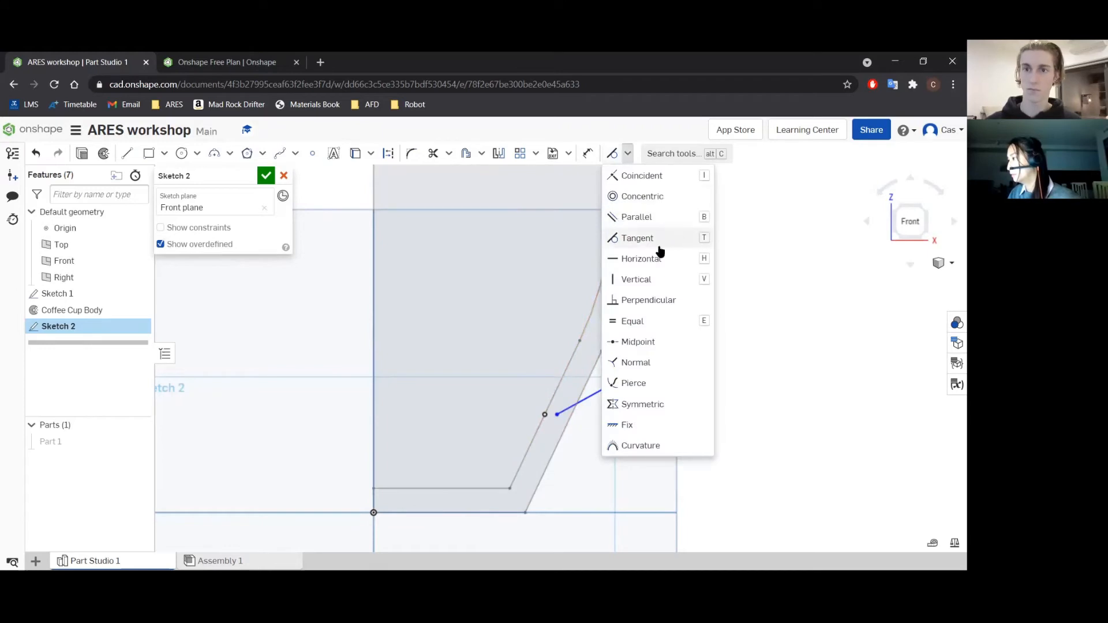
pyautogui.click(642, 176)
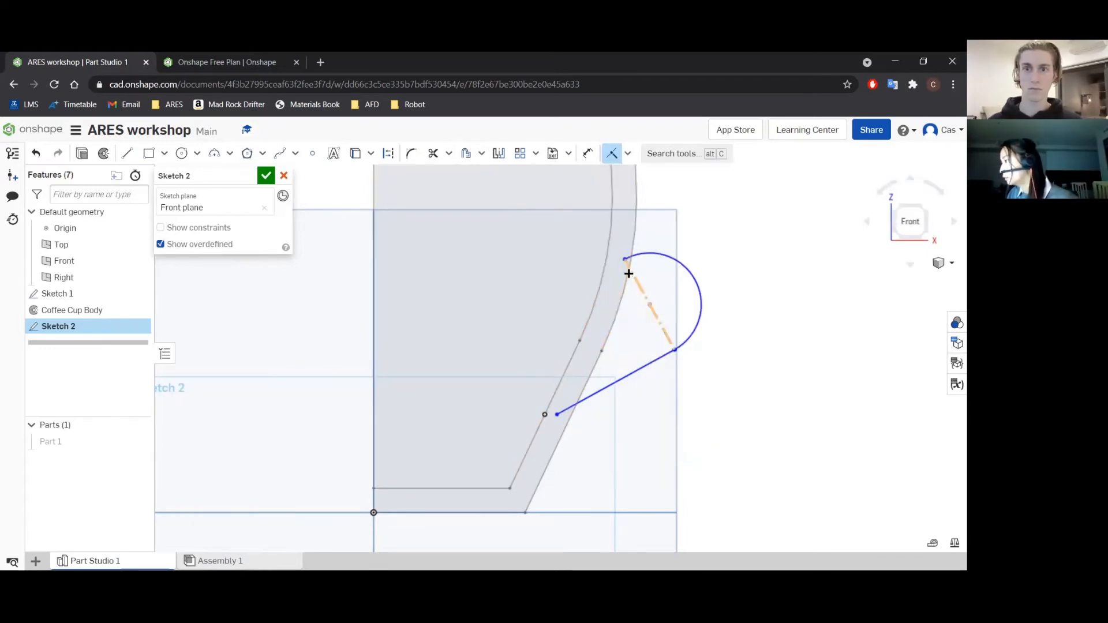
pyautogui.click(622, 259)
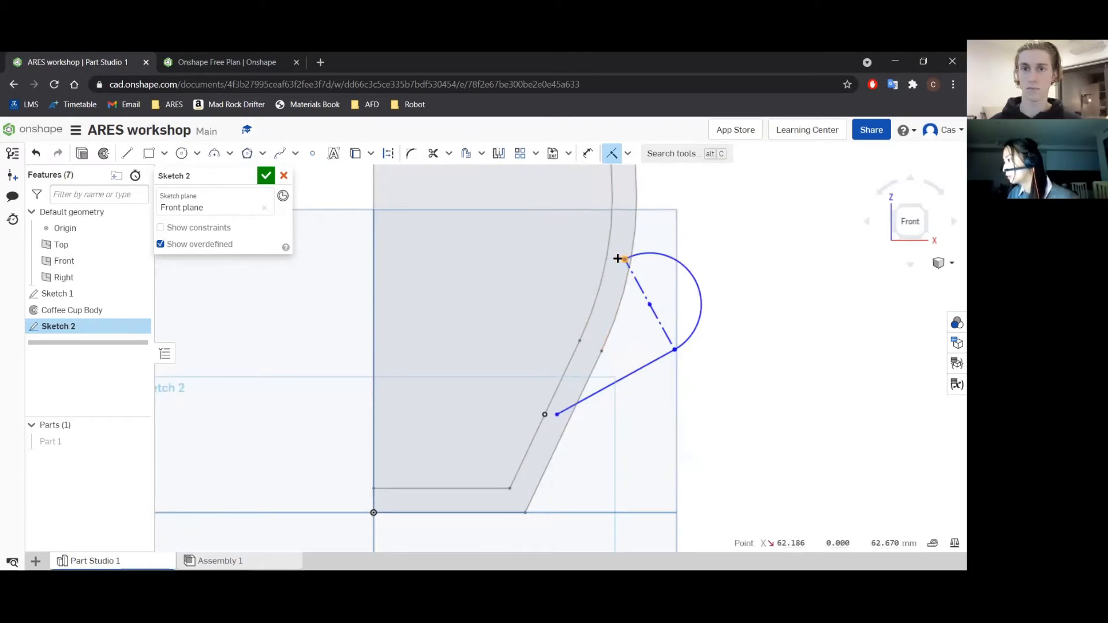
pyautogui.click(605, 255)
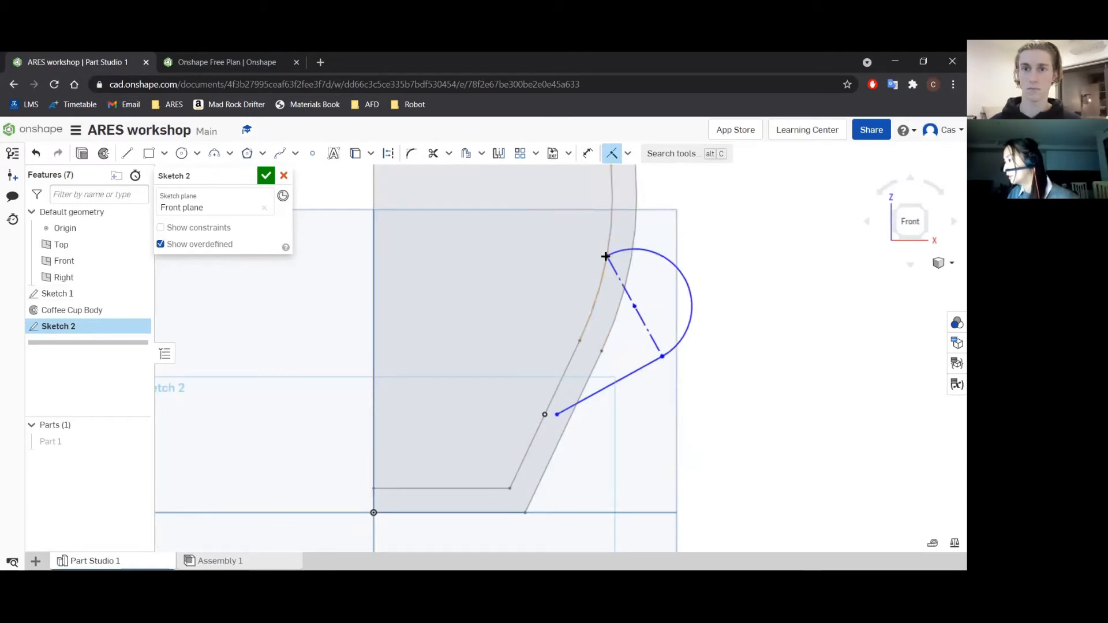
# Try to make the slanted line's lower endpoint coincident with the straight inner wall, and undo that constraint.
pyautogui.click(555, 414)
pyautogui.click(560, 383)
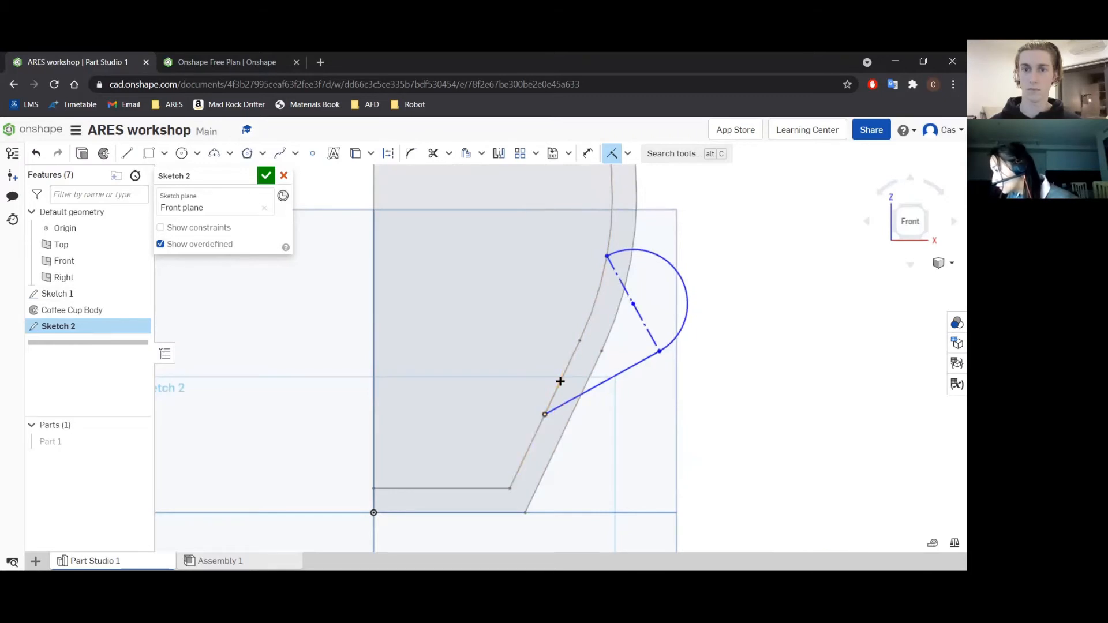
pyautogui.hotkey('ctrl', 'z')
# Dimension the height of the slanted line's lower endpoint above the cup's base line as 25 mm.
pyautogui.scroll(-2, 654, 411)
pyautogui.moveTo(655, 410)
pyautogui.mouseDown(button='middle')
pyautogui.moveTo(677, 324)
pyautogui.moveTo(640, 357)
pyautogui.mouseUp(button='middle')
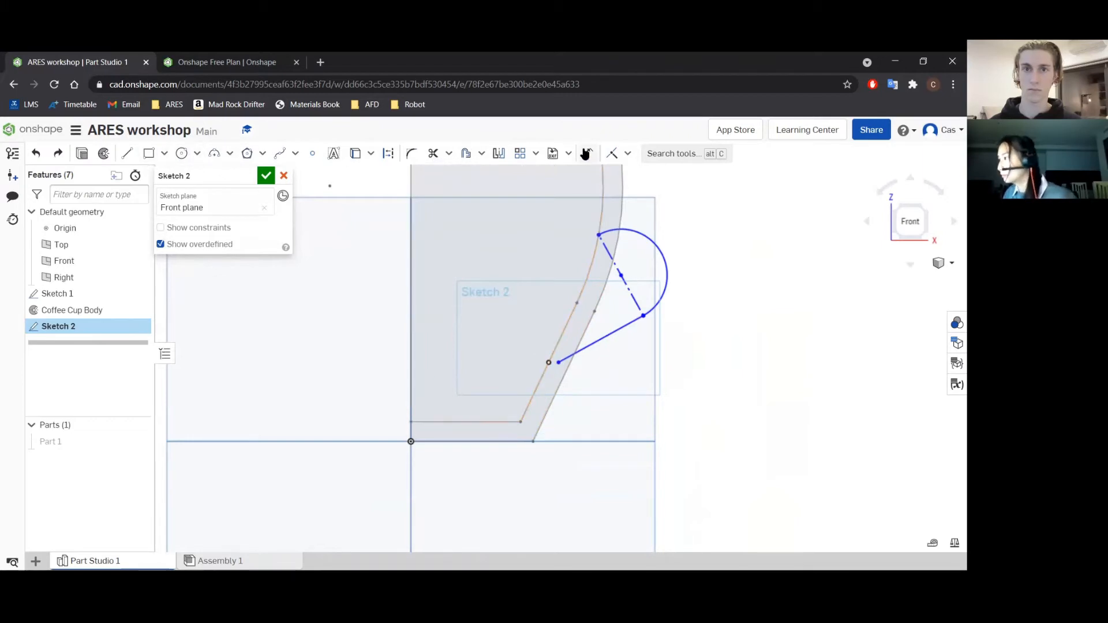
pyautogui.click(586, 153)
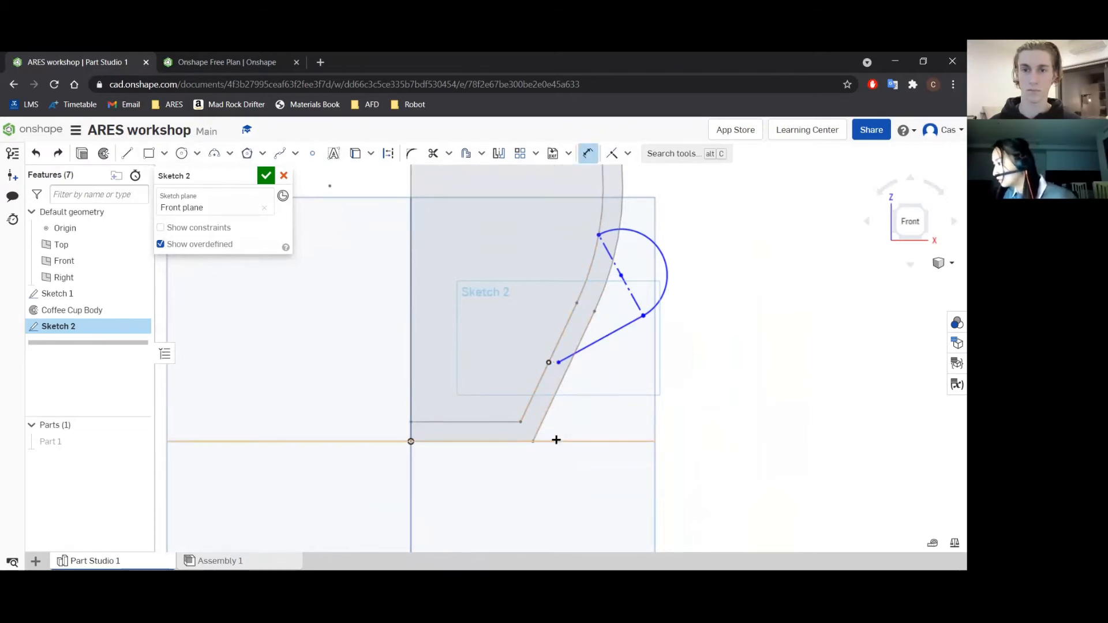
pyautogui.click(557, 440)
pyautogui.click(558, 361)
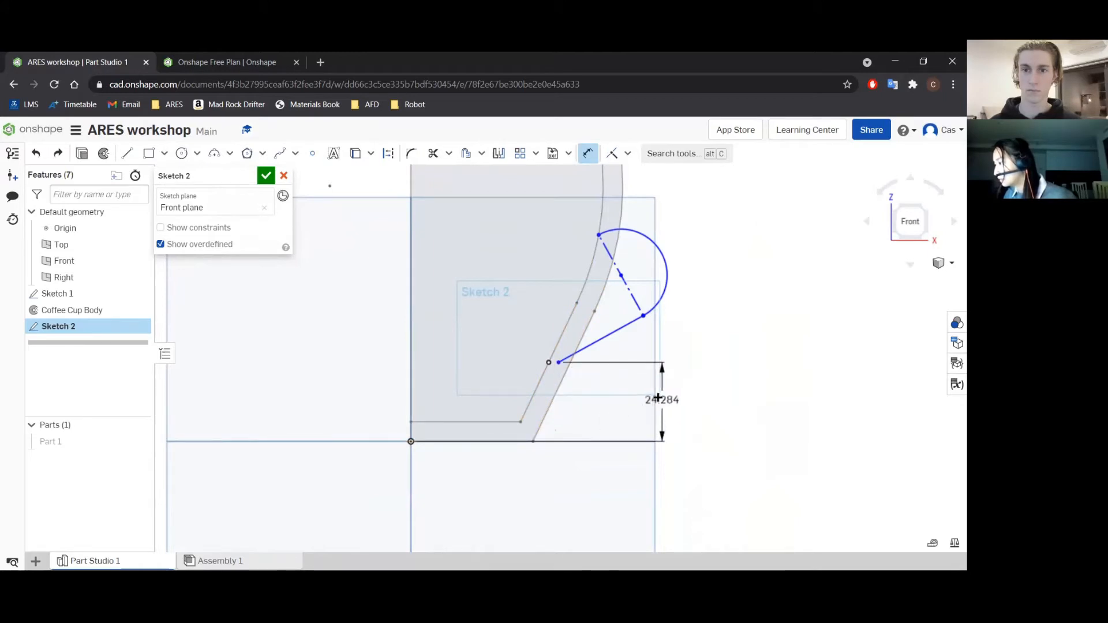
pyautogui.click(659, 398)
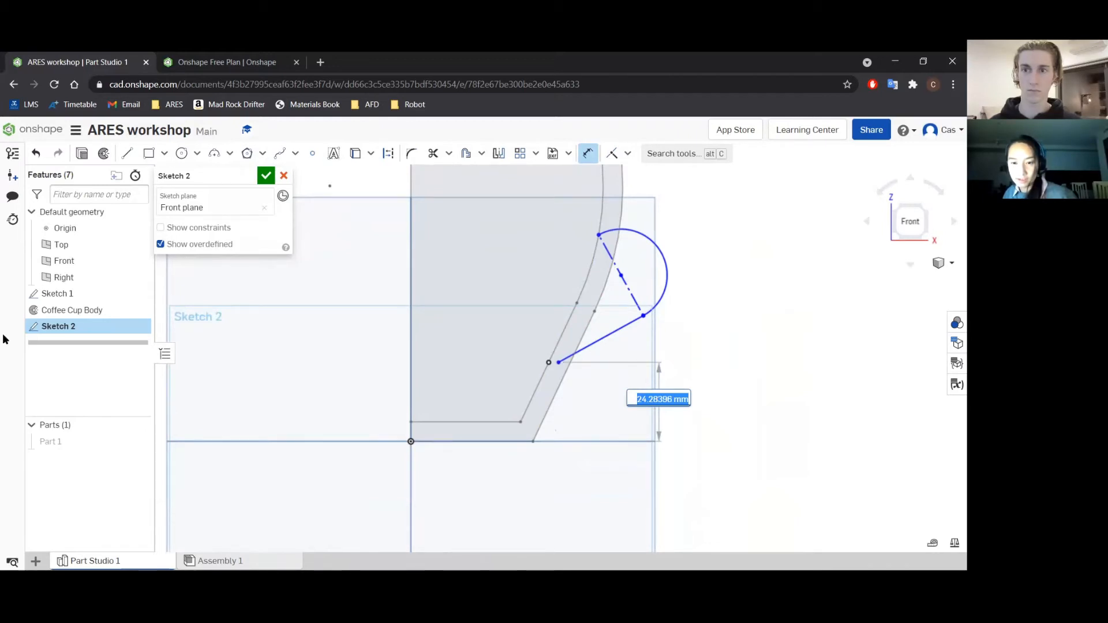
pyautogui.write('25')
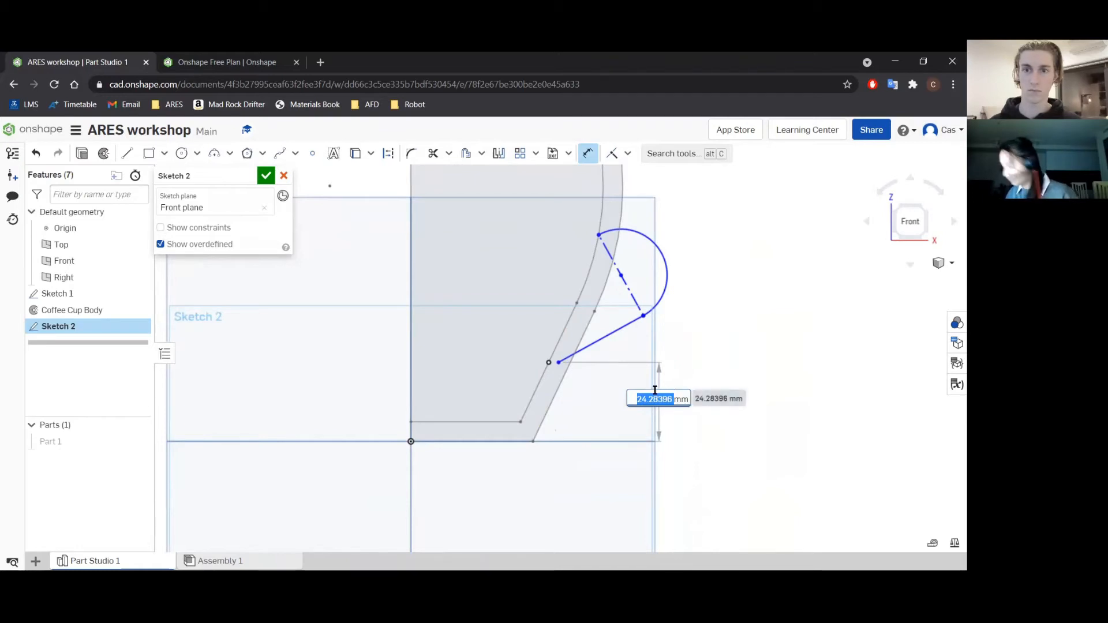
pyautogui.press('Return')
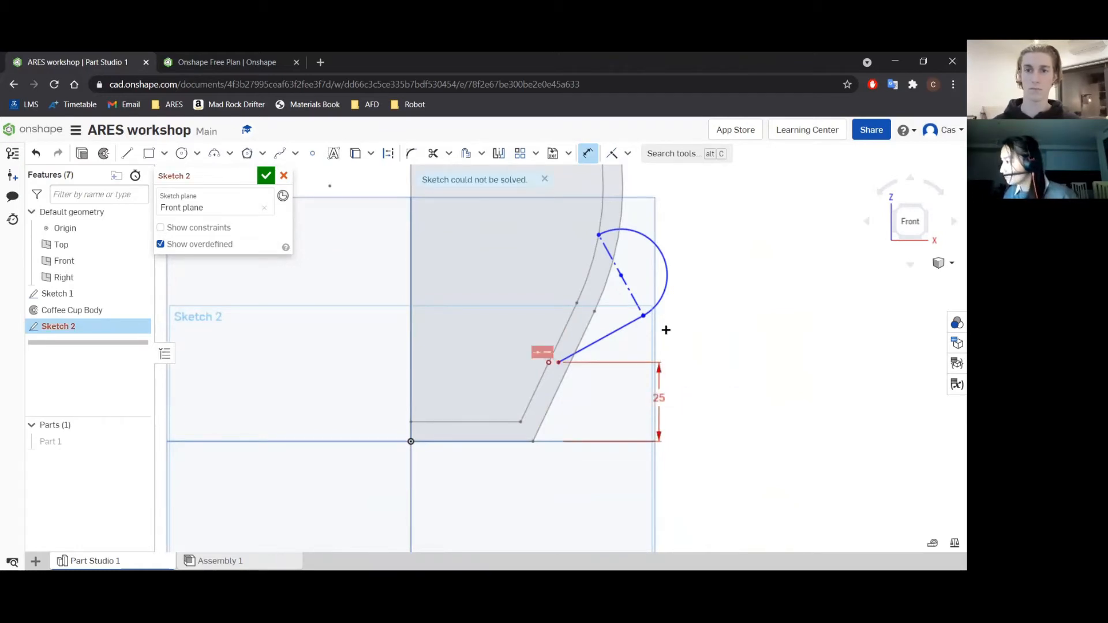
# Delete the conflicting midpoint constraint on the straight inner wall beside the slanted line's lower endpoint.
pyautogui.scroll(2, 615, 370)
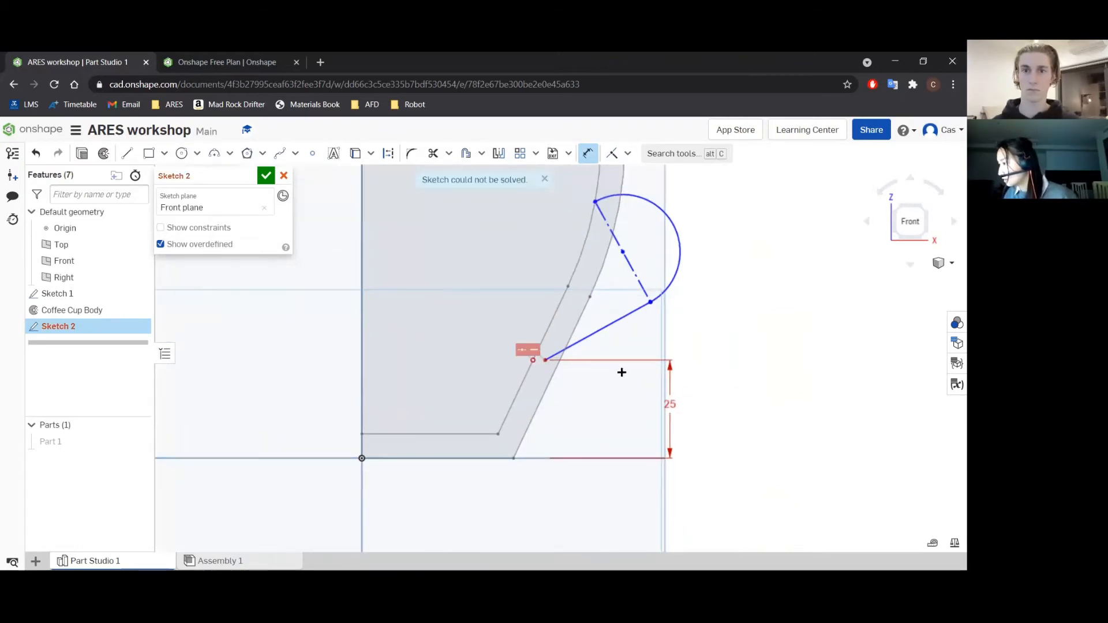
pyautogui.scroll(1, 582, 375)
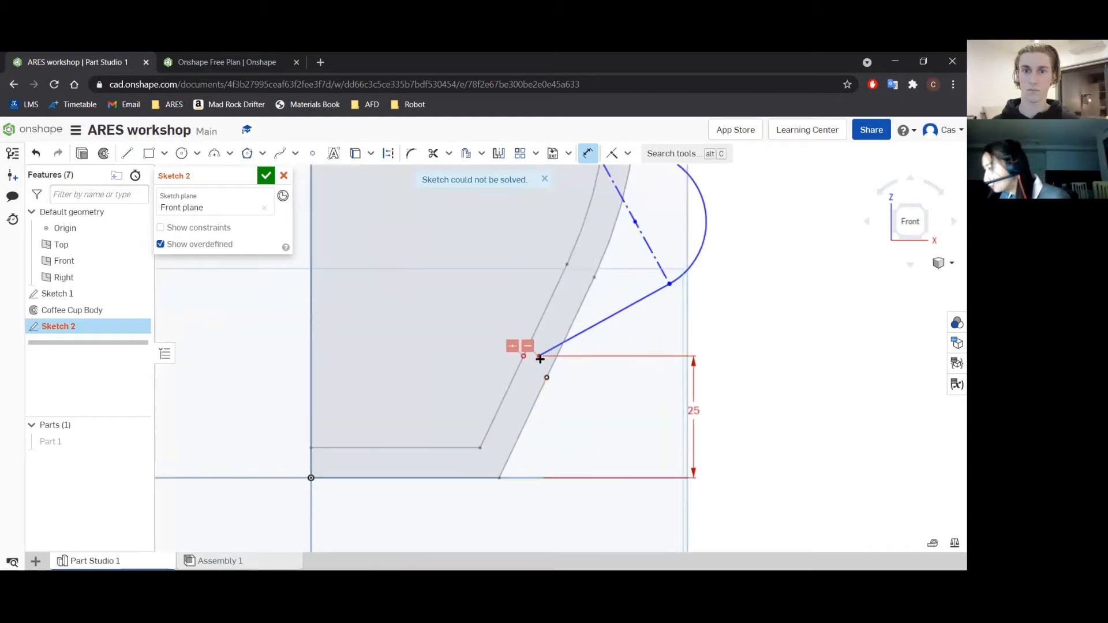
pyautogui.click(513, 347)
pyautogui.press('Delete')
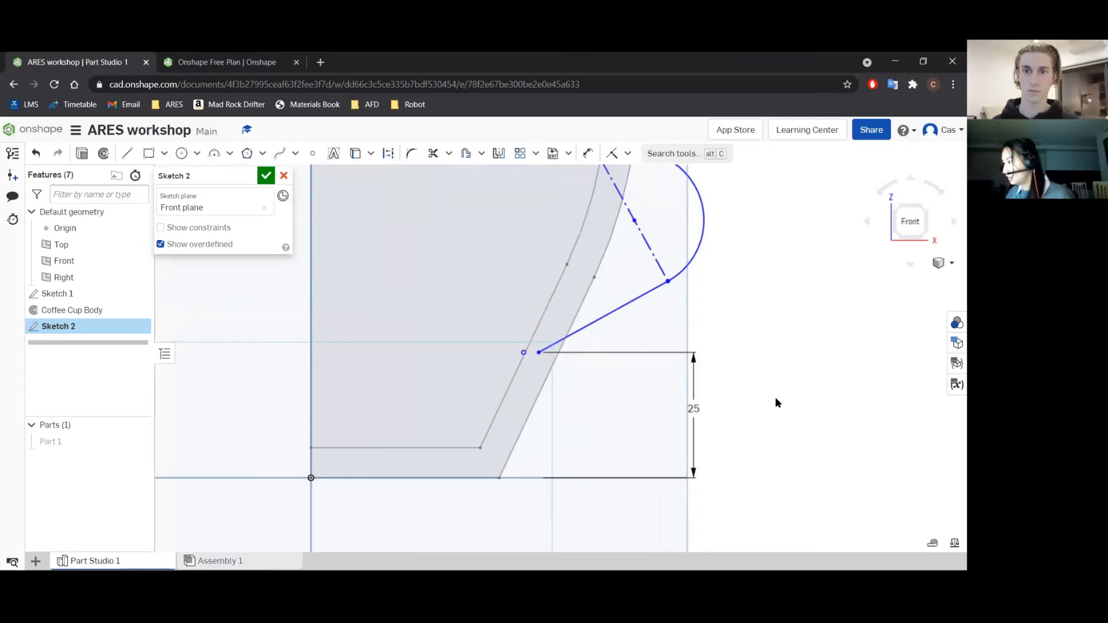
# Dimension the height of the handle arc's upper endpoint above the cup's base line as 85 mm.
pyautogui.scroll(-3, 690, 401)
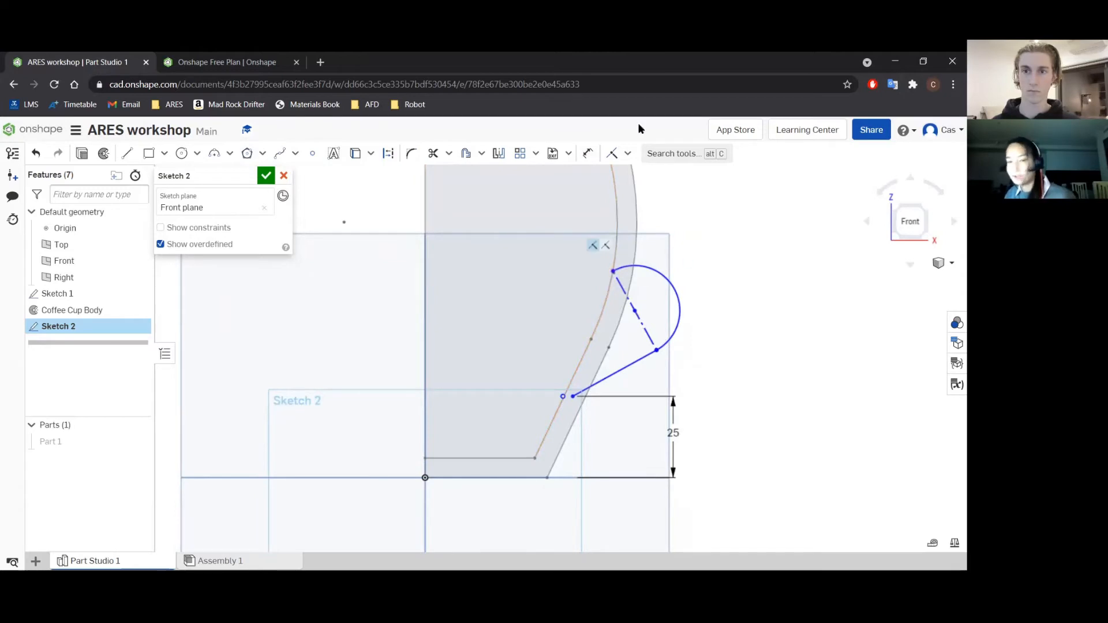
pyautogui.click(588, 153)
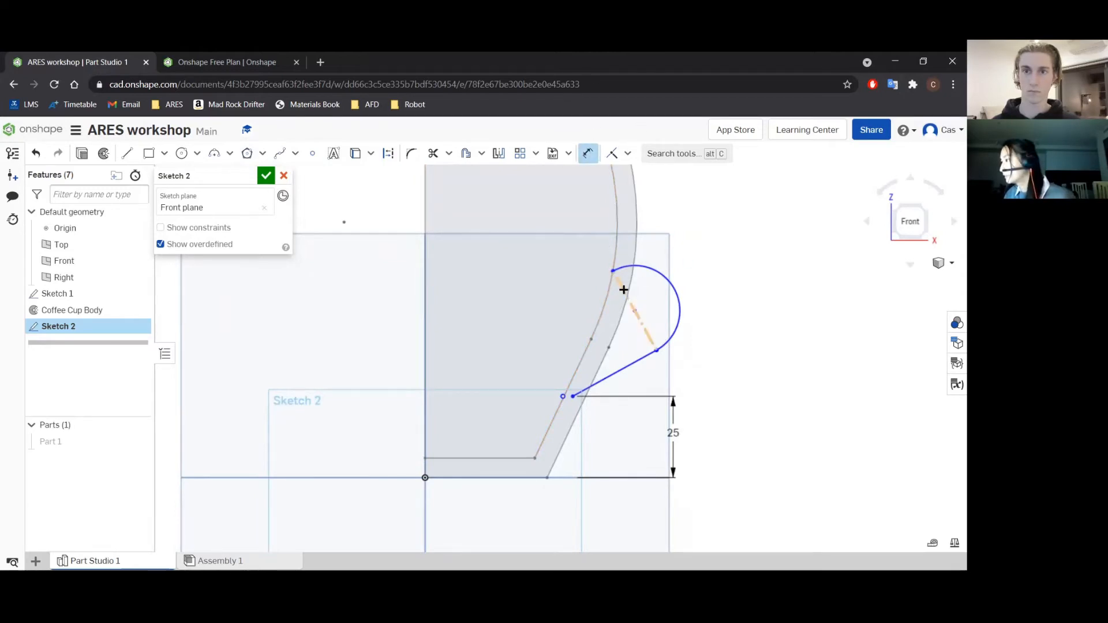
pyautogui.click(610, 270)
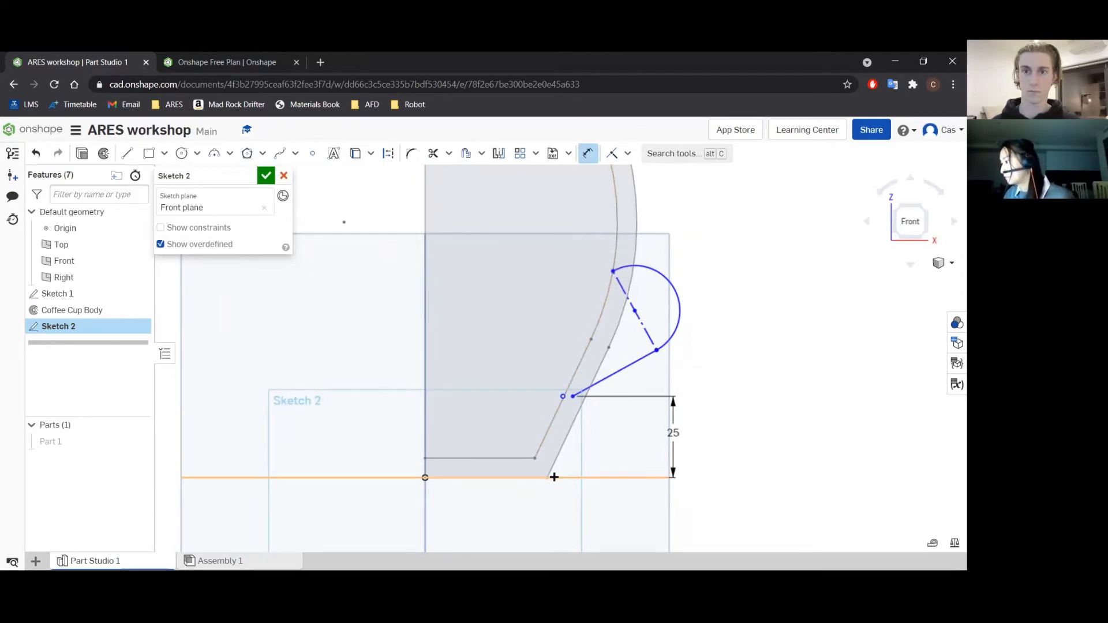
pyautogui.click(568, 476)
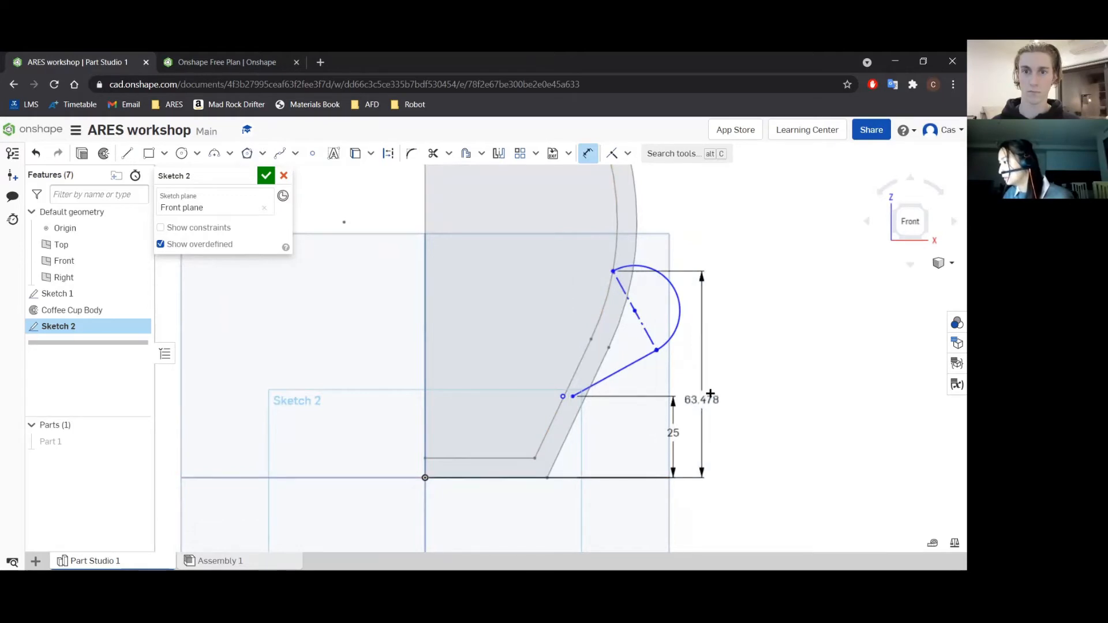
pyautogui.click(733, 359)
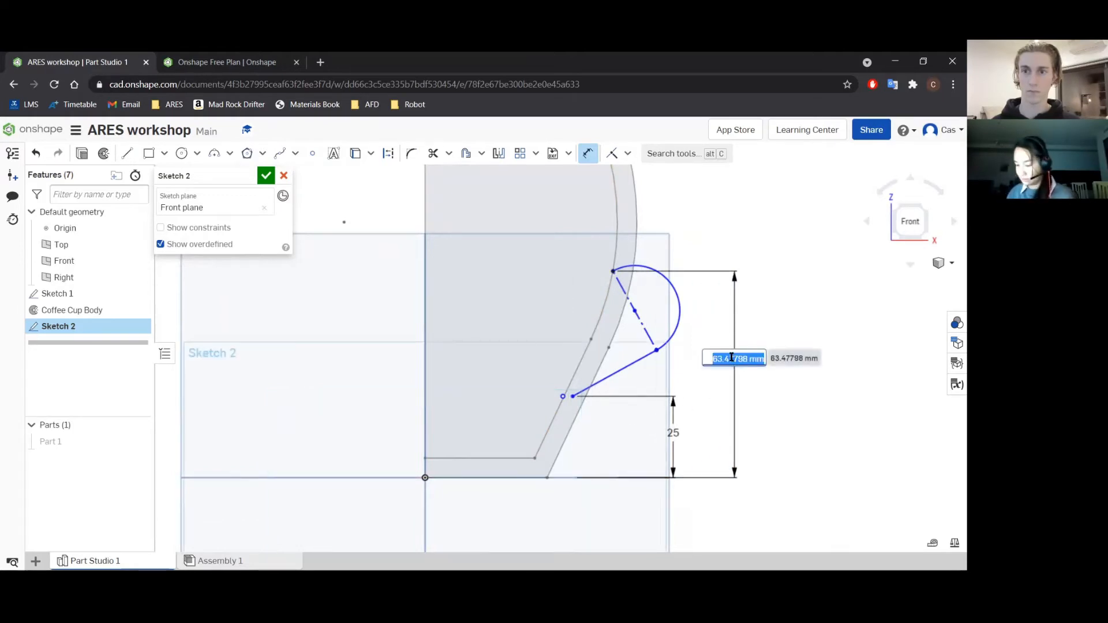
pyautogui.write('85')
pyautogui.press('Return')
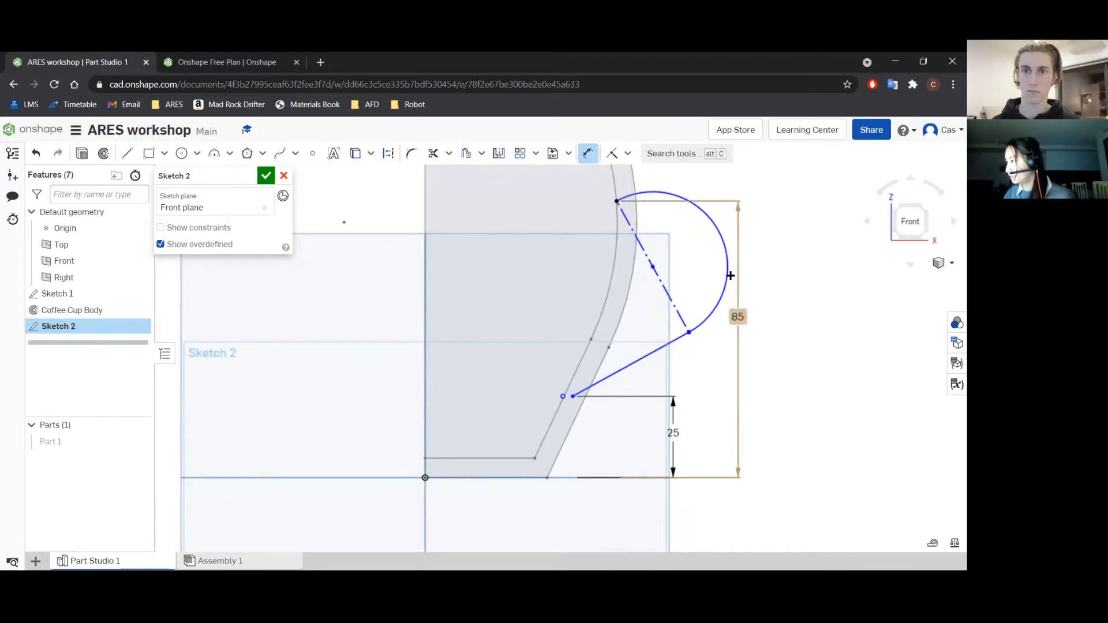
# Dimension the radius of the handle arc as 20 mm.
pyautogui.click(728, 253)
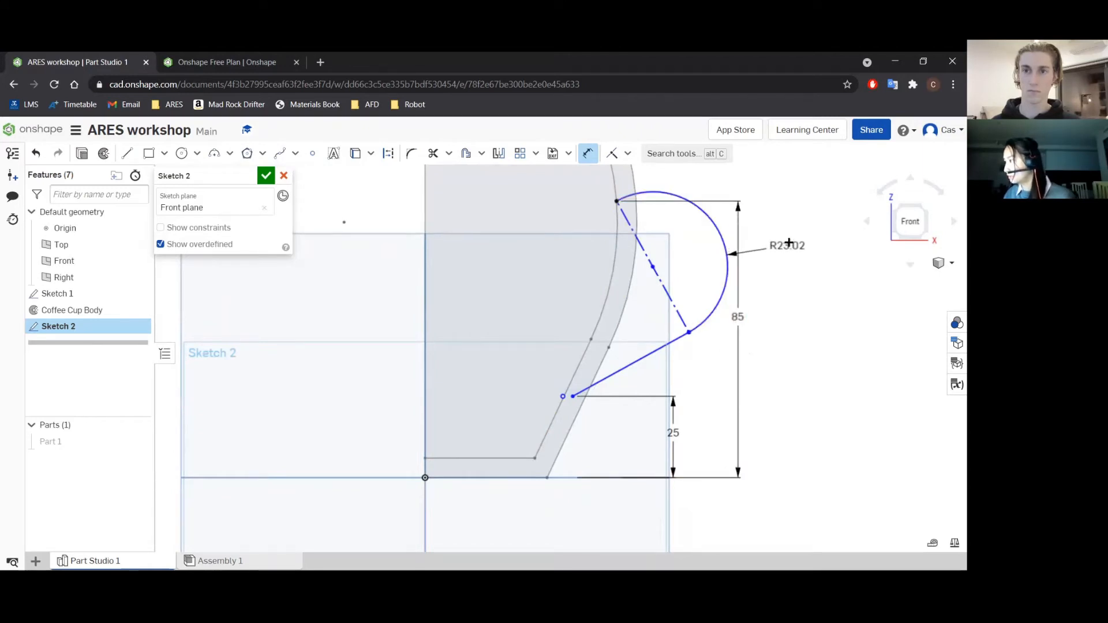
pyautogui.click(788, 243)
pyautogui.write('20')
pyautogui.press('Return')
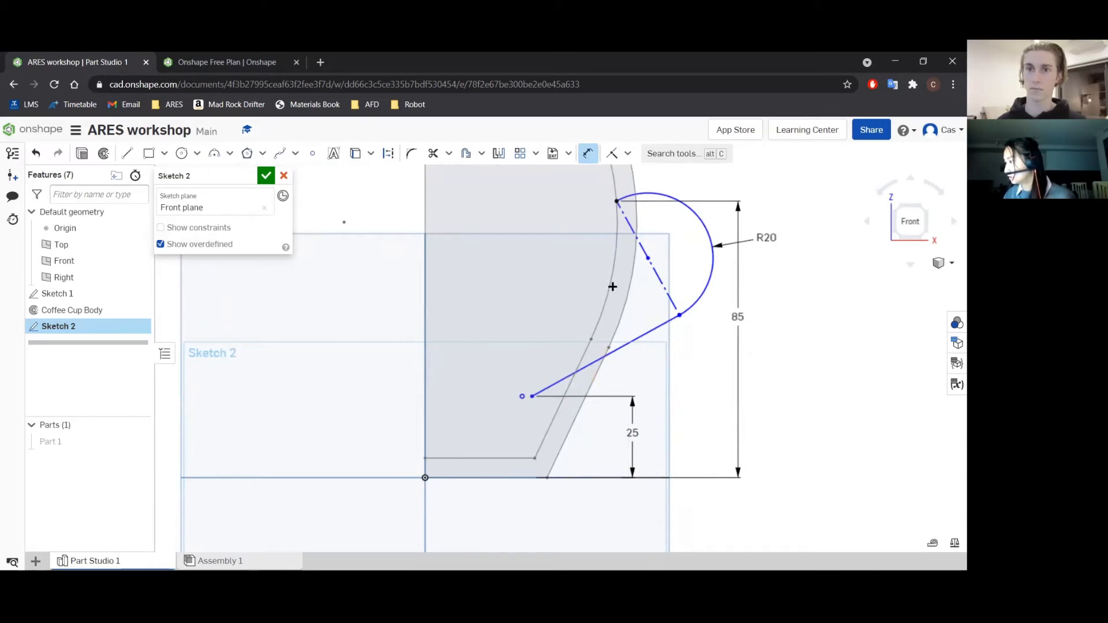
# Make the slanted handle line's lower endpoint coincident with the cup's straight inner wall.
pyautogui.scroll(3, 612, 287)
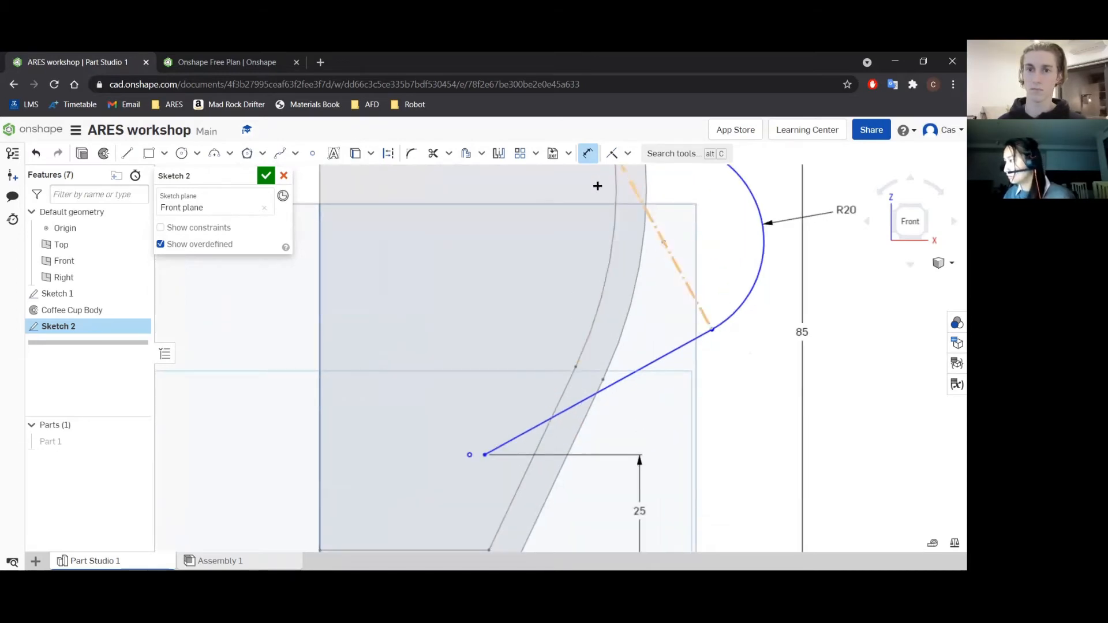
pyautogui.press('Escape')
pyautogui.click(615, 154)
pyautogui.click(485, 454)
pyautogui.click(513, 496)
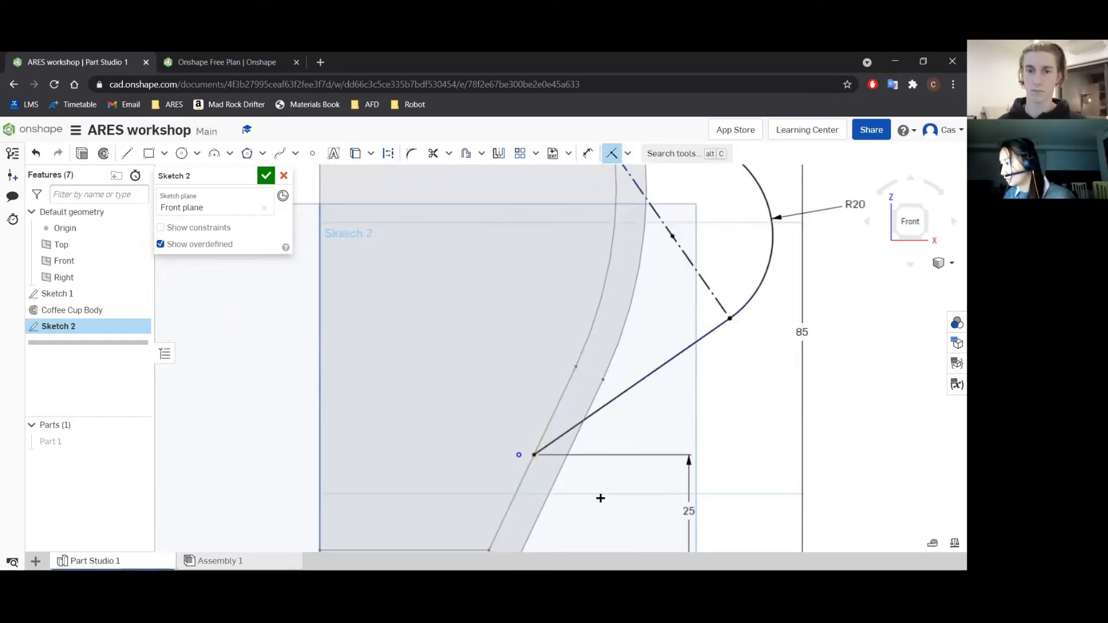
pyautogui.scroll(-3, 600, 498)
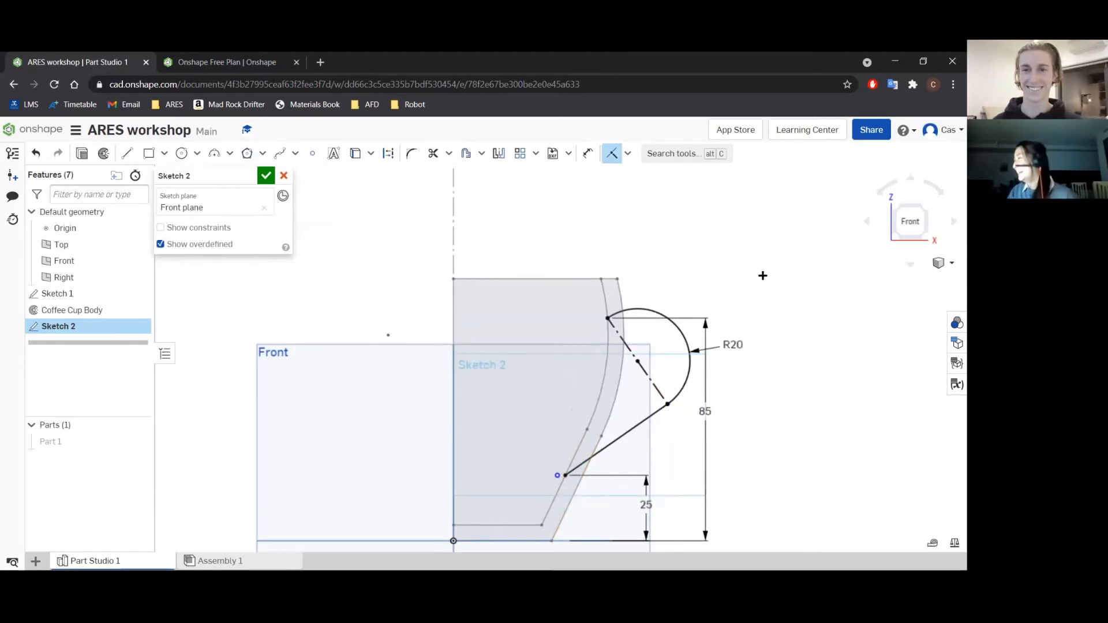
# Rename the sketch as Handle Path and finish it.
pyautogui.press('Escape')
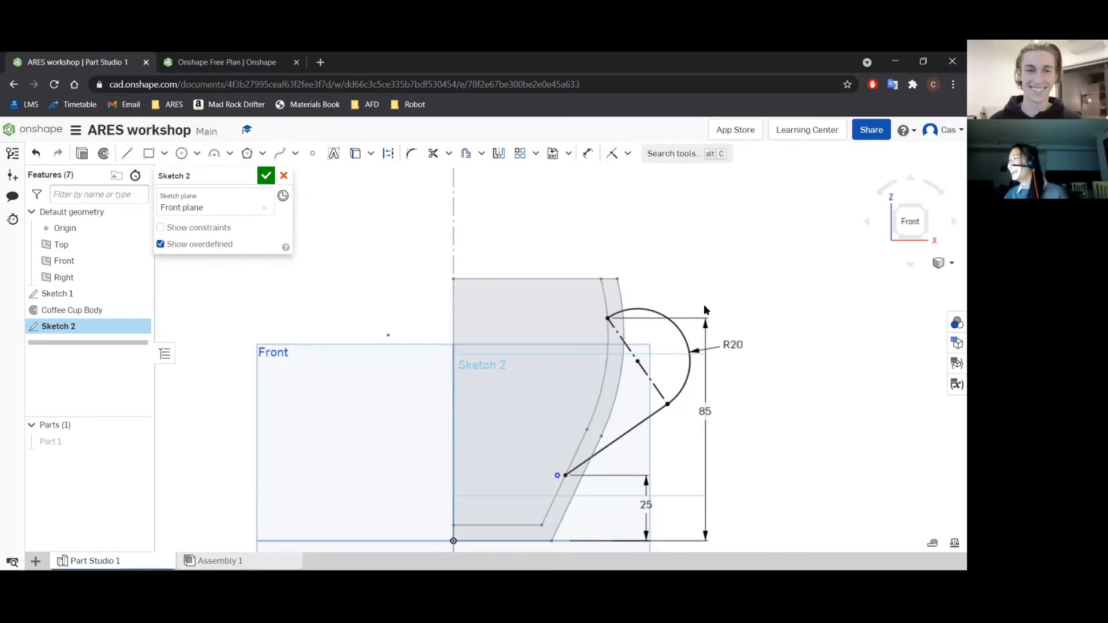
pyautogui.click(248, 177)
pyautogui.write('Han')
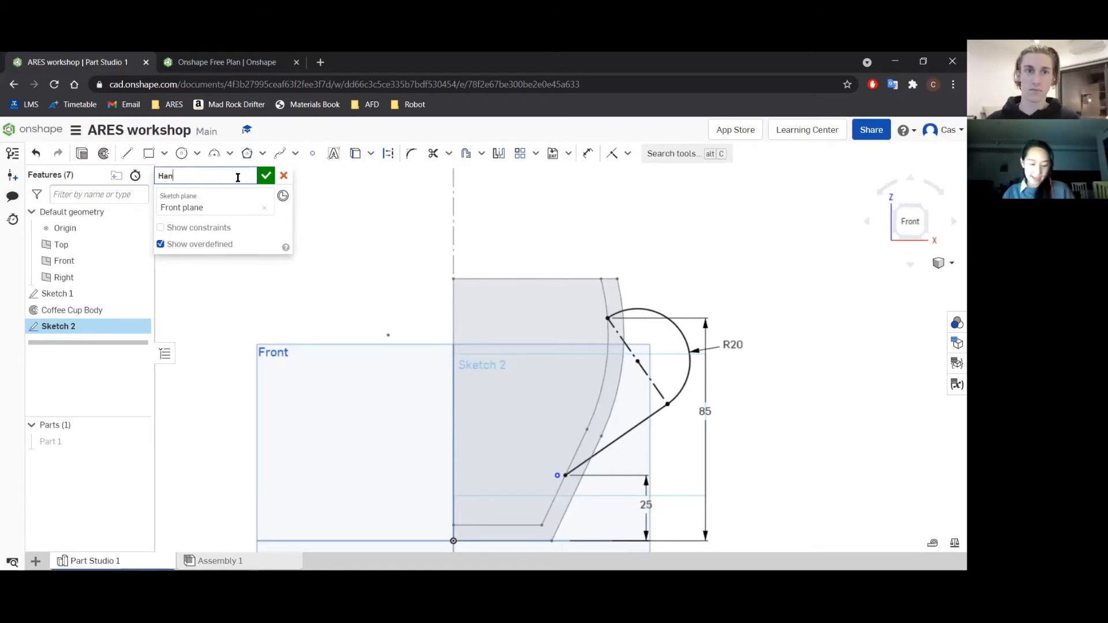
pyautogui.write('dle Path')
pyautogui.click(266, 176)
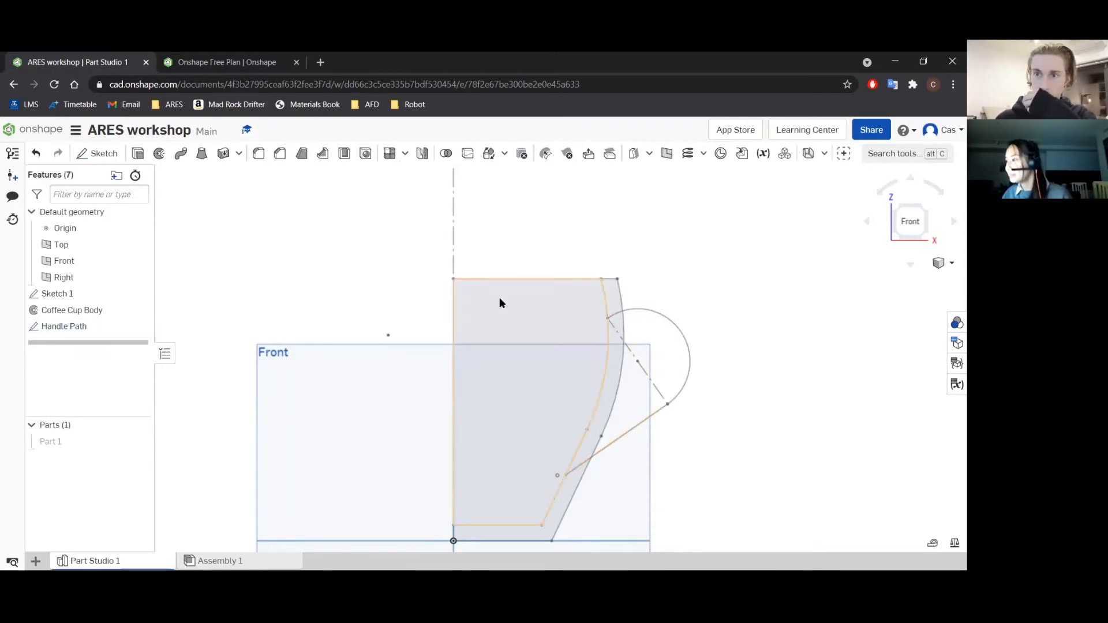
# Create a Curve point plane through the lower endpoint of the slanted handle line, using that line and endpoint as references.
pyautogui.click(865, 221)
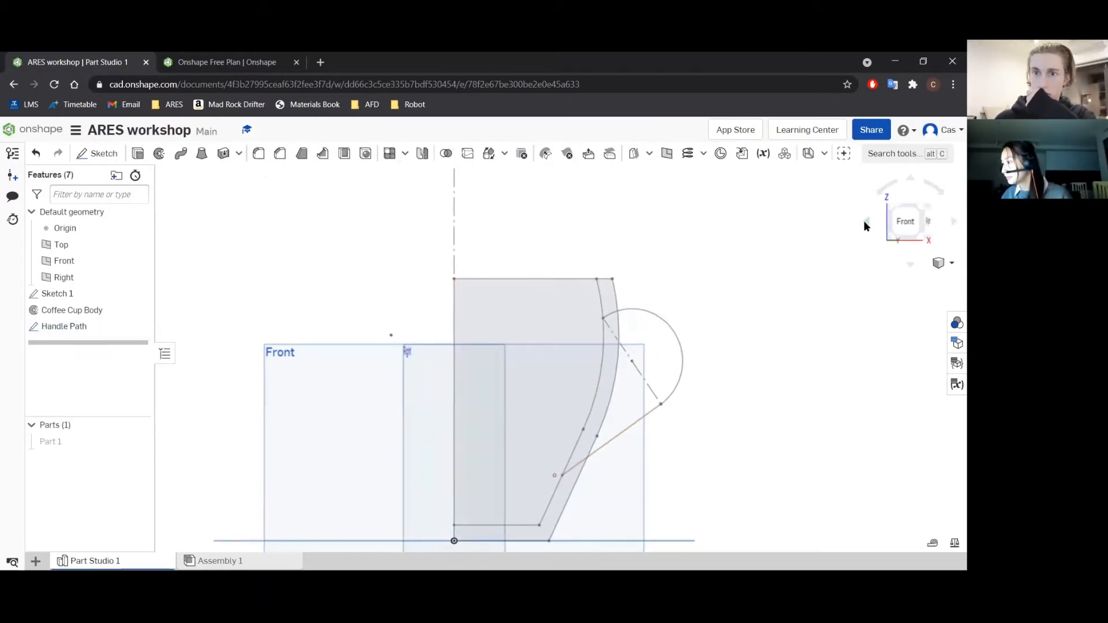
pyautogui.click(865, 222)
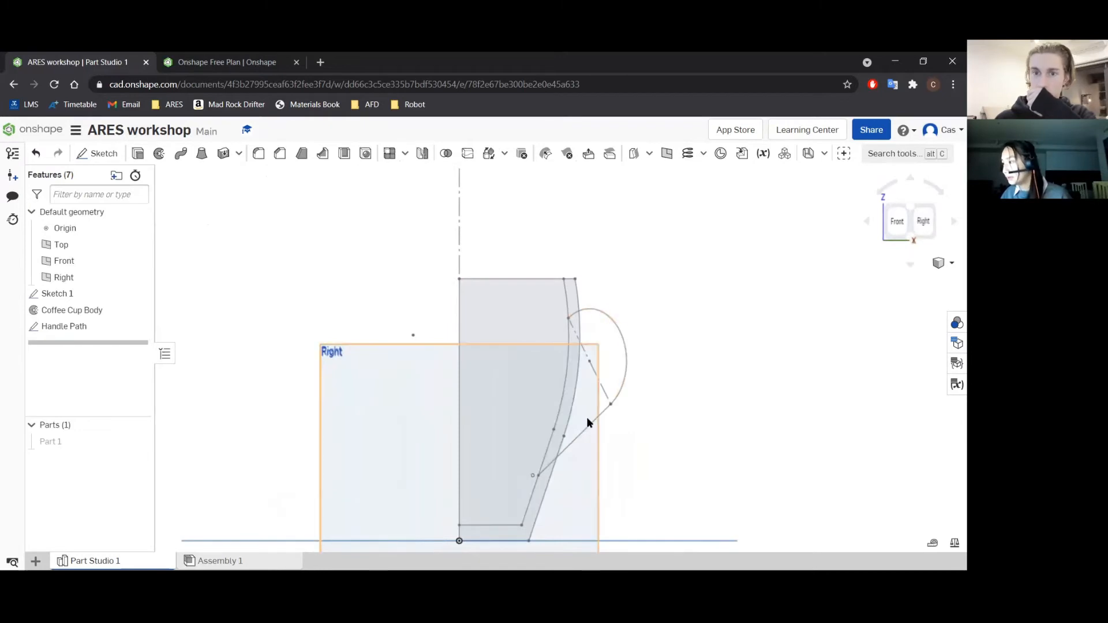
pyautogui.click(573, 452)
pyautogui.scroll(3, 577, 453)
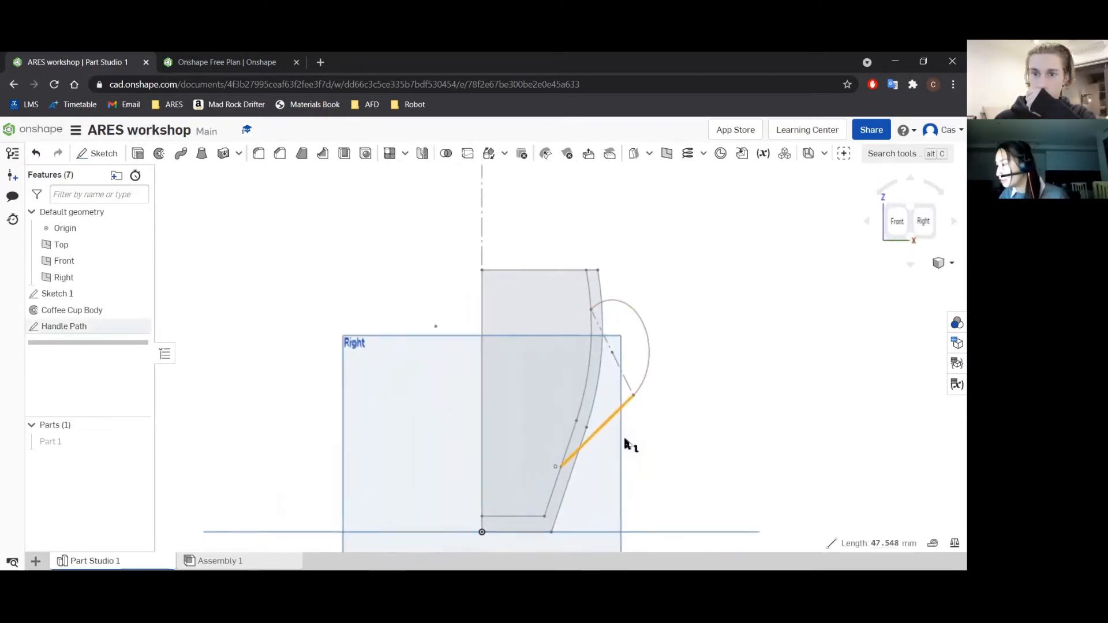
pyautogui.scroll(-5, 598, 462)
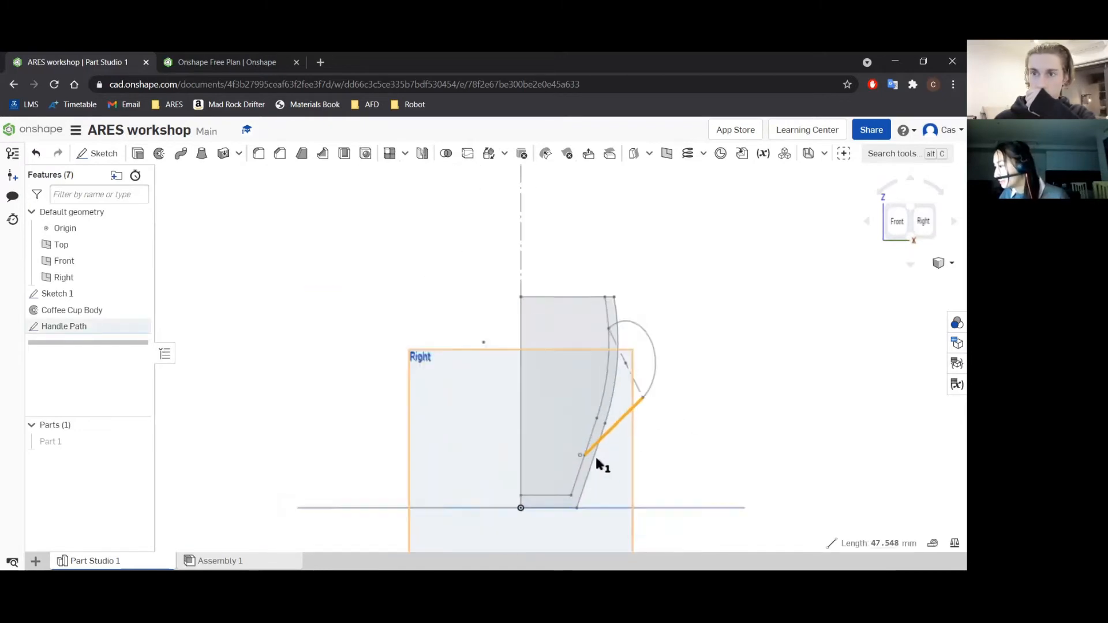
pyautogui.scroll(10, 598, 461)
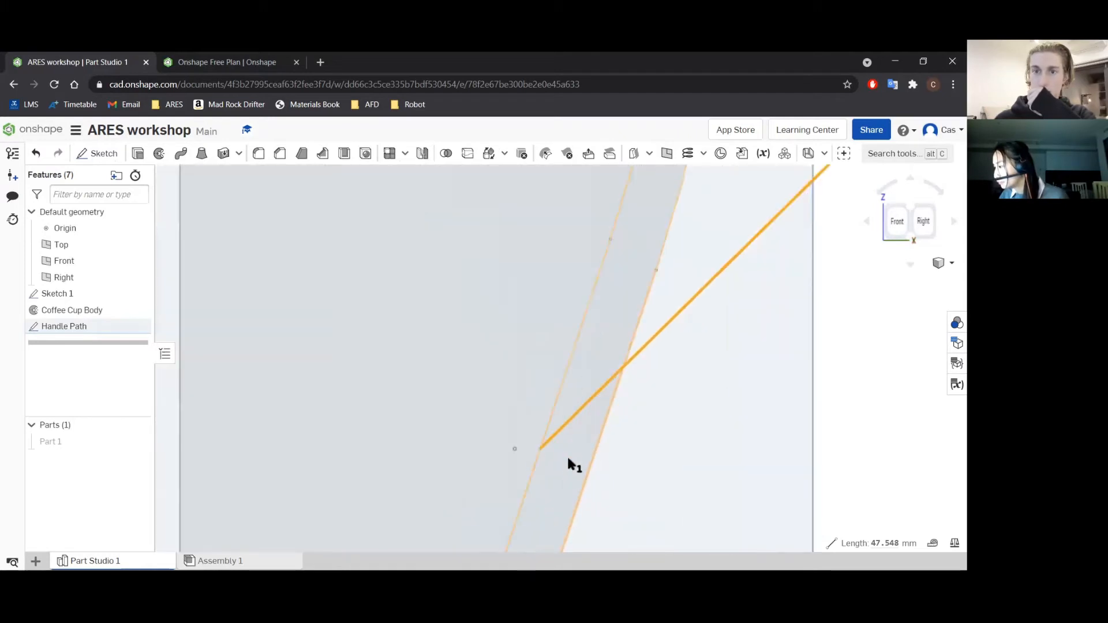
pyautogui.scroll(2, 554, 457)
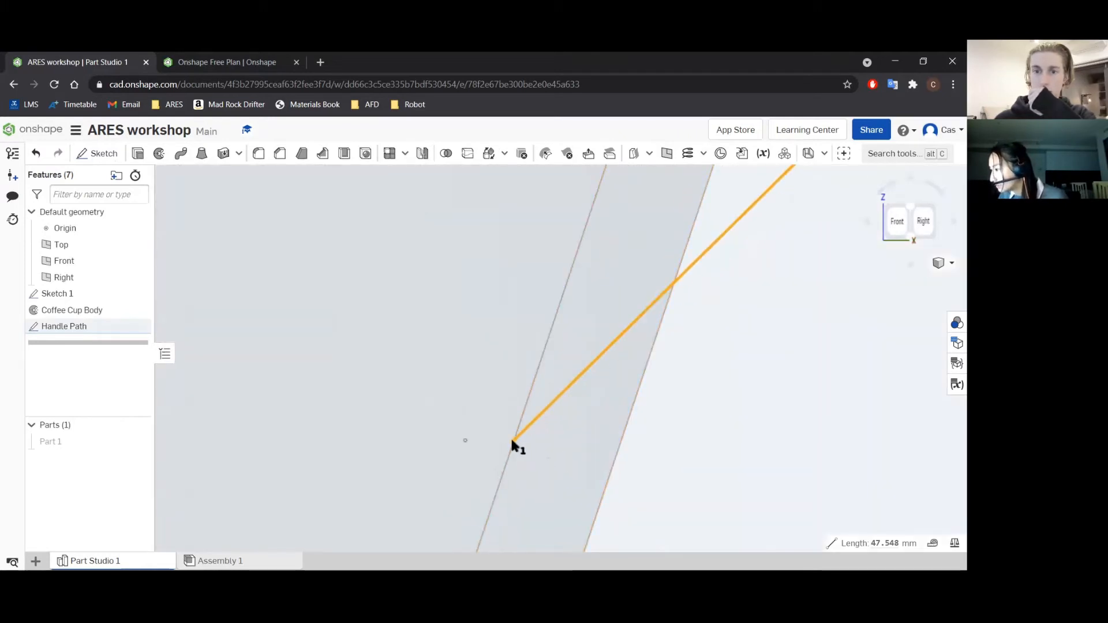
pyautogui.scroll(-5, 594, 420)
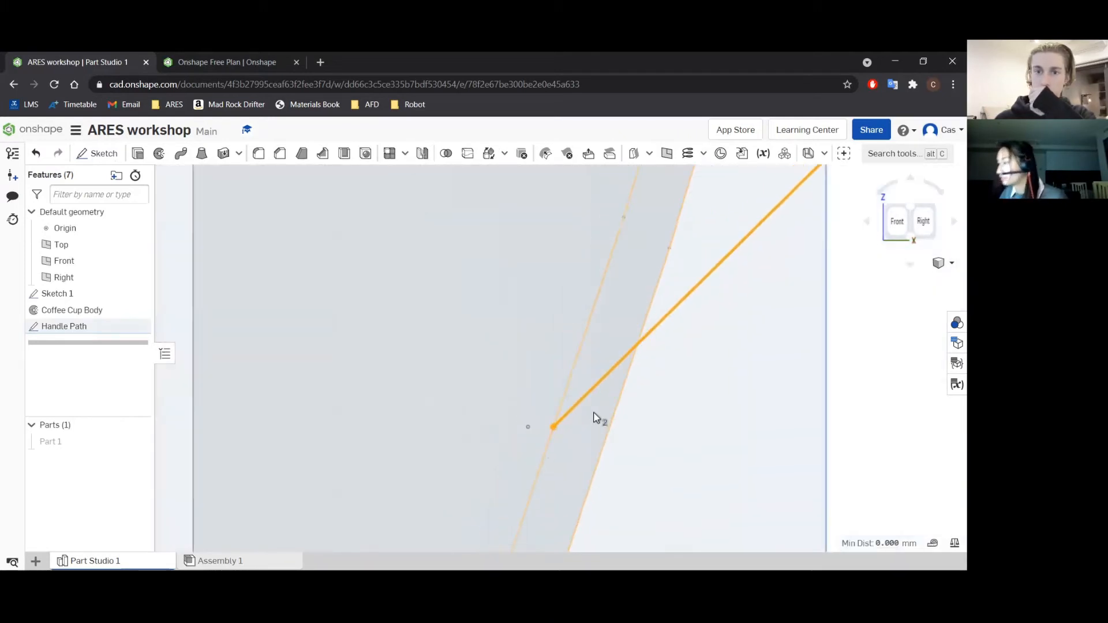
pyautogui.scroll(-3, 593, 414)
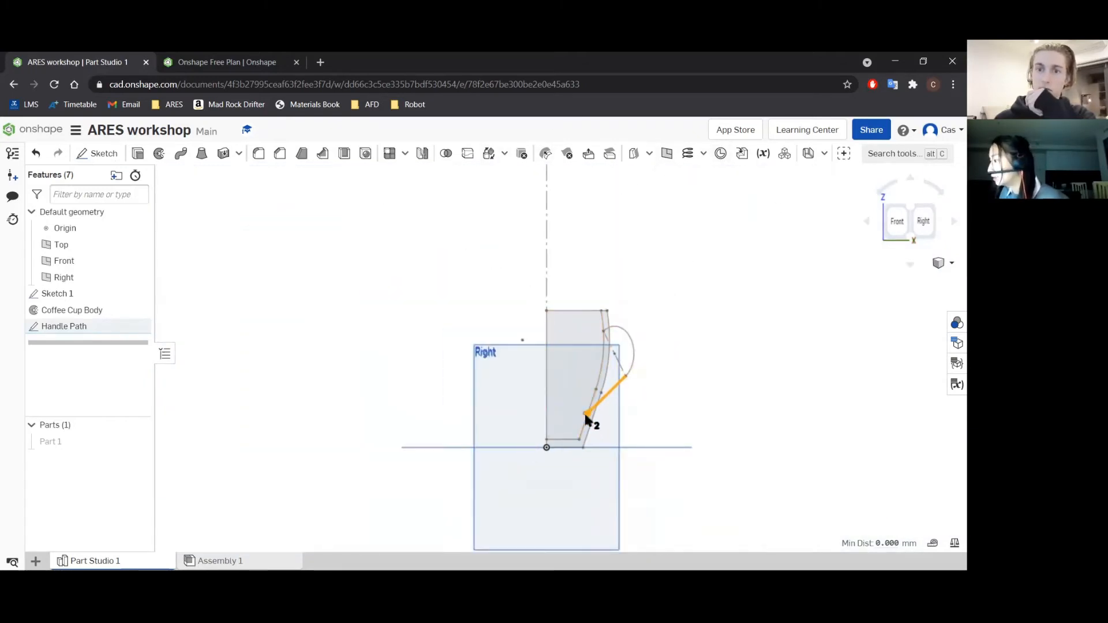
pyautogui.click(666, 155)
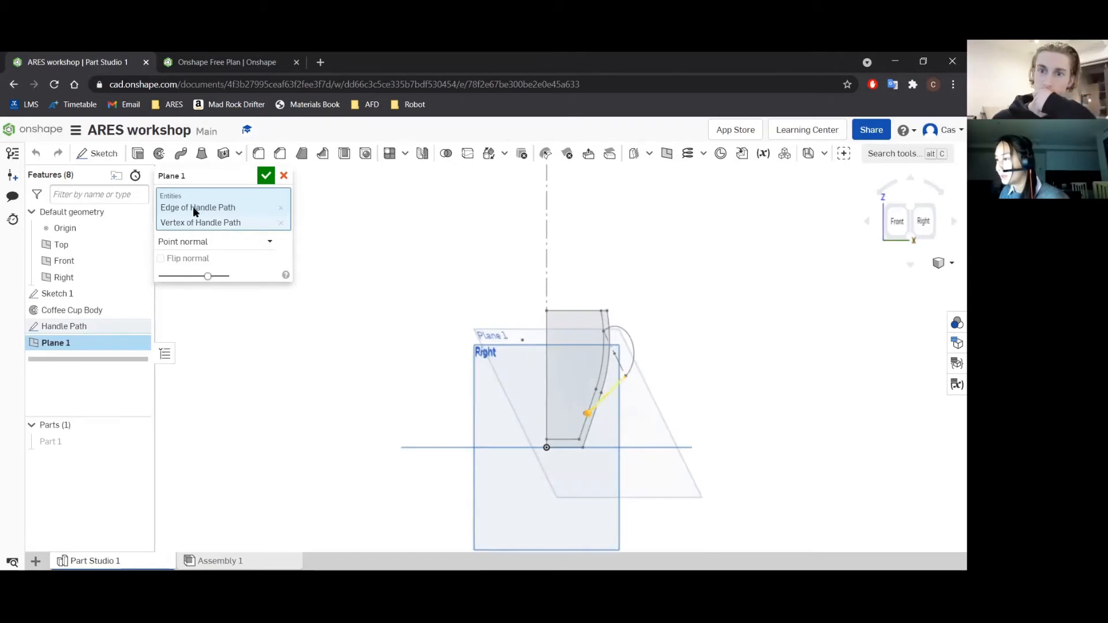
pyautogui.click(244, 241)
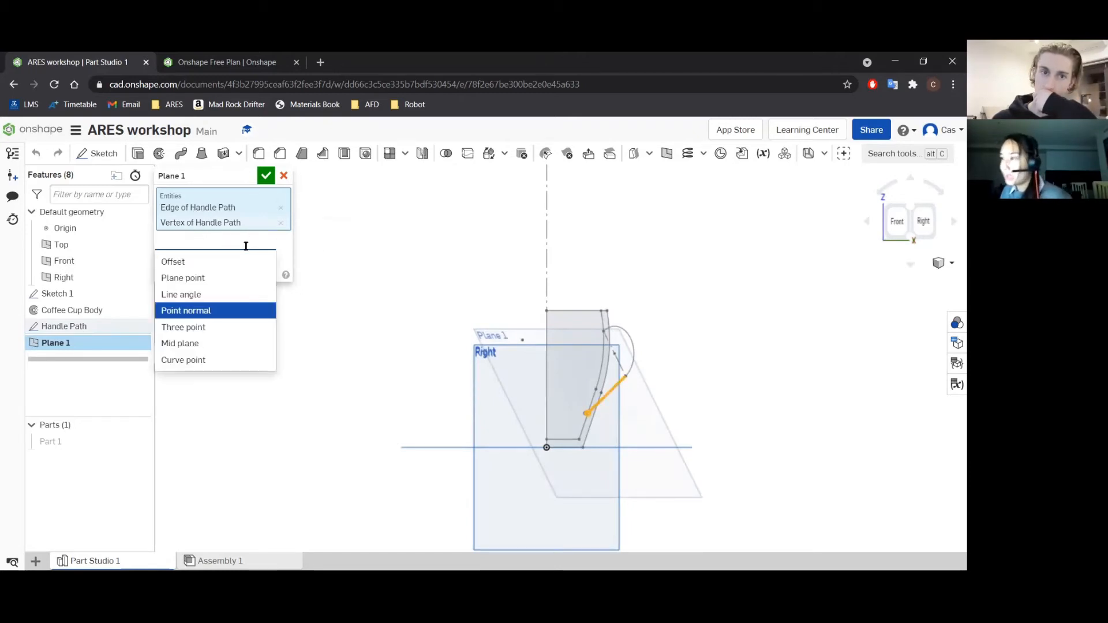
pyautogui.click(199, 360)
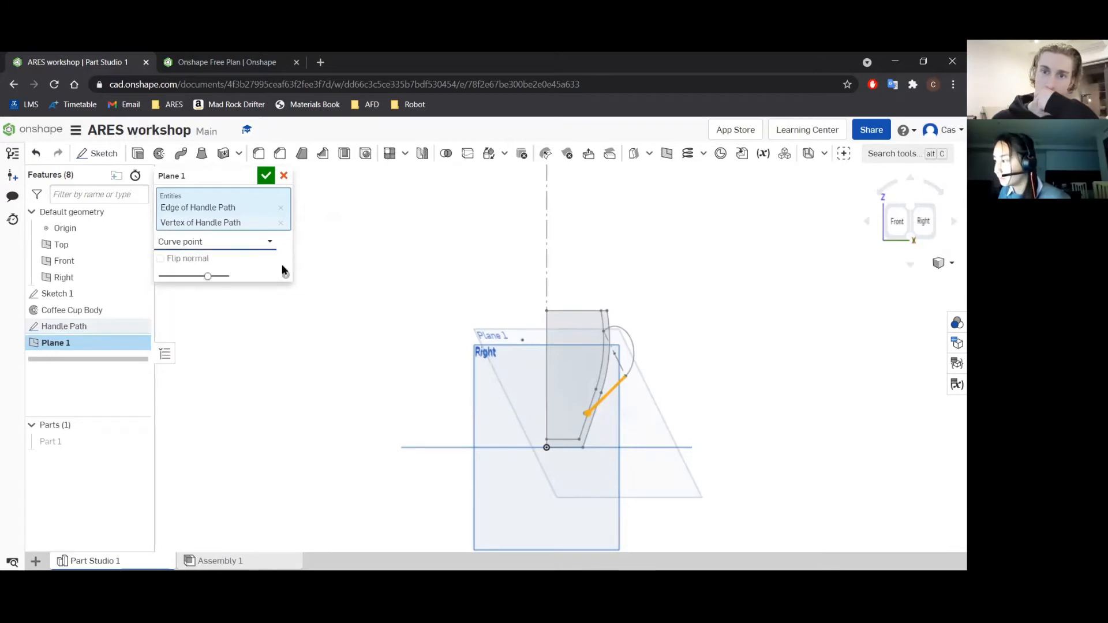
pyautogui.click(265, 176)
# Examine the new plane's orientation relative to the Top plane and the handle path from the angled, normal and back views.
pyautogui.moveTo(694, 476); pyautogui.dragTo(725, 404, button='middle')
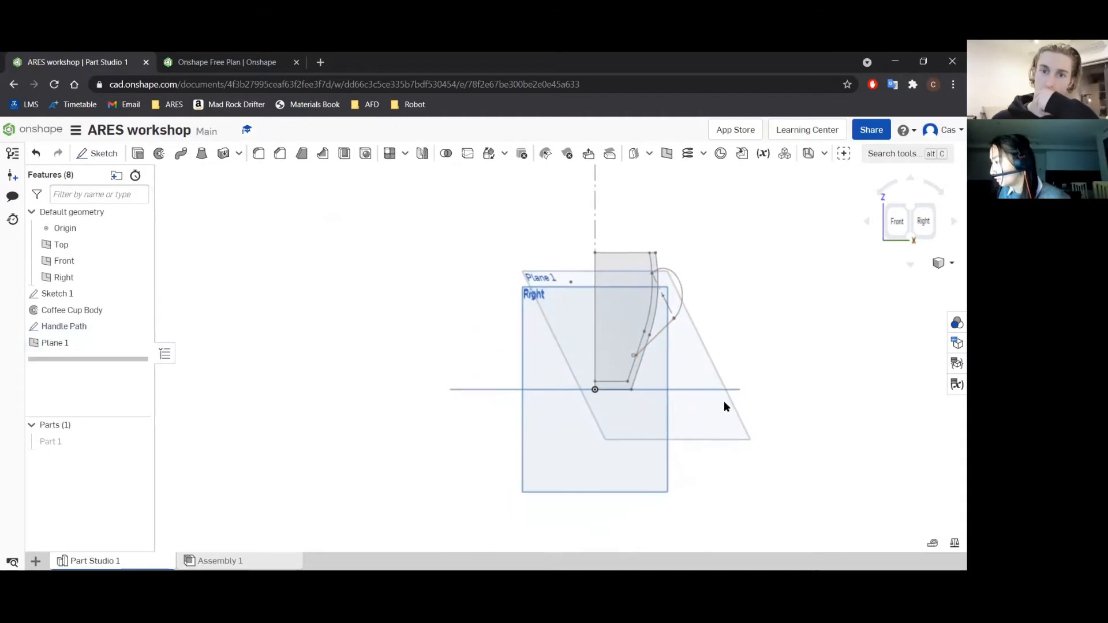
pyautogui.click(706, 389)
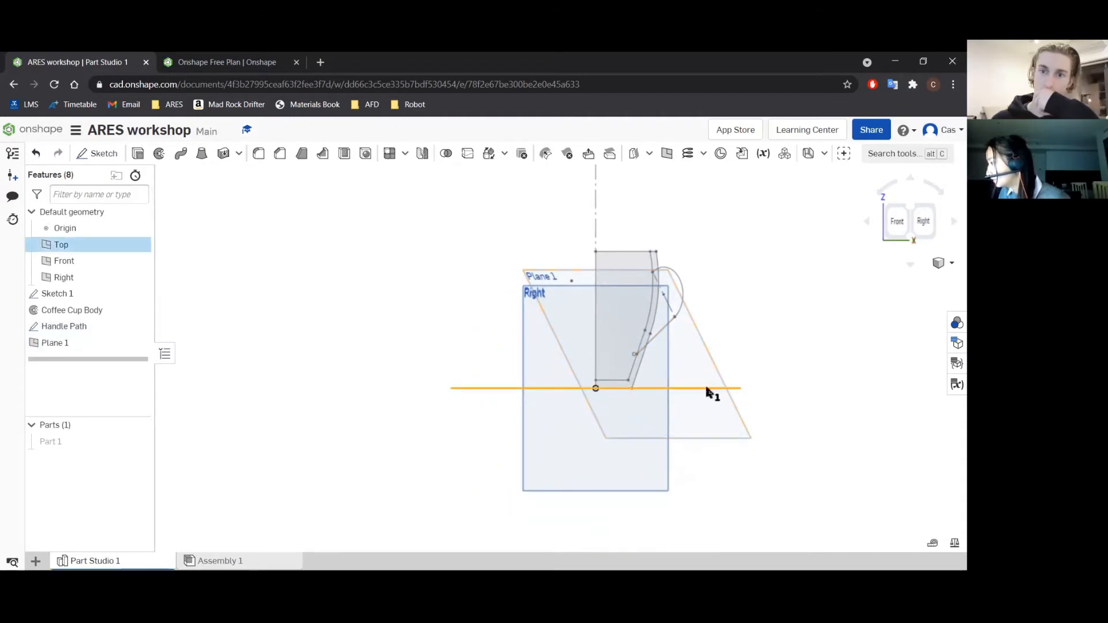
pyautogui.click(717, 434)
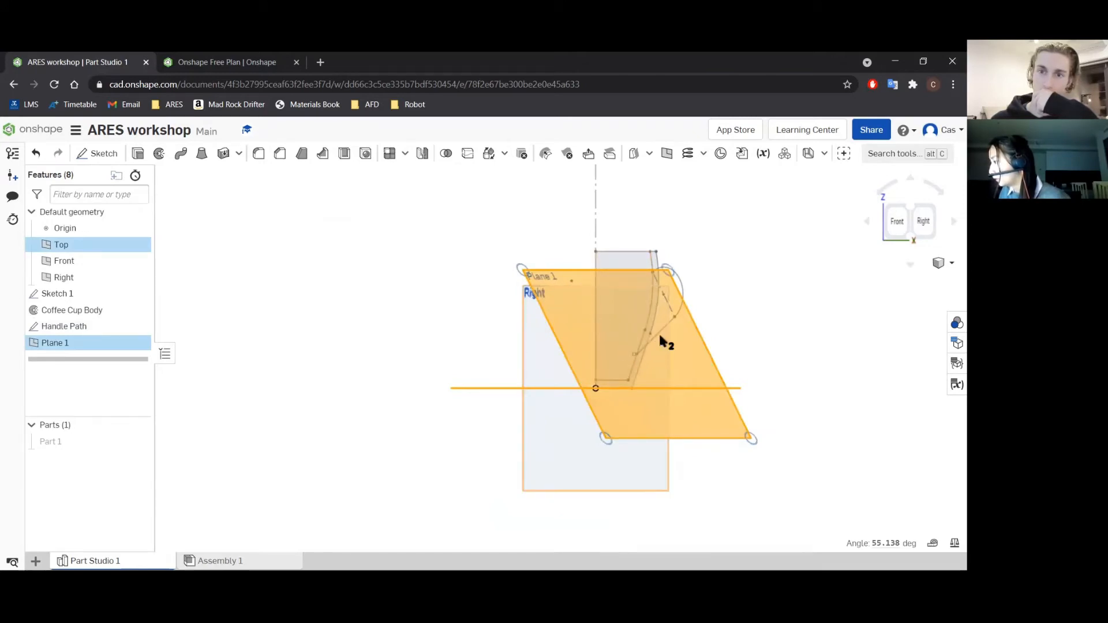
pyautogui.moveTo(734, 301); pyautogui.dragTo(695, 333, button='middle')
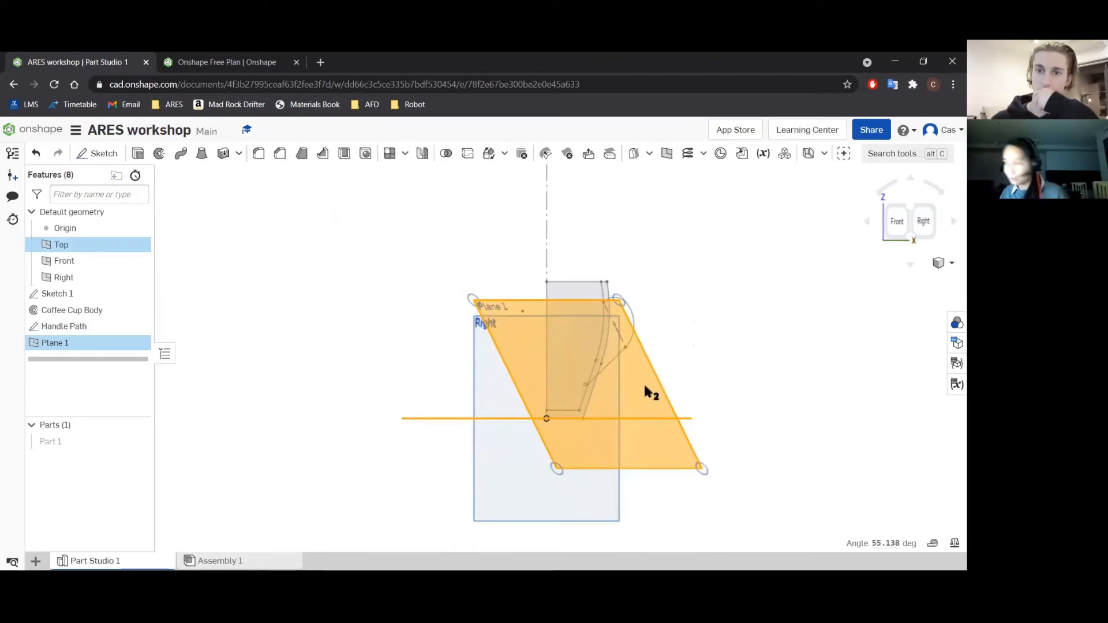
pyautogui.press('n')
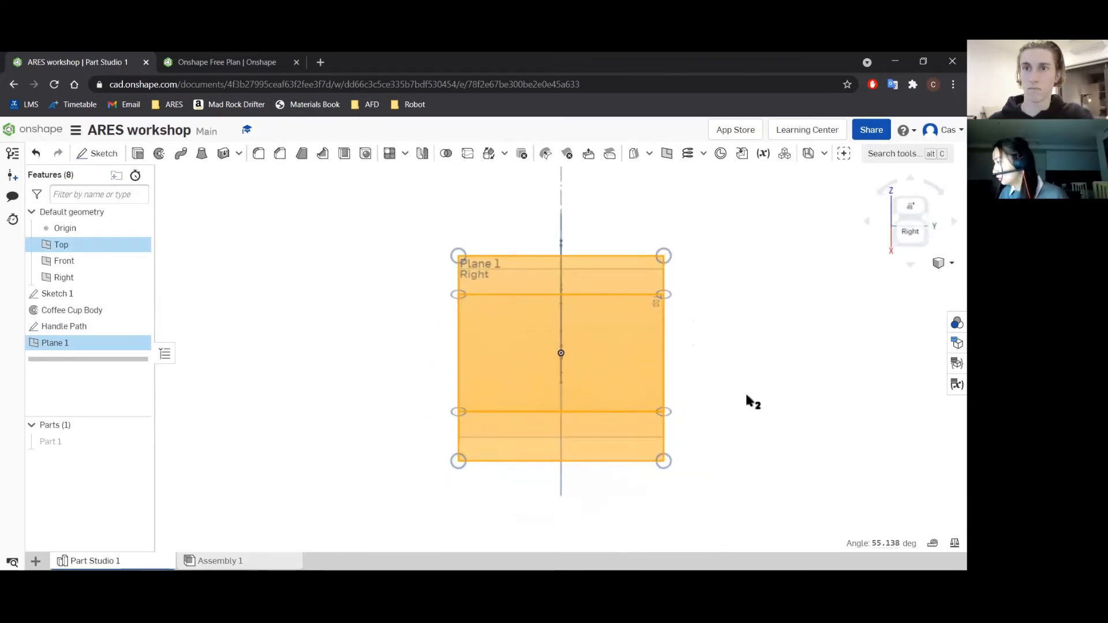
pyautogui.click(867, 223)
pyautogui.click(867, 222)
pyautogui.click(867, 222)
pyautogui.click(867, 222)
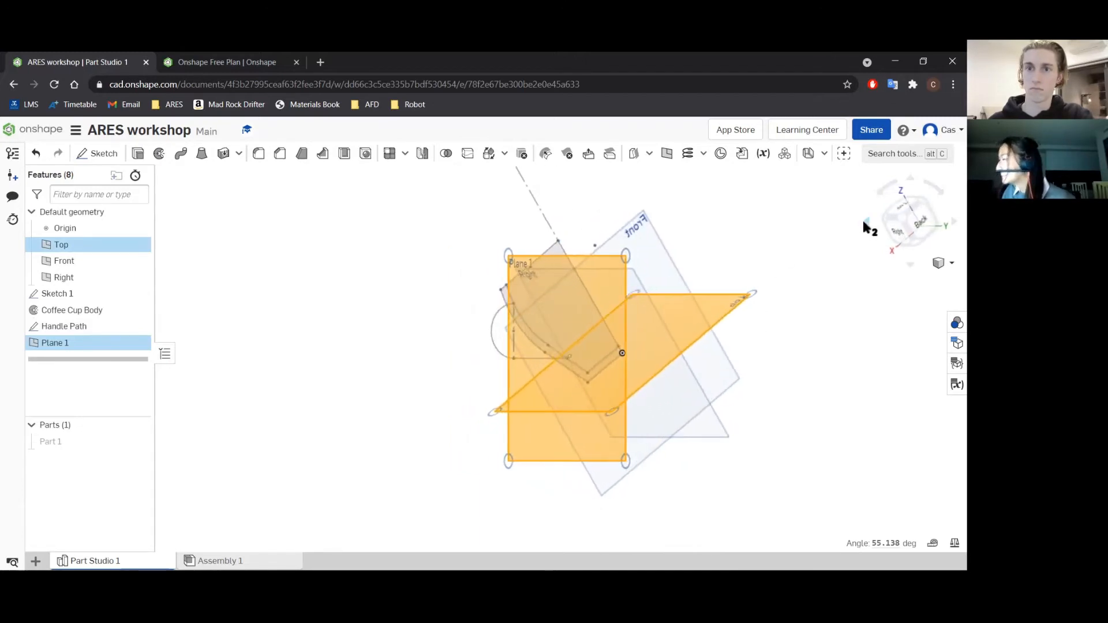
pyautogui.click(922, 226)
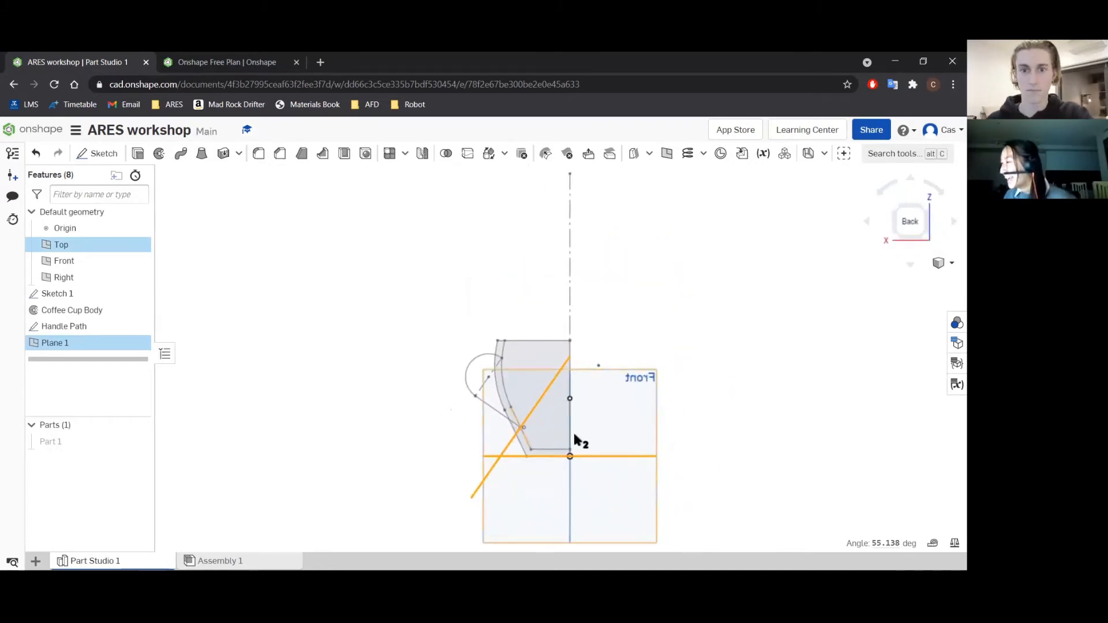
pyautogui.moveTo(573, 442); pyautogui.dragTo(601, 433, button='middle')
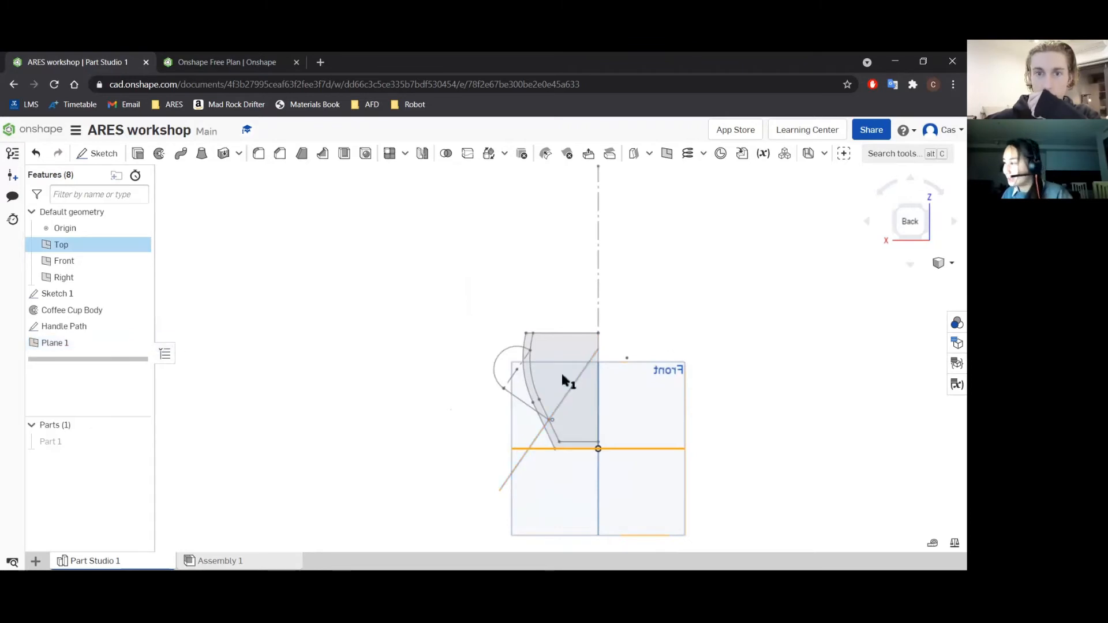
# Edit the handle plane, reselecting the slanted handle line and its lower endpoint as references and choosing the Curve point type.
pyautogui.doubleClick(93, 340)
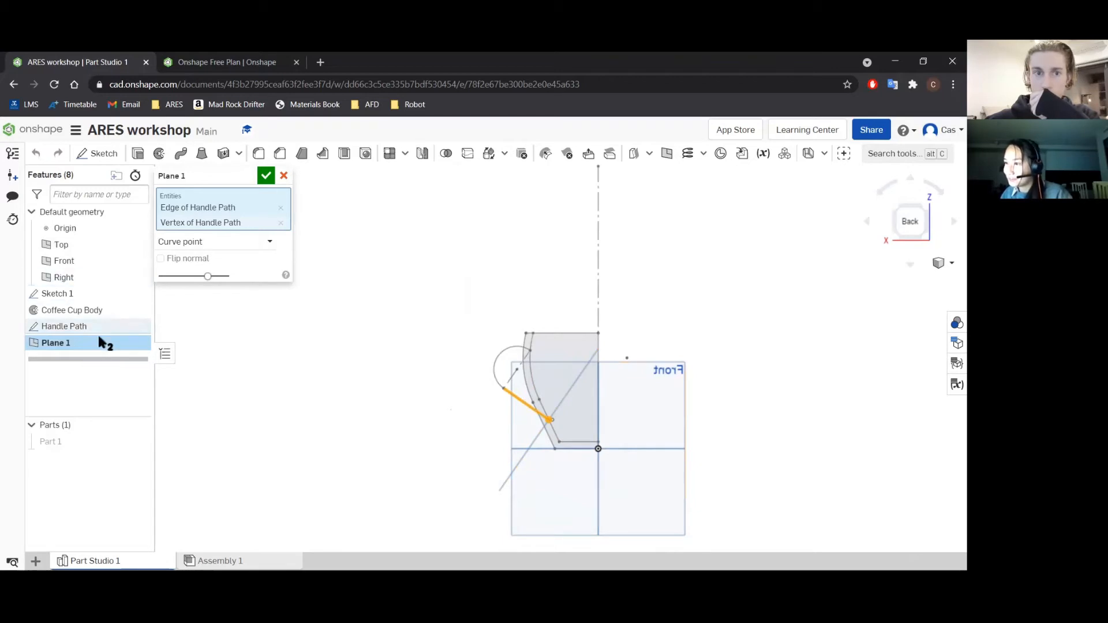
pyautogui.click(867, 225)
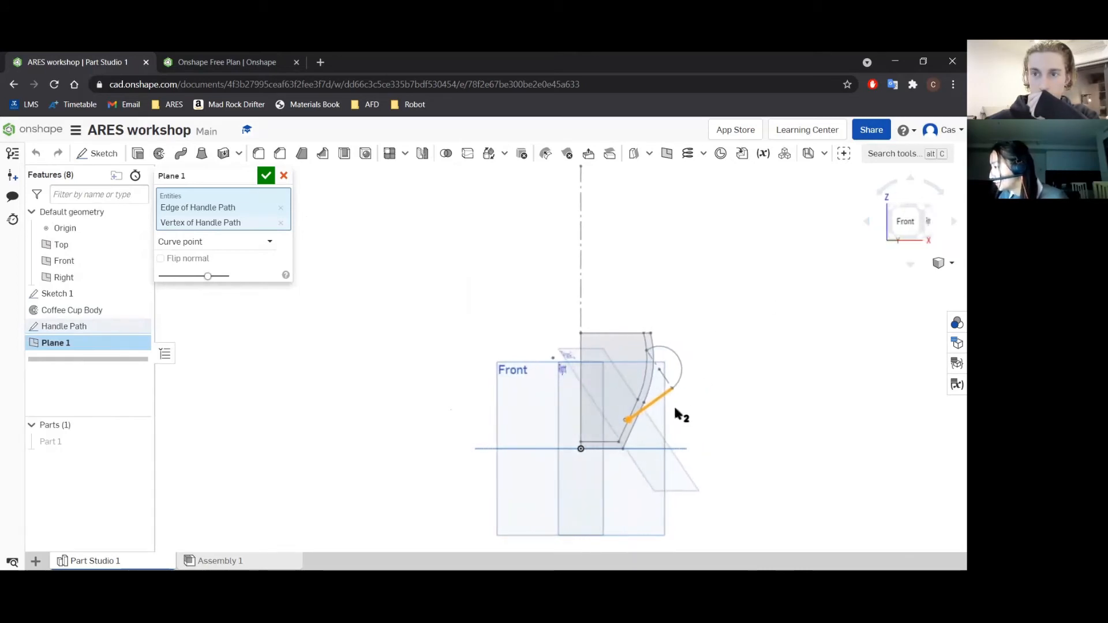
pyautogui.scroll(3, 669, 407)
pyautogui.click(647, 391)
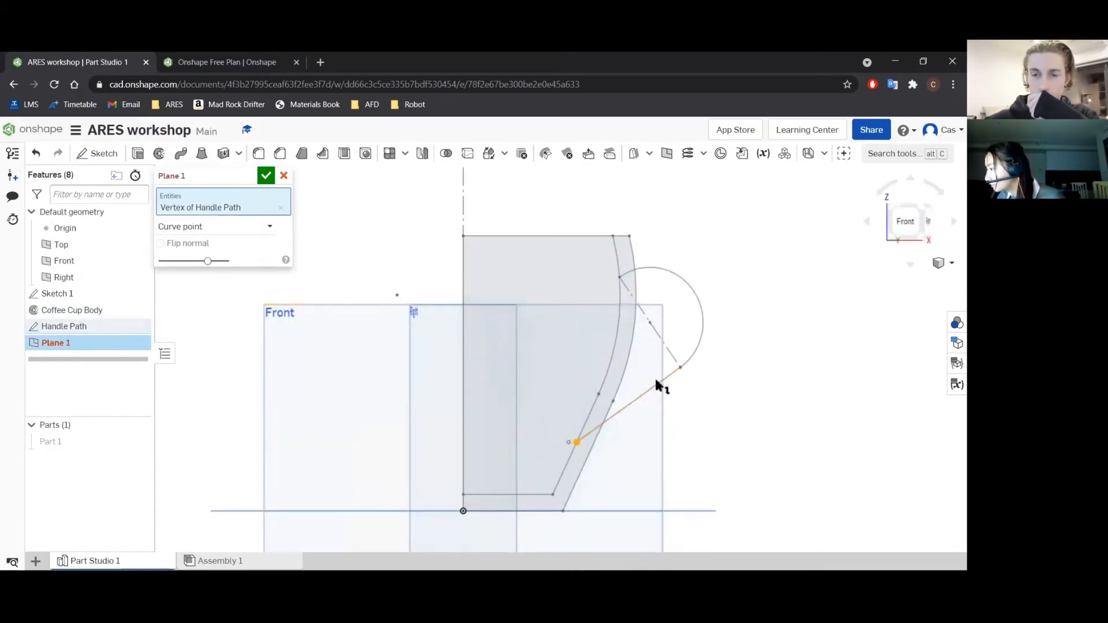
pyautogui.click(645, 397)
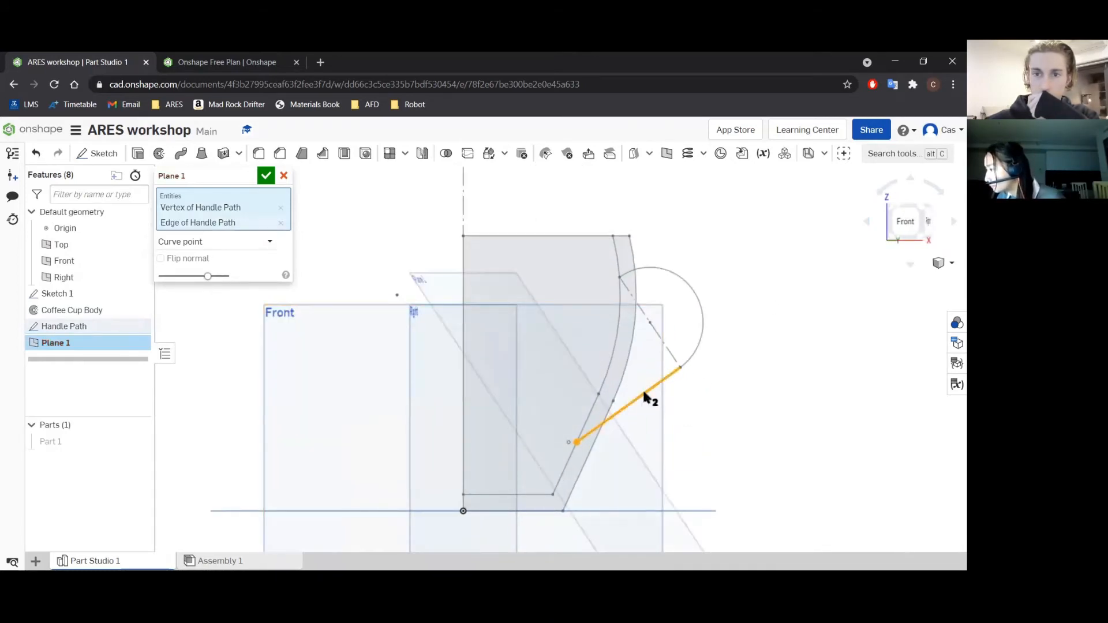
pyautogui.click(577, 443)
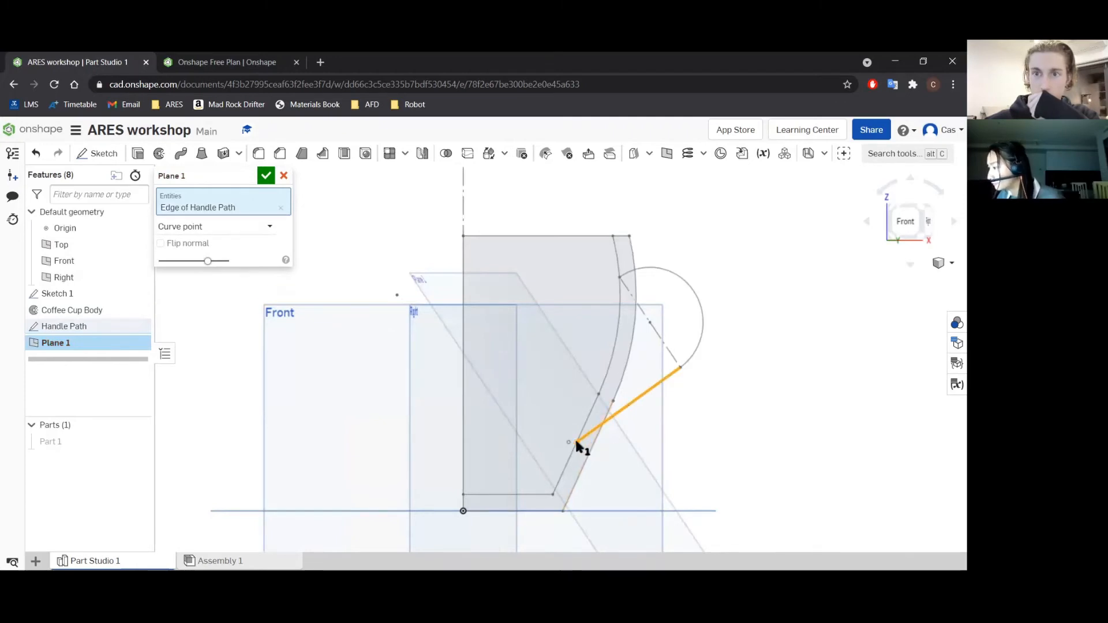
pyautogui.click(577, 443)
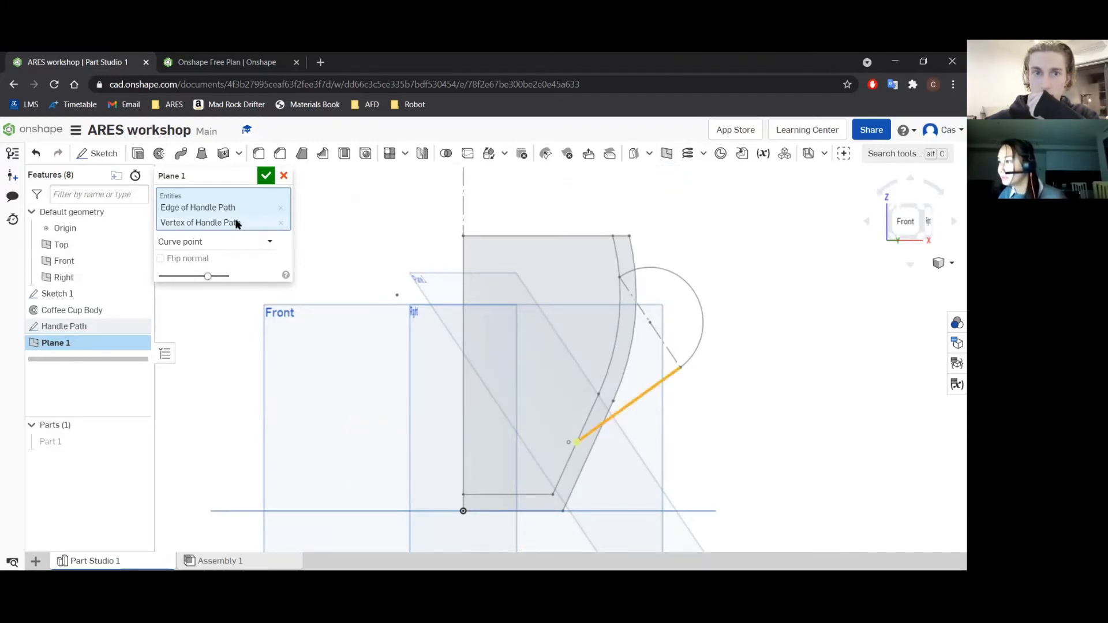
pyautogui.click(268, 242)
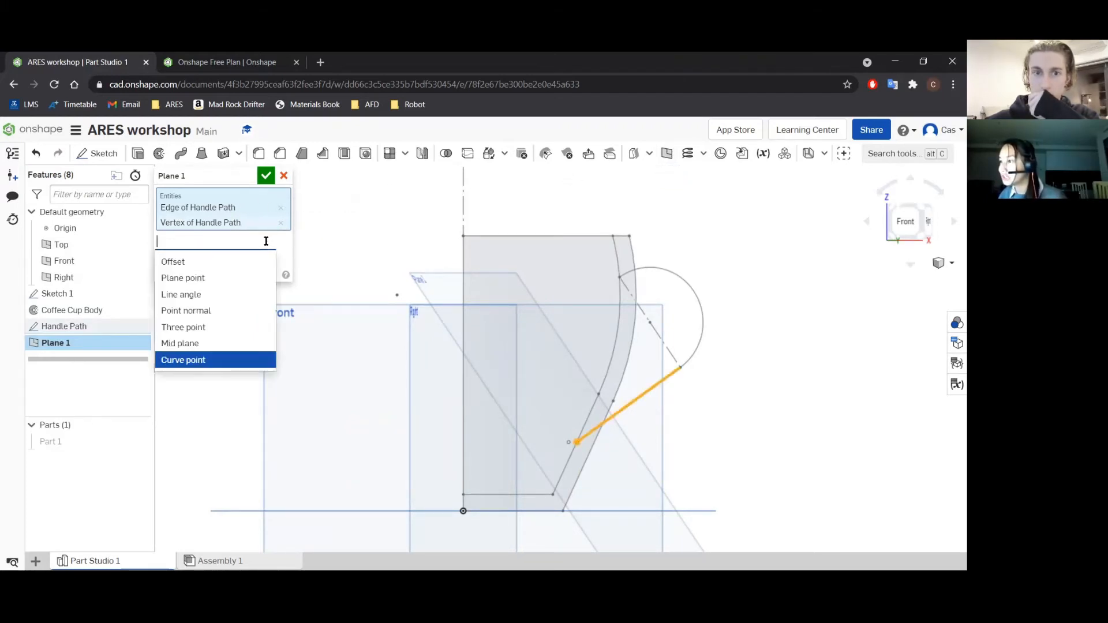
pyautogui.click(202, 360)
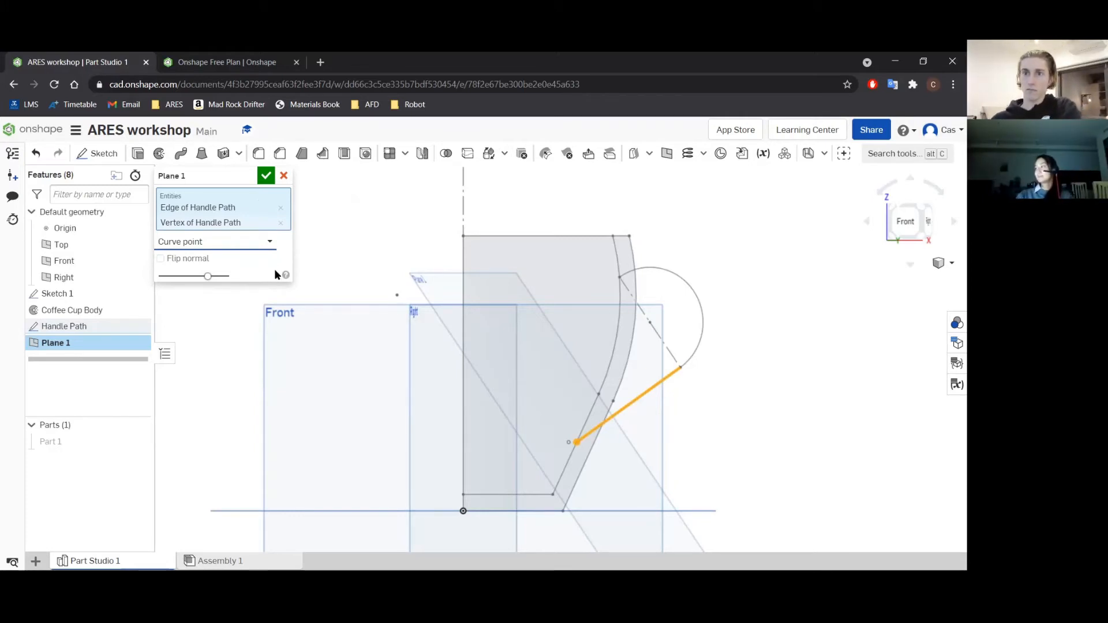
pyautogui.click(265, 176)
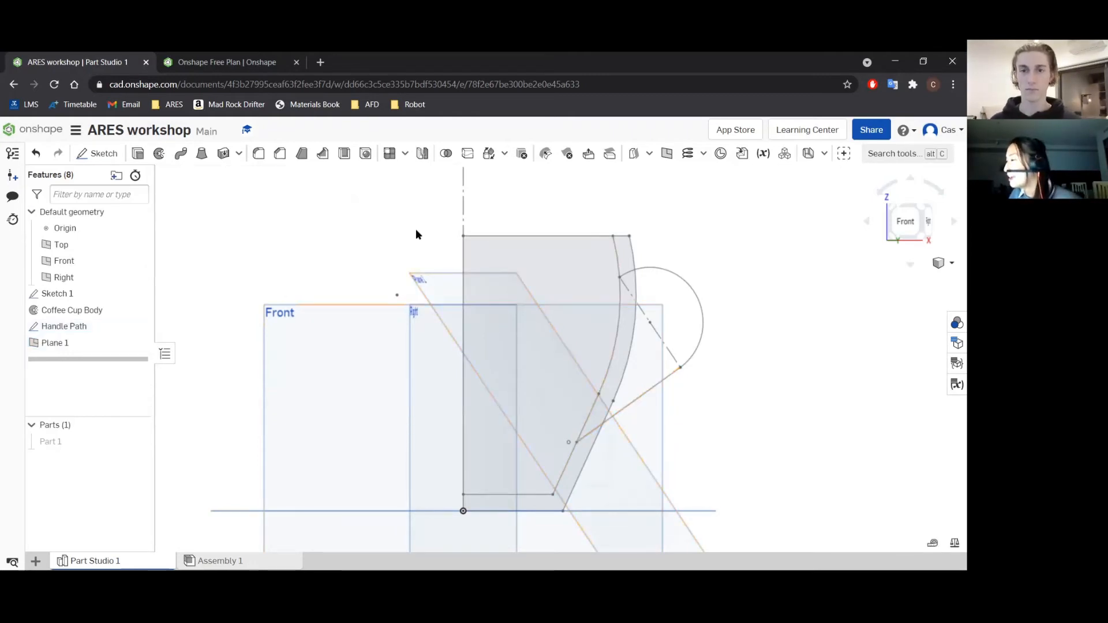
# View the handle plane straight on, rotated so the cup profile runs vertically, and look closely at the area around the origin.
pyautogui.click(424, 281)
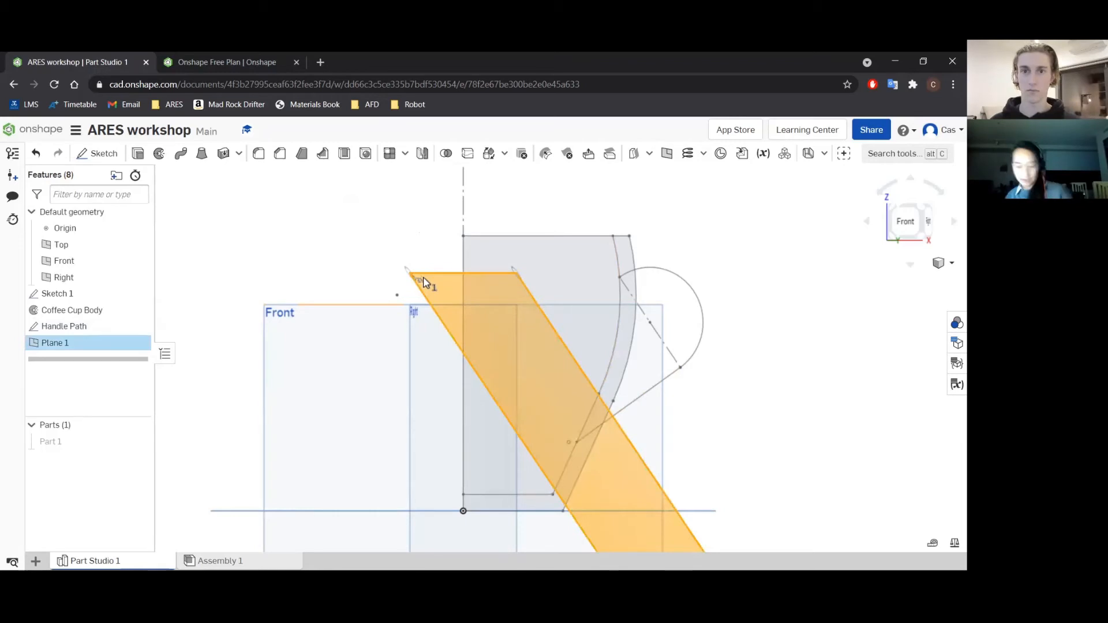
pyautogui.press('n')
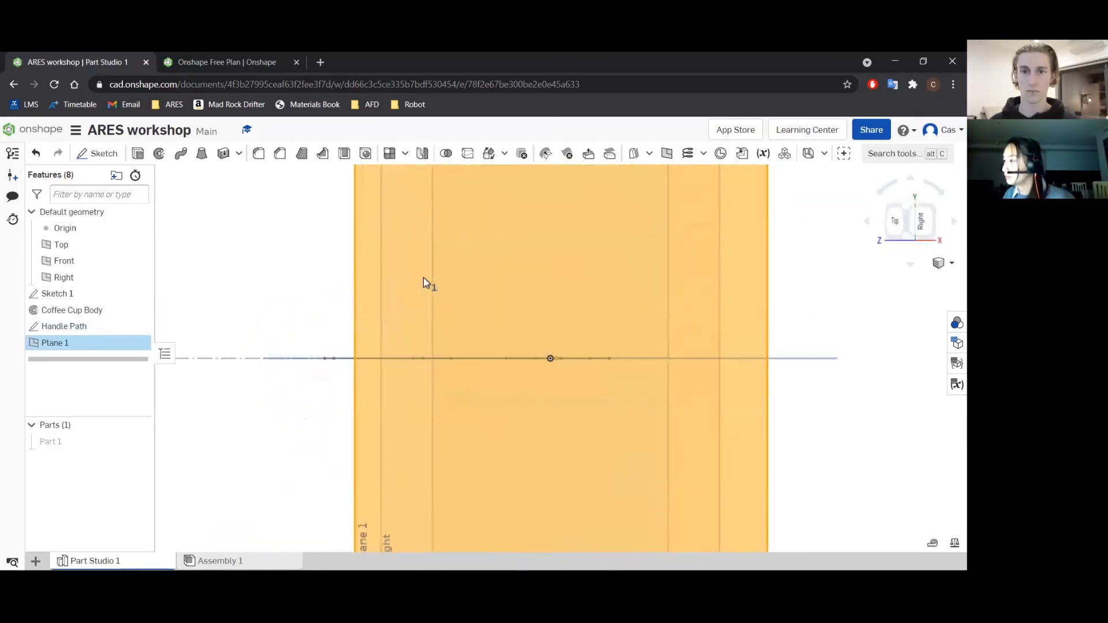
pyautogui.click(939, 193)
pyautogui.click(939, 193)
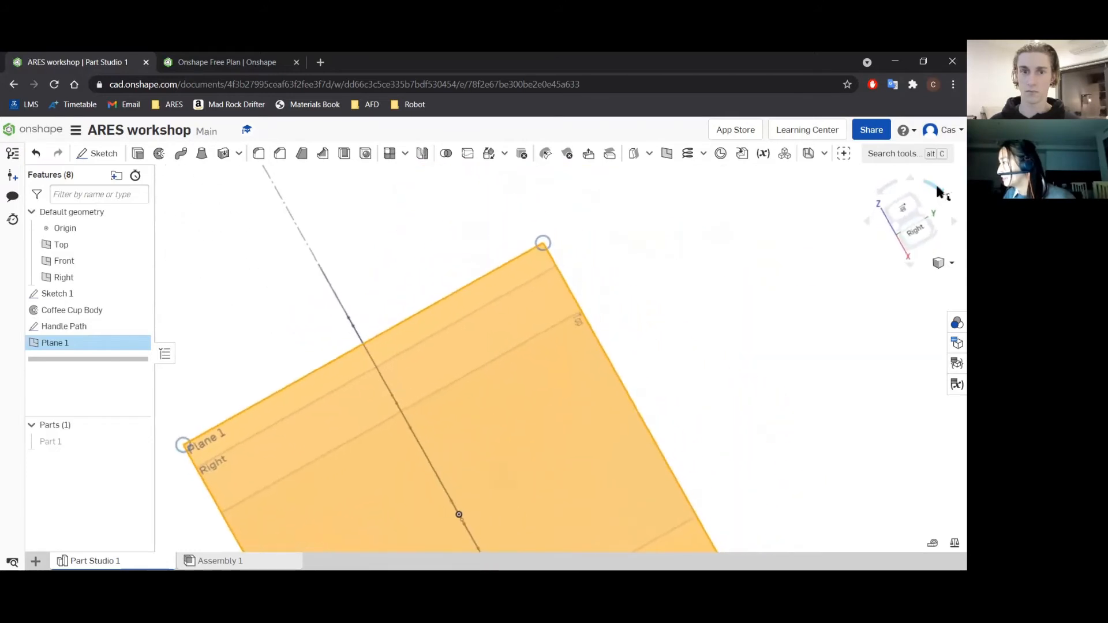
pyautogui.click(939, 193)
pyautogui.moveTo(385, 332); pyautogui.dragTo(427, 182, button='middle')
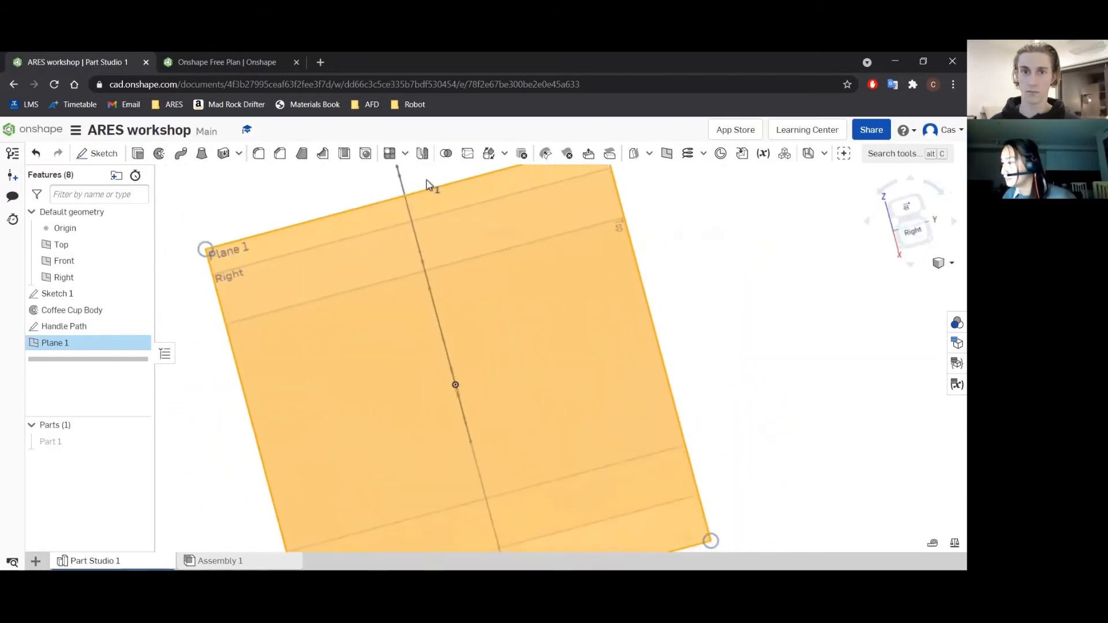
pyautogui.click(939, 194)
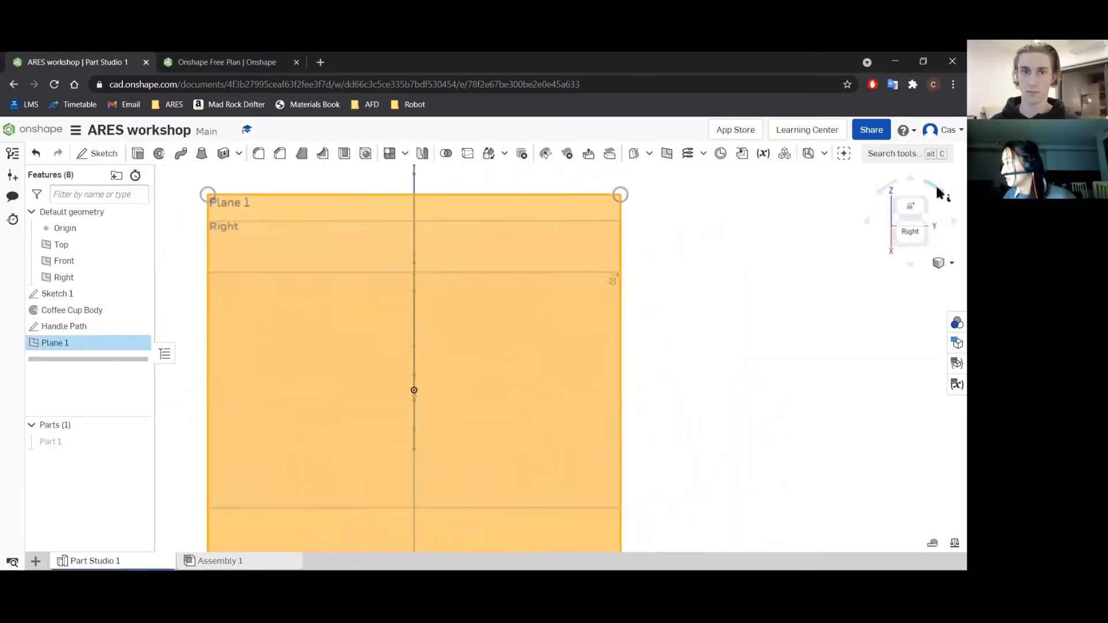
pyautogui.moveTo(563, 277); pyautogui.dragTo(617, 245, button='middle')
pyautogui.scroll(-3, 549, 322)
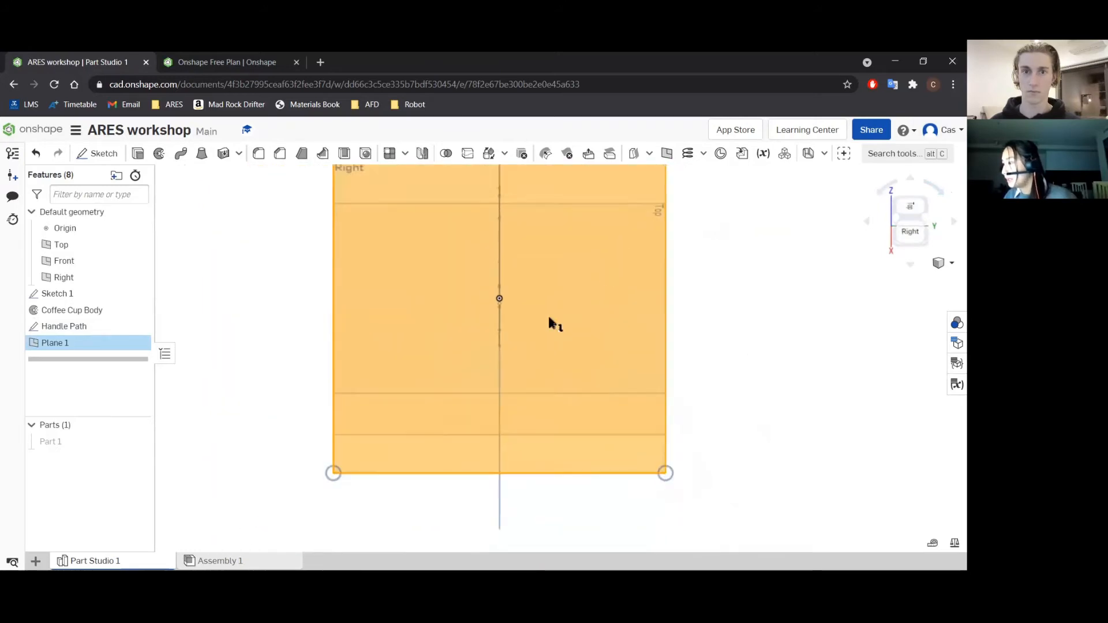
pyautogui.scroll(3, 531, 321)
pyautogui.moveTo(514, 309); pyautogui.dragTo(540, 336, button='middle')
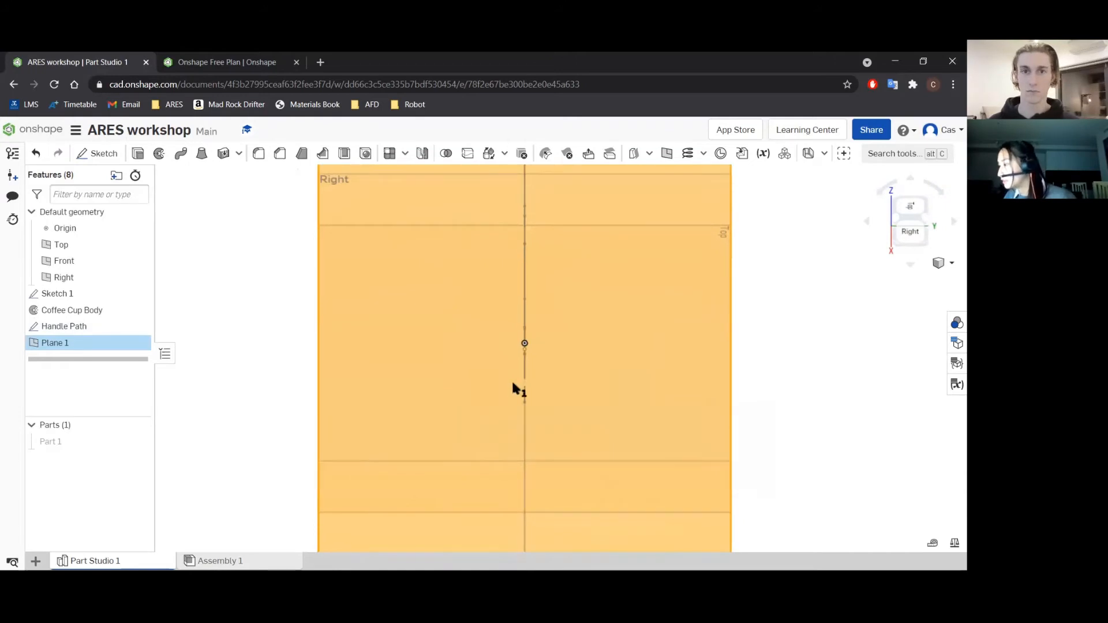
pyautogui.scroll(3, 527, 390)
pyautogui.scroll(2, 525, 384)
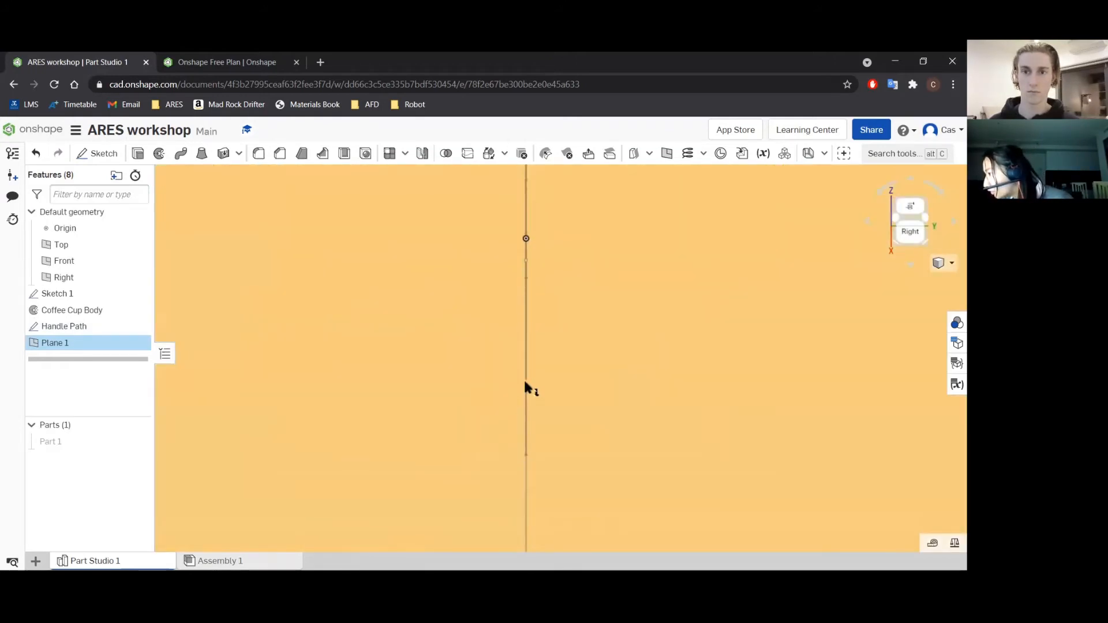
# Identify the slanted handle line's lower endpoint among the overlapping sketch points by comparing the straight-on view with an angled view.
pyautogui.click(526, 383)
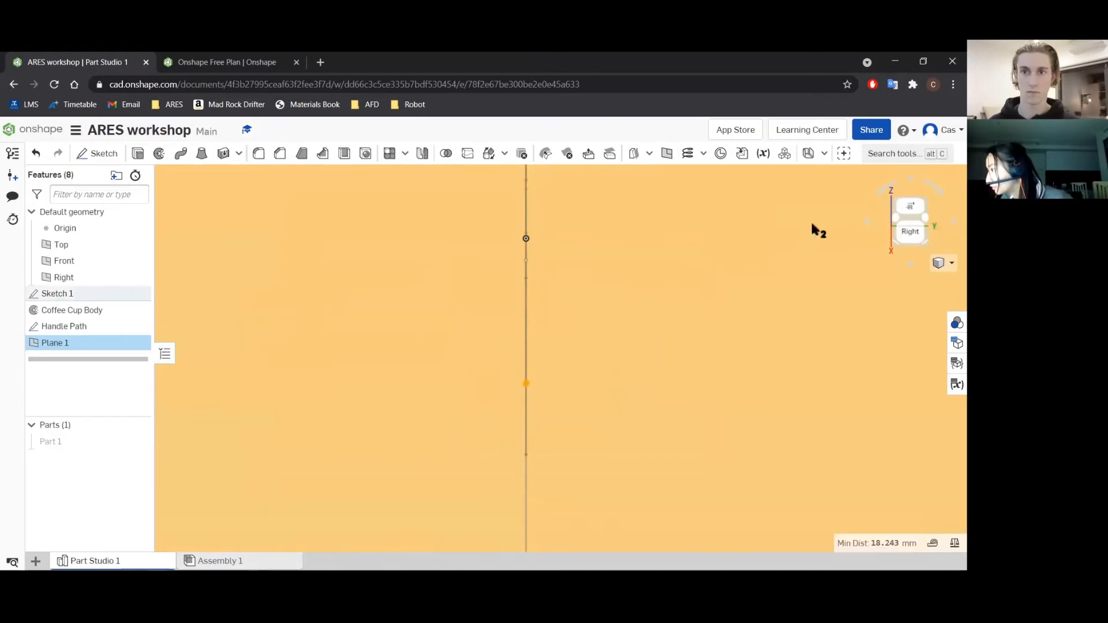
pyautogui.click(869, 225)
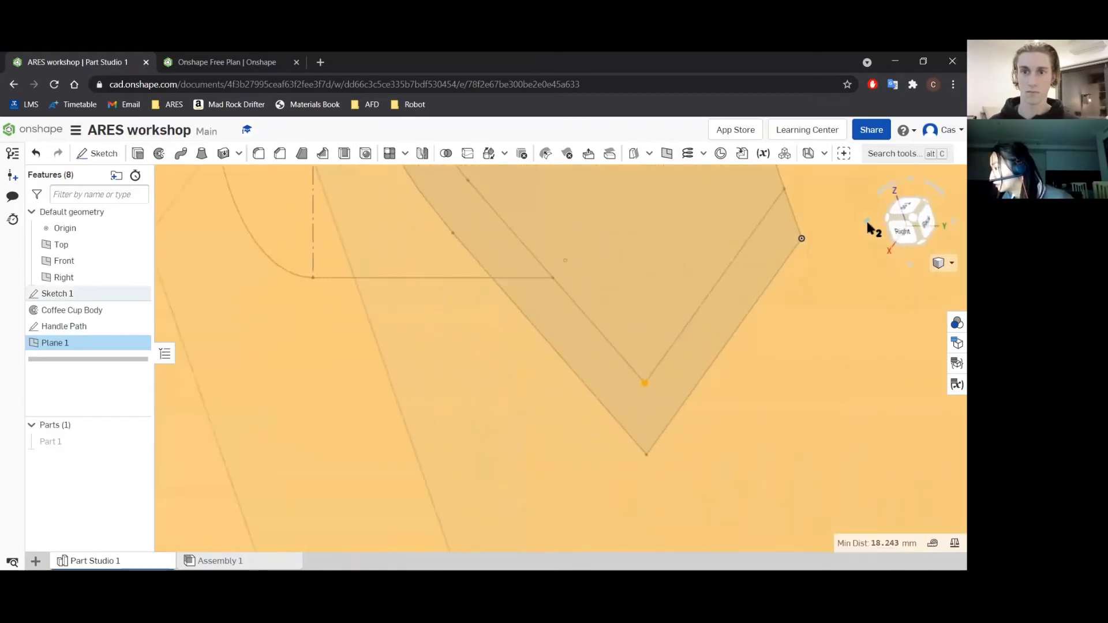
pyautogui.click(552, 277)
pyautogui.click(948, 227)
pyautogui.click(948, 225)
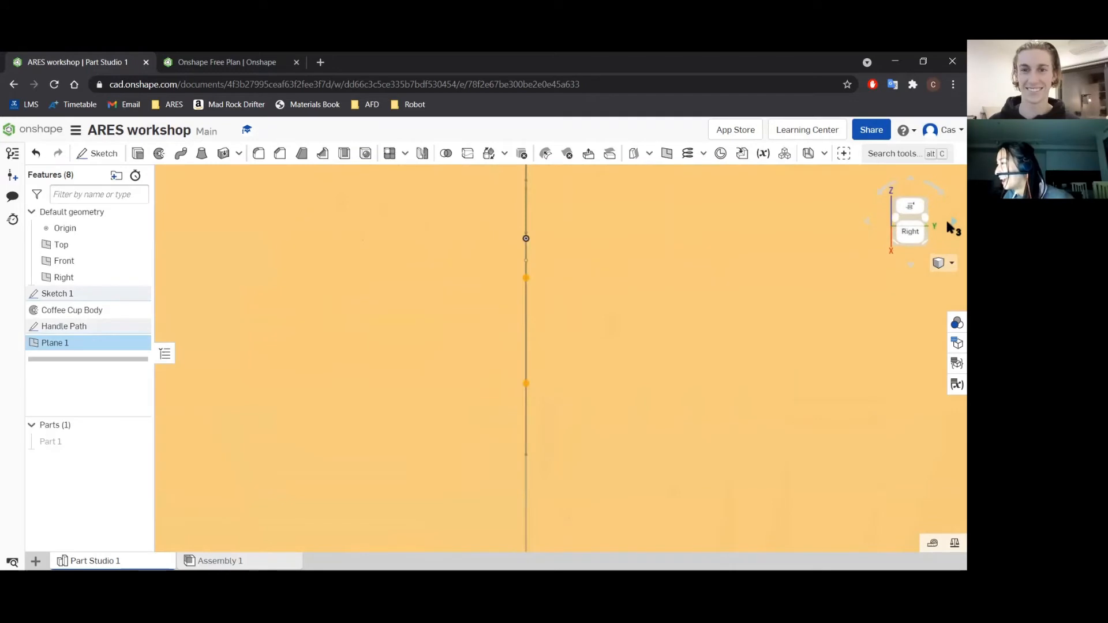
pyautogui.click(526, 278)
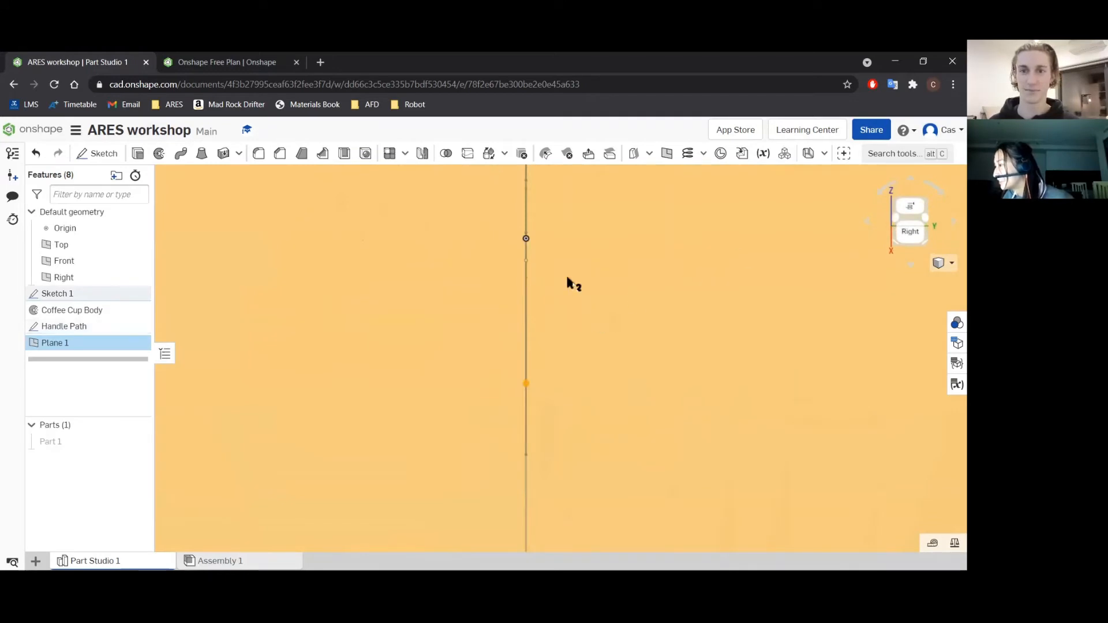
pyautogui.click(591, 278)
pyautogui.click(573, 285)
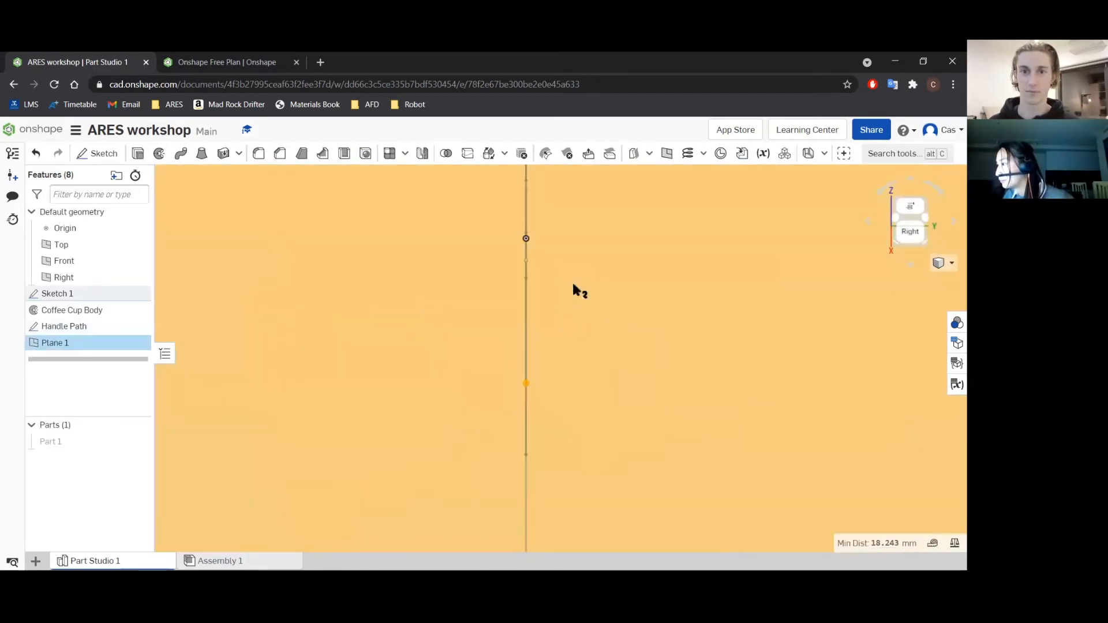
# Start a sketch on the handle plane and draw an ellipse about 7.3 by 4.9 mm centred on the slanted handle line's lower endpoint.
pyautogui.click(97, 153)
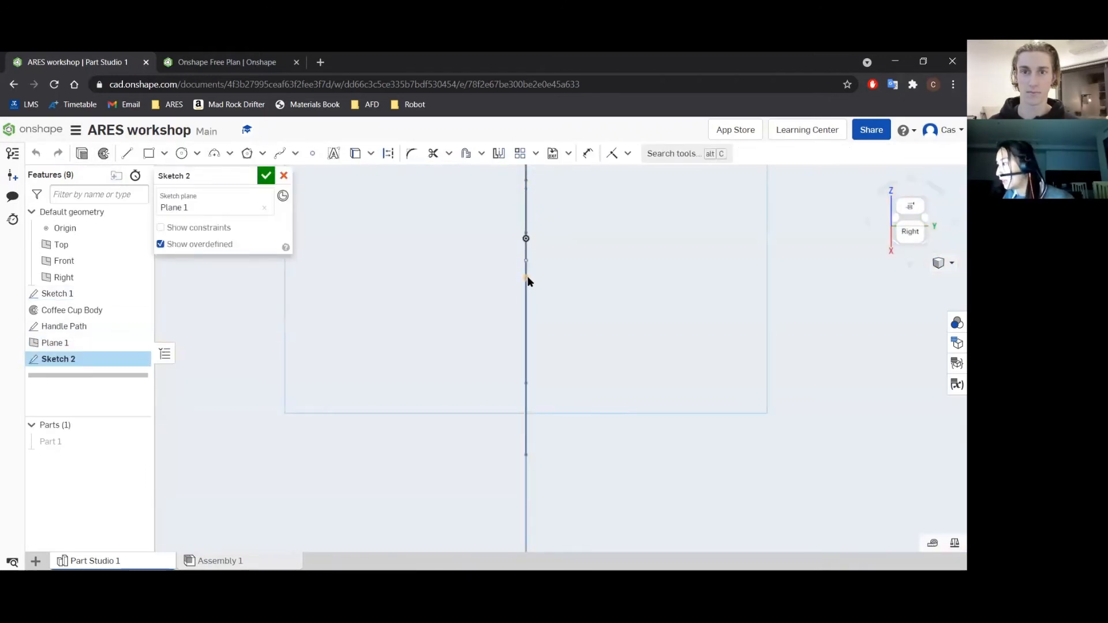
pyautogui.click(180, 154)
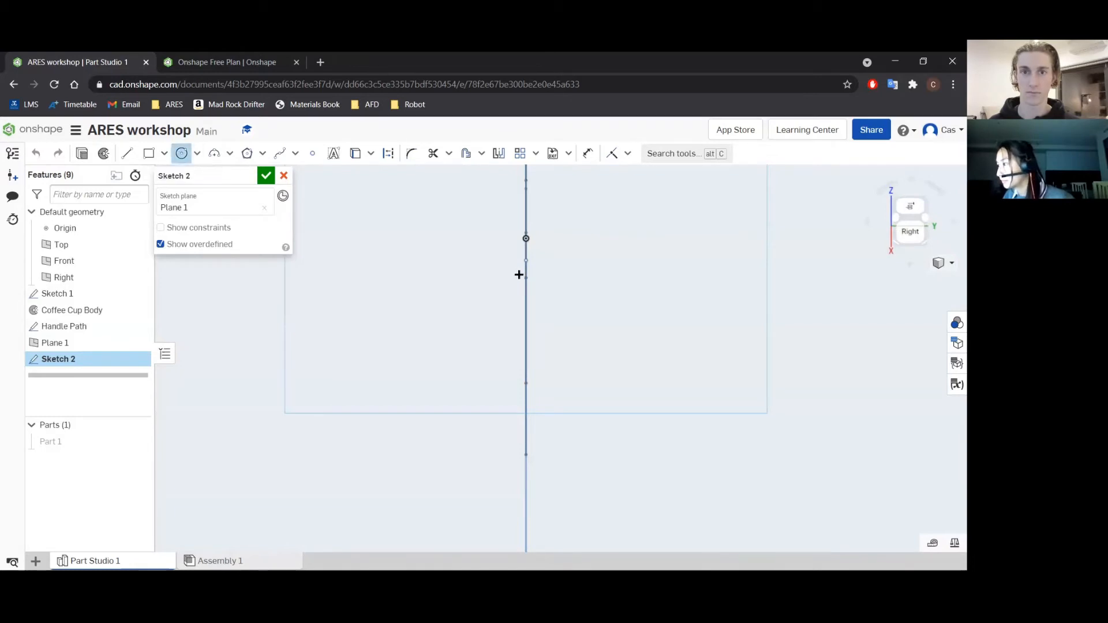
pyautogui.click(198, 155)
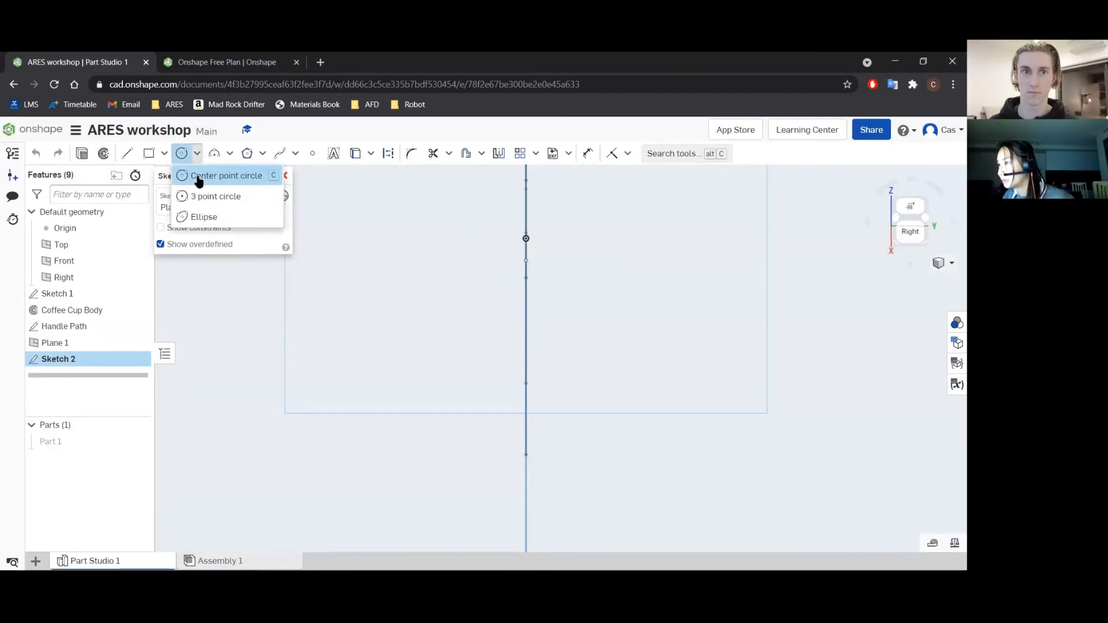
pyautogui.click(208, 217)
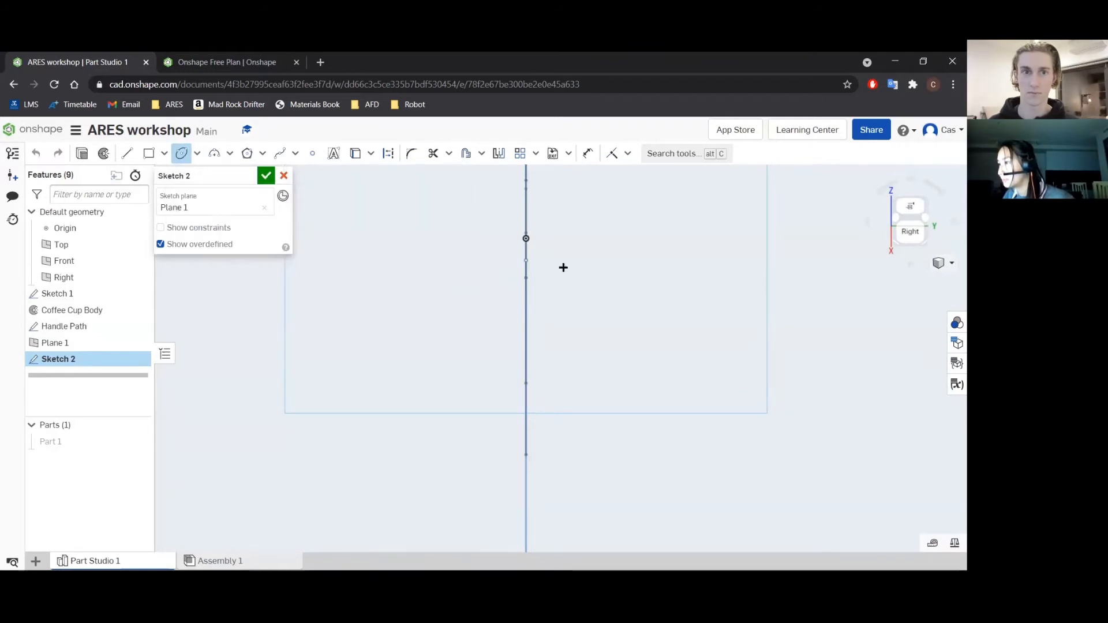
pyautogui.click(525, 278)
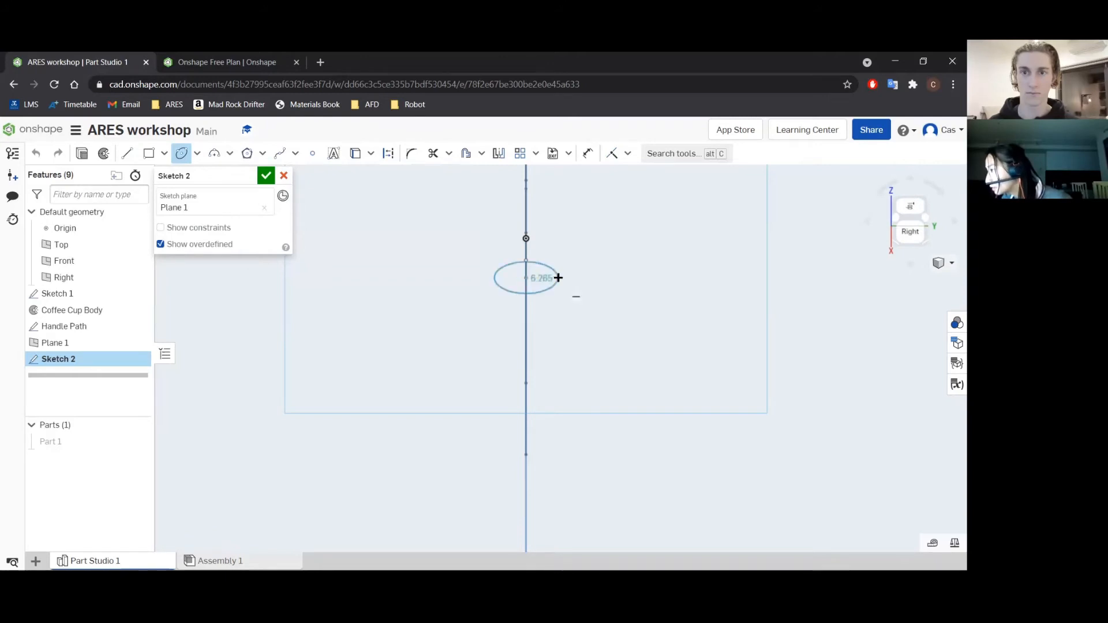
pyautogui.click(562, 278)
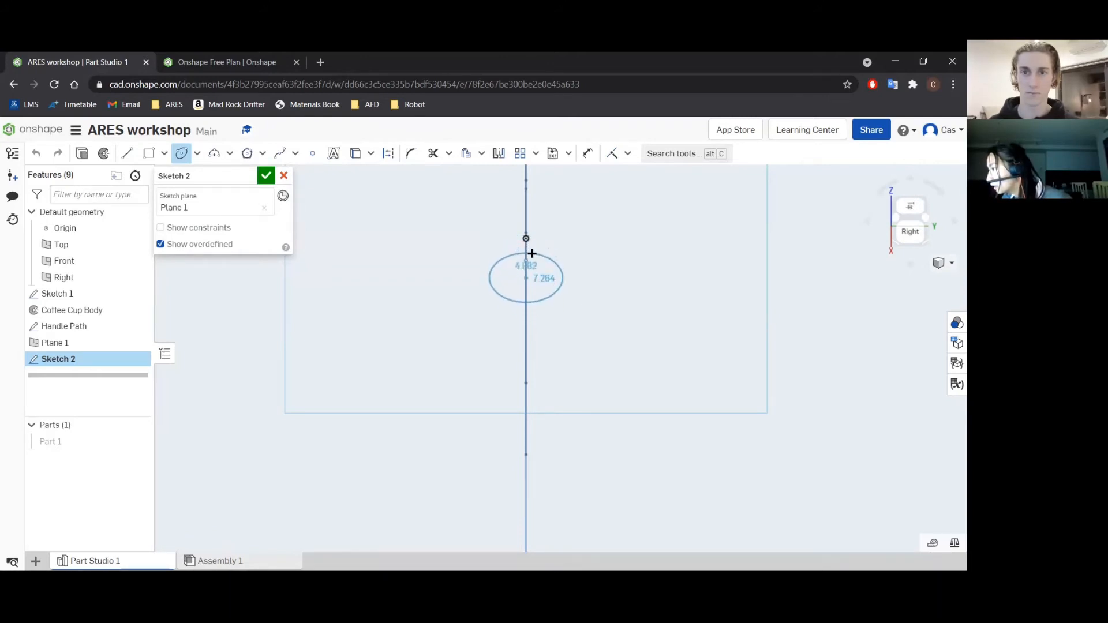
pyautogui.click(531, 254)
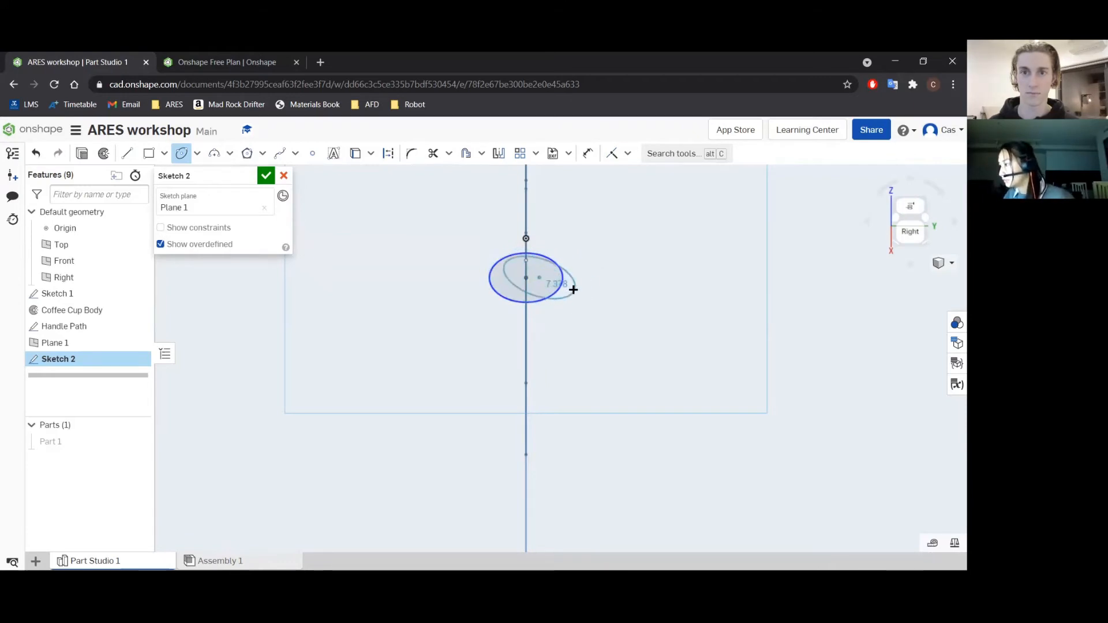
# Leave the Ellipse tool, try to delete the drawn ellipse, and undo its creation.
pyautogui.press('Escape')
pyautogui.click(541, 281)
pyautogui.press('Delete')
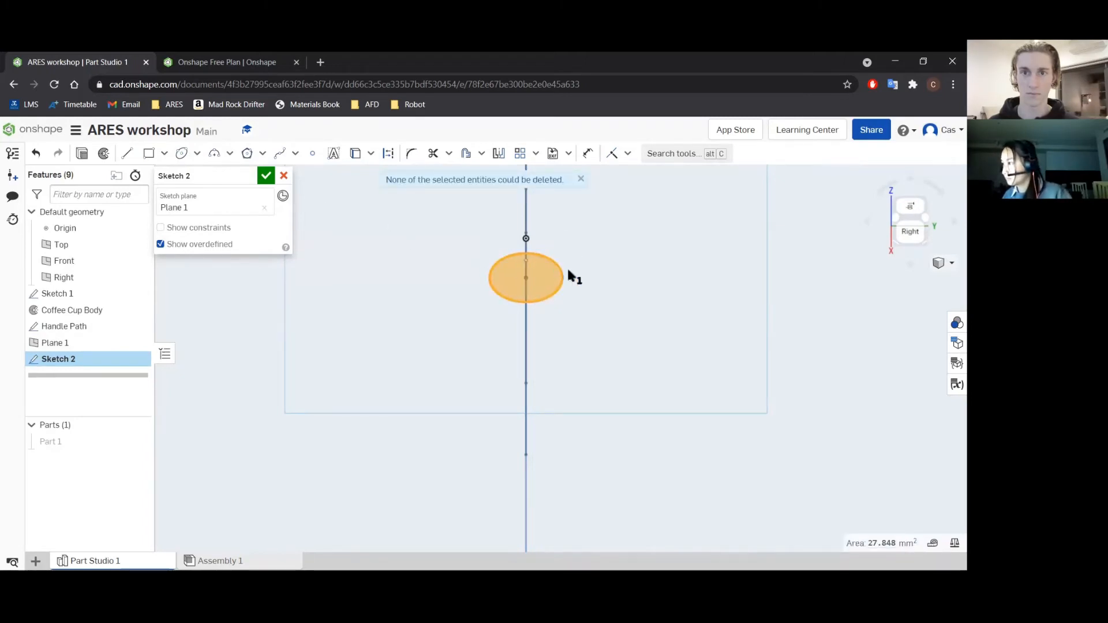
pyautogui.click(586, 281)
pyautogui.click(664, 314)
pyautogui.click(553, 263)
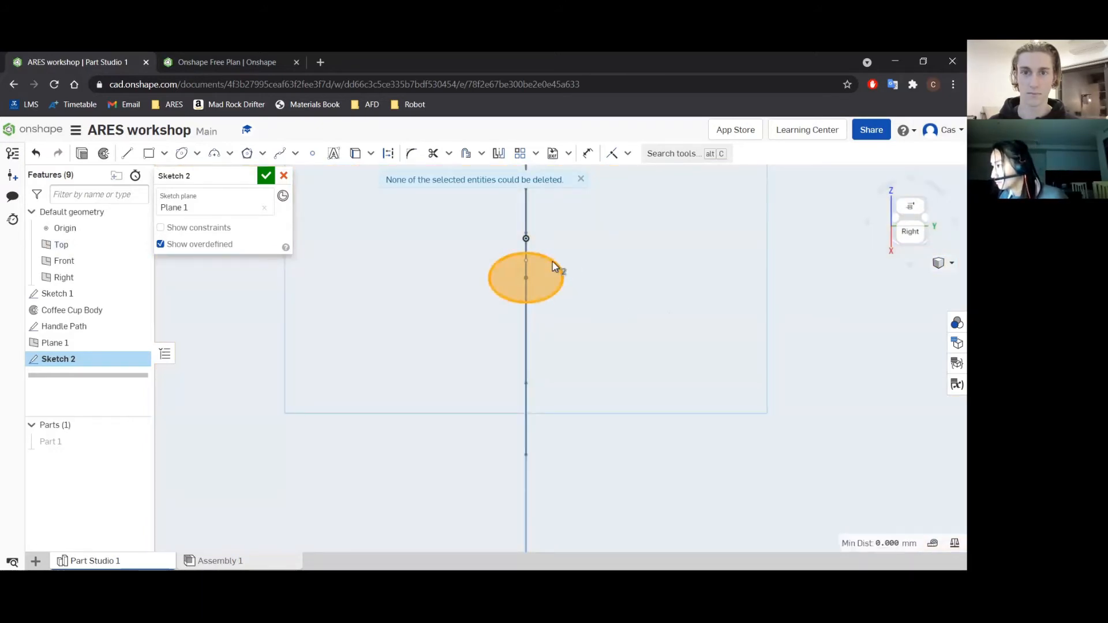
pyautogui.click(579, 179)
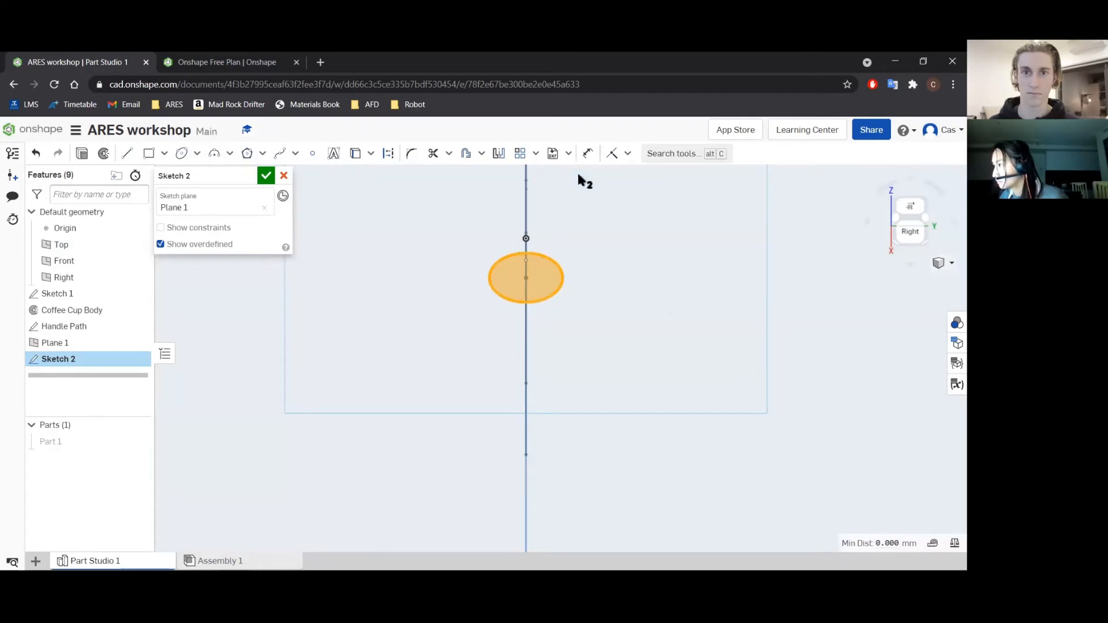
pyautogui.click(654, 249)
pyautogui.click(667, 248)
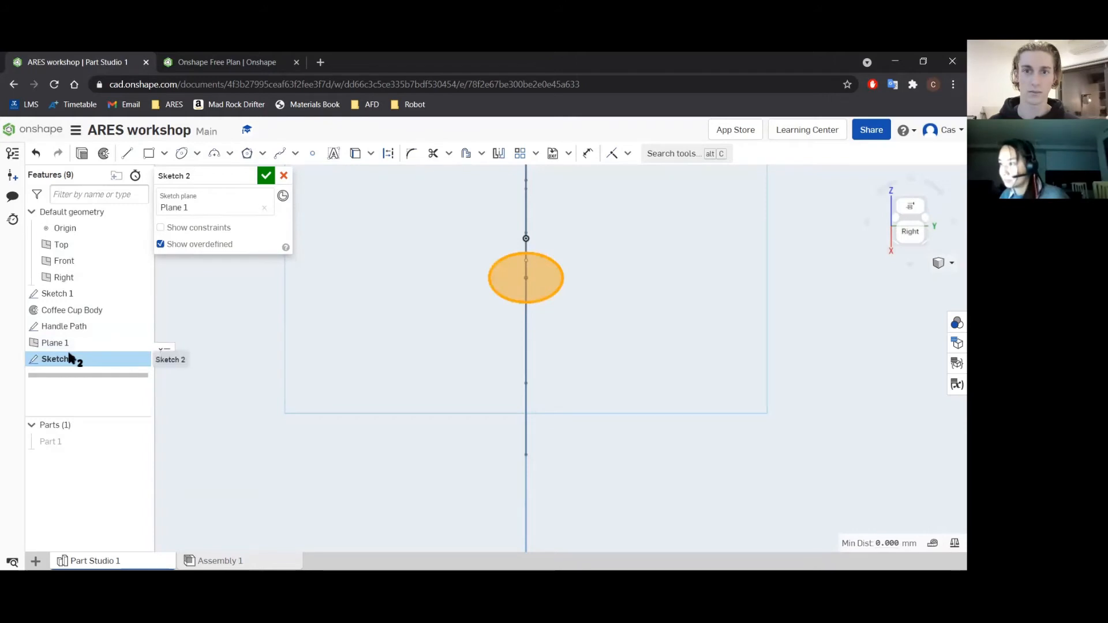
pyautogui.hotkey('ctrl', 'z')
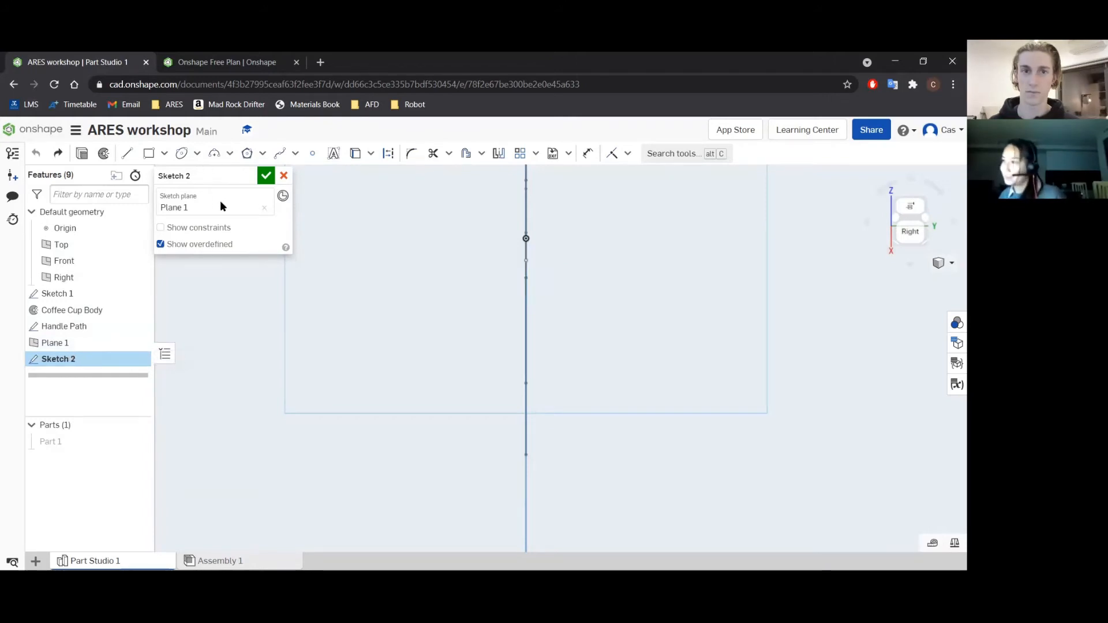
# Draw an ellipse centred on the slanted handle line's lower endpoint, setting its width to 14 mm and its height to 10 mm.
pyautogui.click(183, 156)
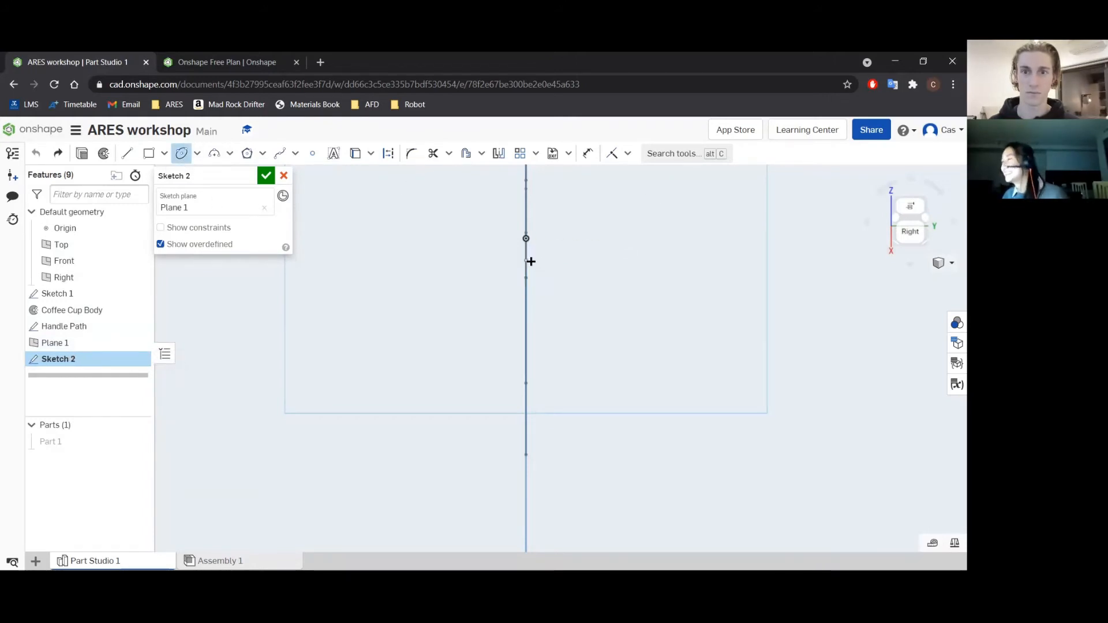
pyautogui.click(564, 277)
pyautogui.click(542, 238)
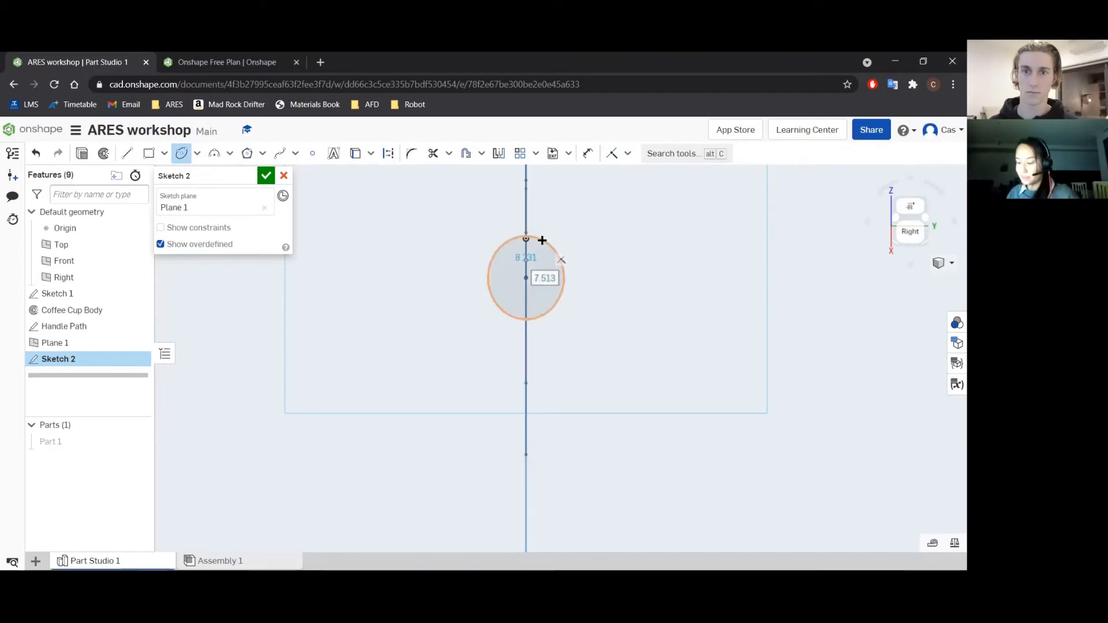
pyautogui.write('14')
pyautogui.press('Return')
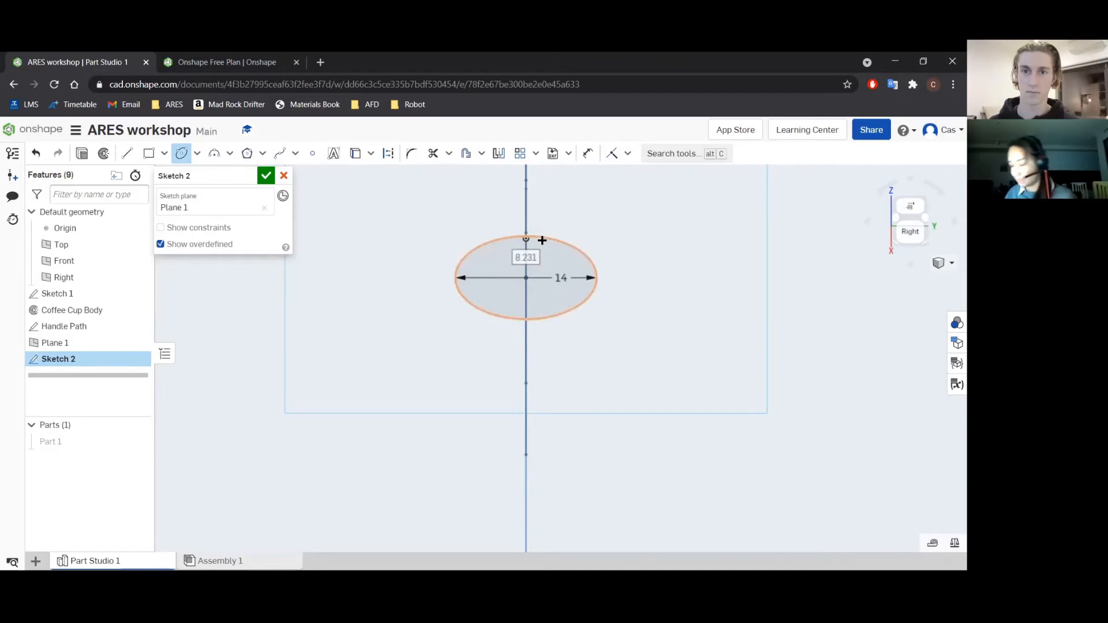
pyautogui.write('10')
pyautogui.press('Return')
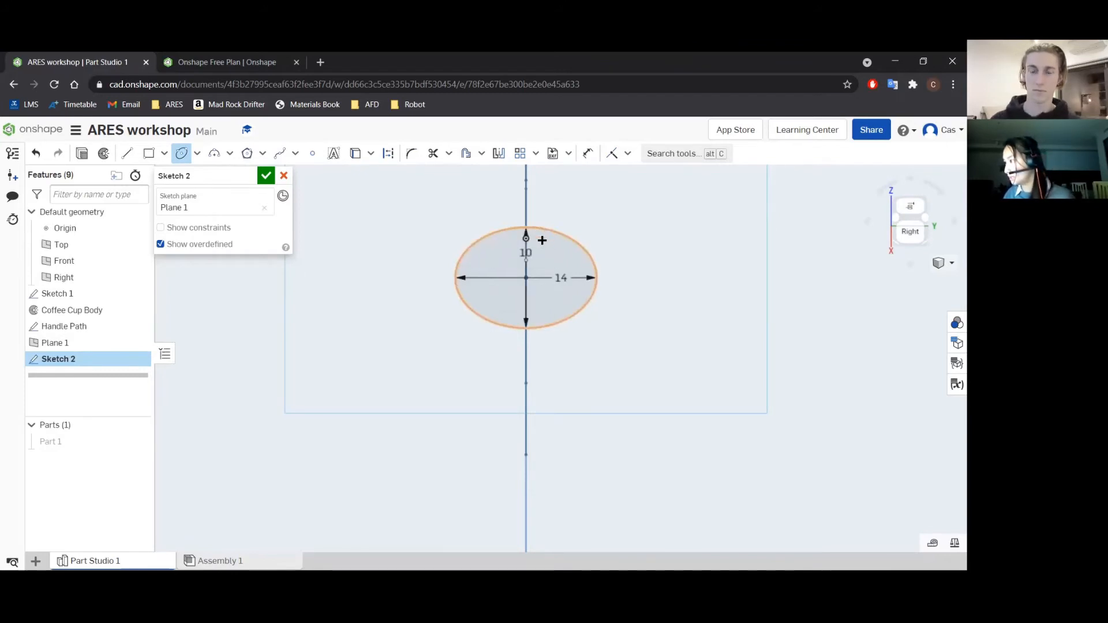
# Examine how the ellipse sits at the end of the handle path from the front and from angled views.
pyautogui.scroll(-5, 563, 254)
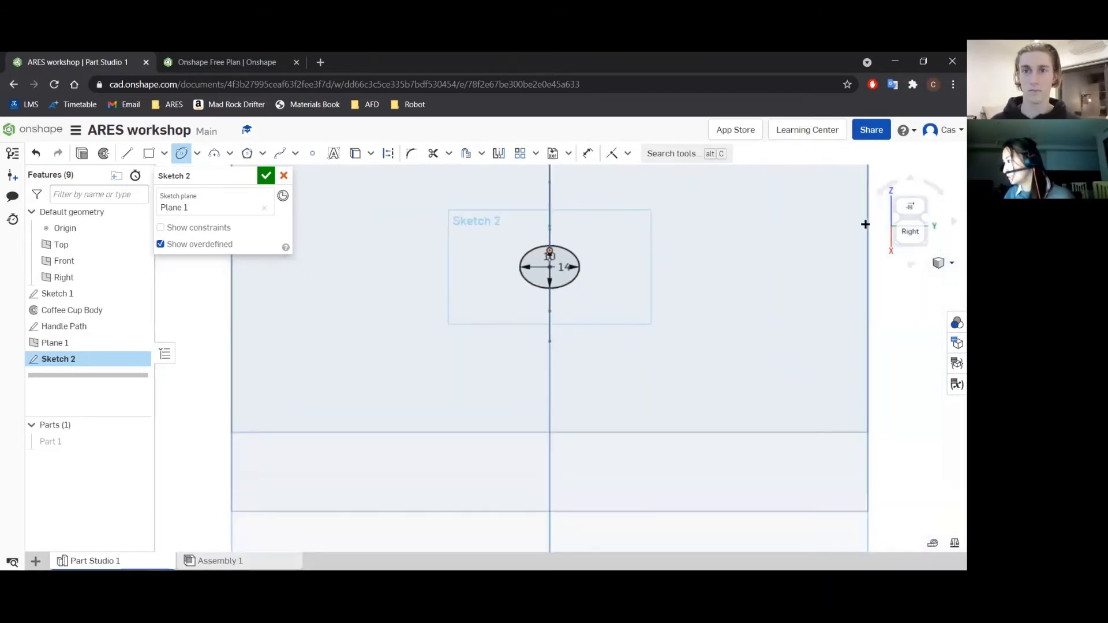
pyautogui.click(954, 221)
pyautogui.click(954, 220)
pyautogui.click(954, 220)
pyautogui.click(954, 221)
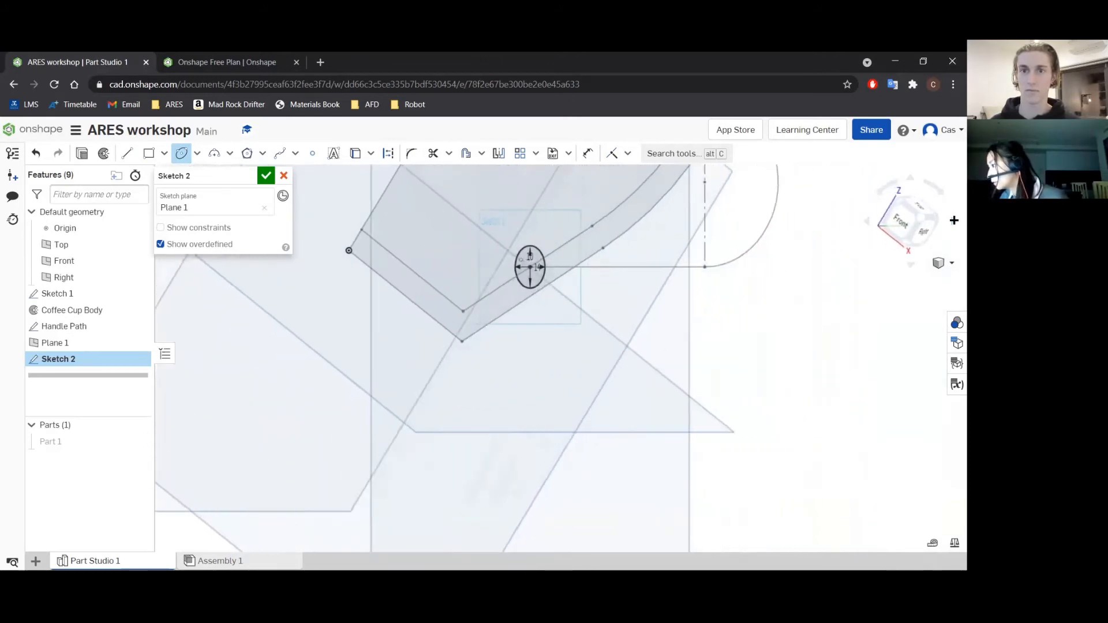
pyautogui.click(954, 220)
pyautogui.click(954, 220)
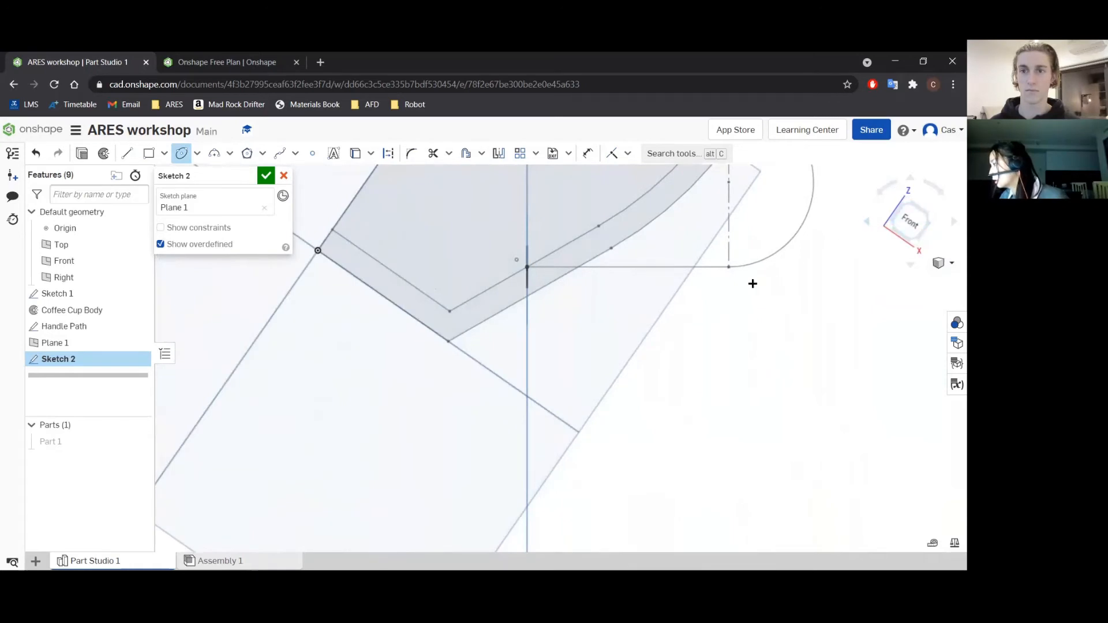
pyautogui.click(867, 224)
pyautogui.click(867, 225)
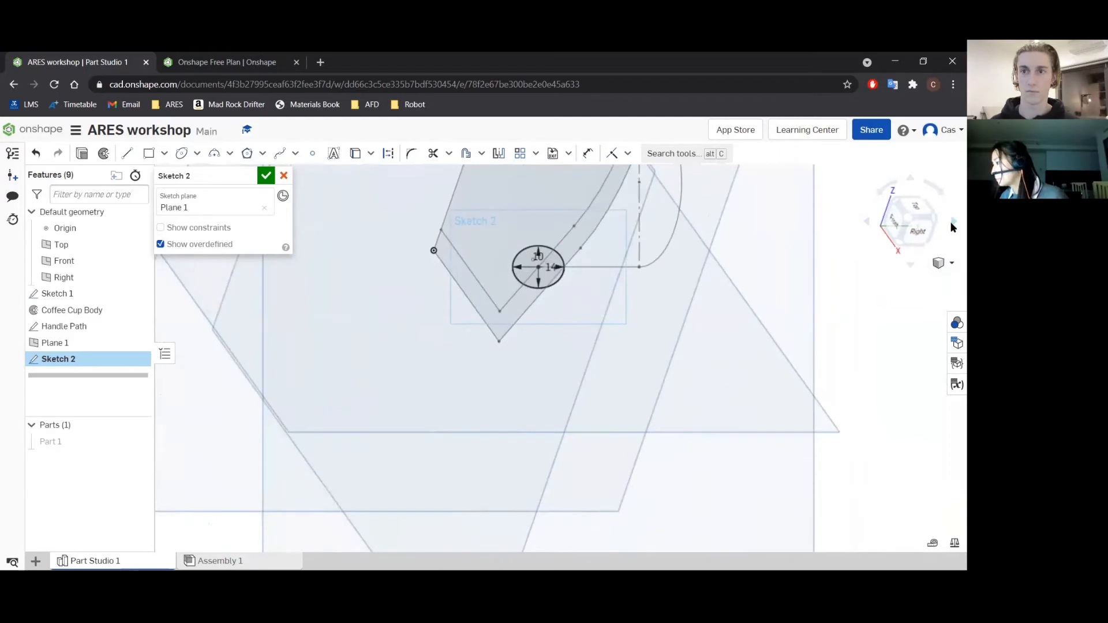
pyautogui.scroll(-3, 793, 303)
pyautogui.scroll(-3, 643, 285)
pyautogui.moveTo(673, 239); pyautogui.dragTo(657, 291, button='middle')
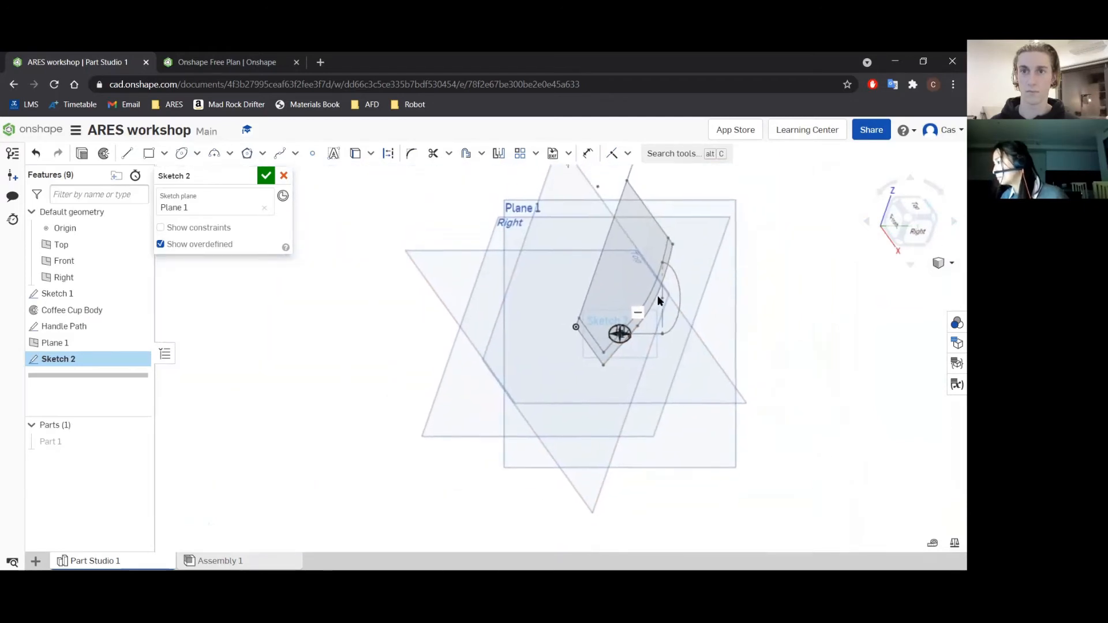
pyautogui.scroll(2, 701, 306)
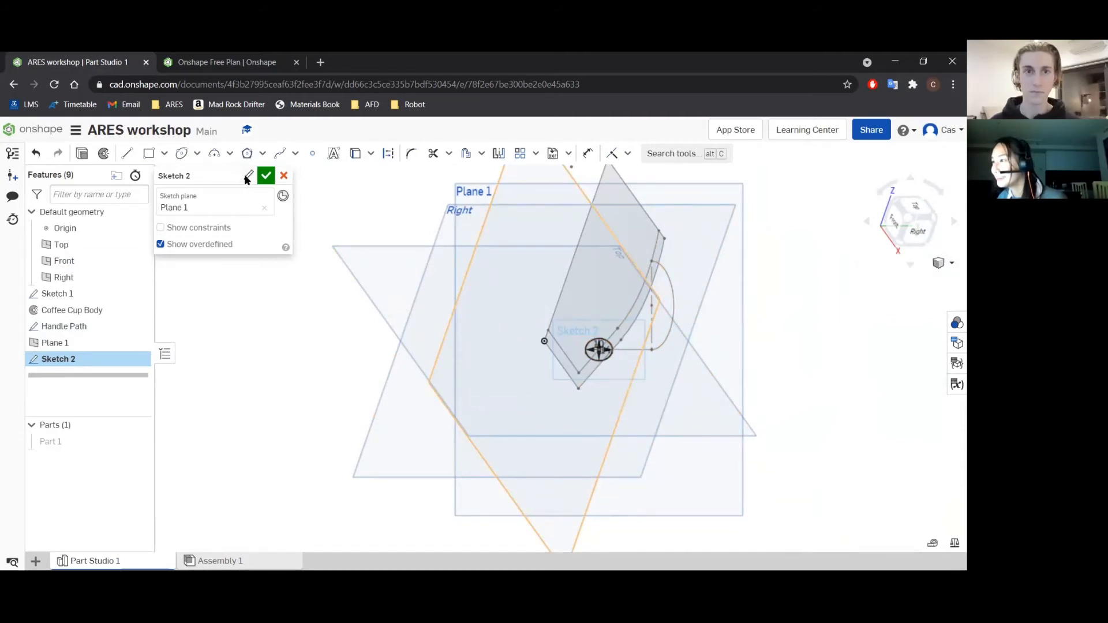
# Rename the ellipse sketch as Handle Profile and finish the sketch.
pyautogui.click(247, 179)
pyautogui.write('s')
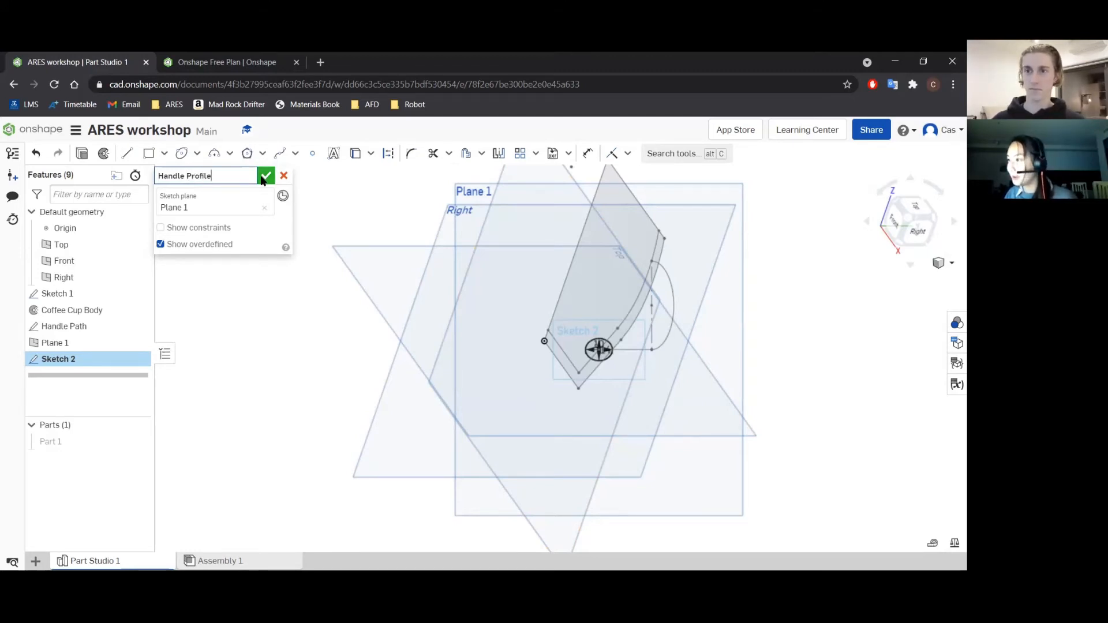
pyautogui.click(265, 176)
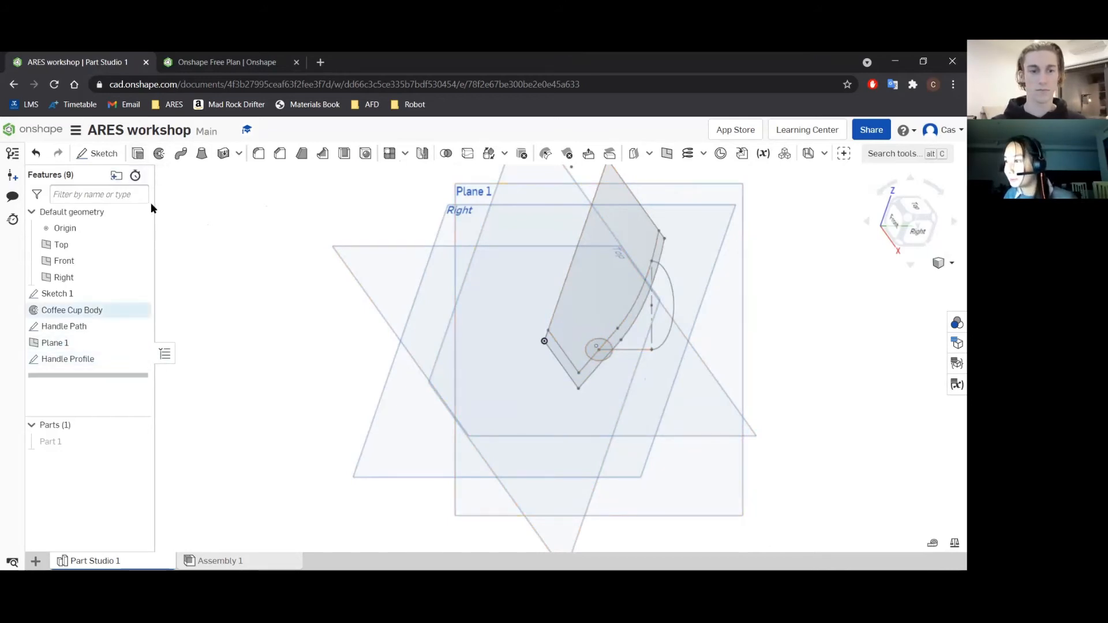
# Sweep the Handle Profile sketch along the Handle Path sketch as a new solid.
pyautogui.click(182, 154)
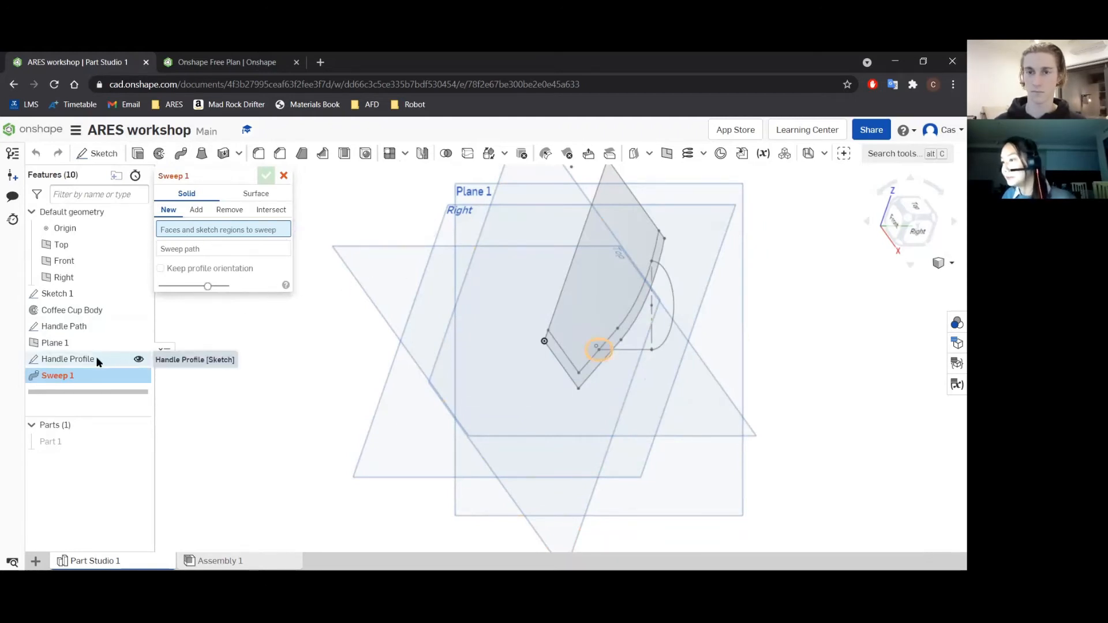
pyautogui.click(81, 361)
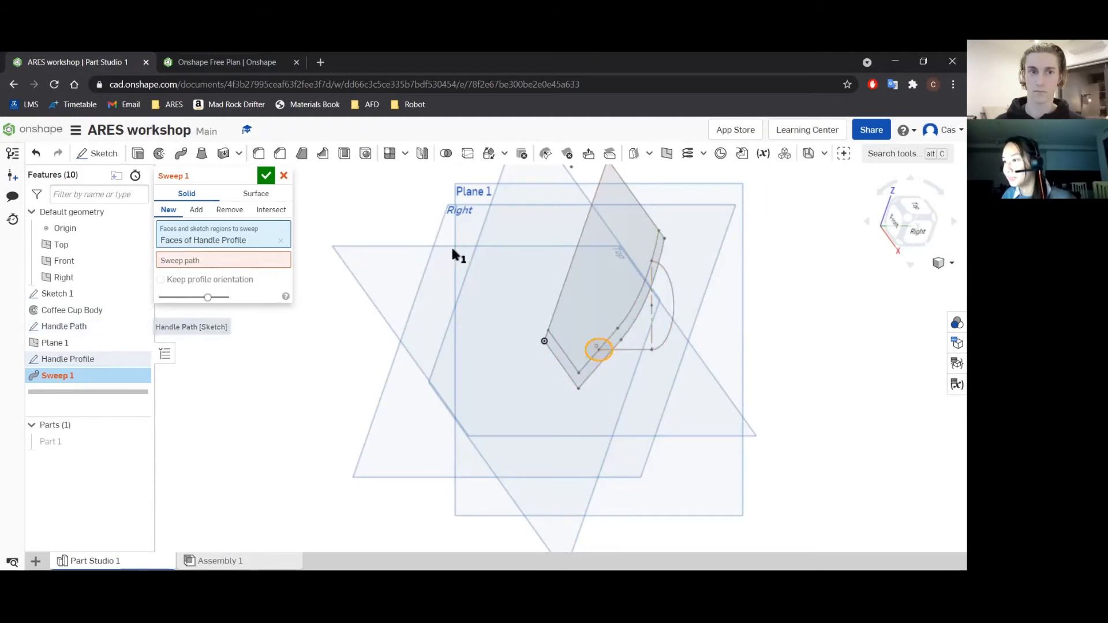
pyautogui.click(181, 259)
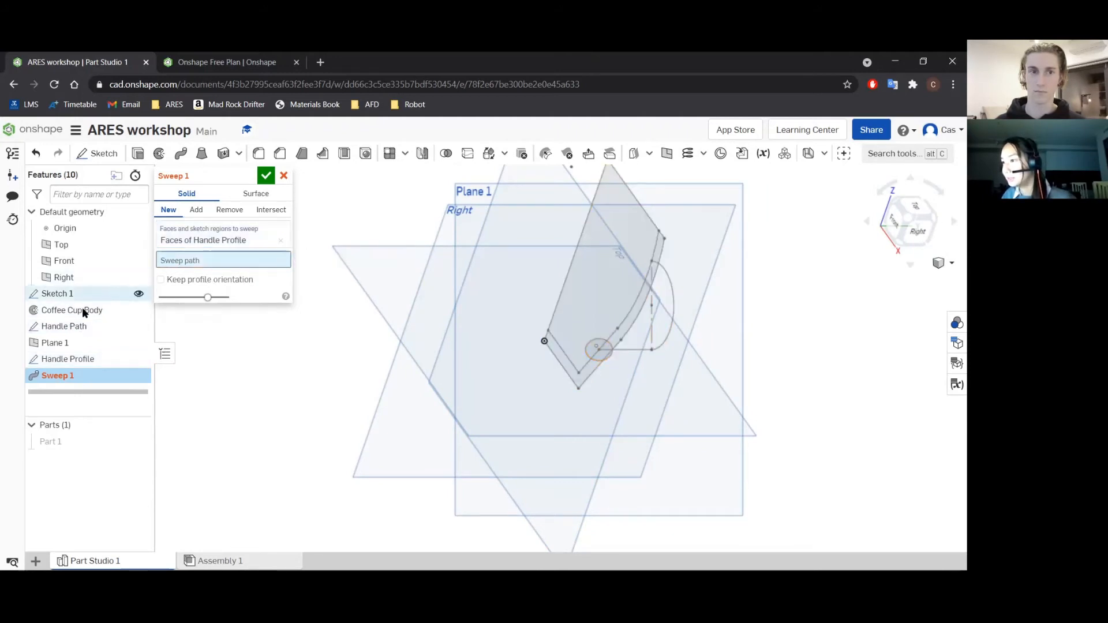
pyautogui.click(74, 326)
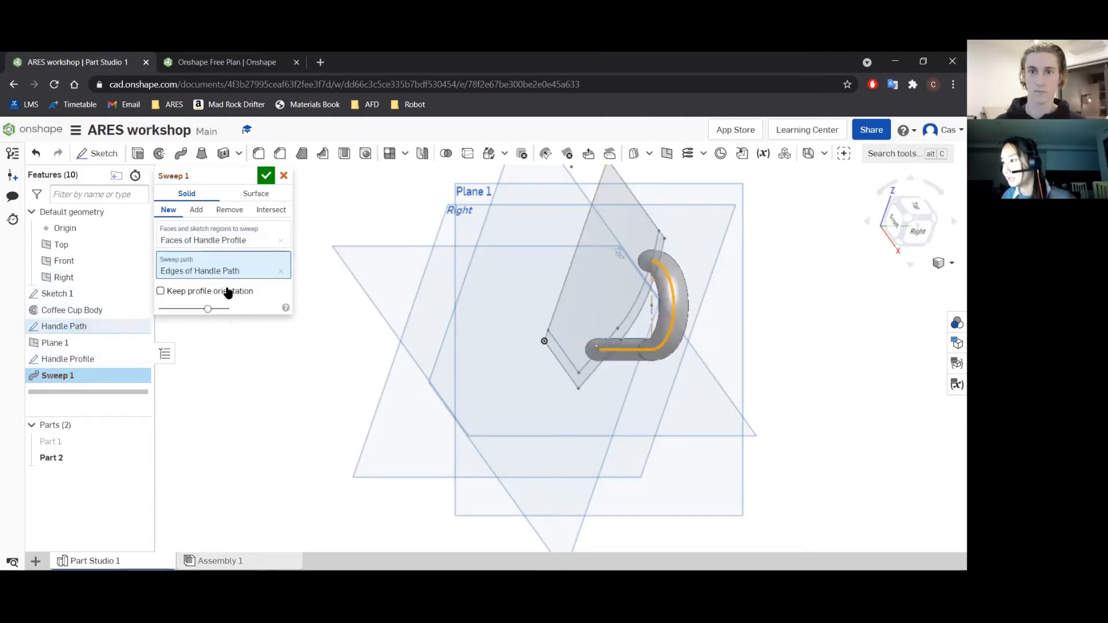
pyautogui.click(265, 176)
# Show the hidden cup body together with the swept handle in the front view.
pyautogui.scroll(-3, 626, 345)
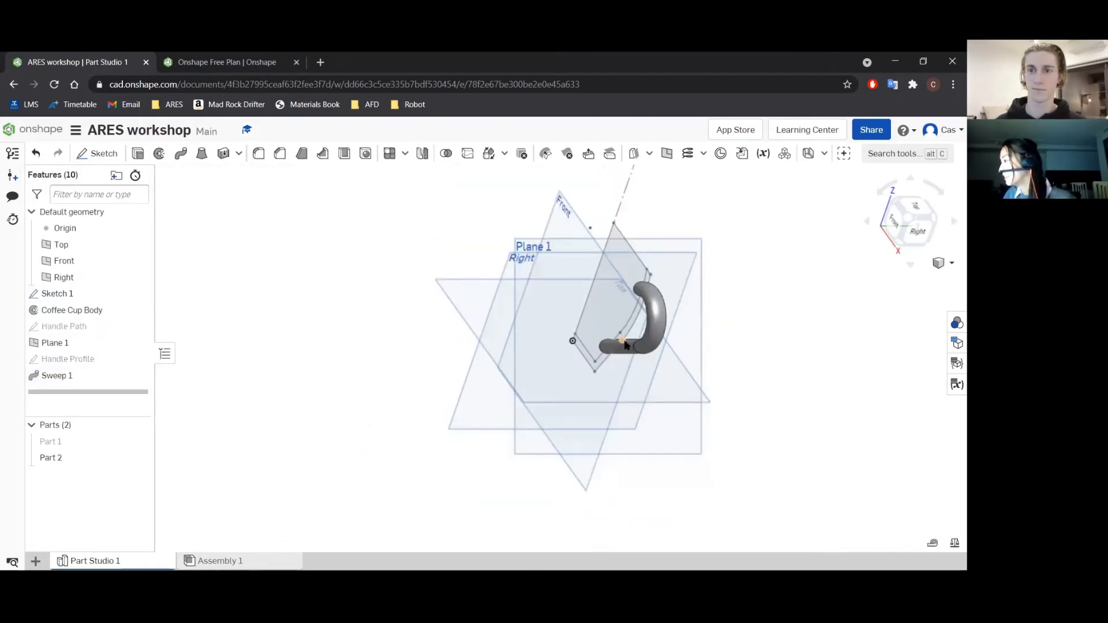
pyautogui.click(896, 226)
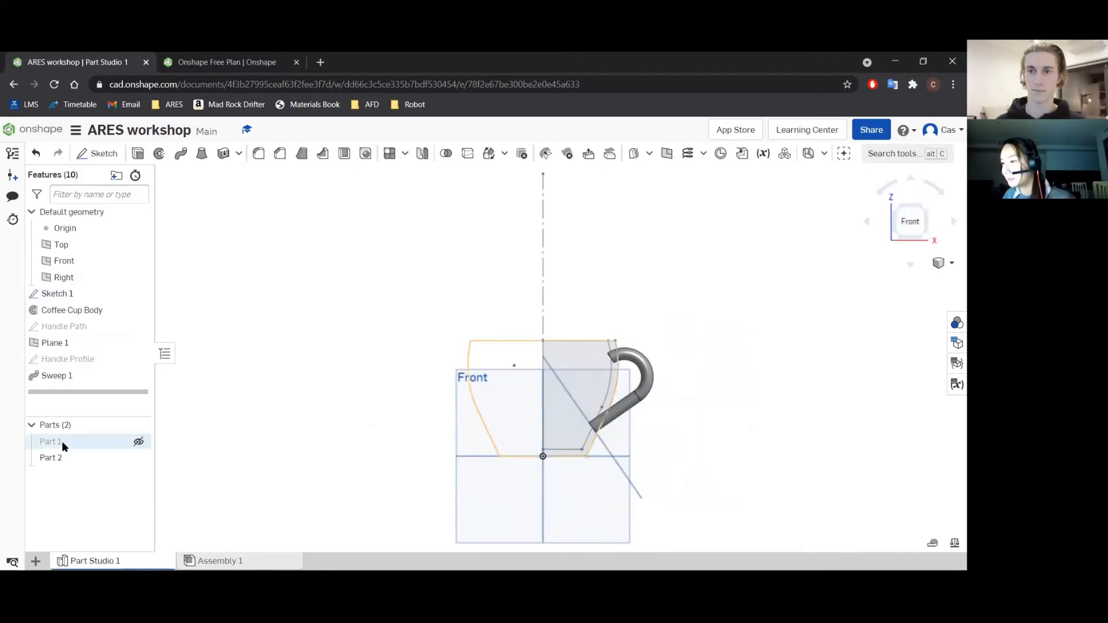
pyautogui.click(139, 443)
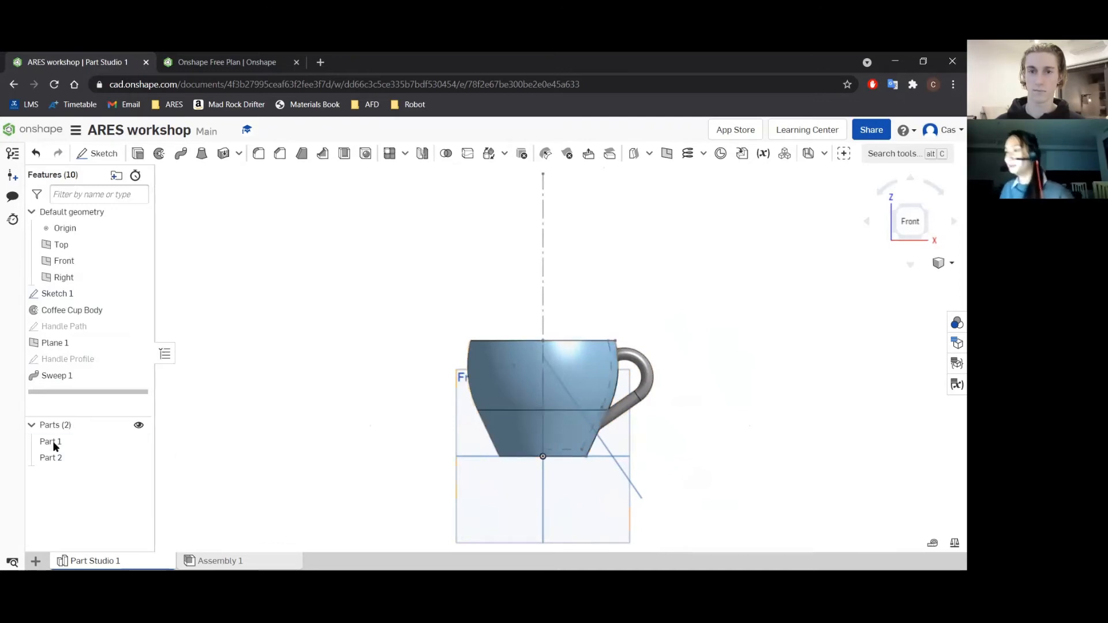
# Change the handle sweep to Add, with the cup body Part 1 as its merge scope, and view the cup from above.
pyautogui.doubleClick(69, 378)
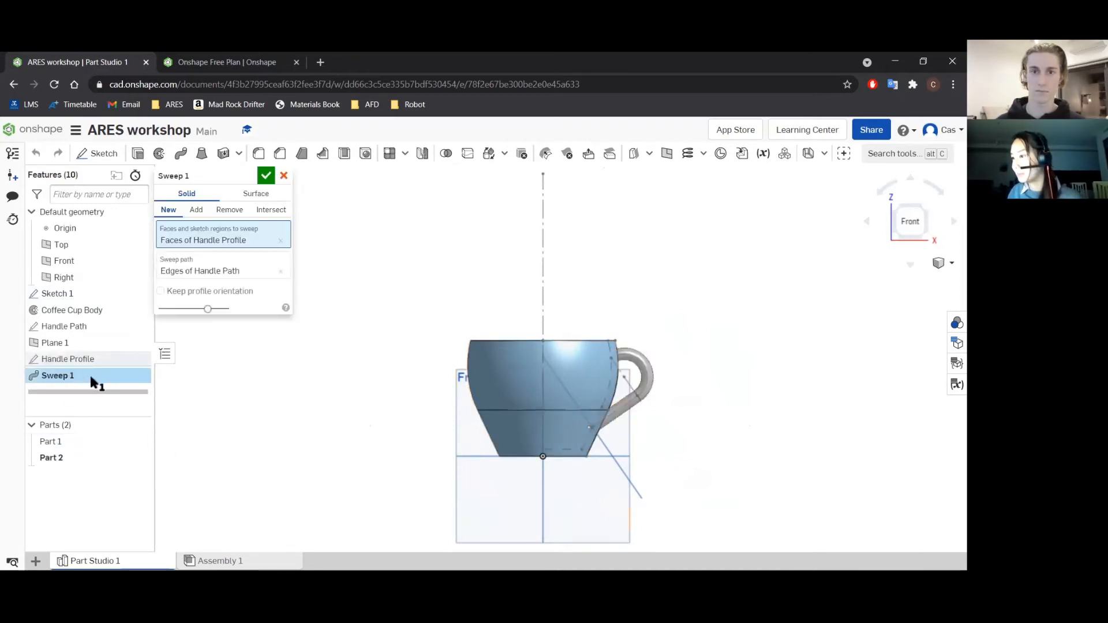
pyautogui.click(196, 210)
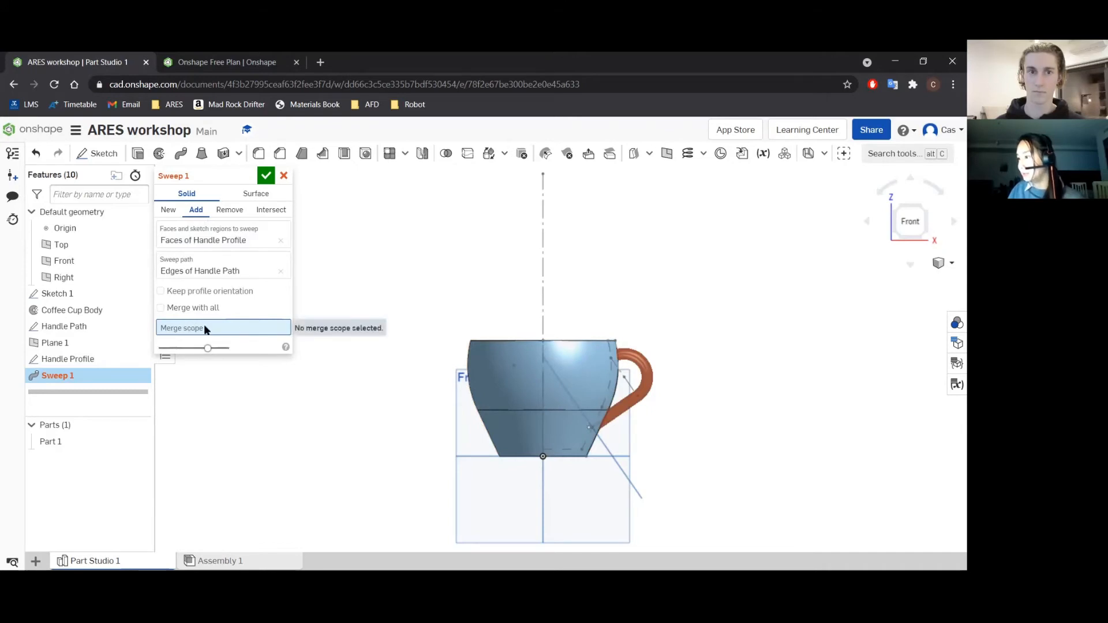
pyautogui.click(62, 443)
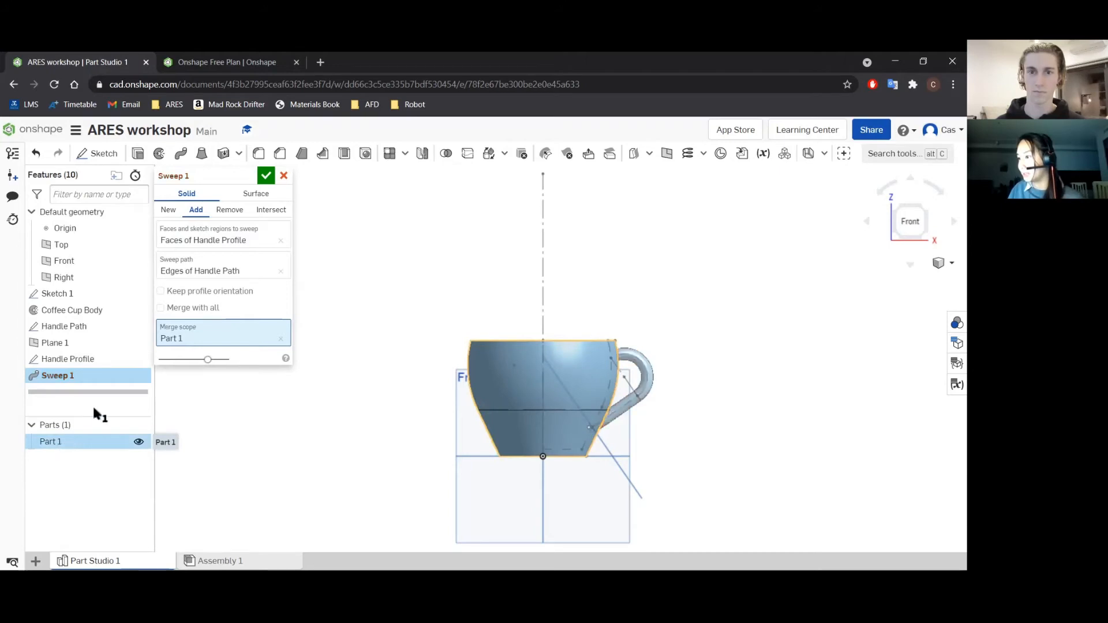
pyautogui.click(266, 176)
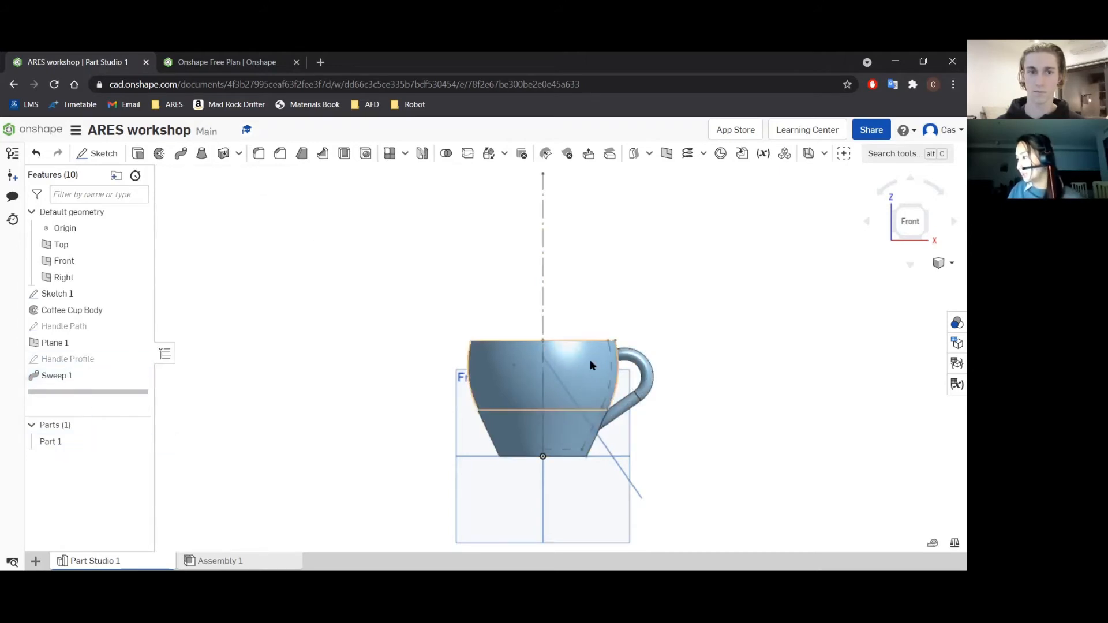
pyautogui.click(911, 265)
pyautogui.click(910, 266)
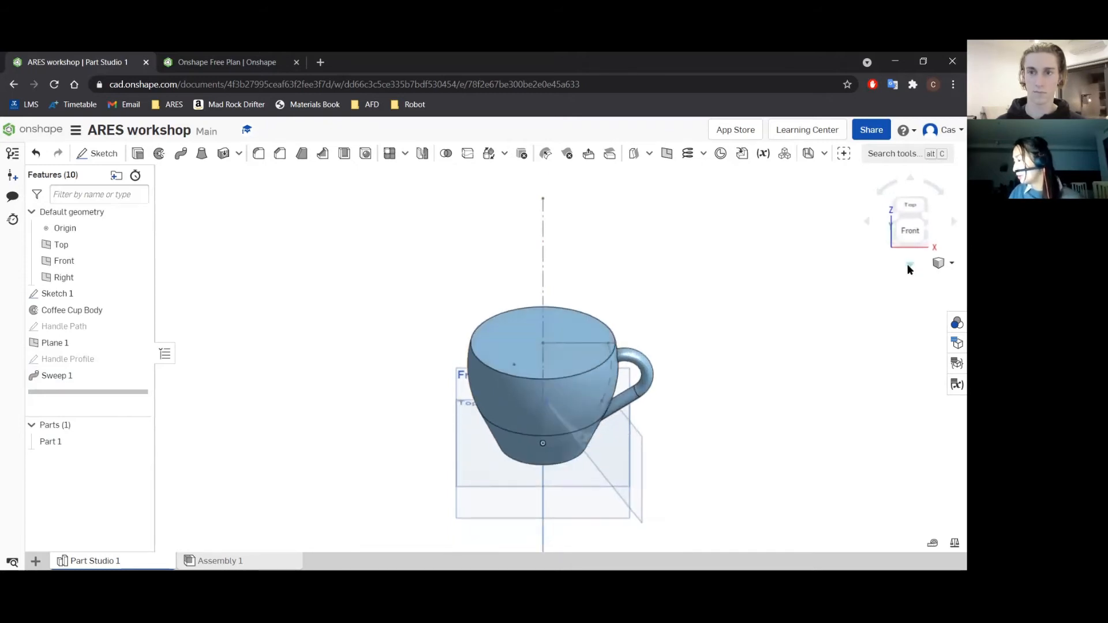
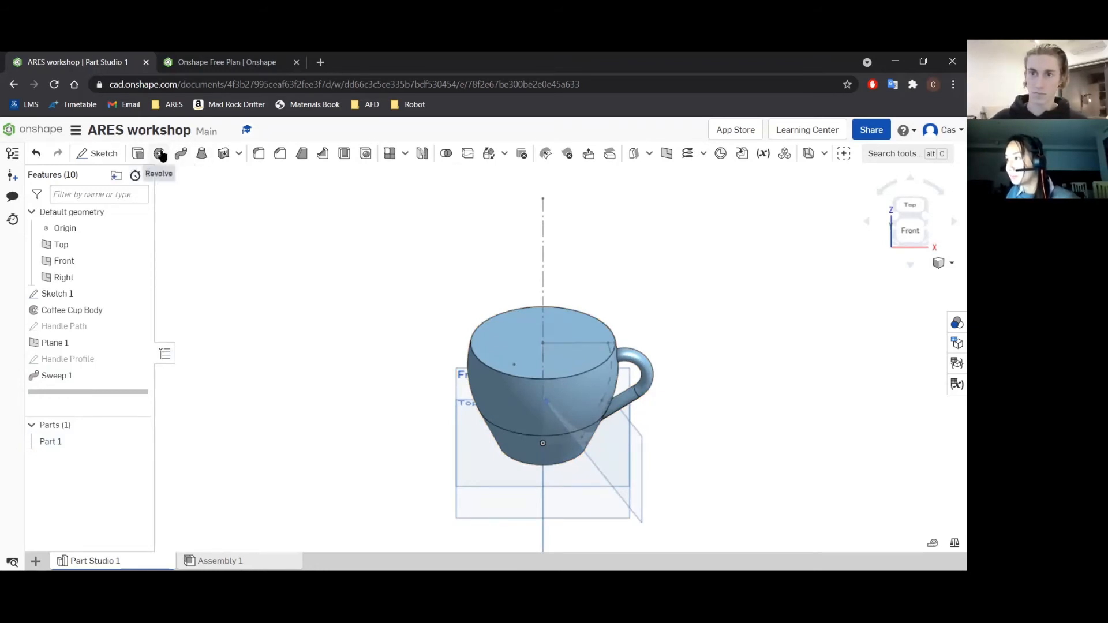
# Hollow the cup with a full Remove revolve of Sketch 1's inner region about the centreline, merged with all, hiding Part 1 only during selection.
pyautogui.click(161, 155)
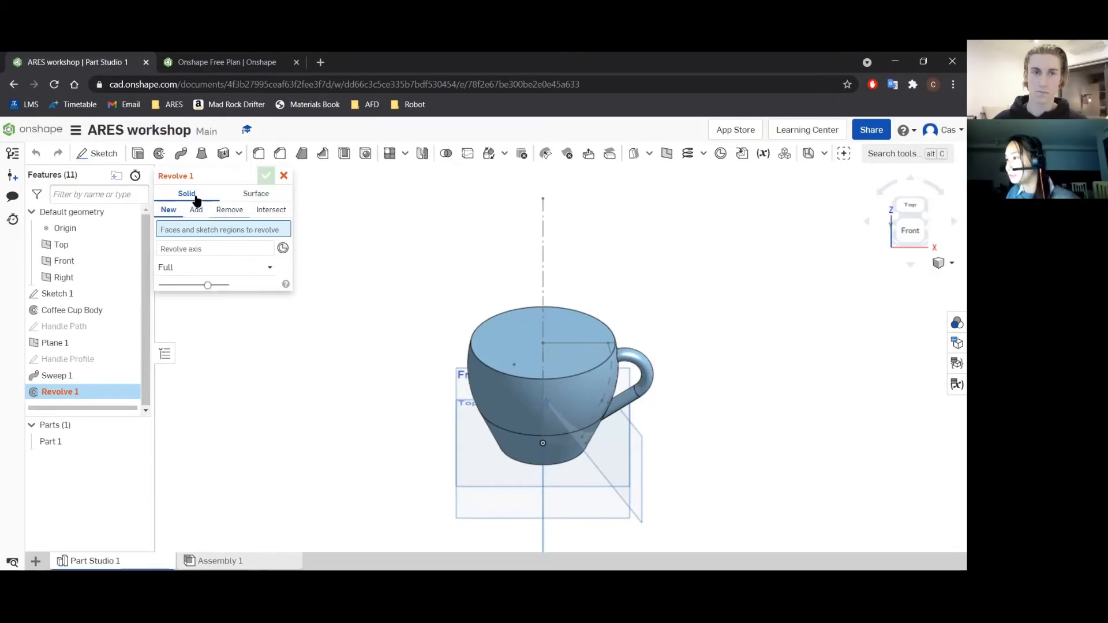
pyautogui.click(228, 214)
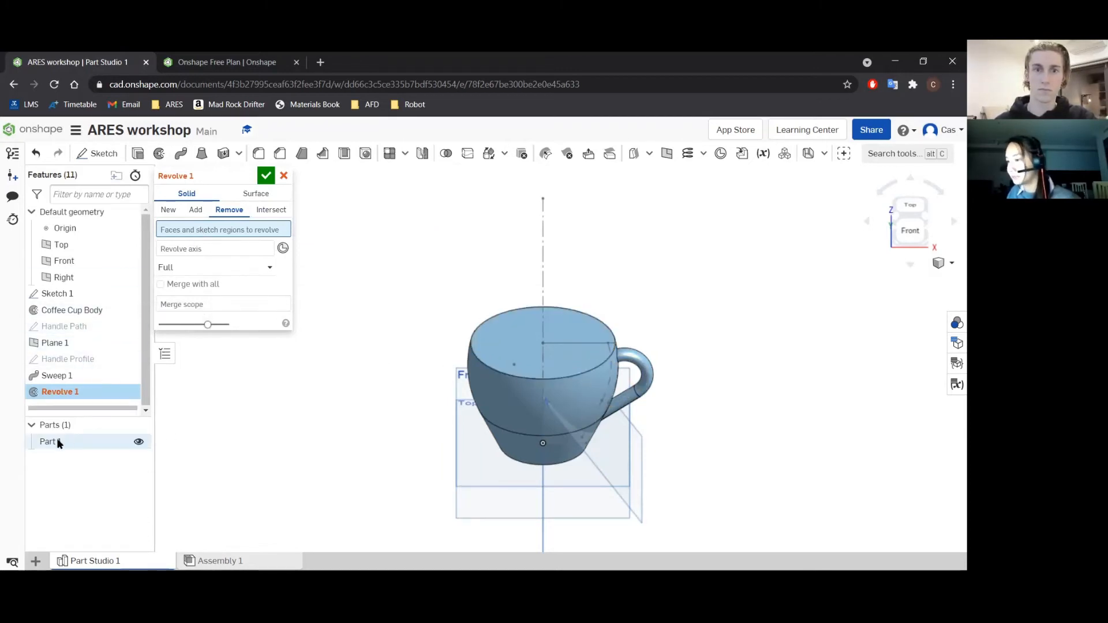
pyautogui.click(139, 443)
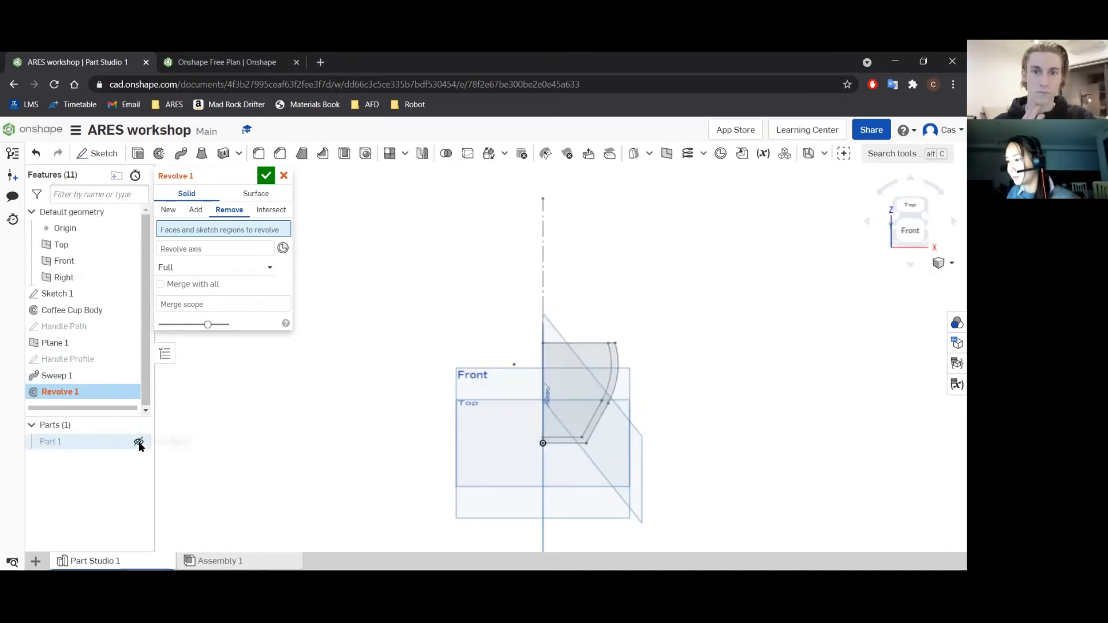
pyautogui.click(576, 366)
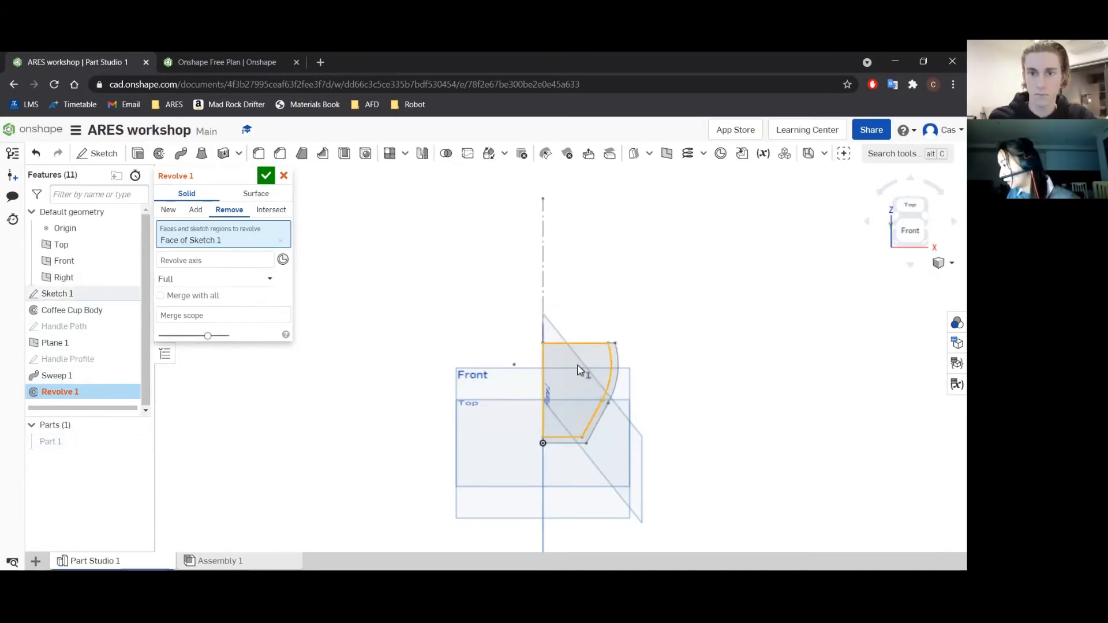
pyautogui.click(206, 262)
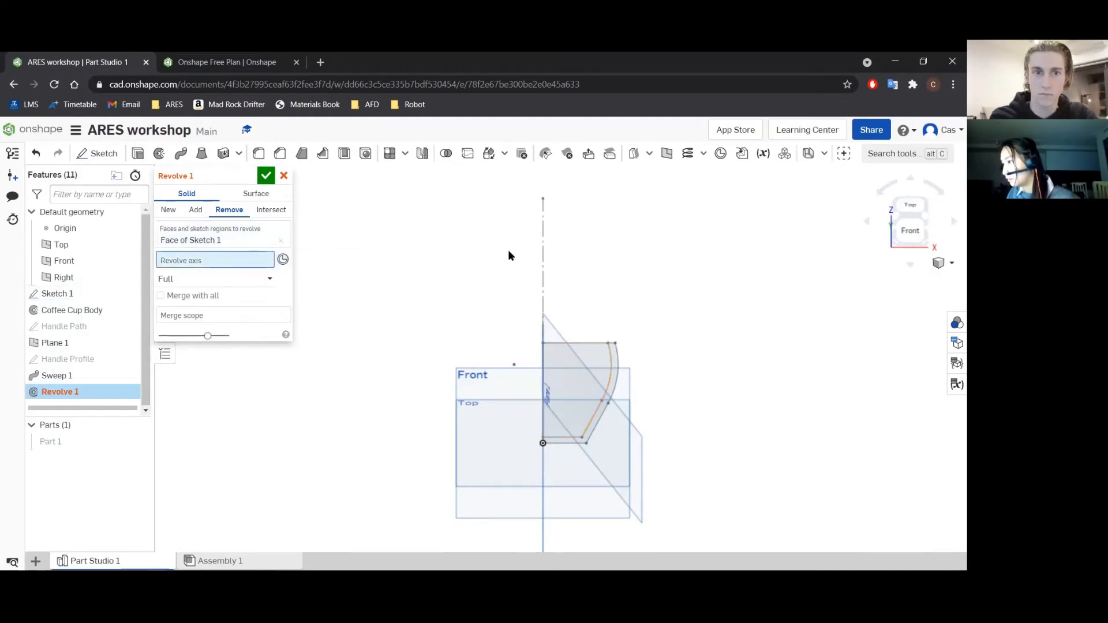
pyautogui.click(543, 230)
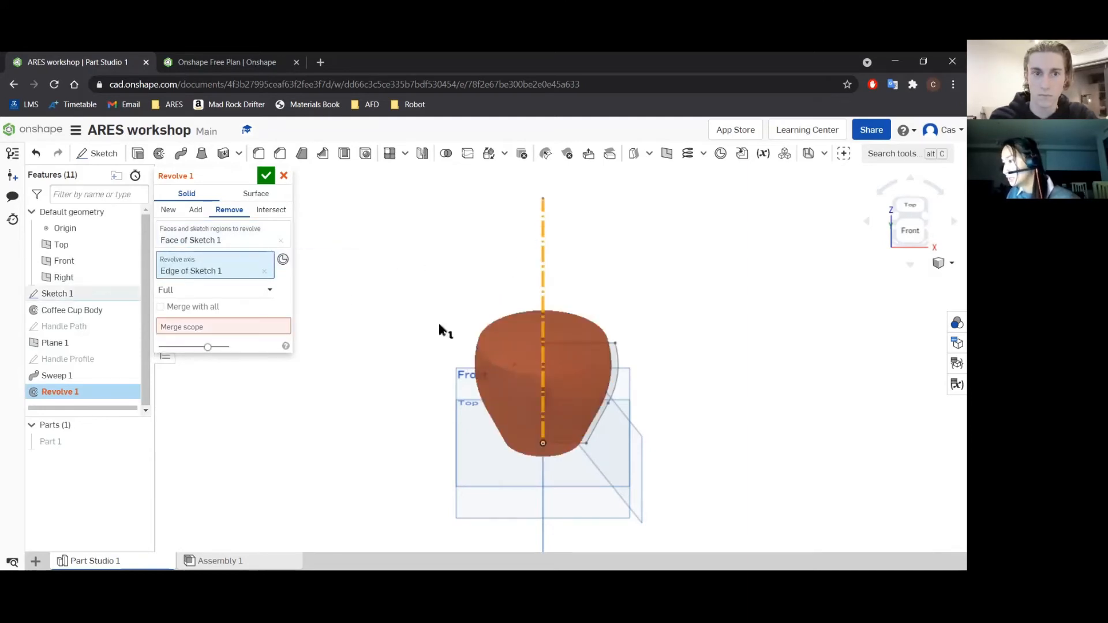
pyautogui.click(195, 307)
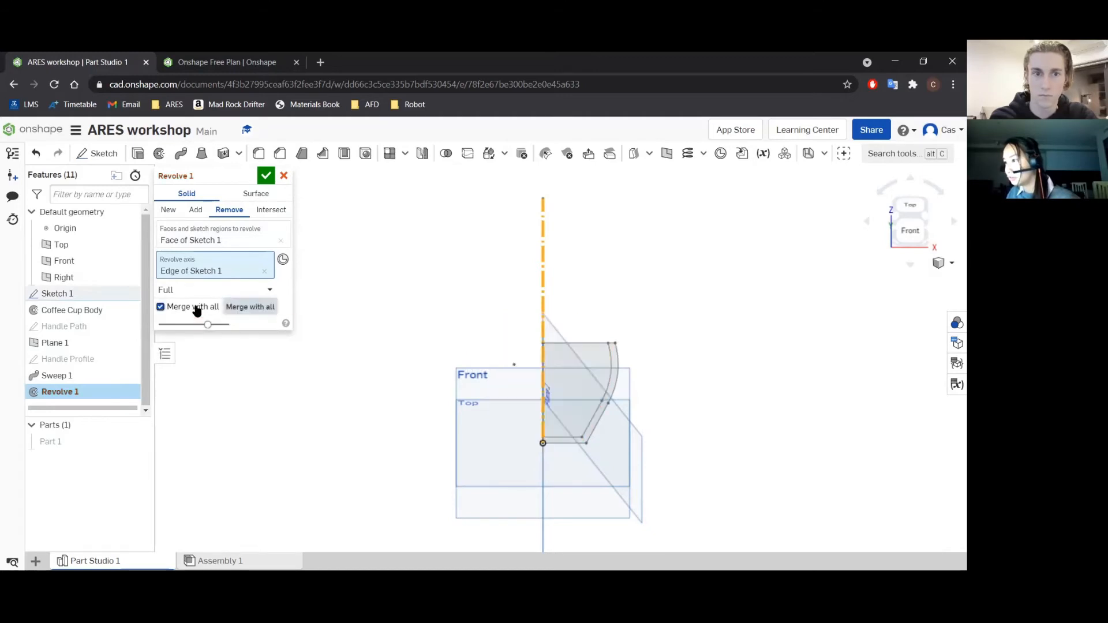
pyautogui.click(266, 176)
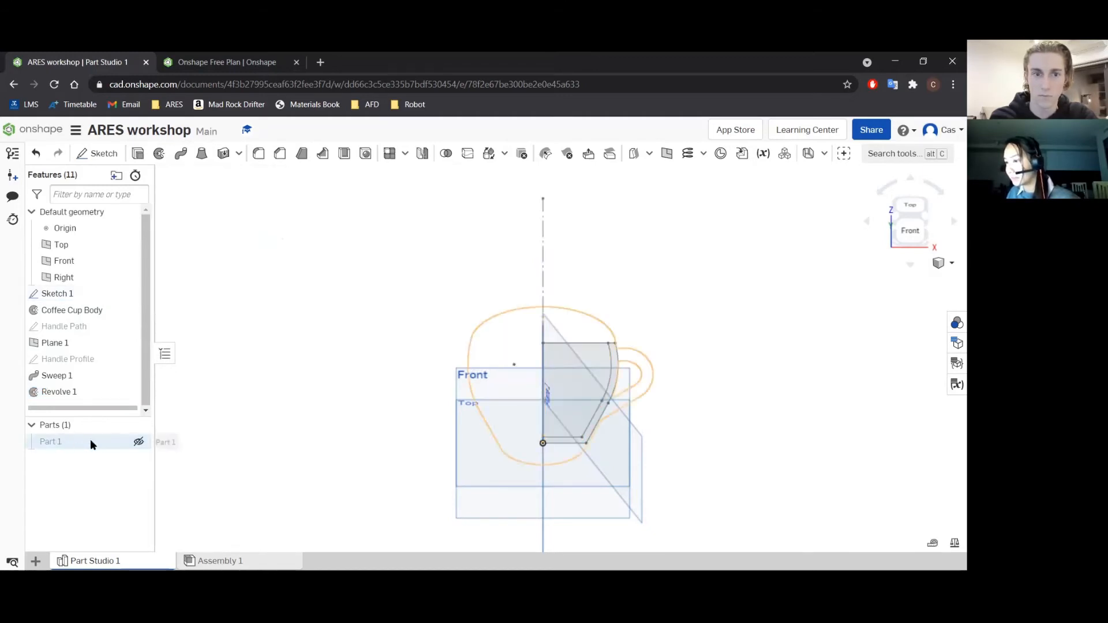
pyautogui.click(138, 441)
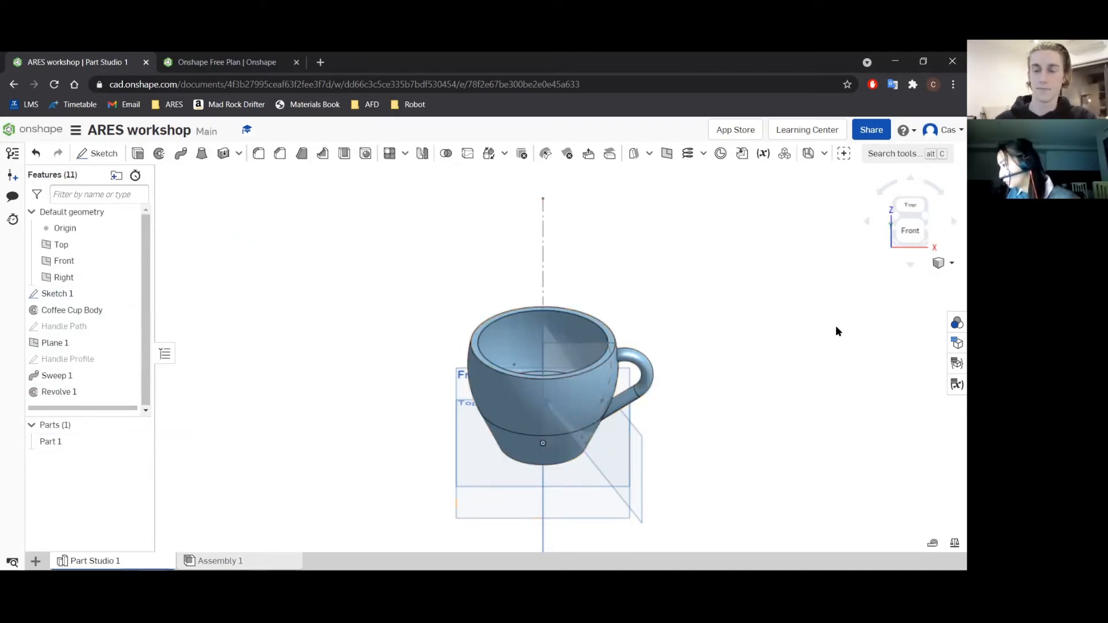
# Fillet the outer and inner edges of the cup's rim with a 2 mm radius.
pyautogui.click(910, 263)
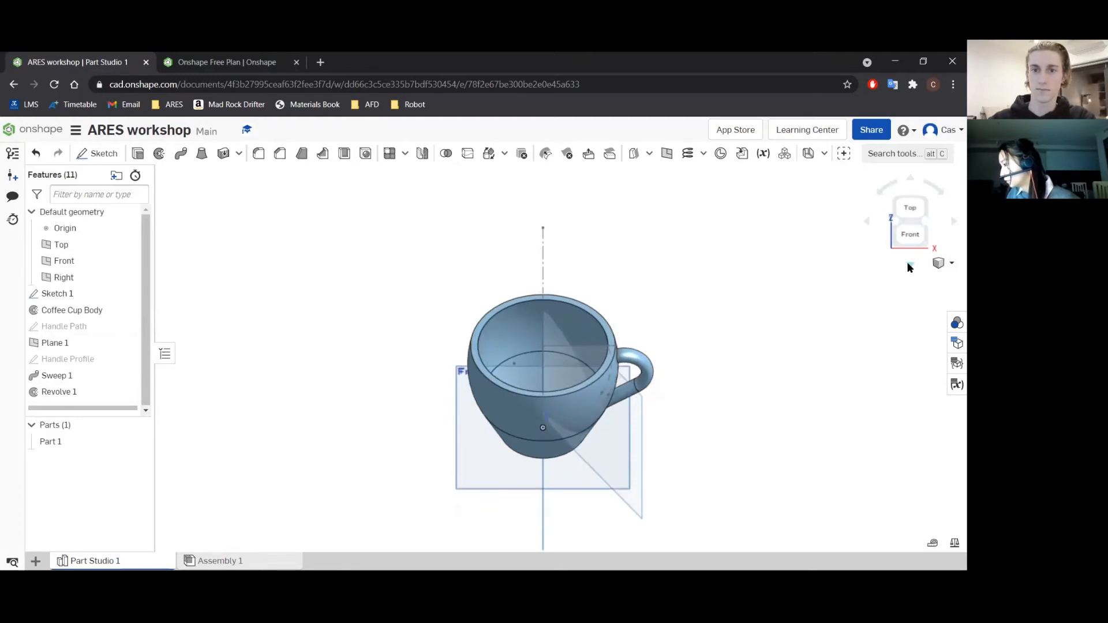
pyautogui.click(586, 382)
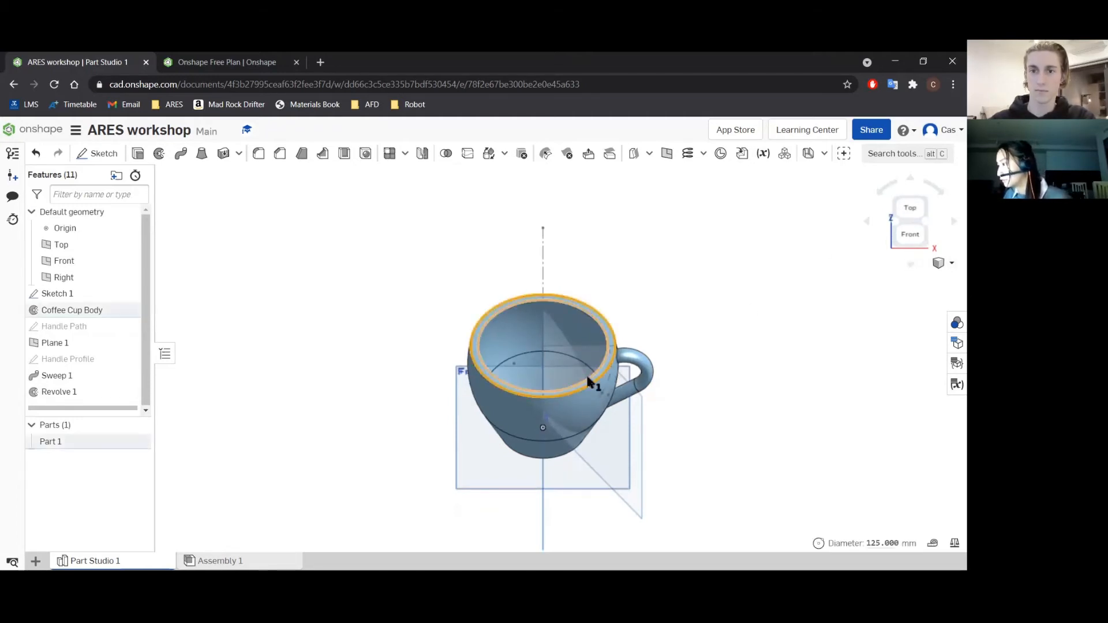
pyautogui.click(589, 381)
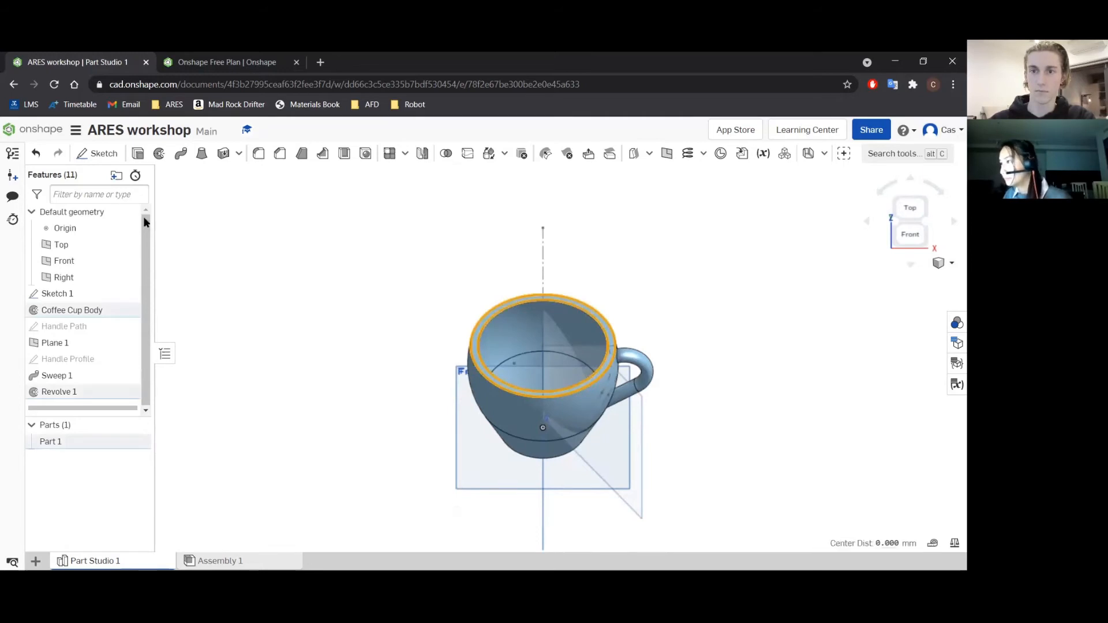
pyautogui.click(258, 154)
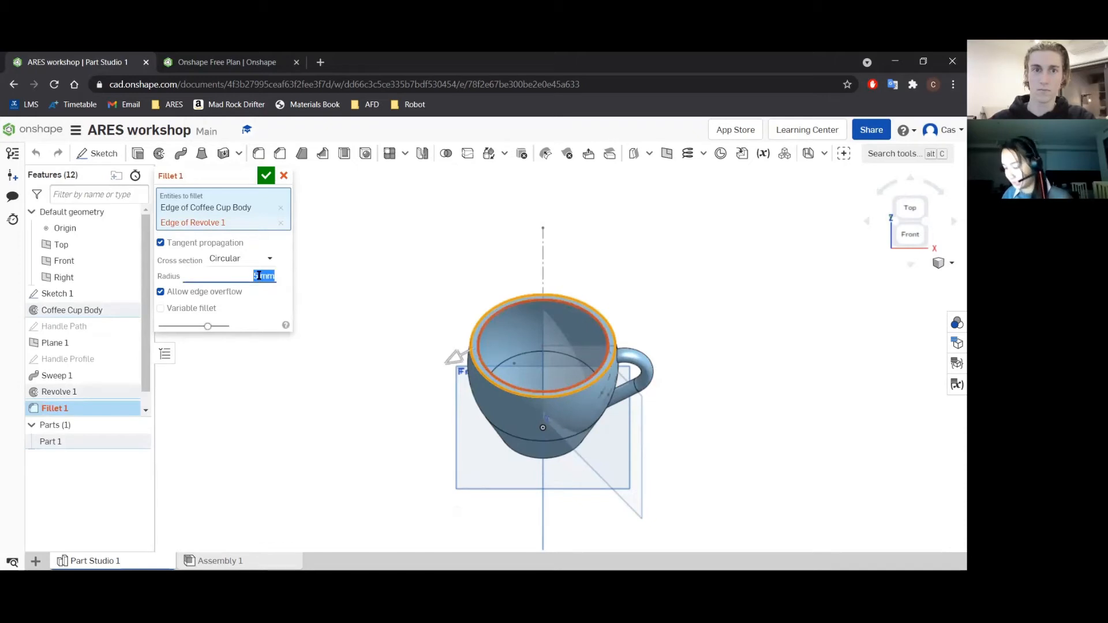
pyautogui.write('2')
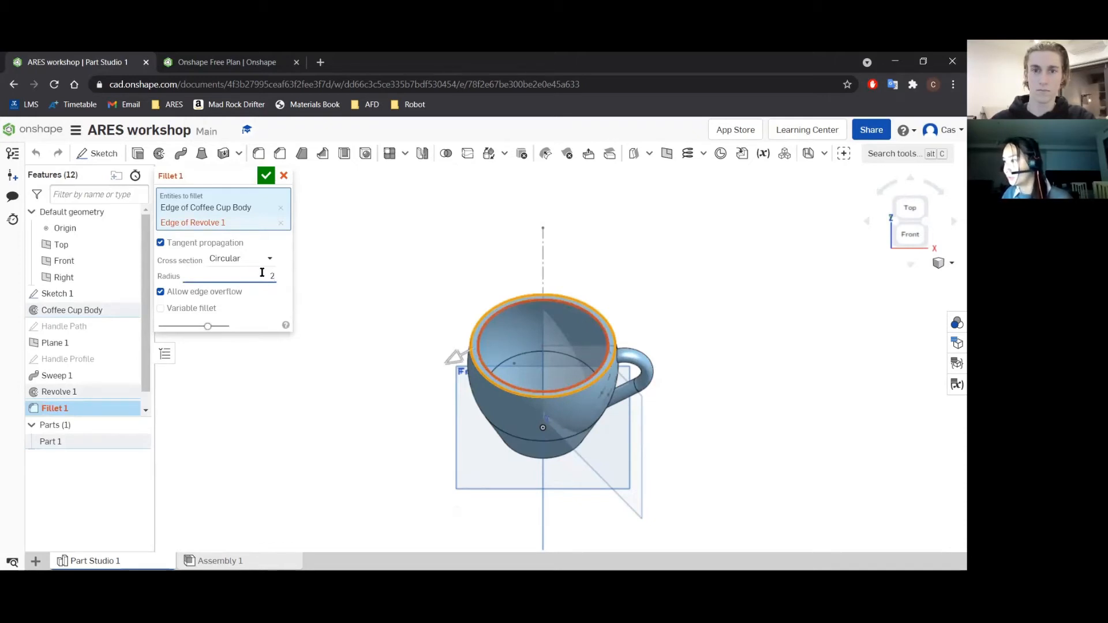
pyautogui.click(266, 176)
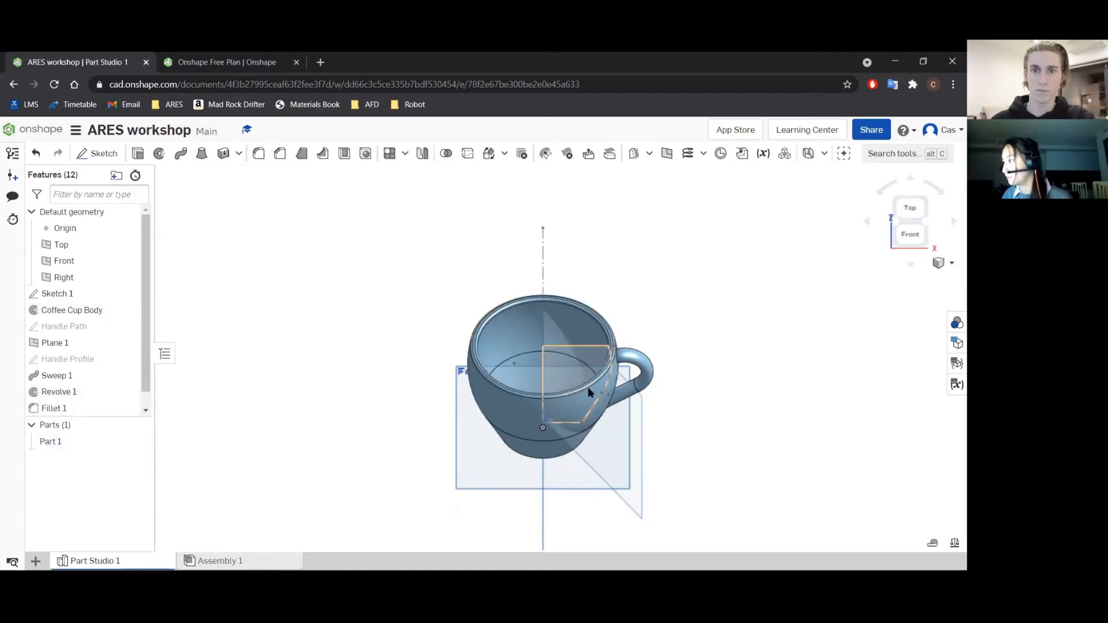
# Fillet the bottom outer edge of the cup body with a 15 mm radius.
pyautogui.click(910, 175)
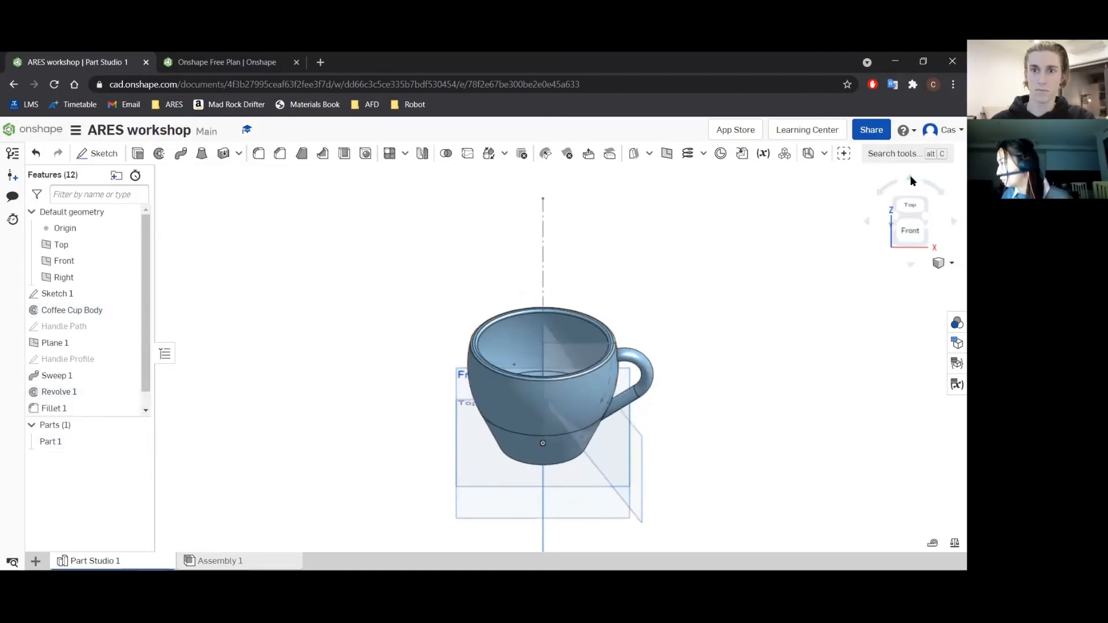
pyautogui.click(909, 176)
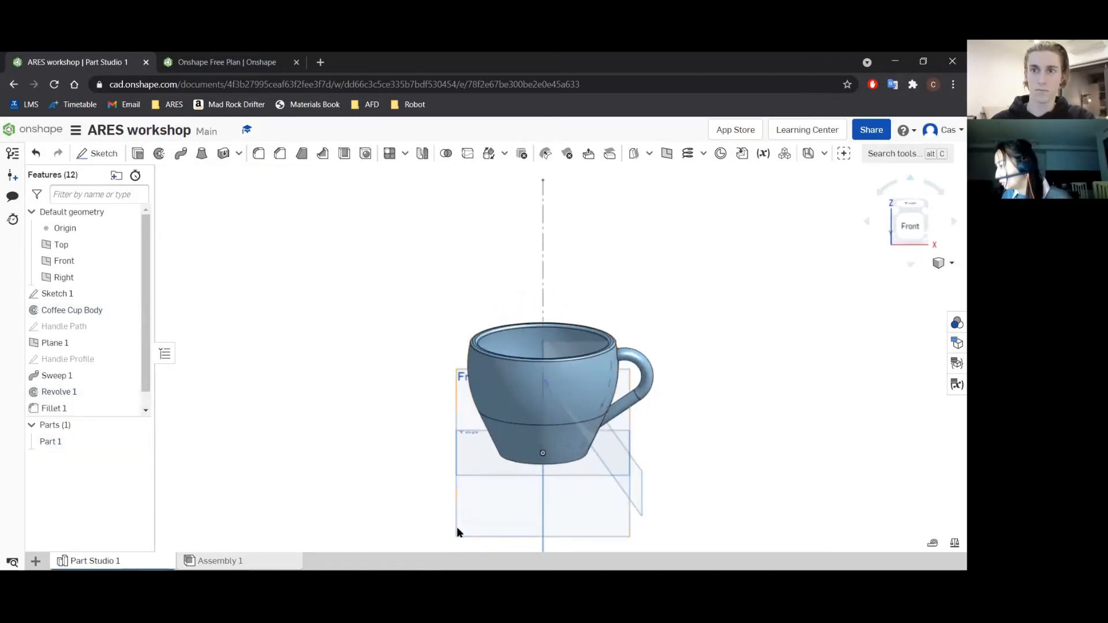
pyautogui.click(555, 462)
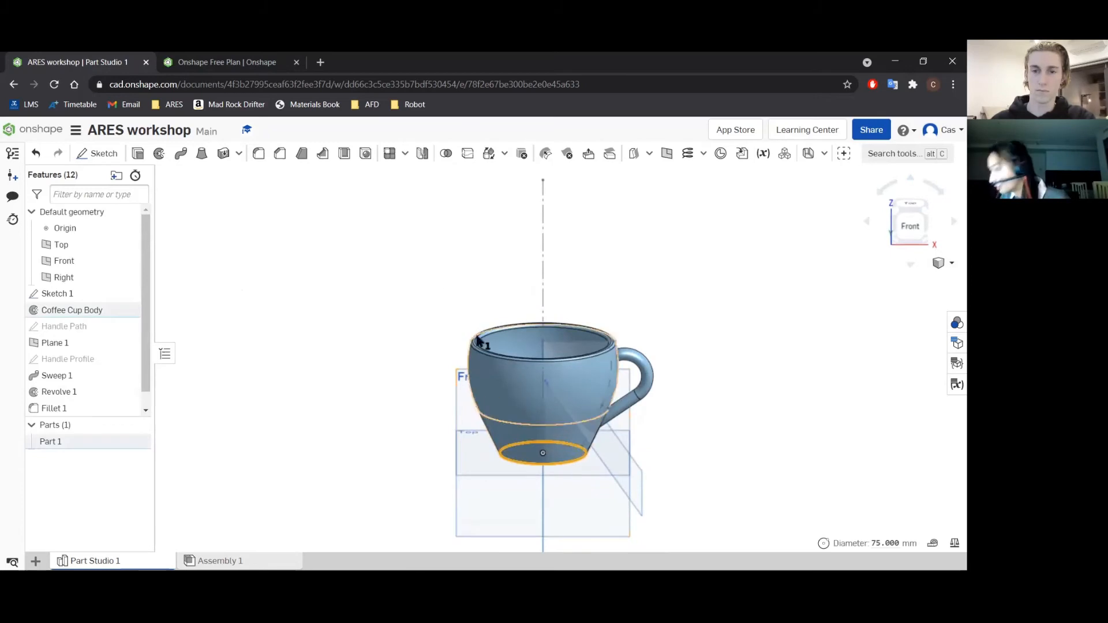
pyautogui.click(259, 154)
pyautogui.click(252, 261)
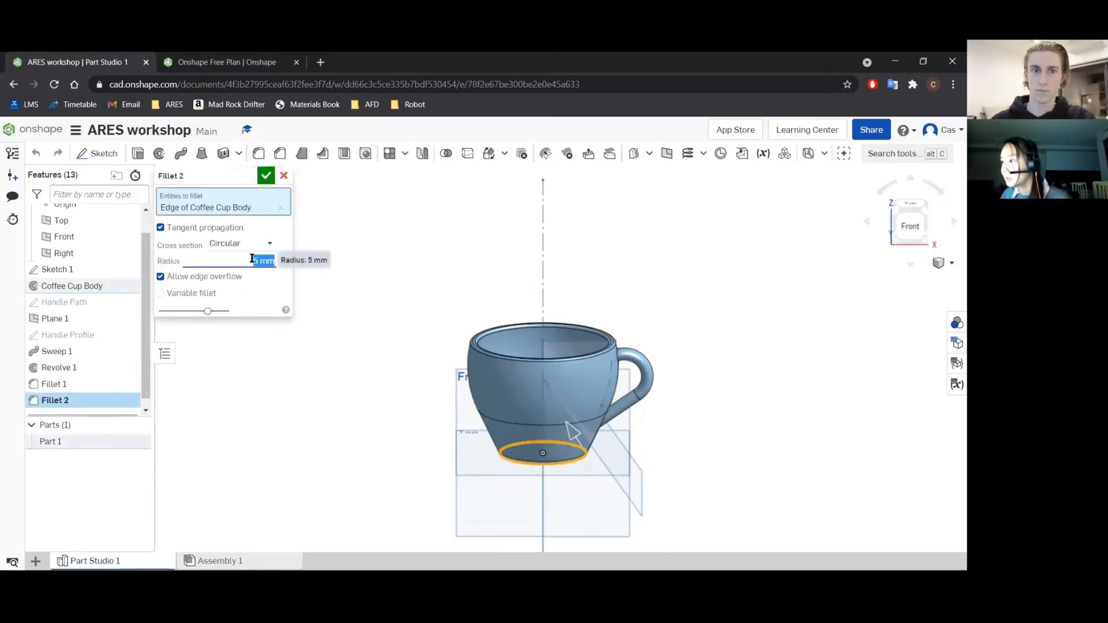
pyautogui.write('15')
pyautogui.press('Return')
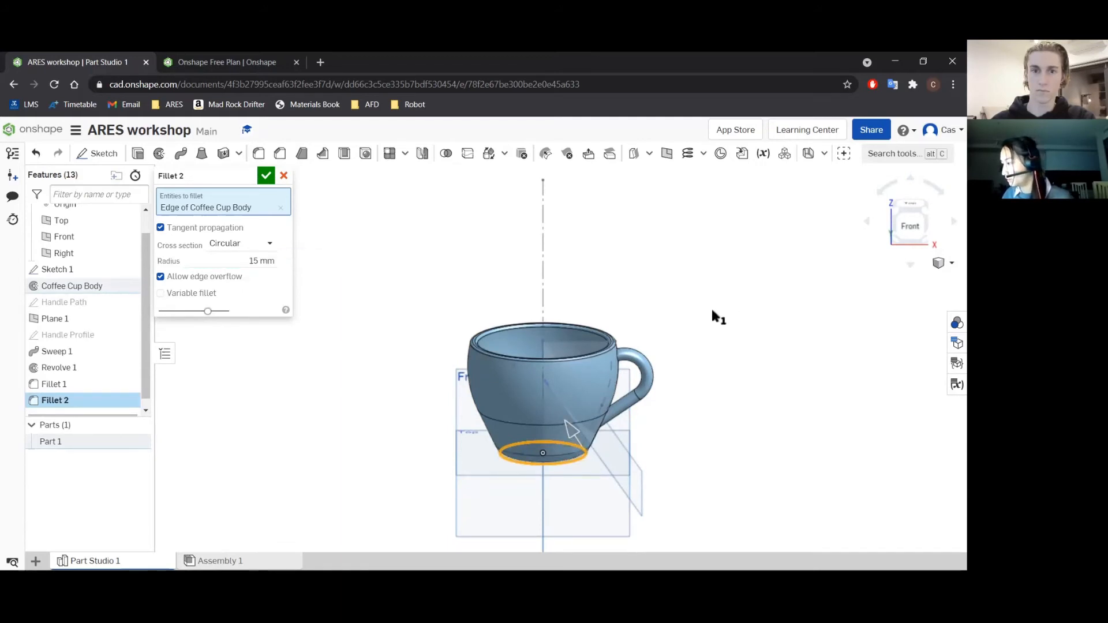
pyautogui.click(253, 175)
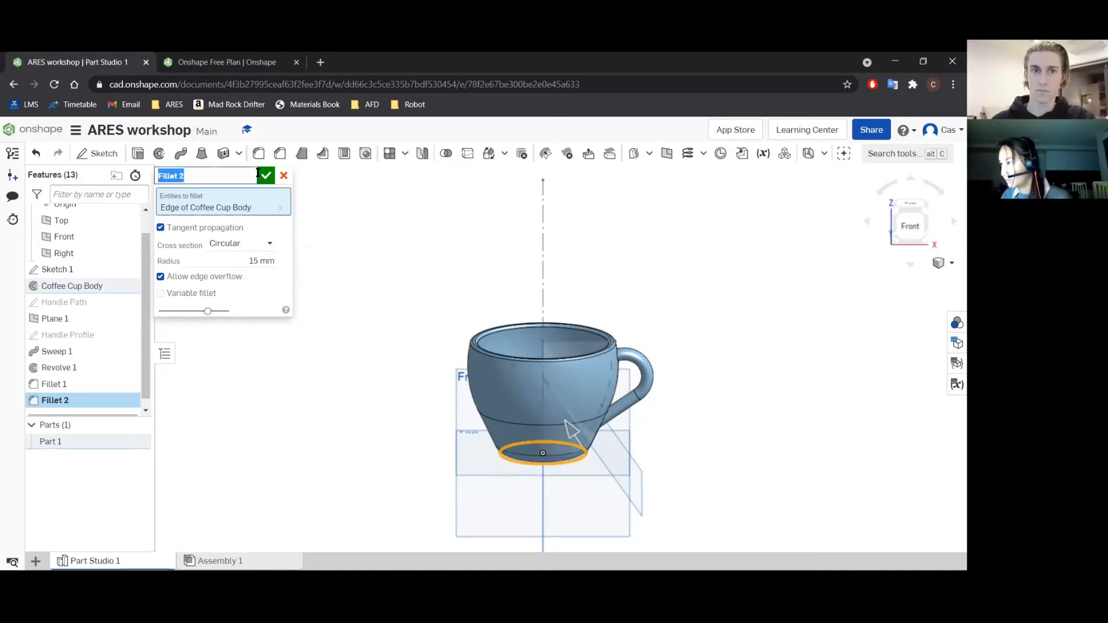
pyautogui.click(266, 175)
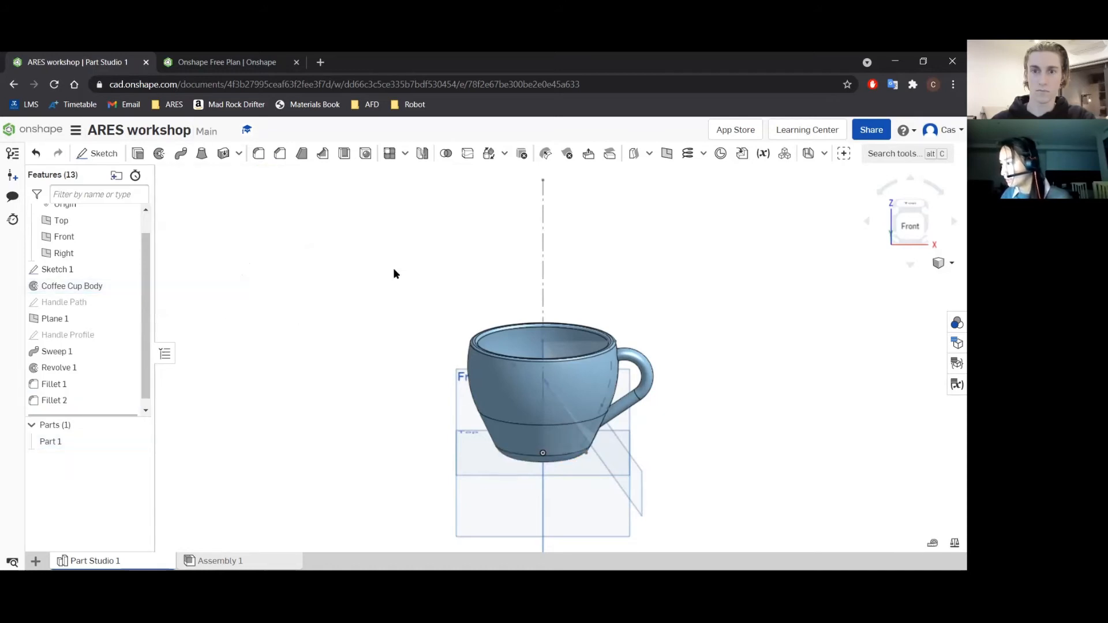
pyautogui.click(909, 265)
pyautogui.click(909, 264)
pyautogui.click(909, 177)
pyautogui.click(909, 178)
pyautogui.click(910, 178)
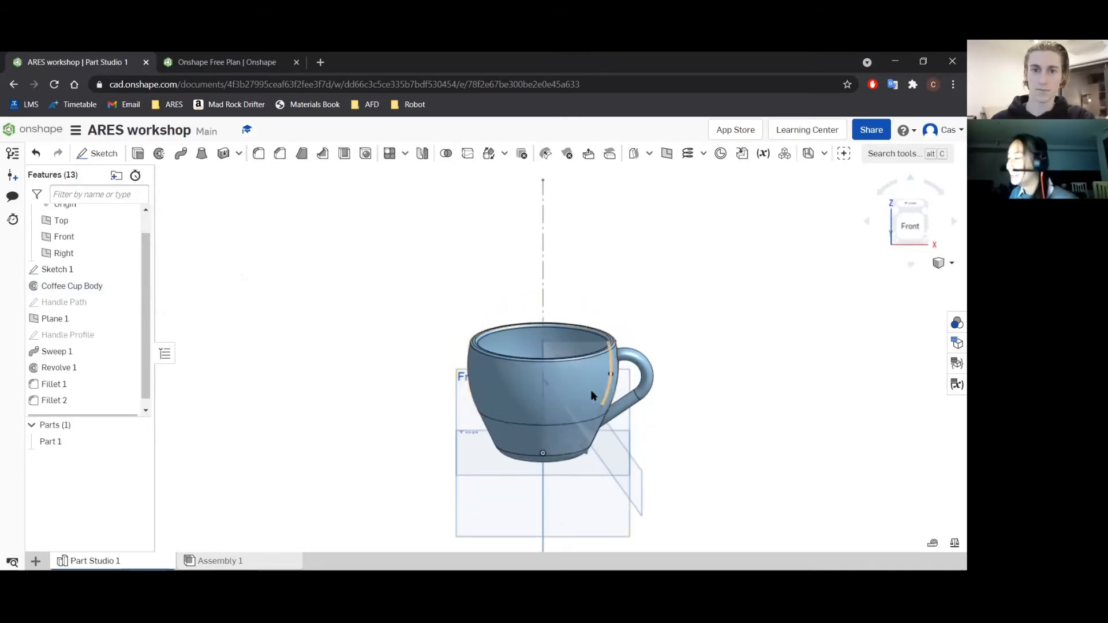
# Assign Porcelain from the Onshape Material Library to Part 1.
pyautogui.click(59, 442)
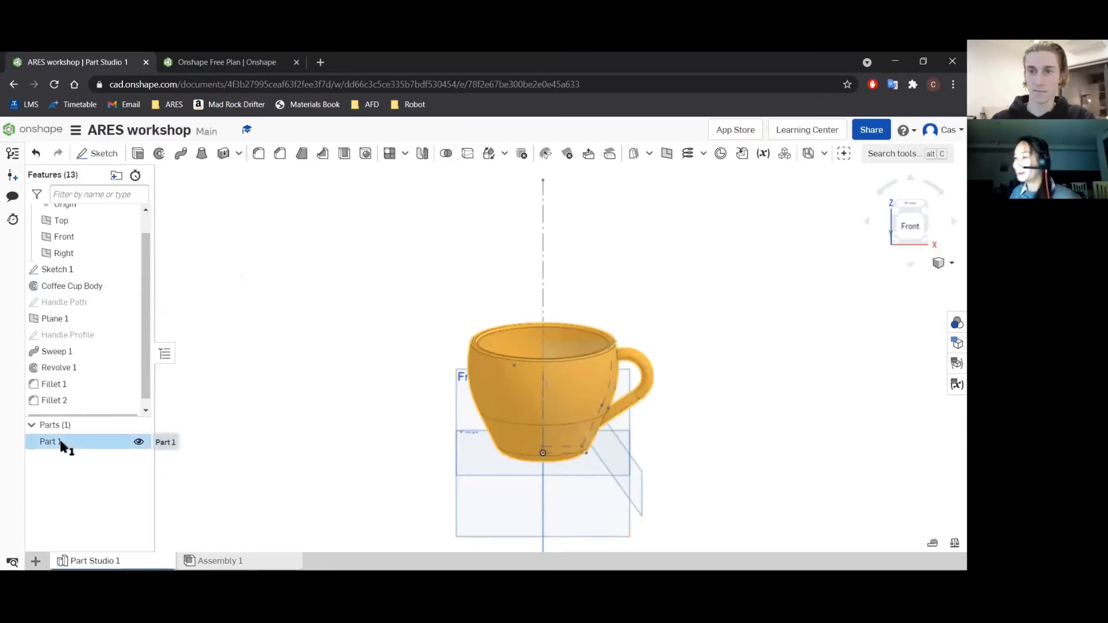
pyautogui.click(63, 444)
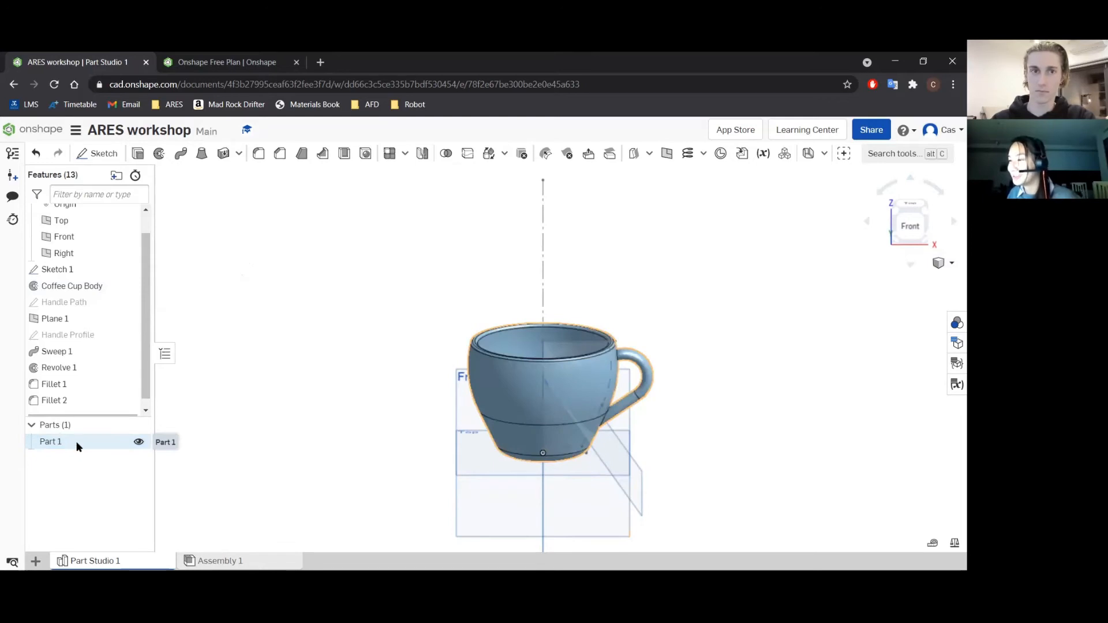
pyautogui.rightClick(75, 441)
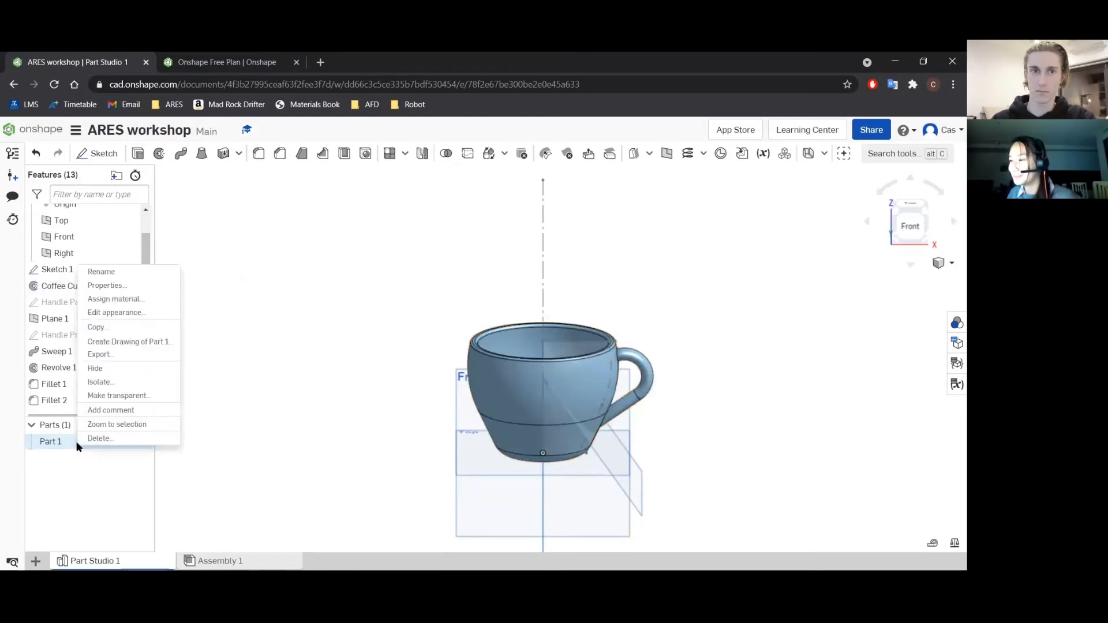
pyautogui.click(116, 298)
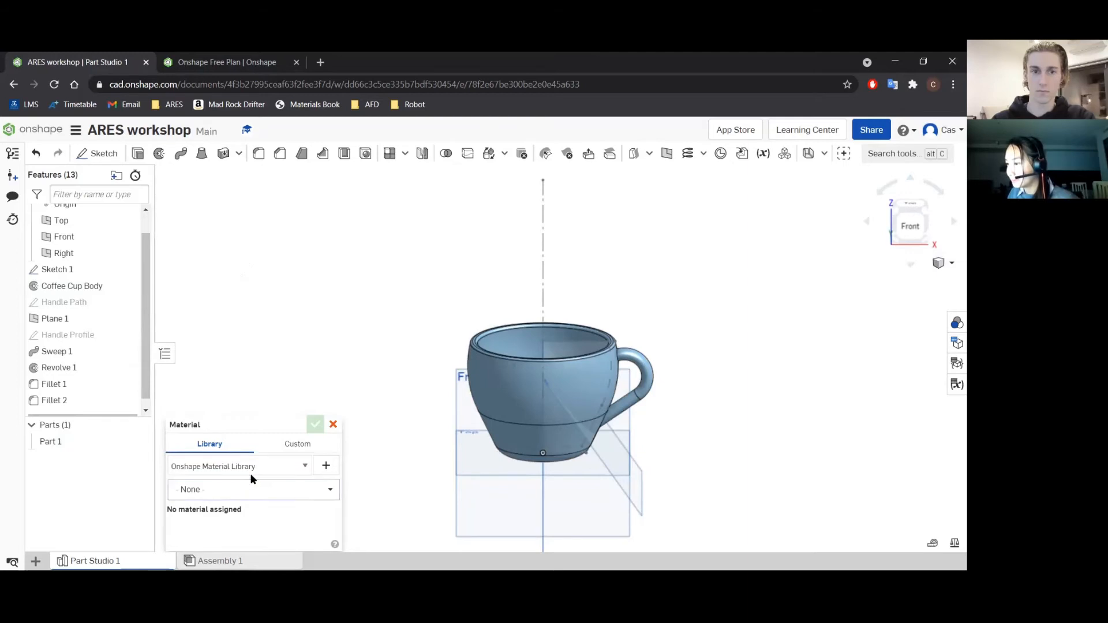
pyautogui.click(244, 490)
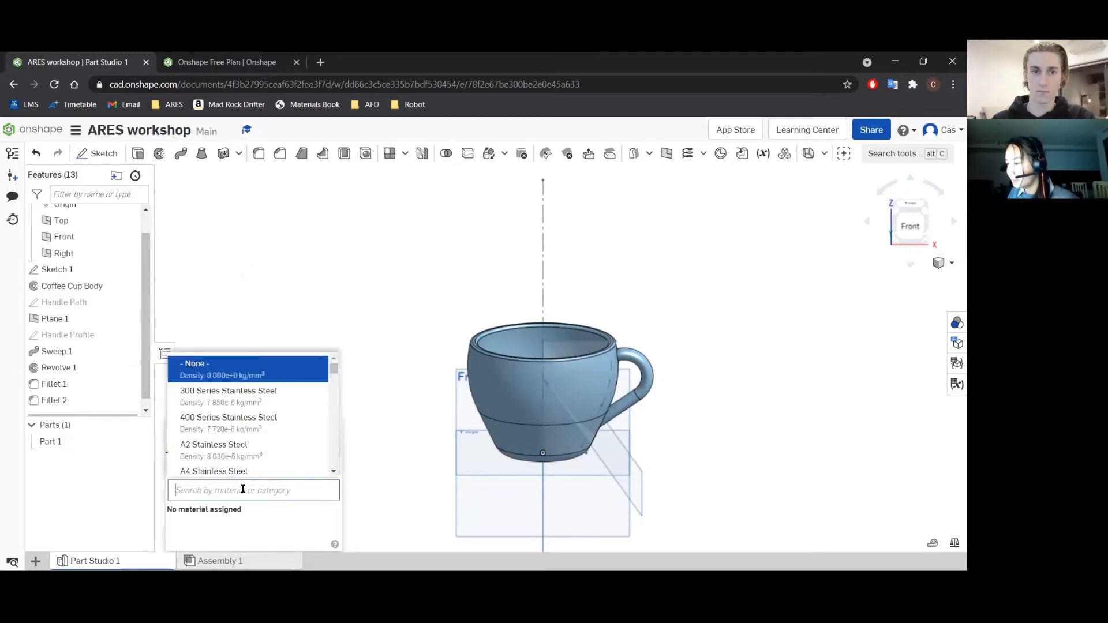
pyautogui.click(263, 488)
pyautogui.write('PORCE')
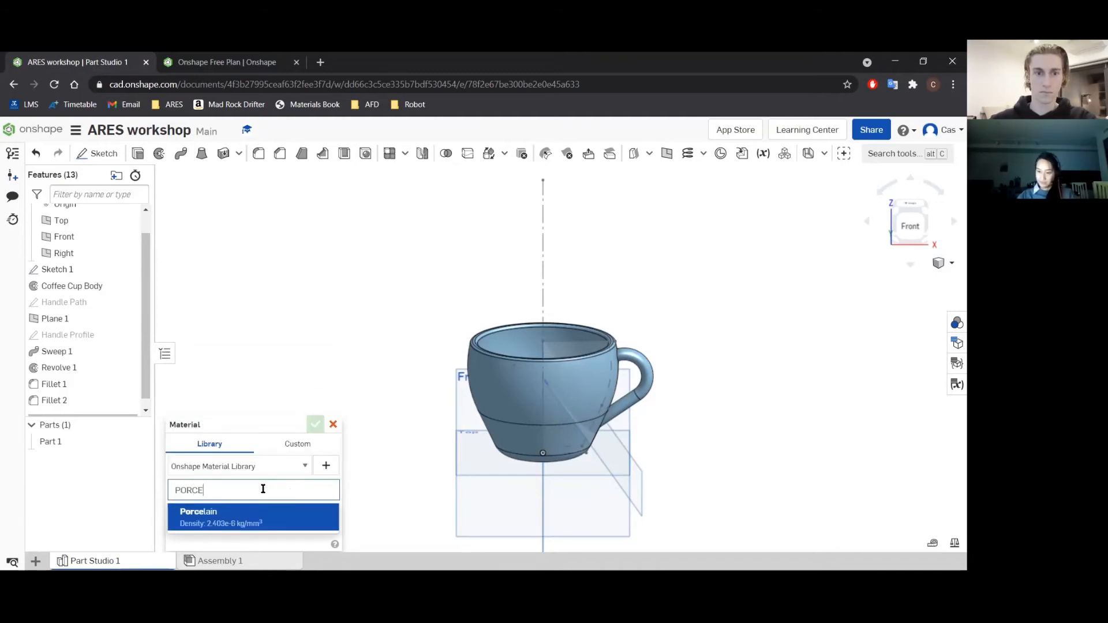
pyautogui.press('Return')
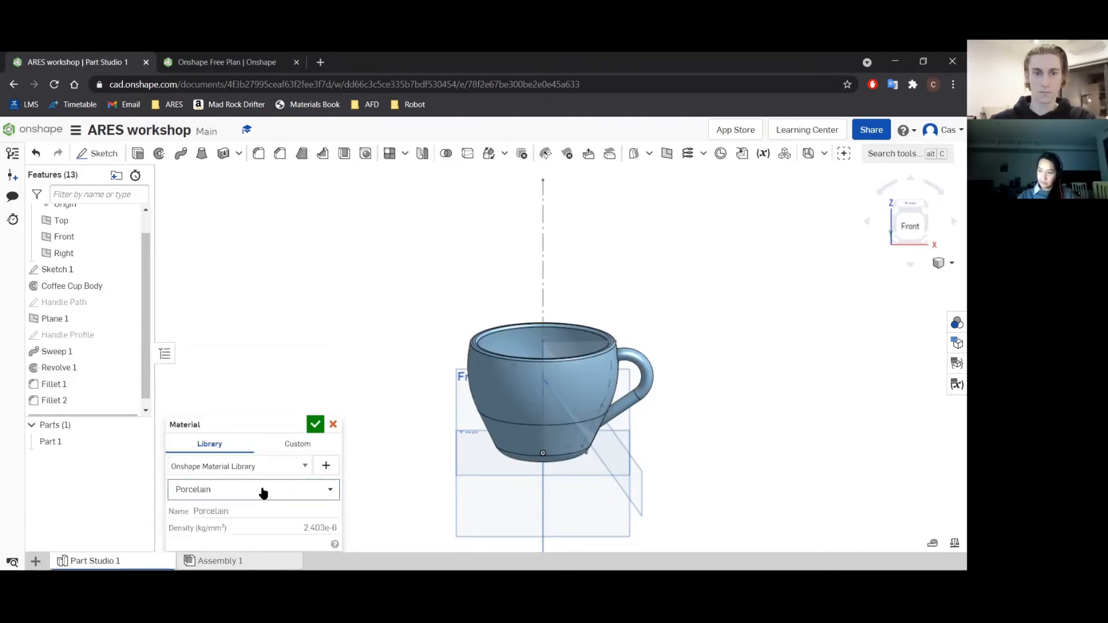
pyautogui.click(312, 427)
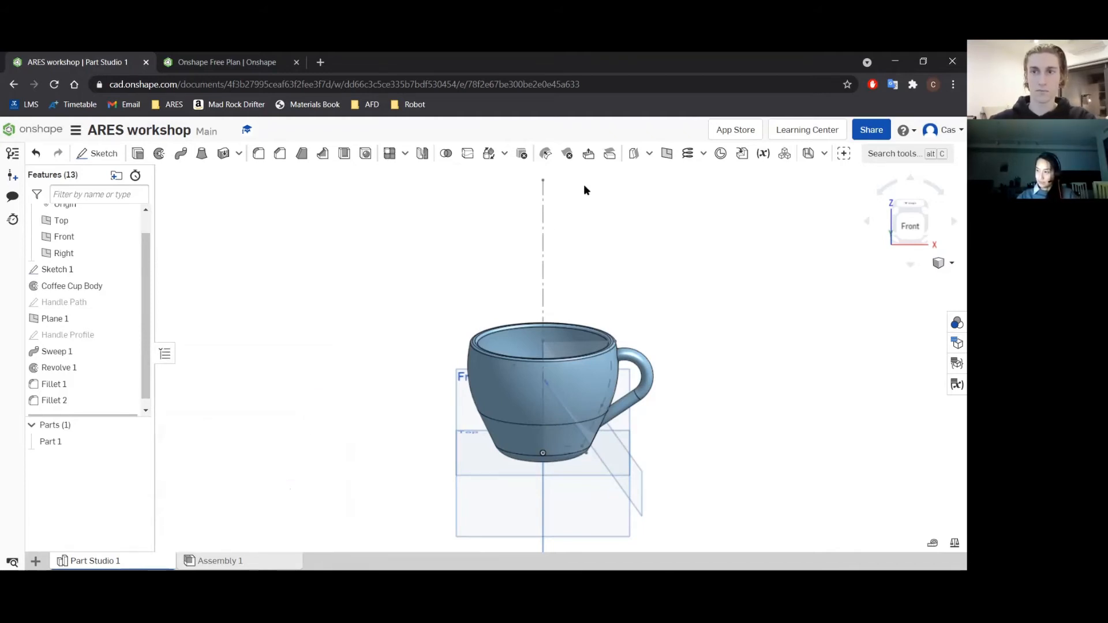
# Change Part 1's appearance to the green palette colour 5FA73D.
pyautogui.click(98, 438)
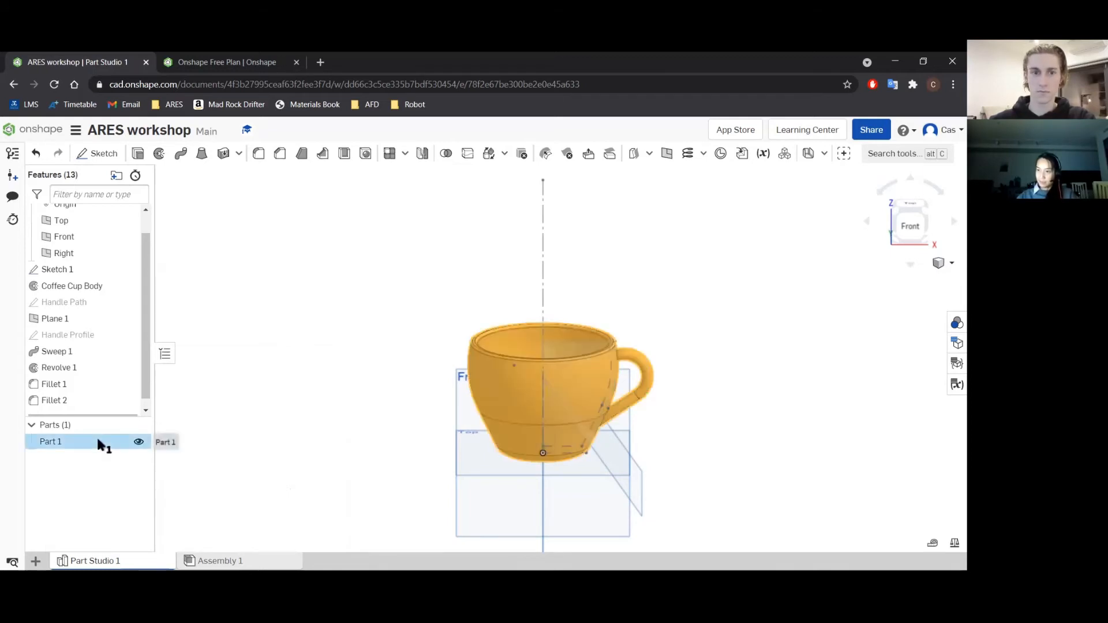
pyautogui.rightClick(98, 438)
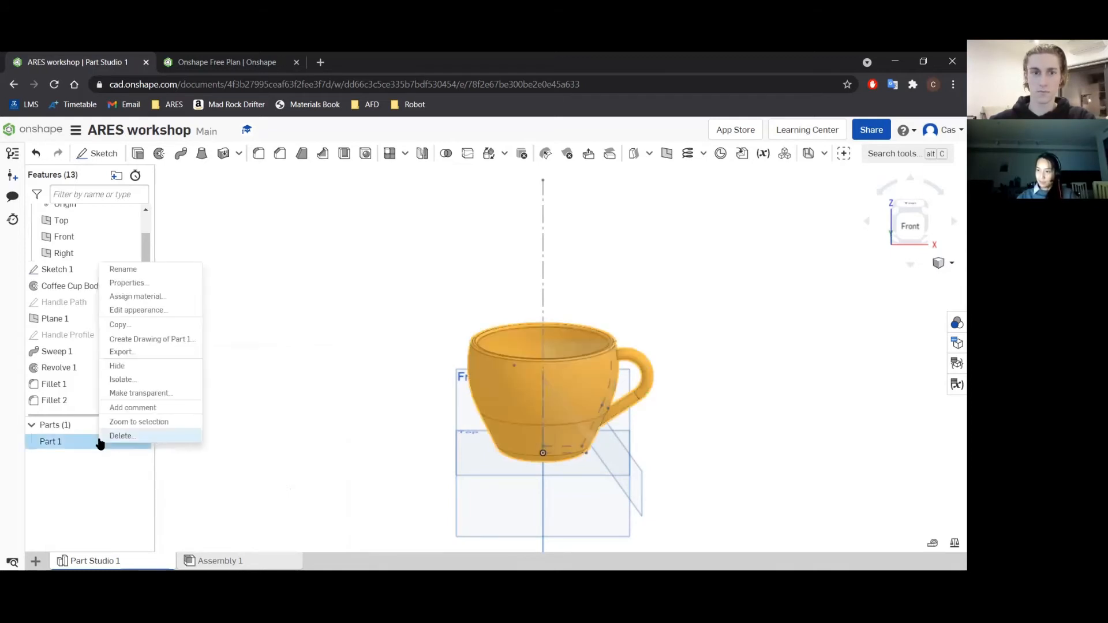
pyautogui.click(146, 310)
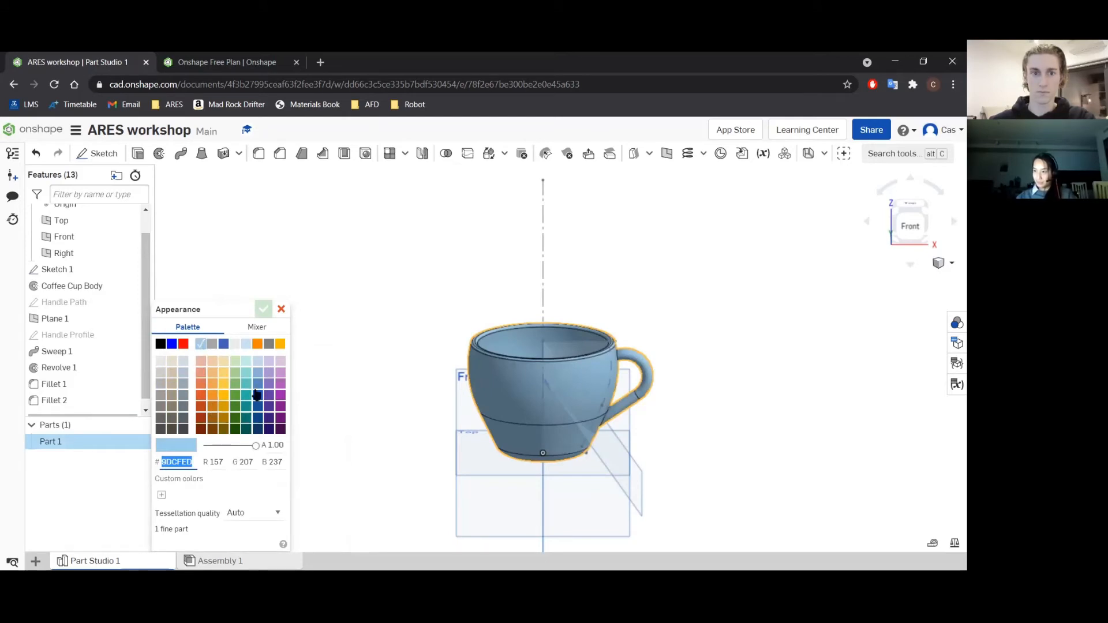
pyautogui.click(235, 395)
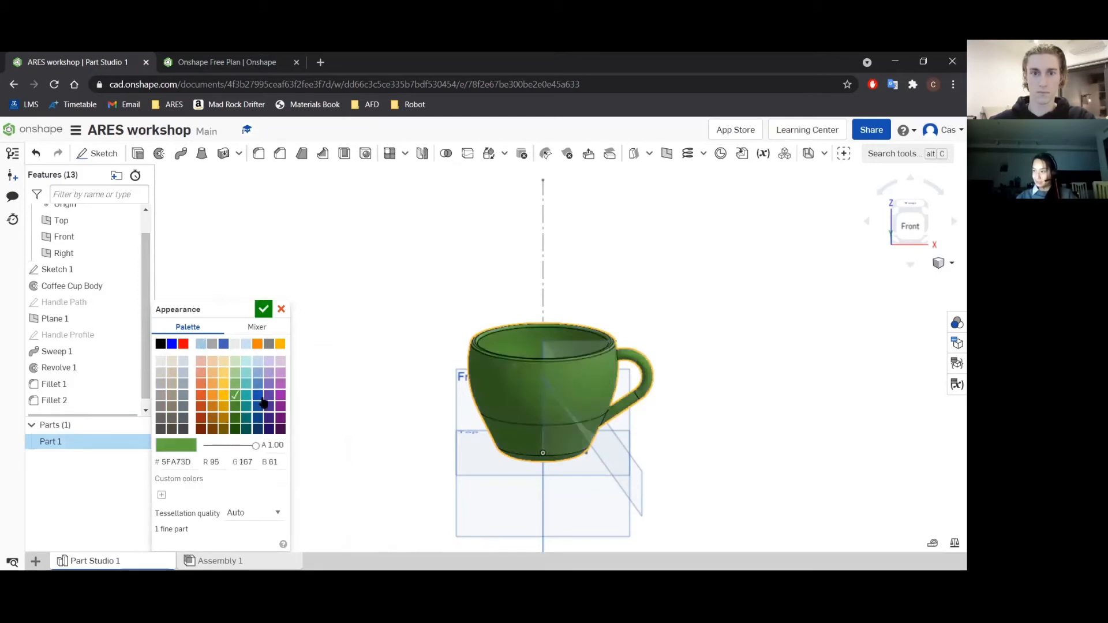
pyautogui.click(263, 309)
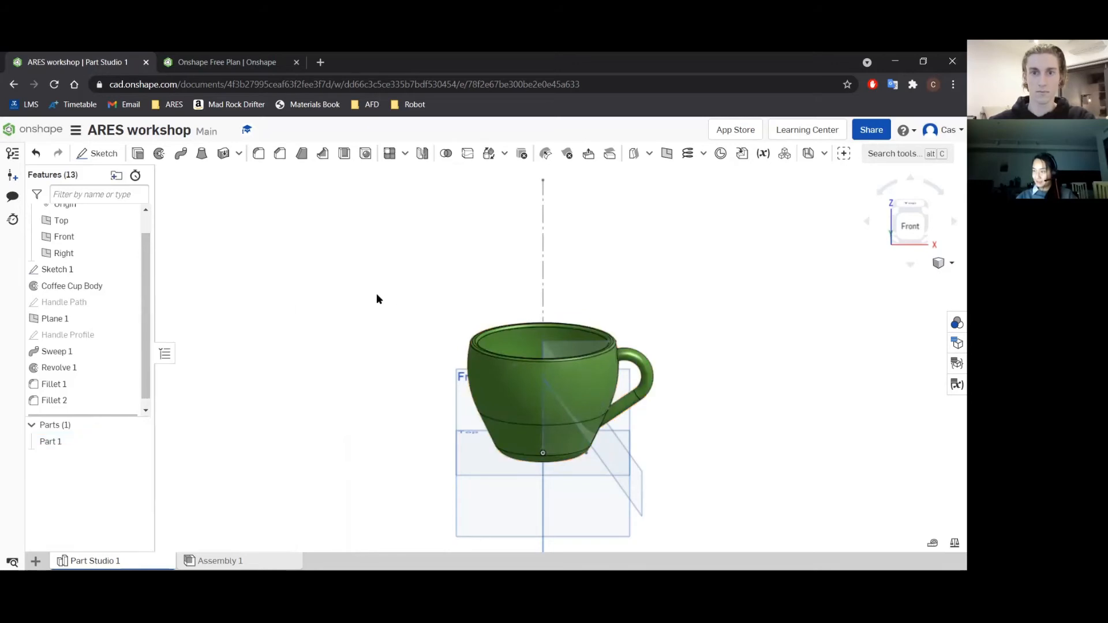
# Check the mass properties of Part 1, including the mass calculated from its assigned material.
pyautogui.click(907, 266)
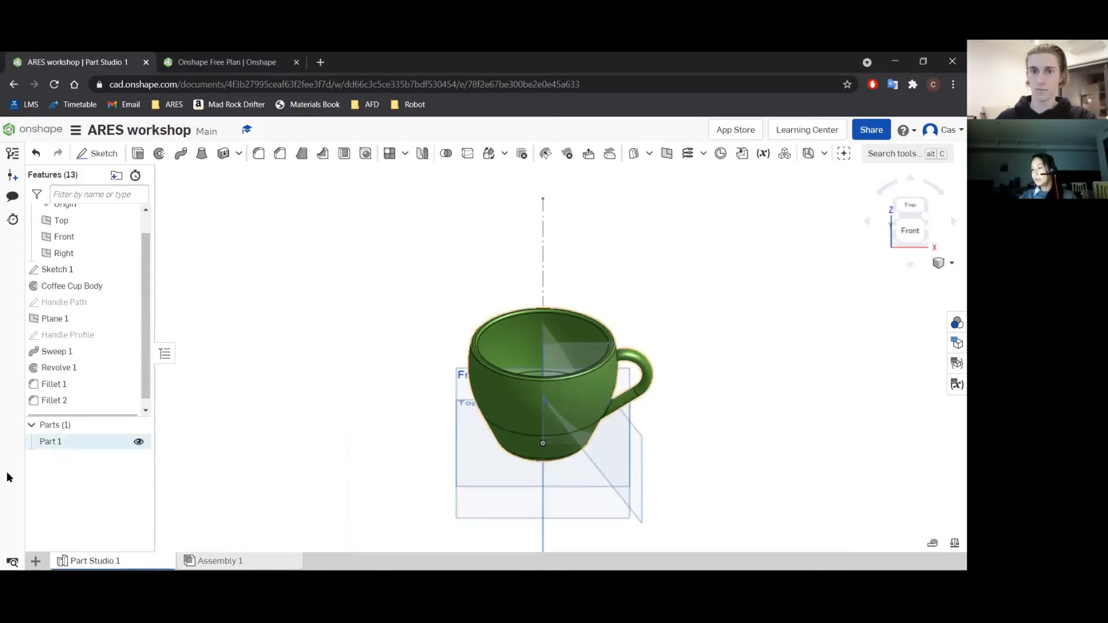
pyautogui.click(955, 544)
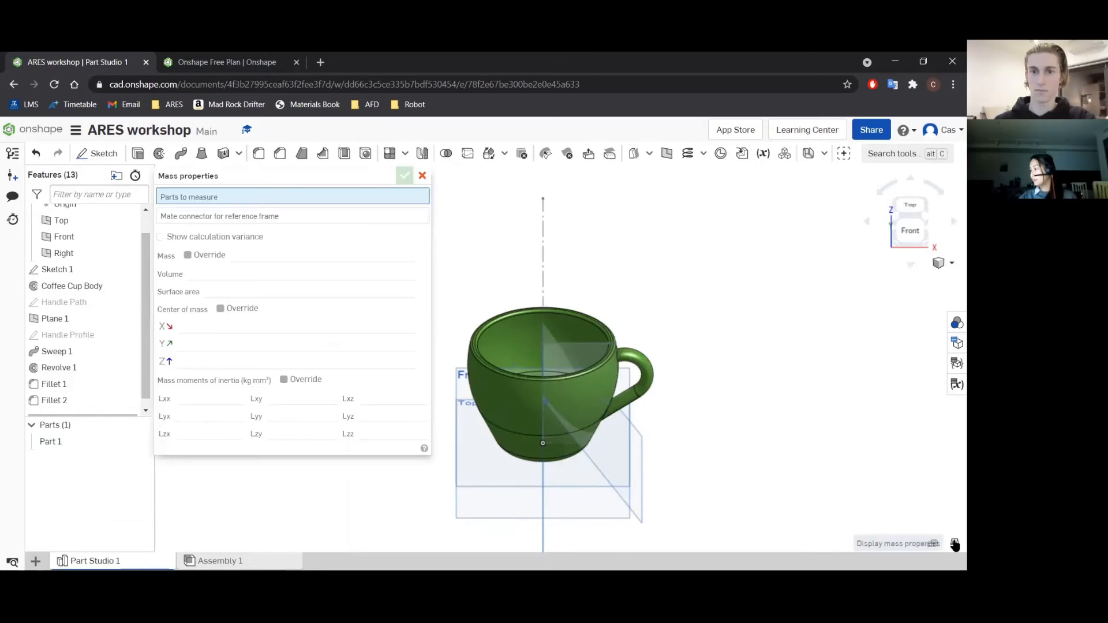
pyautogui.click(60, 443)
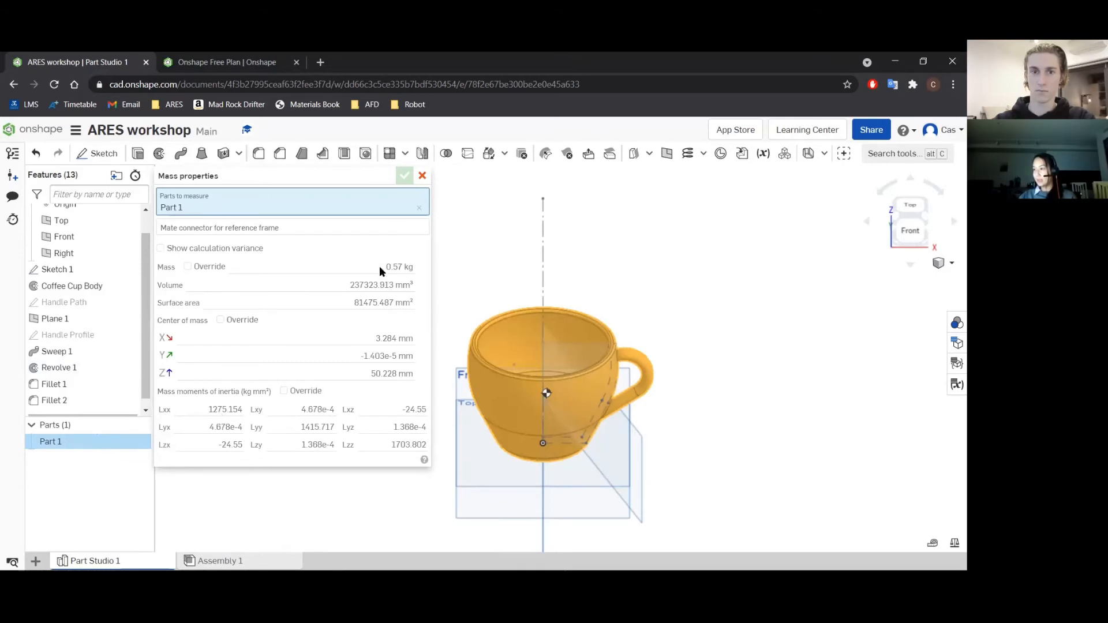
pyautogui.moveTo(381, 264)
pyautogui.click(422, 175)
pyautogui.click(392, 232)
pyautogui.scroll(-1, 407, 240)
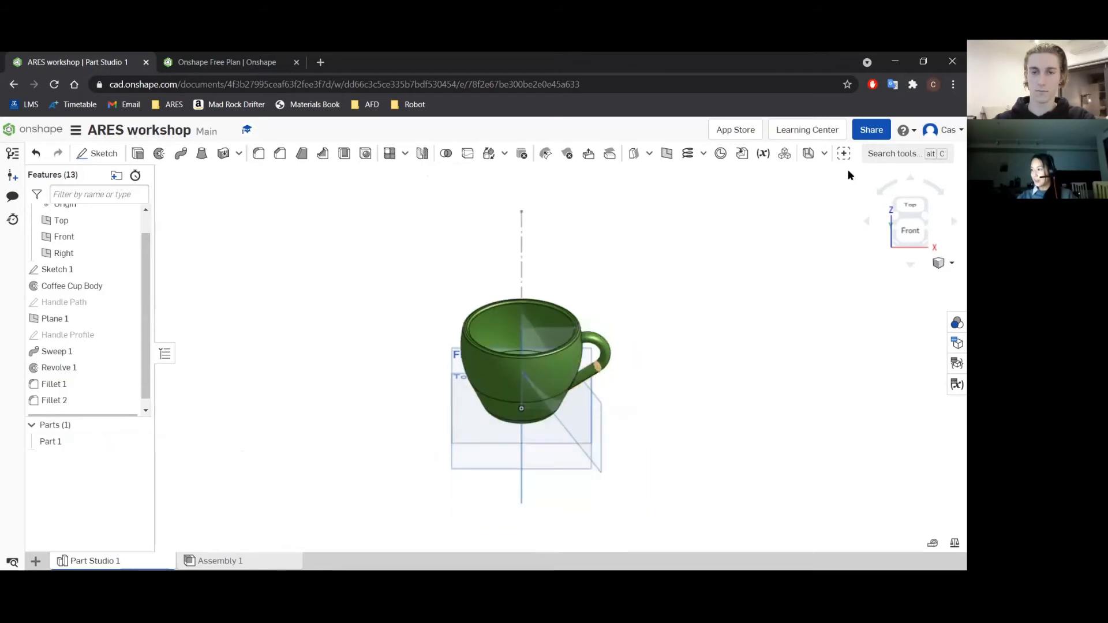
pyautogui.scroll(-1, 625, 347)
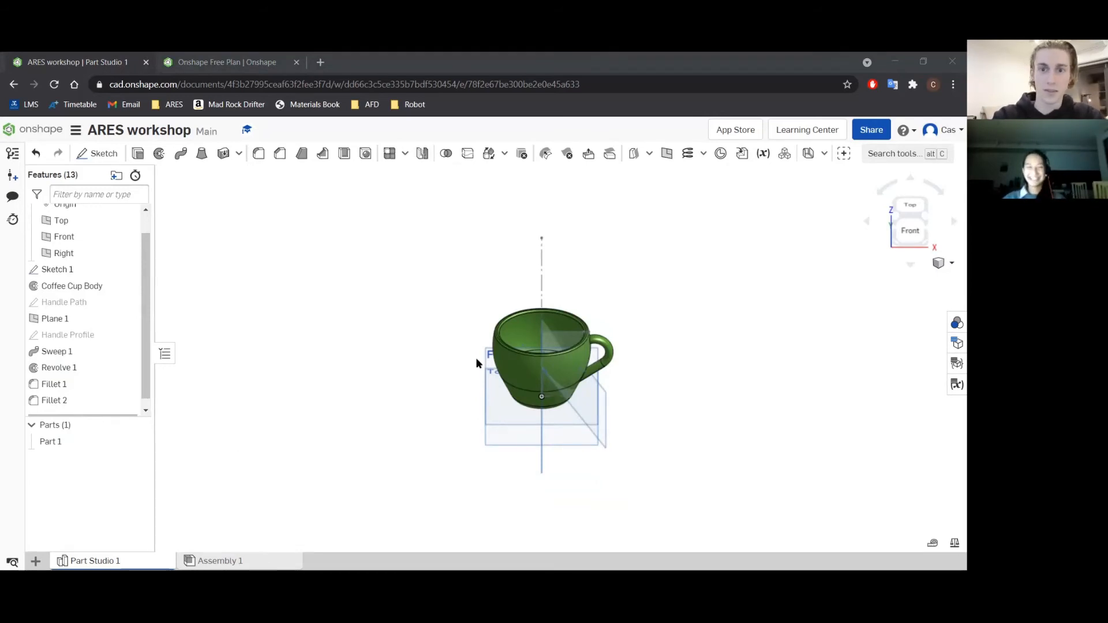
pyautogui.moveTo(472, 396)
pyautogui.mouseDown(button='right')
pyautogui.moveTo(431, 441)
pyautogui.moveTo(540, 438)
pyautogui.moveTo(494, 380)
pyautogui.moveTo(369, 376)
pyautogui.moveTo(428, 263)
pyautogui.moveTo(544, 420)
pyautogui.moveTo(491, 402)
pyautogui.mouseUp(button='right')
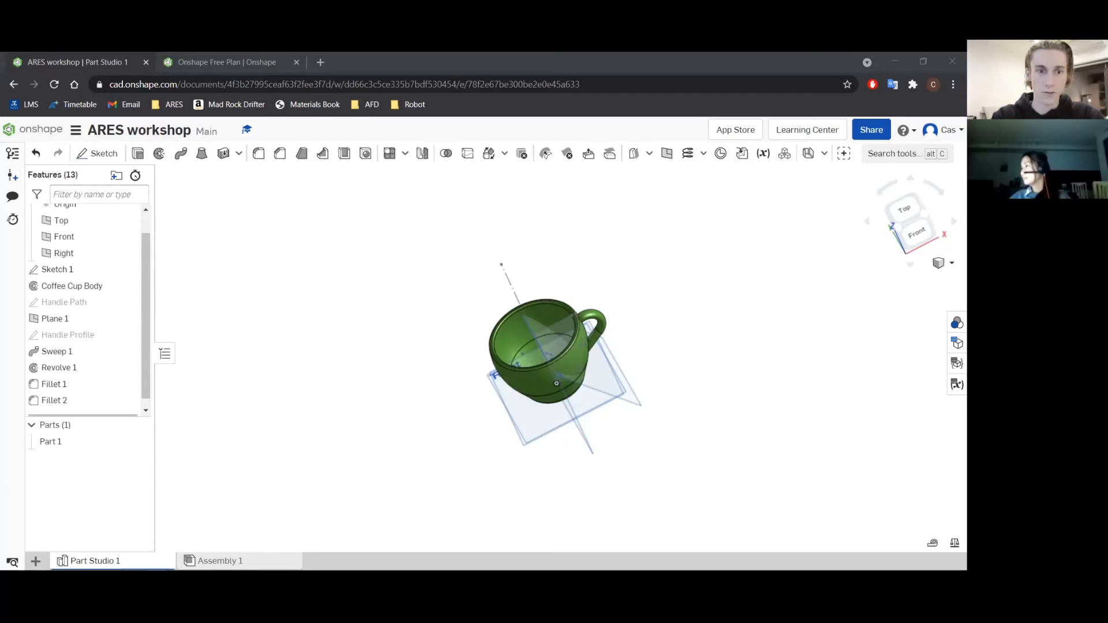
# Create a second Part Studio in the document and open it.
pyautogui.click(35, 560)
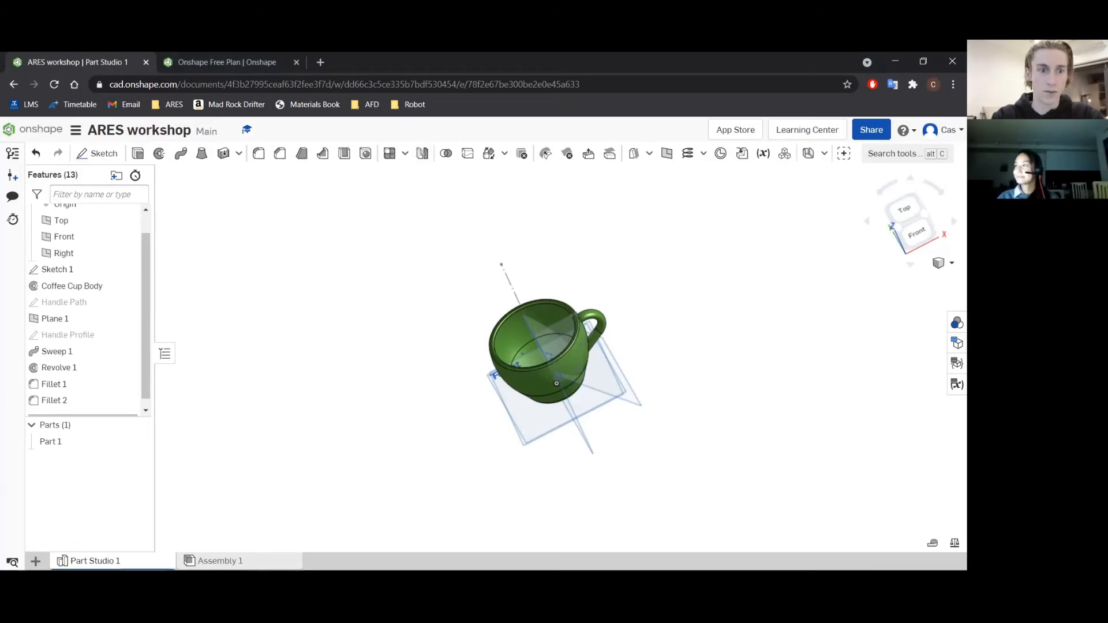
pyautogui.click(35, 561)
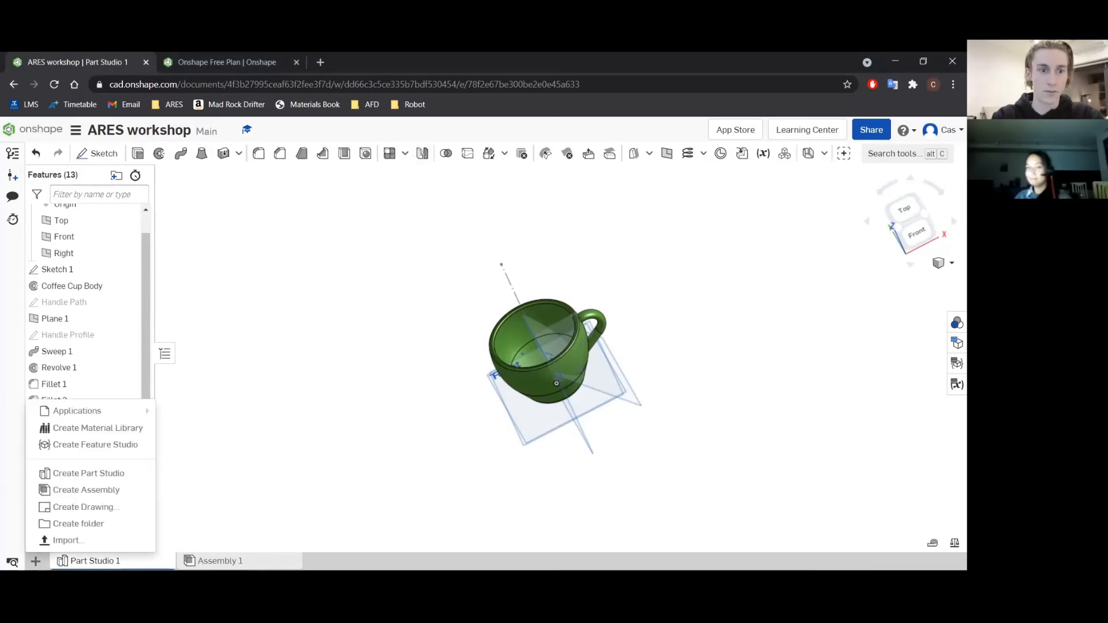
pyautogui.click(105, 474)
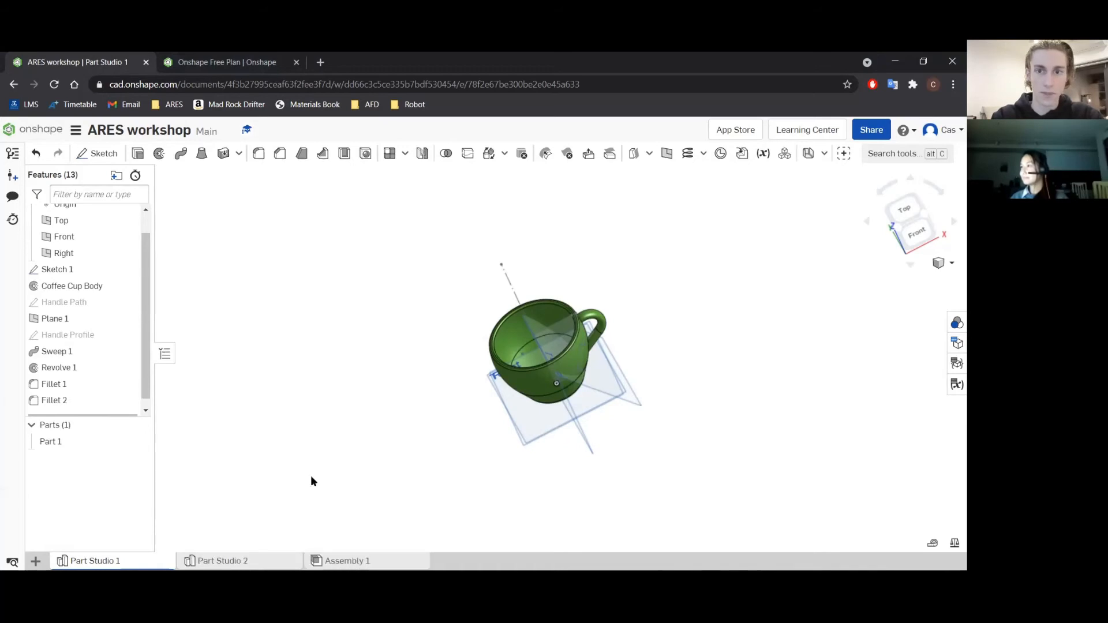
pyautogui.click(235, 563)
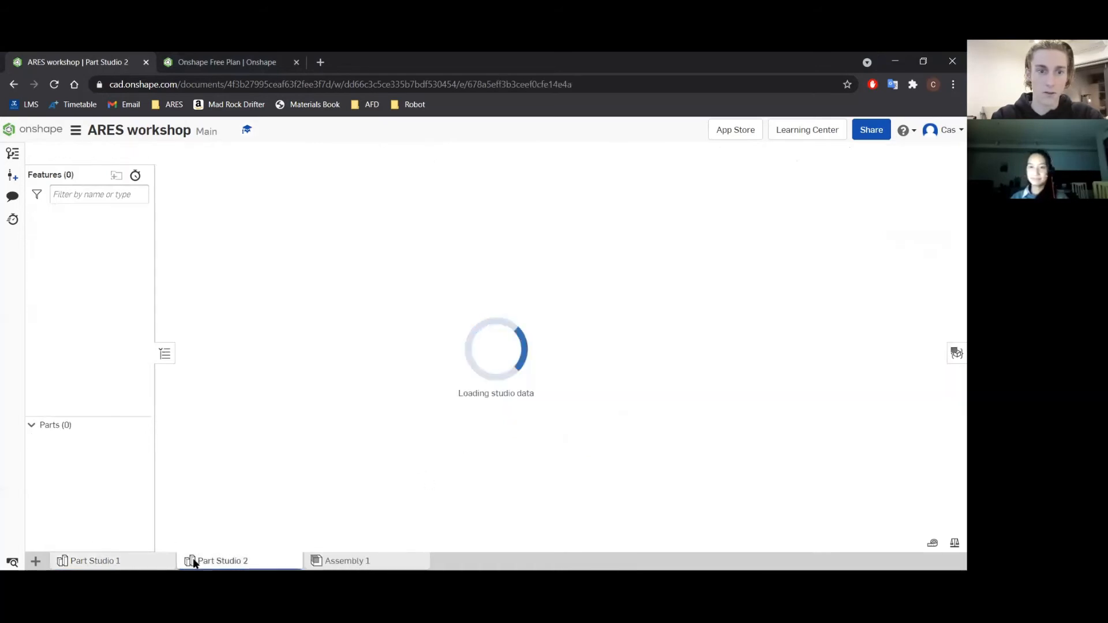
# Rename the new Part Studio as Wheel Rim.
pyautogui.rightClick(218, 561)
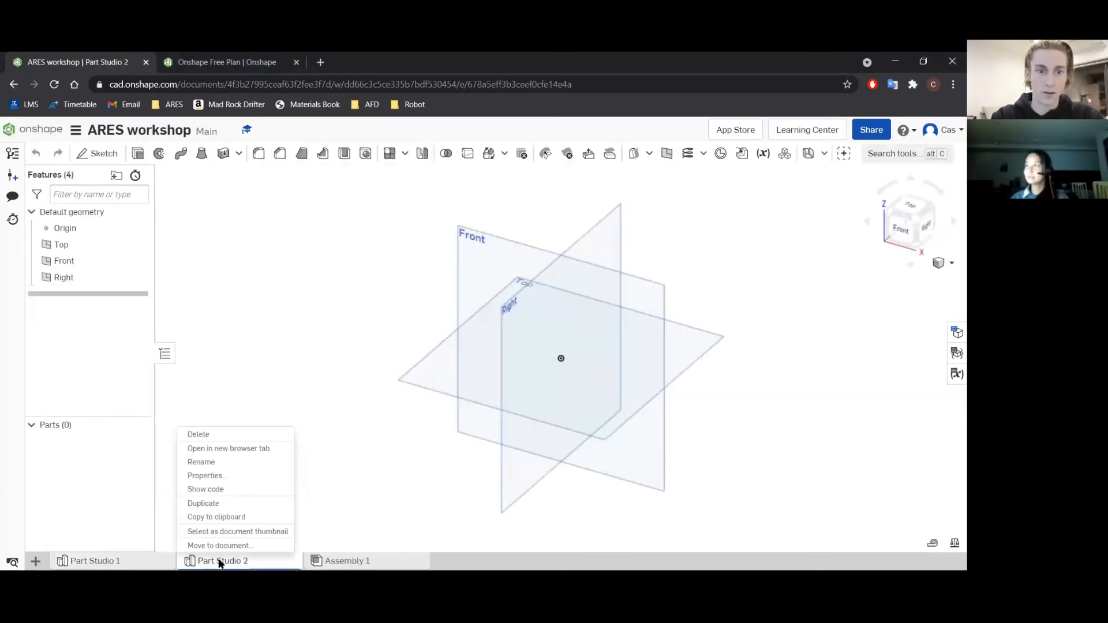
pyautogui.click(220, 462)
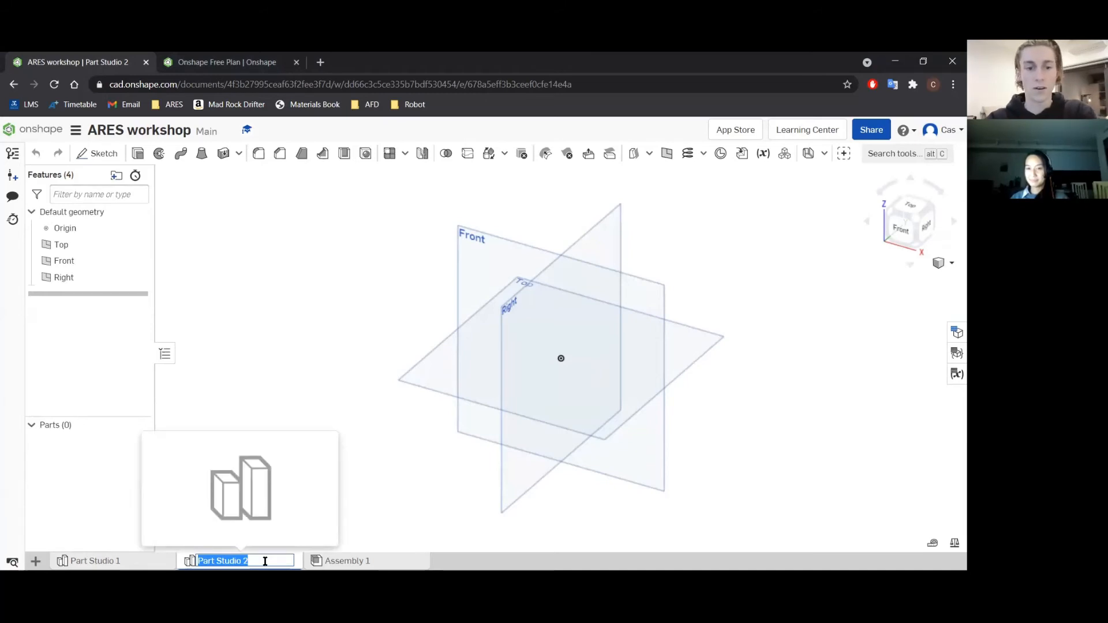
pyautogui.write('wHEE')
pyautogui.press('BackSpace')
pyautogui.press('BackSpace')
pyautogui.press('BackSpace')
pyautogui.write('Wheel Rim')
pyautogui.press('Return')
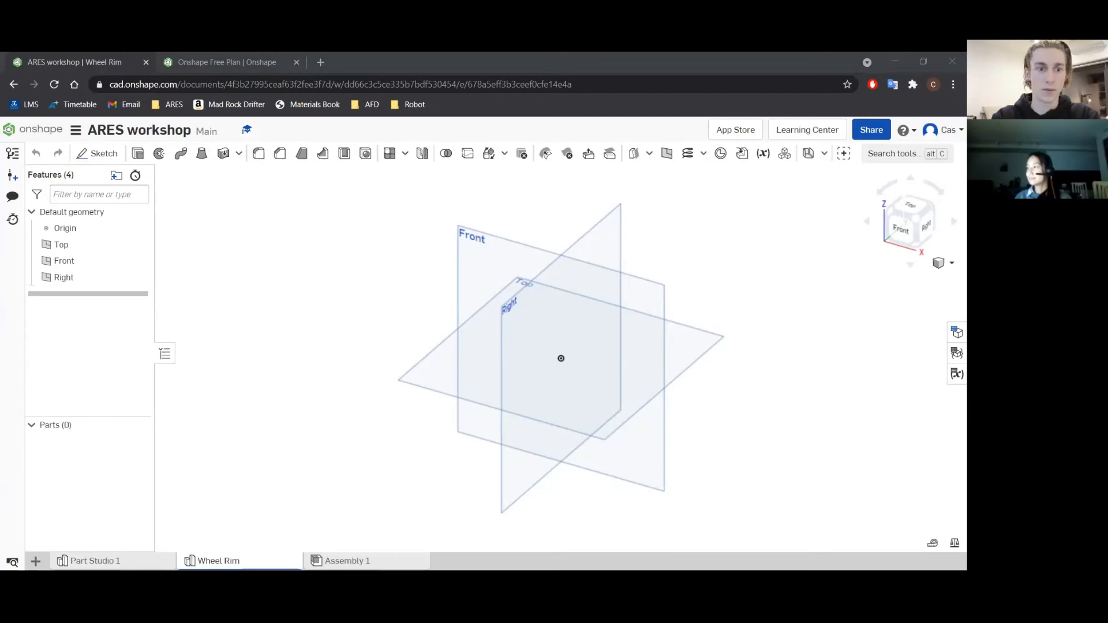
# Start a sketch on the Front plane and hide the default planes.
pyautogui.click(490, 277)
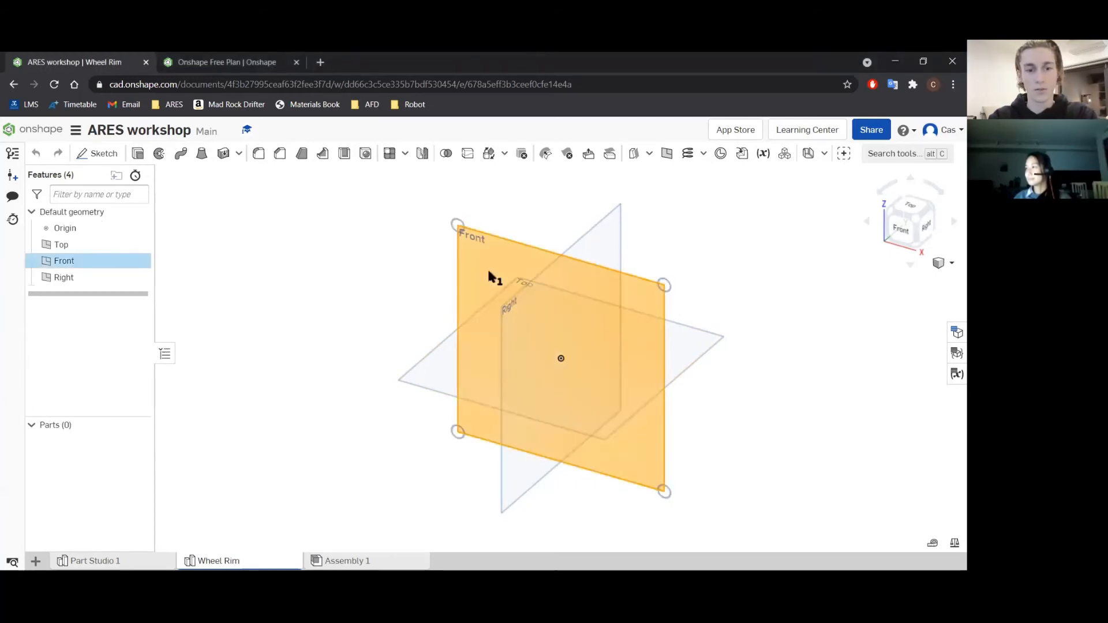
pyautogui.click(489, 276)
pyautogui.hotkey('shift', 's')
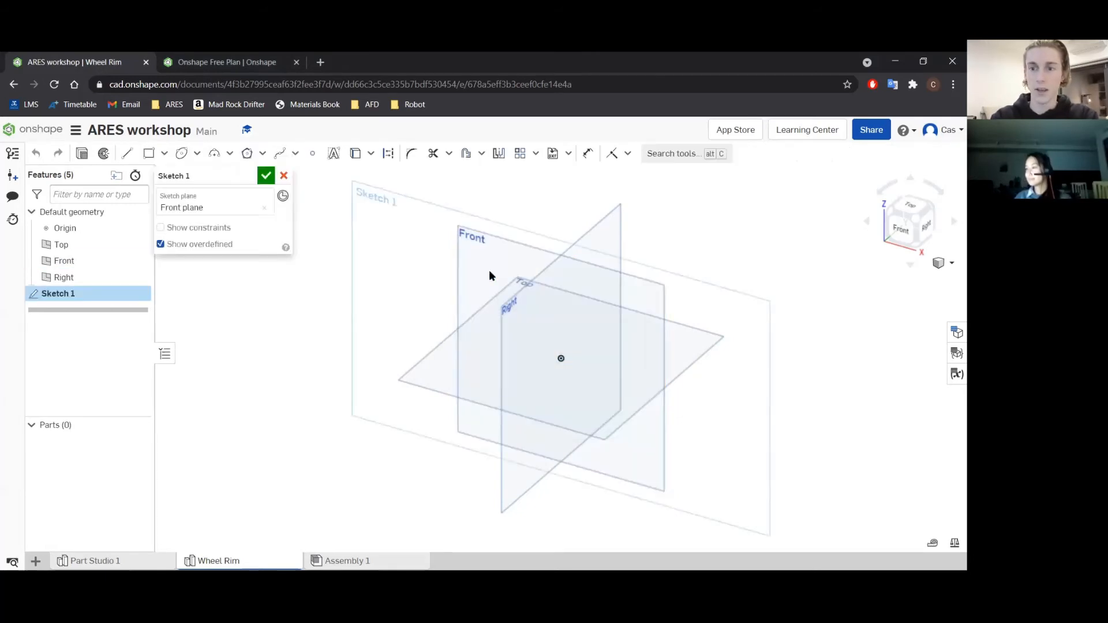
pyautogui.press('n')
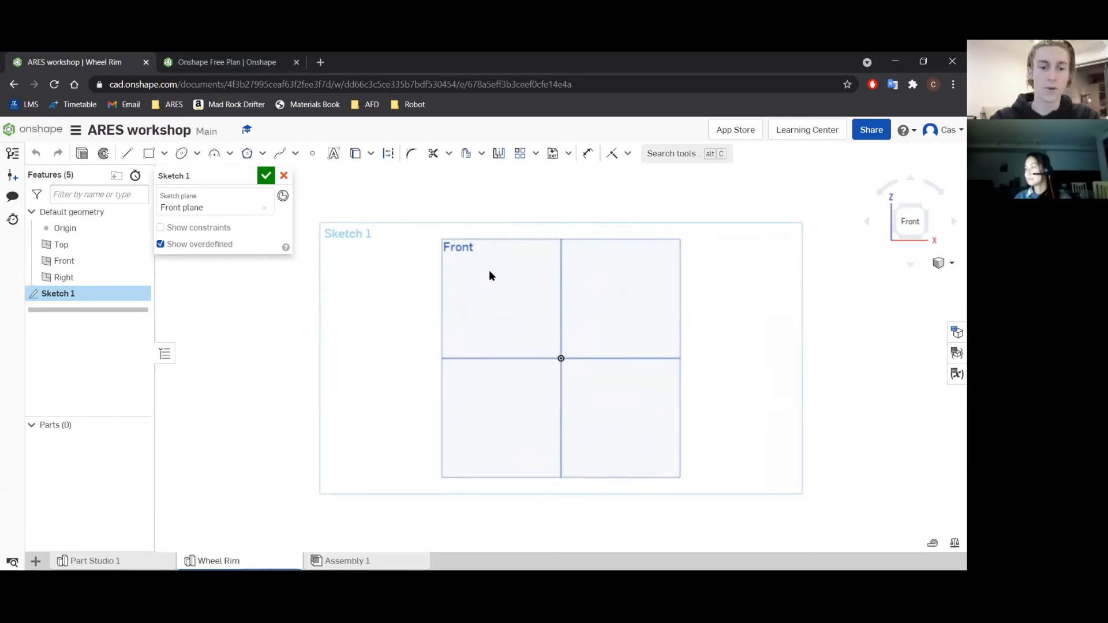
pyautogui.press('f')
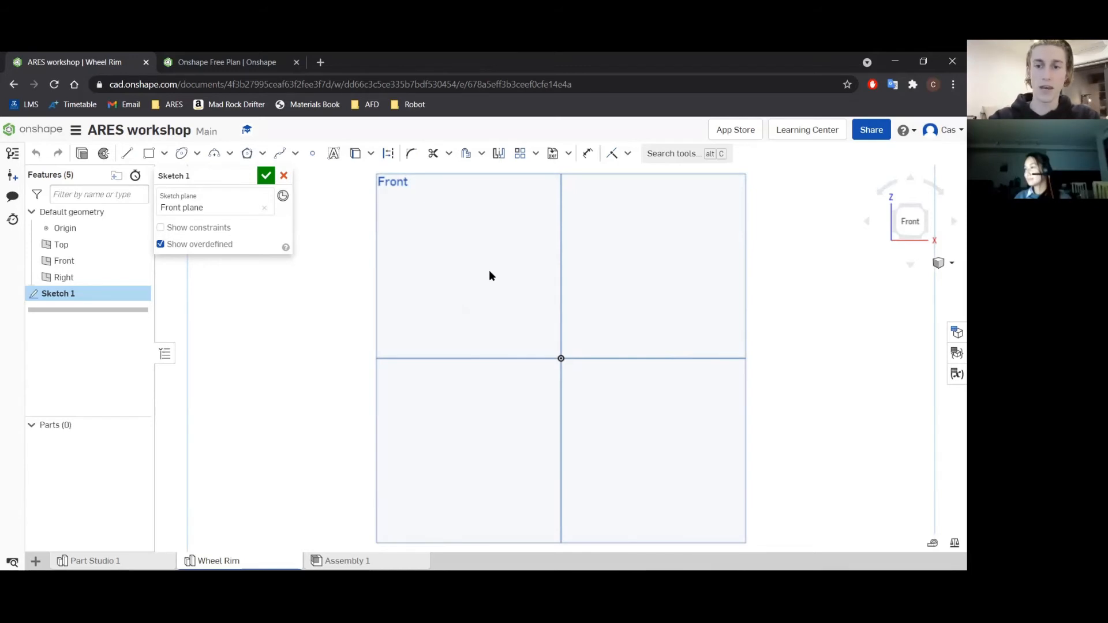
pyautogui.press('p')
pyautogui.press('p')
pyautogui.press('p')
pyautogui.press('p')
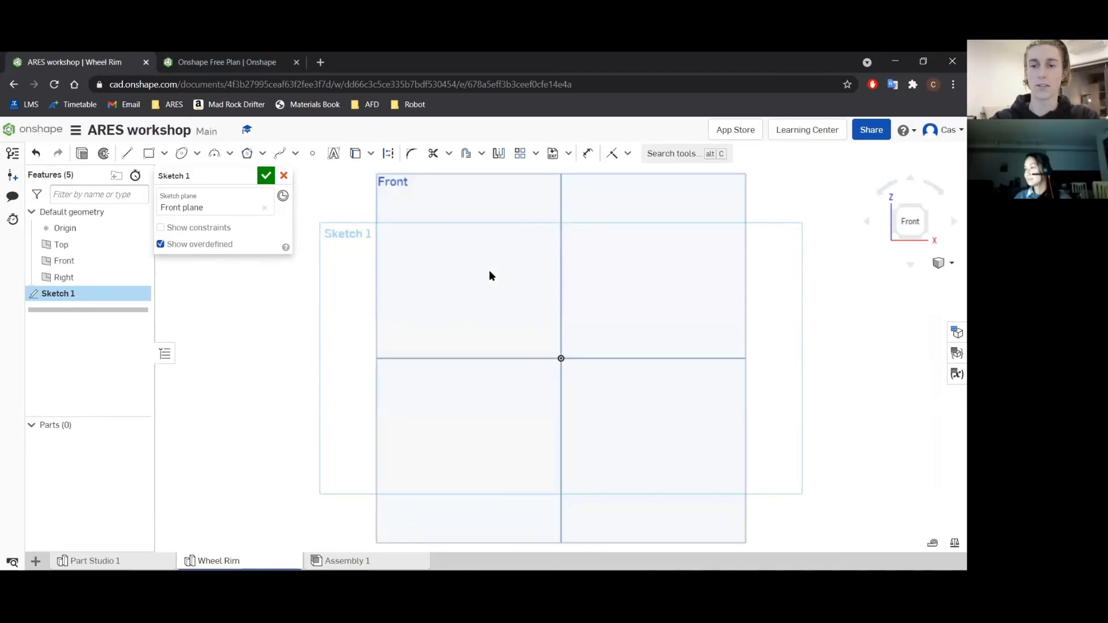
pyautogui.press('p')
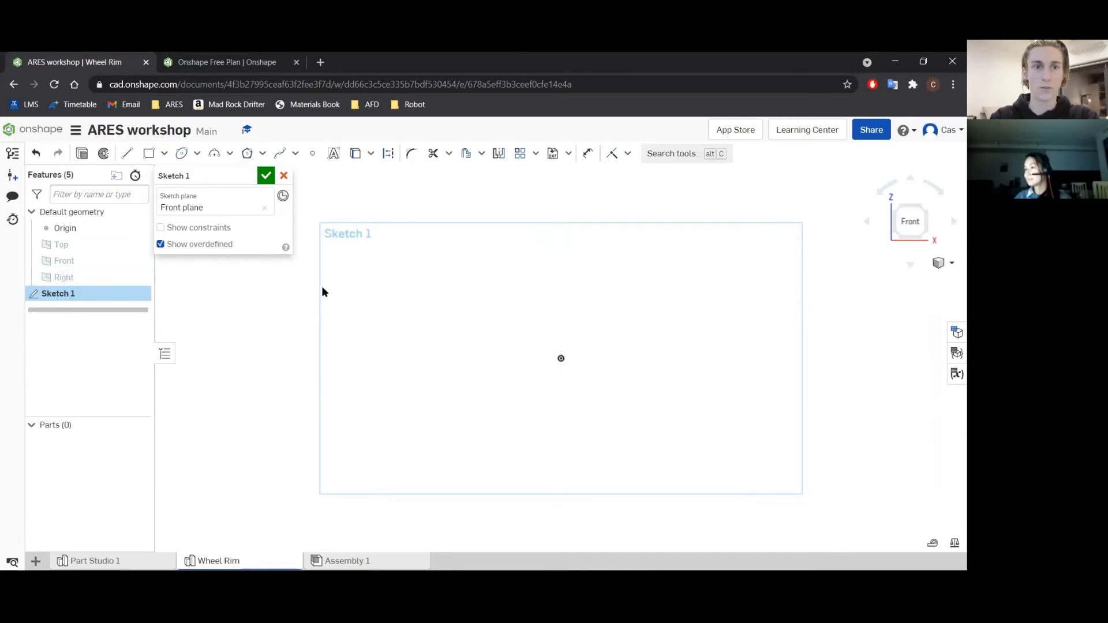
# Sketch four concentric circles centred on the origin, the inner two about 82 mm and 229 mm and the outermost about 381 mm in diameter.
pyautogui.click(197, 153)
pyautogui.click(199, 176)
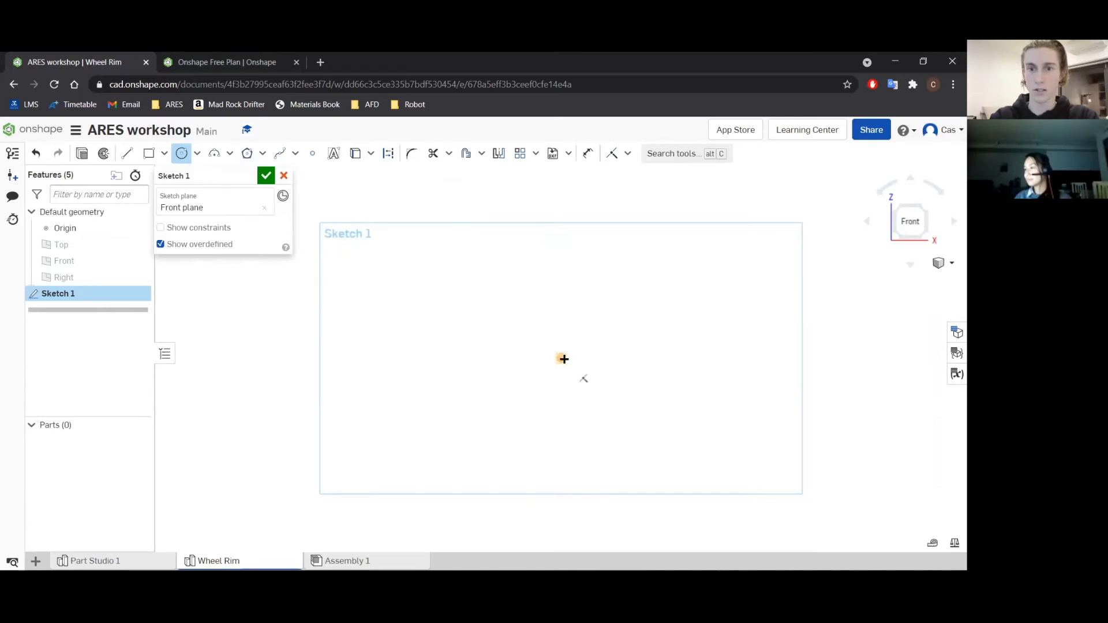
pyautogui.click(575, 353)
pyautogui.click(656, 327)
pyautogui.scroll(-3, 558, 359)
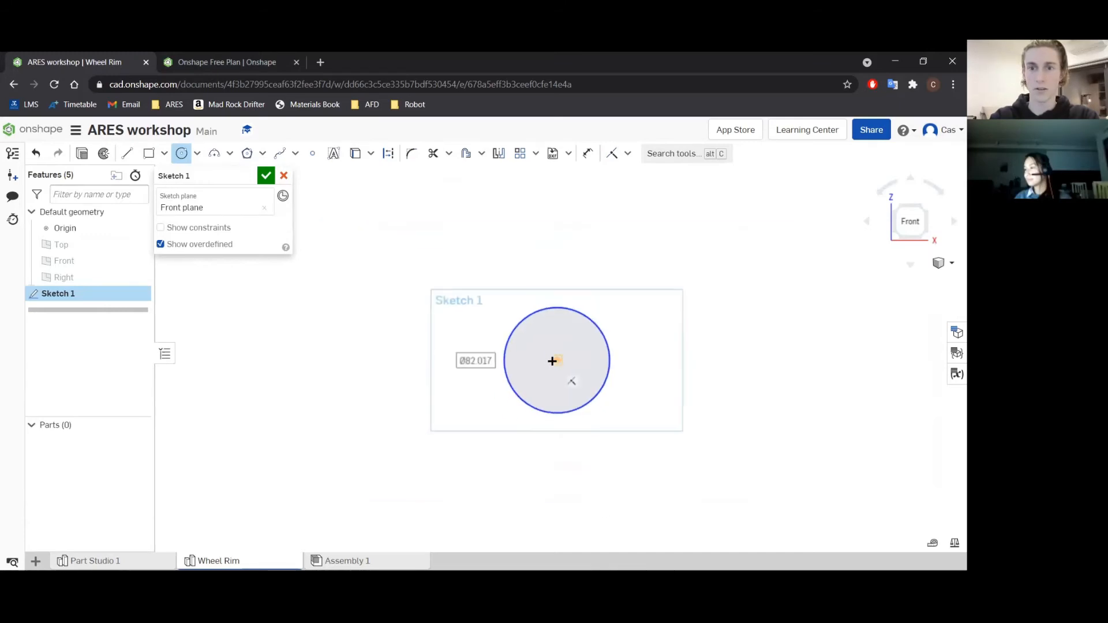
pyautogui.click(554, 360)
pyautogui.click(690, 297)
pyautogui.scroll(-3, 640, 326)
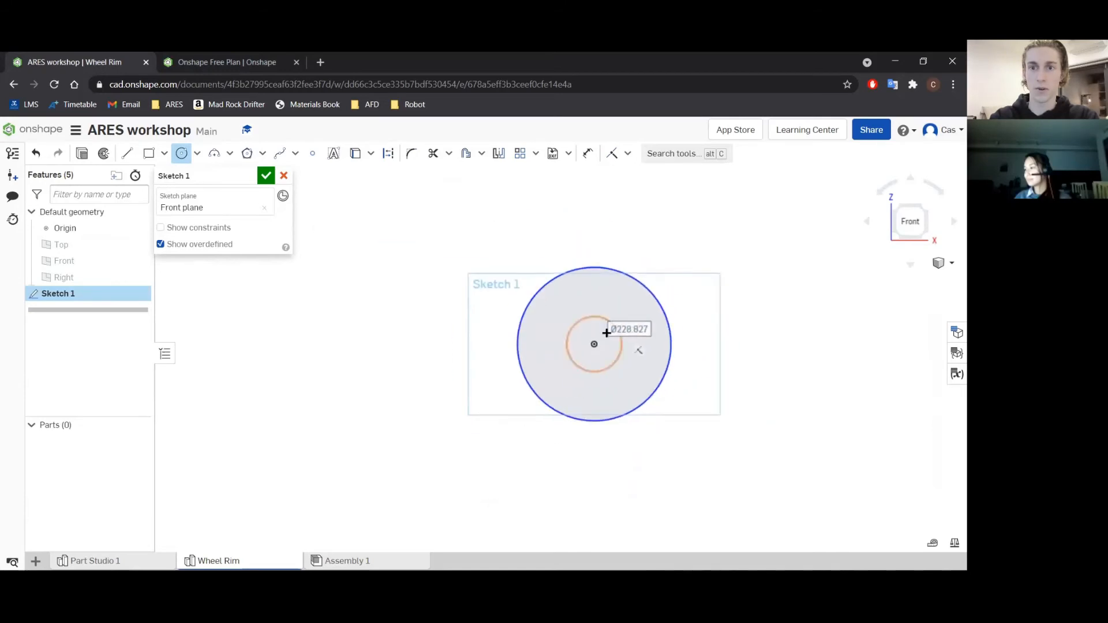
pyautogui.click(595, 344)
pyautogui.click(703, 299)
pyautogui.click(594, 344)
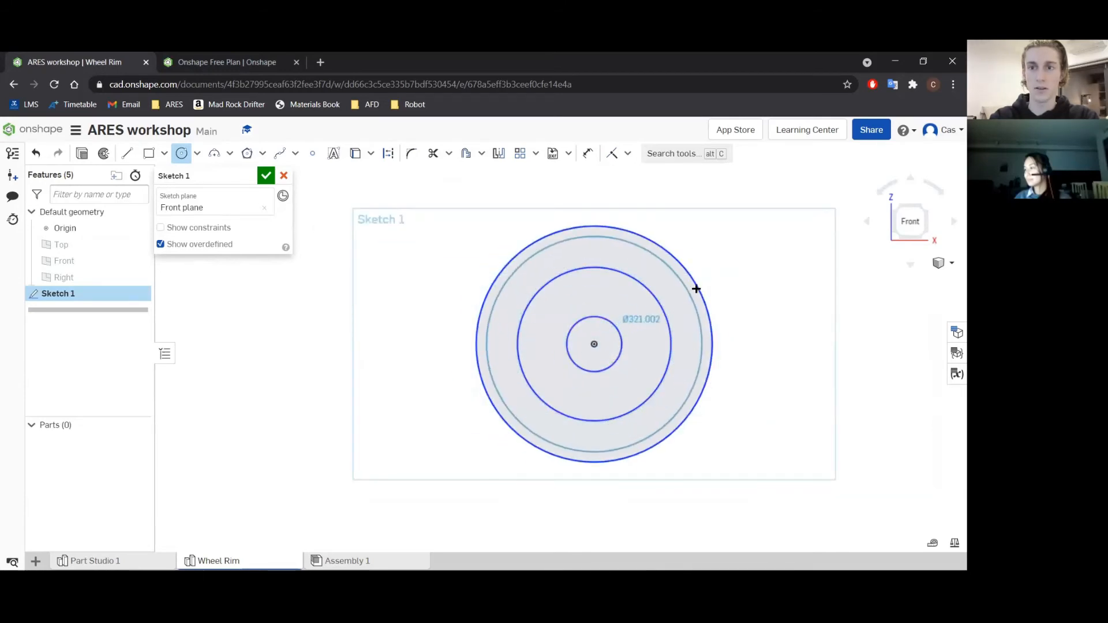
pyautogui.click(705, 279)
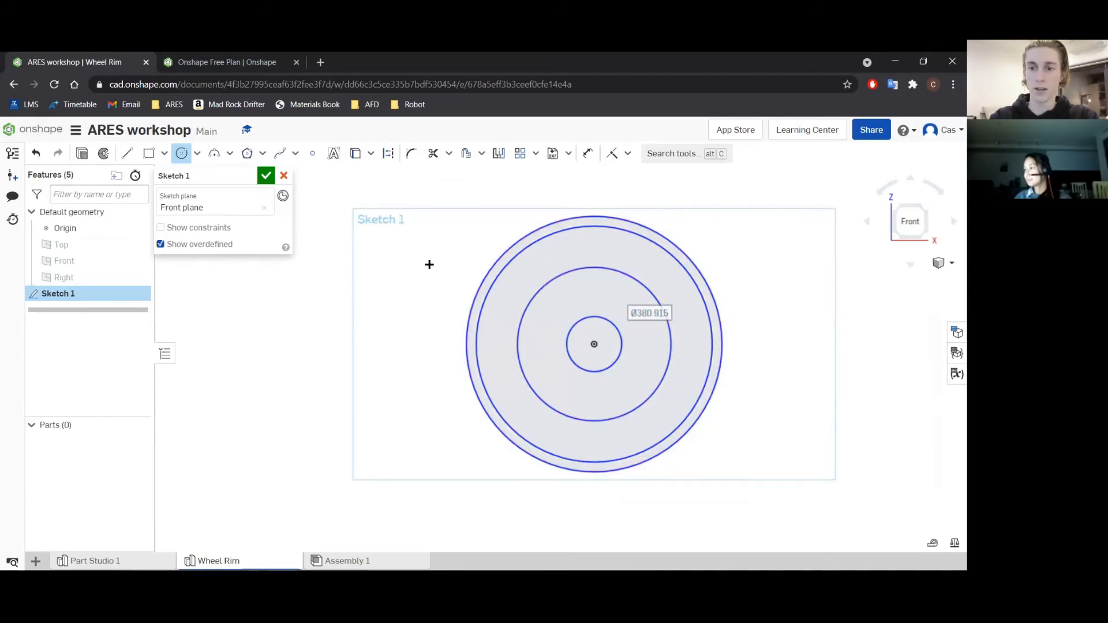
# Draw a vertical construction line about 235 mm long upward from the origin, and slightly shrink the second-largest circle.
pyautogui.click(127, 153)
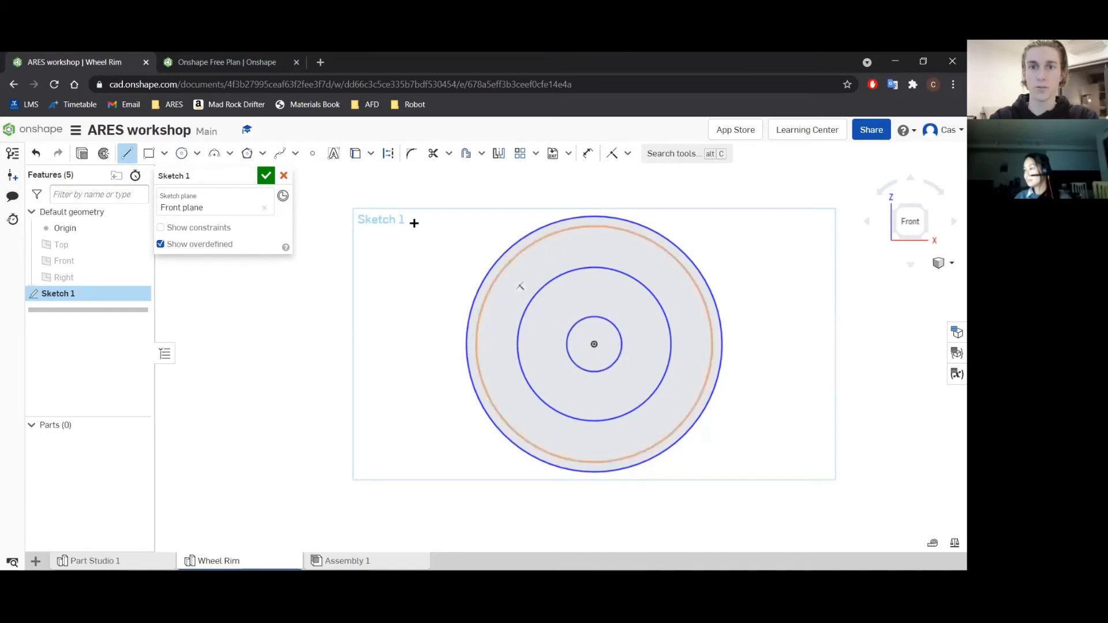
pyautogui.click(389, 157)
pyautogui.click(593, 344)
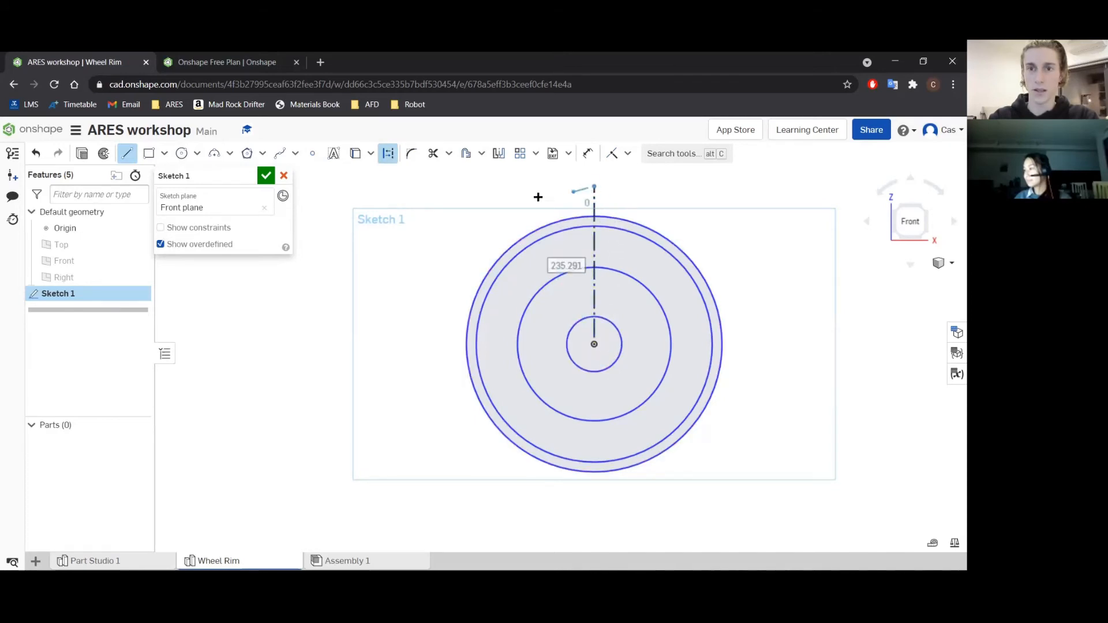
pyautogui.press('Escape')
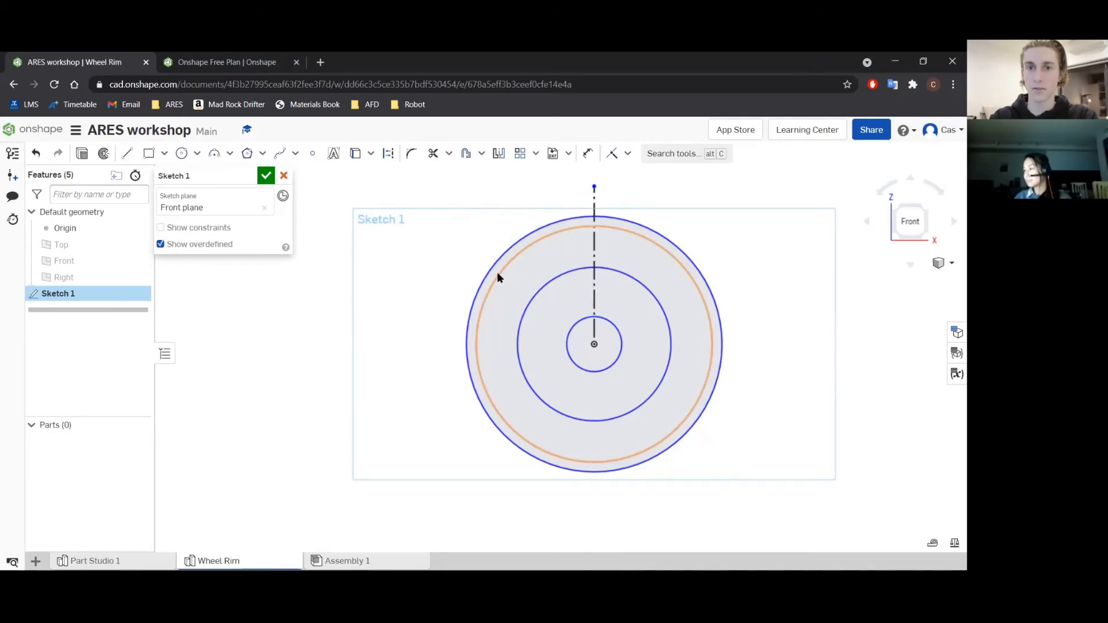
pyautogui.moveTo(493, 280)
pyautogui.mouseDown()
pyautogui.moveTo(514, 292)
pyautogui.moveTo(486, 294)
pyautogui.mouseUp()
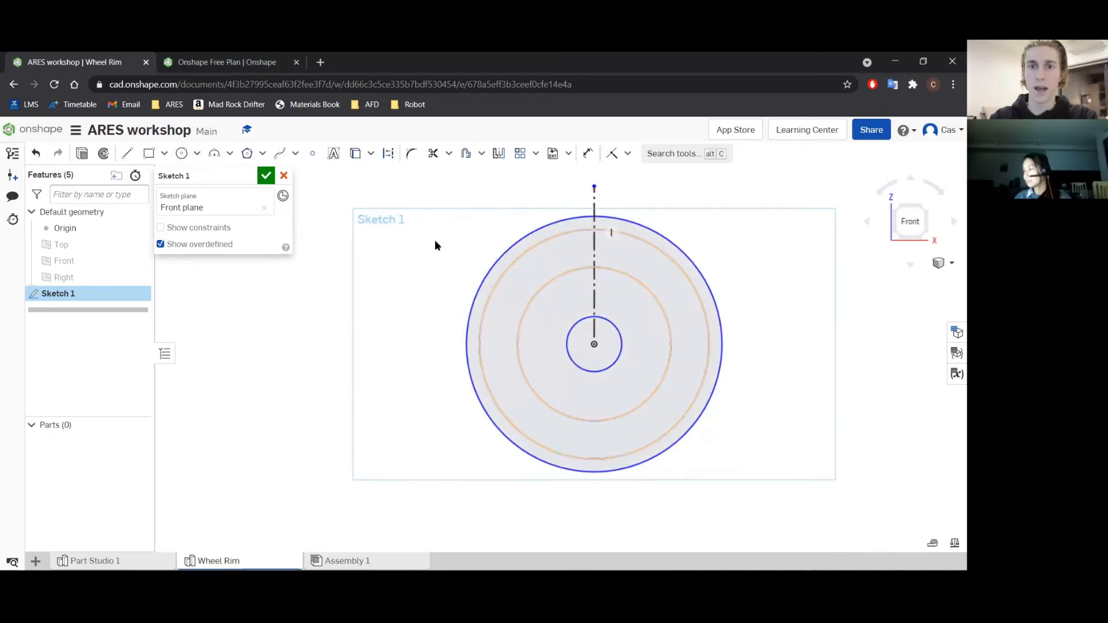
pyautogui.click(588, 153)
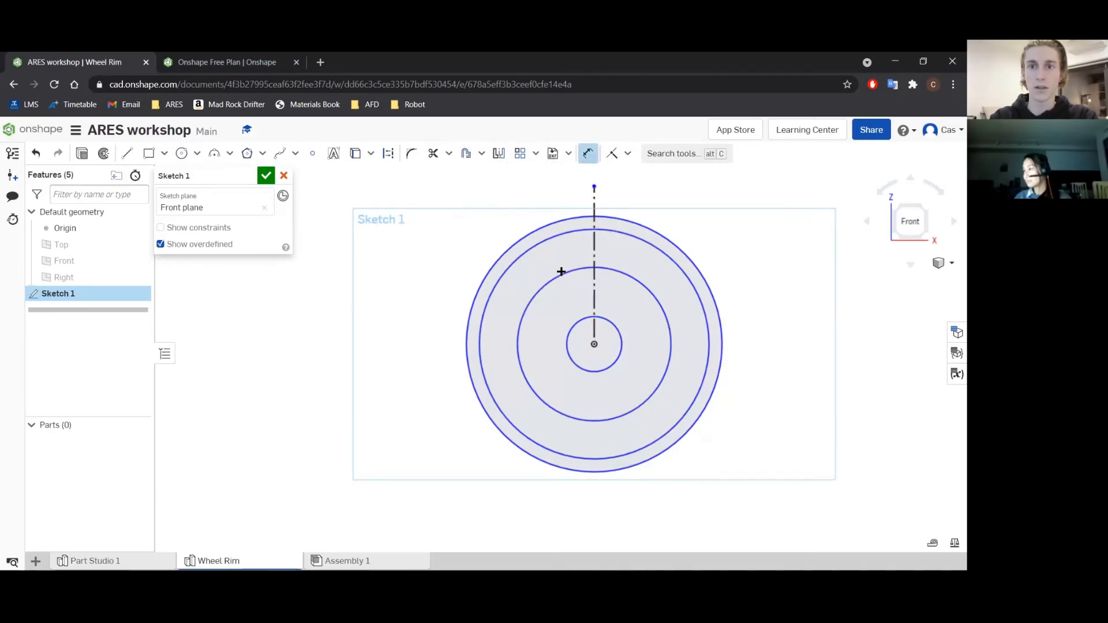
pyautogui.click(568, 331)
pyautogui.click(406, 334)
pyautogui.write('80')
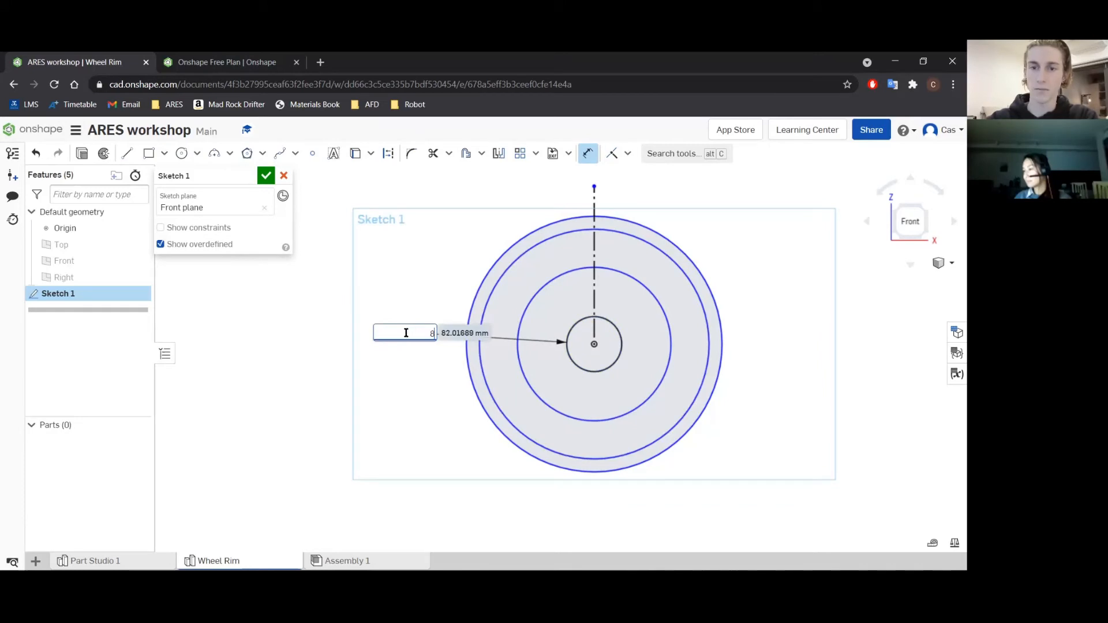
pyautogui.press('Return')
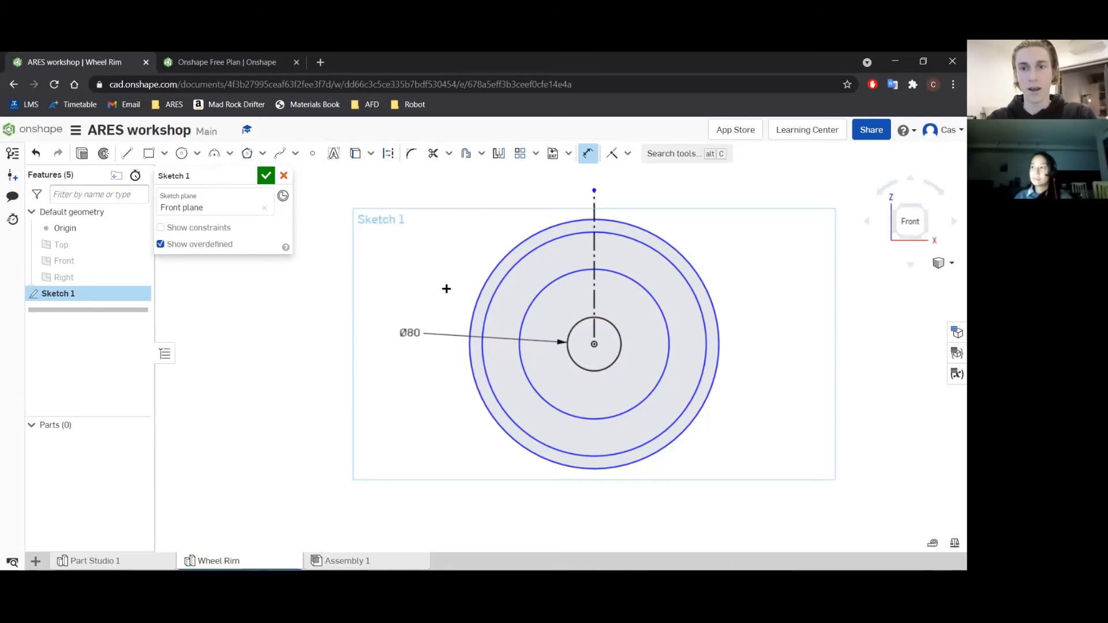
pyautogui.press('Escape')
pyautogui.hotkey('ctrl', 'z')
pyautogui.hotkey('ctrl', 'z')
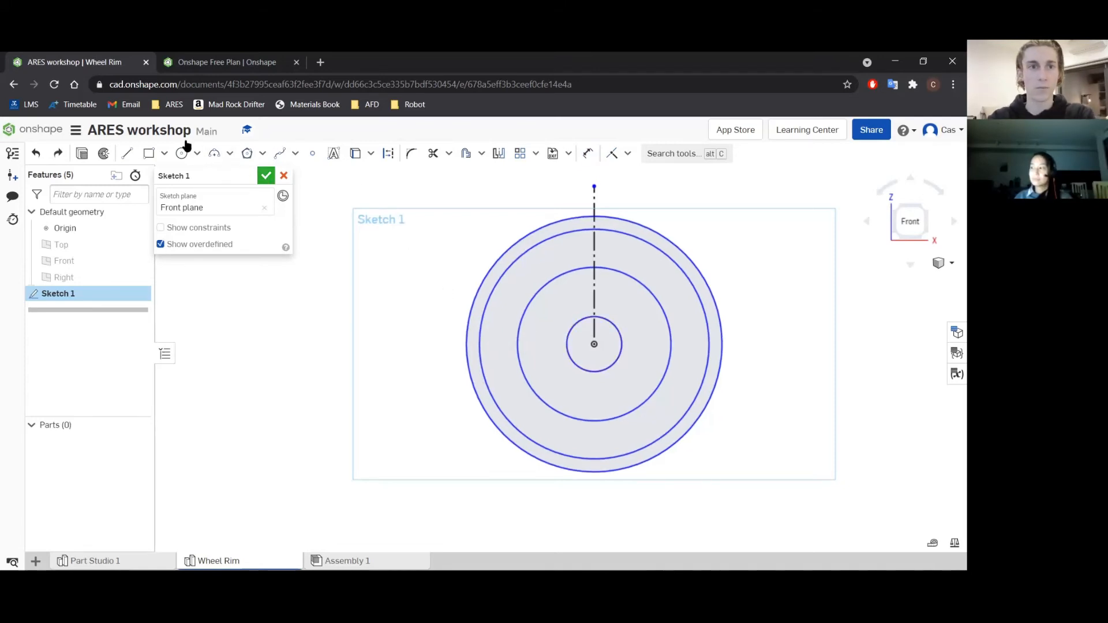
# Draw two lines about 114 mm long from the origin to the second-smallest circle, one on each side of the construction line.
pyautogui.click(127, 153)
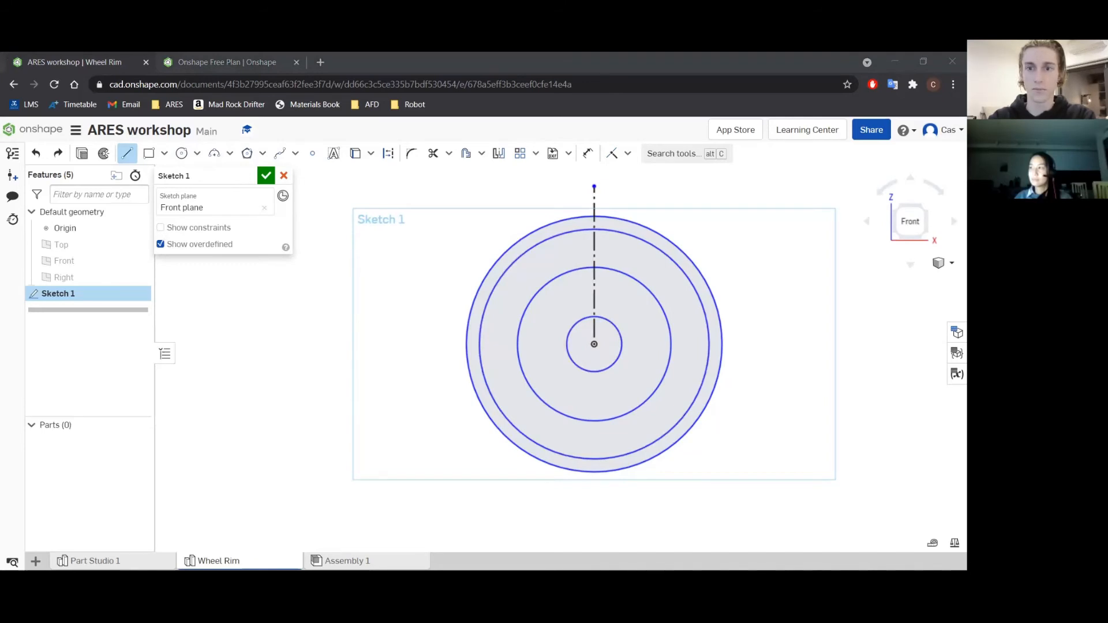
pyautogui.click(594, 344)
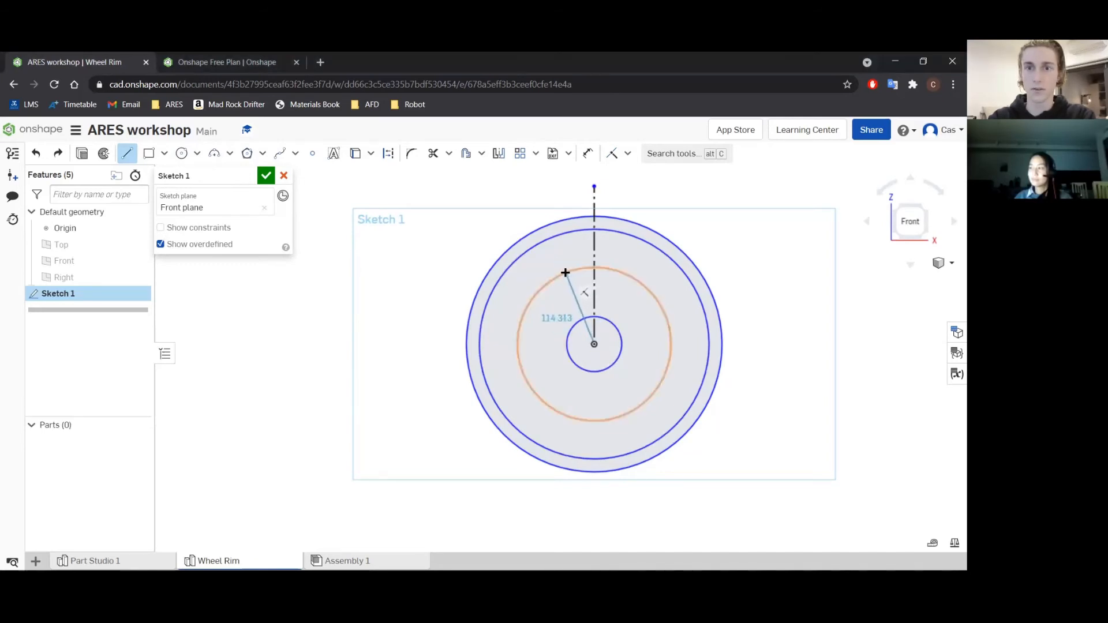
pyautogui.click(565, 272)
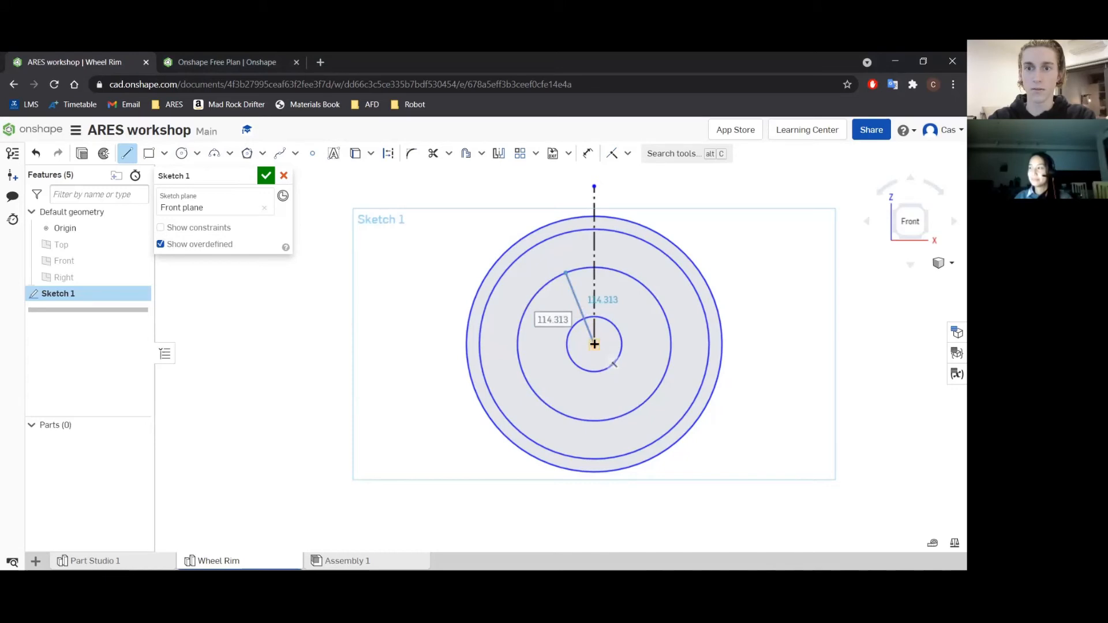
pyautogui.click(593, 344)
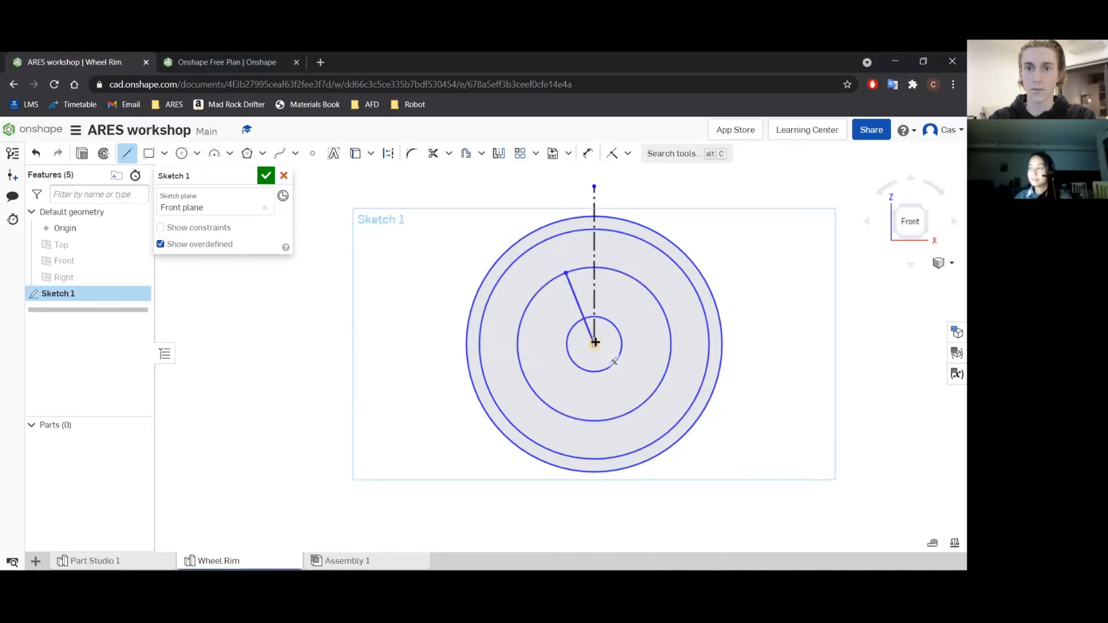
pyautogui.click(633, 278)
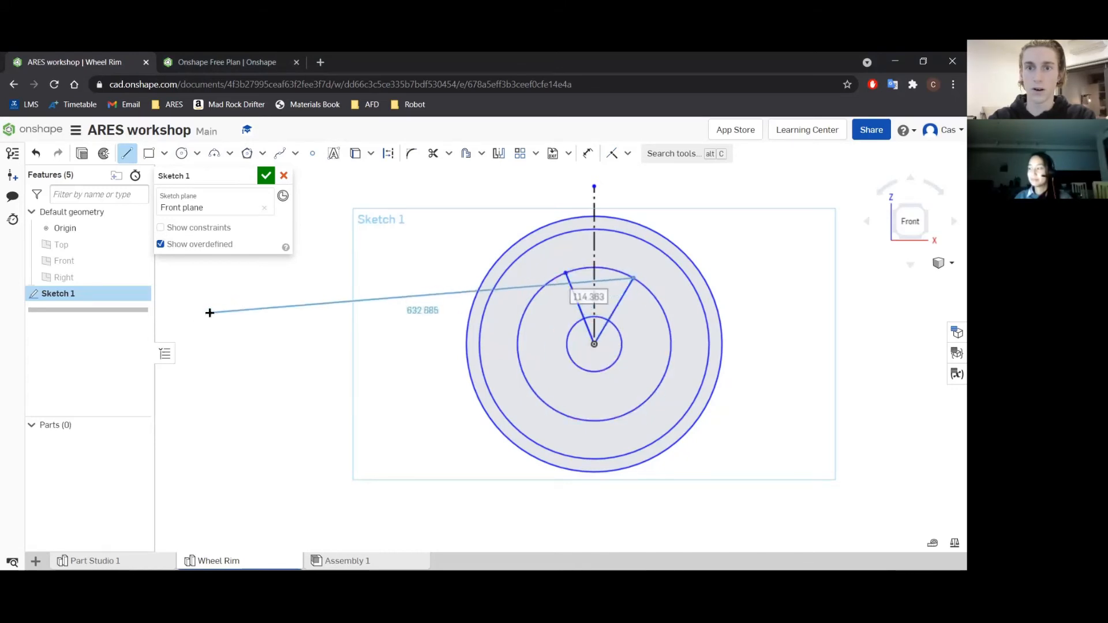
pyautogui.press('Escape')
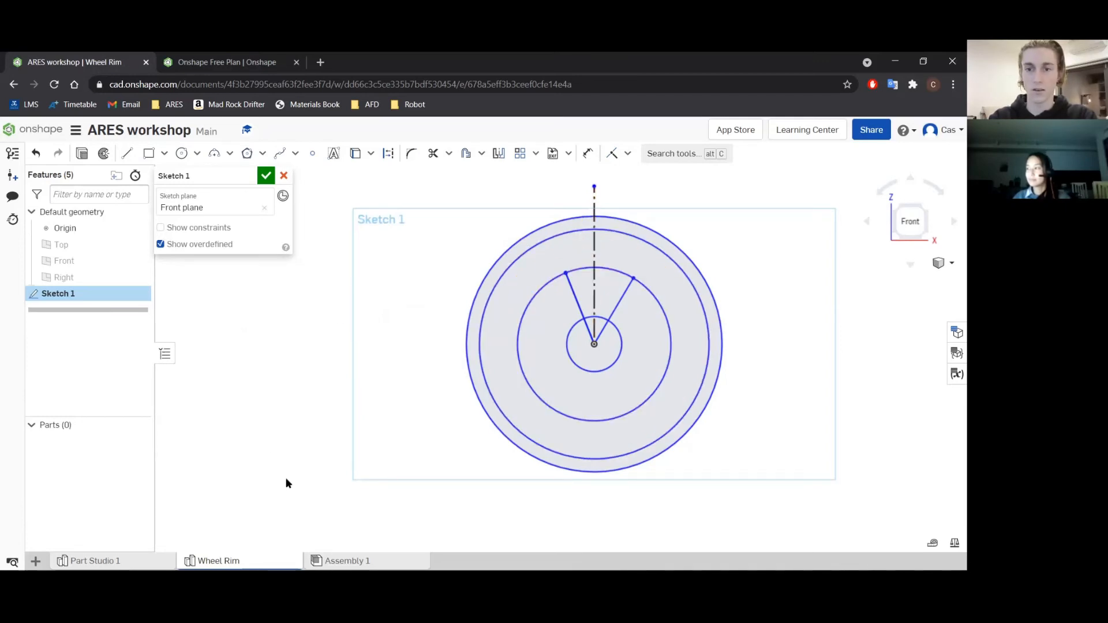
pyautogui.click(144, 577)
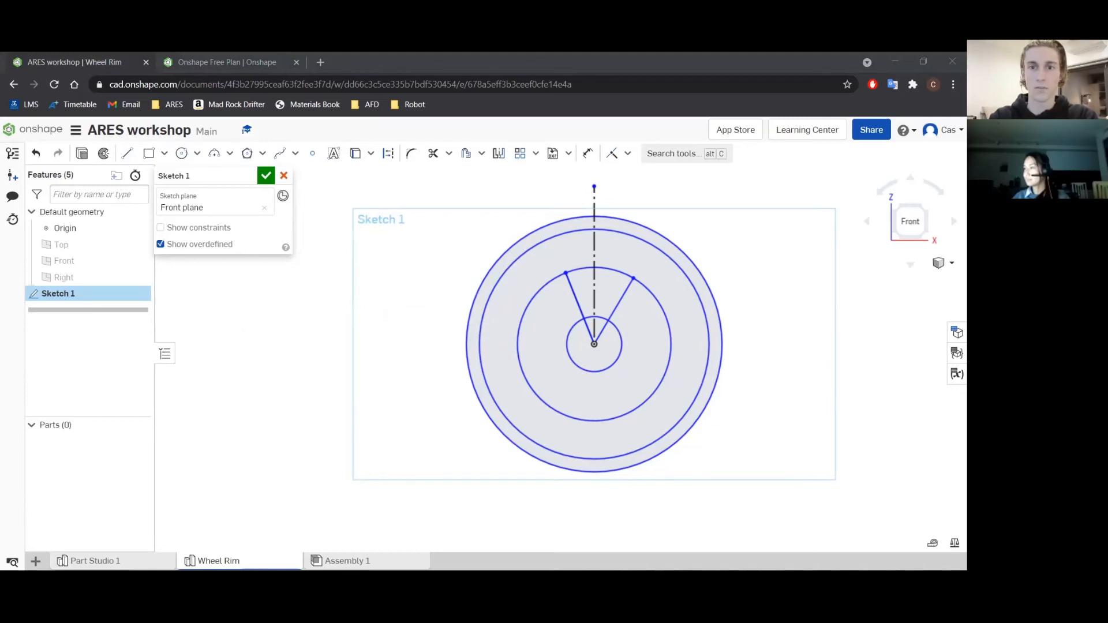
# Dimension the innermost circle to 150 mm diameter and the second-smallest circle to 400 mm diameter.
pyautogui.click(489, 197)
pyautogui.press('u')
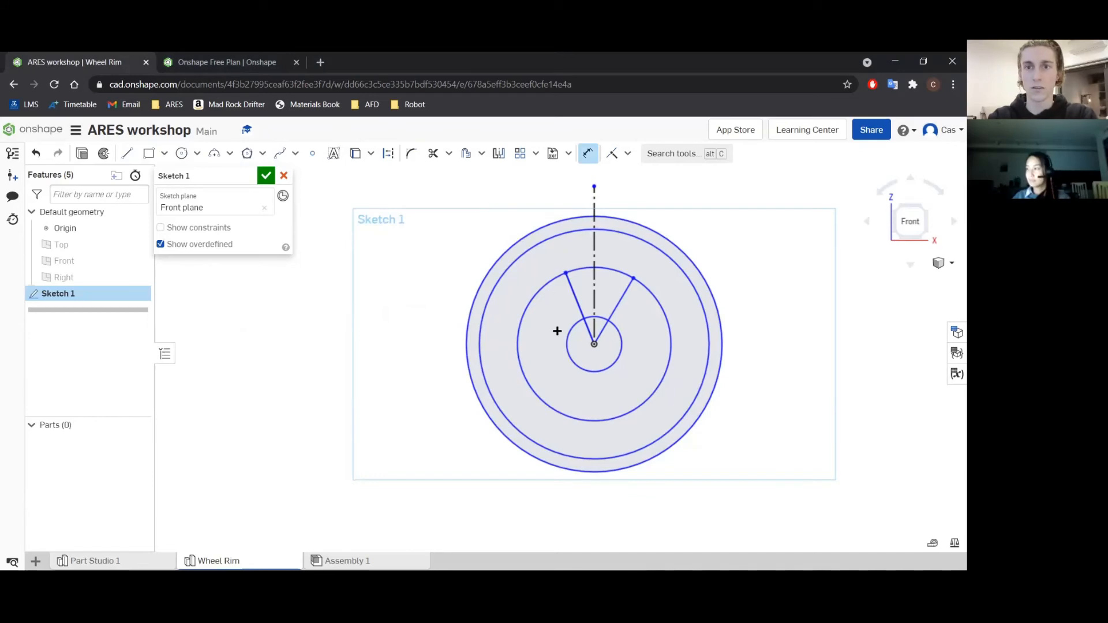
pyautogui.click(569, 352)
pyautogui.click(396, 281)
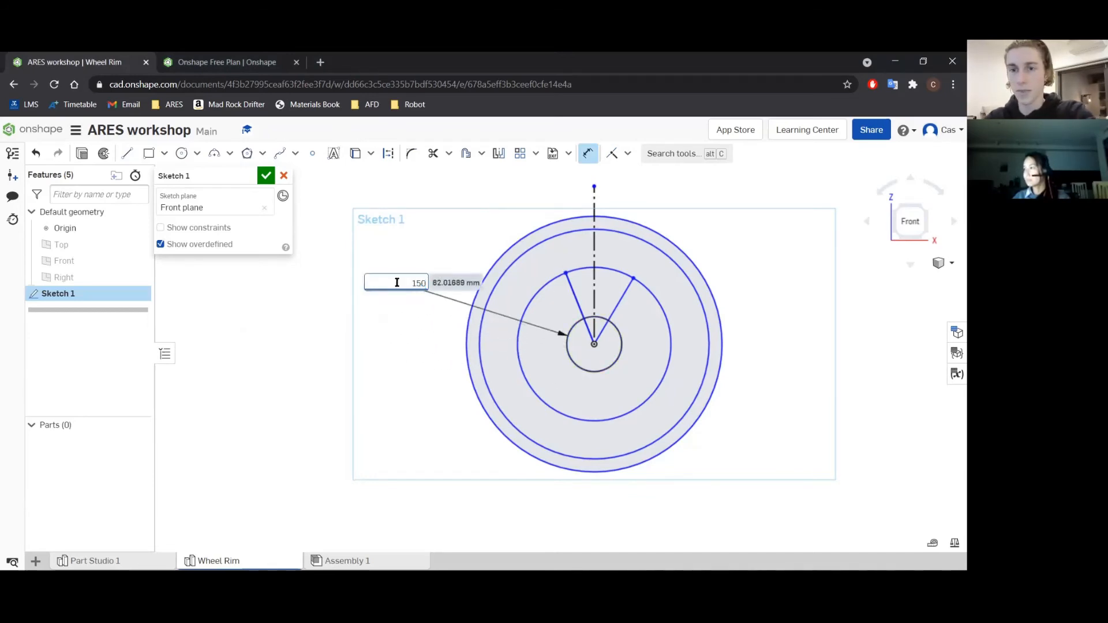
pyautogui.write('150')
pyautogui.press('Return')
pyautogui.click(498, 355)
pyautogui.click(306, 323)
pyautogui.write('4')
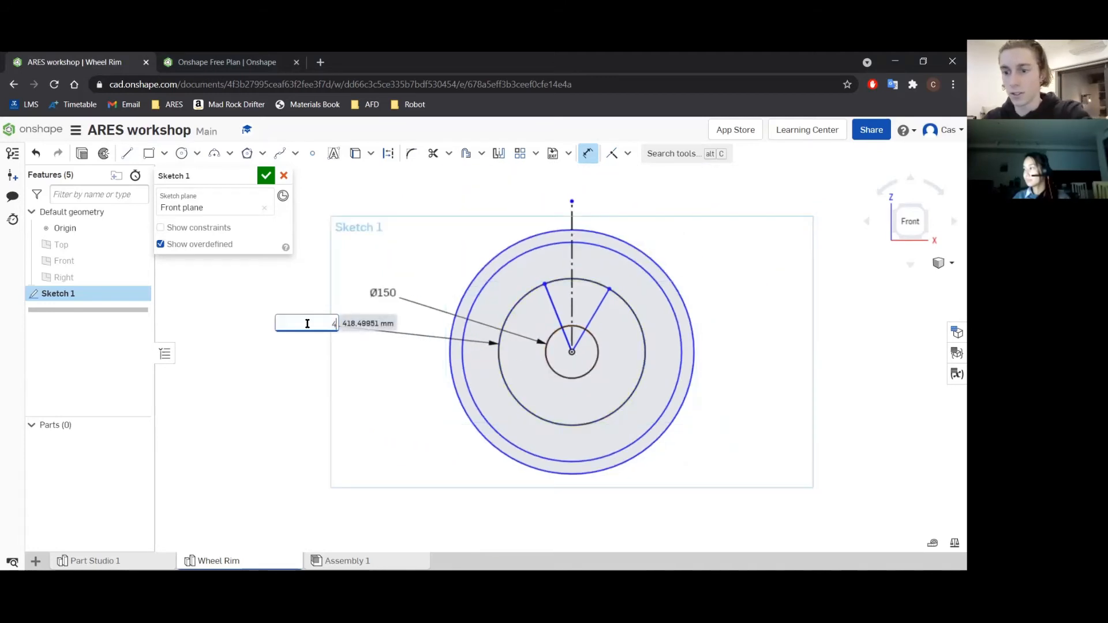
pyautogui.write('00')
pyautogui.press('Return')
# Dimension the second-largest circle to 475 mm diameter and the outermost circle to 500 mm diameter.
pyautogui.click(460, 375)
pyautogui.click(373, 362)
pyautogui.write('475')
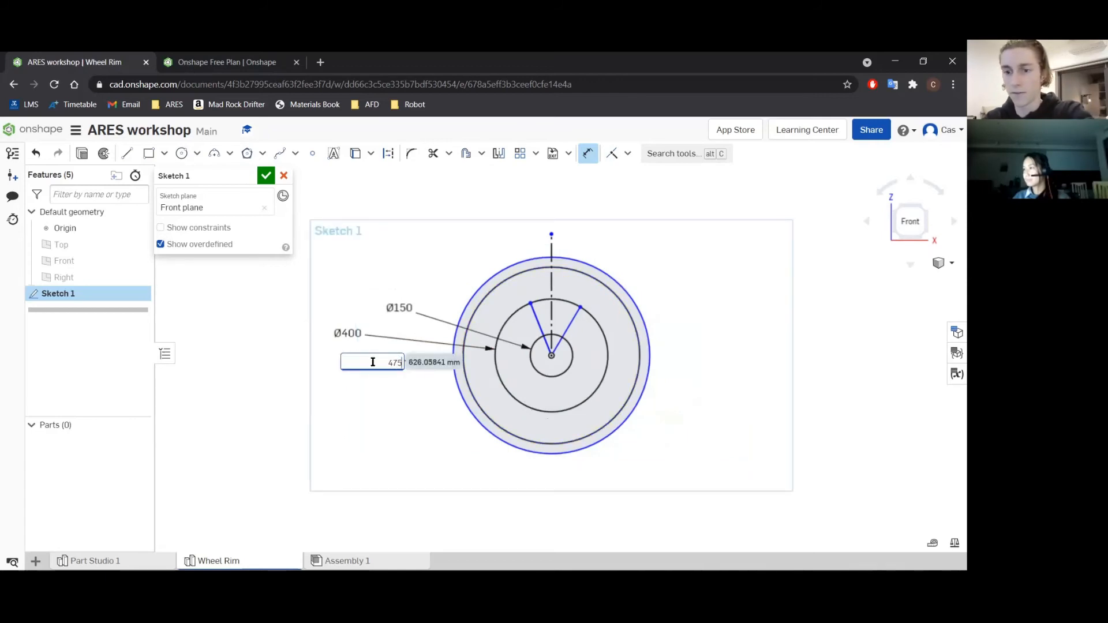
pyautogui.press('Return')
pyautogui.click(453, 387)
pyautogui.click(374, 403)
pyautogui.write('500')
pyautogui.press('Return')
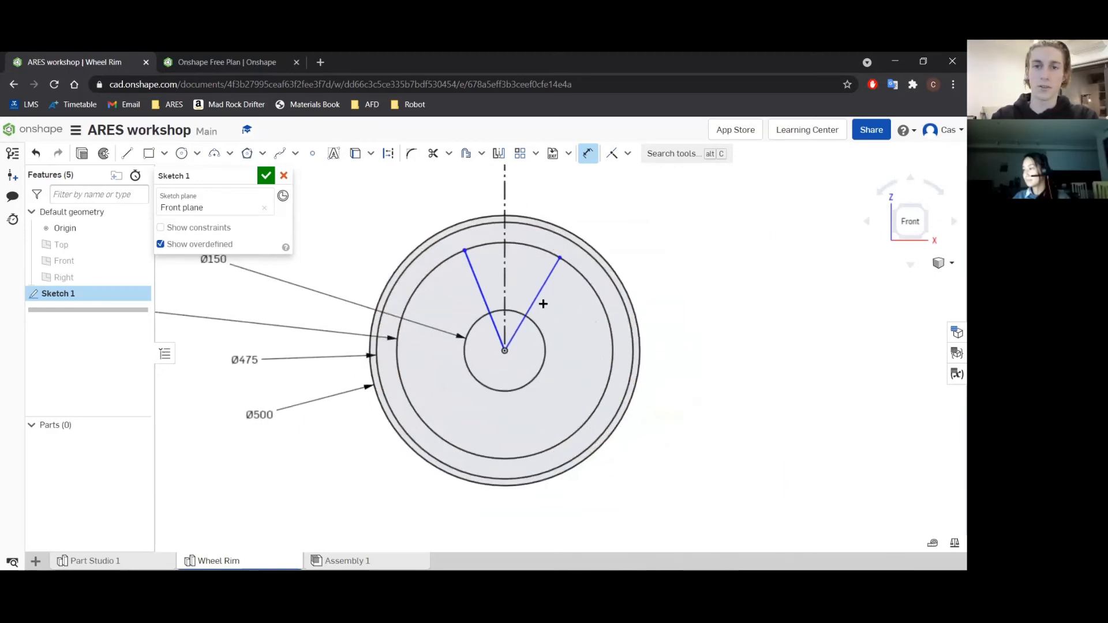
# Dimension the angle between the two slanted lines from the origin to 30°.
pyautogui.click(476, 283)
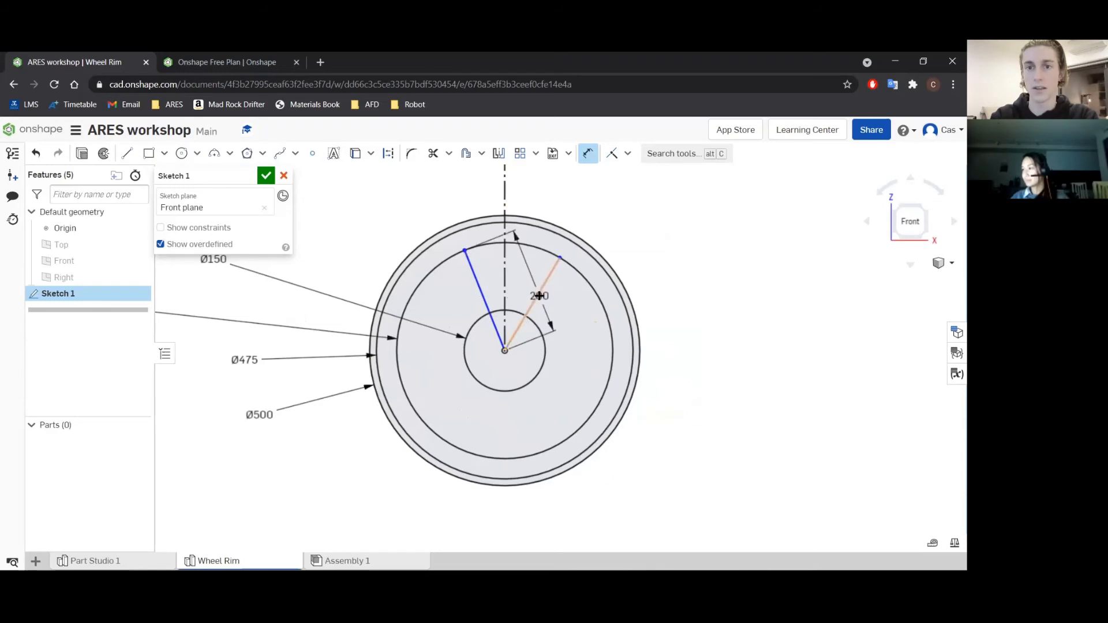
pyautogui.click(538, 295)
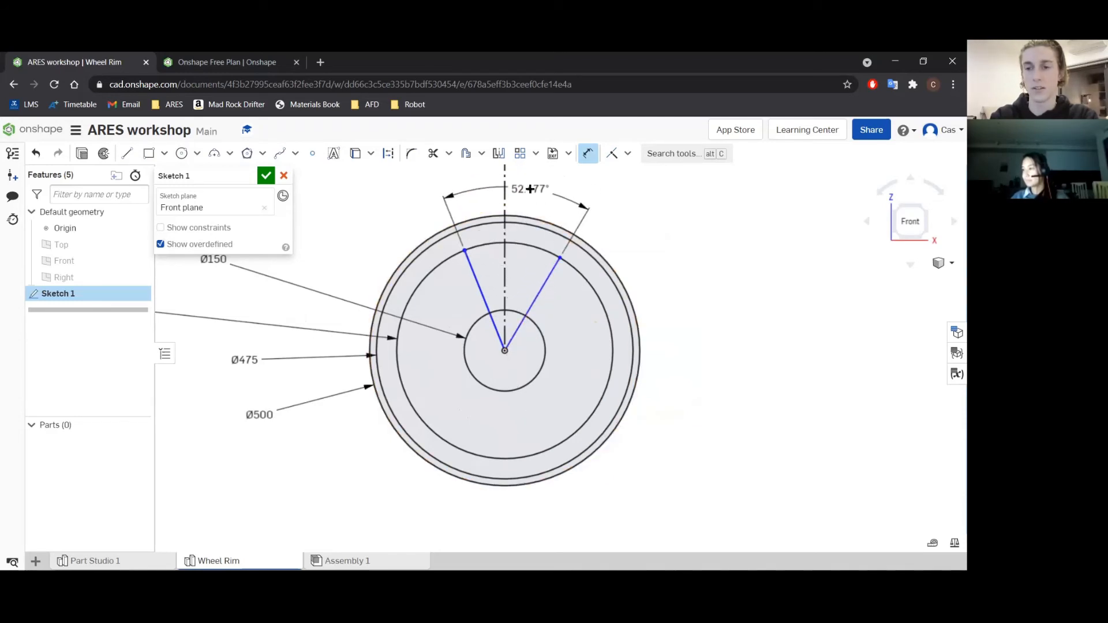
pyautogui.click(530, 189)
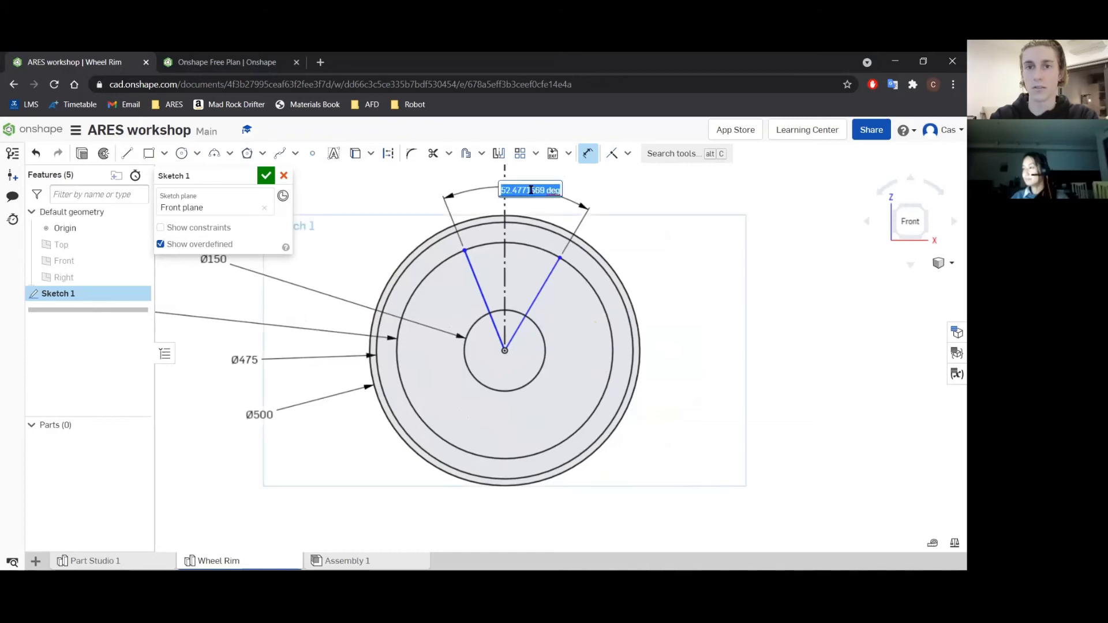
pyautogui.press('Return')
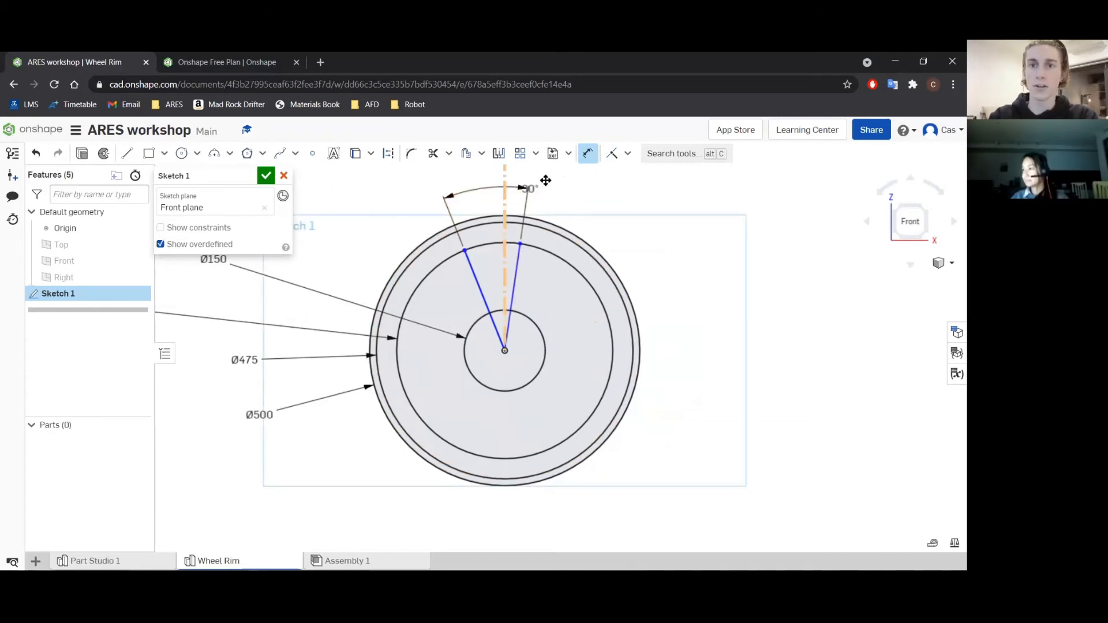
pyautogui.click(588, 153)
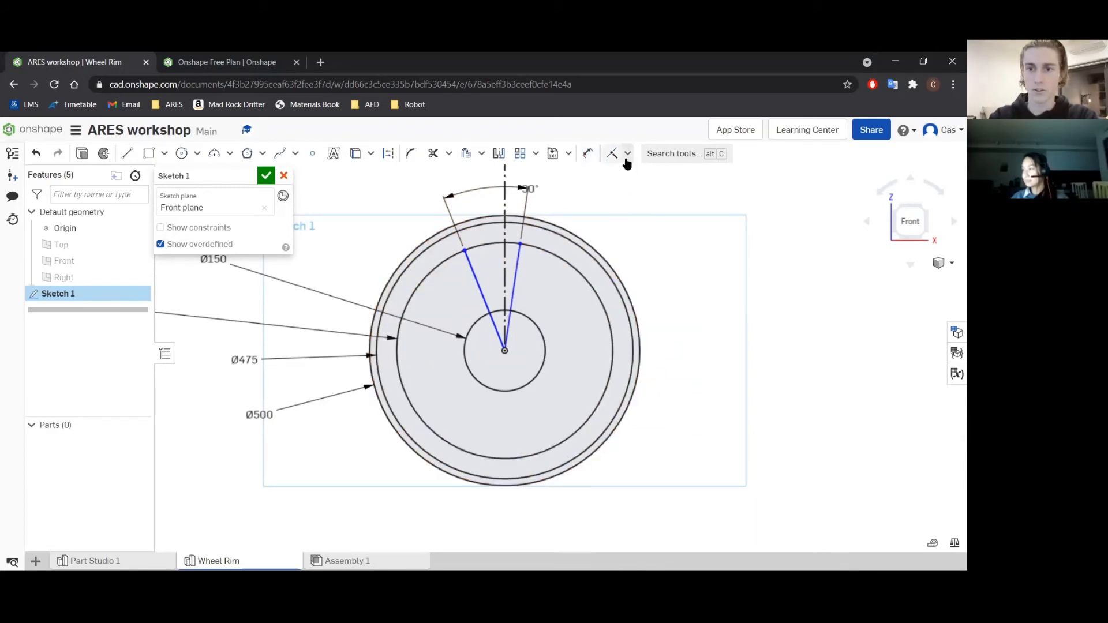
# Make the two slanted lines symmetric about the vertical construction line and centre the 30° dimension label between its arrows.
pyautogui.click(613, 153)
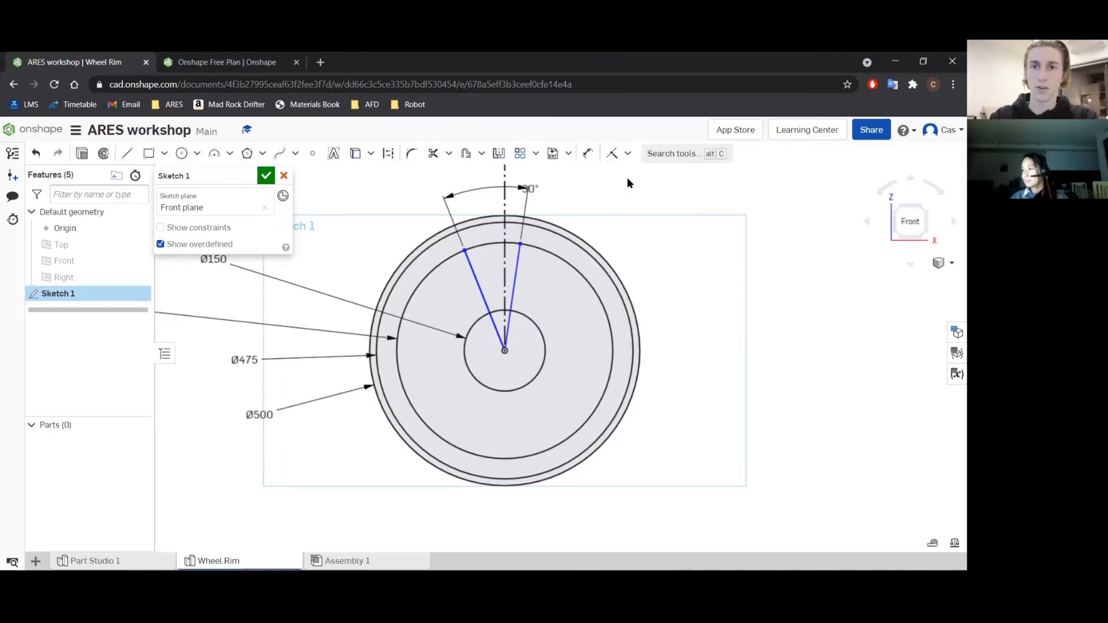
pyautogui.click(628, 154)
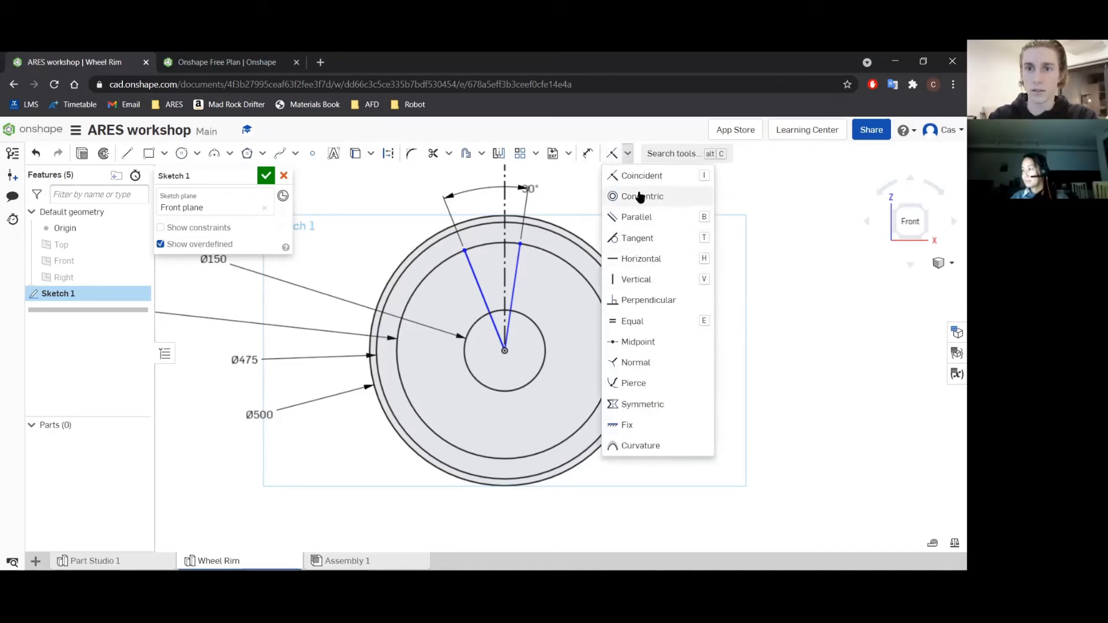
pyautogui.click(646, 405)
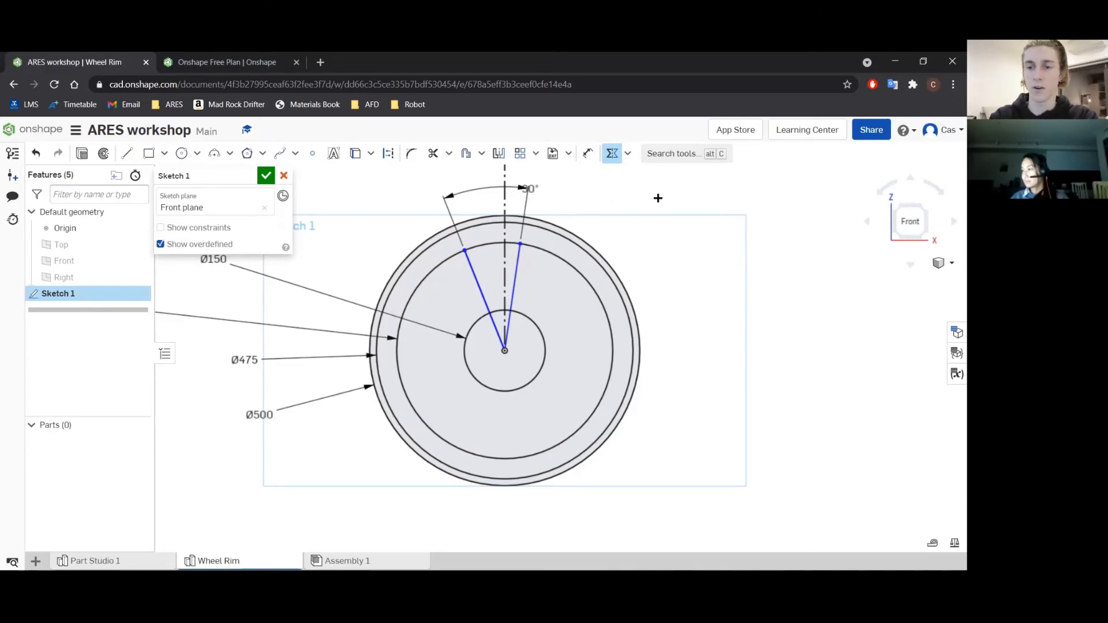
pyautogui.click(611, 153)
pyautogui.click(503, 252)
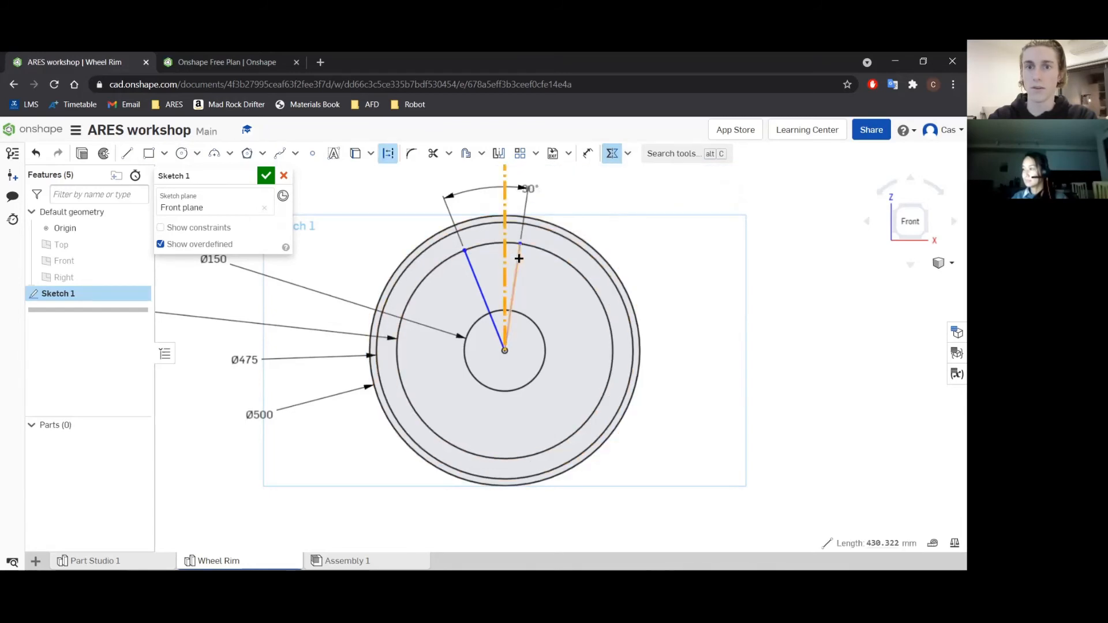
pyautogui.click(518, 258)
pyautogui.click(478, 283)
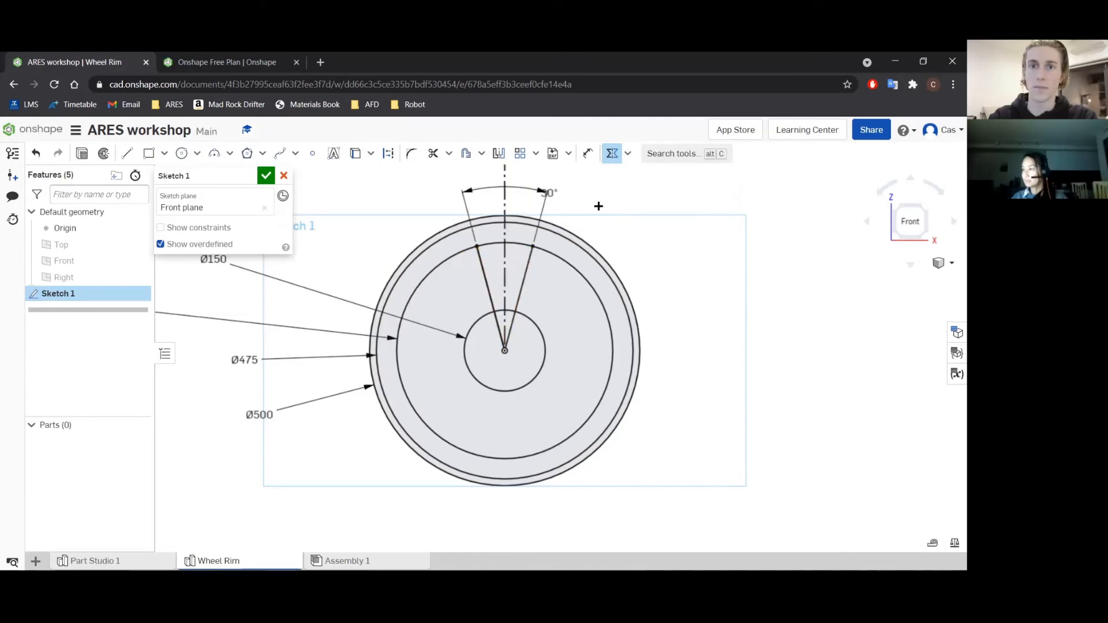
pyautogui.click(612, 153)
pyautogui.moveTo(544, 192); pyautogui.dragTo(524, 189)
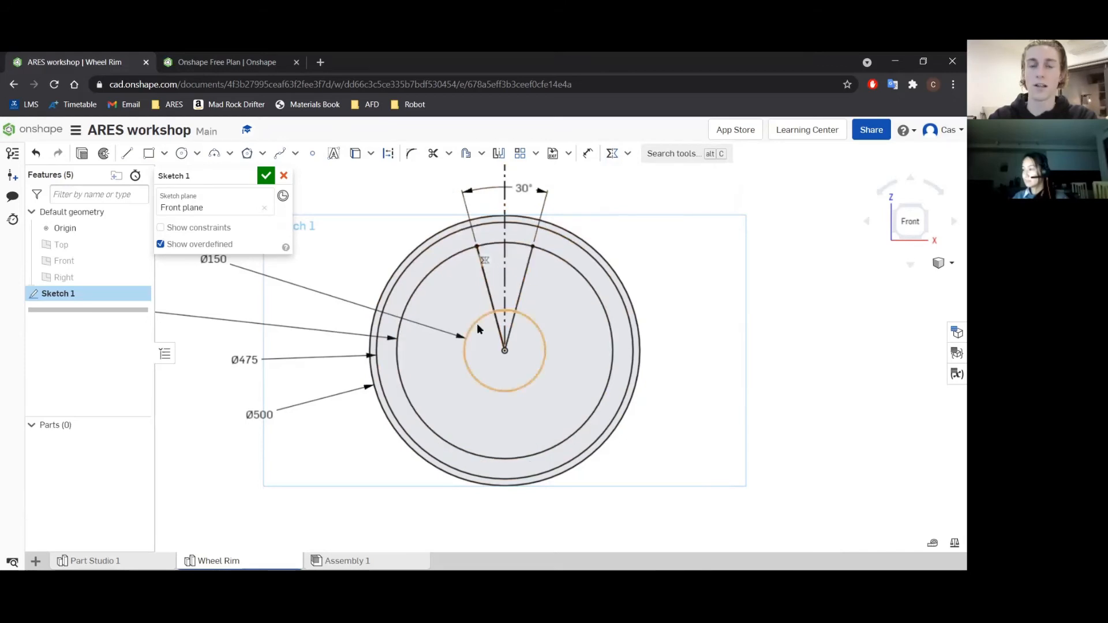
# Rename the sketch as Main sketch and finish it.
pyautogui.scroll(-3, 333, 377)
pyautogui.scroll(3, 329, 365)
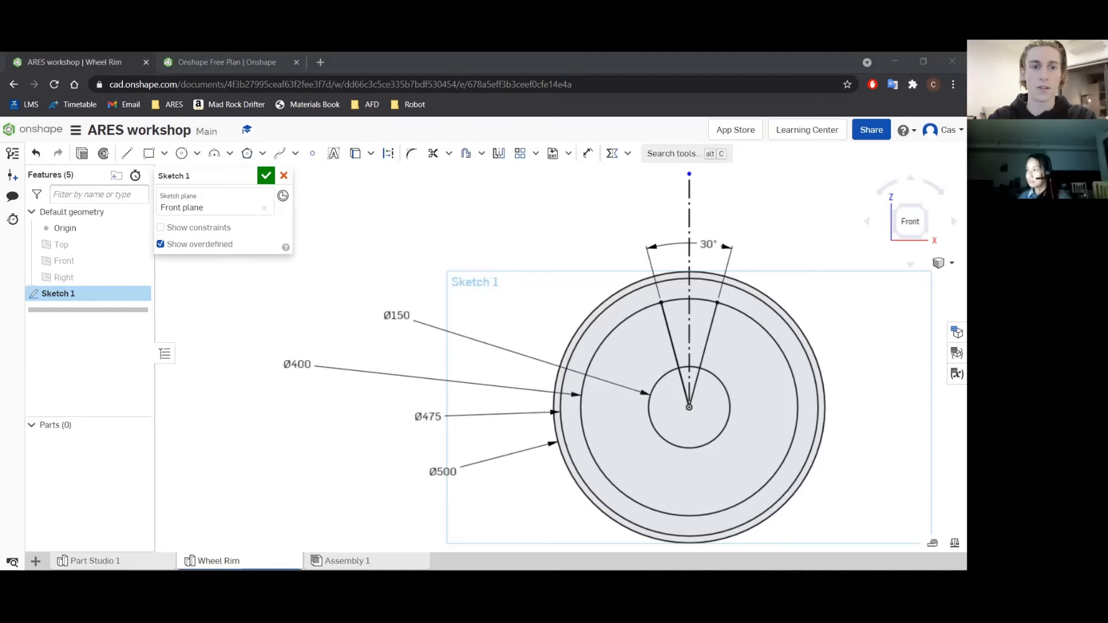
pyautogui.scroll(-3, 645, 320)
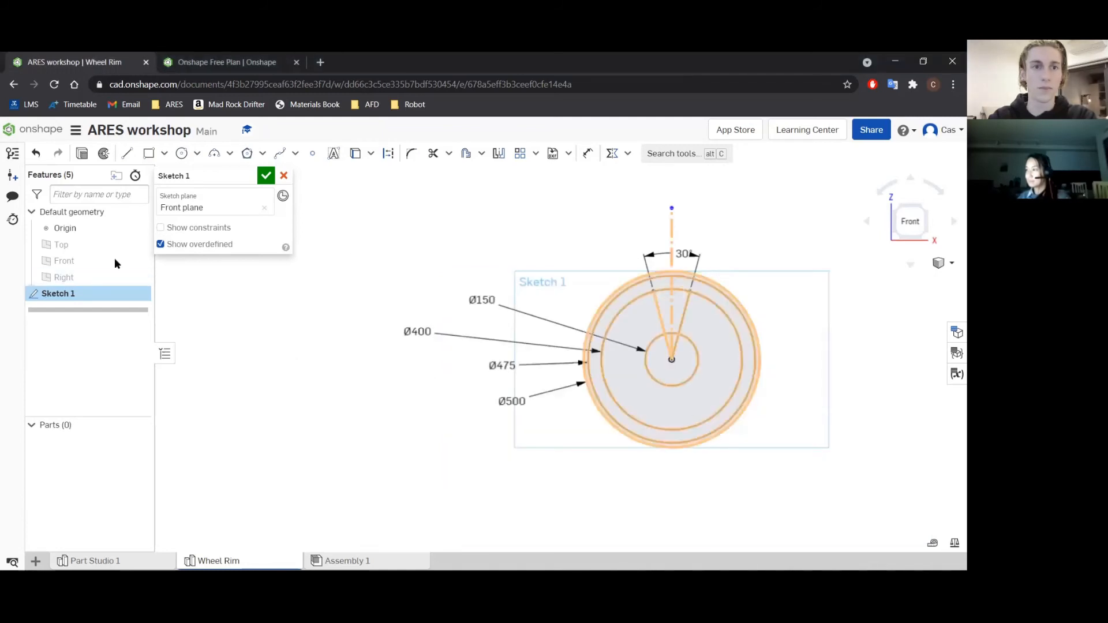
pyautogui.click(248, 175)
pyautogui.write('M')
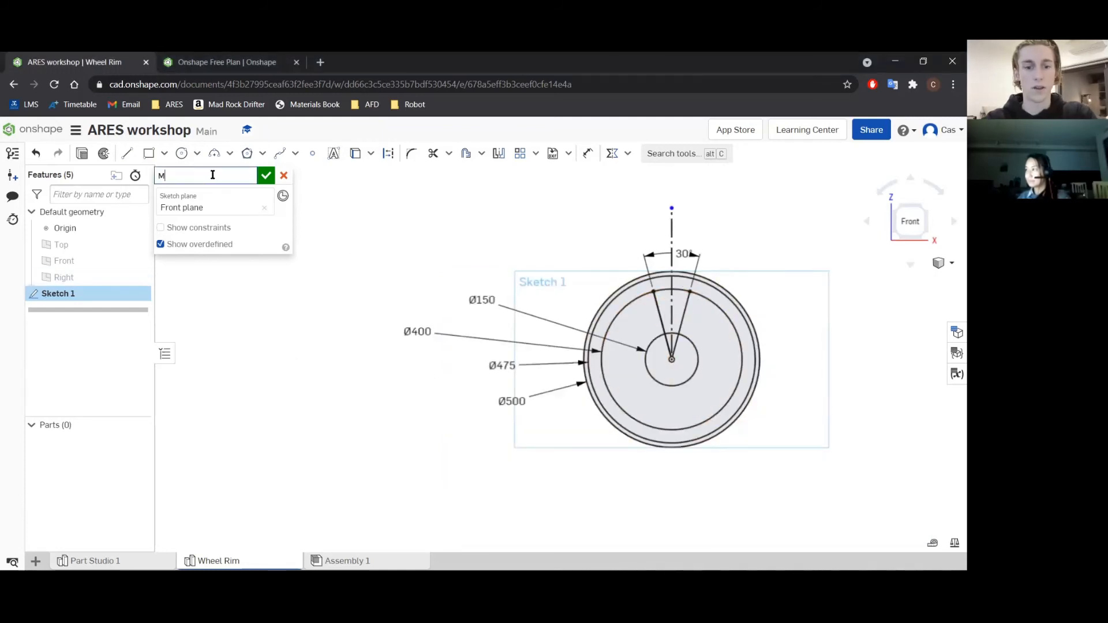
pyautogui.write('ain sketch')
pyautogui.press('Return')
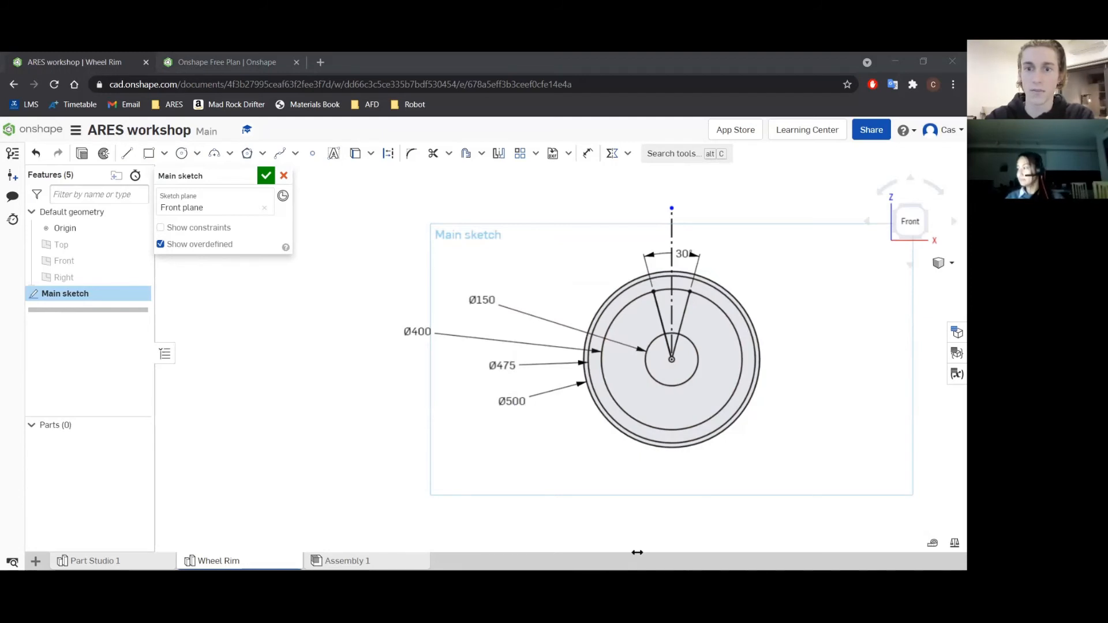
pyautogui.click(266, 176)
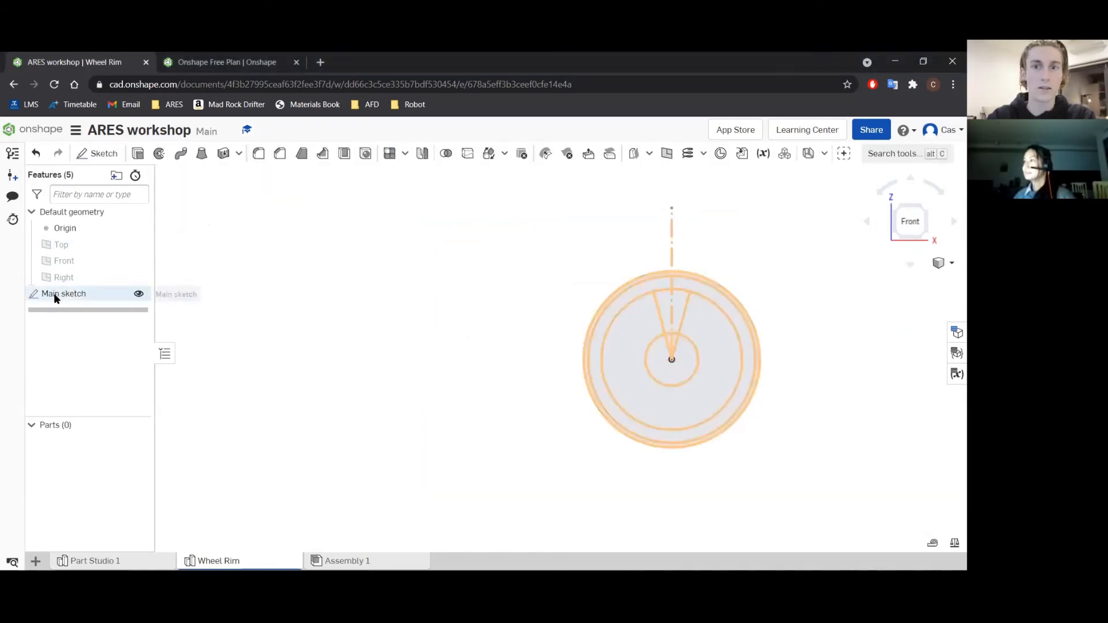
# Extrude the two outer ring regions of the main sketch symmetrically to a depth of 150 mm as a new solid.
pyautogui.click(139, 154)
pyautogui.moveTo(838, 317); pyautogui.dragTo(675, 314, button='right')
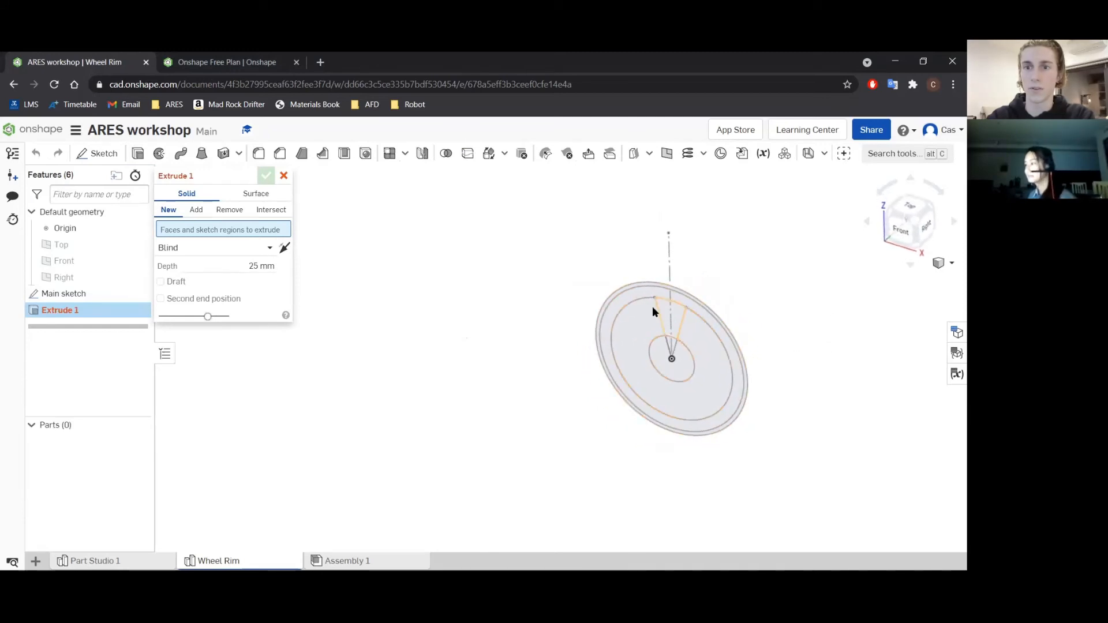
pyautogui.scroll(3, 732, 342)
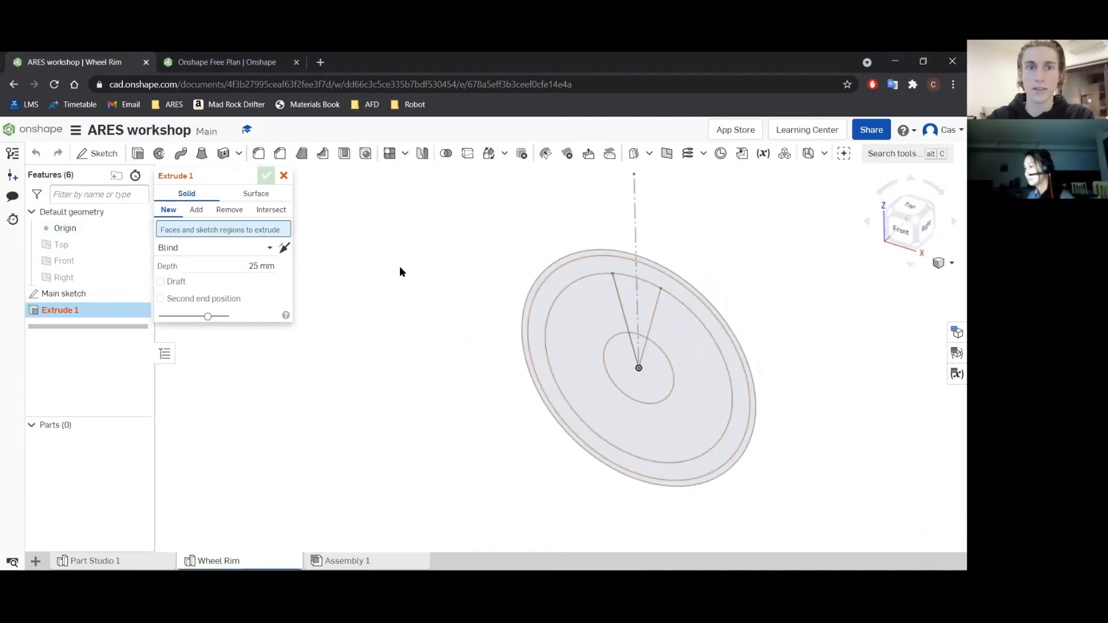
pyautogui.click(571, 269)
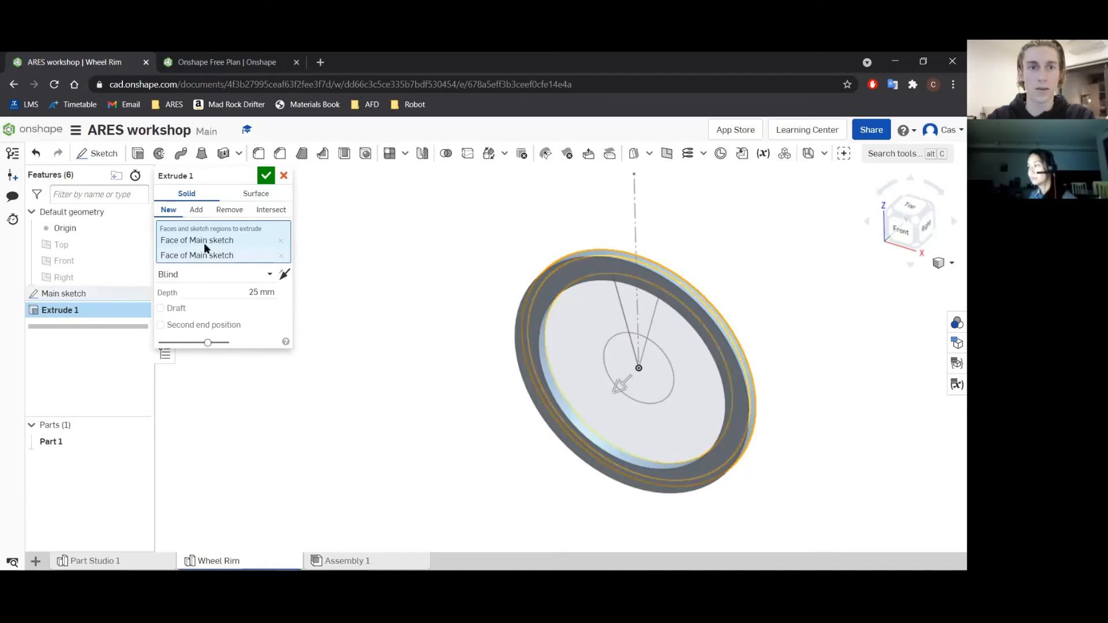
pyautogui.click(203, 274)
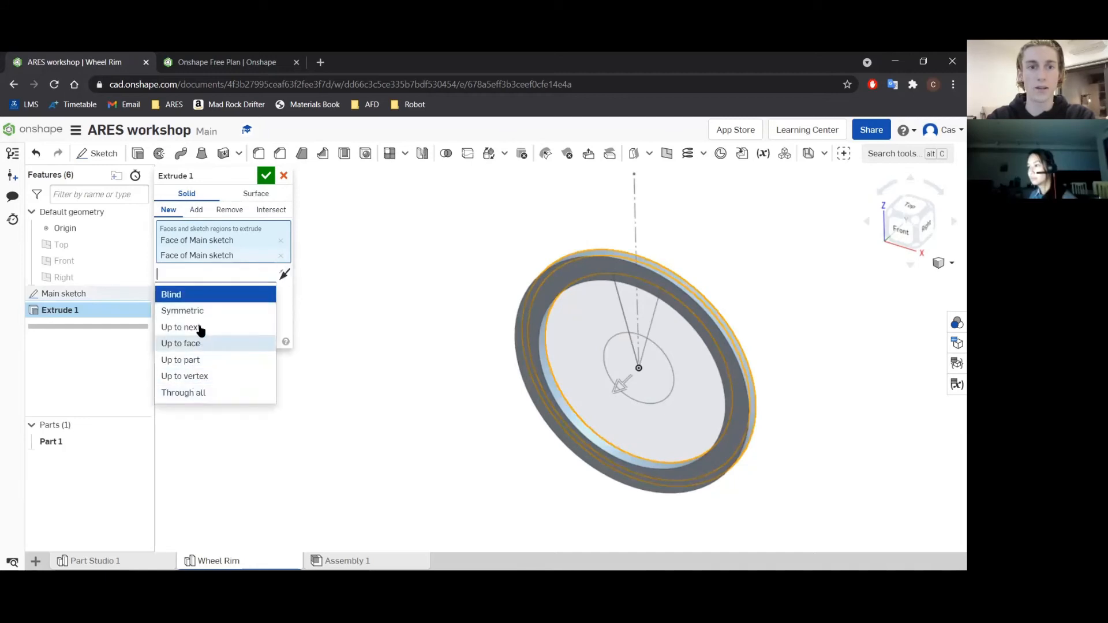
pyautogui.click(196, 313)
pyautogui.click(257, 291)
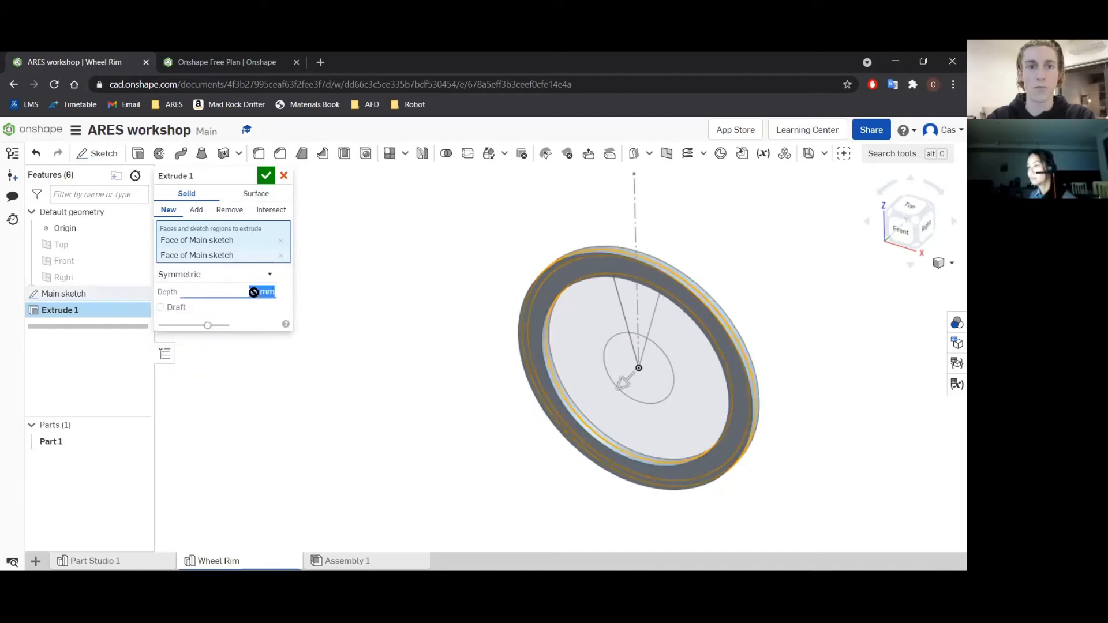
pyautogui.write('150')
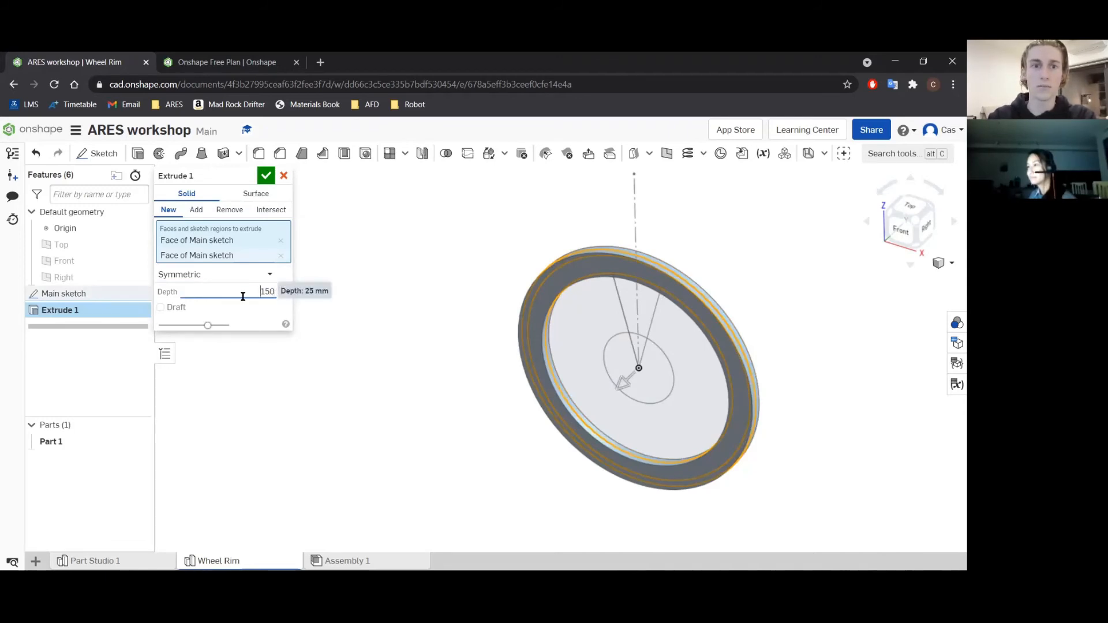
pyautogui.press('Return')
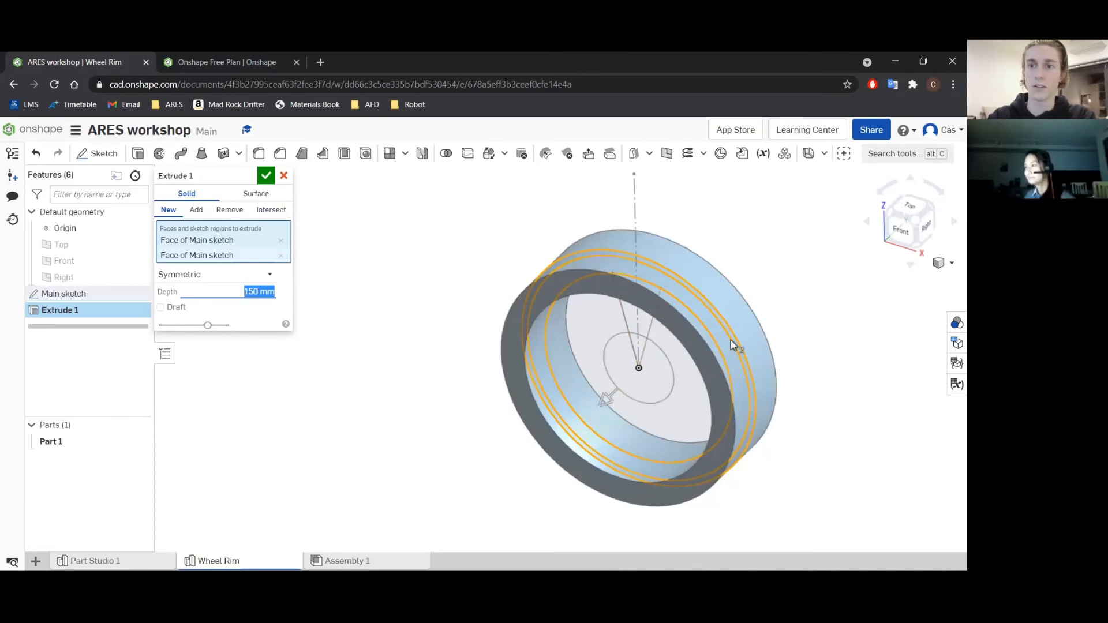
pyautogui.click(266, 176)
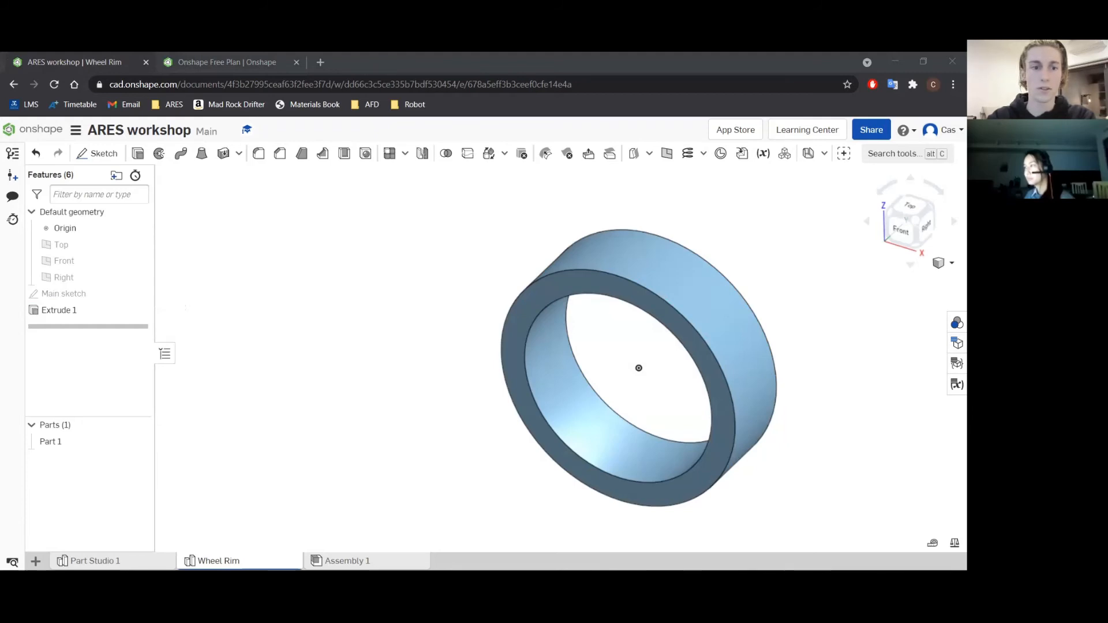
# Rename the extruded ring part as Wheel.
pyautogui.rightClick(65, 443)
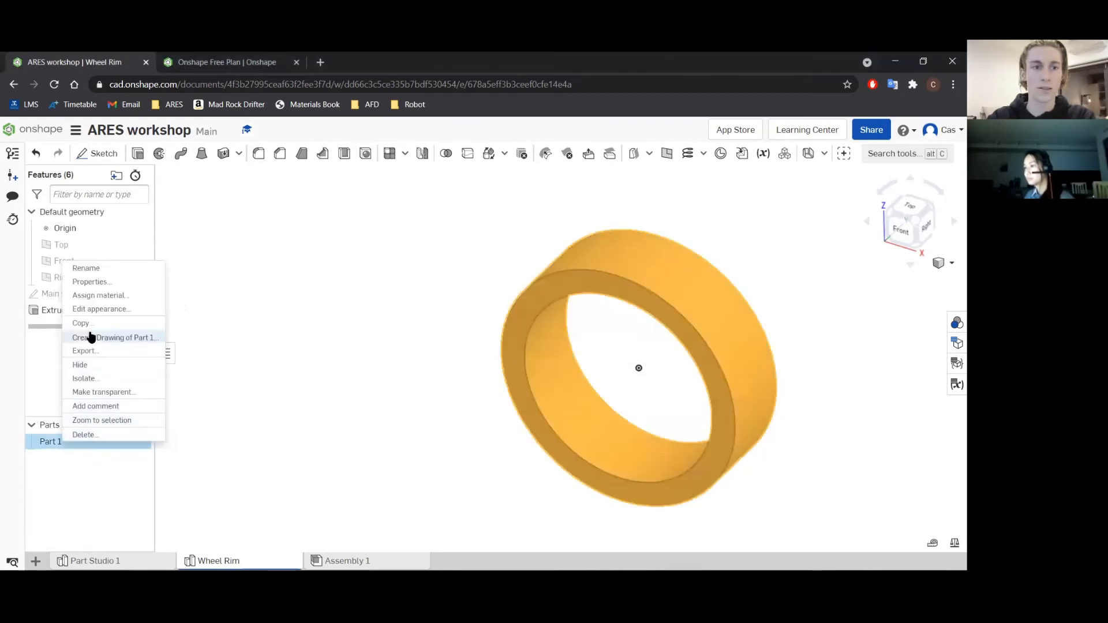
pyautogui.click(84, 269)
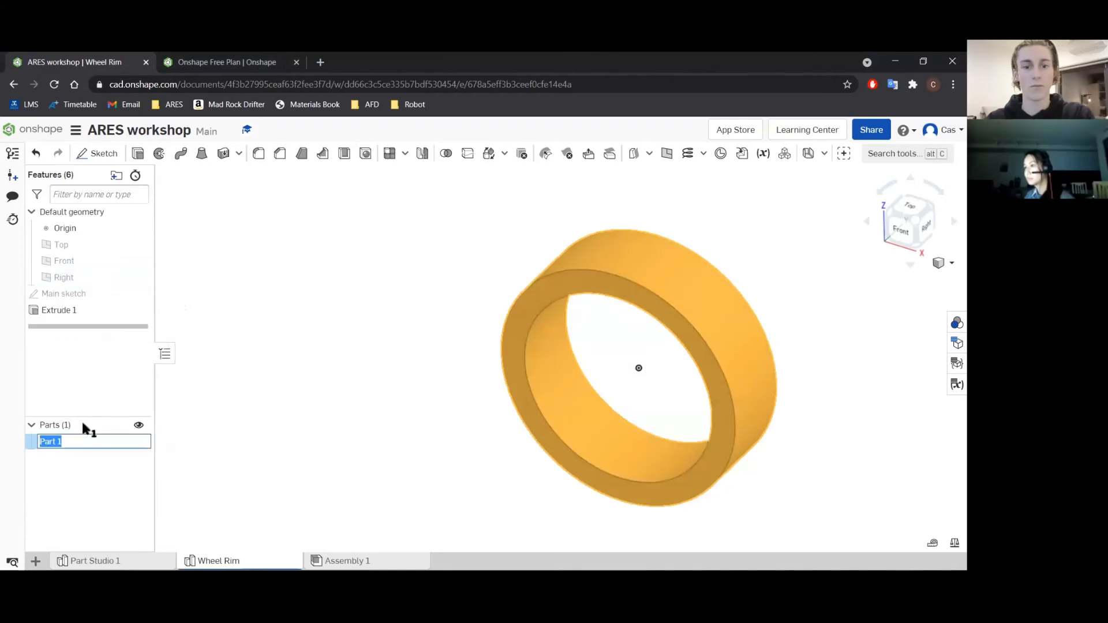
pyautogui.write('Wheel')
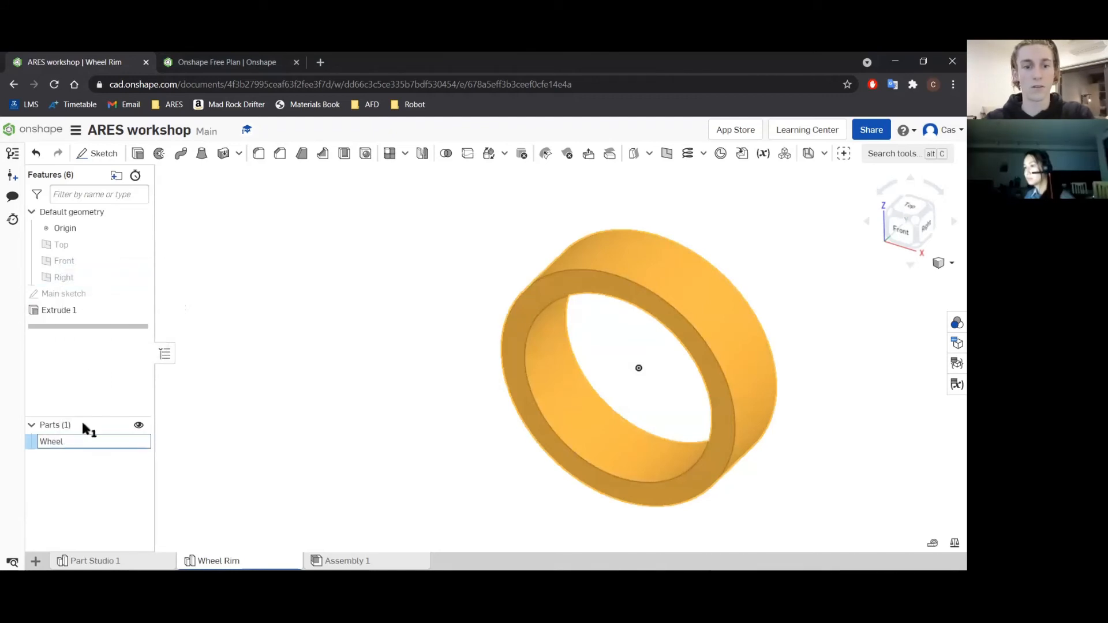
pyautogui.click(205, 430)
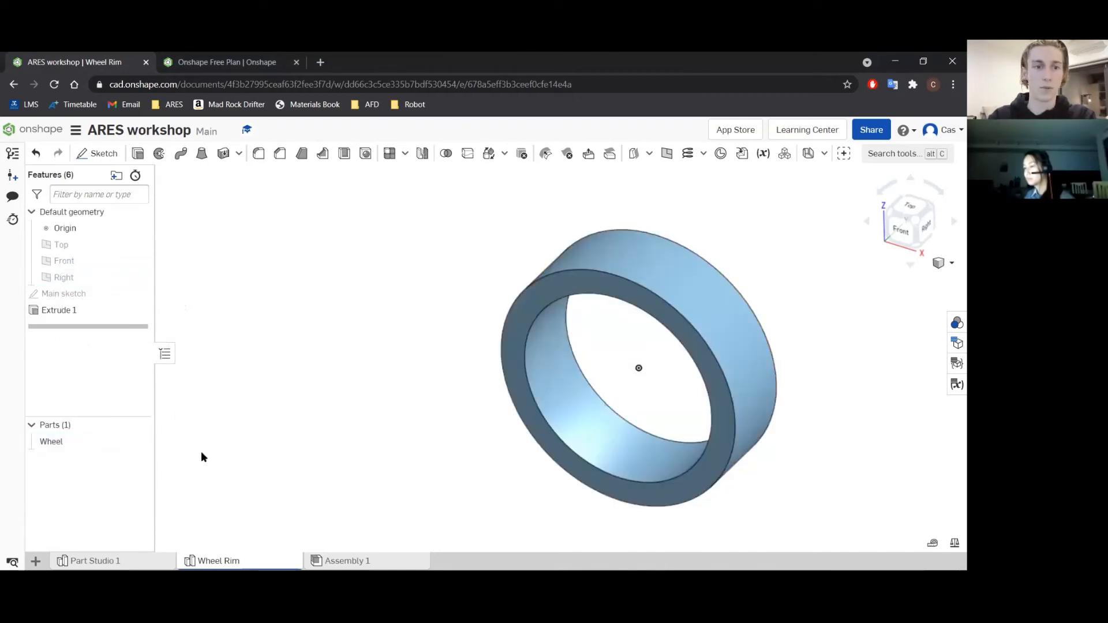
pyautogui.click(74, 444)
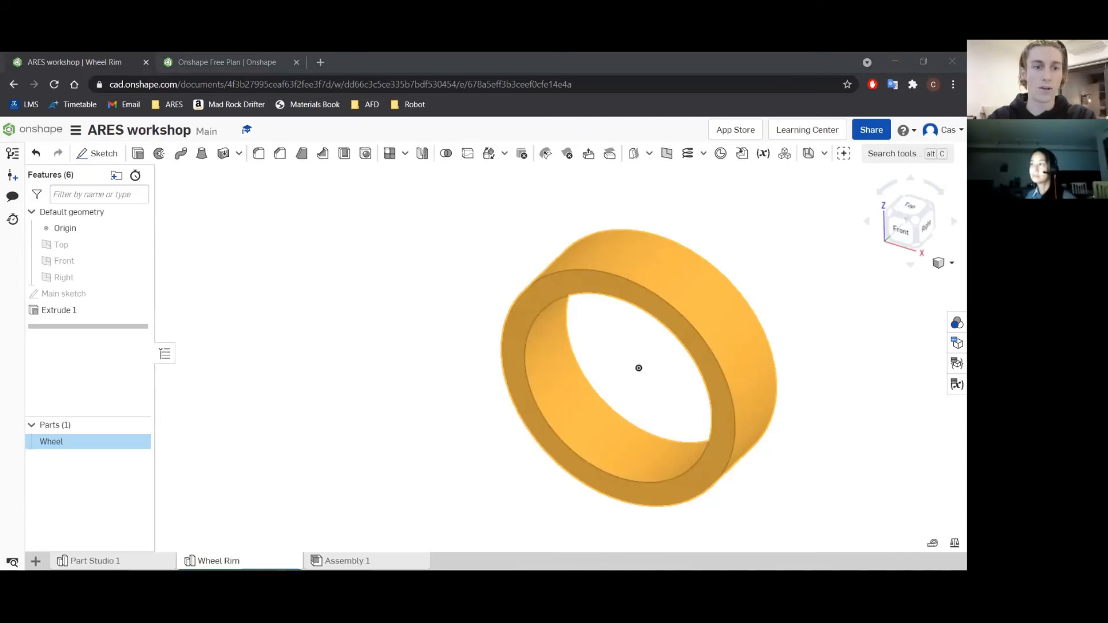
pyautogui.click(222, 222)
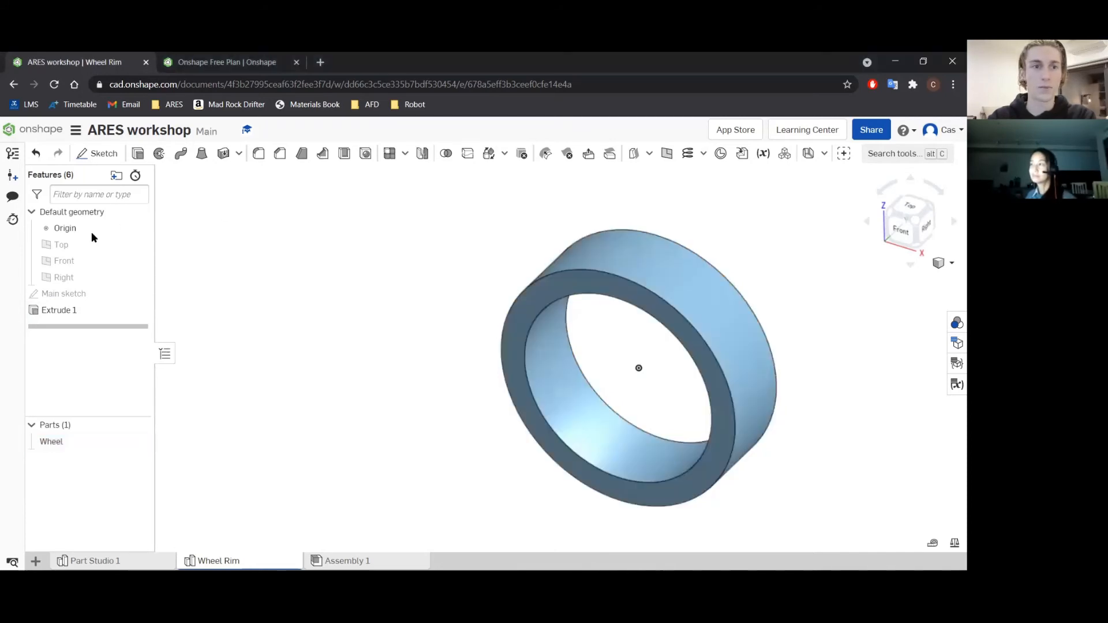
# Show Main sketch and extrude both regions of its innermost circle as a new solid, symmetric with 200 mm depth.
pyautogui.click(139, 293)
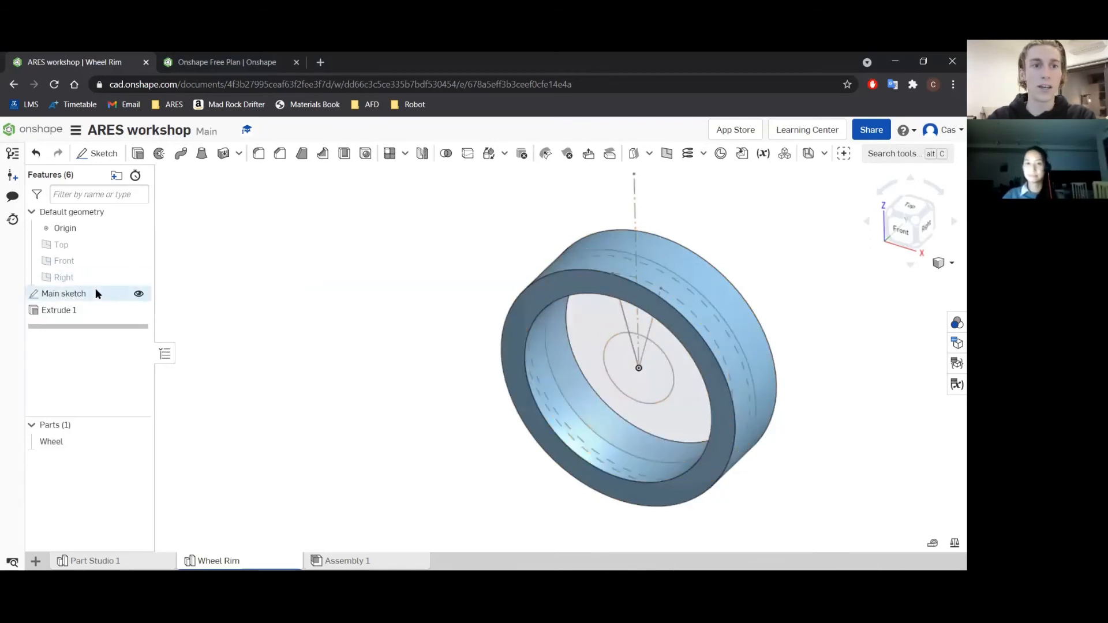
pyautogui.click(137, 153)
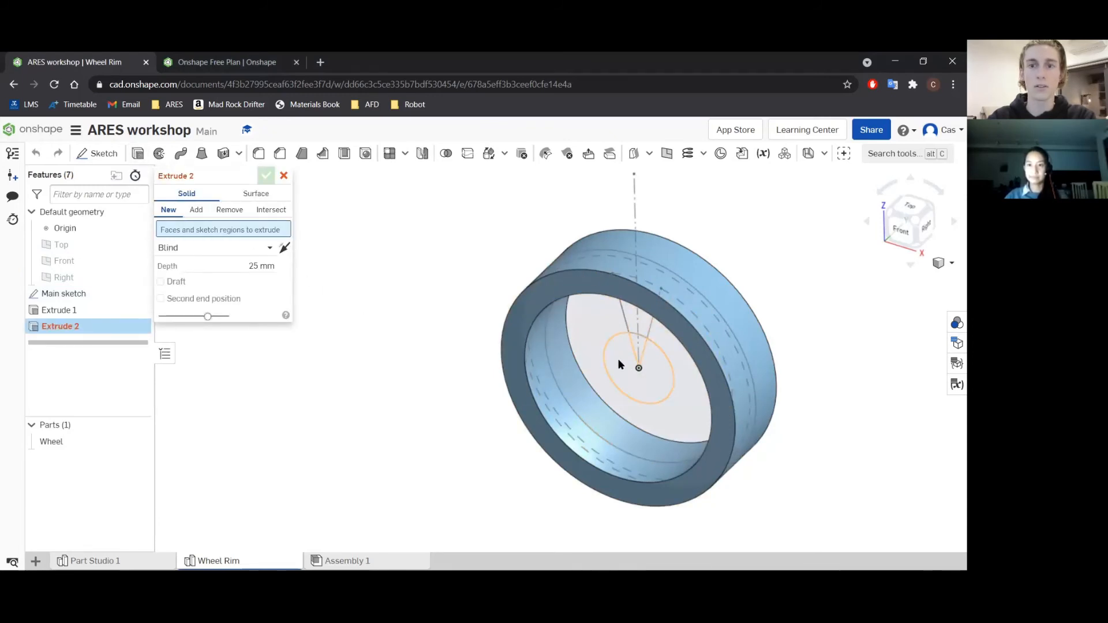
pyautogui.click(618, 364)
pyautogui.click(633, 347)
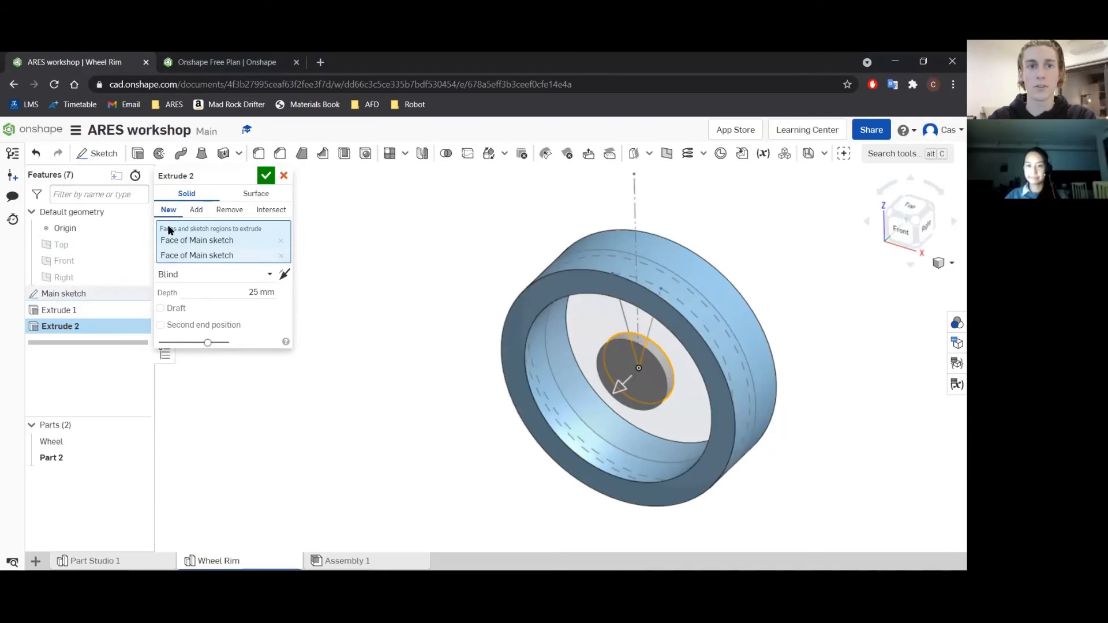
pyautogui.click(269, 274)
pyautogui.click(194, 312)
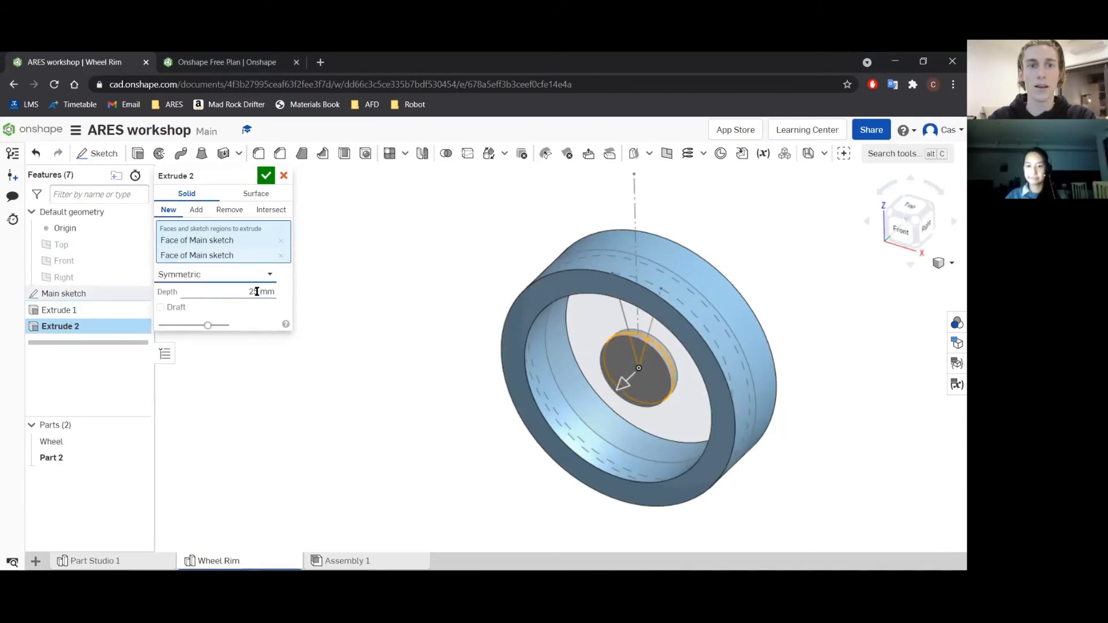
pyautogui.click(249, 291)
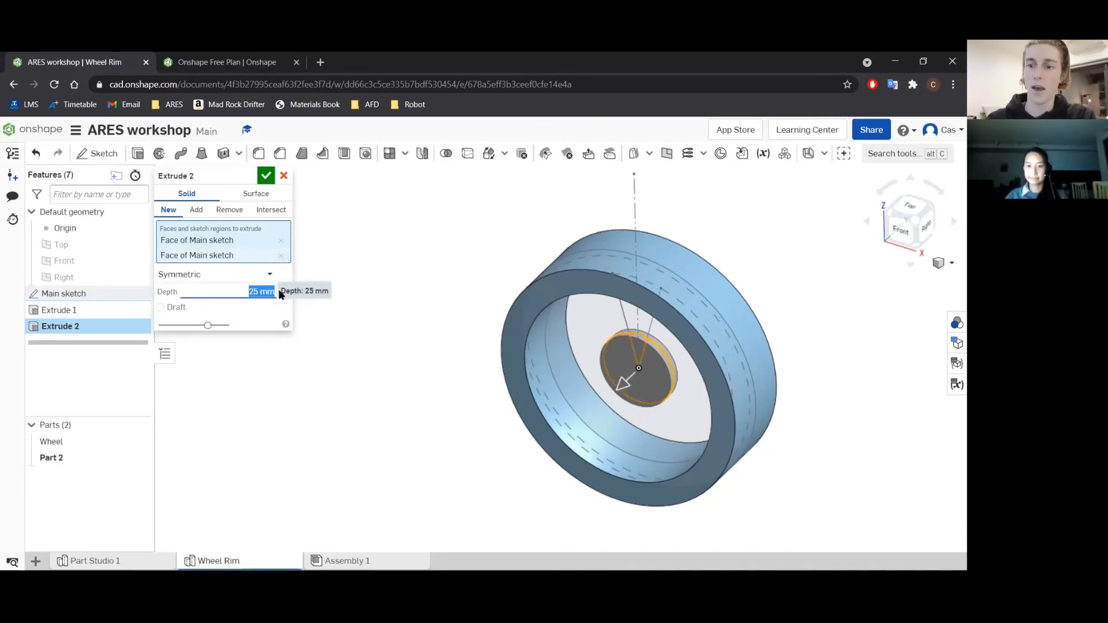
pyautogui.write('200')
pyautogui.press('Return')
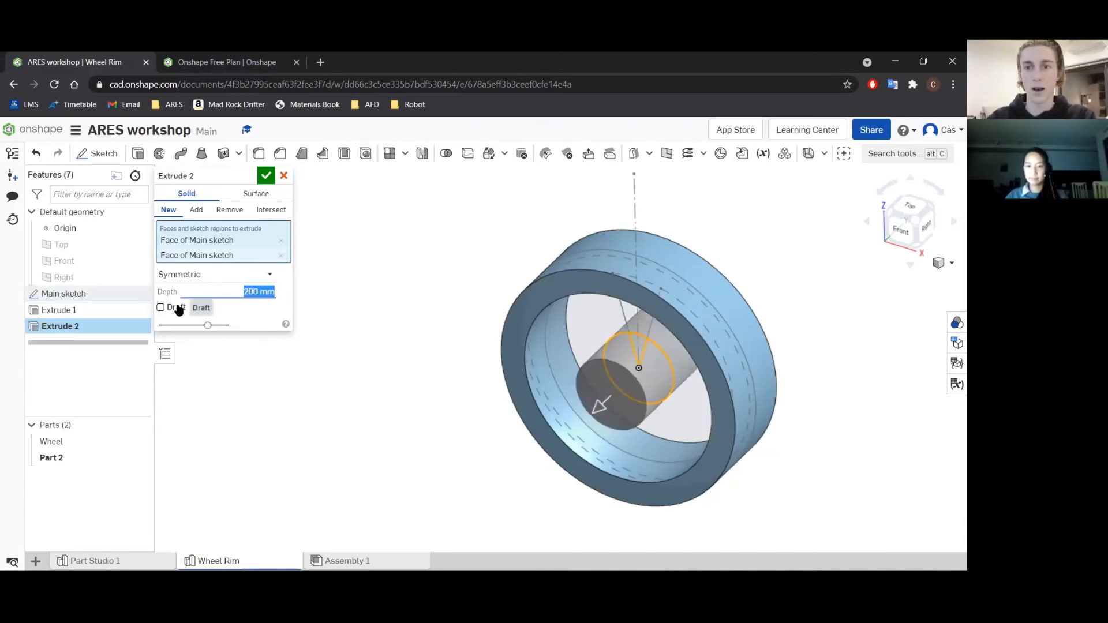
# Add a 15° draft to the hub extrusion and flip its direction so the hub tapers towards its ends.
pyautogui.click(177, 308)
pyautogui.click(264, 307)
pyautogui.write('15')
pyautogui.press('Return')
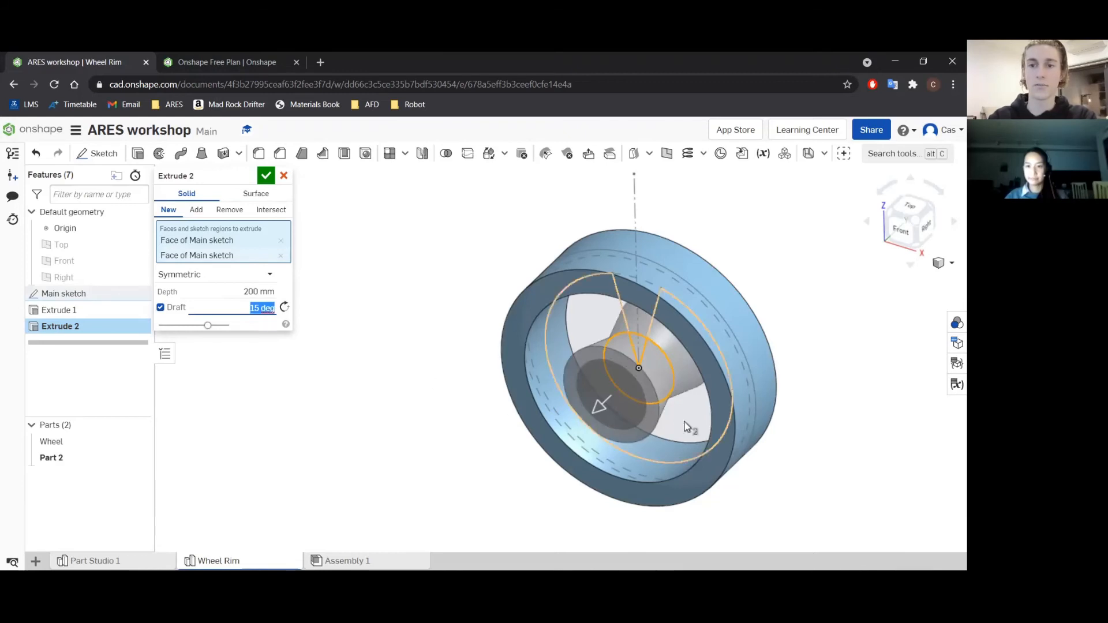
pyautogui.scroll(3, 690, 411)
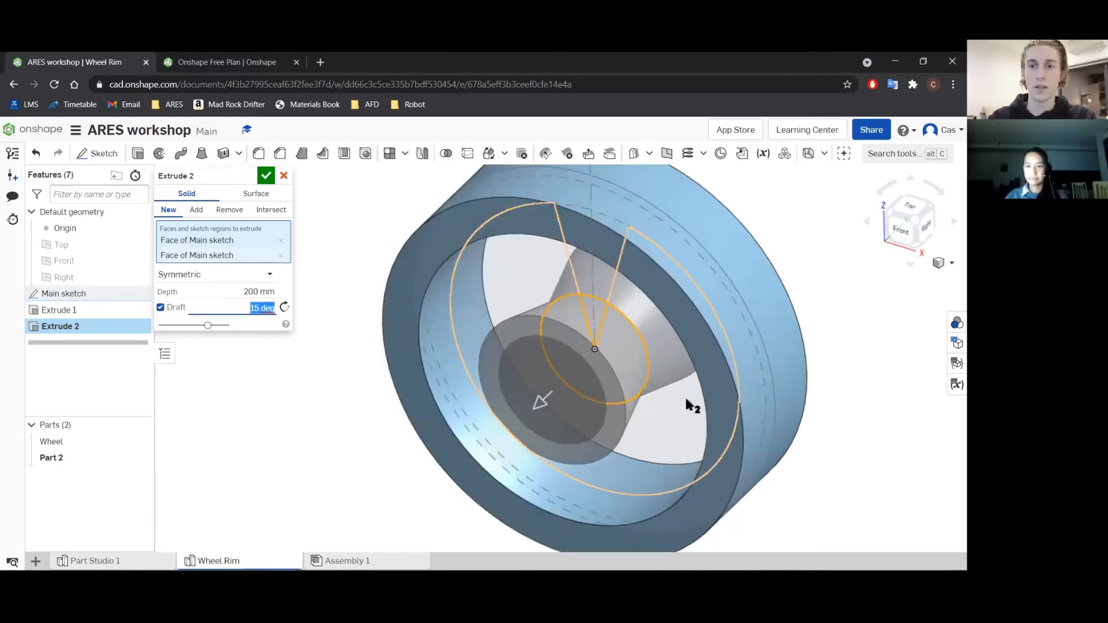
pyautogui.click(285, 307)
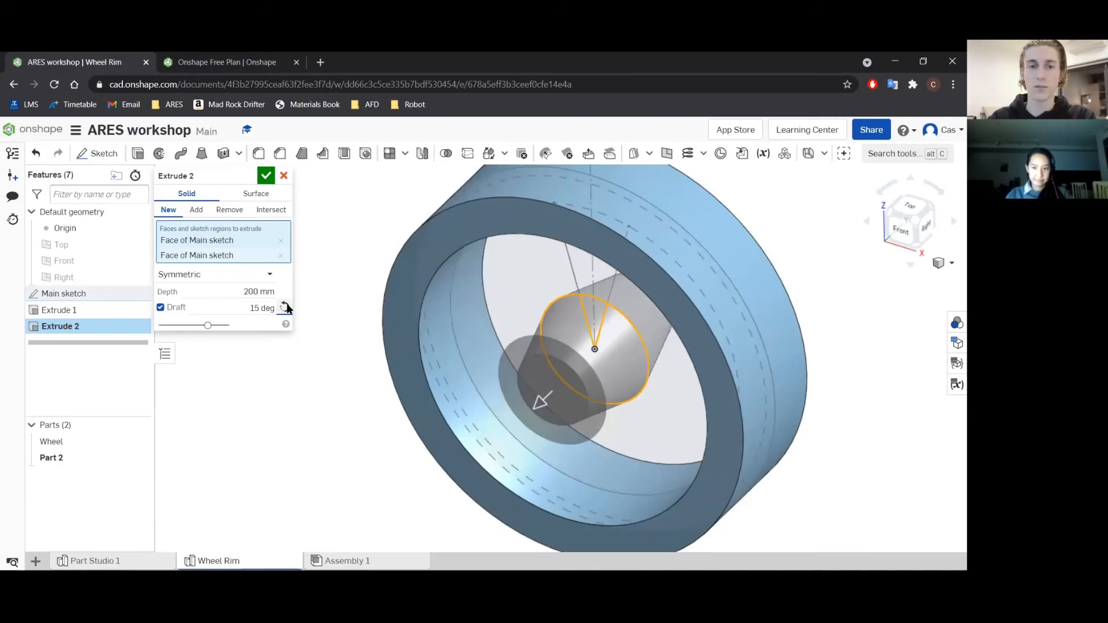
# Set the hub's draft angle to 5° and accept the extrusion.
pyautogui.click(250, 306)
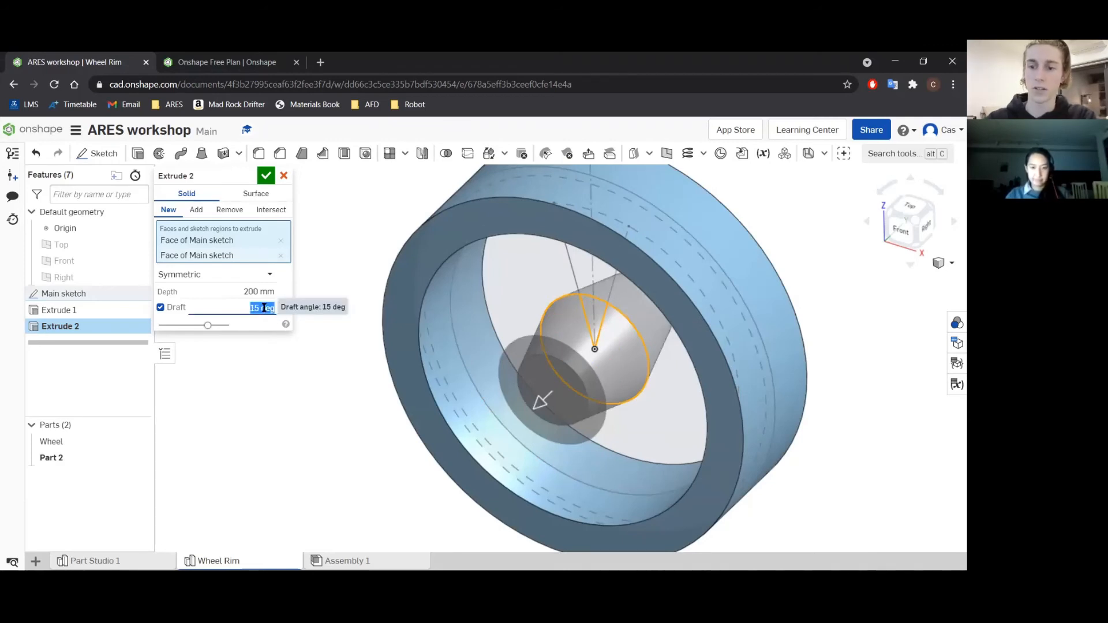
pyautogui.write('5')
pyautogui.press('Return')
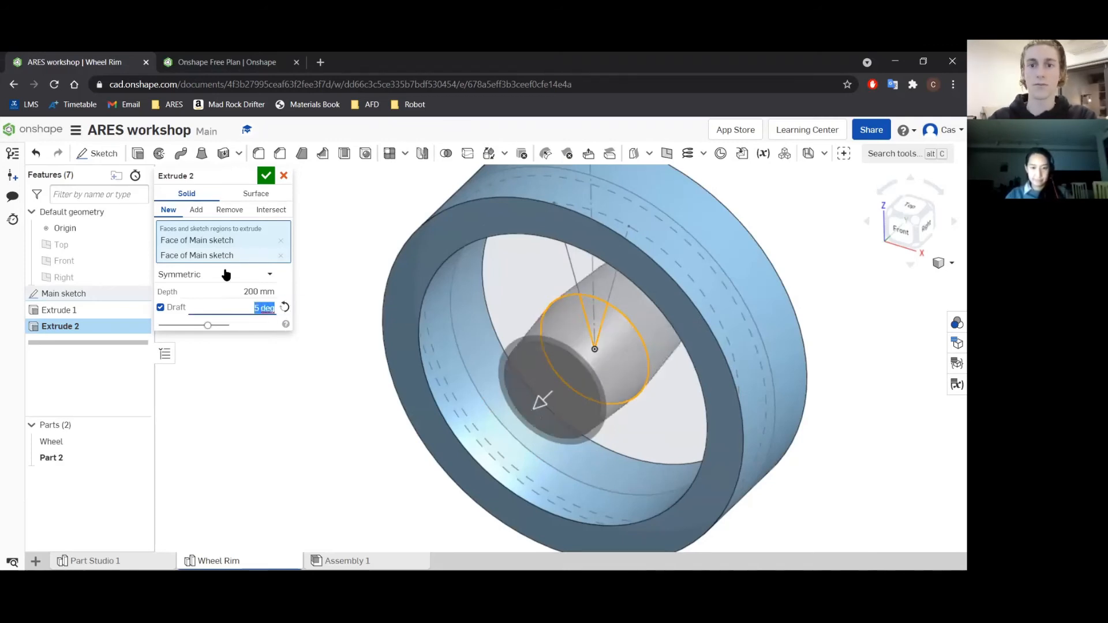
pyautogui.click(265, 175)
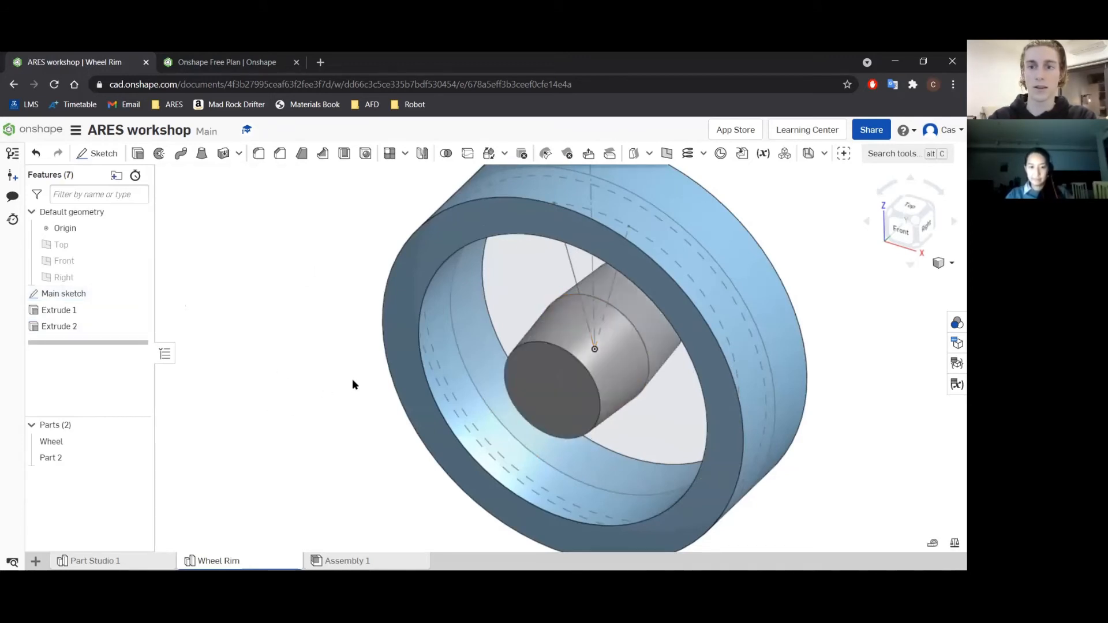
# Start a new extrusion of the spoke region between the two slanted lines, from the inner circle out to the rim.
pyautogui.scroll(-2, 346, 378)
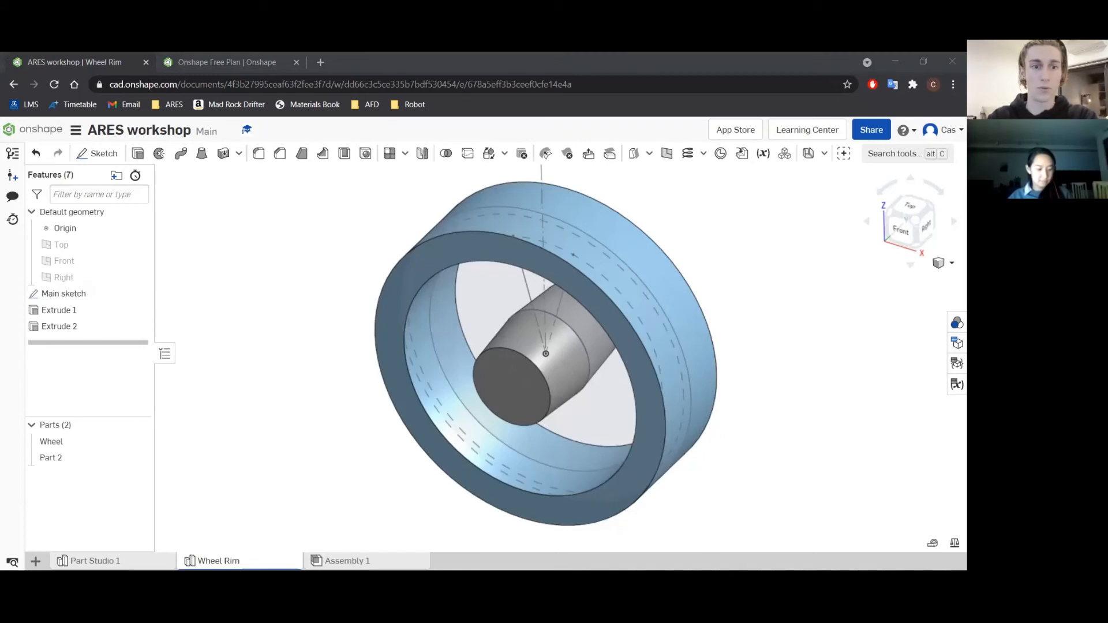
pyautogui.click(137, 152)
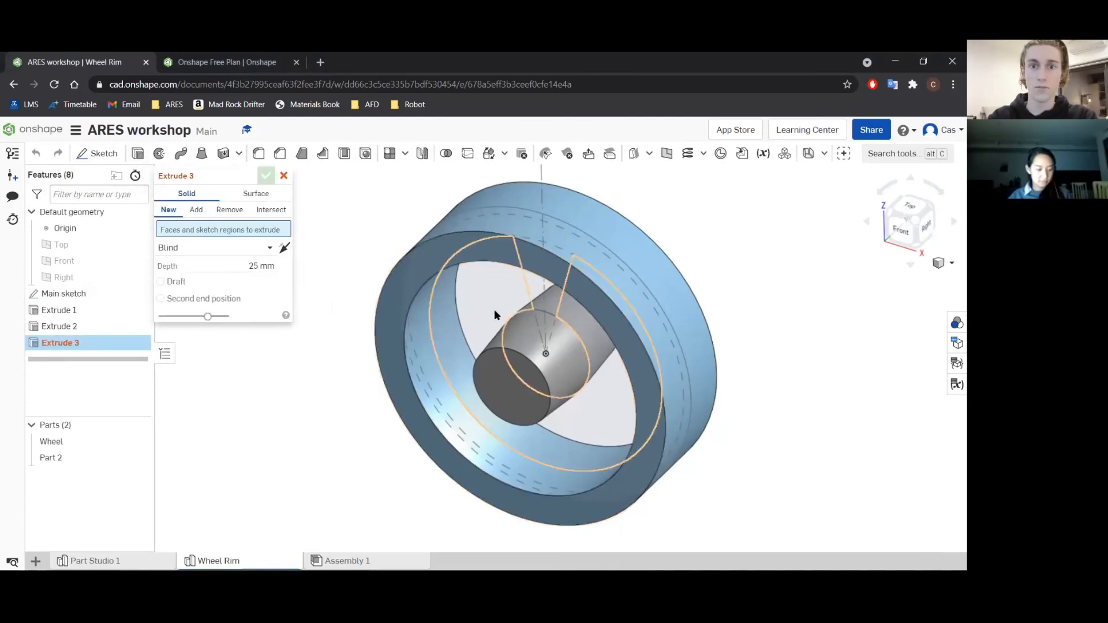
pyautogui.moveTo(494, 309); pyautogui.dragTo(517, 296, button='right')
pyautogui.click(541, 278)
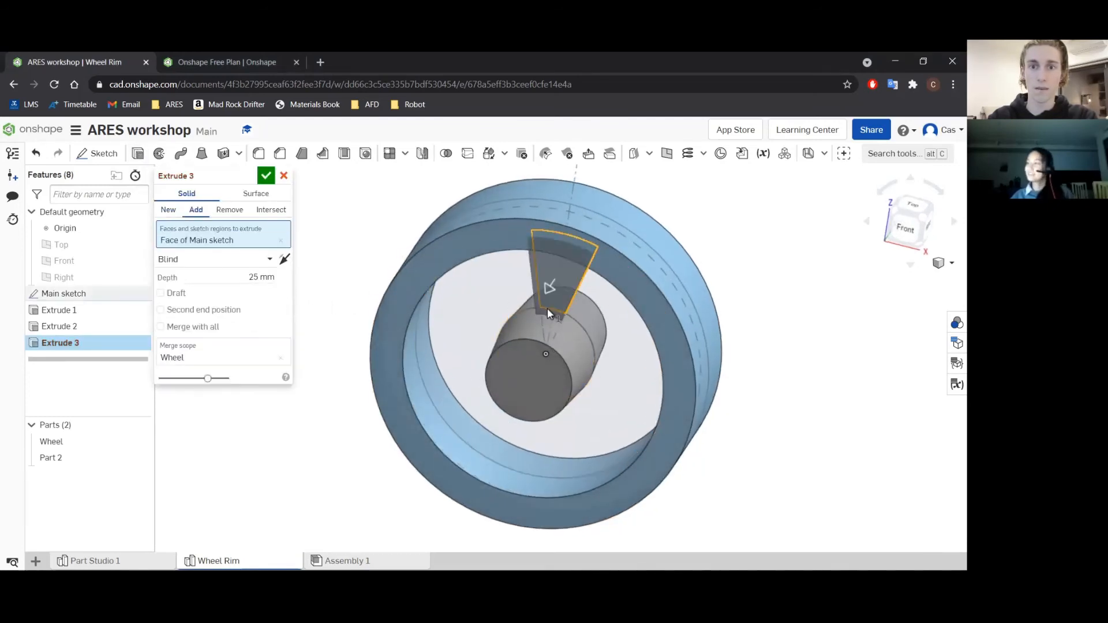
pyautogui.scroll(8, 555, 328)
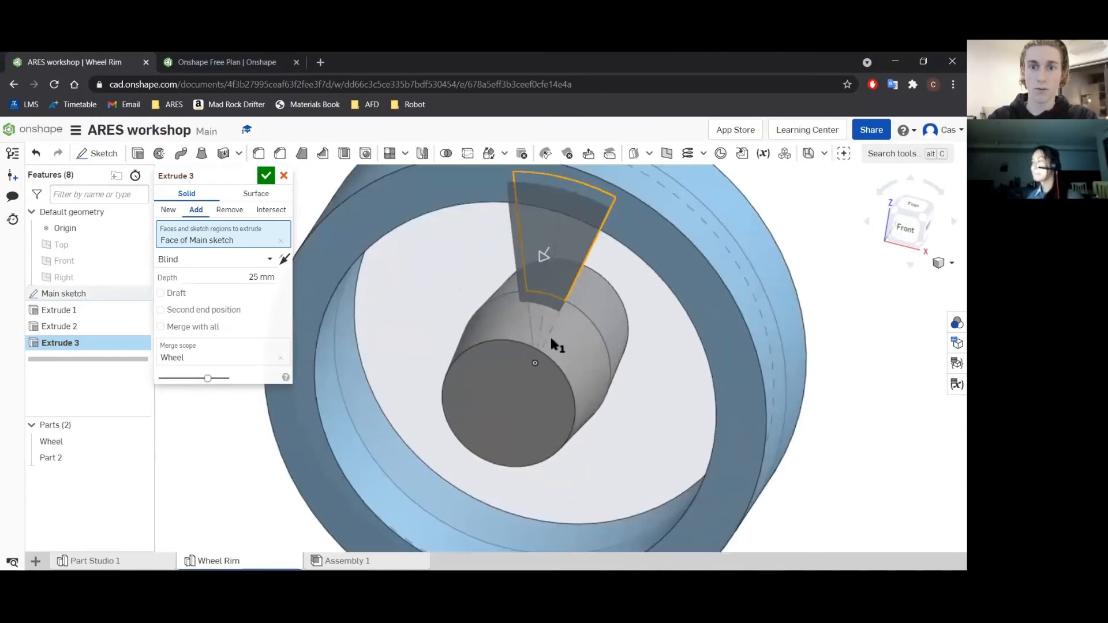
pyautogui.scroll(-10, 491, 305)
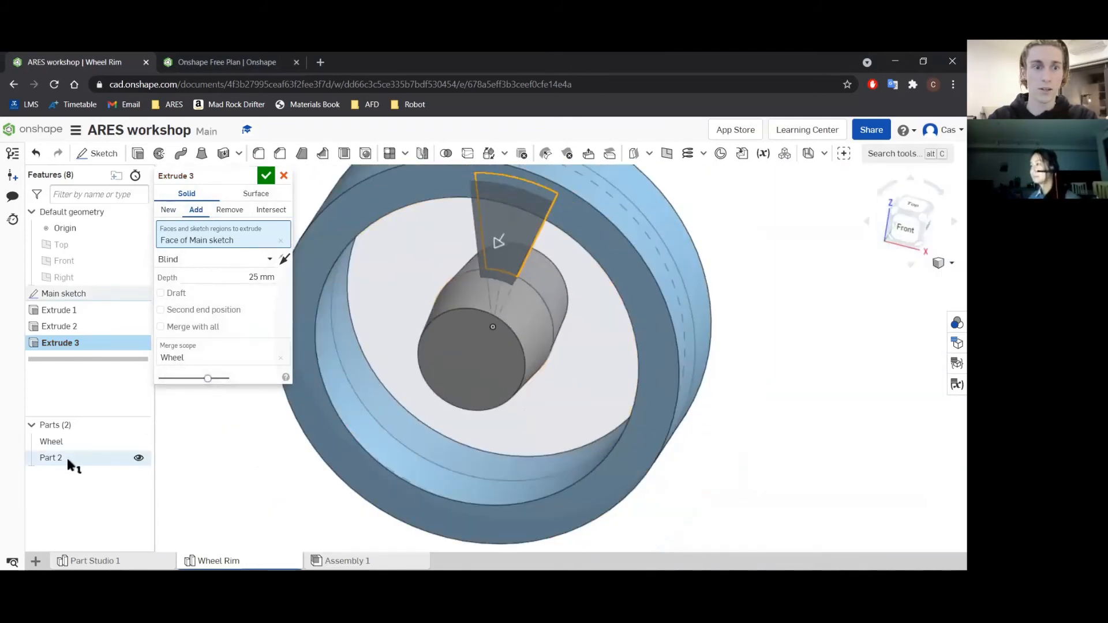
# Hide the hub part, add the wedge region inside the innermost circle to the spoke extrusion, and show the hub again.
pyautogui.click(139, 458)
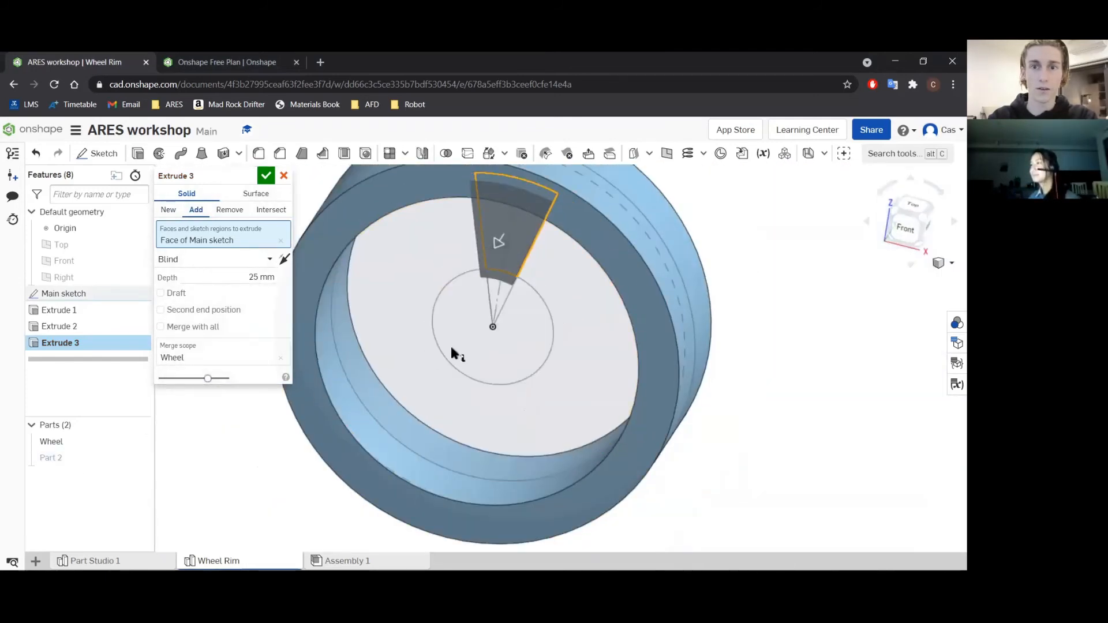
pyautogui.click(493, 297)
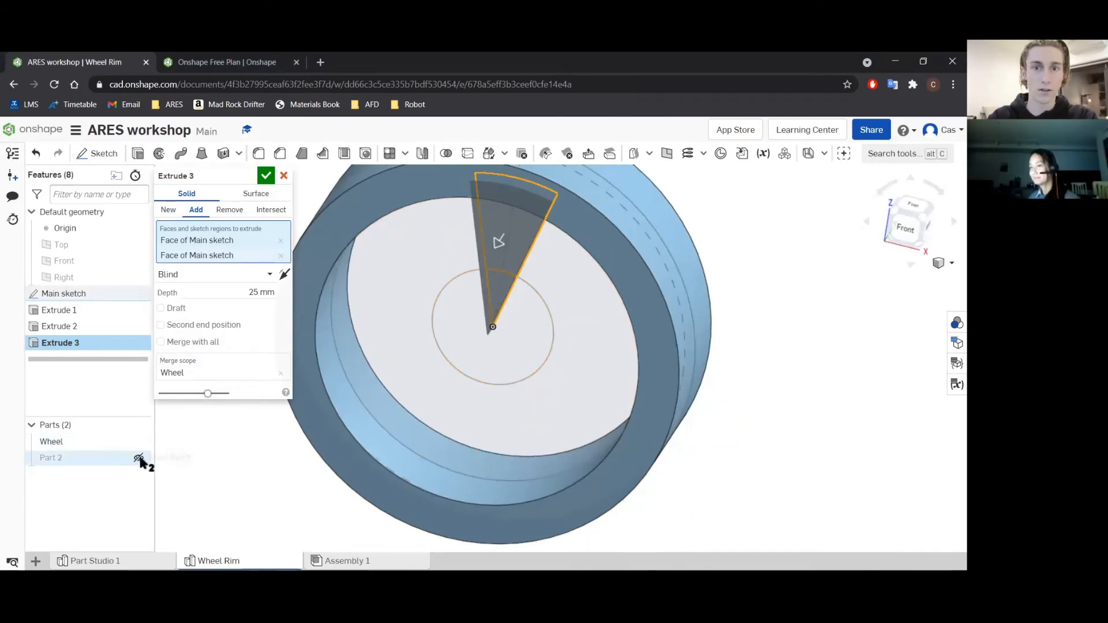
pyautogui.click(140, 459)
pyautogui.scroll(-5, 444, 314)
pyautogui.scroll(5, 444, 315)
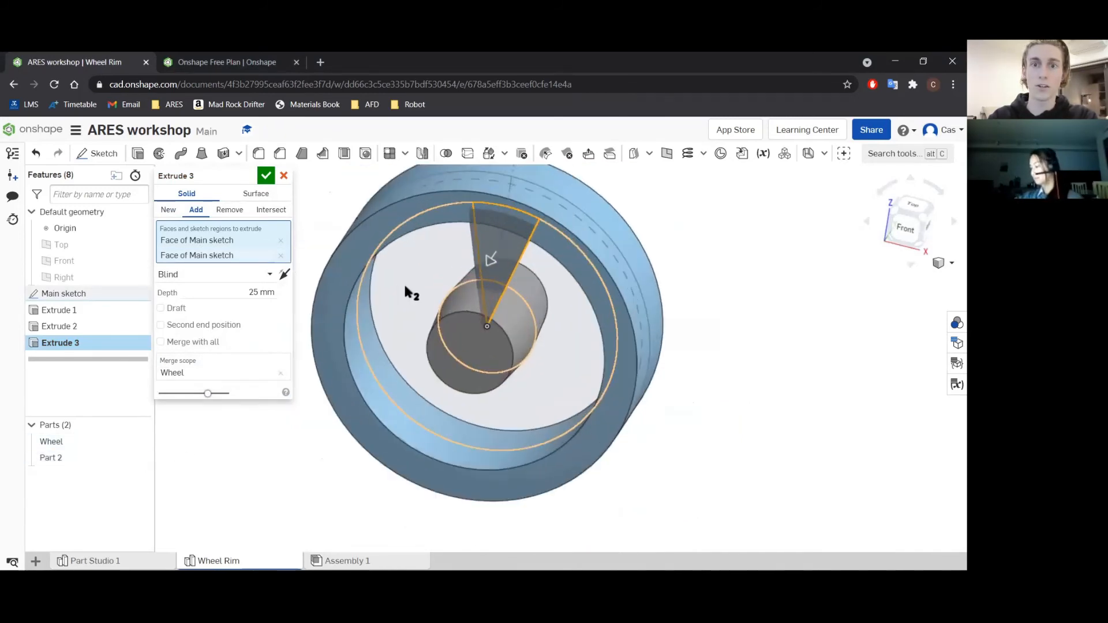
pyautogui.hotkey('shift', '1')
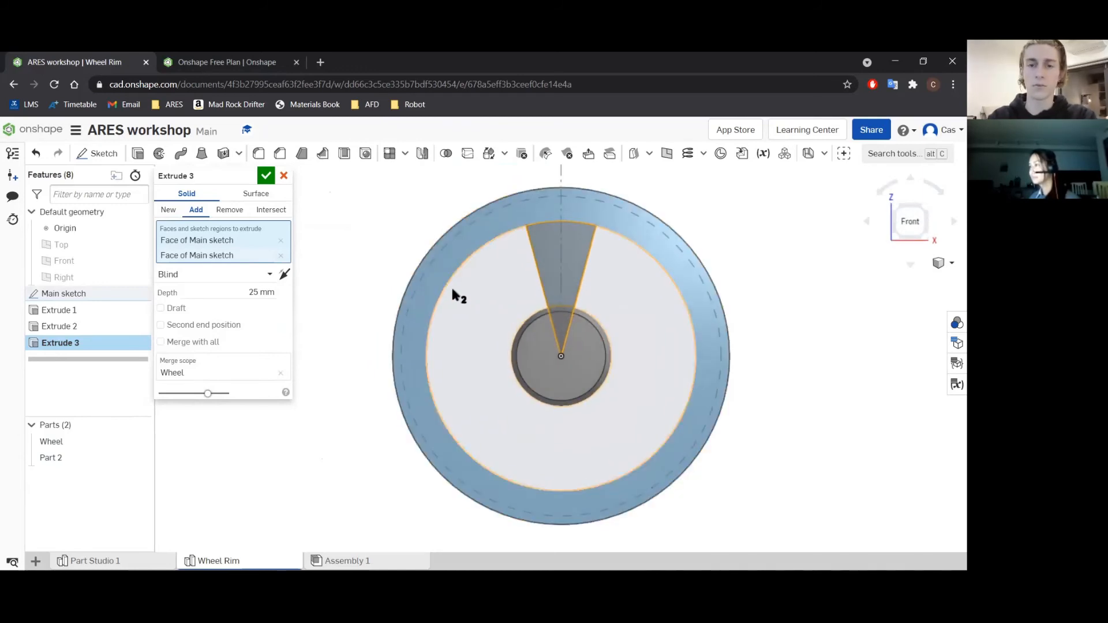
# Turn on Merge with all for the spoke extrusion so it joins the rim and hub, and accept it.
pyautogui.moveTo(403, 235); pyautogui.dragTo(383, 257, button='right')
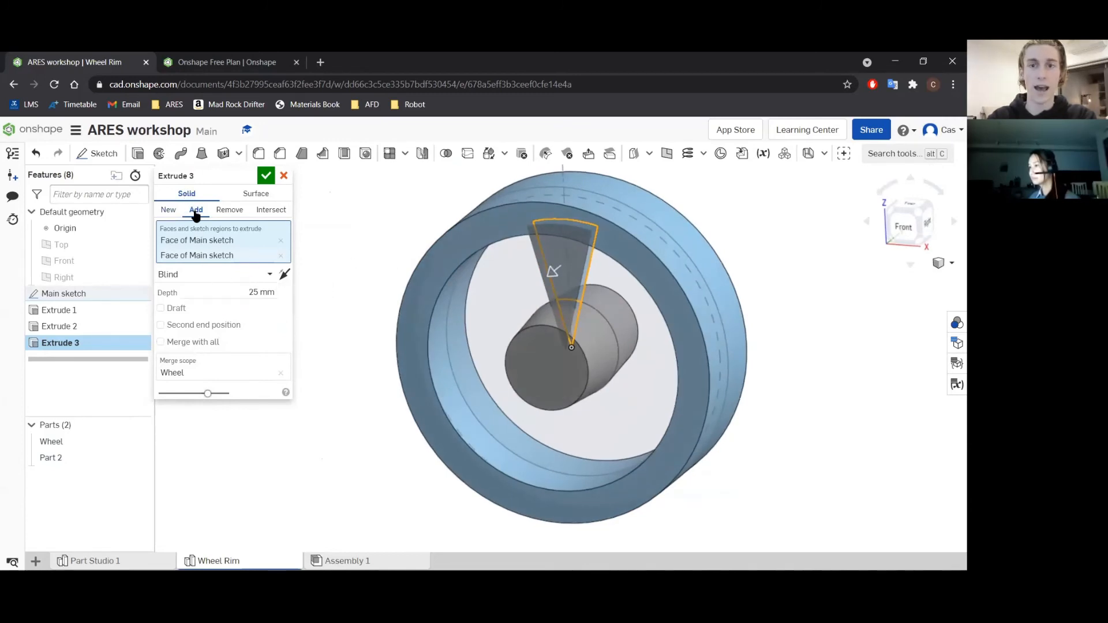
pyautogui.click(192, 343)
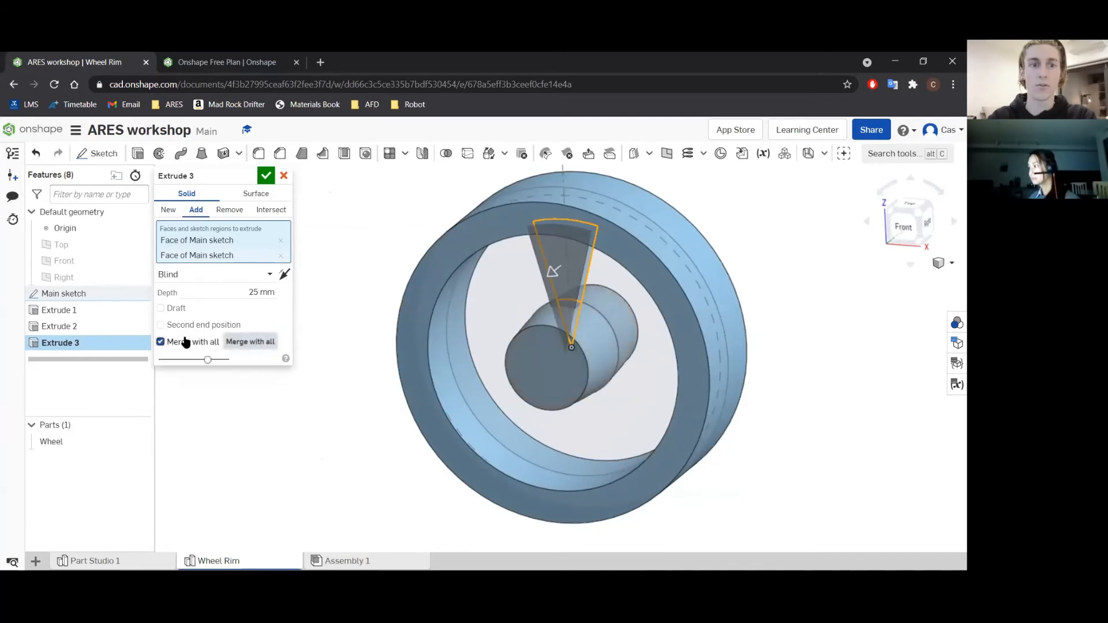
pyautogui.click(187, 343)
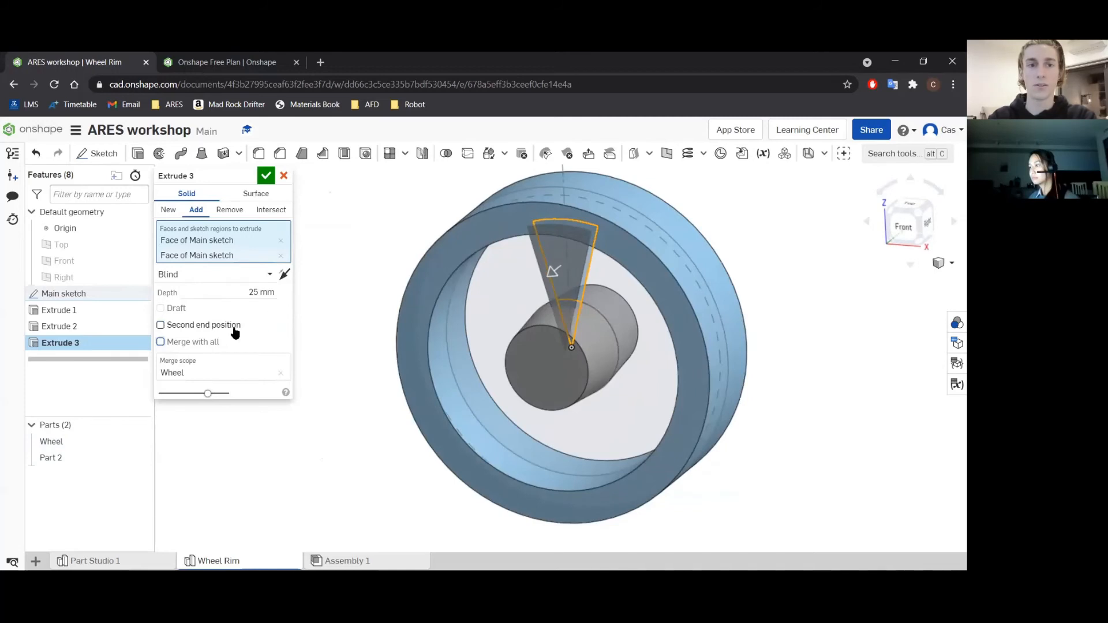
pyautogui.click(206, 343)
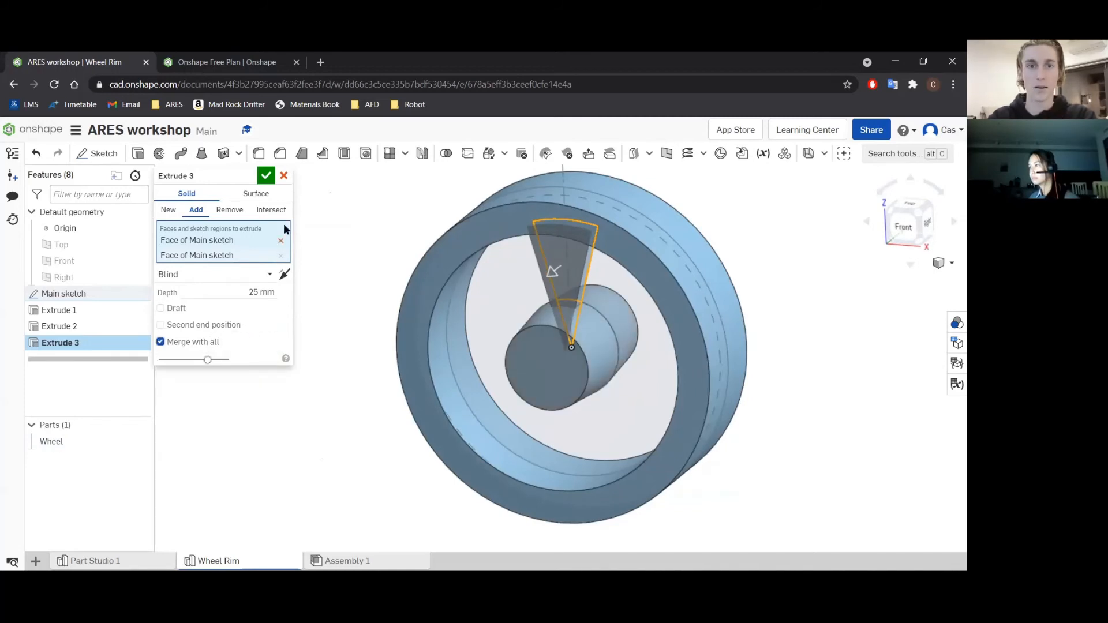
pyautogui.click(266, 176)
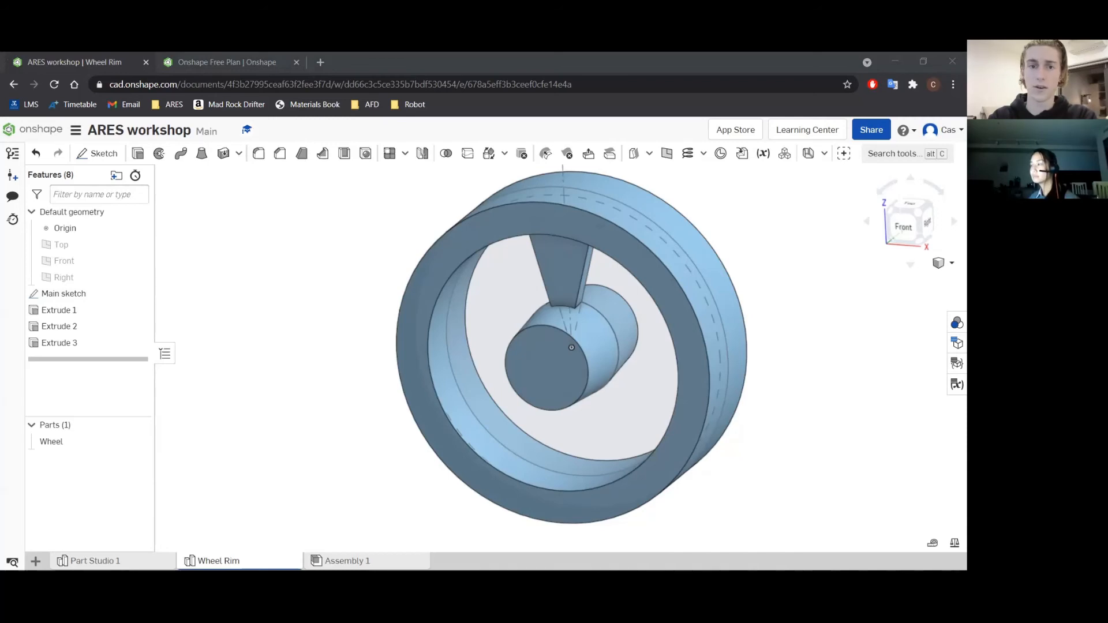
# Start a neutral-plane draft using the spoke's front face as neutral plane and its two slanted side faces as entities to draft.
pyautogui.click(572, 261)
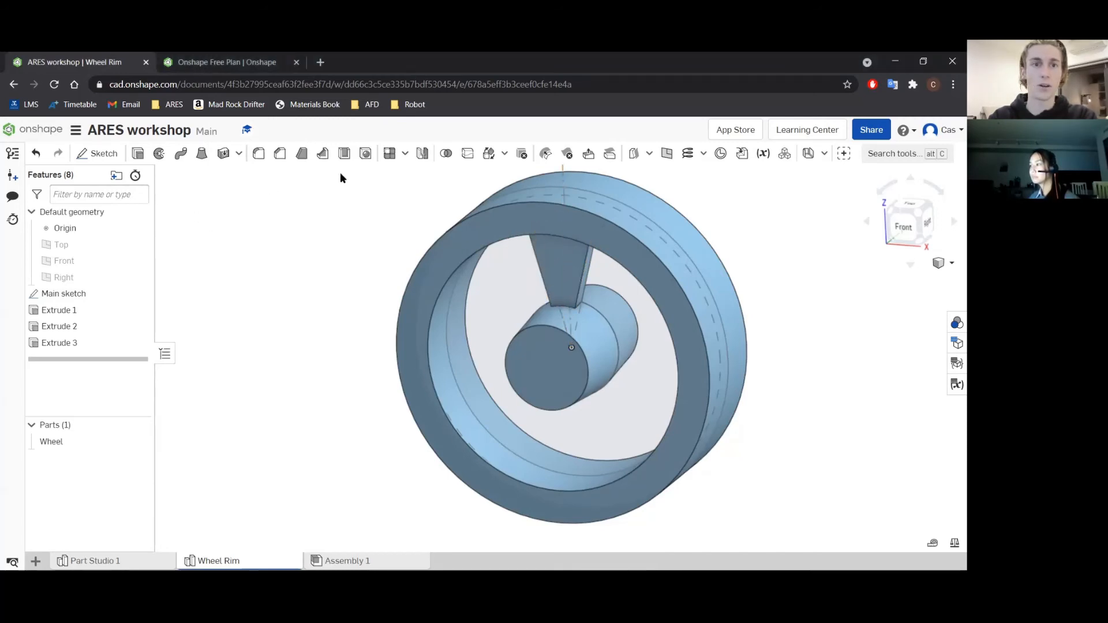
pyautogui.click(301, 153)
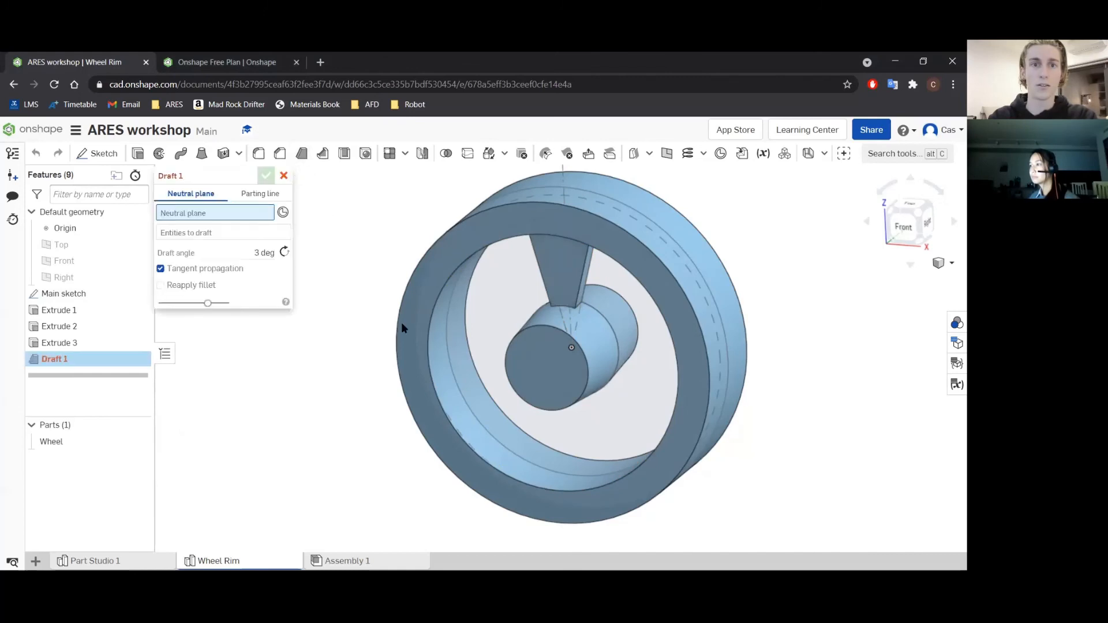
pyautogui.click(551, 261)
pyautogui.scroll(5, 580, 278)
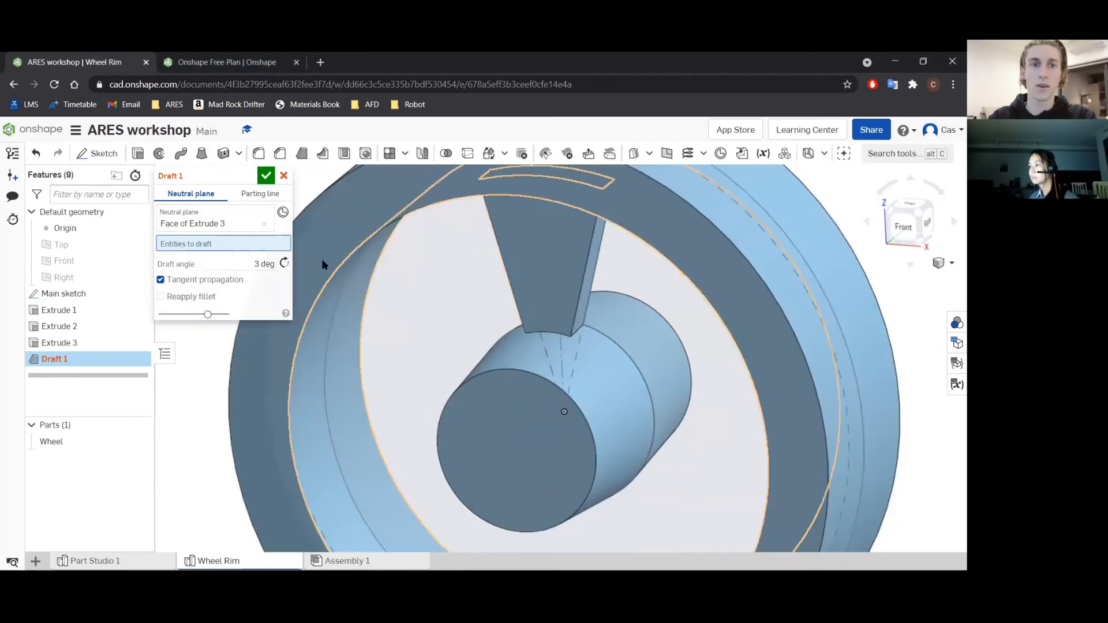
pyautogui.moveTo(448, 282); pyautogui.dragTo(581, 297, button='right')
pyautogui.click(514, 289)
pyautogui.click(588, 294)
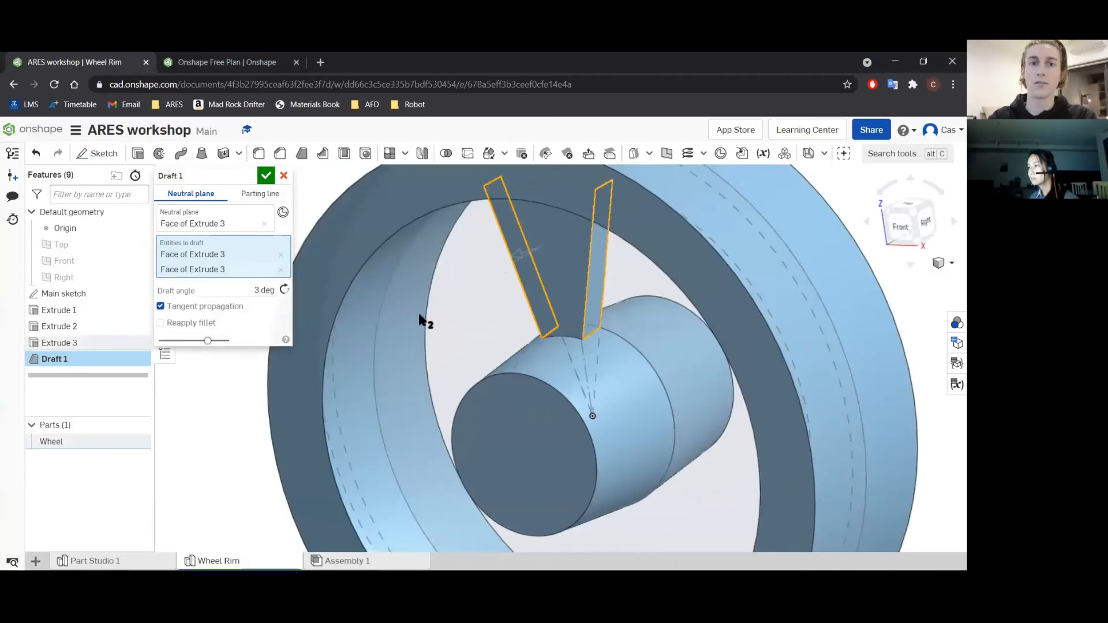
# Set the draft angle of the spoke's side faces to 15° and accept the draft.
pyautogui.click(263, 290)
pyautogui.write('15')
pyautogui.press('Return')
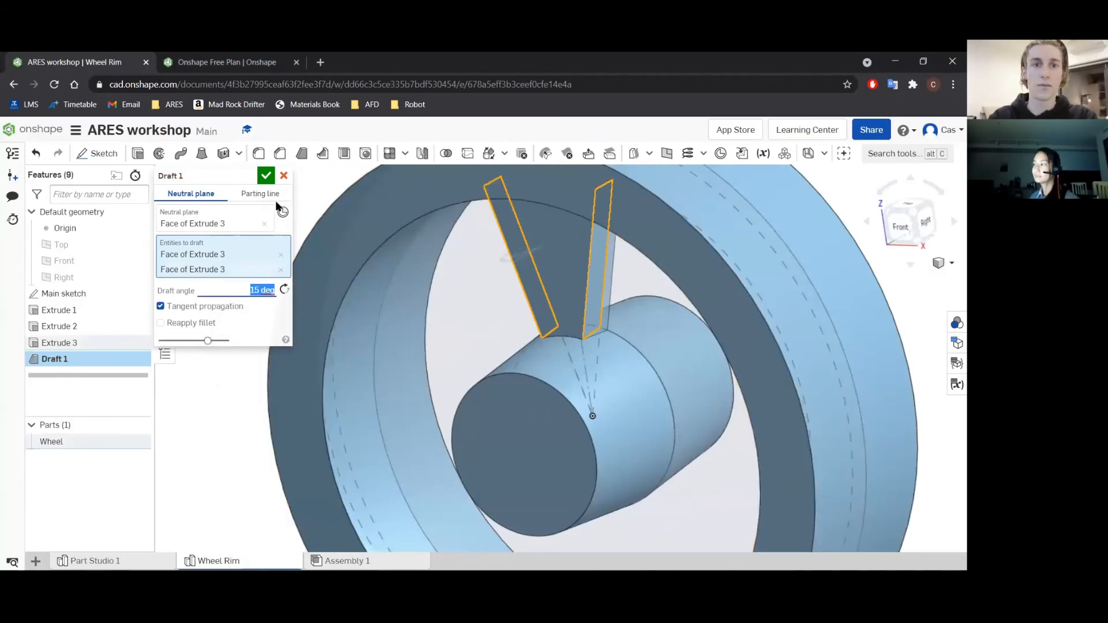
pyautogui.click(266, 176)
pyautogui.scroll(-5, 447, 320)
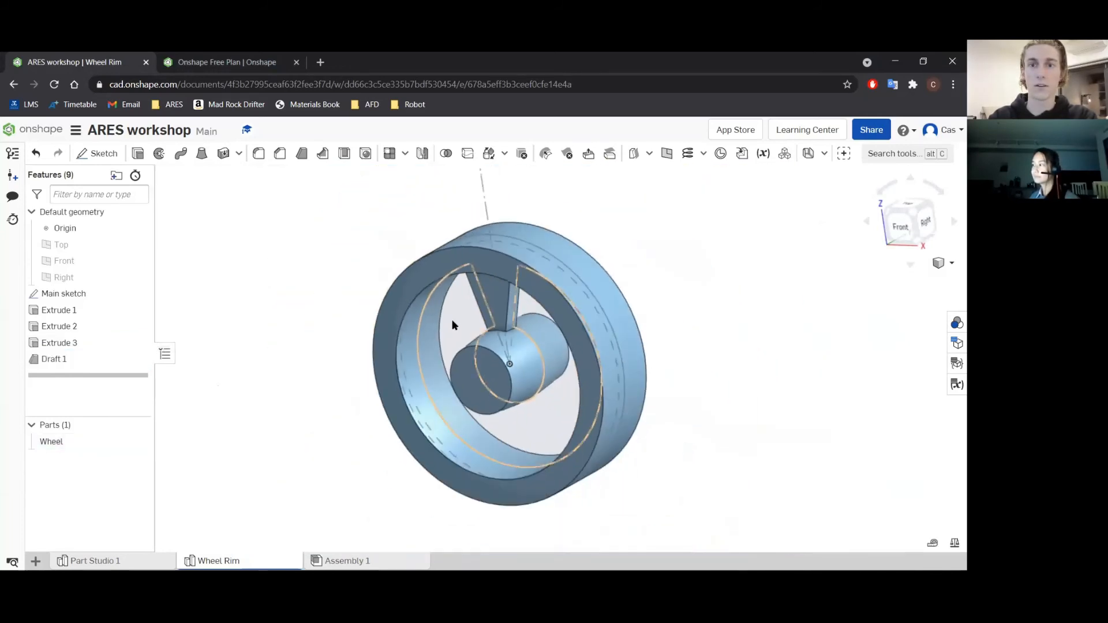
pyautogui.scroll(2, 451, 320)
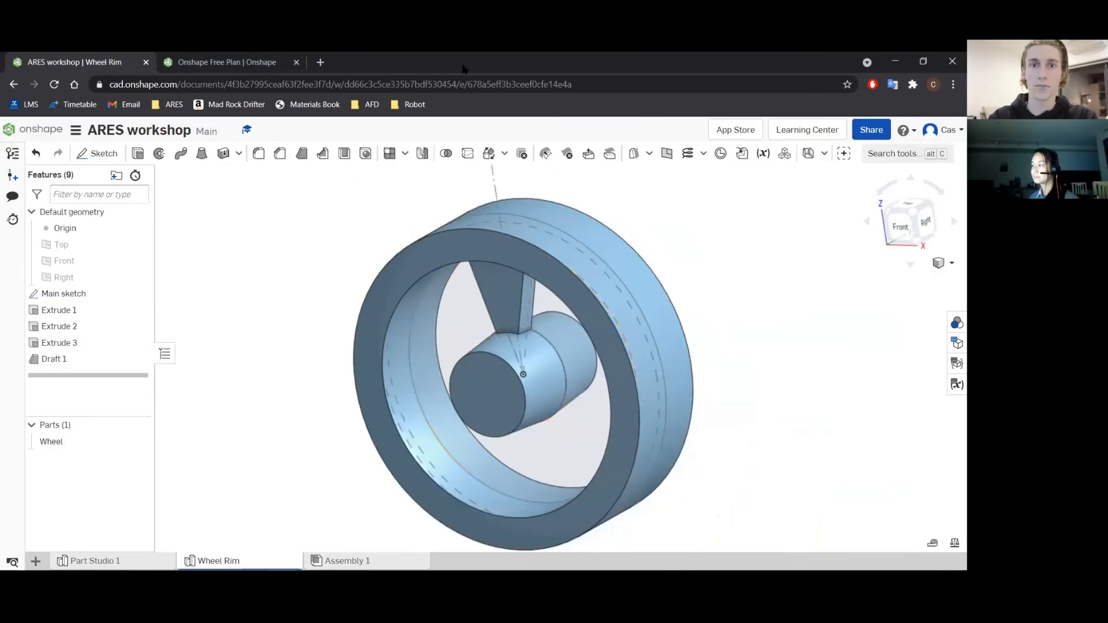
# Start a feature mirror with Extrude 3 and Draft 1 as the features to mirror.
pyautogui.moveTo(230, 561)
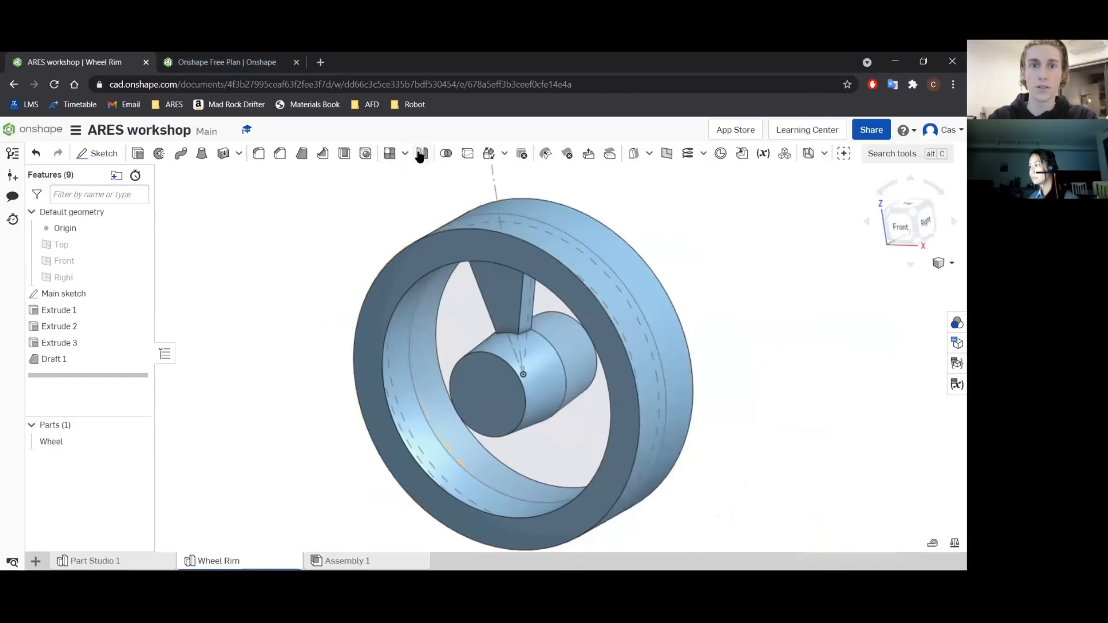
pyautogui.click(421, 154)
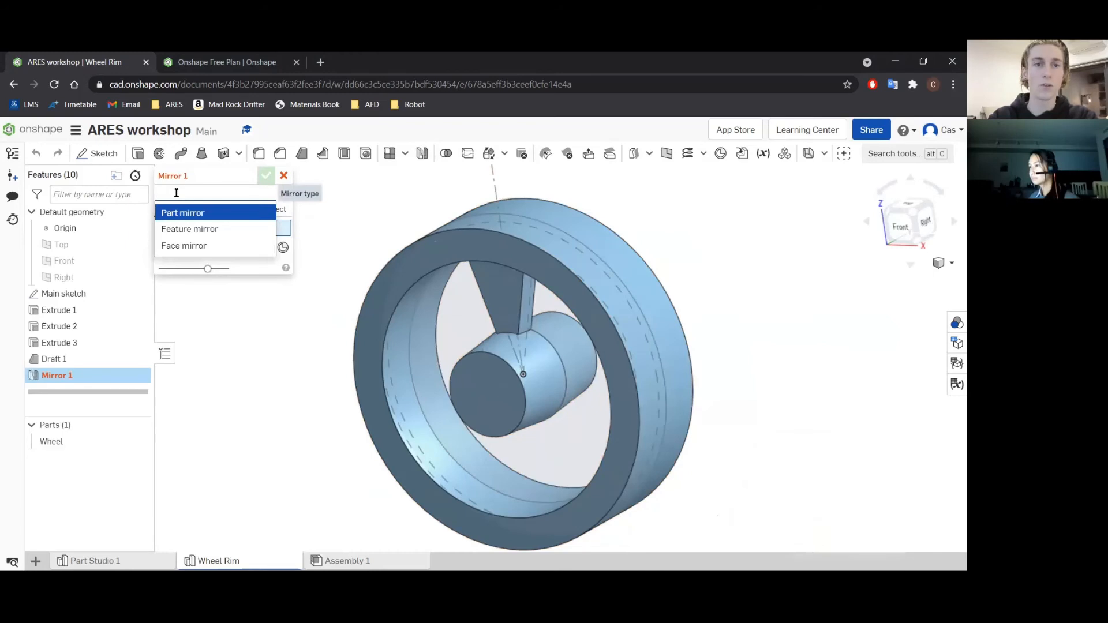
pyautogui.click(186, 229)
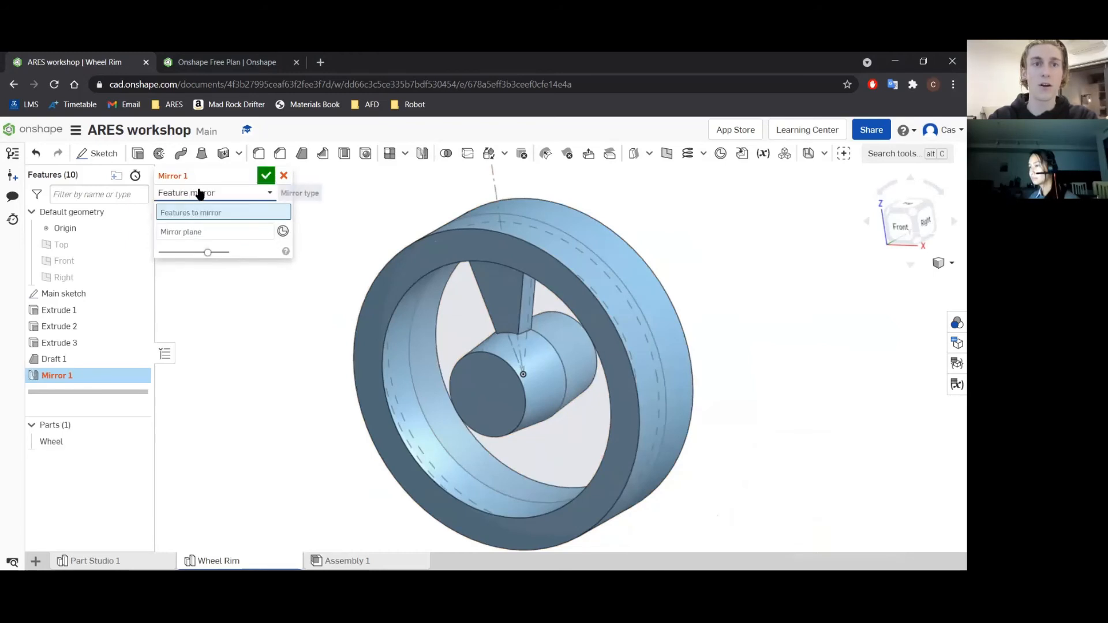
pyautogui.click(197, 194)
pyautogui.click(193, 211)
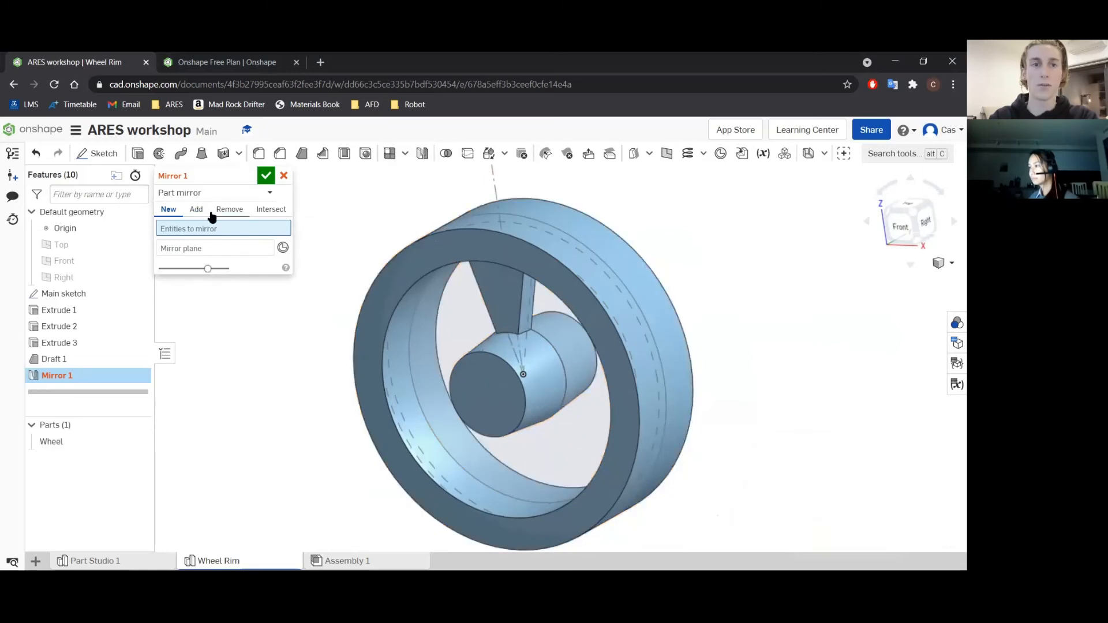
pyautogui.click(187, 195)
pyautogui.click(191, 229)
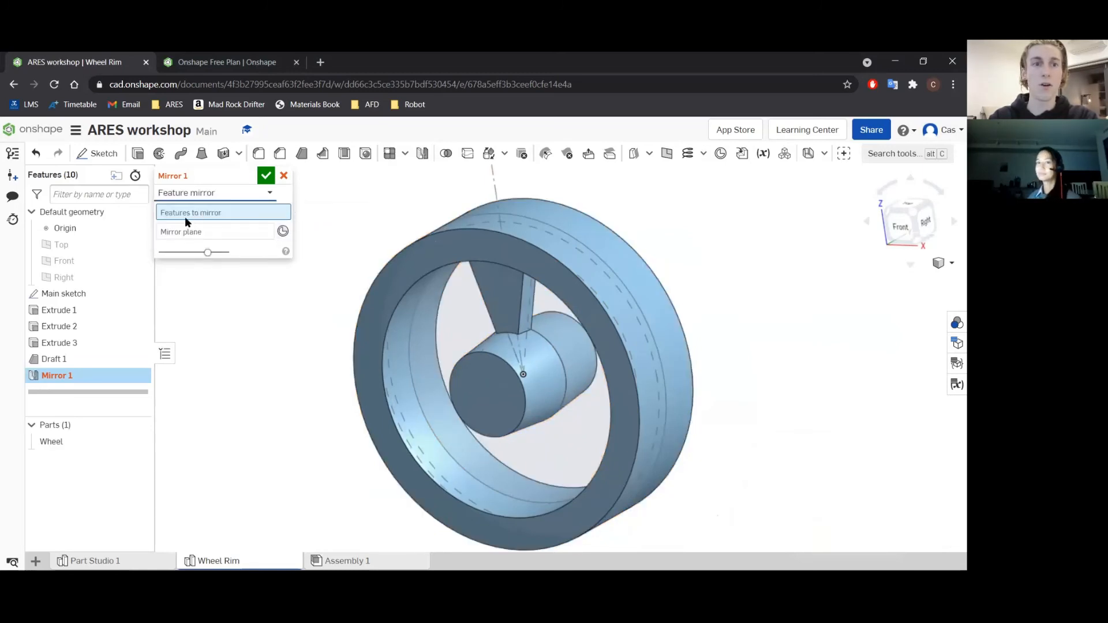
pyautogui.click(67, 343)
pyautogui.click(65, 359)
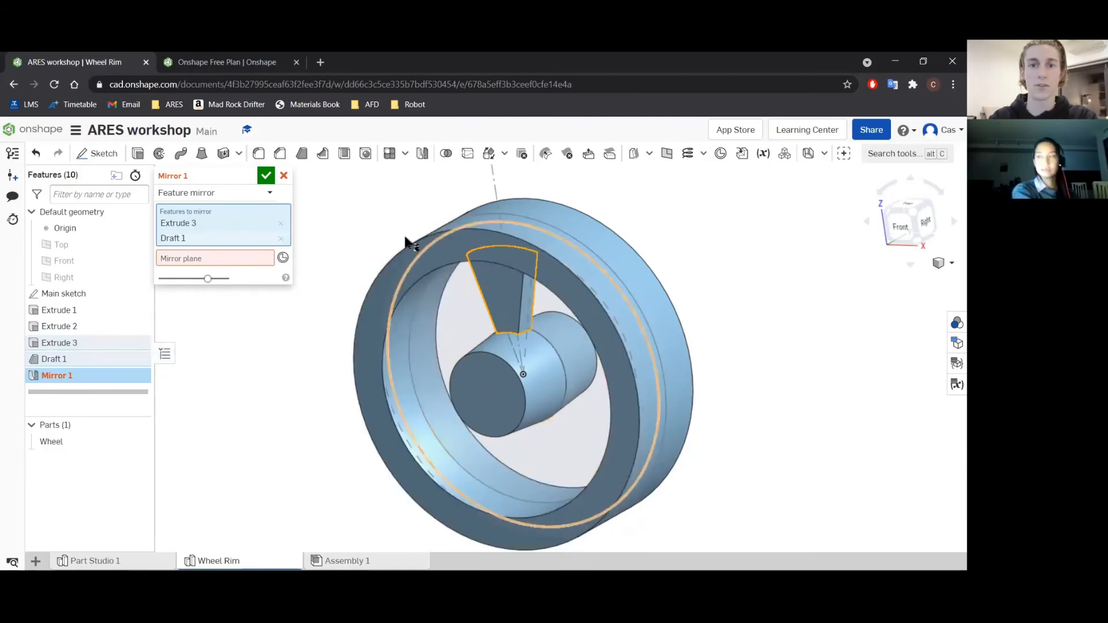
# Use the main sketch face at the back of the spoke as the mirror plane and accept the mirror.
pyautogui.click(226, 258)
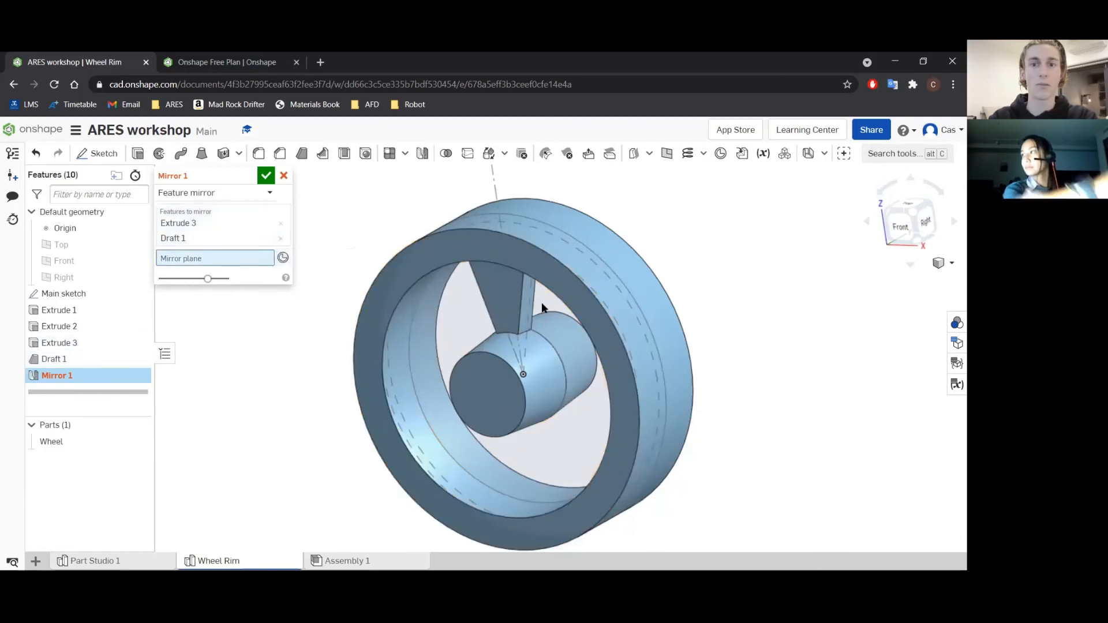
pyautogui.moveTo(780, 296); pyautogui.dragTo(695, 338, button='right')
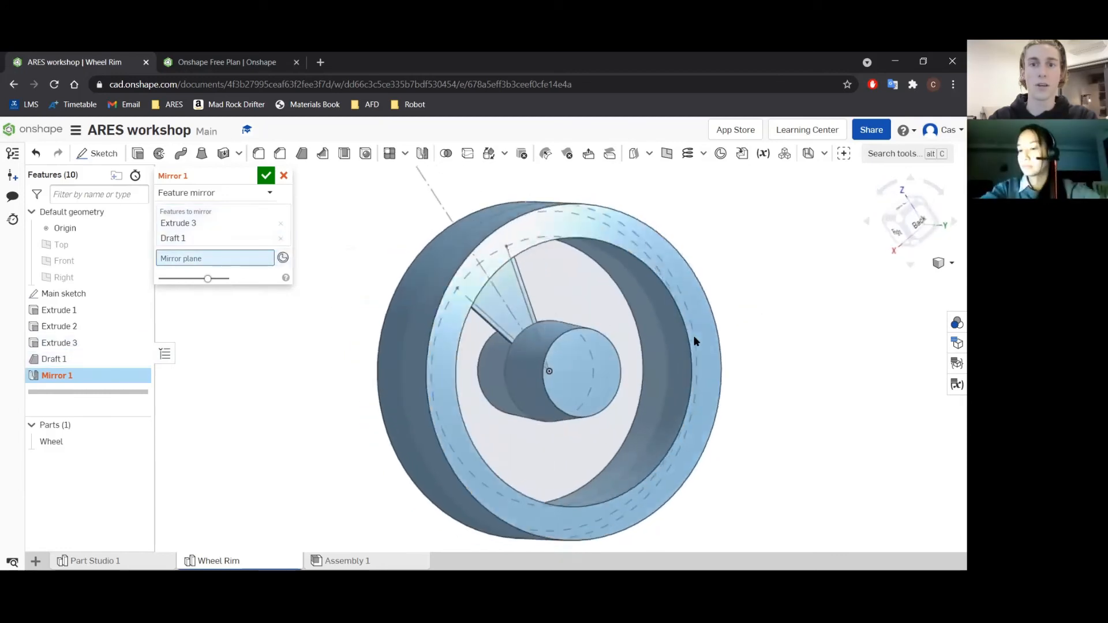
pyautogui.click(515, 315)
pyautogui.moveTo(470, 352)
pyautogui.mouseDown(button='right')
pyautogui.moveTo(586, 386)
pyautogui.moveTo(583, 319)
pyautogui.moveTo(639, 383)
pyautogui.moveTo(596, 418)
pyautogui.moveTo(550, 368)
pyautogui.moveTo(556, 391)
pyautogui.mouseUp(button='right')
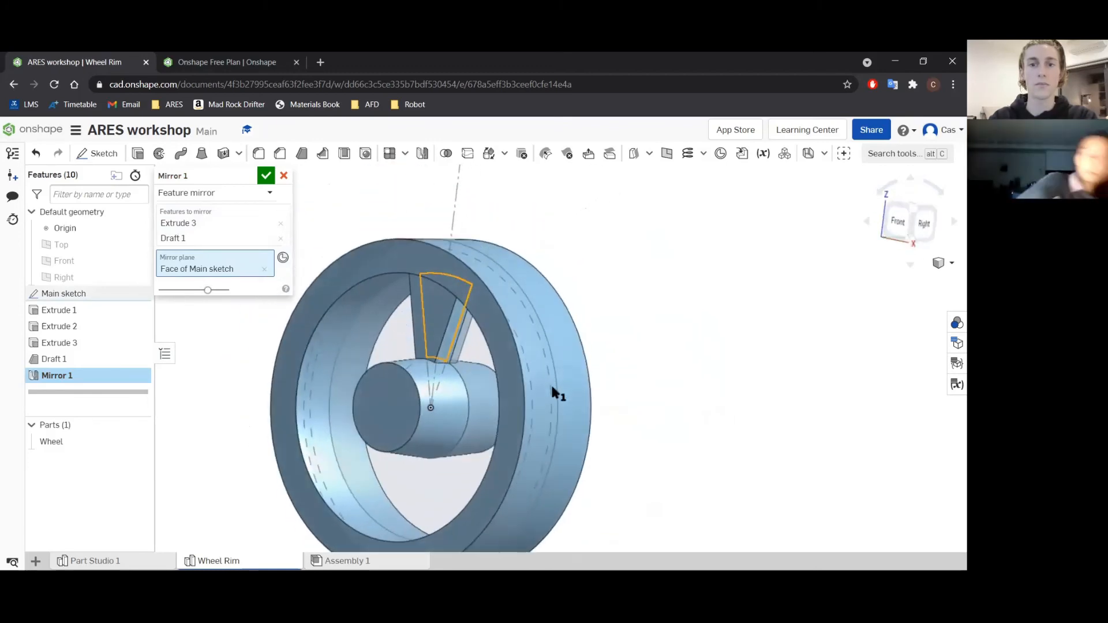
pyautogui.click(265, 175)
pyautogui.scroll(-4, 300, 308)
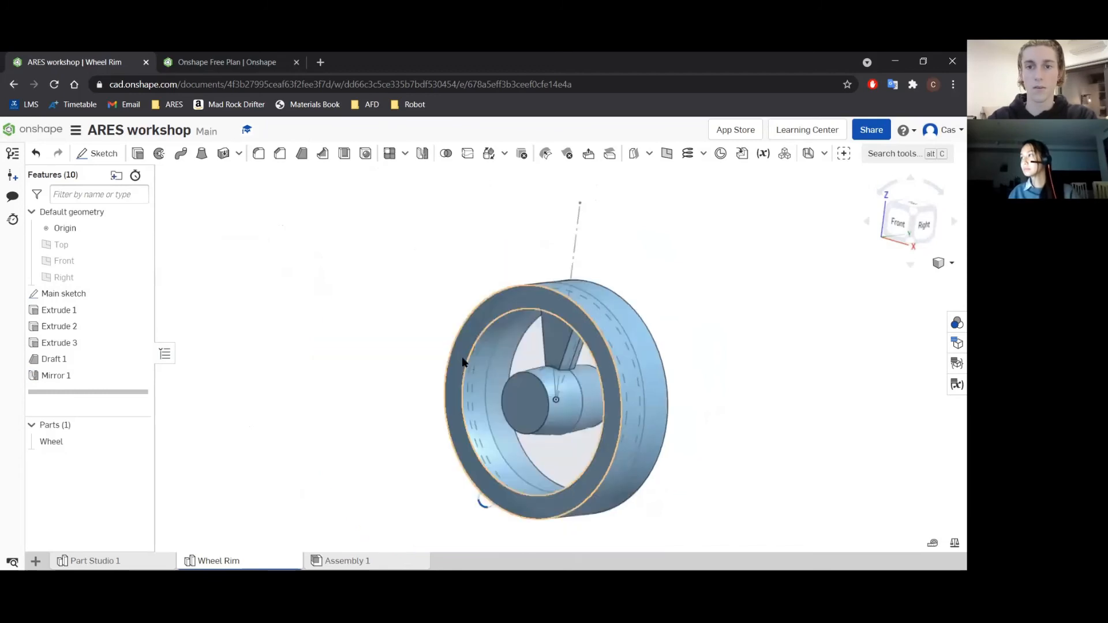
pyautogui.moveTo(732, 383); pyautogui.dragTo(571, 407, button='right')
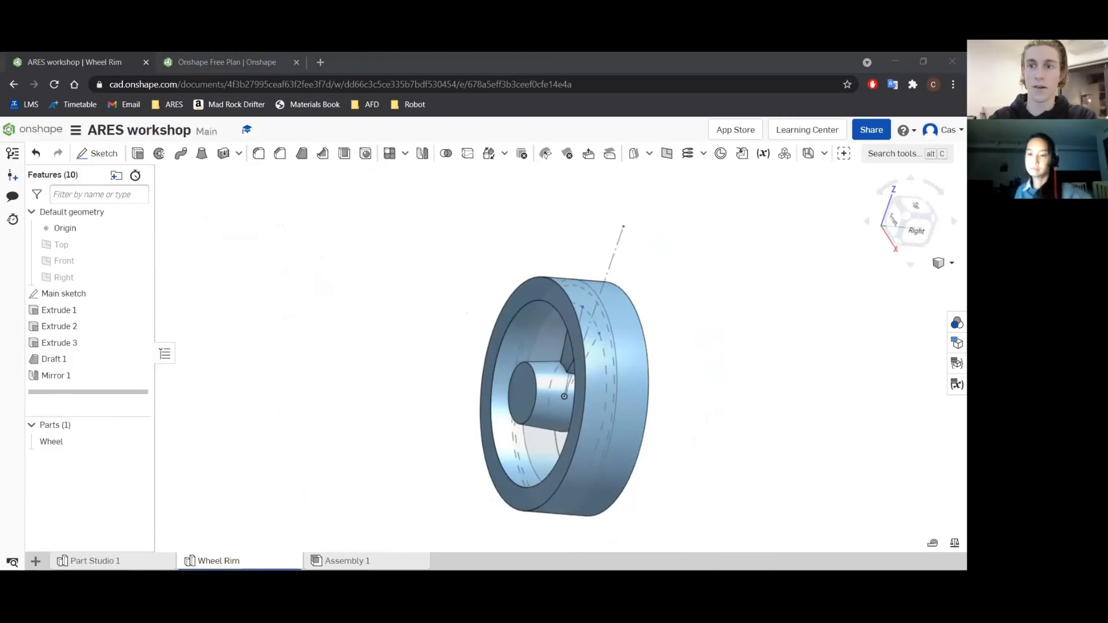
# Fillet the edges of the spoke's front face and its mirrored back face with a 2 mm radius.
pyautogui.moveTo(396, 325); pyautogui.dragTo(442, 314, button='right')
pyautogui.click(258, 154)
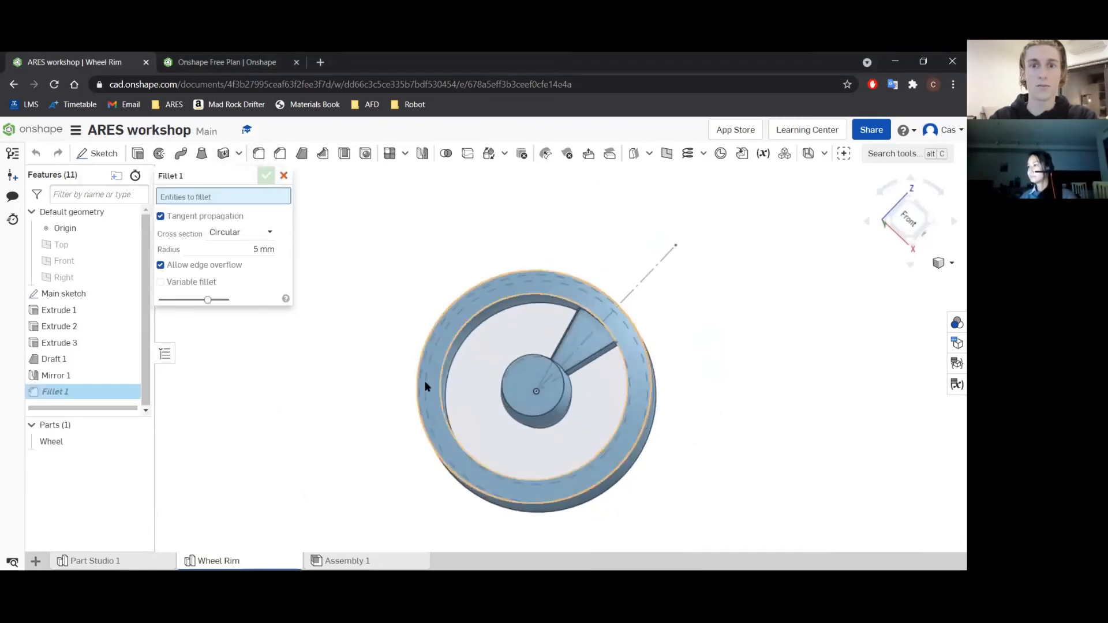
pyautogui.click(259, 249)
pyautogui.write('2')
pyautogui.press('Return')
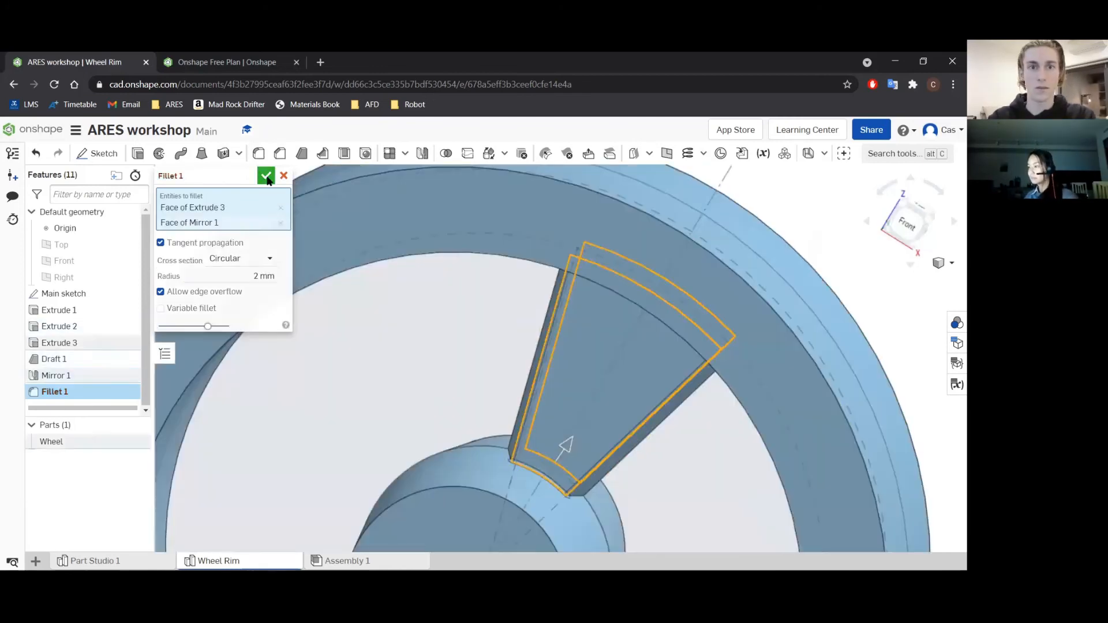
pyautogui.click(266, 175)
pyautogui.scroll(3, 472, 410)
pyautogui.scroll(-3, 502, 461)
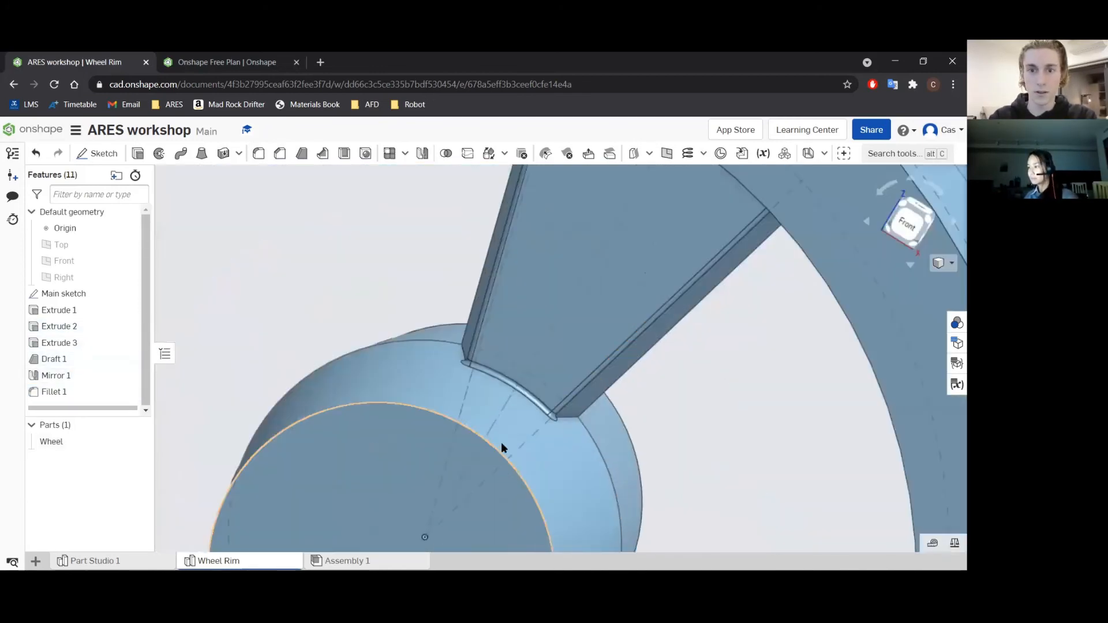
pyautogui.scroll(-3, 549, 347)
pyautogui.scroll(5, 540, 348)
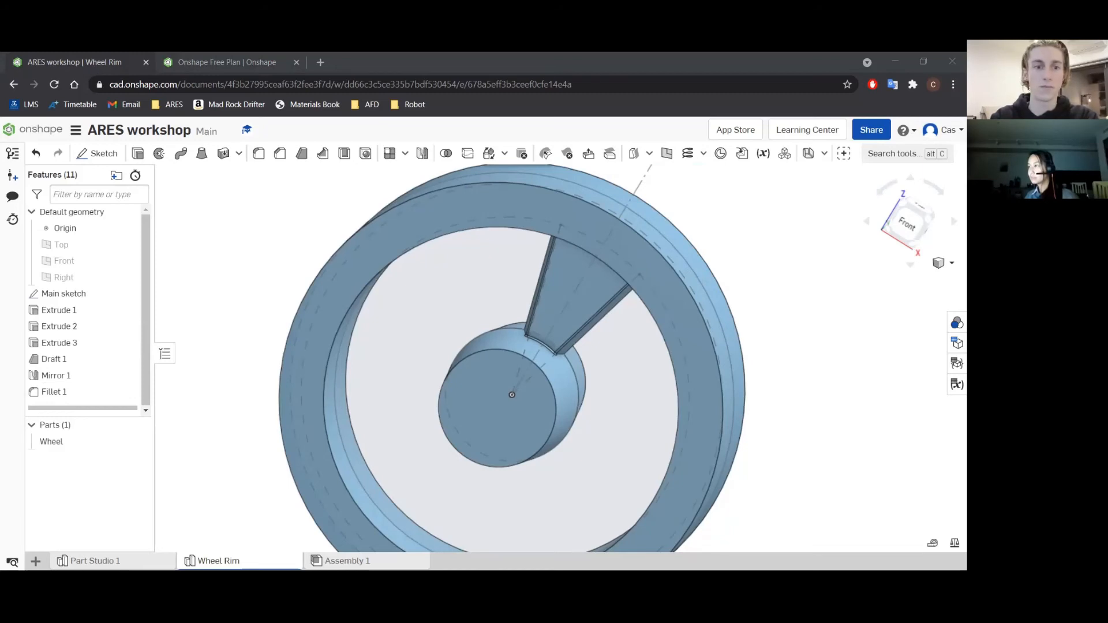
# Switch to the front view and start a circular part pattern set to add its copies to existing material.
pyautogui.scroll(-4, 550, 317)
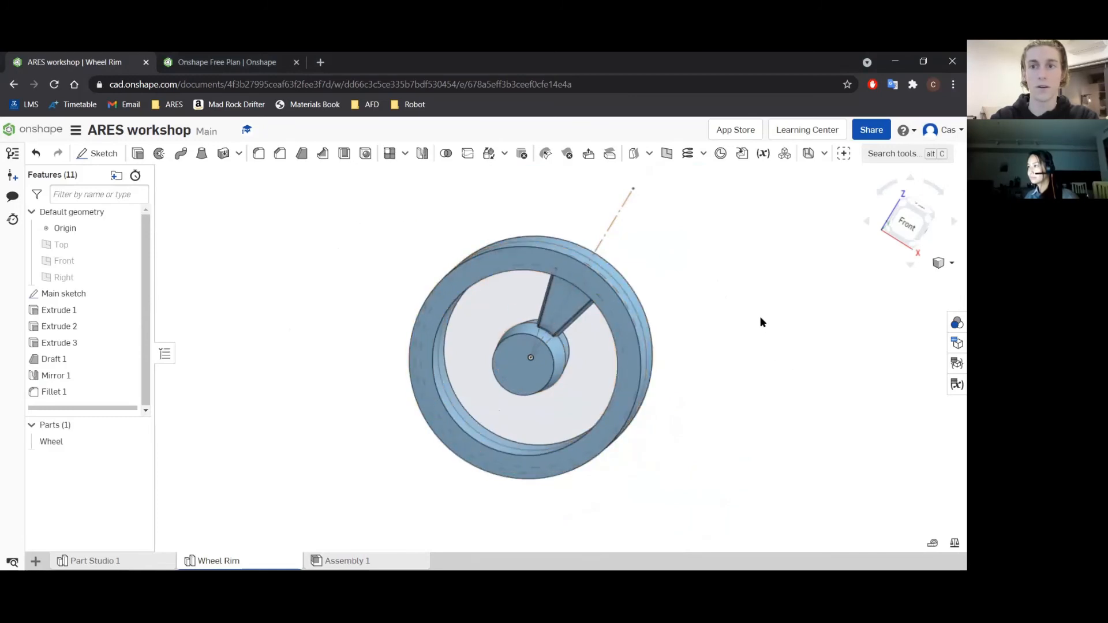
pyautogui.moveTo(763, 320); pyautogui.dragTo(745, 314, button='right')
pyautogui.hotkey('shift', '1')
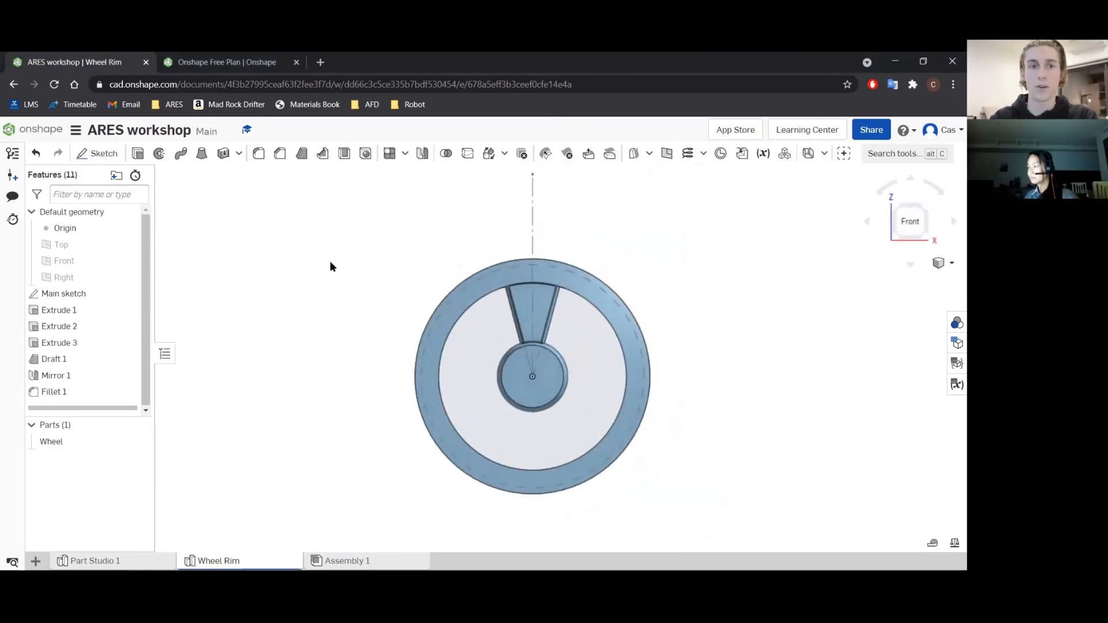
pyautogui.click(404, 155)
pyautogui.click(417, 197)
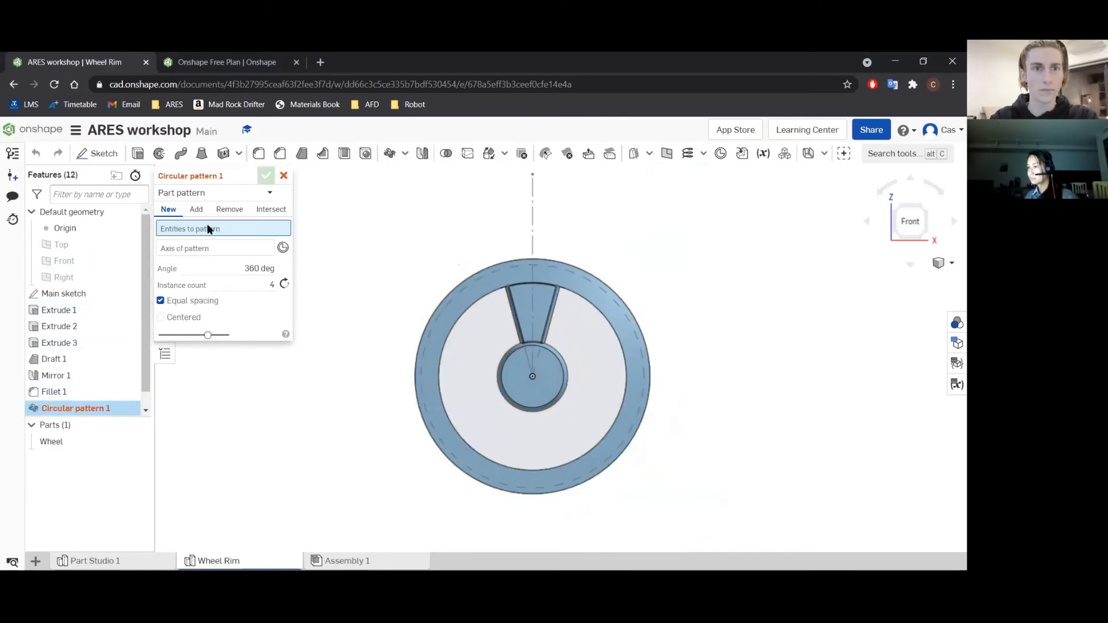
pyautogui.click(196, 209)
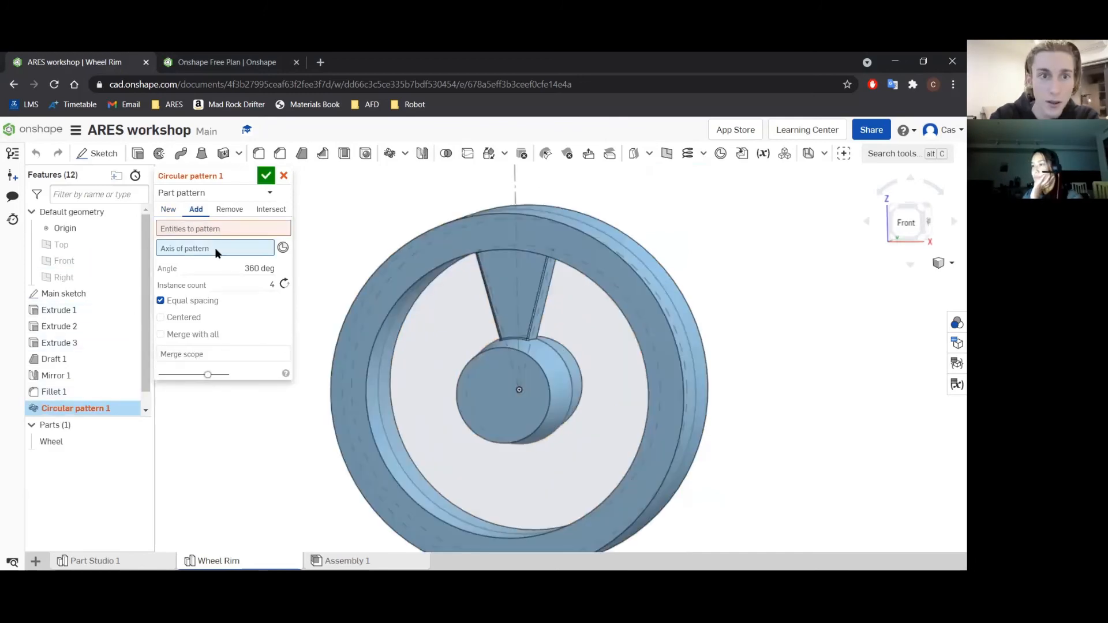
# Pattern the Wheel part around the hub's circular edge with 5 equally spaced instances over 360° and accept.
pyautogui.moveTo(438, 348); pyautogui.dragTo(468, 370, button='right')
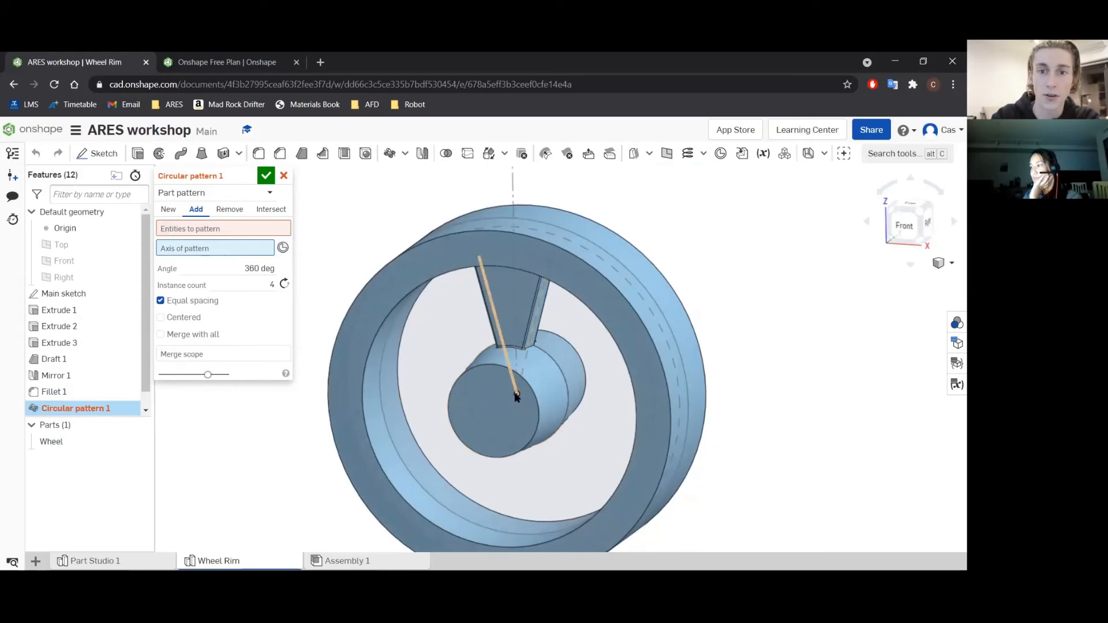
pyautogui.click(485, 368)
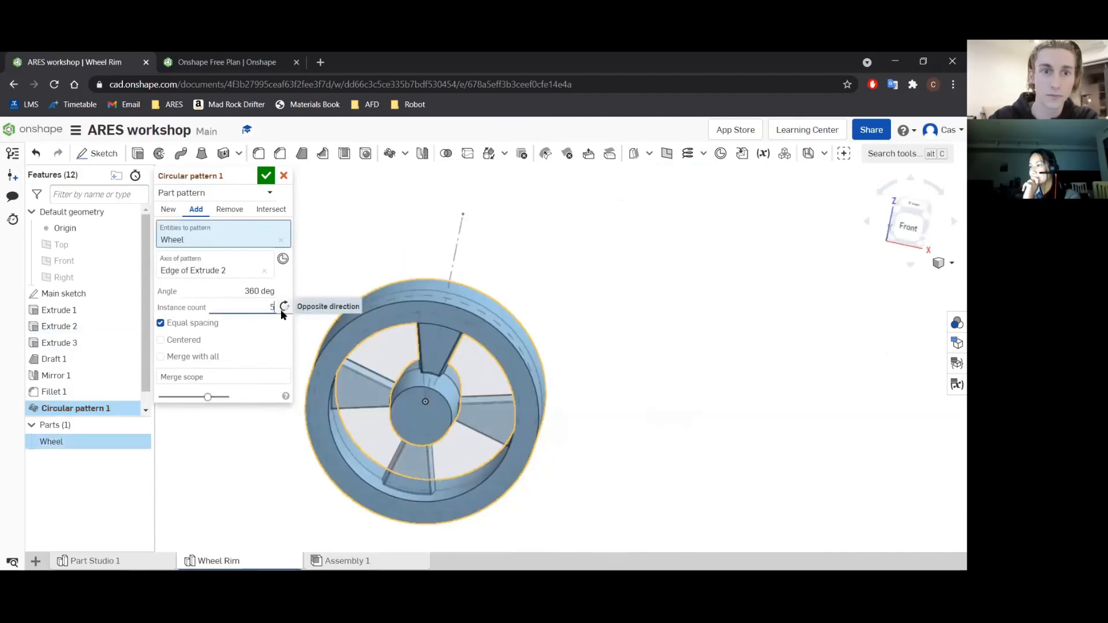
pyautogui.click(254, 321)
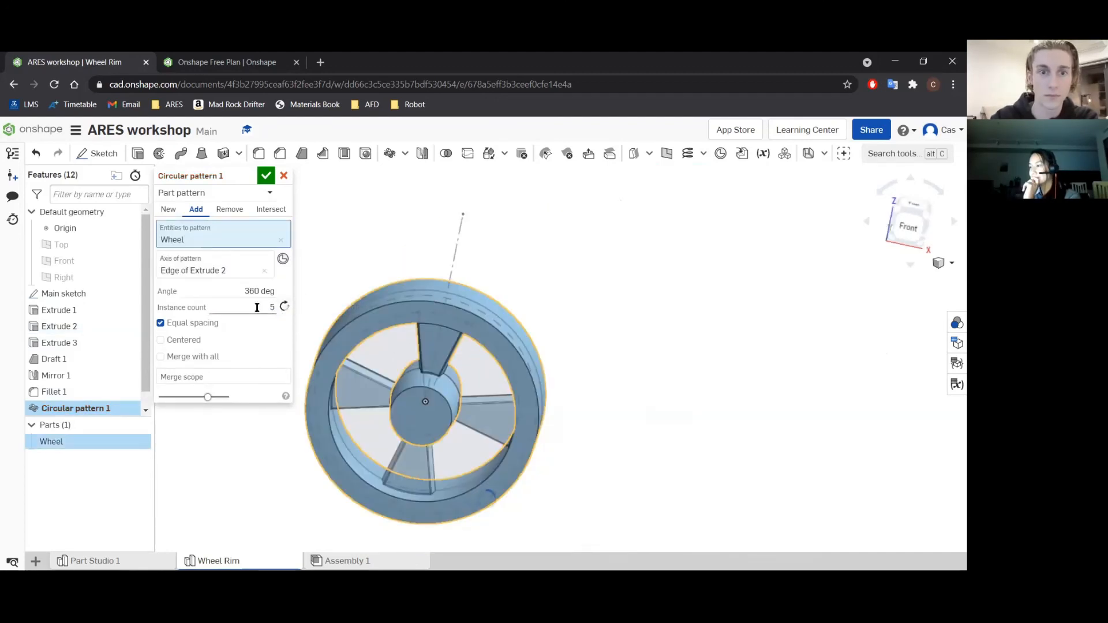
pyautogui.press('Return')
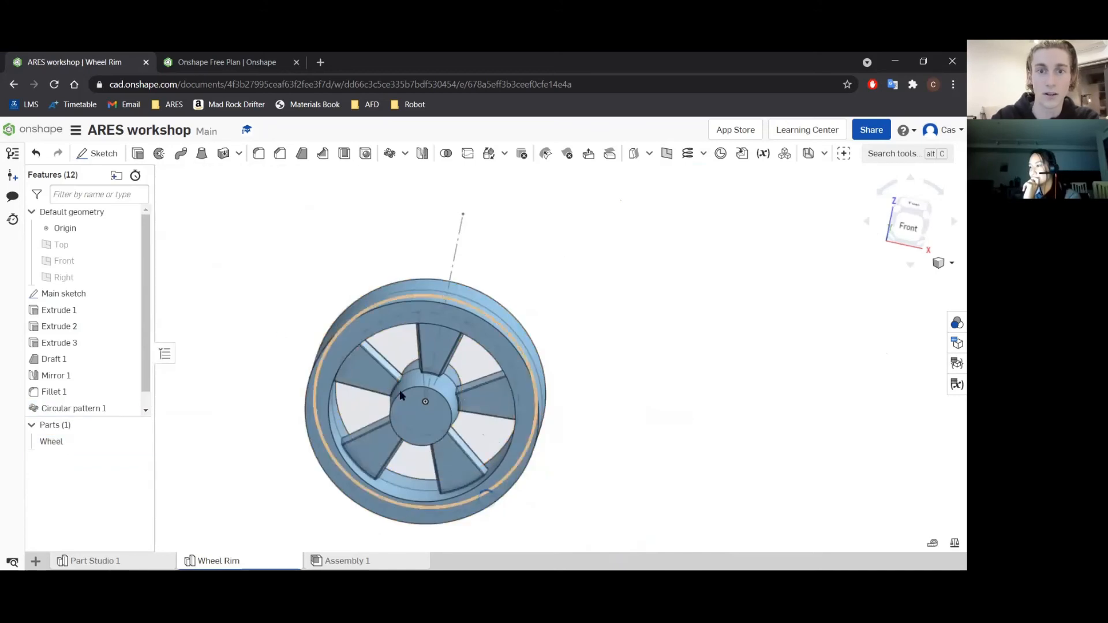
# Inspect the patterned wheel and review the circular pattern's settings, closing the feature without changing any values.
pyautogui.moveTo(464, 410); pyautogui.dragTo(441, 415, button='right')
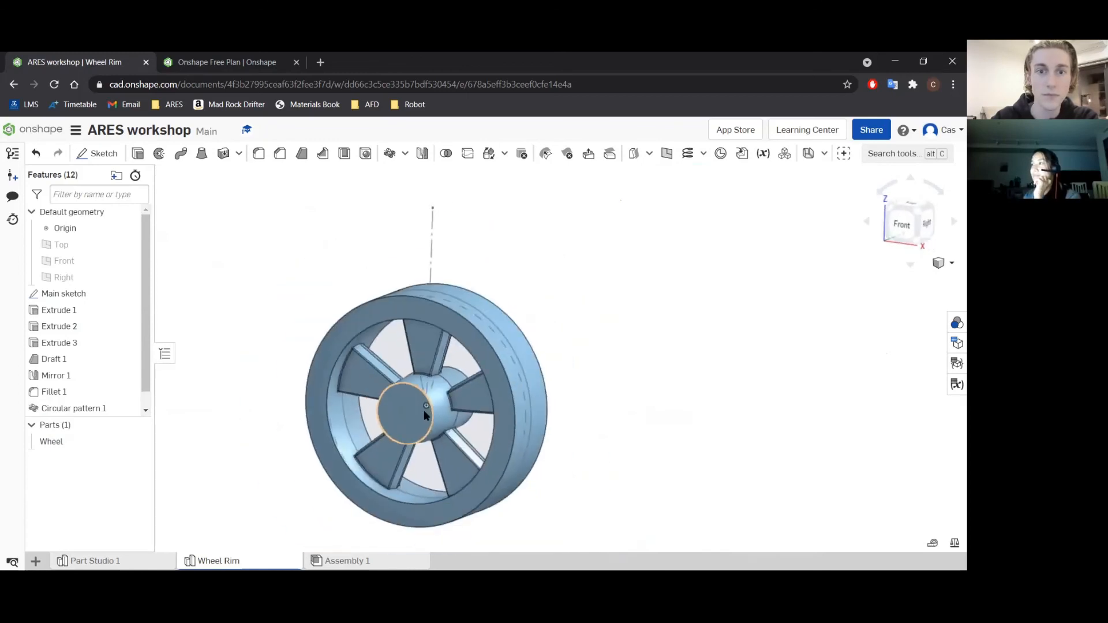
pyautogui.scroll(4, 425, 427)
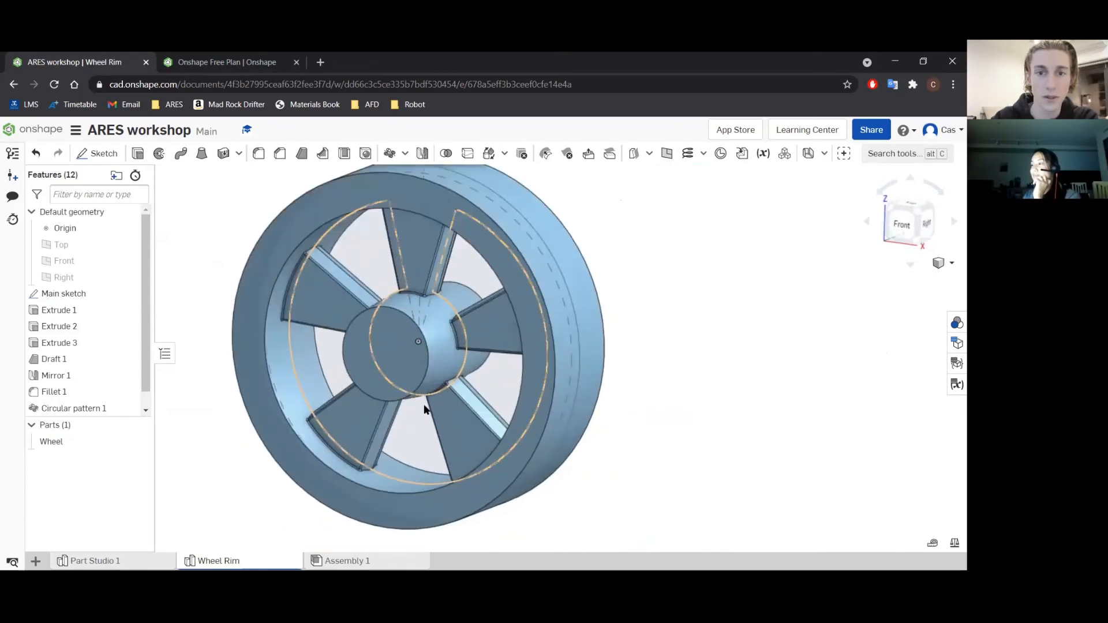
pyautogui.doubleClick(70, 408)
pyautogui.click(242, 290)
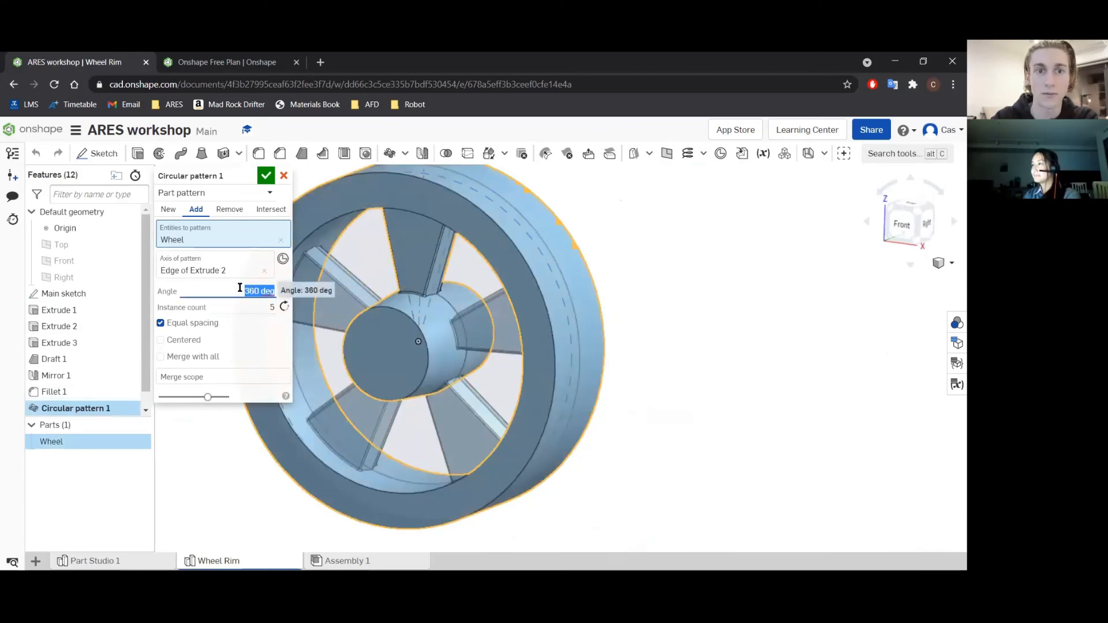
pyautogui.click(266, 175)
pyautogui.scroll(-3, 236, 448)
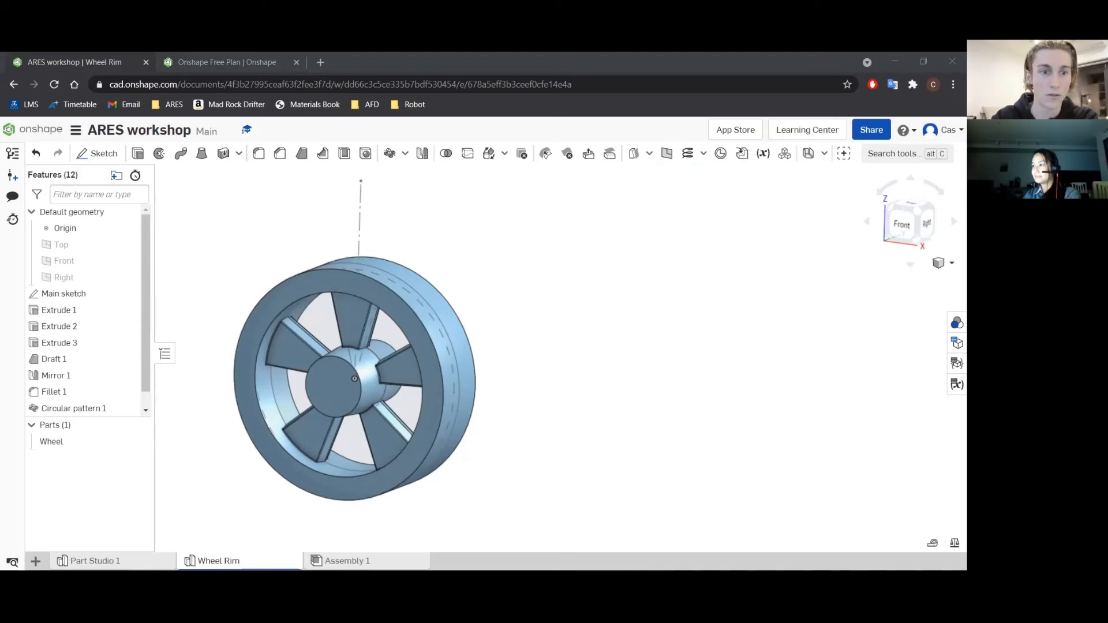
# Start a new sketch on the front face of the central hub, viewed normal to that face.
pyautogui.click(327, 396)
pyautogui.click(315, 396)
pyautogui.click(492, 348)
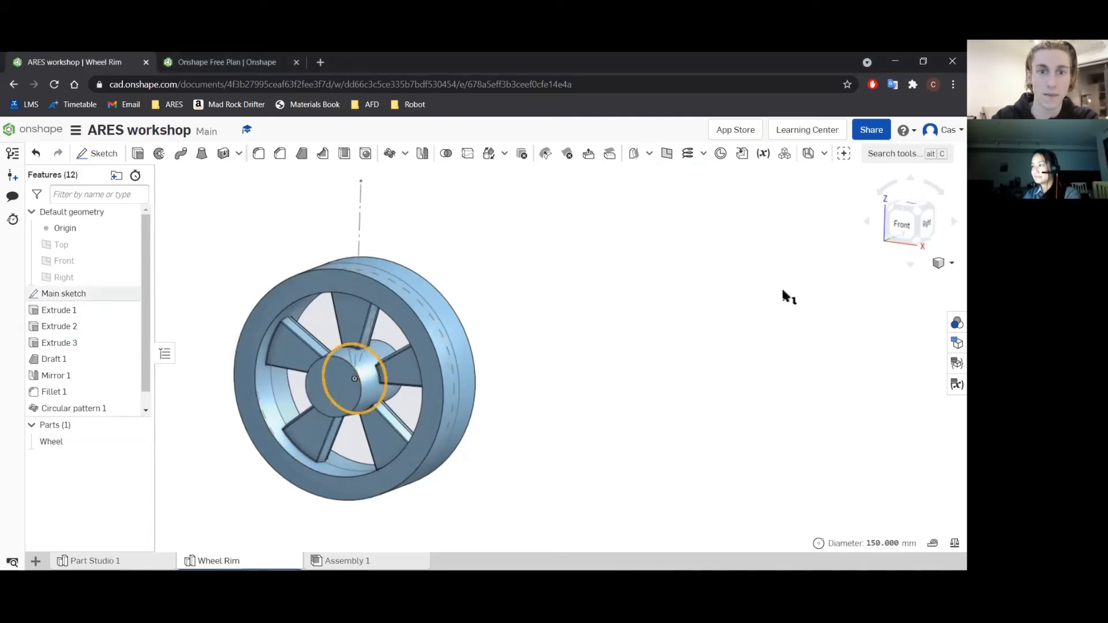
pyautogui.click(317, 396)
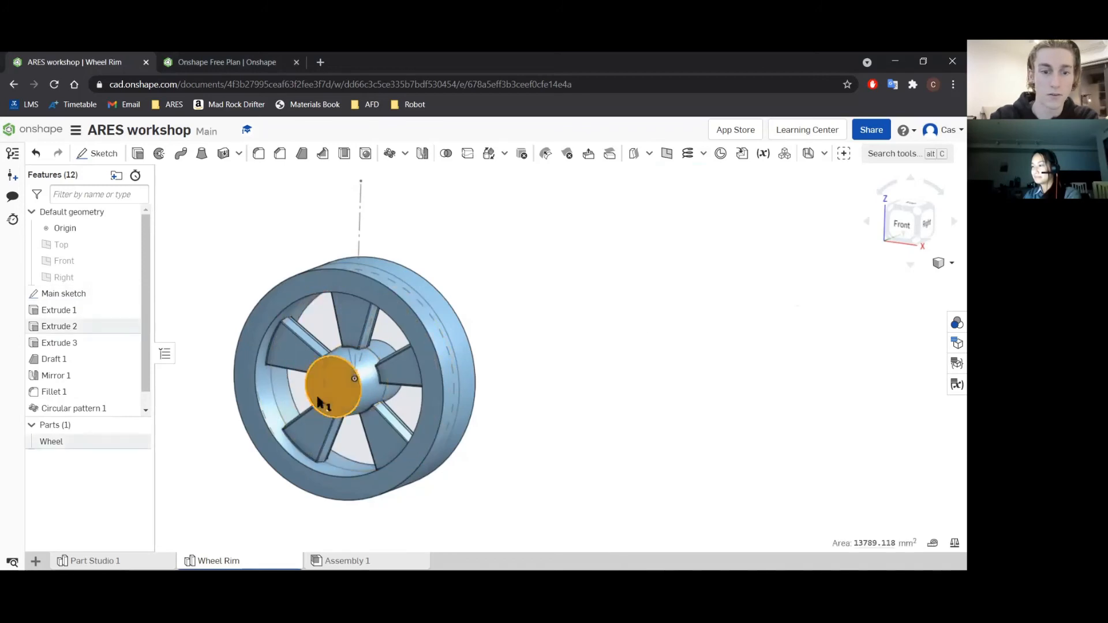
pyautogui.press('n')
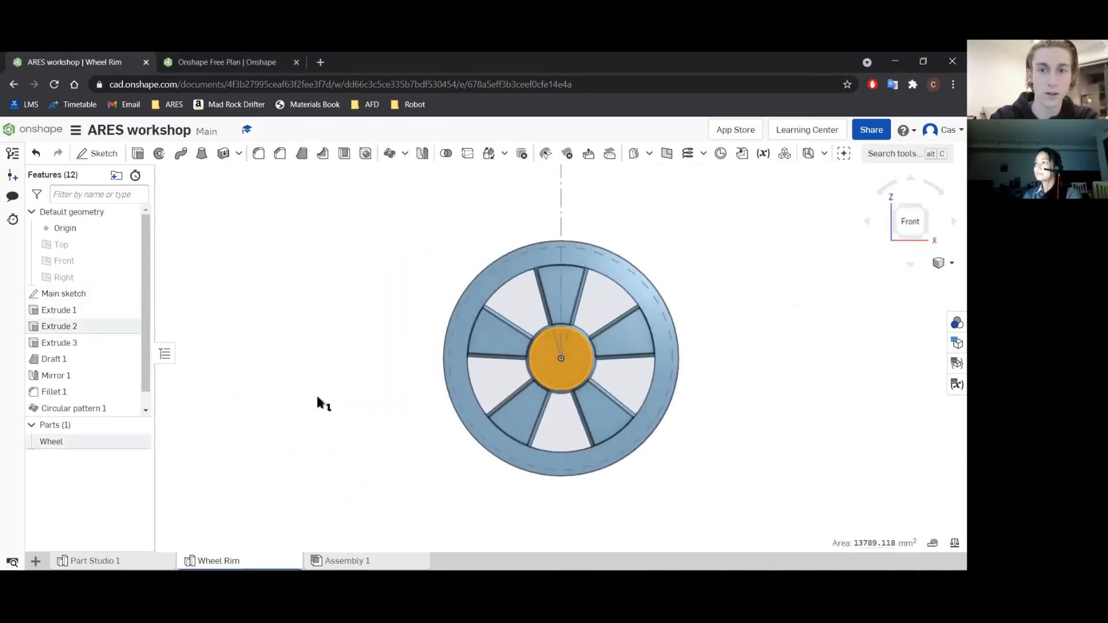
pyautogui.press('f')
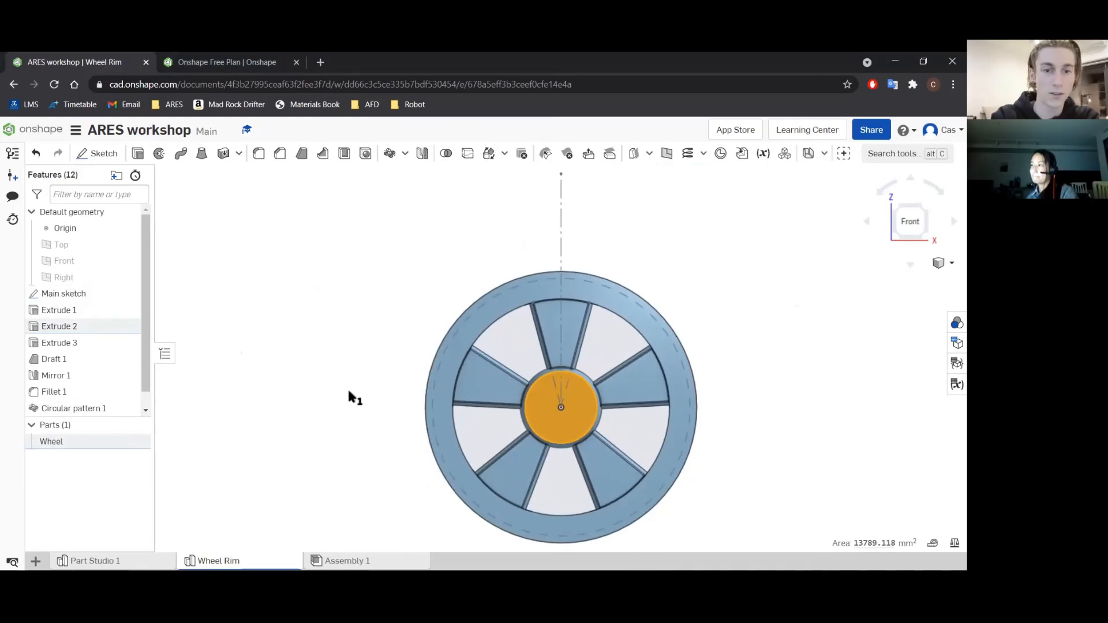
pyautogui.hotkey('shift', 's')
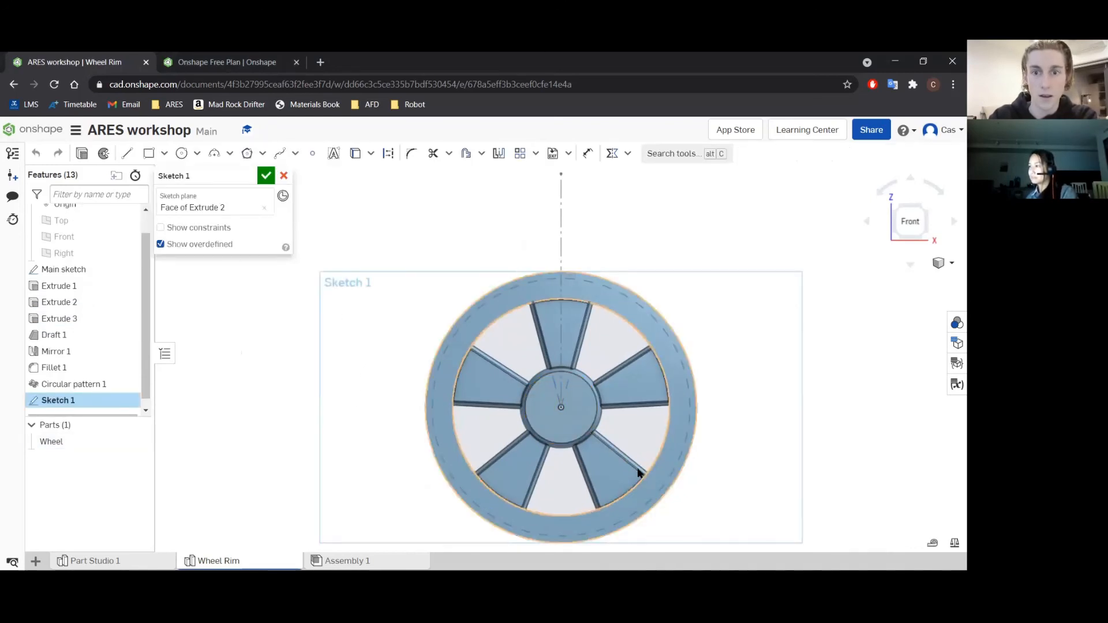
pyautogui.scroll(3, 635, 467)
pyautogui.click(196, 153)
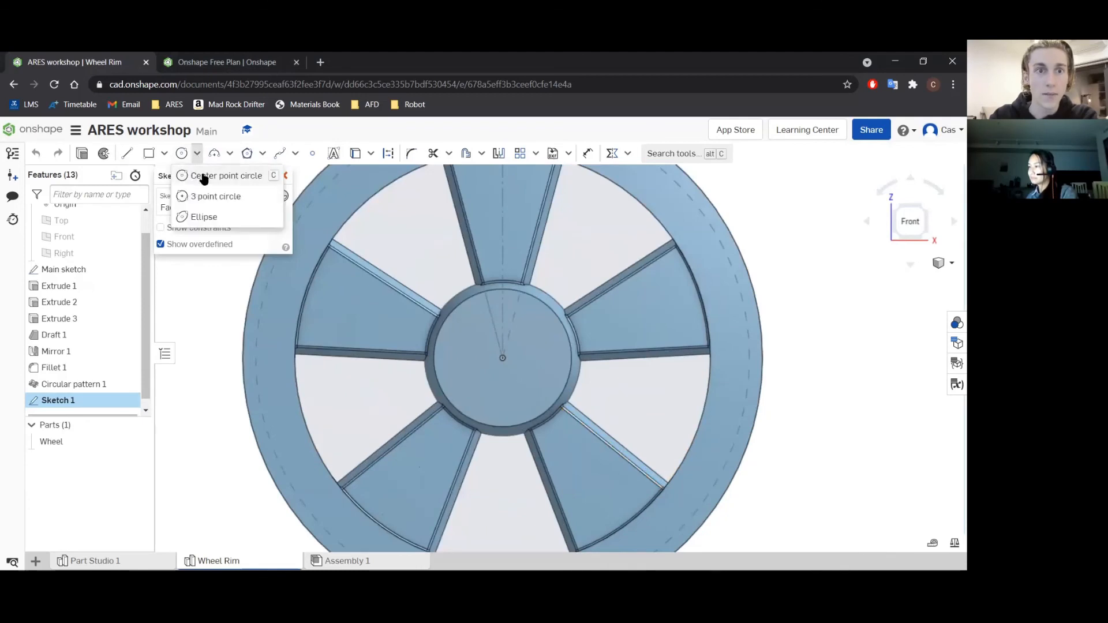
pyautogui.click(209, 173)
pyautogui.click(503, 358)
pyautogui.click(516, 340)
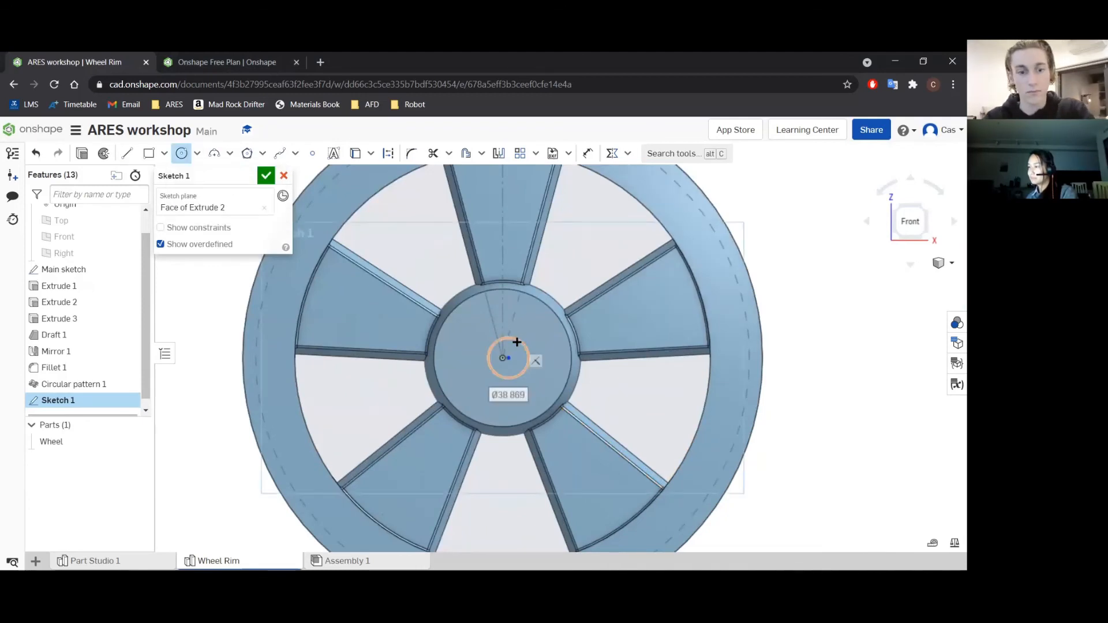
pyautogui.hotkey('ctrl', 'z')
pyautogui.click(505, 355)
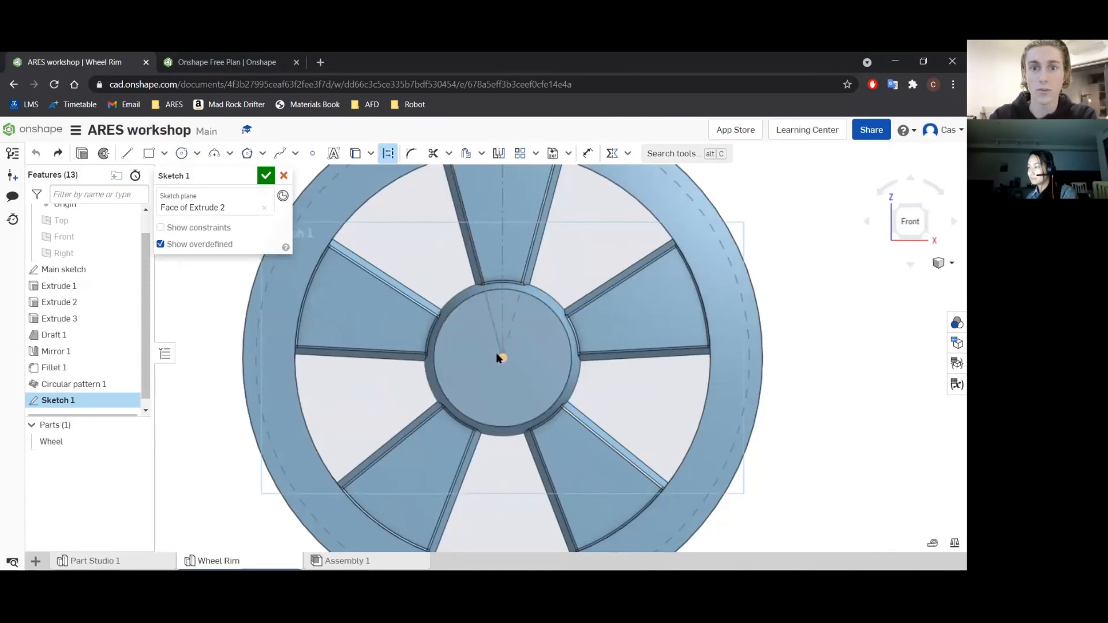
pyautogui.click(502, 358)
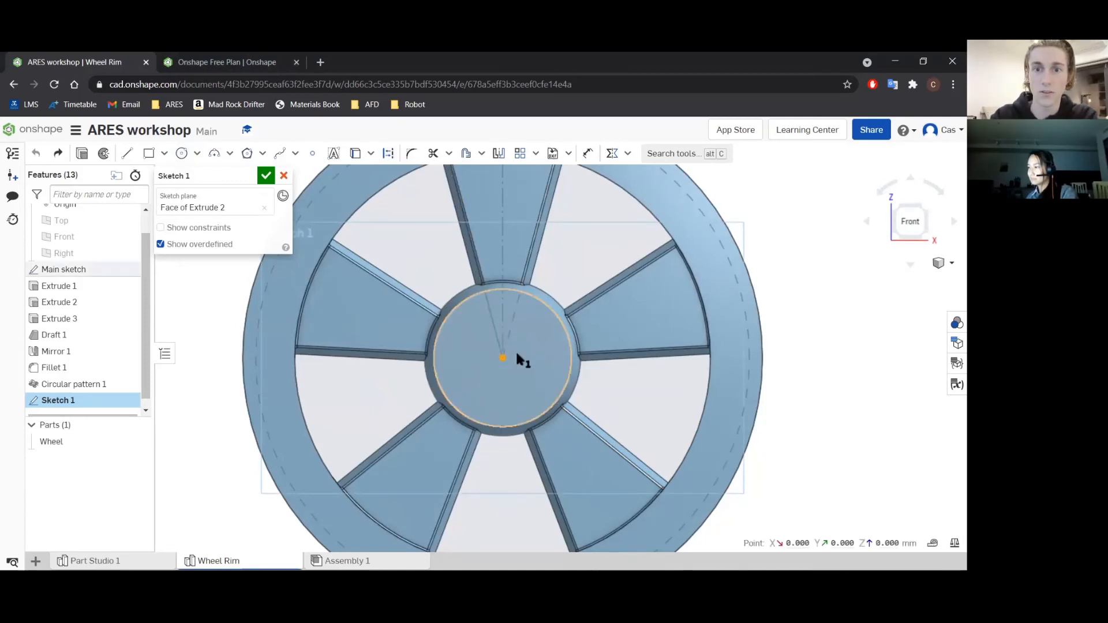
pyautogui.click(193, 404)
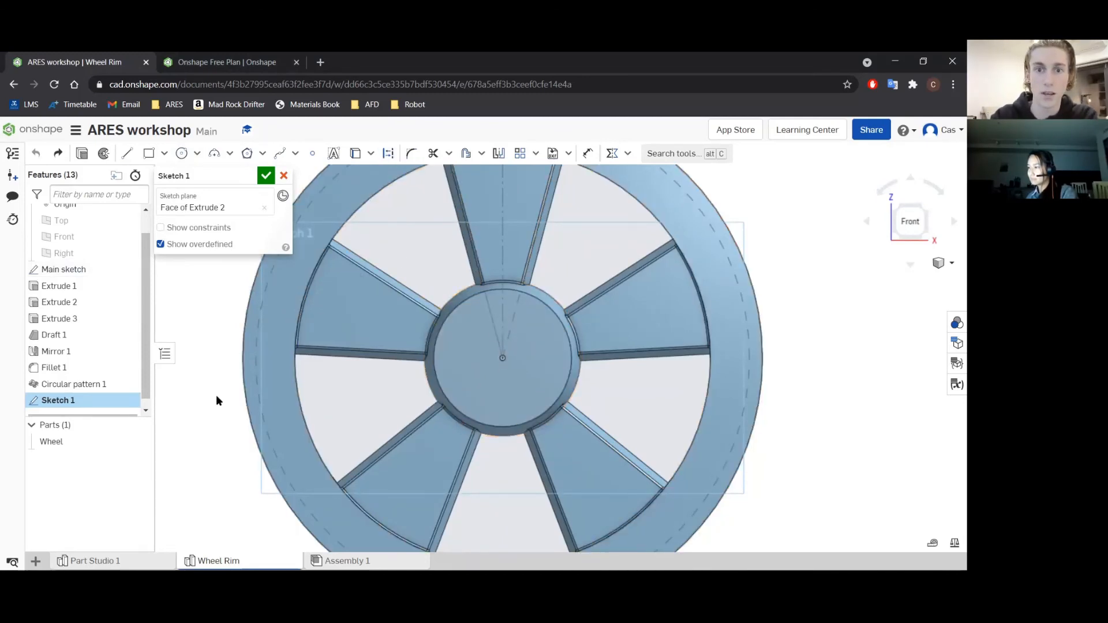
# Sketch two concentric circles centred on the hub's origin: a 35 mm construction circle and a 90 mm regular circle.
pyautogui.click(182, 152)
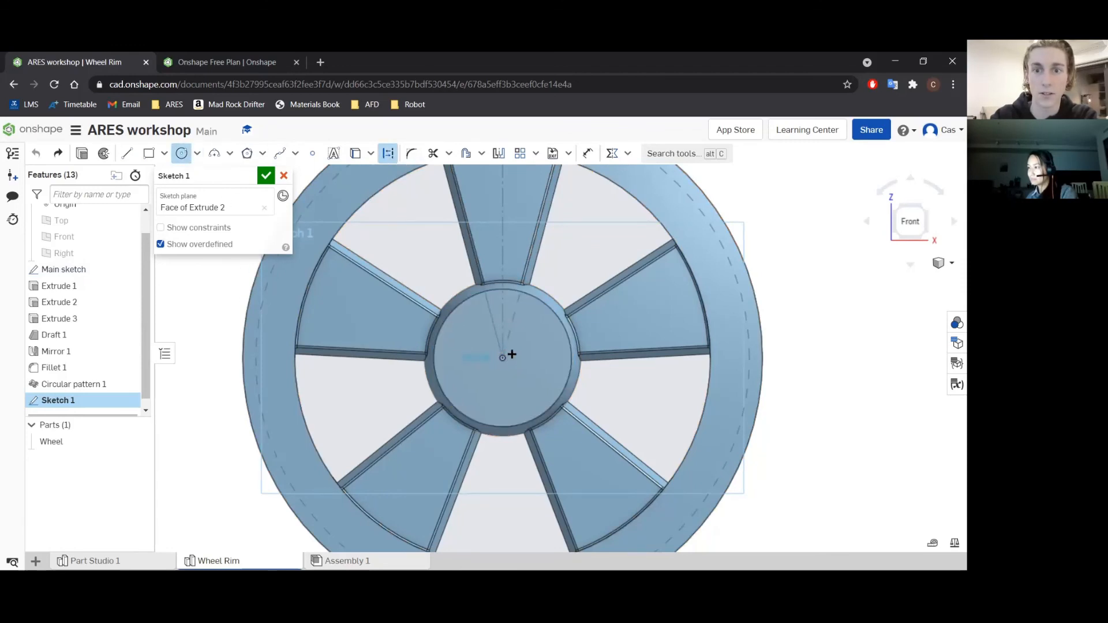
pyautogui.click(532, 345)
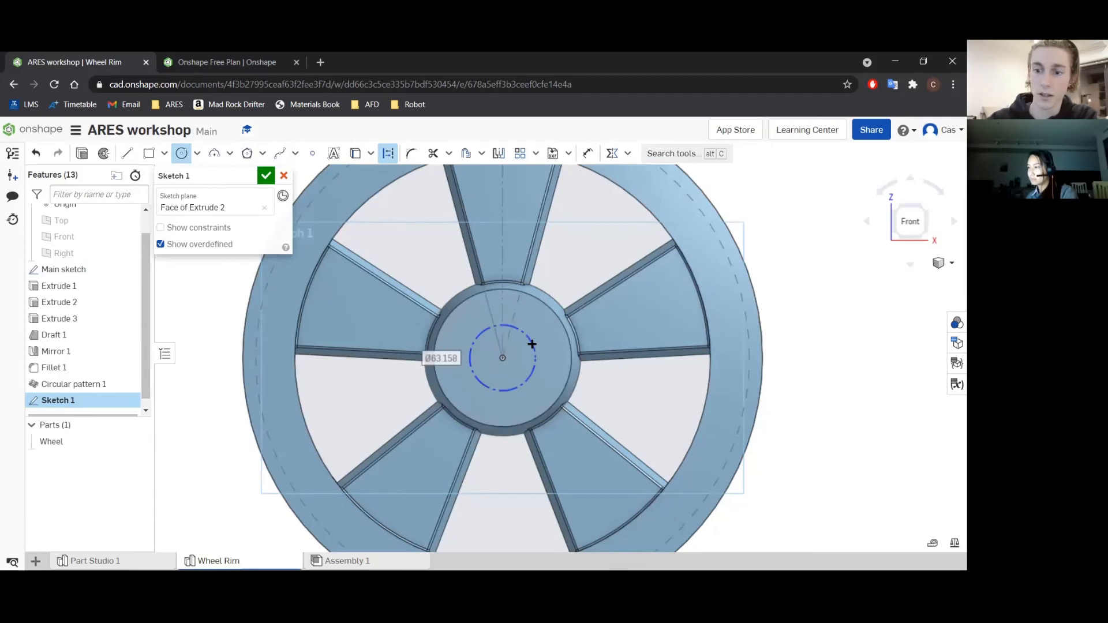
pyautogui.write('35')
pyautogui.press('Return')
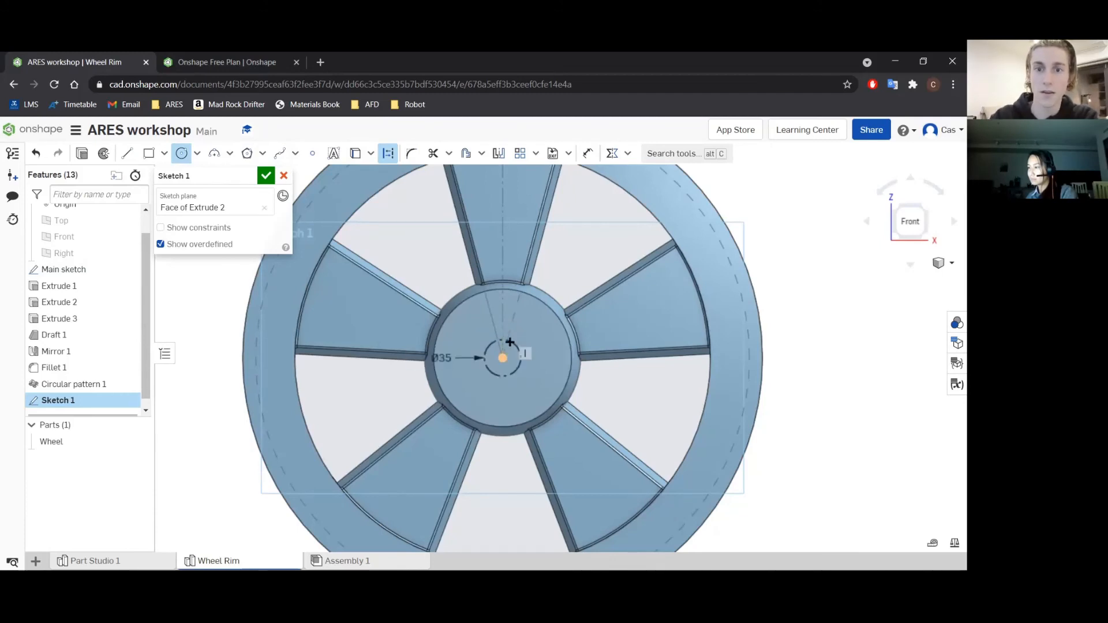
pyautogui.click(503, 357)
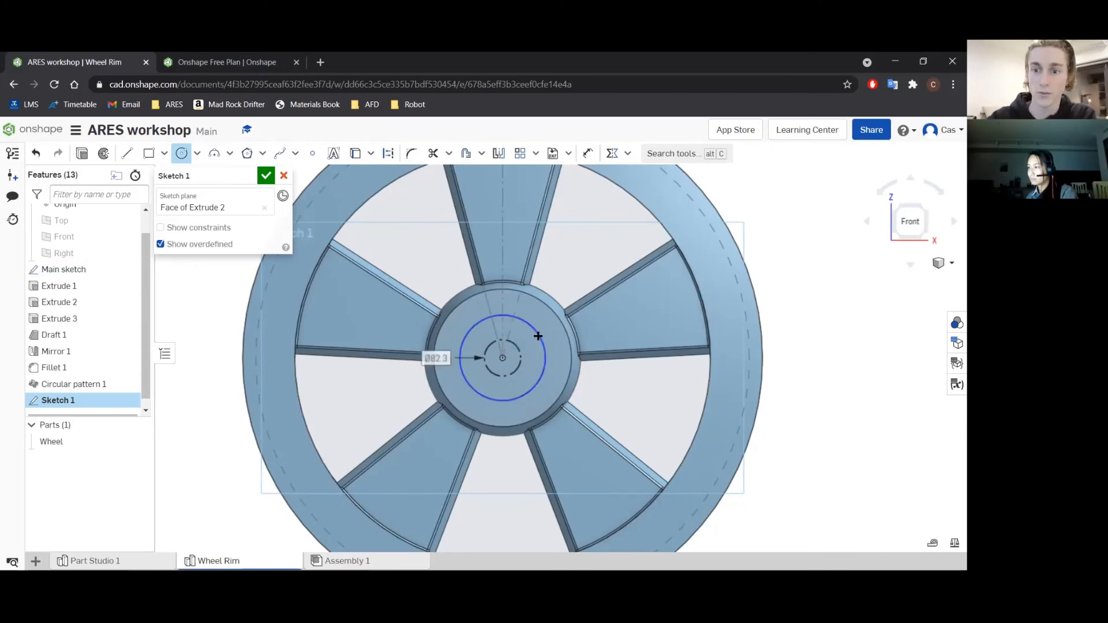
pyautogui.write('90')
pyautogui.press('Return')
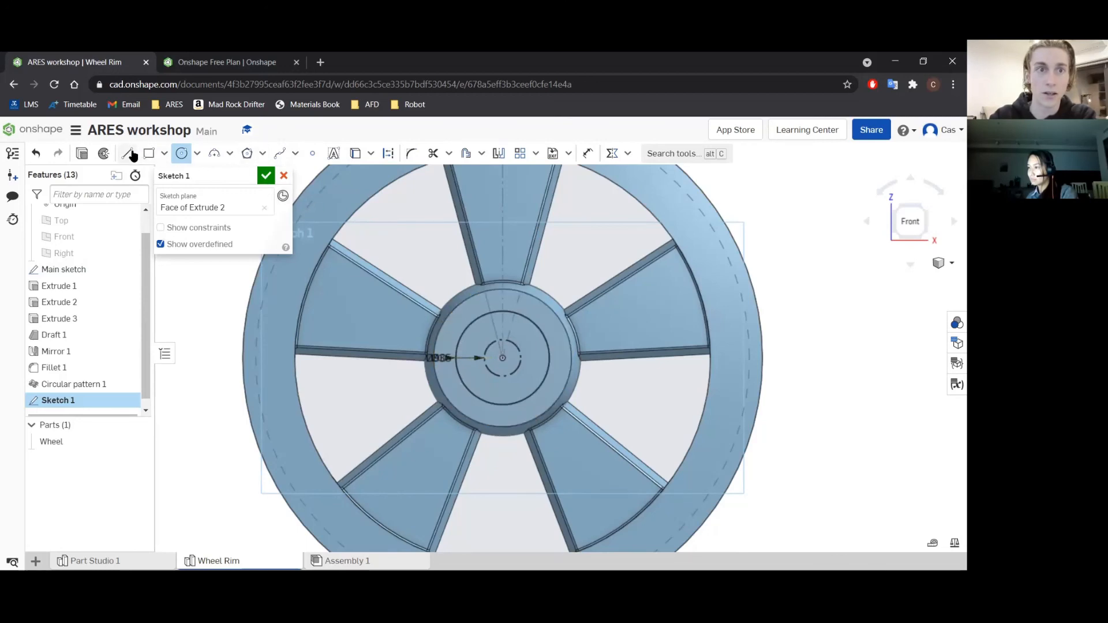
# Sketch a vertical construction line about 61 mm long upward from the hub's centre and accept the sketch.
pyautogui.click(127, 153)
pyautogui.click(387, 153)
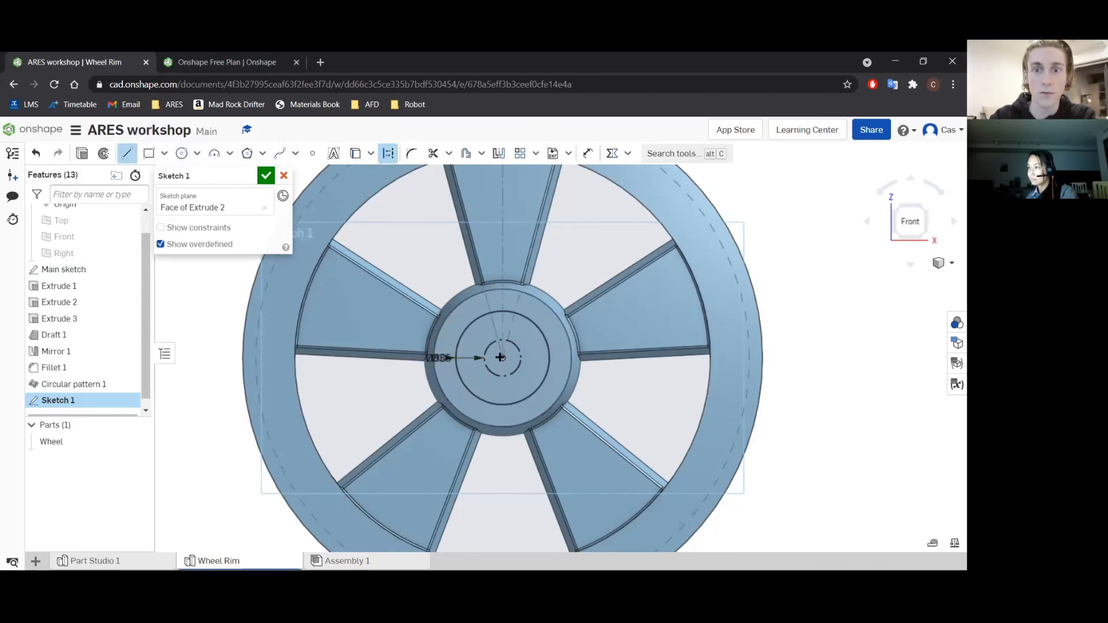
pyautogui.click(504, 357)
pyautogui.click(503, 295)
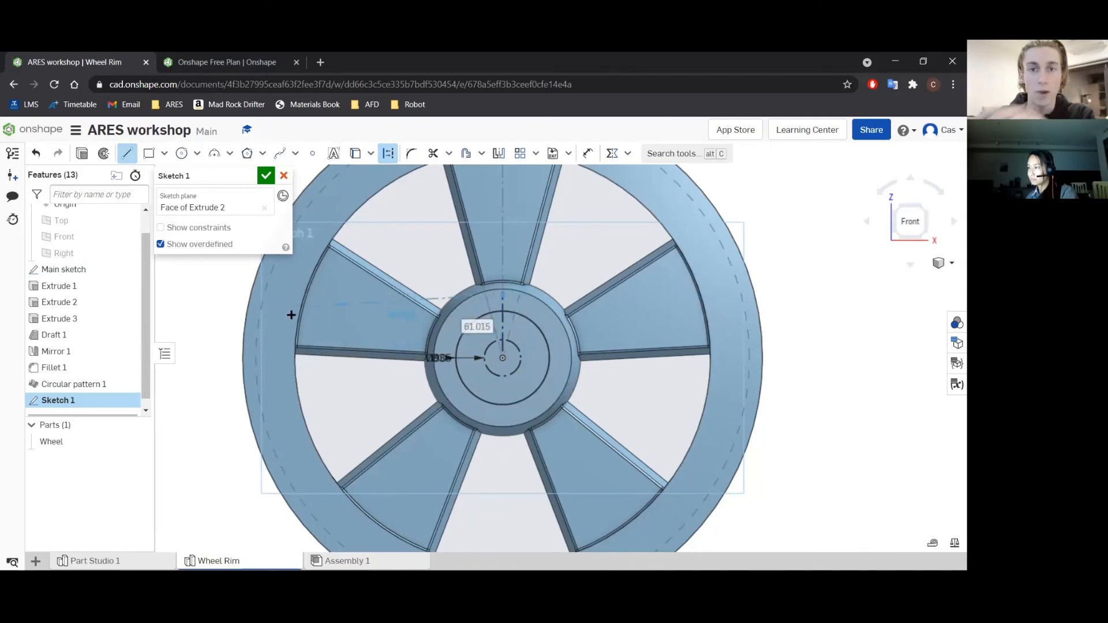
pyautogui.press('Escape')
pyautogui.click(265, 175)
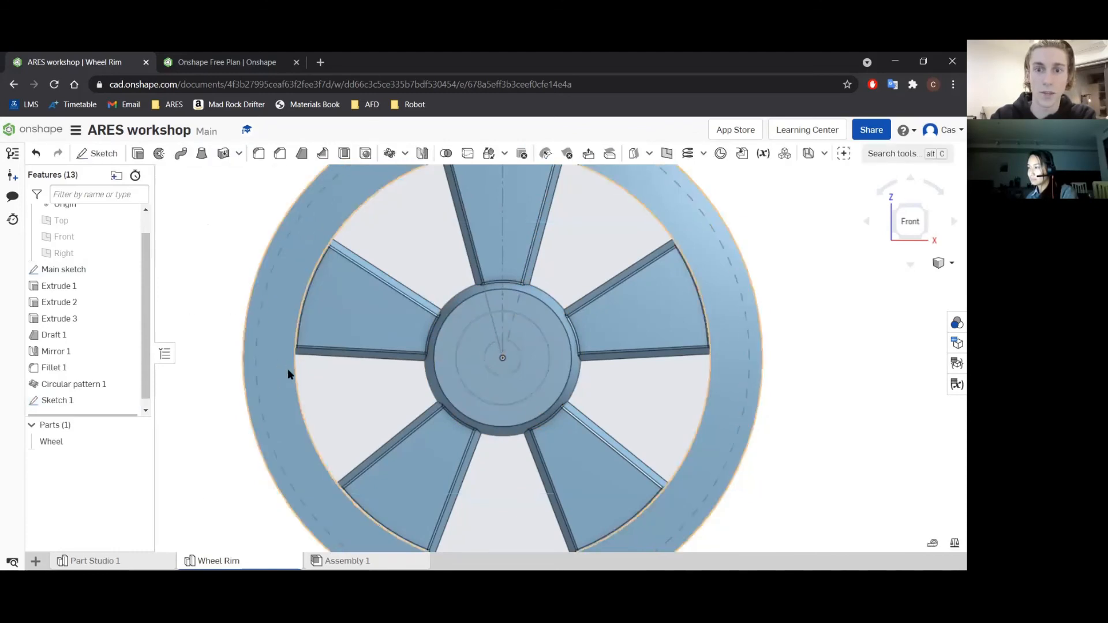
# Rename the new hub face sketch as "Bolt sketch" and accept it.
pyautogui.click(68, 400)
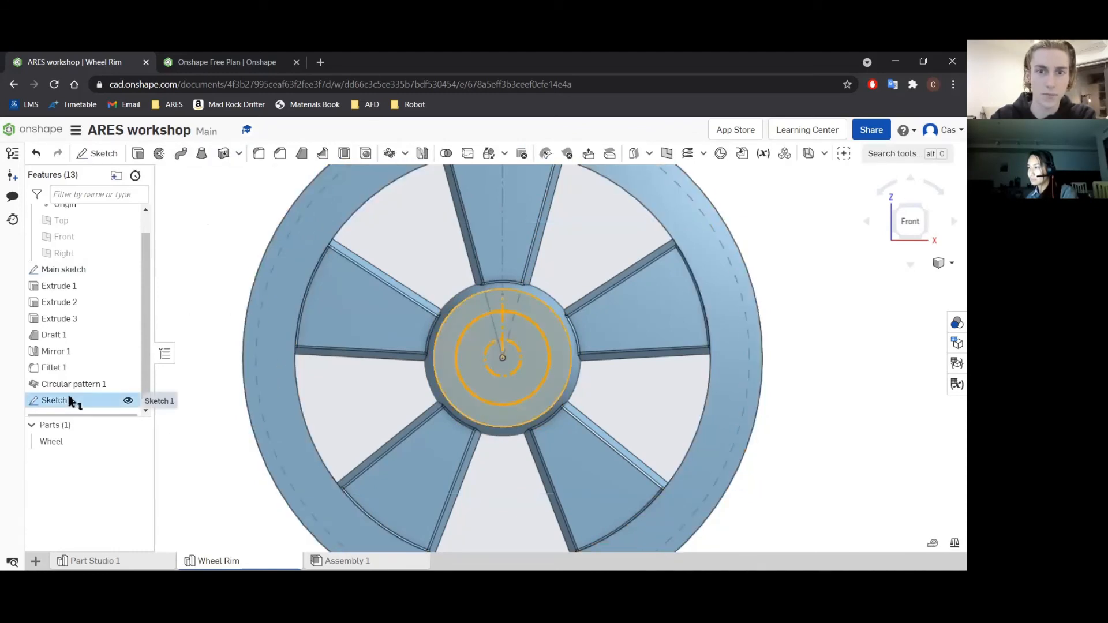
pyautogui.click(149, 579)
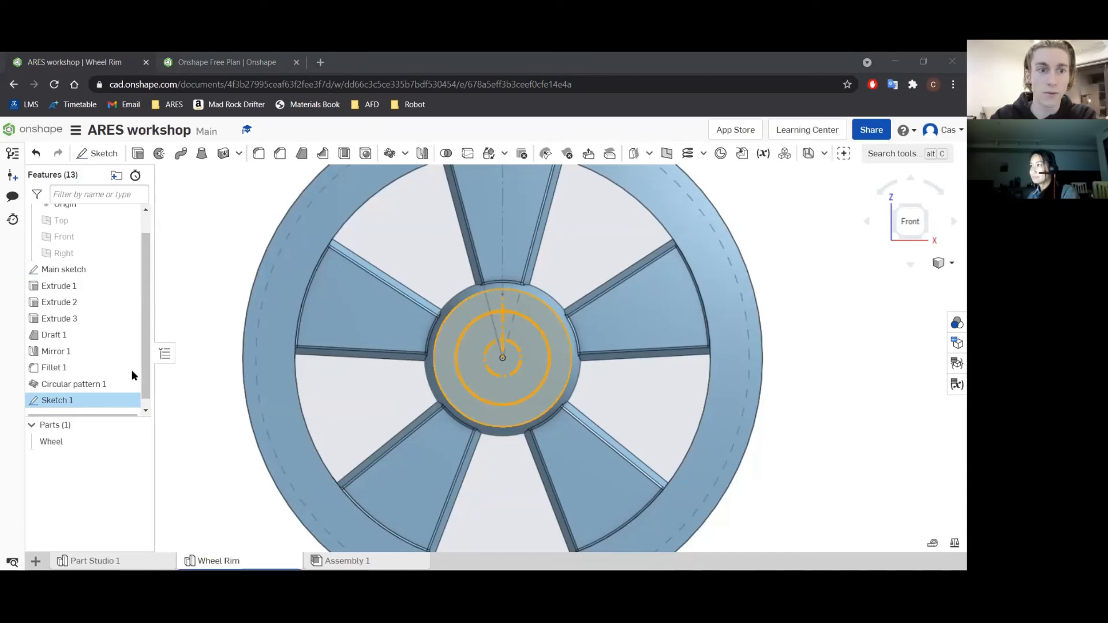
pyautogui.rightClick(107, 399)
pyautogui.click(123, 185)
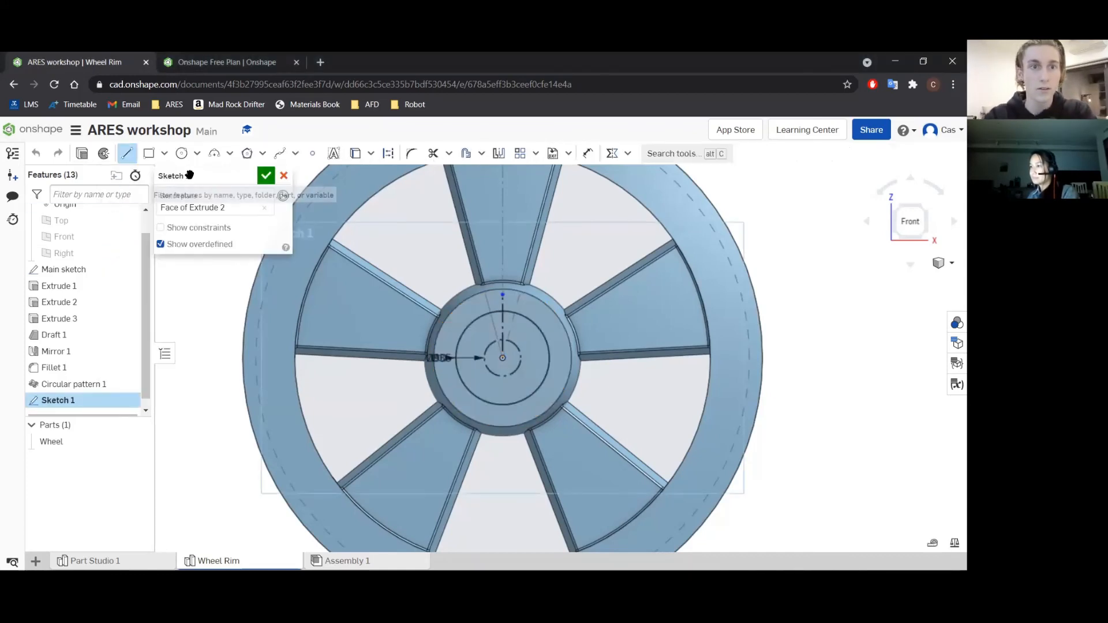
pyautogui.click(248, 177)
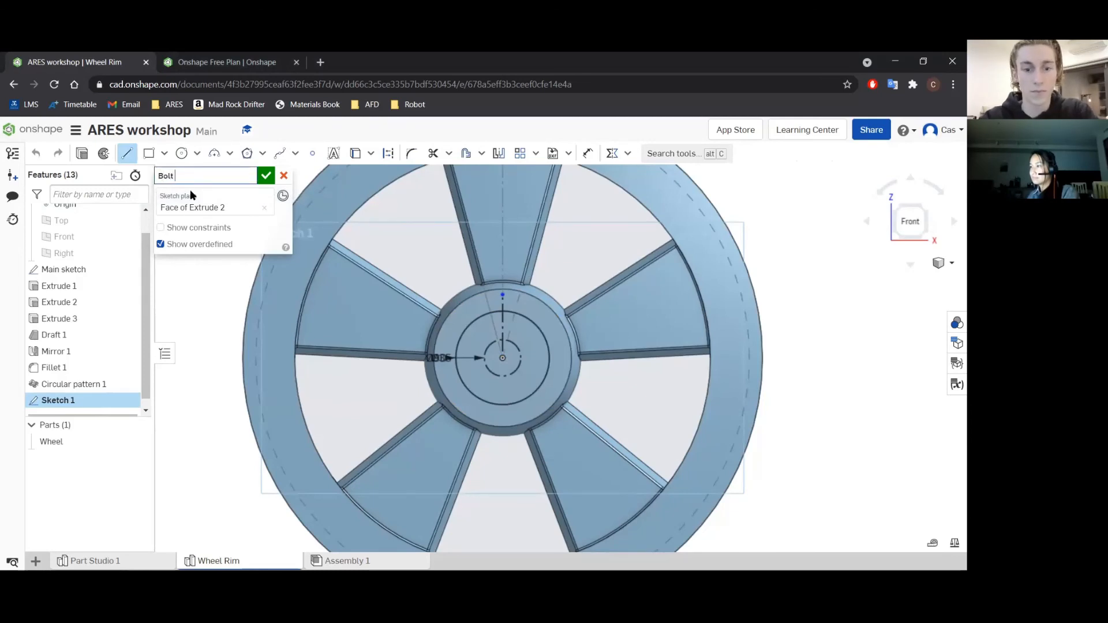
pyautogui.write('Bolt sketch')
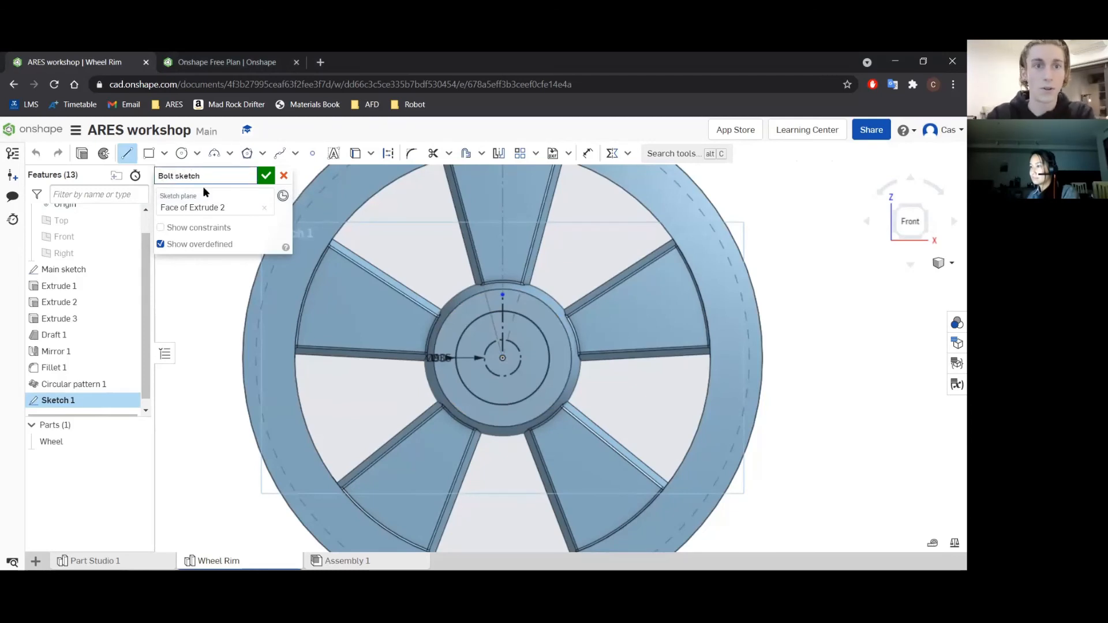
pyautogui.click(265, 175)
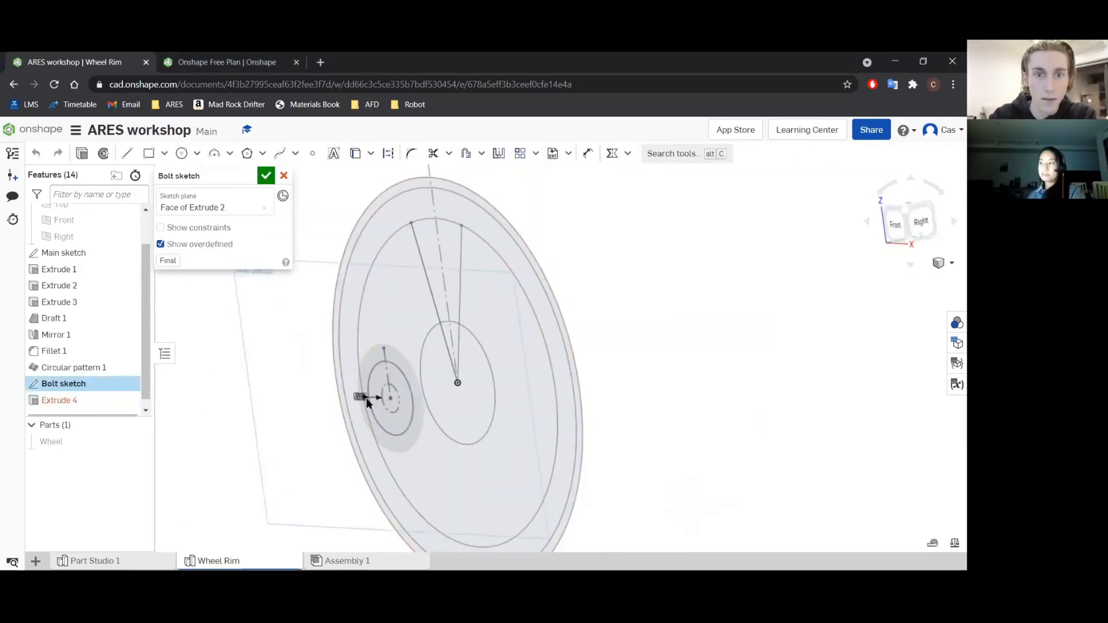
# Edit the bolt sketch to make the 90 mm circle construction and the 35 mm circle regular geometry, and accept it.
pyautogui.press('n')
pyautogui.click(350, 378)
pyautogui.press('q')
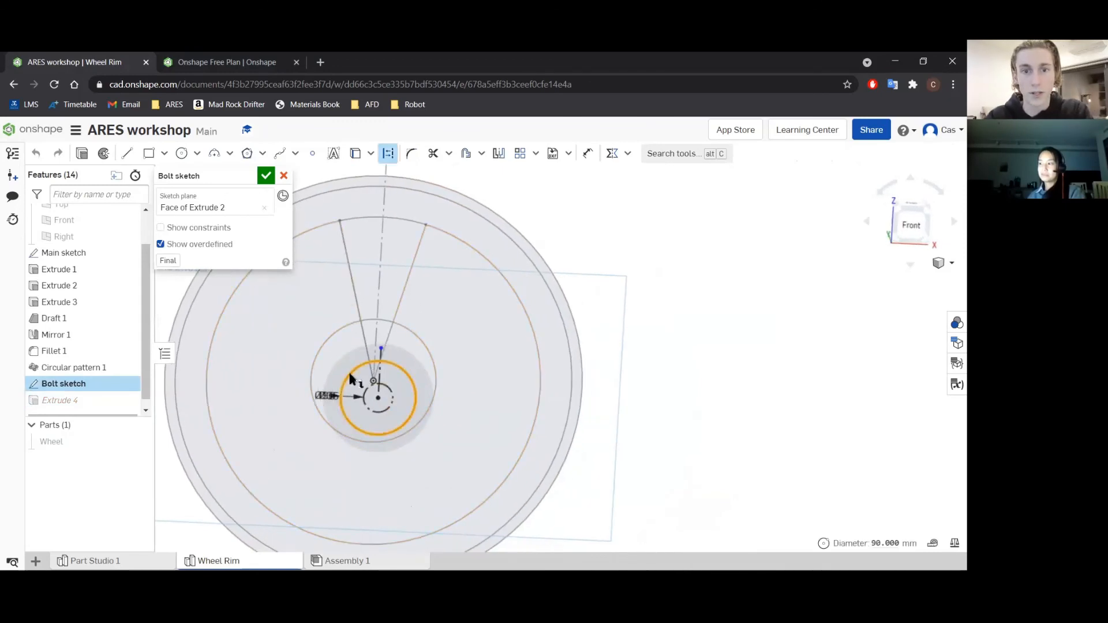
pyautogui.click(817, 313)
pyautogui.click(387, 388)
pyautogui.press('q')
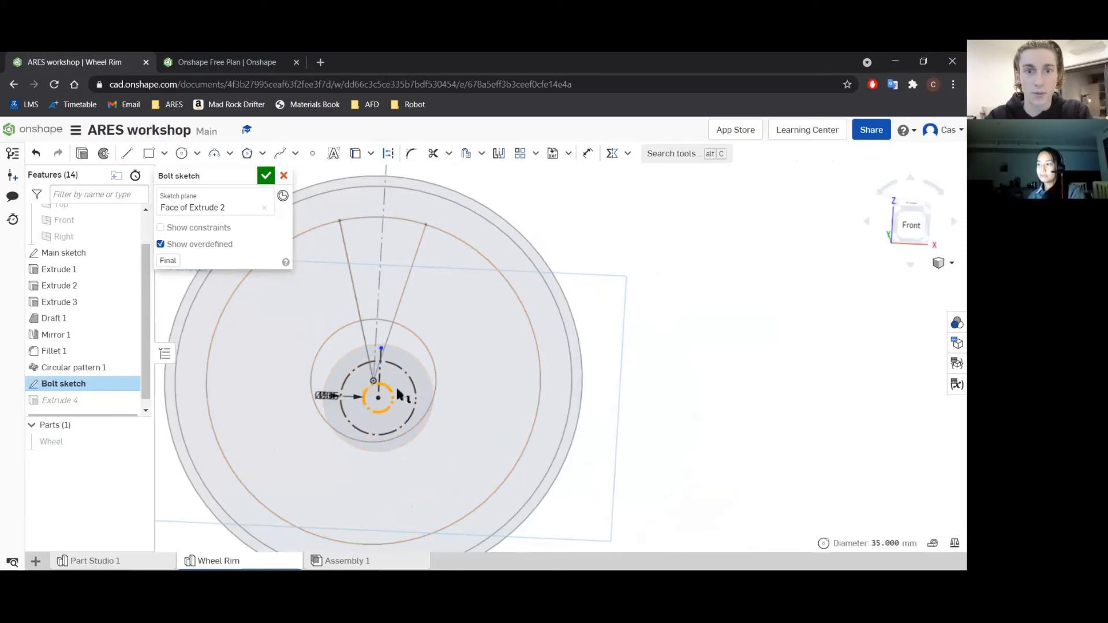
pyautogui.click(713, 363)
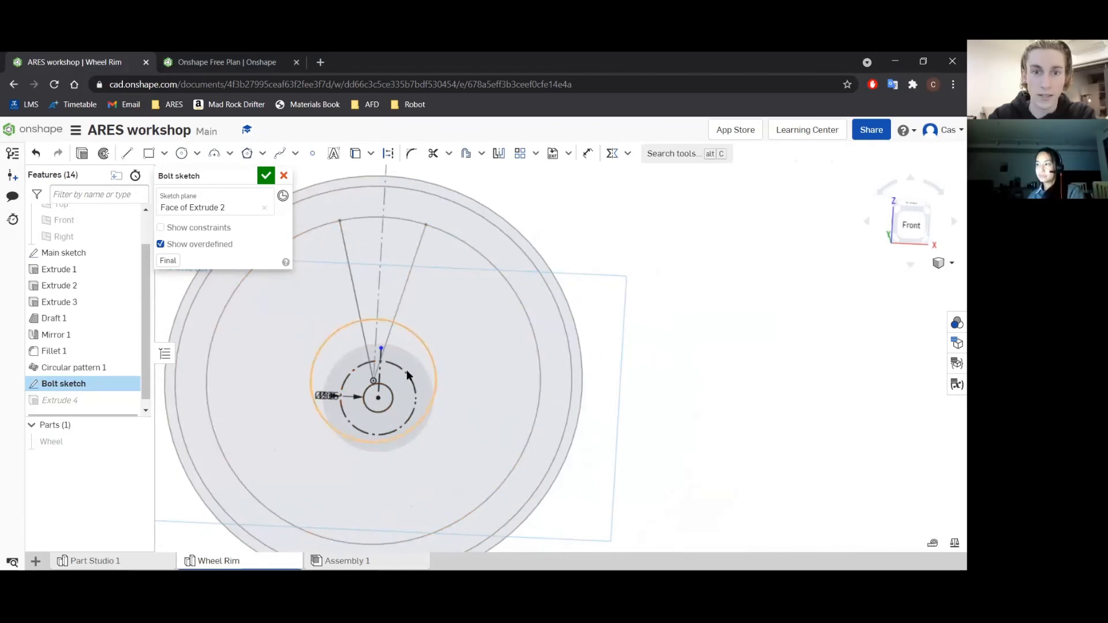
pyautogui.moveTo(712, 348); pyautogui.dragTo(687, 351, button='right')
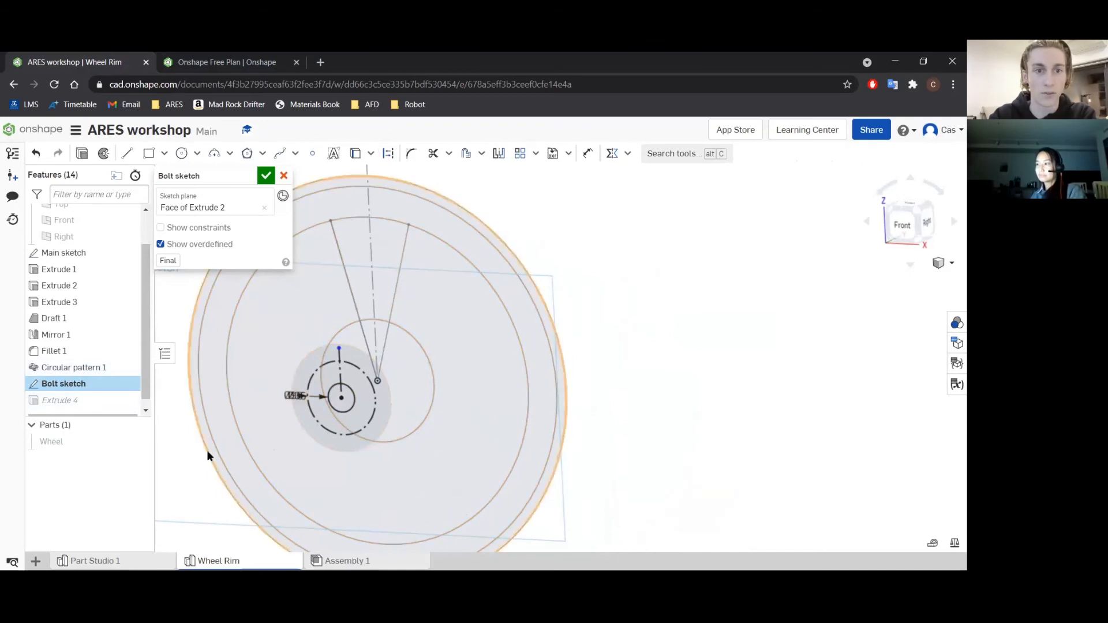
pyautogui.click(265, 176)
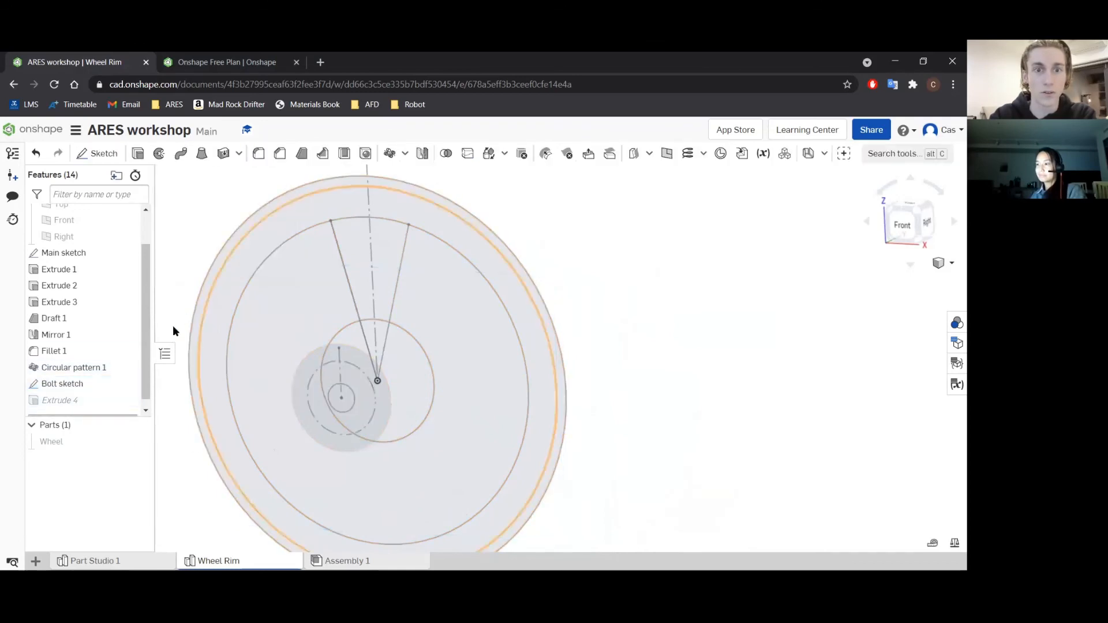
# Edit the existing hub cut to remove the bolt sketch's 35 mm circle region with a Through all end type.
pyautogui.doubleClick(69, 400)
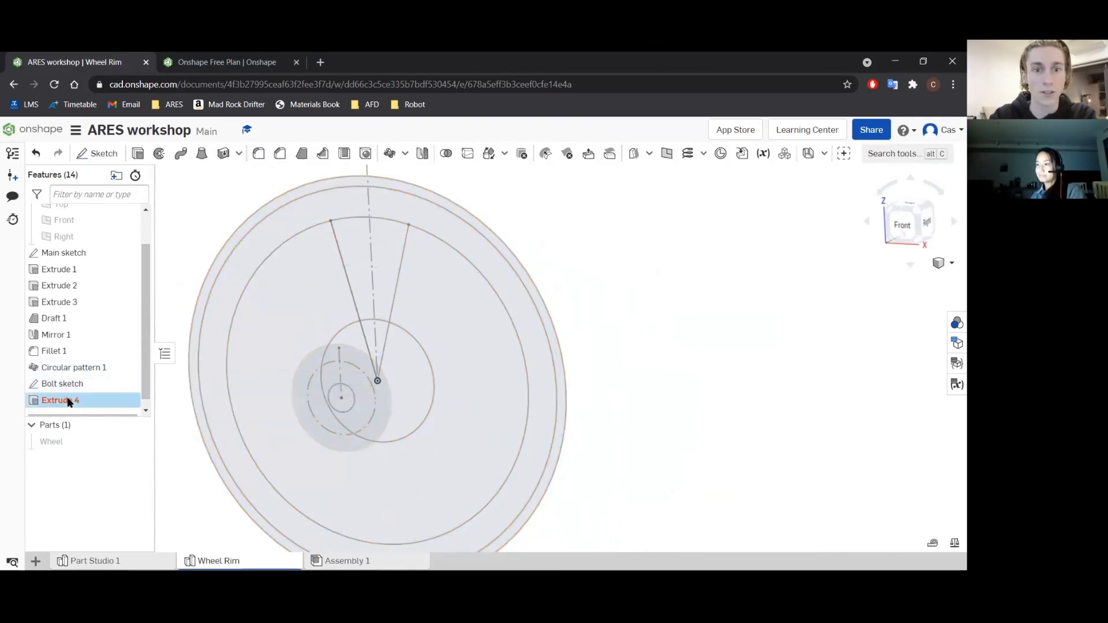
pyautogui.click(344, 392)
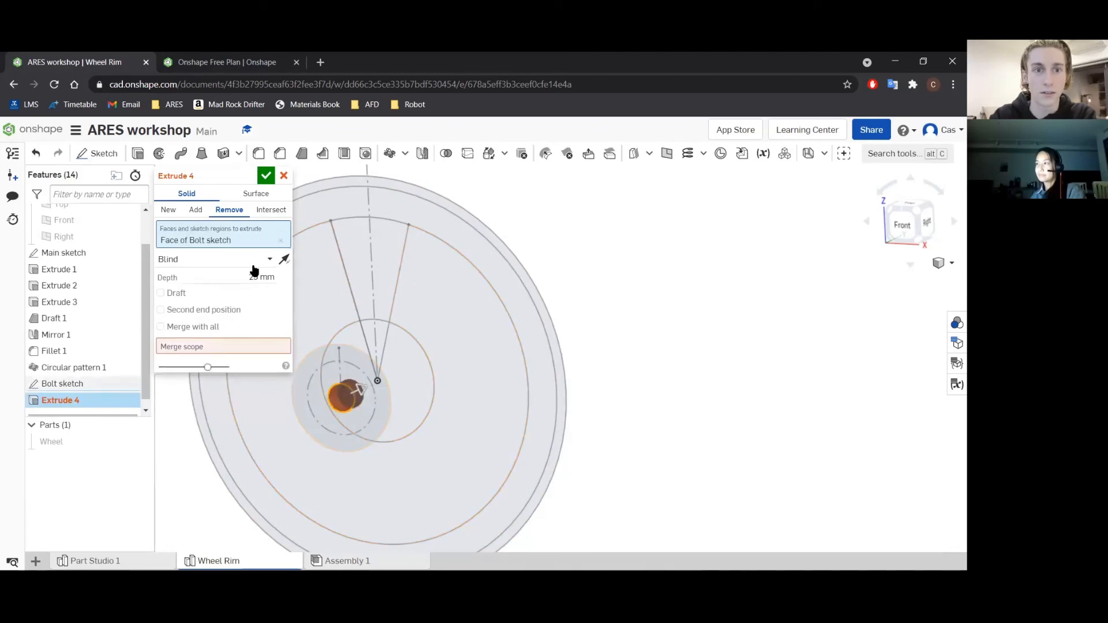
pyautogui.click(213, 261)
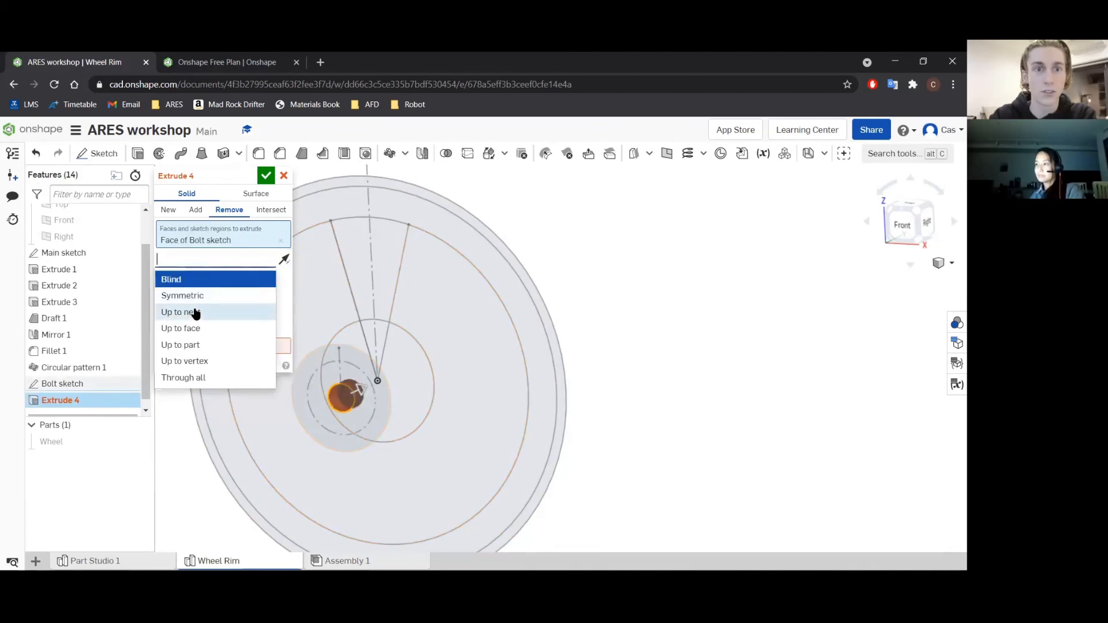
pyautogui.click(202, 376)
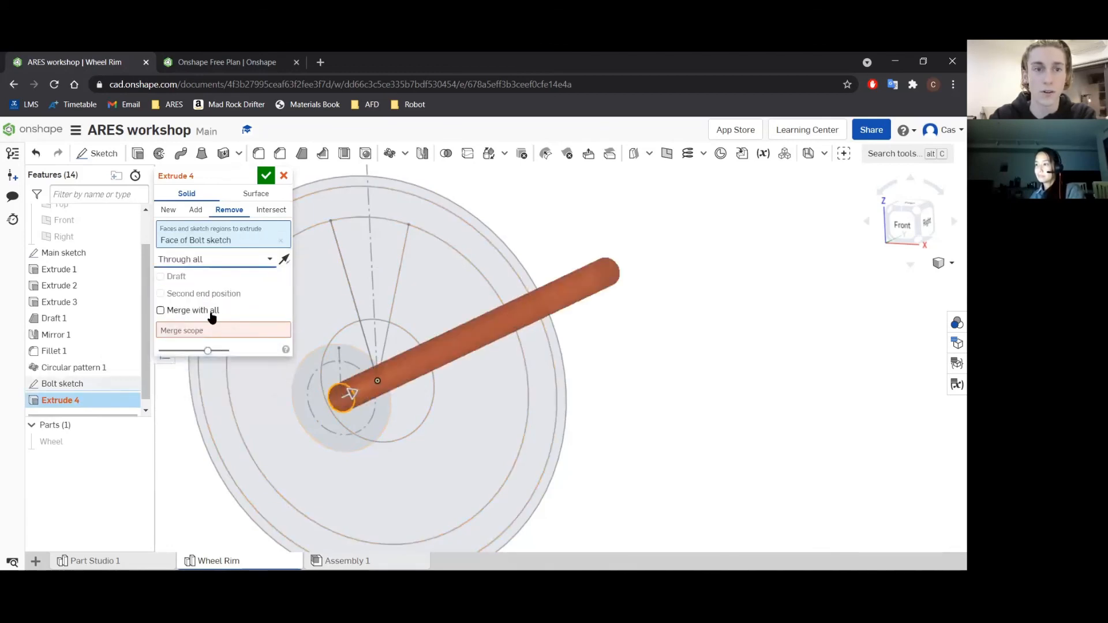
# Show the Wheel part, set the hub cut to merge with all and accept the extrude.
pyautogui.click(205, 331)
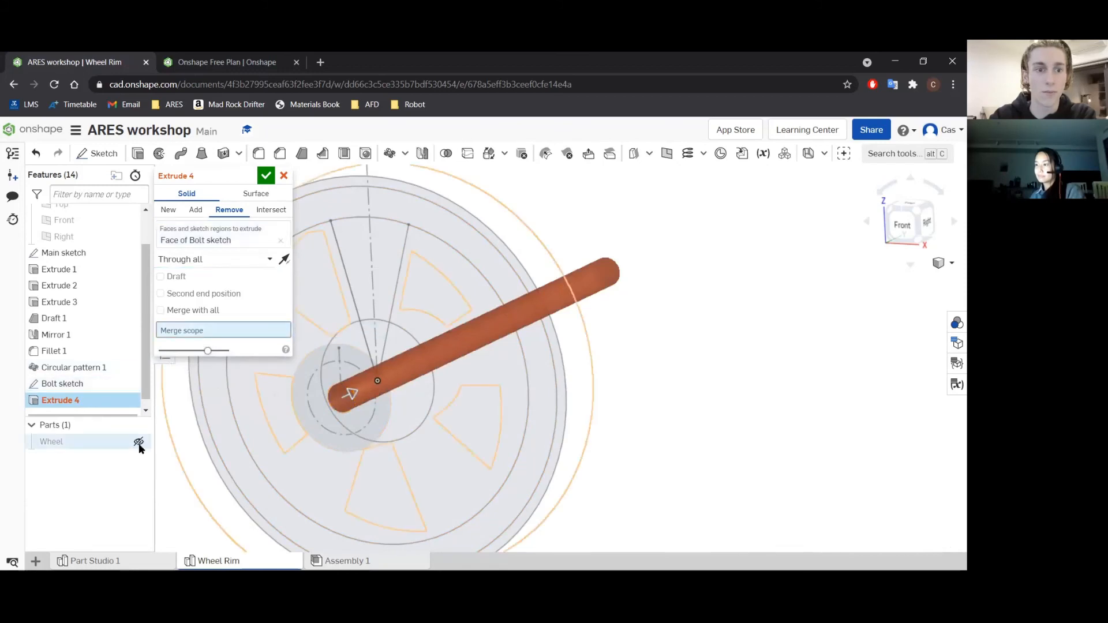
pyautogui.click(139, 443)
pyautogui.click(60, 441)
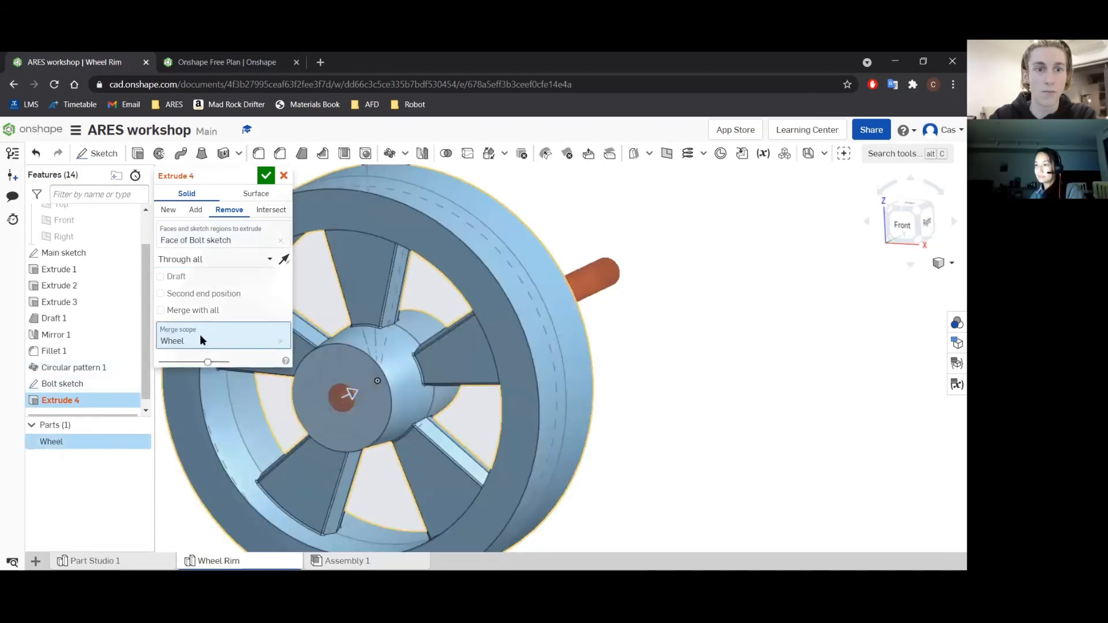
pyautogui.click(186, 313)
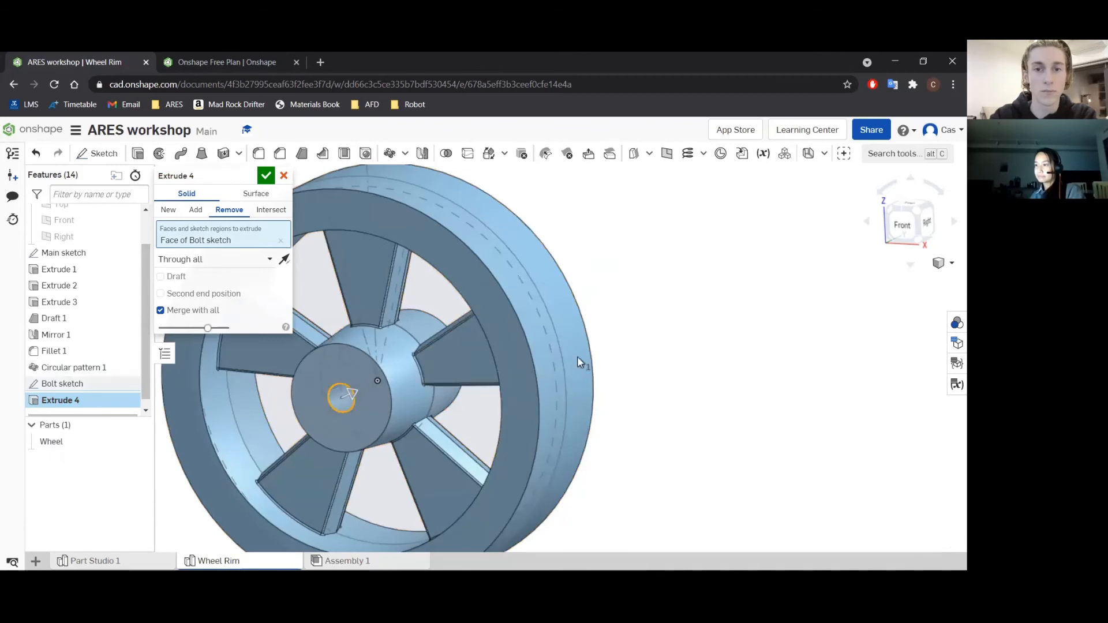
pyautogui.scroll(-4, 537, 355)
pyautogui.moveTo(427, 364); pyautogui.dragTo(409, 368, button='middle')
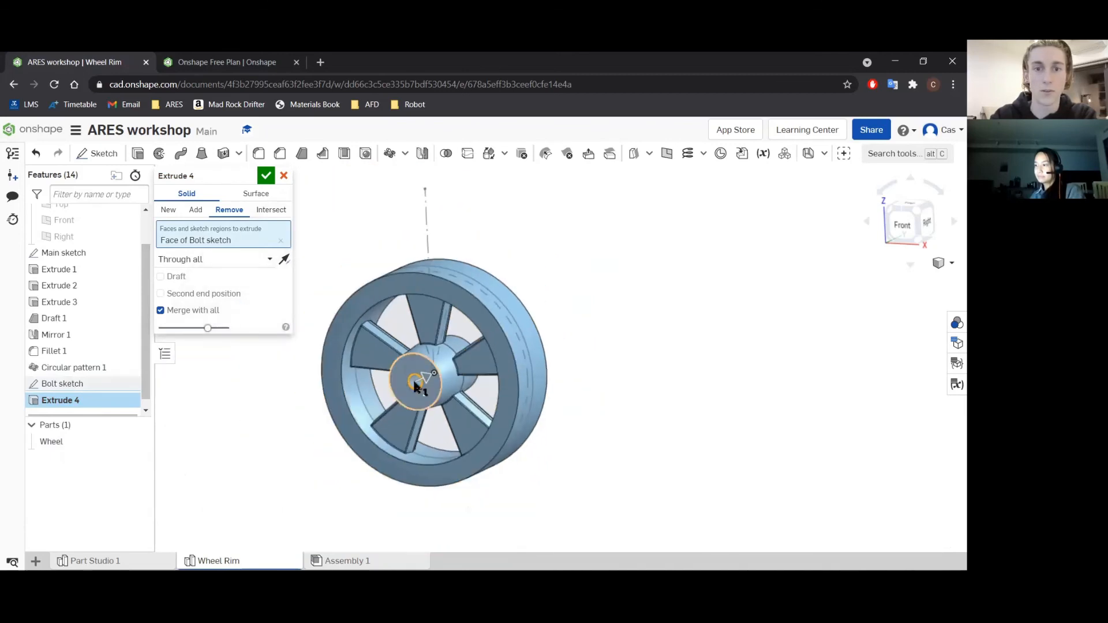
pyautogui.moveTo(540, 364); pyautogui.dragTo(582, 376, button='right')
pyautogui.hotkey('shift', '7')
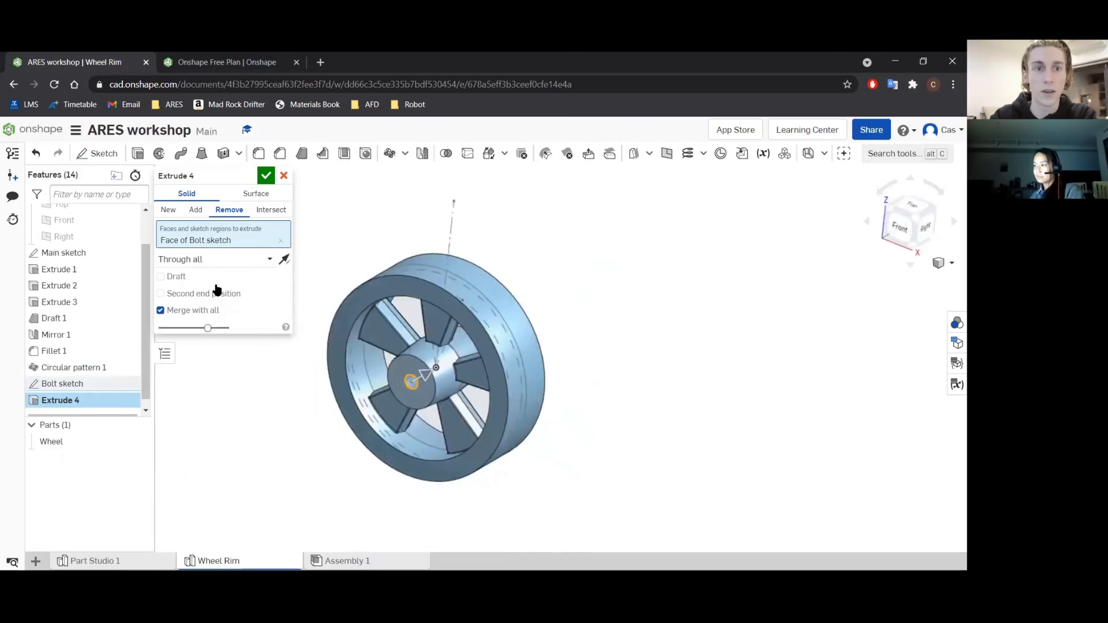
pyautogui.click(264, 187)
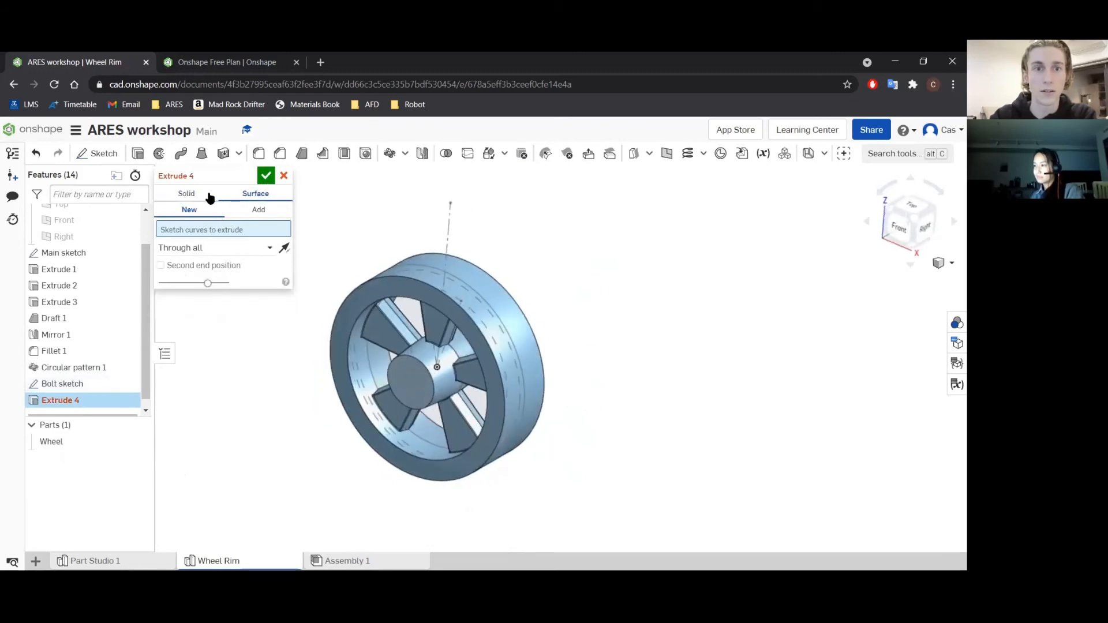
pyautogui.click(209, 195)
pyautogui.click(266, 176)
# Show the bolt sketch on the hub face.
pyautogui.moveTo(264, 322); pyautogui.dragTo(300, 344, button='right')
pyautogui.scroll(3, 387, 398)
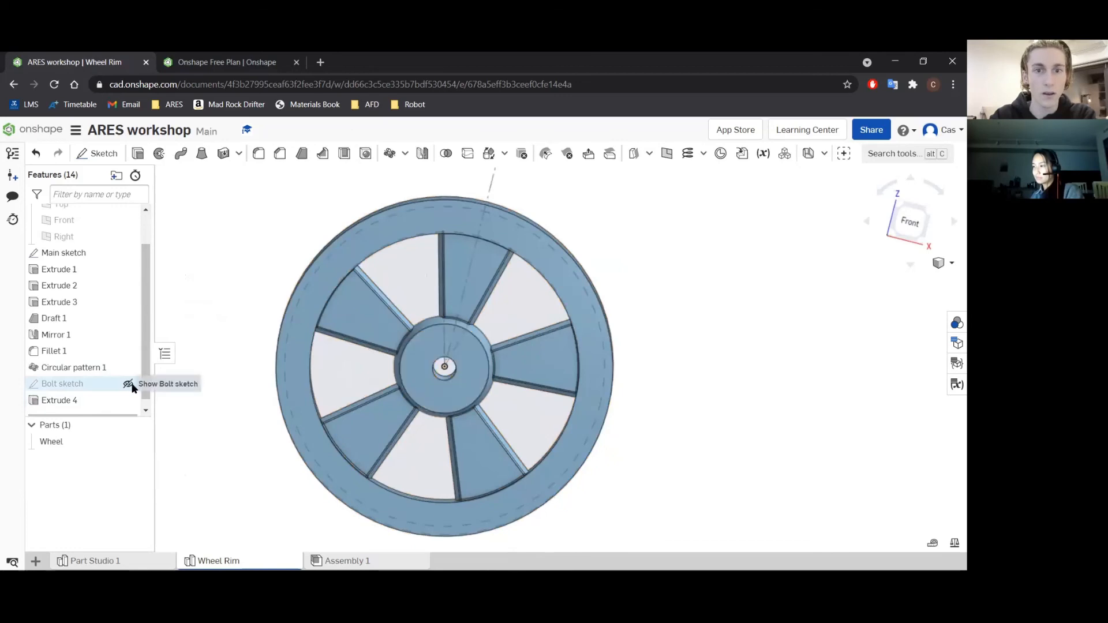
pyautogui.click(128, 383)
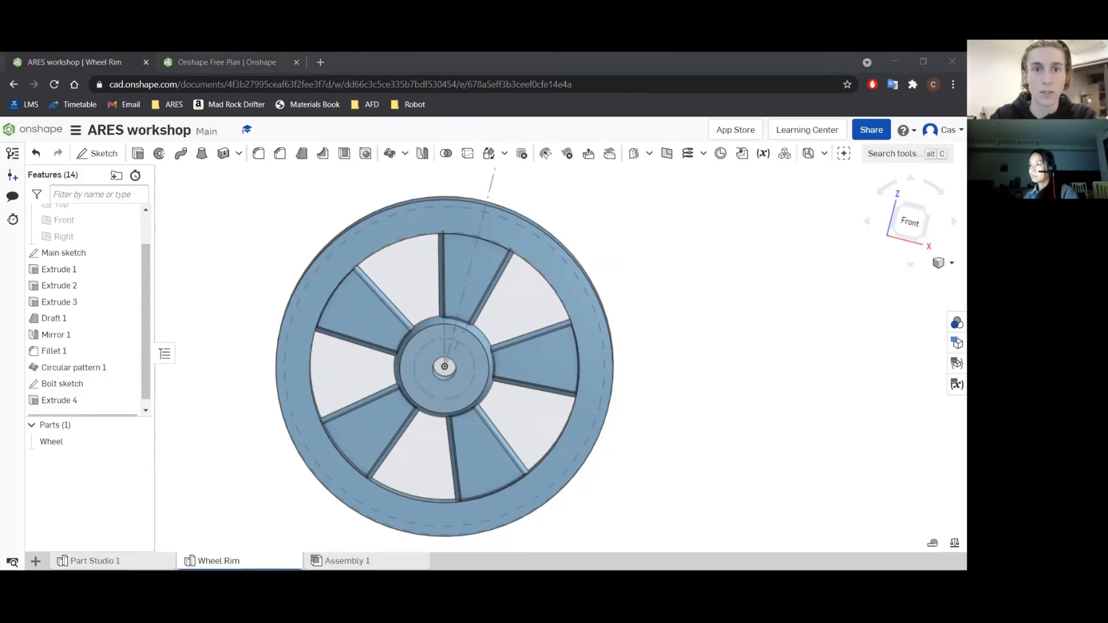
pyautogui.scroll(3, 456, 386)
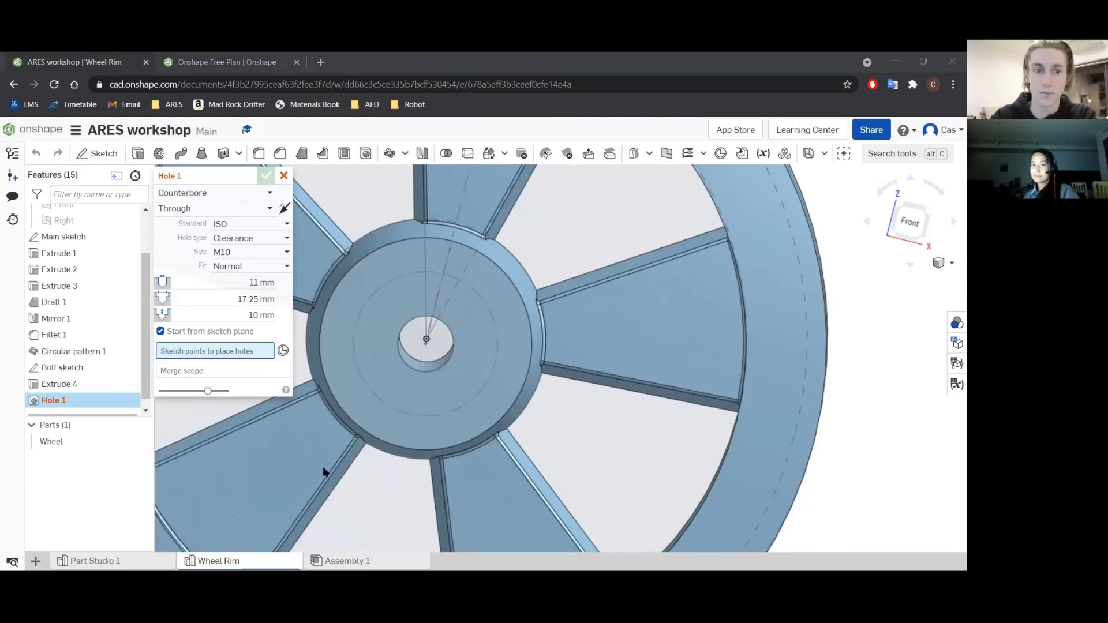
pyautogui.click(68, 365)
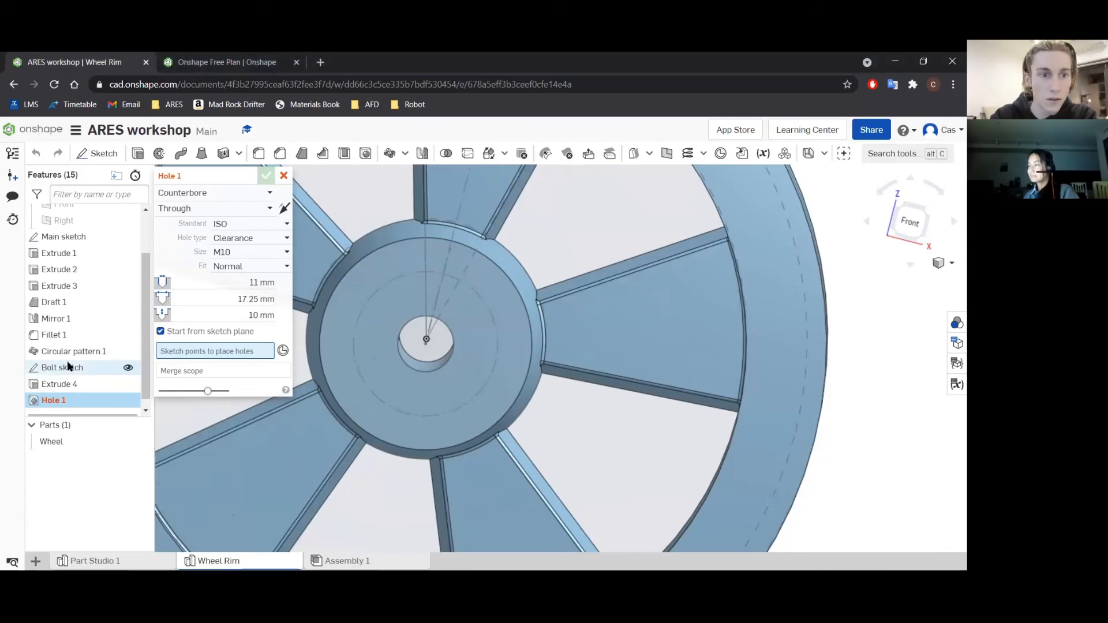
pyautogui.click(283, 175)
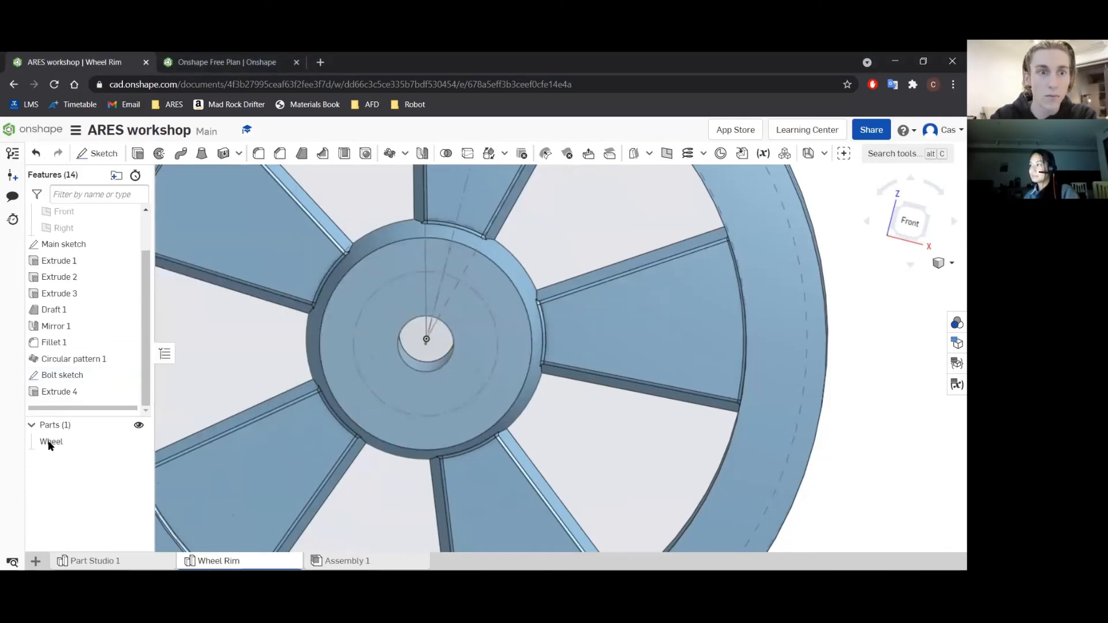
pyautogui.doubleClick(64, 375)
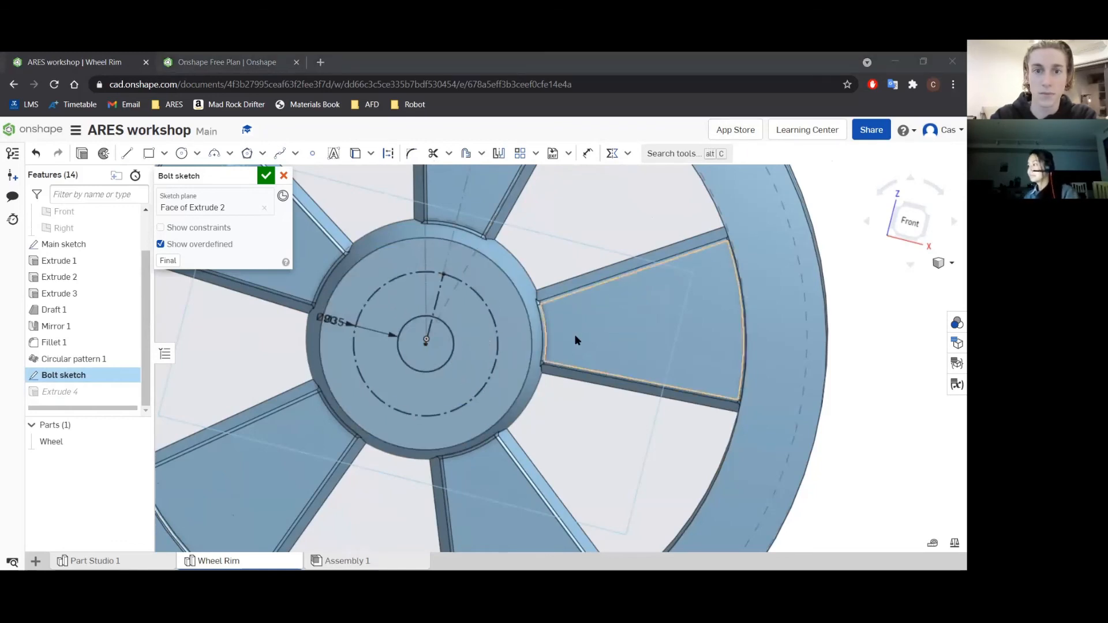
pyautogui.moveTo(577, 341); pyautogui.dragTo(564, 361, button='right')
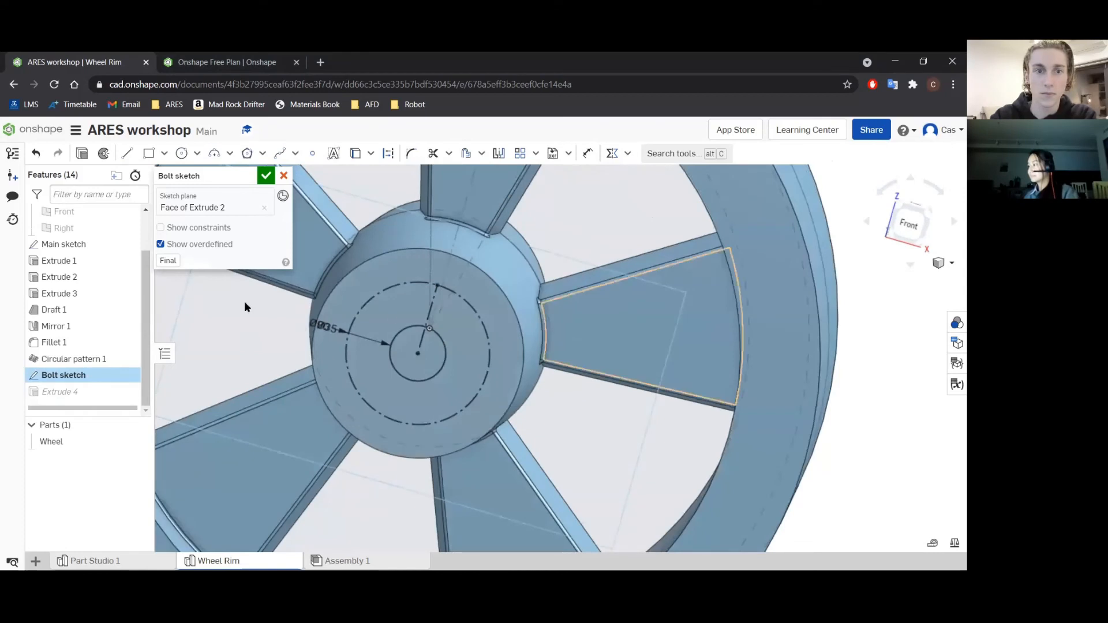
pyautogui.click(279, 175)
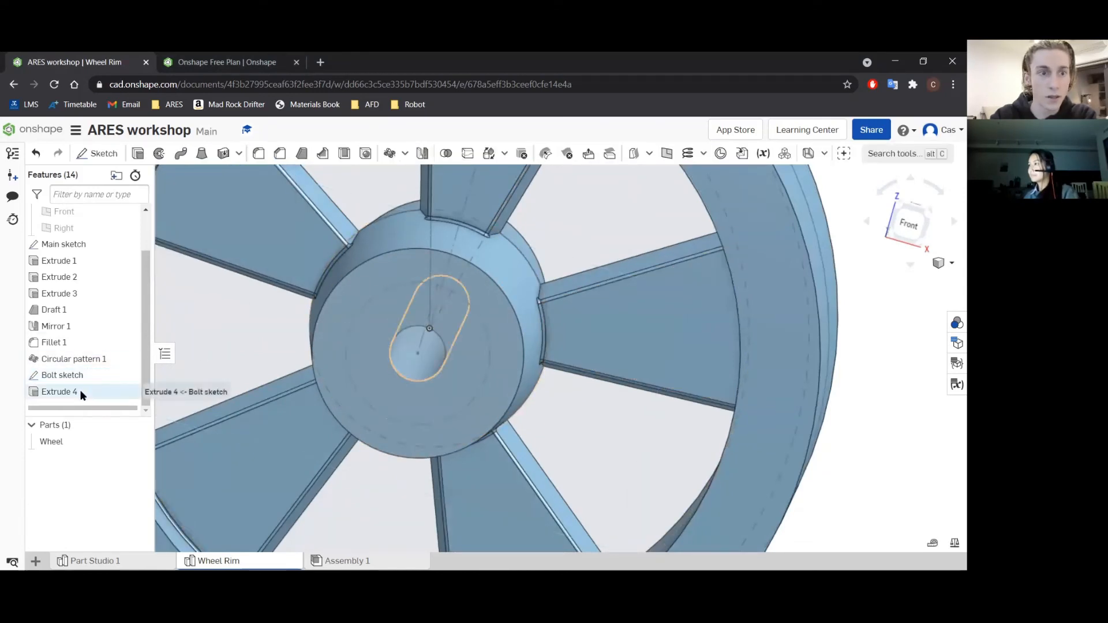
# Place an ISO M10 clearance through hole with counterbore at the bolt sketch vertex where the construction line meets the 90 mm circle.
pyautogui.click(365, 153)
pyautogui.click(437, 286)
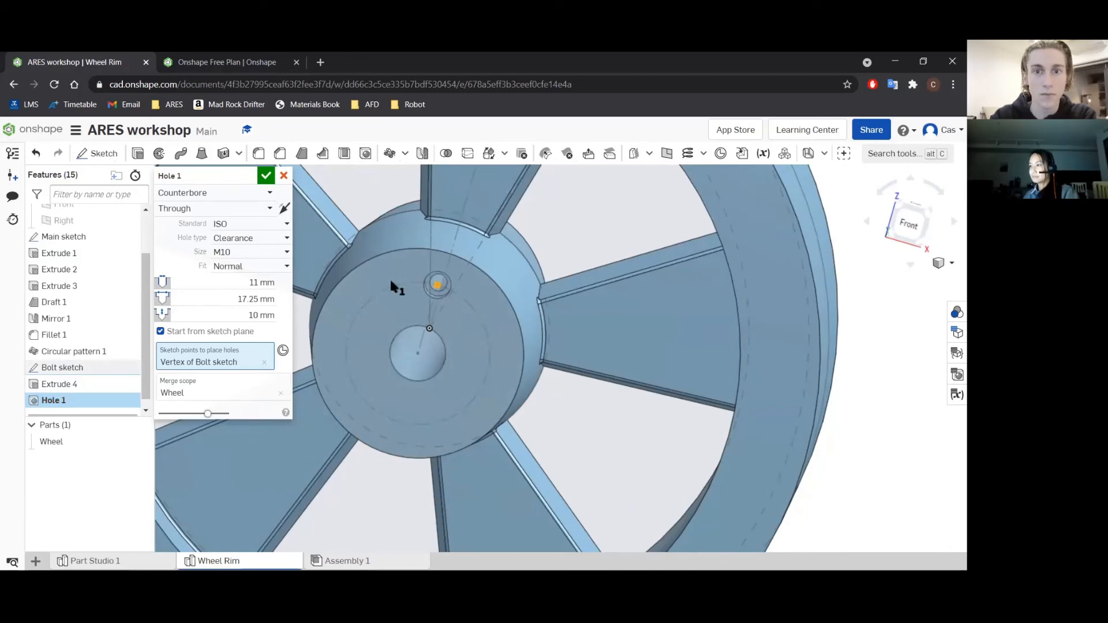
pyautogui.moveTo(572, 271)
pyautogui.mouseDown(button='right')
pyautogui.moveTo(573, 250)
pyautogui.moveTo(558, 255)
pyautogui.mouseUp(button='right')
pyautogui.scroll(-3, 433, 267)
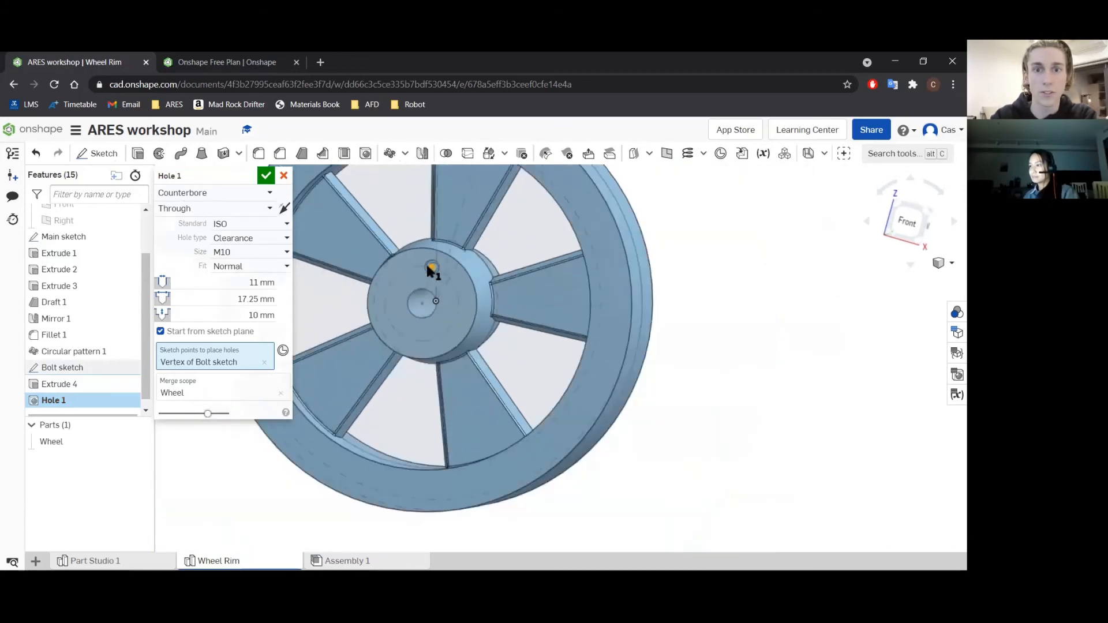
pyautogui.scroll(8, 437, 277)
pyautogui.scroll(3, 428, 263)
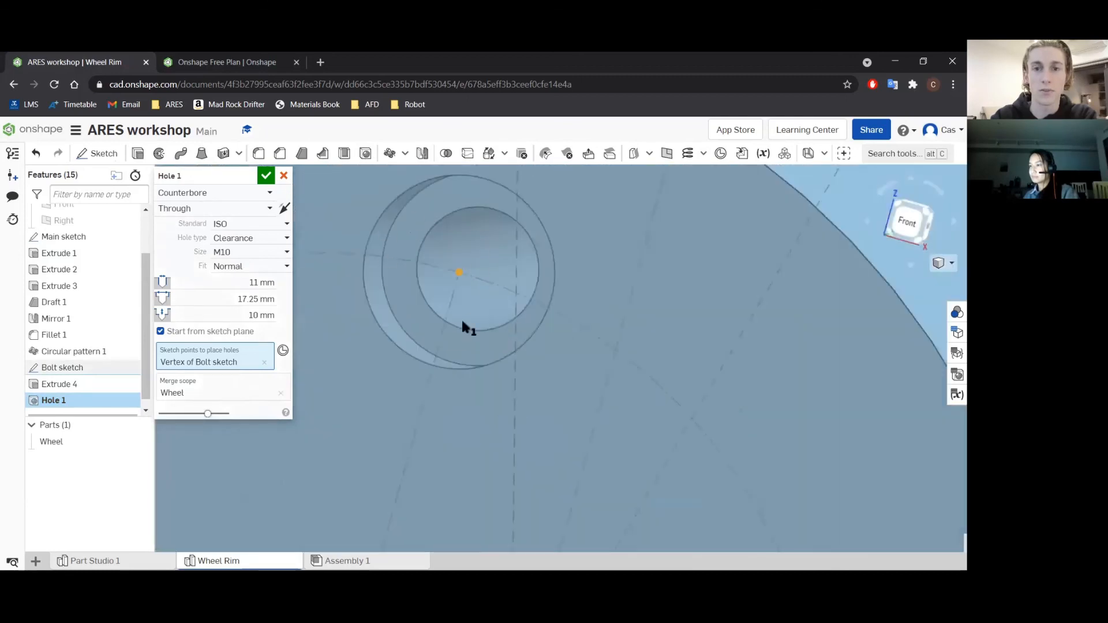
# Try the countersink style on the hole and switch back to counterbore.
pyautogui.click(194, 196)
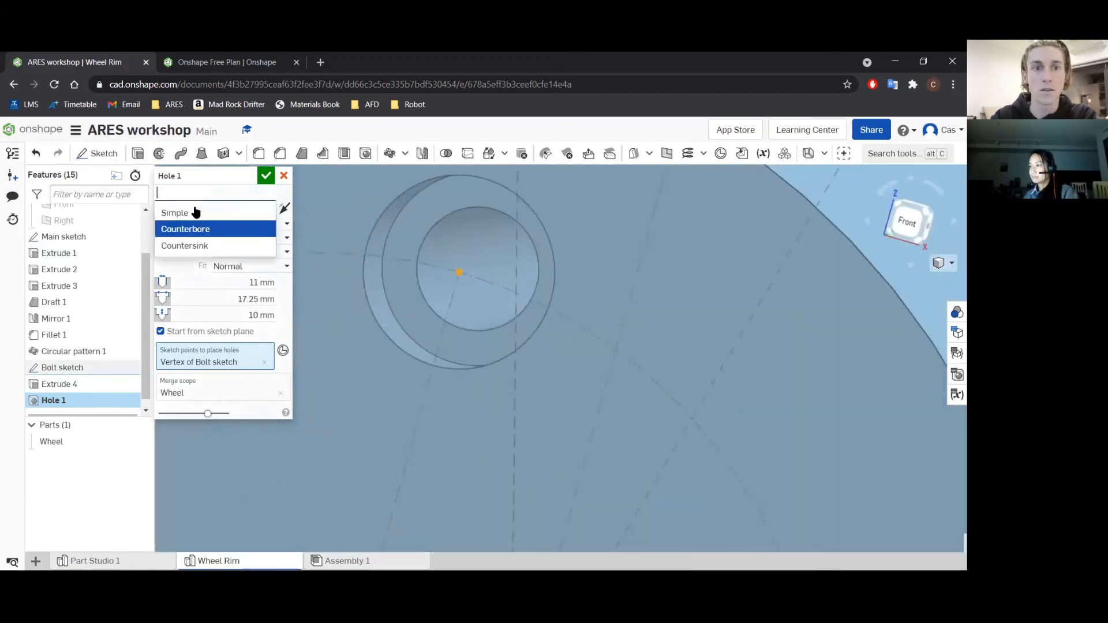
pyautogui.click(191, 244)
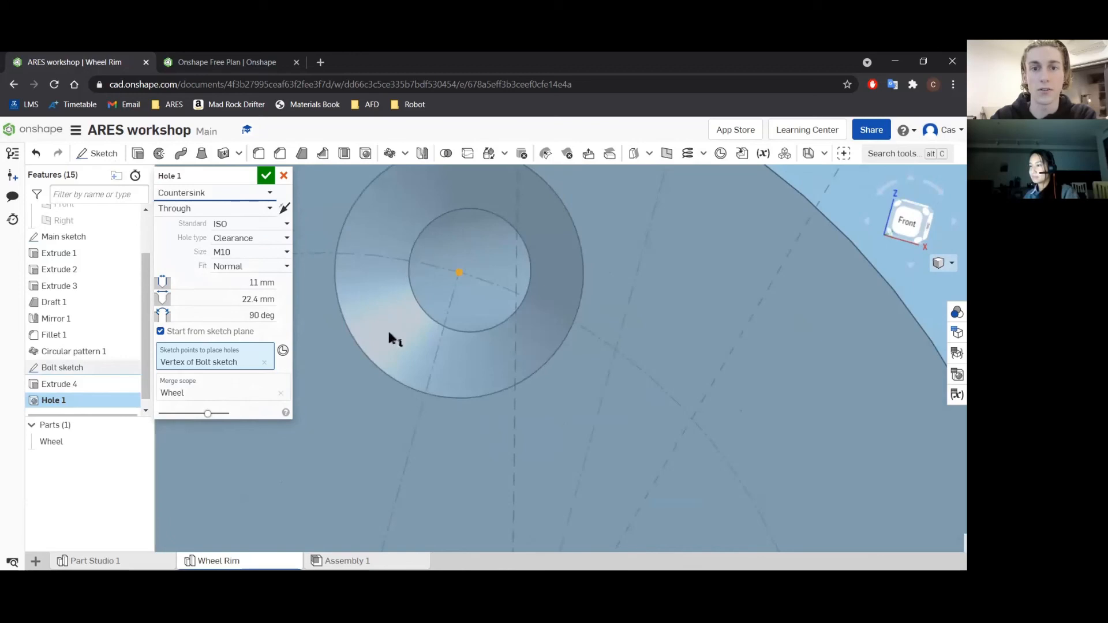
pyautogui.click(178, 192)
pyautogui.click(186, 230)
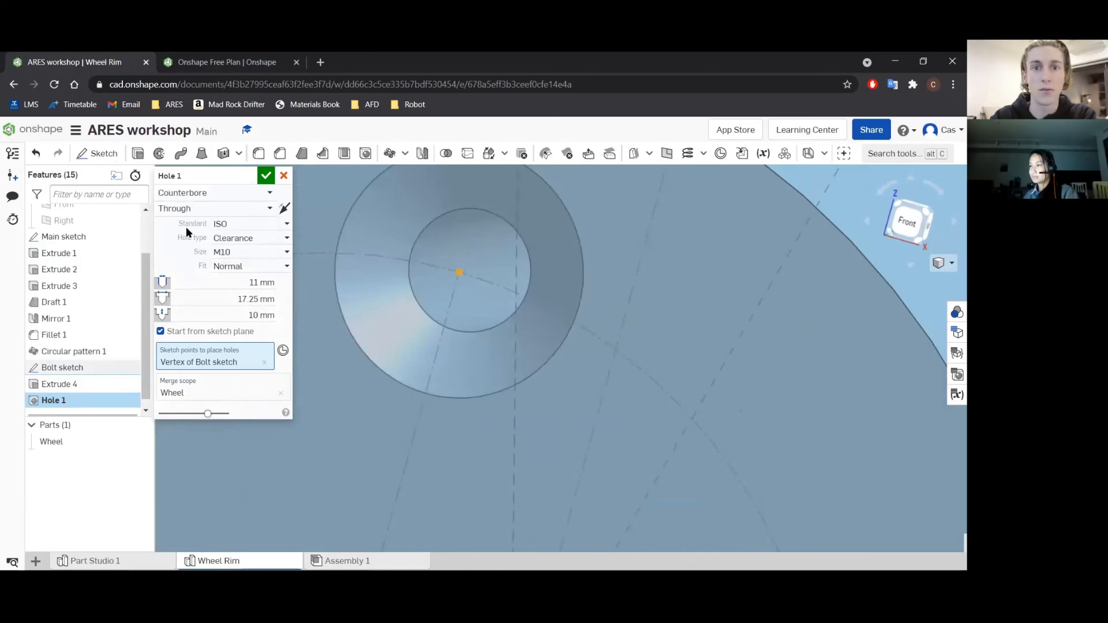
# Accept the M10 counterbore bolt hole on the hub face.
pyautogui.moveTo(475, 263)
pyautogui.mouseDown(button='right')
pyautogui.moveTo(494, 261)
pyautogui.moveTo(482, 268)
pyautogui.mouseUp(button='right')
pyautogui.scroll(-5, 479, 277)
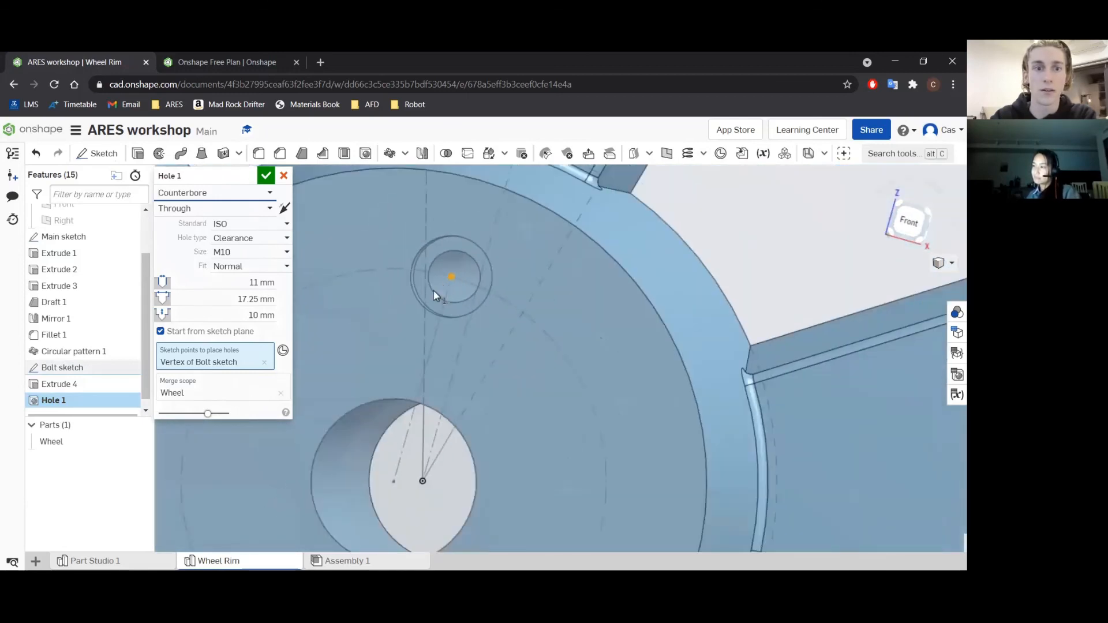
pyautogui.click(265, 176)
pyautogui.scroll(-3, 532, 314)
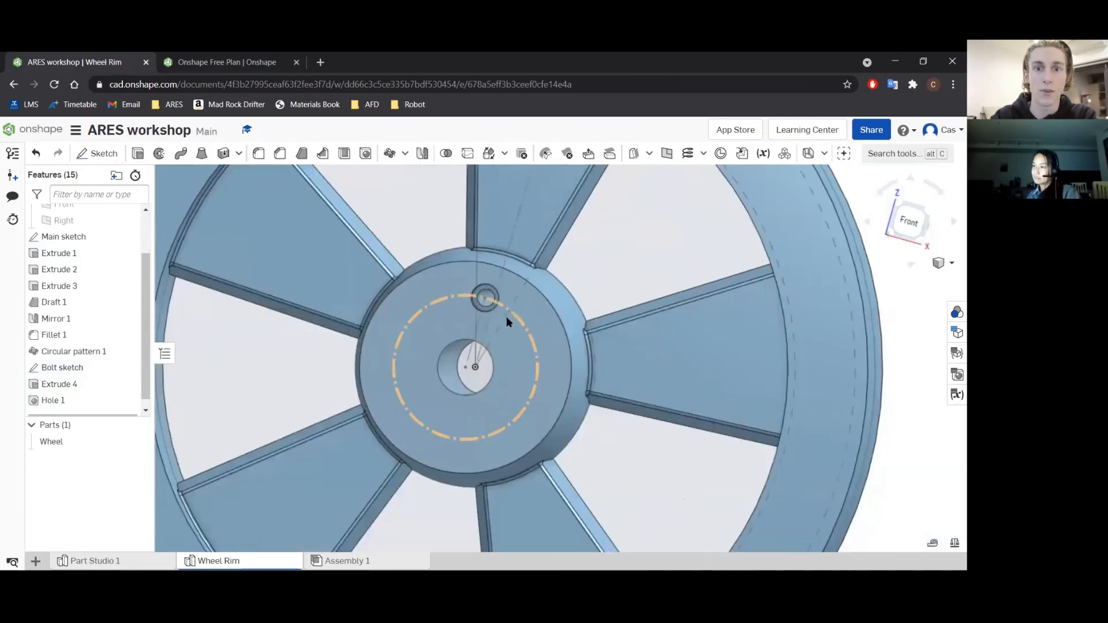
# Set up a circular feature pattern of the counterbore hole, using the hub's outer circular edge as the axis.
pyautogui.click(70, 400)
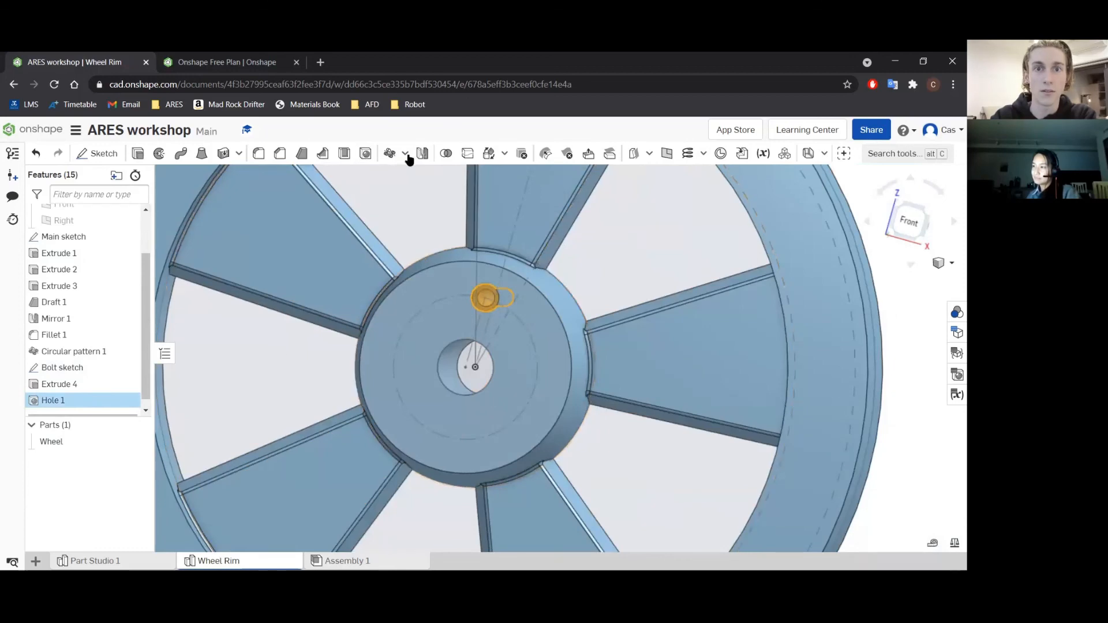
pyautogui.click(388, 155)
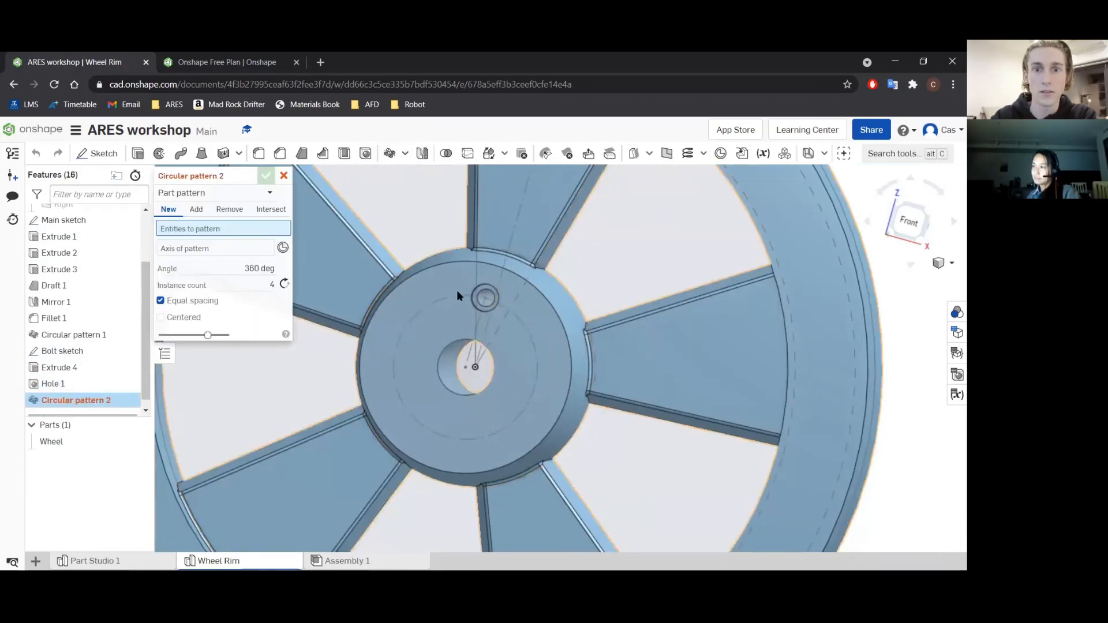
pyautogui.click(219, 192)
pyautogui.click(216, 227)
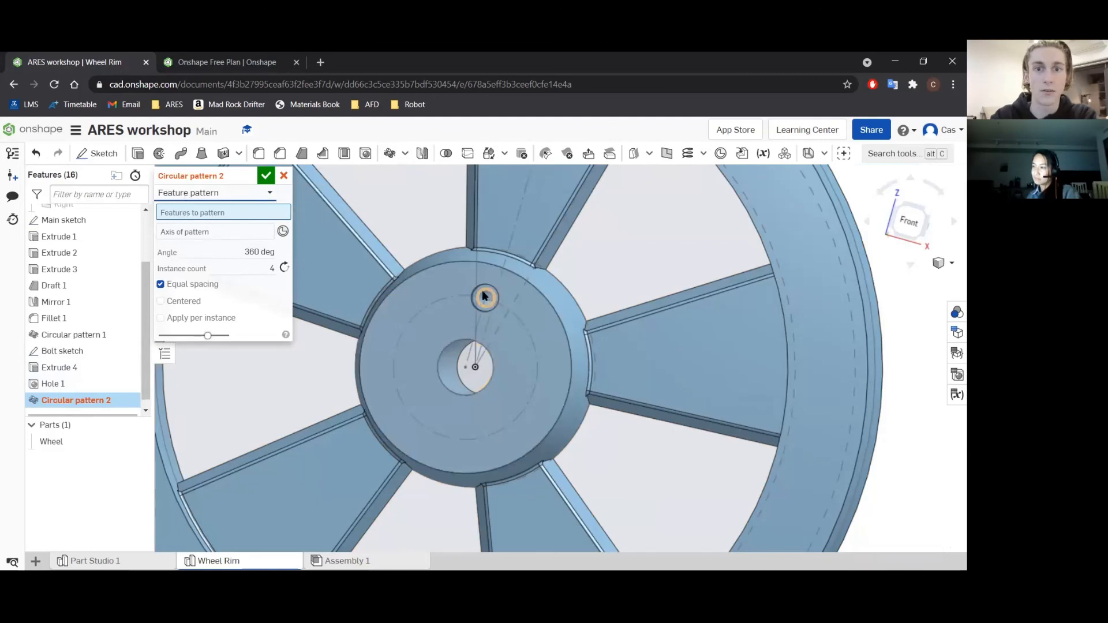
pyautogui.click(61, 379)
pyautogui.click(189, 240)
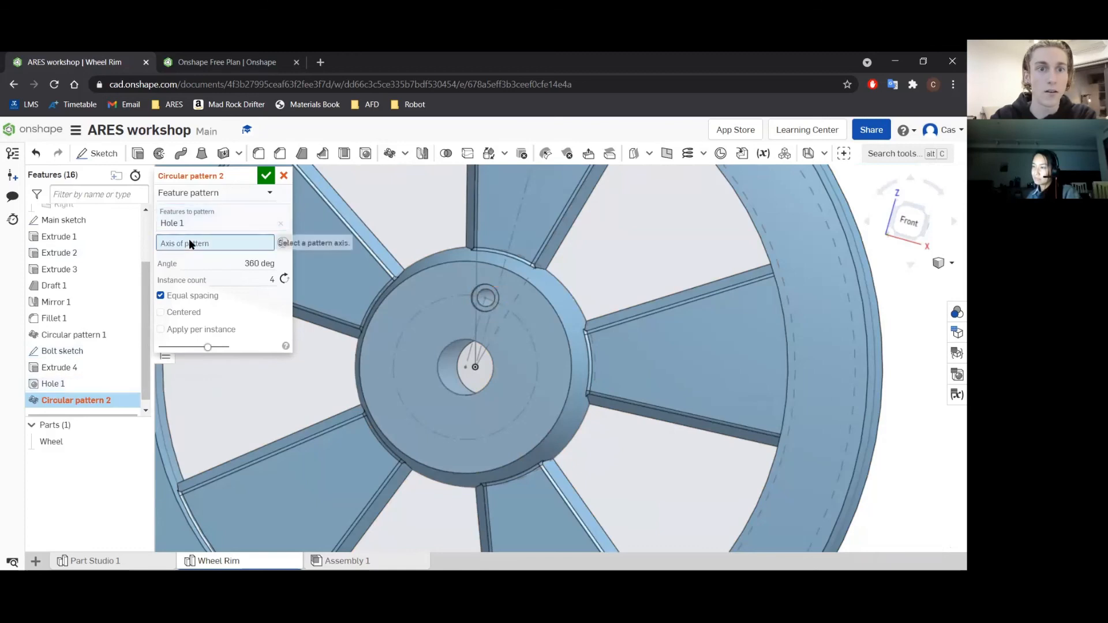
pyautogui.click(437, 265)
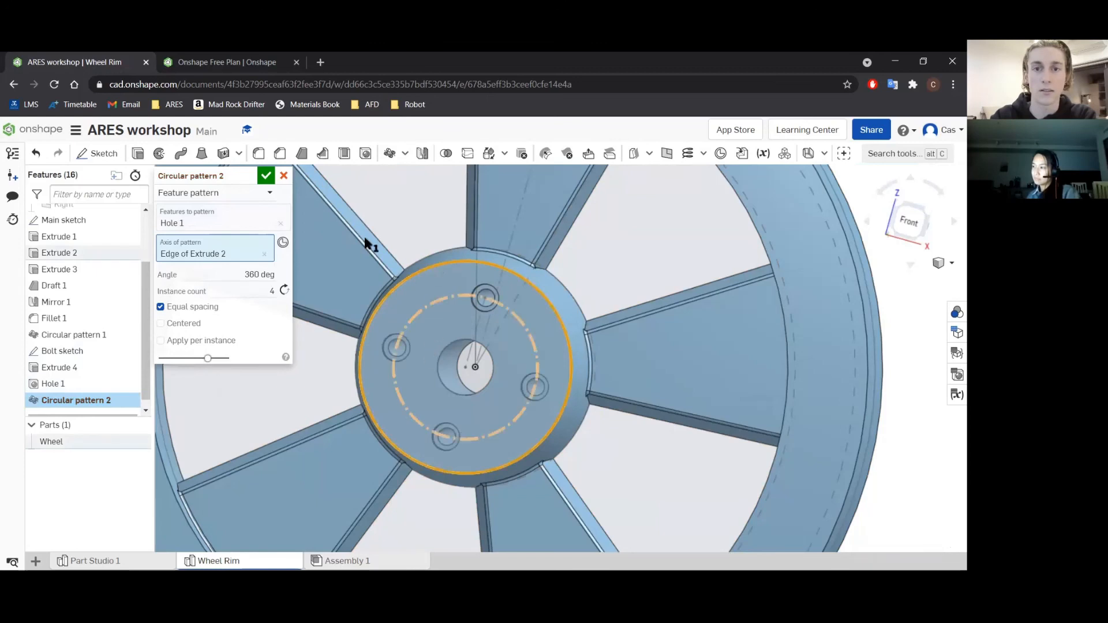
# Set the bolt hole pattern's instance count to 5 and accept it.
pyautogui.click(249, 290)
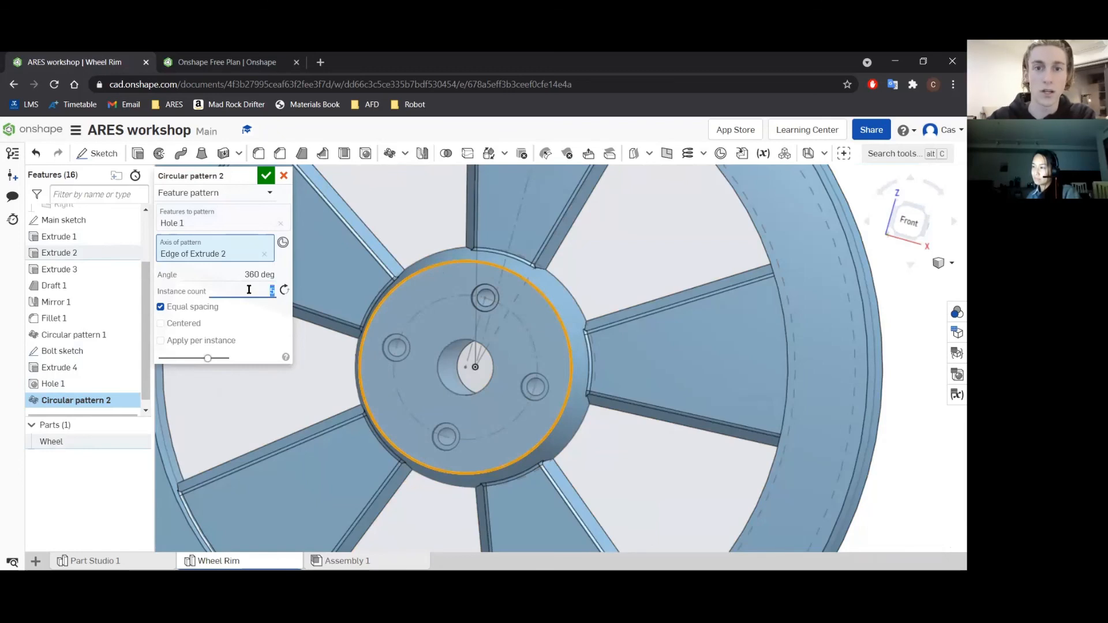
pyautogui.moveTo(393, 339); pyautogui.dragTo(371, 331, button='right')
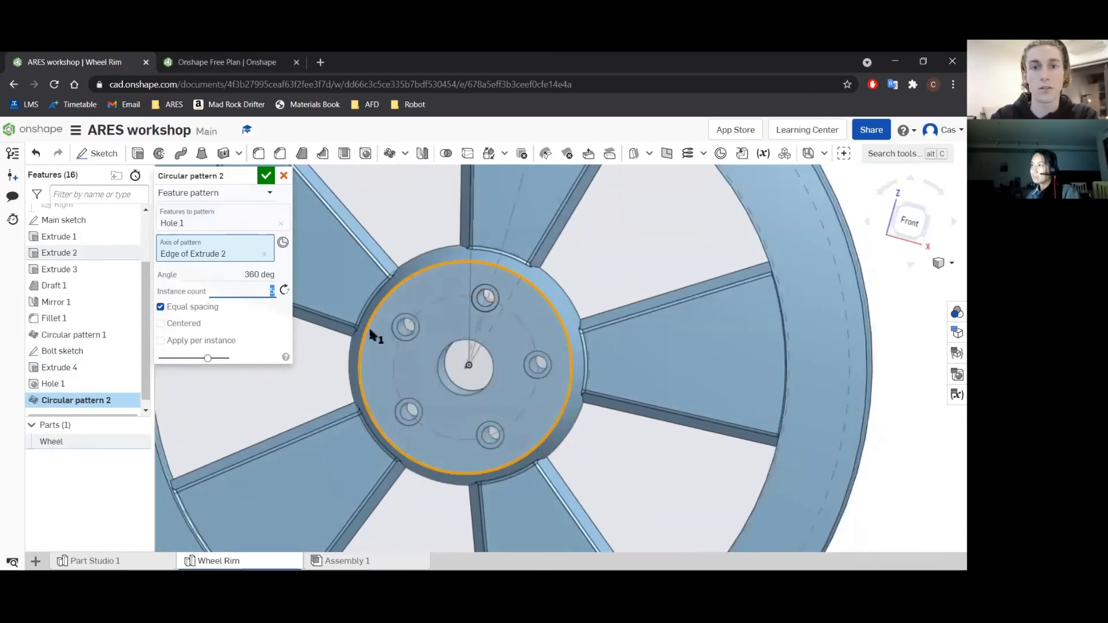
pyautogui.click(265, 175)
pyautogui.scroll(-5, 310, 283)
pyautogui.scroll(5, 313, 296)
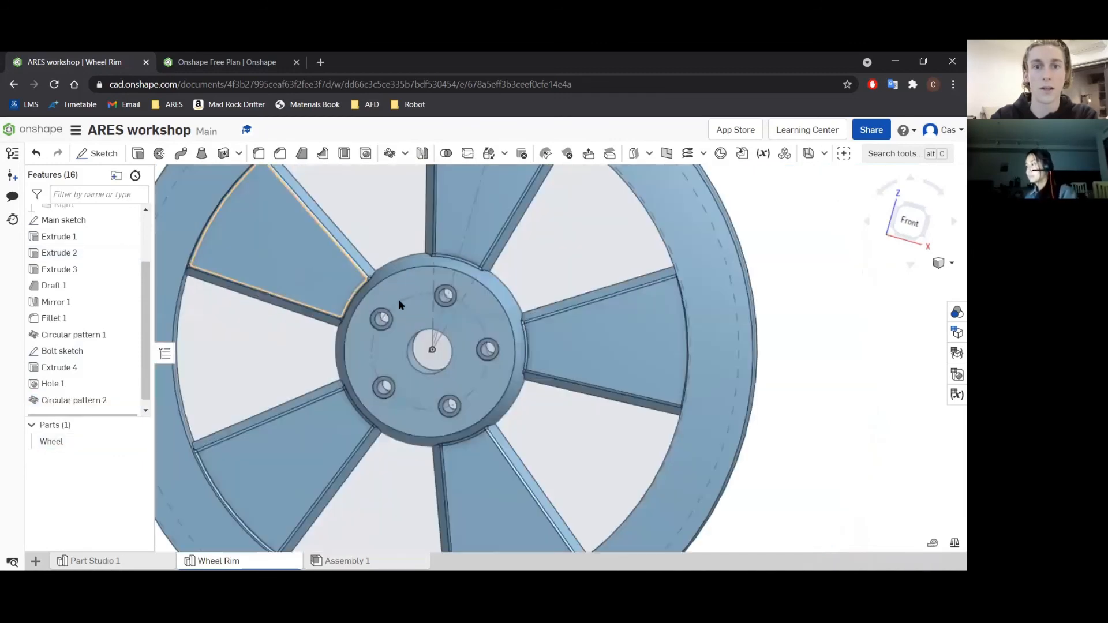
pyautogui.scroll(-5, 399, 300)
pyautogui.moveTo(397, 305); pyautogui.dragTo(364, 292, button='right')
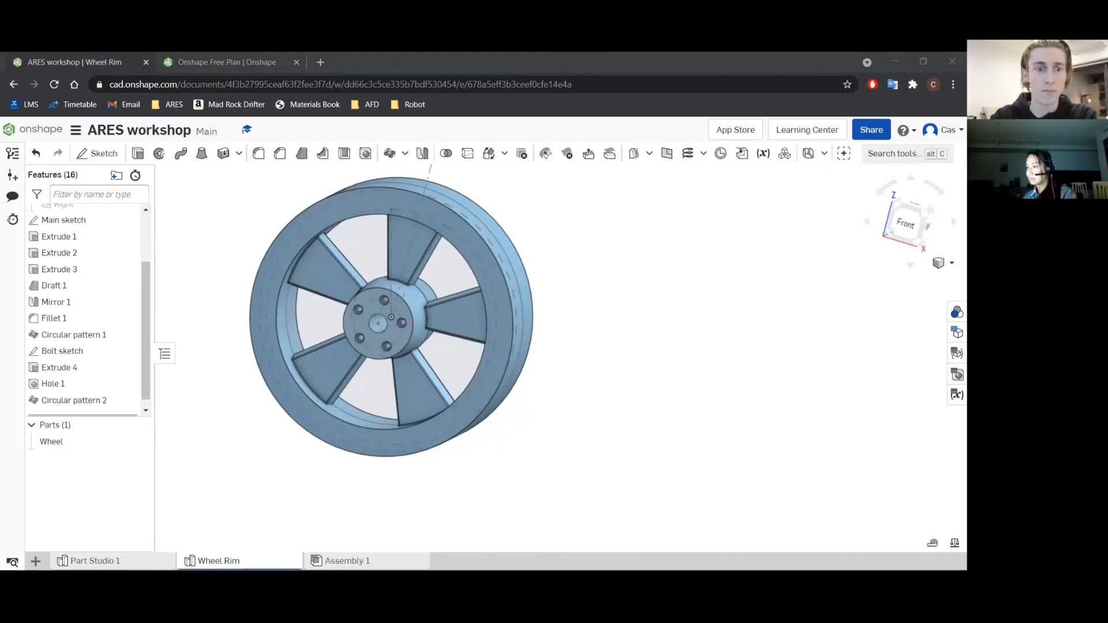
# Hide the wheel part and start a solid extrusion of the narrow outer ring region of the main sketch.
pyautogui.moveTo(359, 279); pyautogui.dragTo(344, 283, button='right')
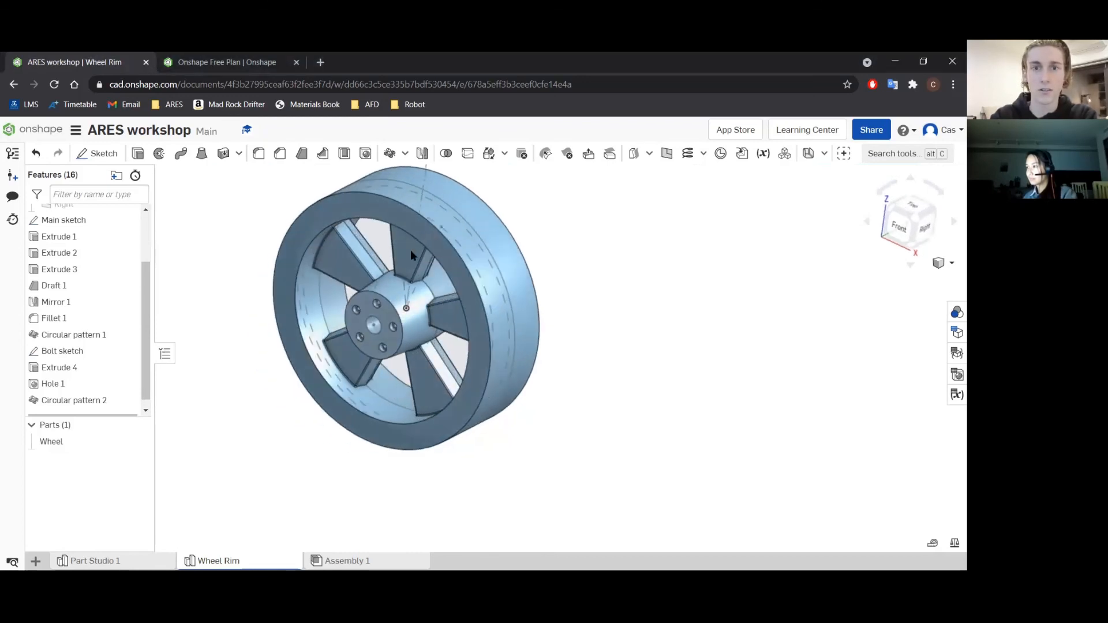
pyautogui.press('f')
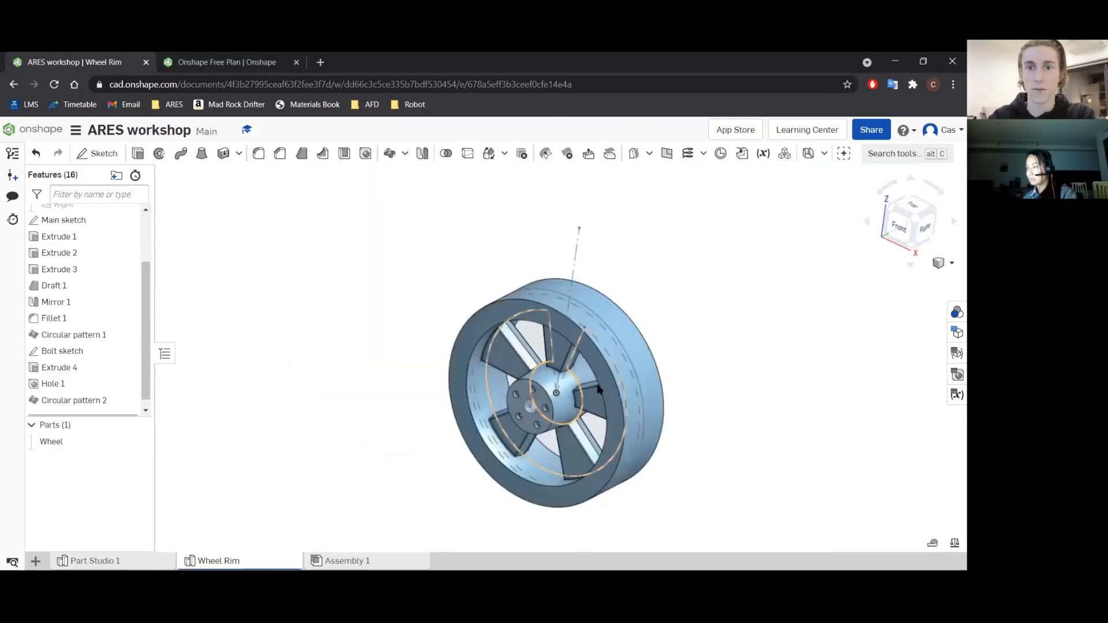
pyautogui.scroll(3, 680, 412)
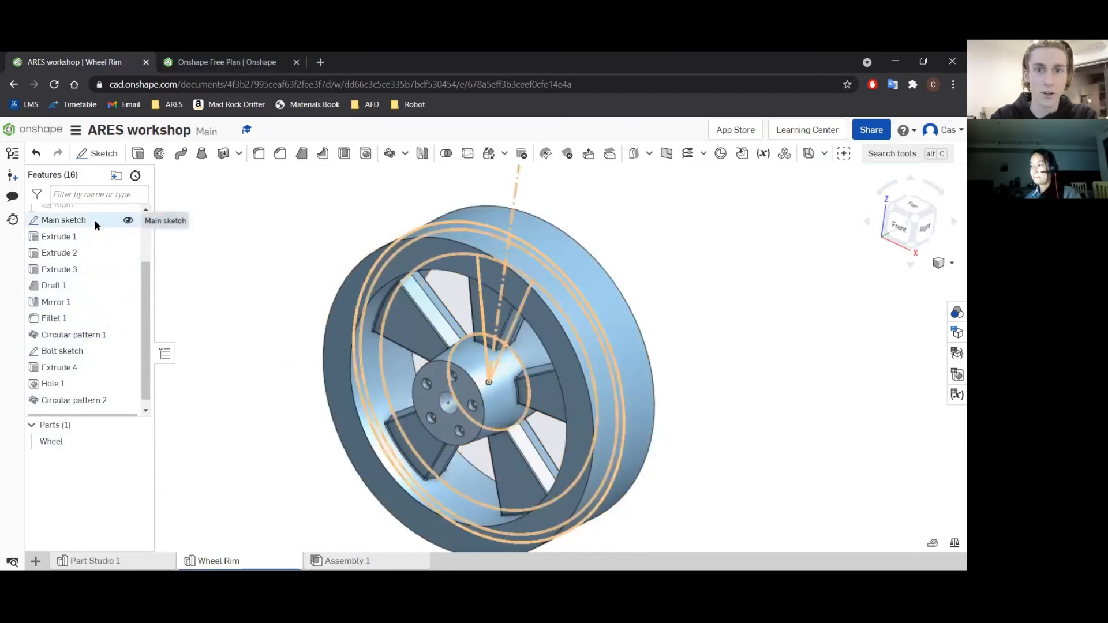
pyautogui.click(140, 153)
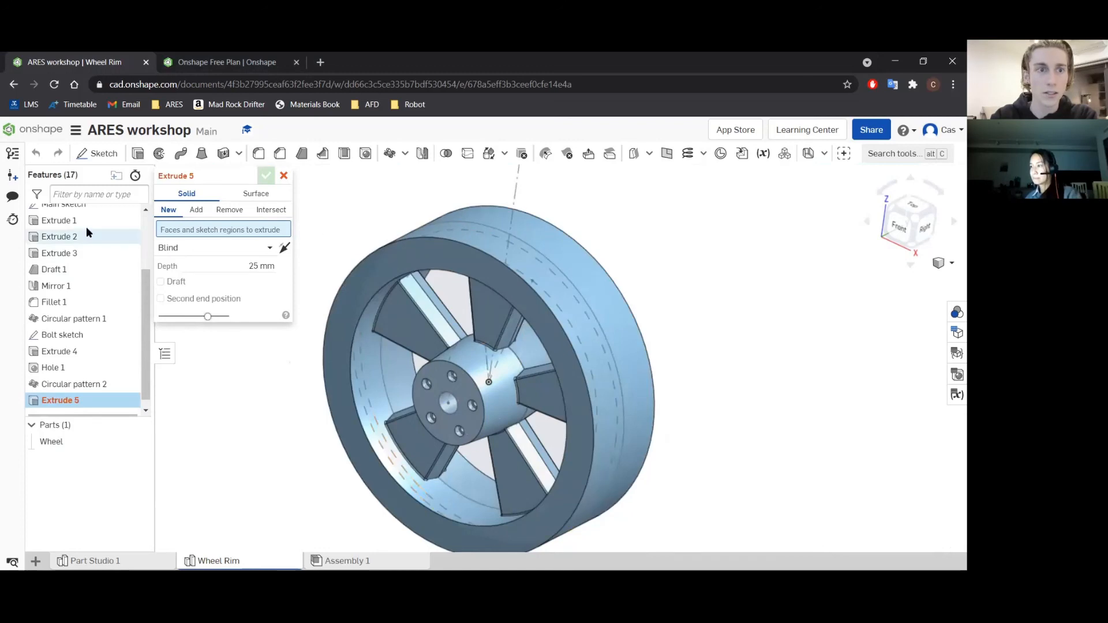
pyautogui.scroll(2, 80, 248)
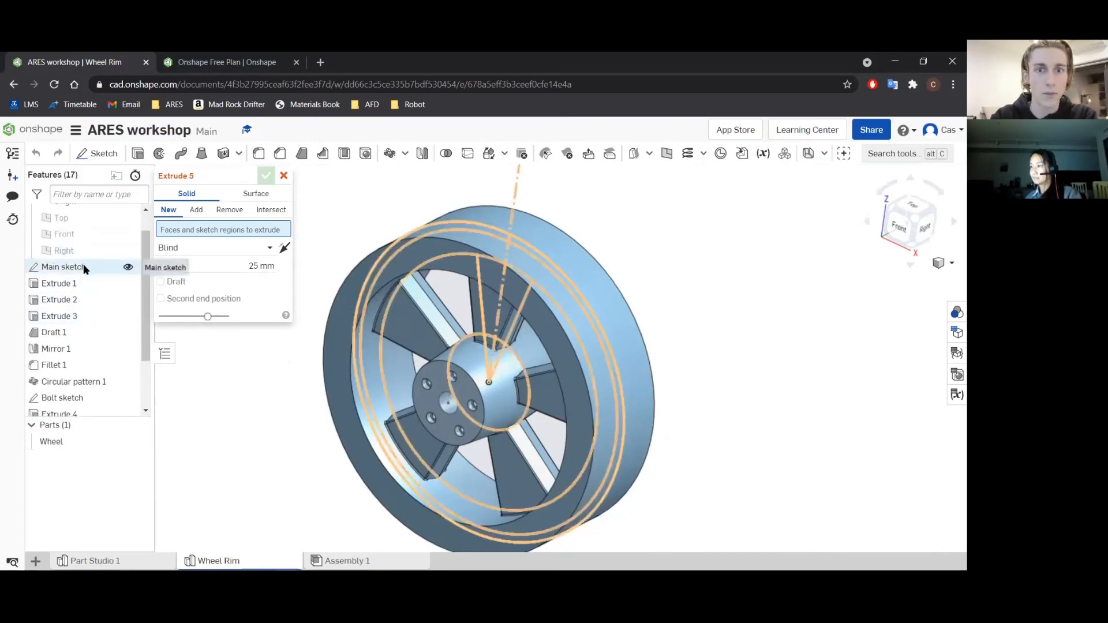
pyautogui.click(138, 443)
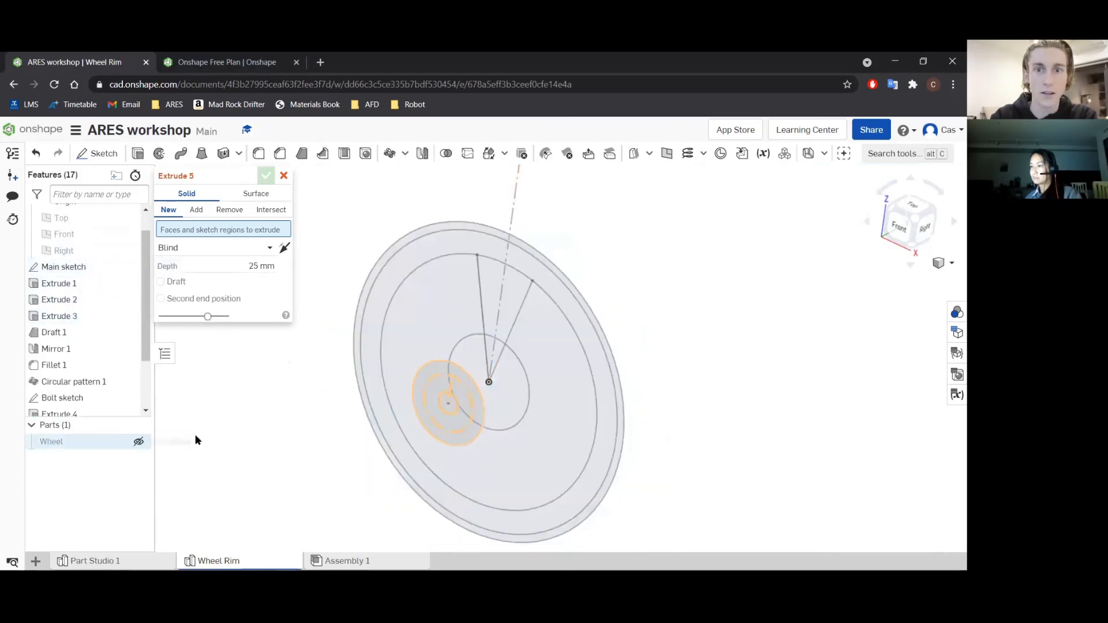
pyautogui.click(501, 231)
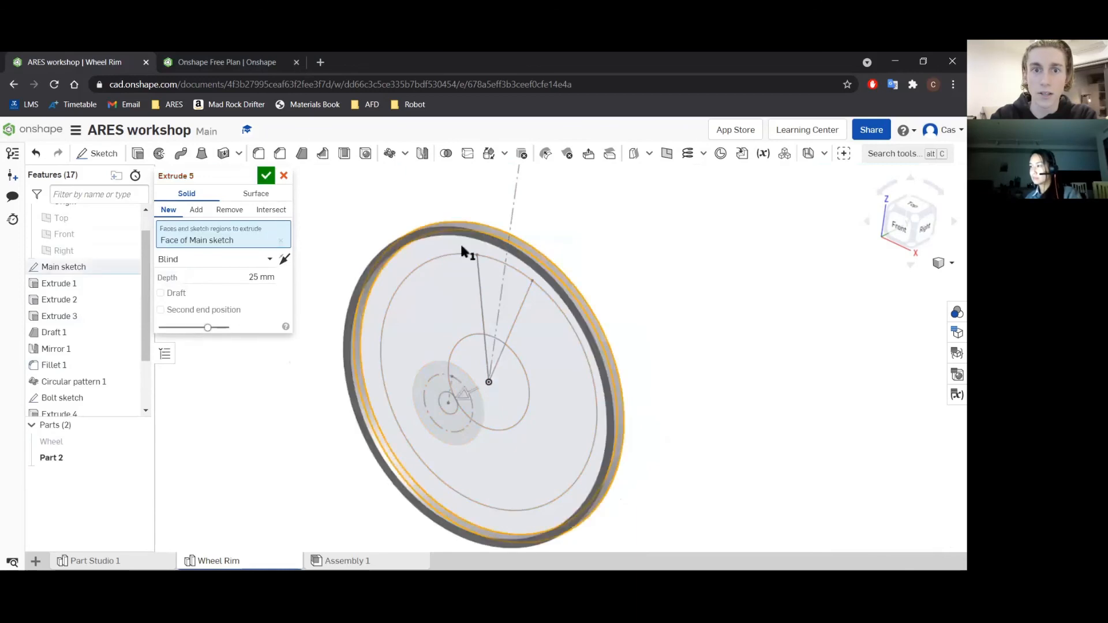
# Show the wheel again and switch the ring extrusion to remove material from it.
pyautogui.click(139, 443)
pyautogui.moveTo(652, 337); pyautogui.dragTo(677, 358, button='right')
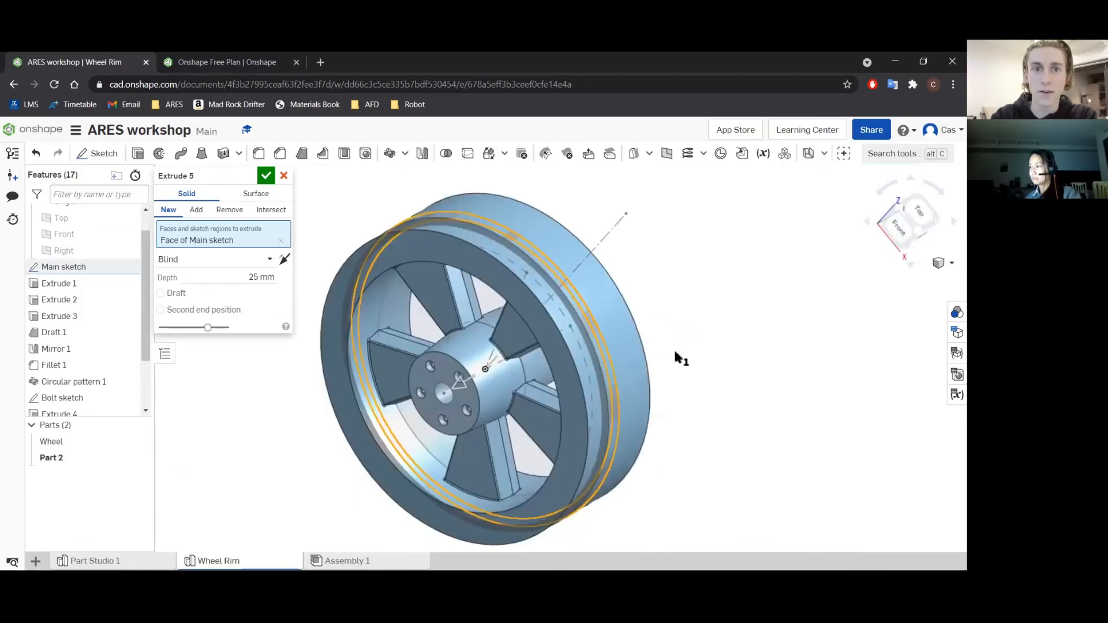
pyautogui.click(229, 210)
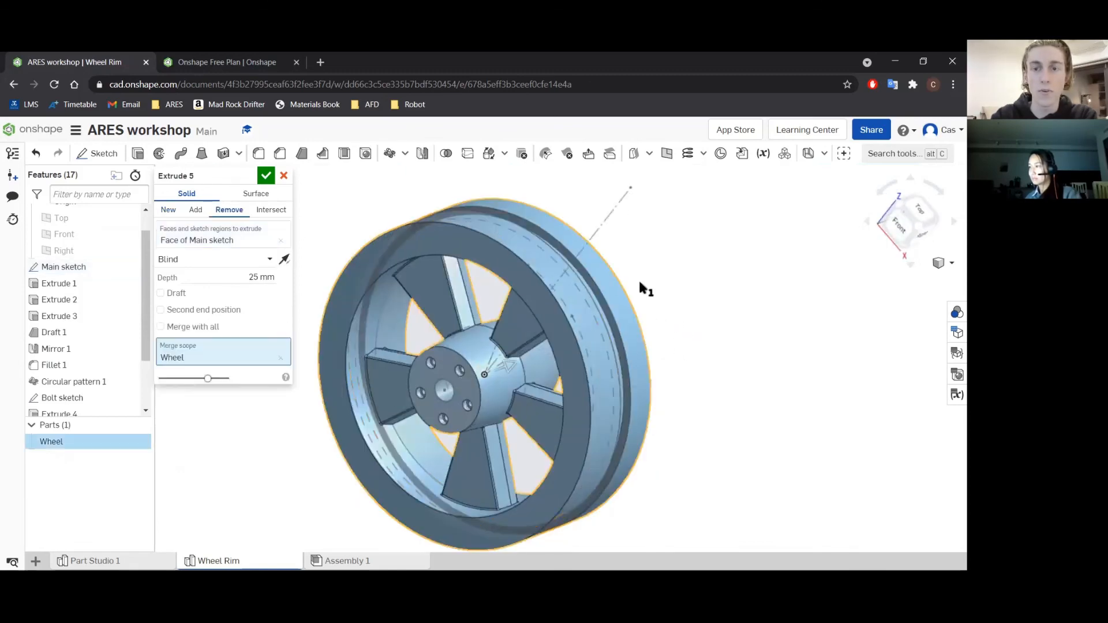
pyautogui.moveTo(606, 299); pyautogui.dragTo(538, 342, button='right')
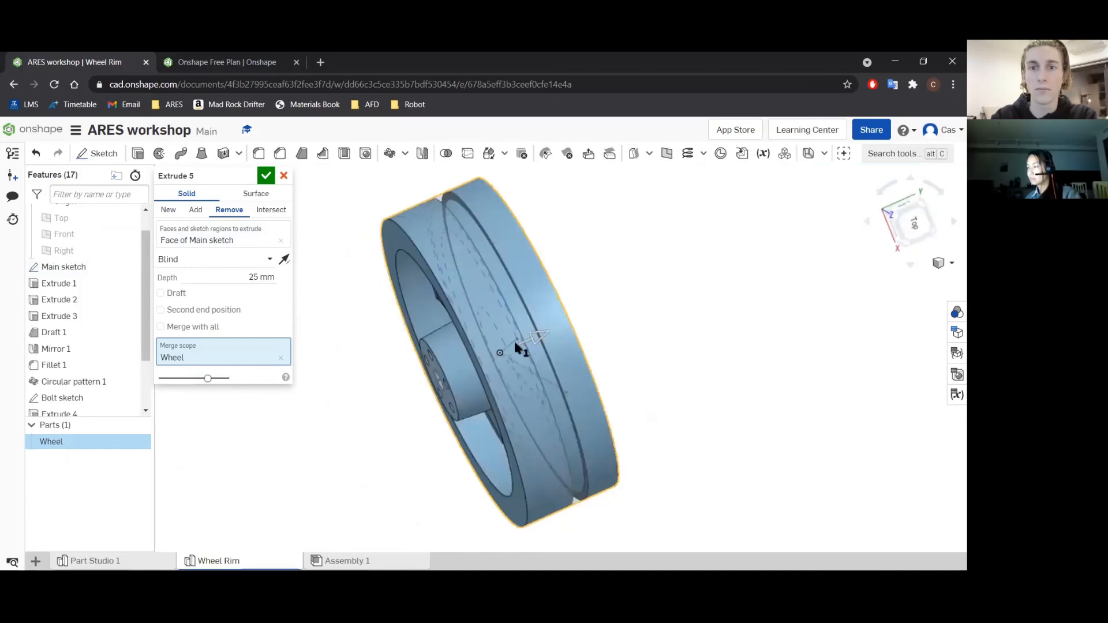
pyautogui.moveTo(655, 313); pyautogui.dragTo(670, 311, button='right')
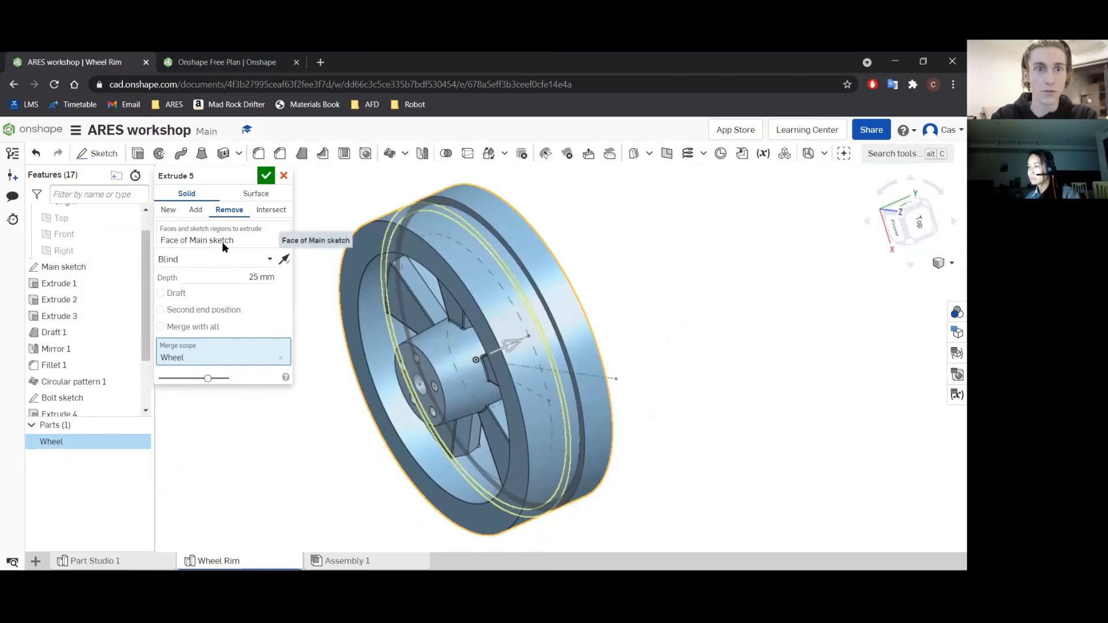
# Try the Through all and Up to part end types for the groove cut.
pyautogui.click(200, 263)
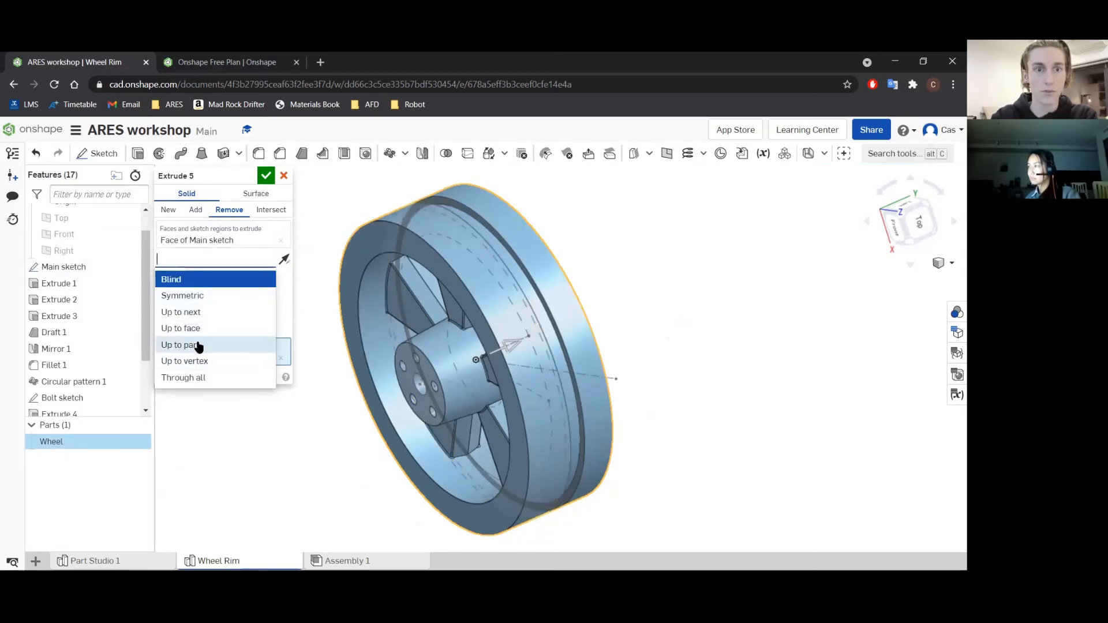
pyautogui.click(184, 378)
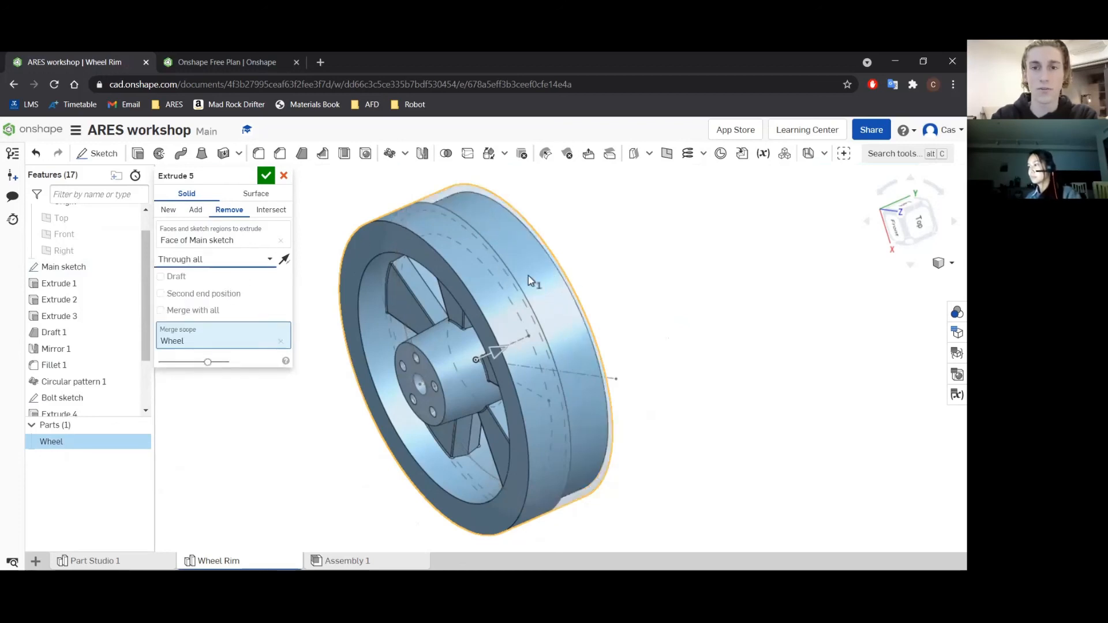
pyautogui.moveTo(594, 272); pyautogui.dragTo(557, 295, button='right')
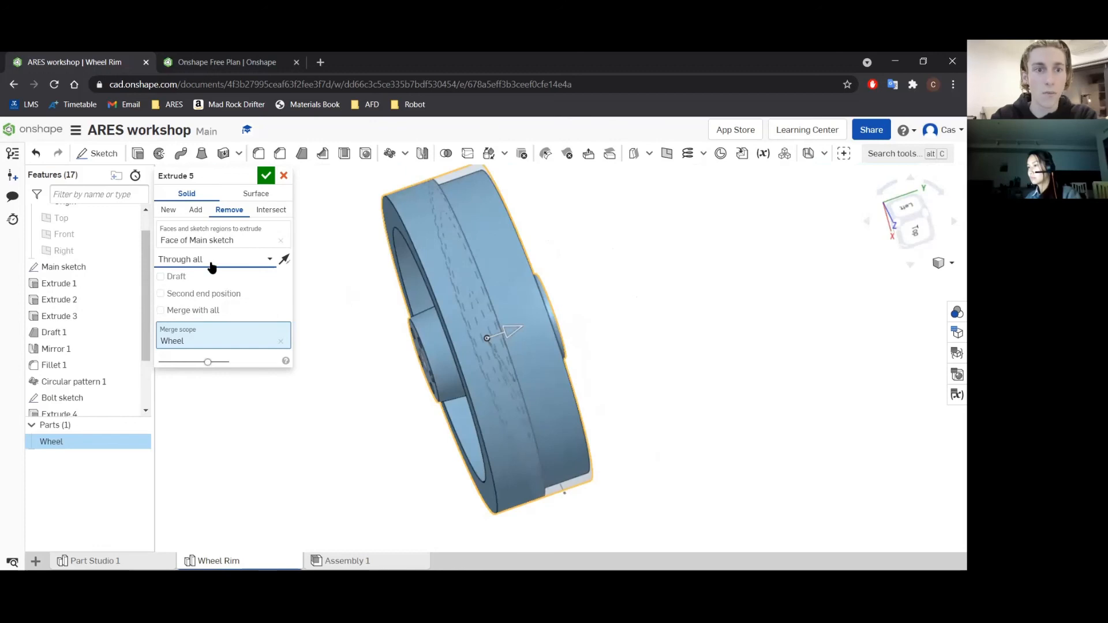
pyautogui.click(240, 266)
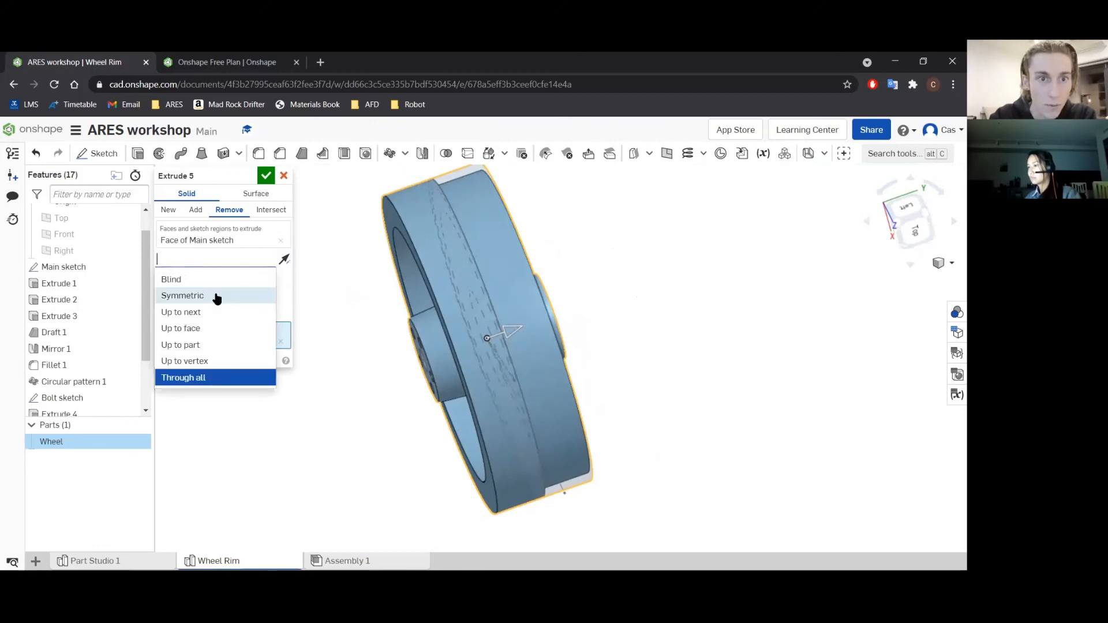
pyautogui.click(210, 346)
# End the groove cut up to the rim's back face, keeping only the main sketch ring region as the extruded profile.
pyautogui.click(222, 263)
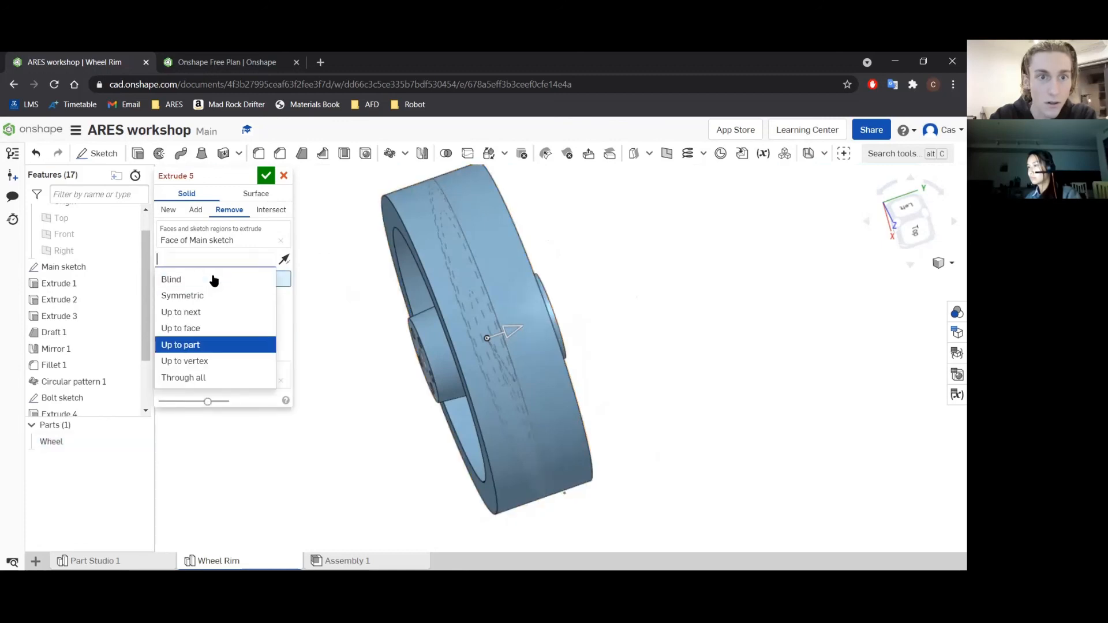
pyautogui.click(217, 329)
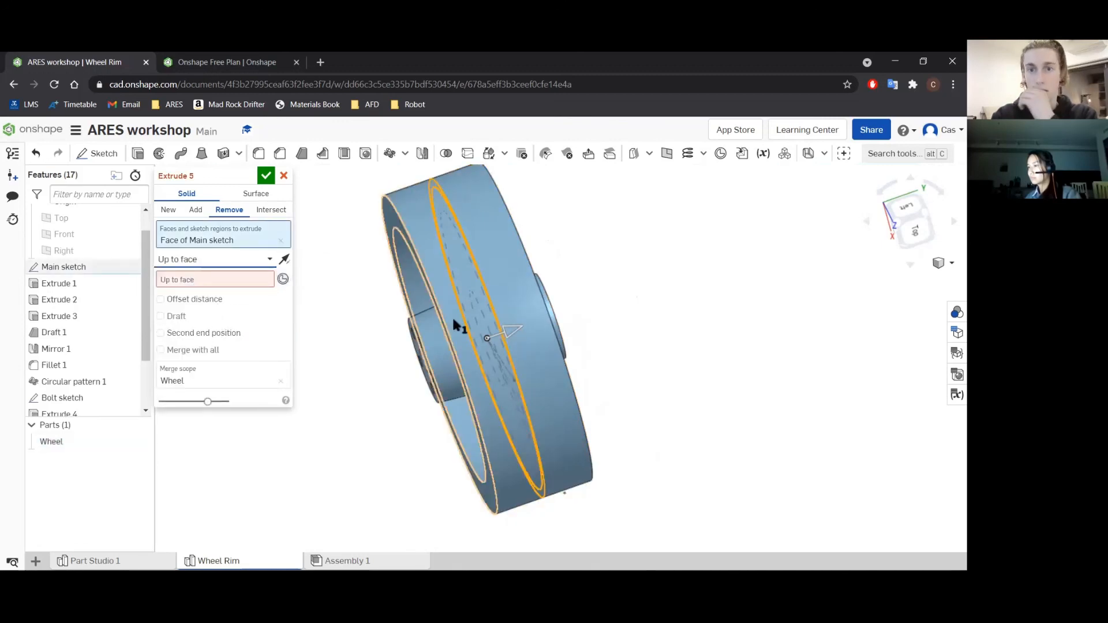
pyautogui.moveTo(581, 322); pyautogui.dragTo(559, 351, button='right')
pyautogui.click(514, 325)
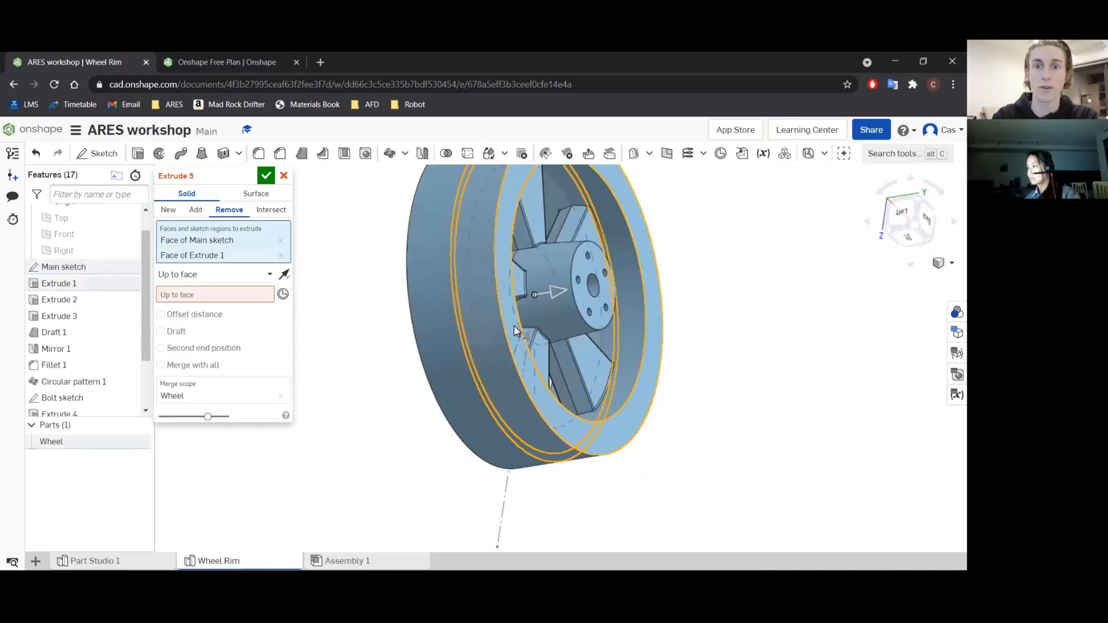
pyautogui.click(210, 293)
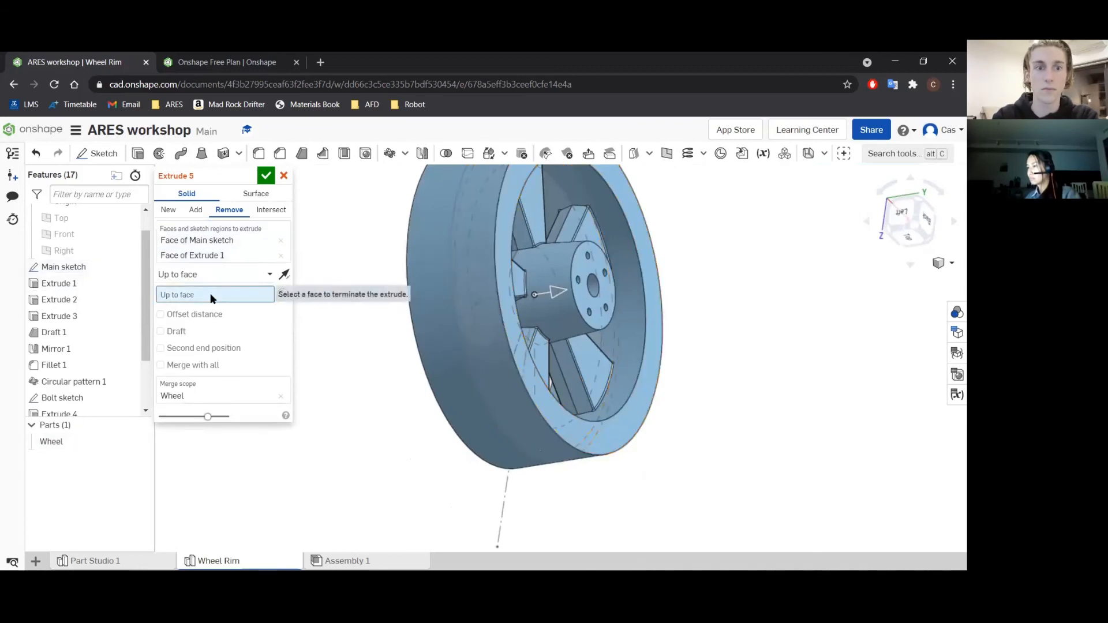
pyautogui.click(500, 283)
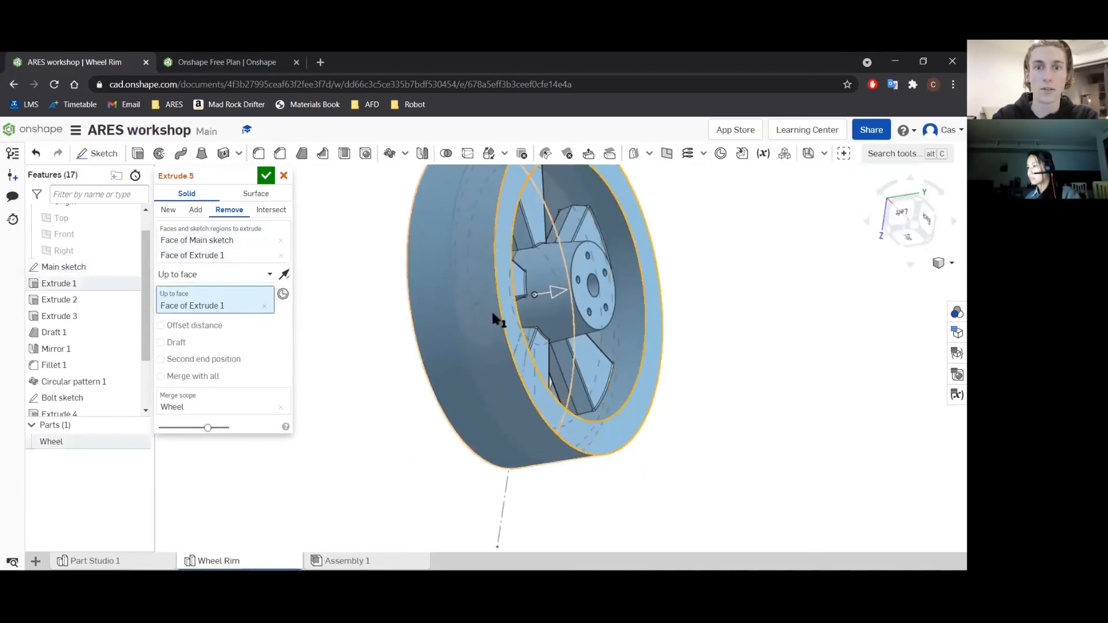
pyautogui.moveTo(594, 282); pyautogui.dragTo(626, 296, button='right')
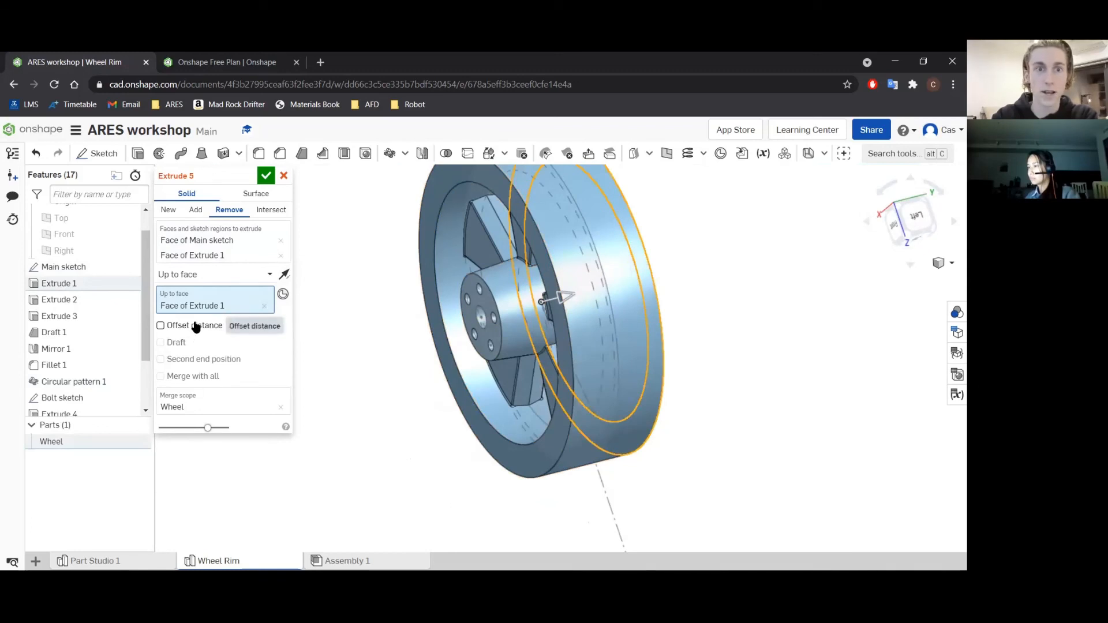
pyautogui.click(281, 256)
pyautogui.moveTo(669, 309); pyautogui.dragTo(634, 327, button='right')
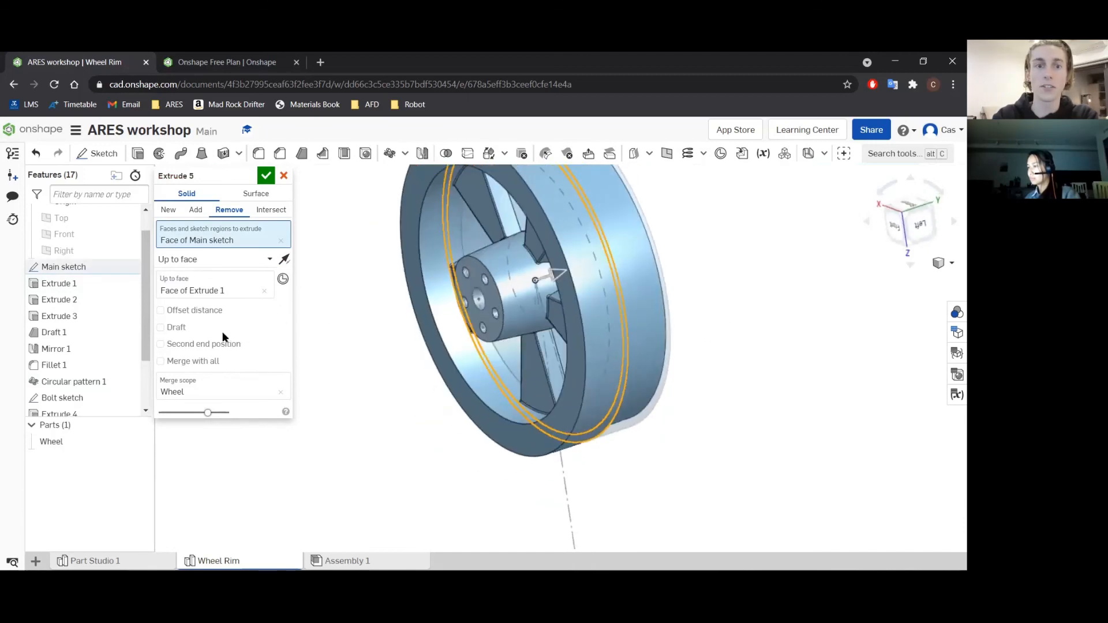
# Add an offset distance of 20 mm from the rim's back face to the groove cut.
pyautogui.click(199, 315)
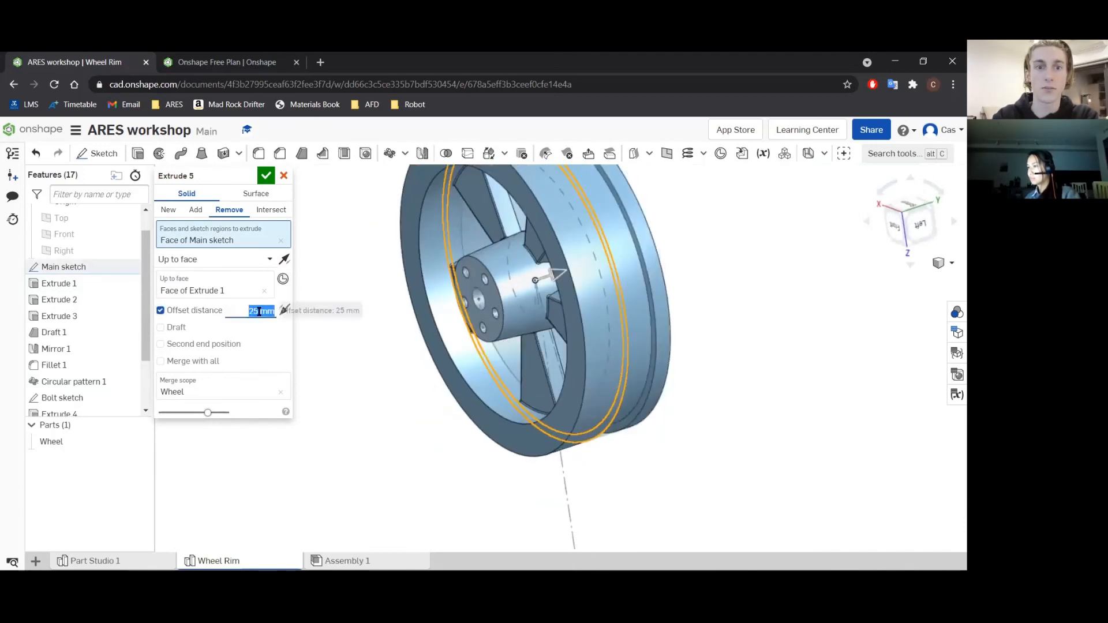
pyautogui.write('20')
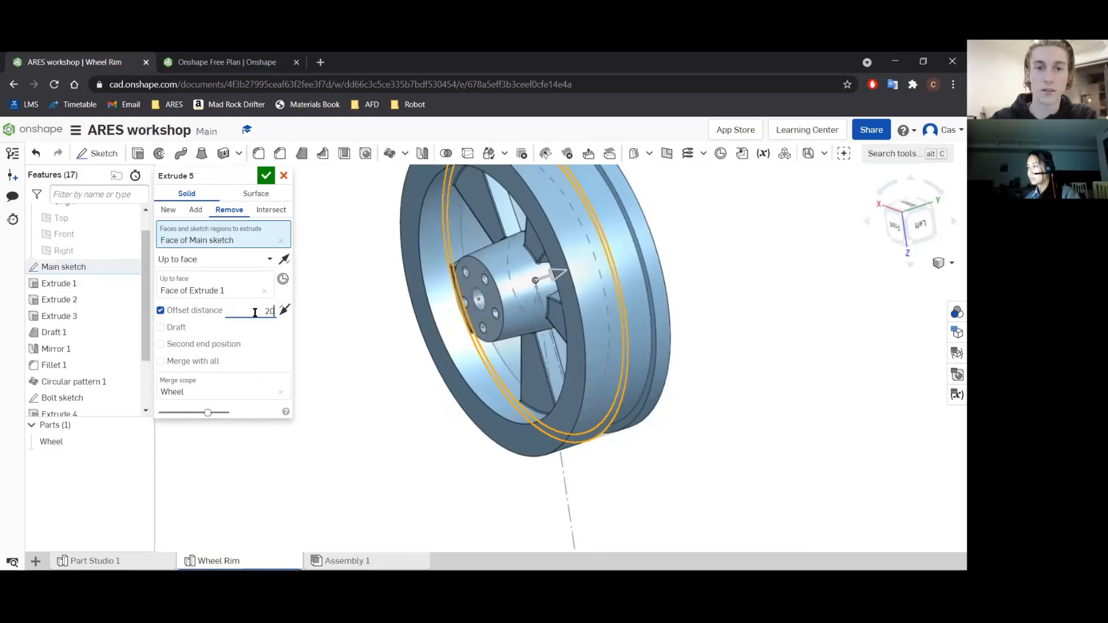
pyautogui.press('Return')
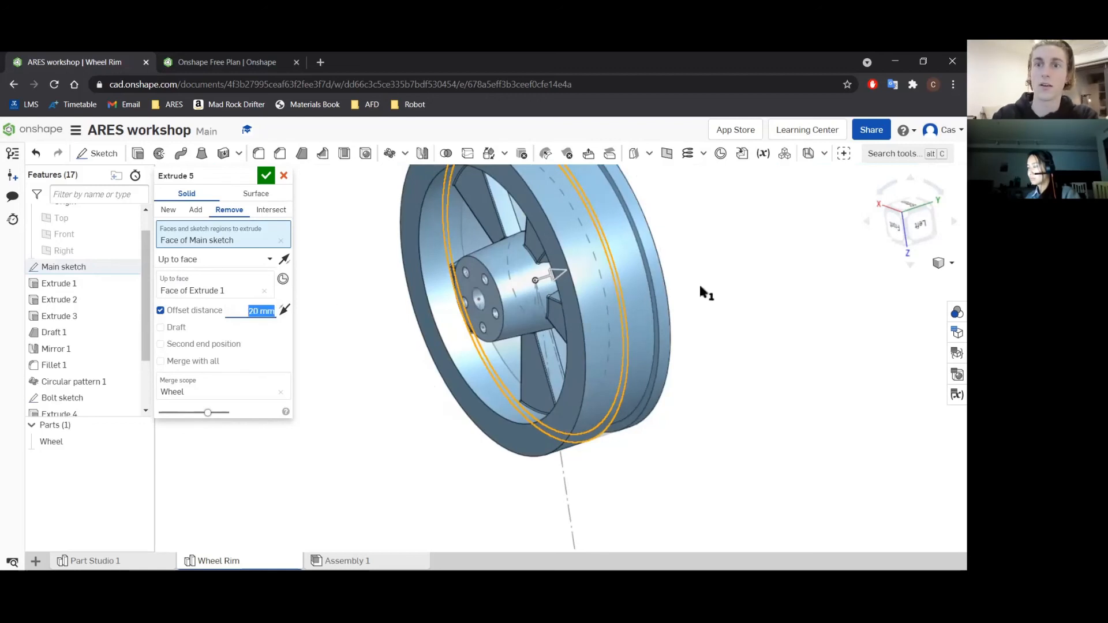
pyautogui.moveTo(648, 249)
pyautogui.mouseDown(button='right')
pyautogui.moveTo(631, 248)
pyautogui.moveTo(652, 261)
pyautogui.mouseUp(button='right')
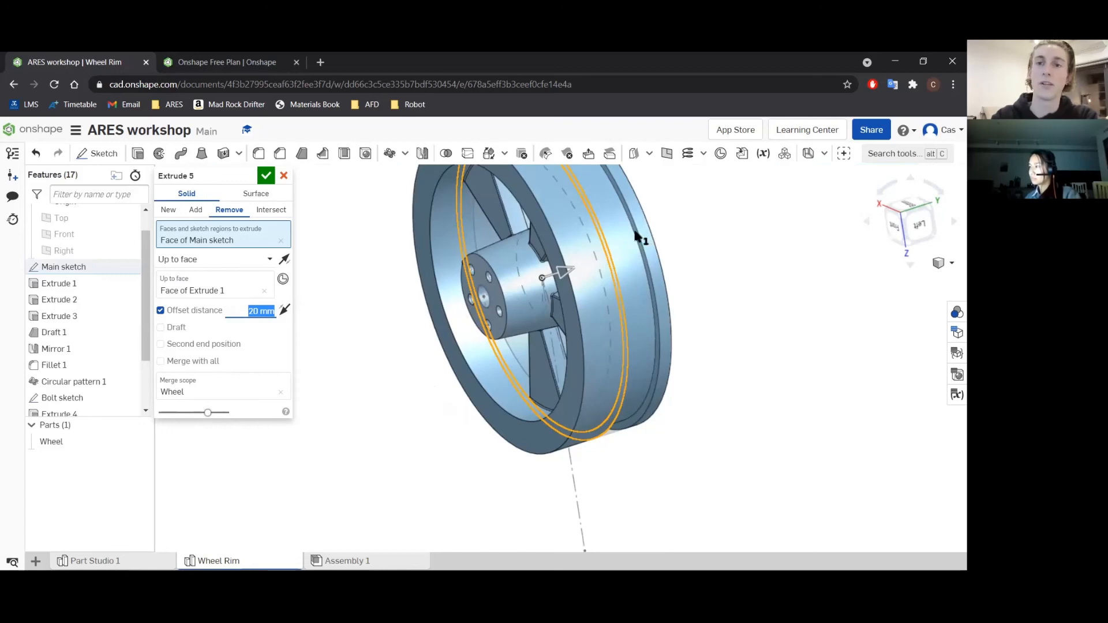
pyautogui.write('f')
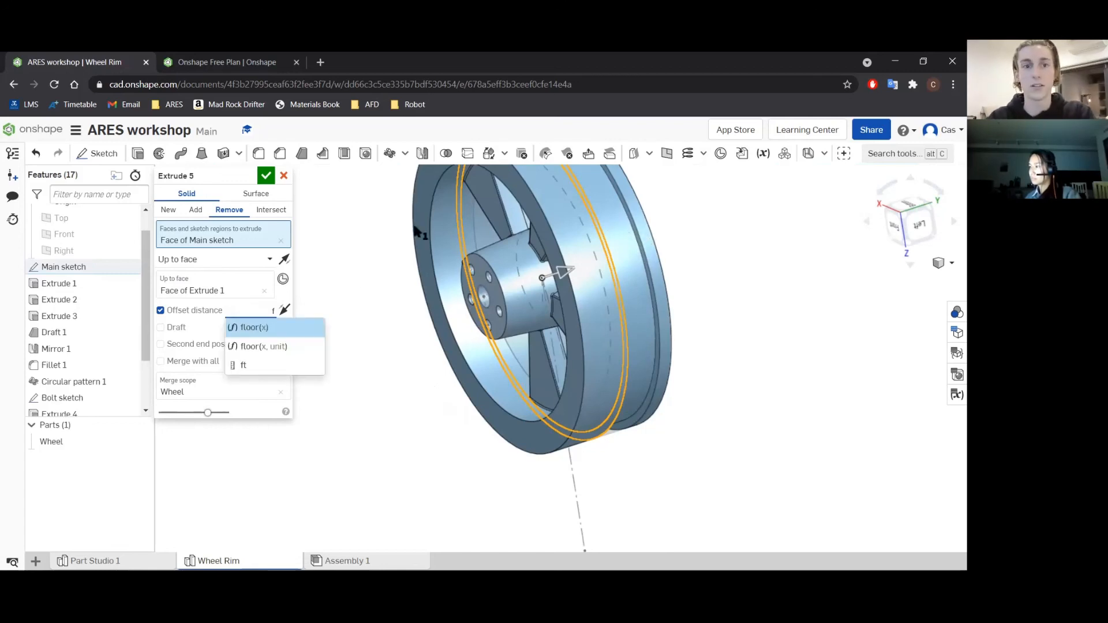
pyautogui.press('BackSpace')
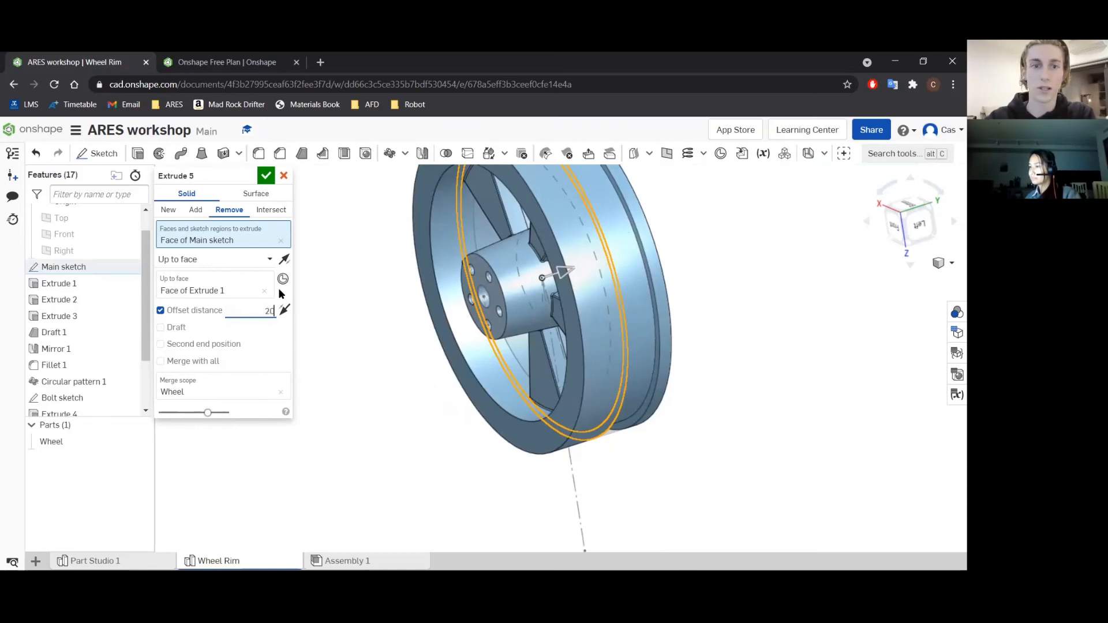
pyautogui.write('20')
pyautogui.rightClick(691, 246)
pyautogui.click(691, 244)
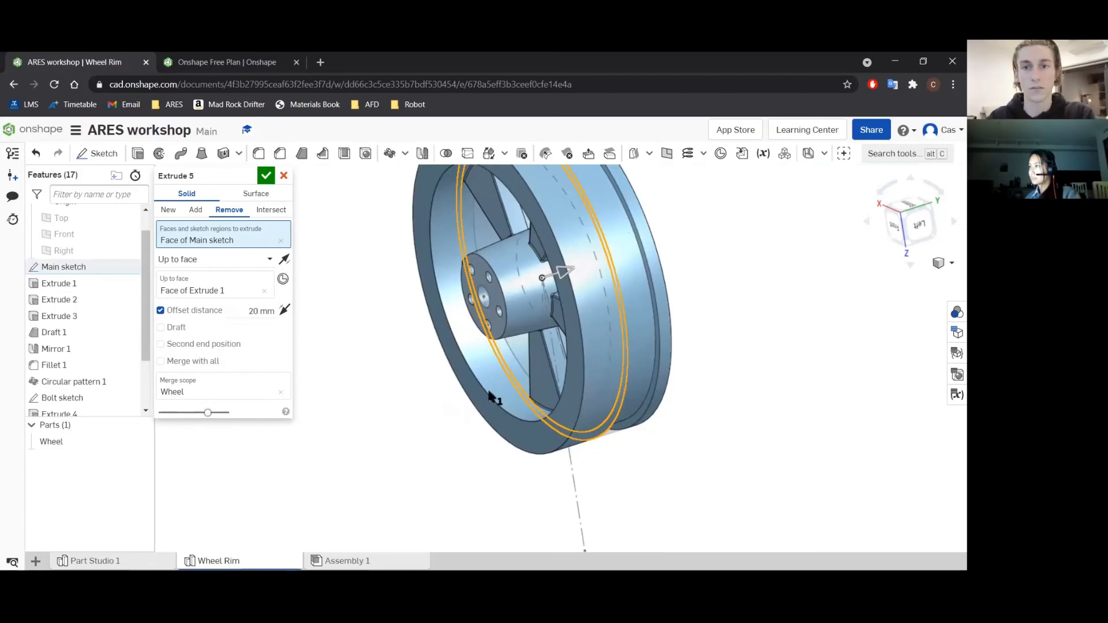
pyautogui.scroll(-3, 484, 385)
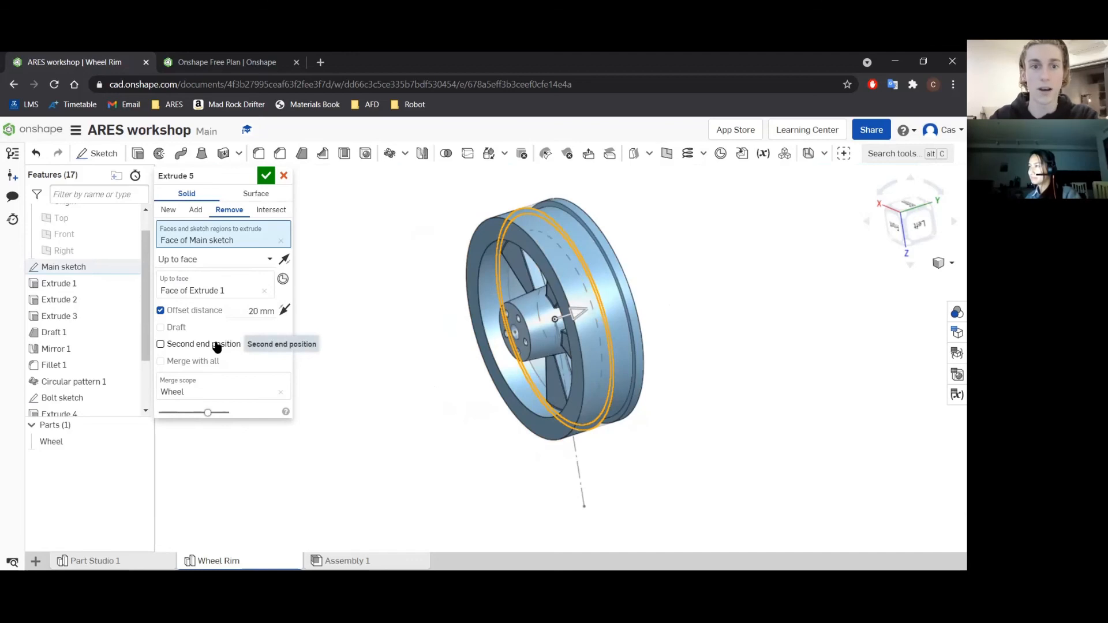
# Add a second end position to the groove cut, ending up to the rim's front face on the opposite side.
pyautogui.click(218, 345)
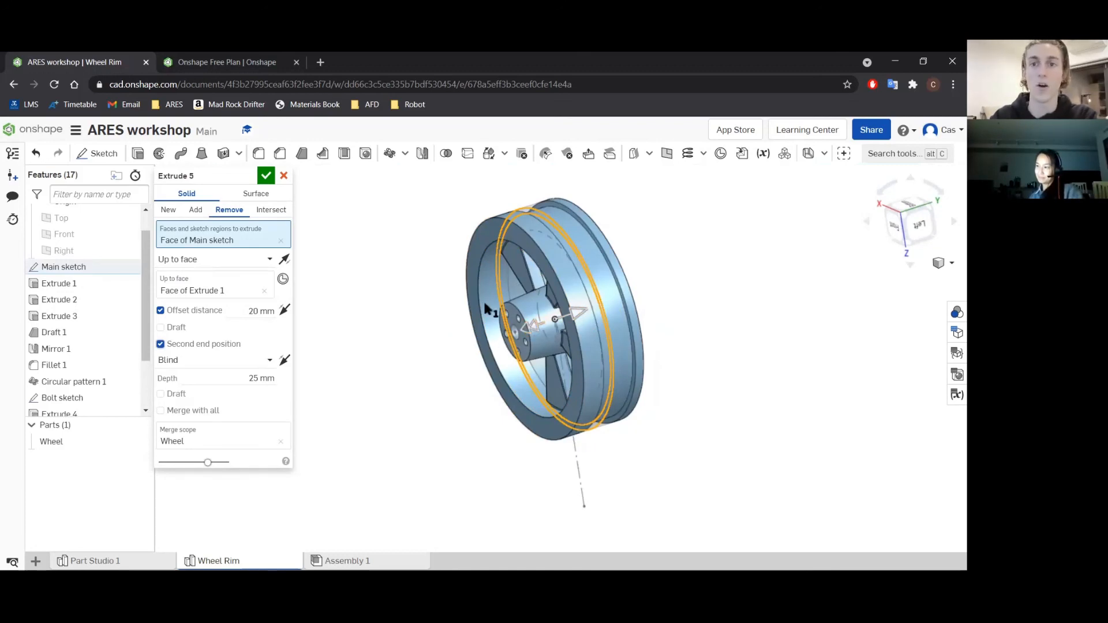
pyautogui.click(283, 362)
pyautogui.click(283, 362)
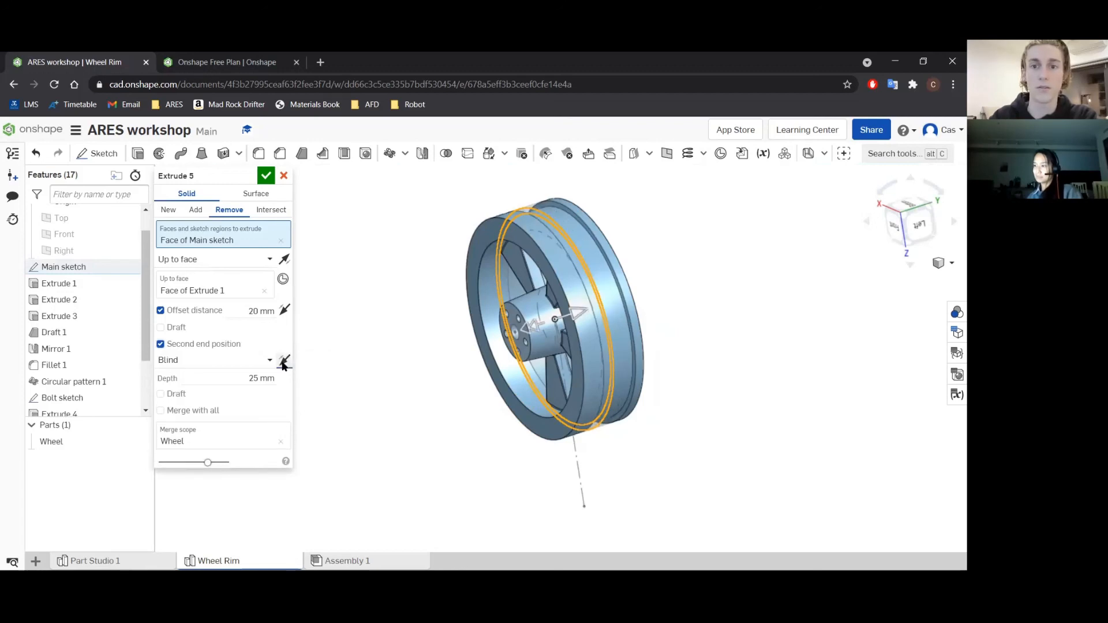
pyautogui.click(283, 363)
pyautogui.click(283, 362)
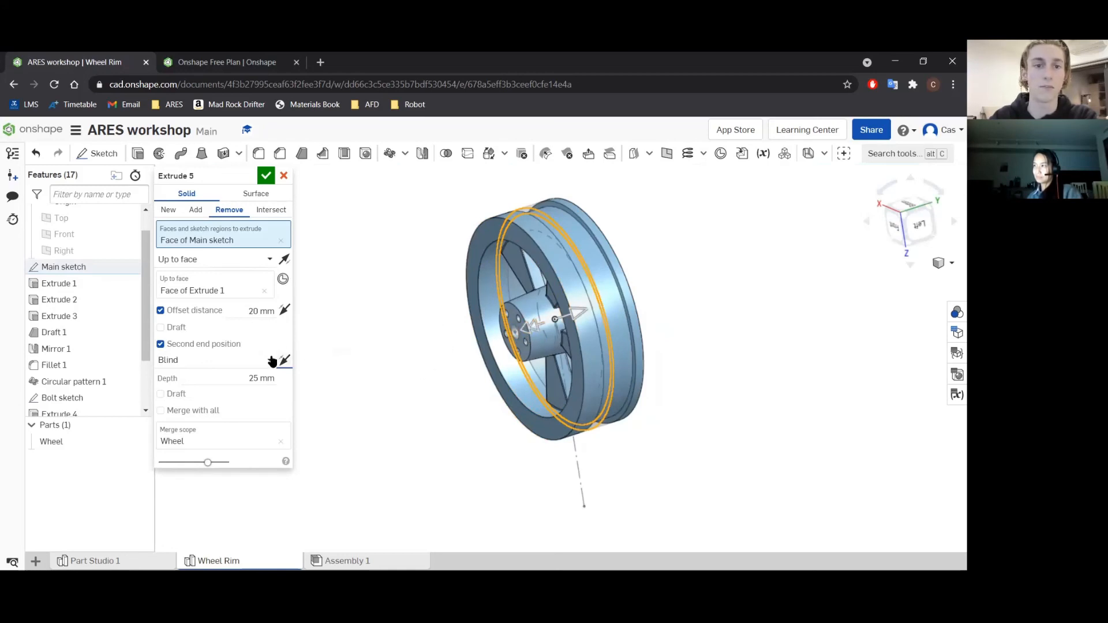
pyautogui.click(194, 360)
pyautogui.click(193, 414)
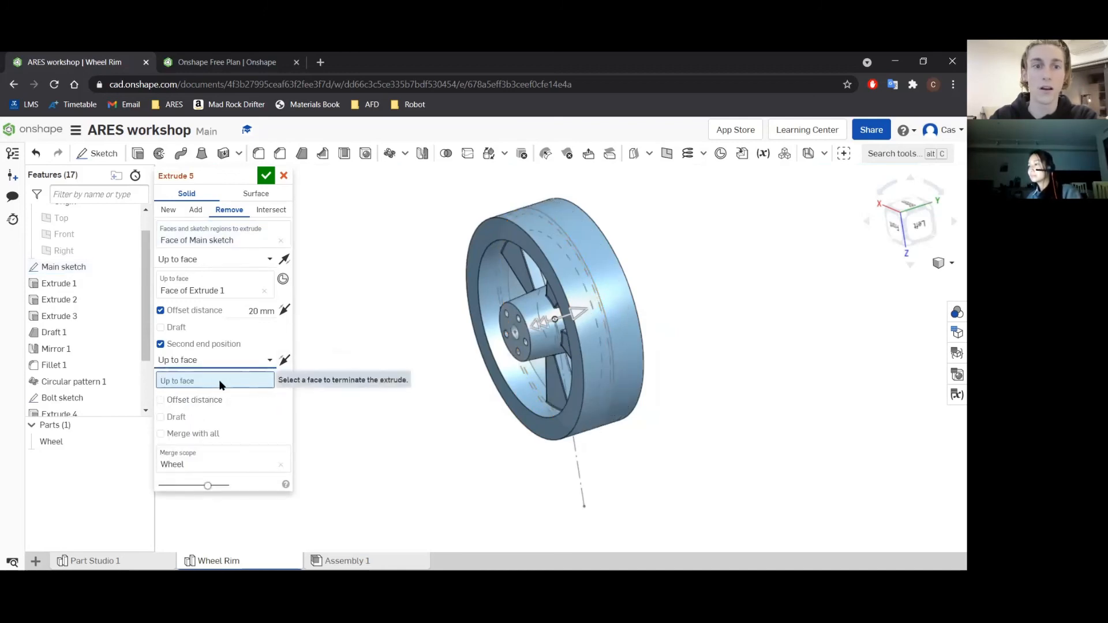
pyautogui.click(490, 234)
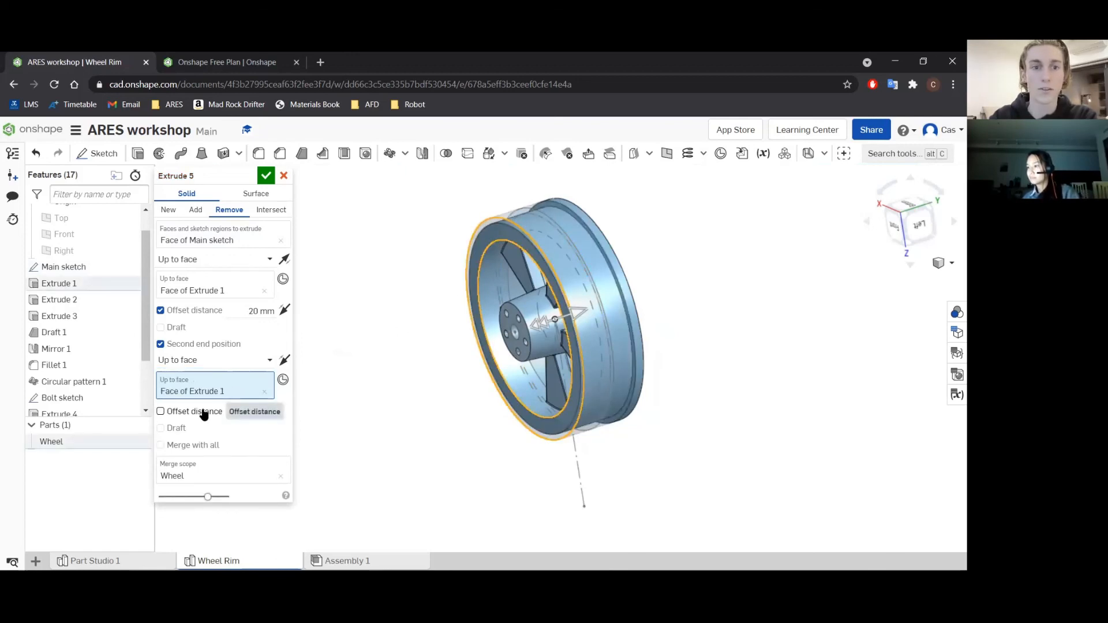
# Add a 20 mm offset distance to the groove cut's second end position and accept the extrude.
pyautogui.click(203, 411)
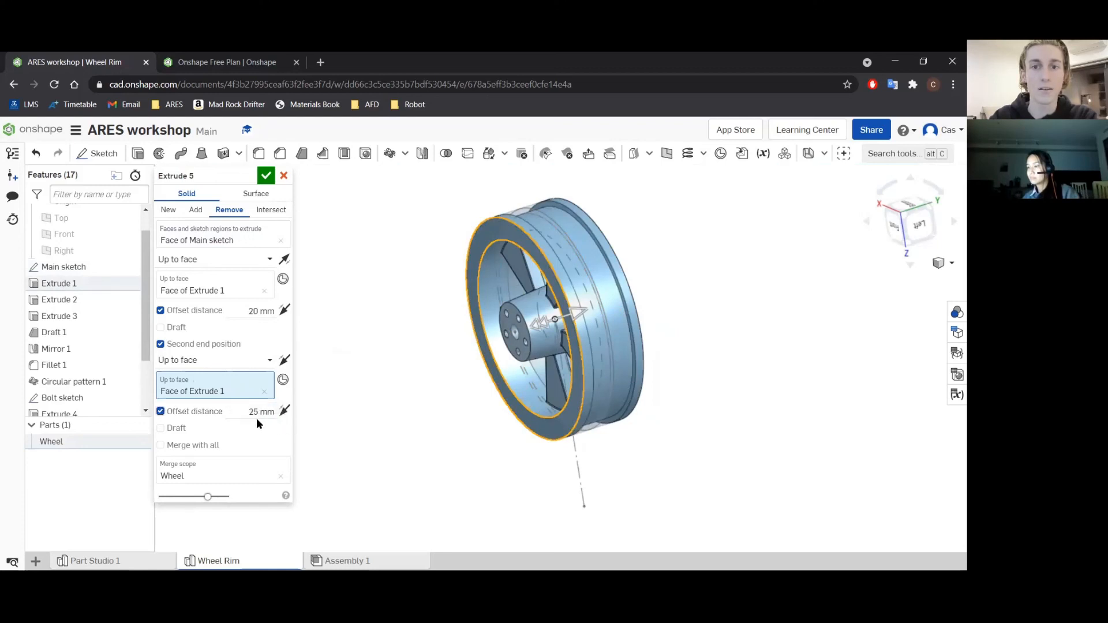
pyautogui.click(256, 410)
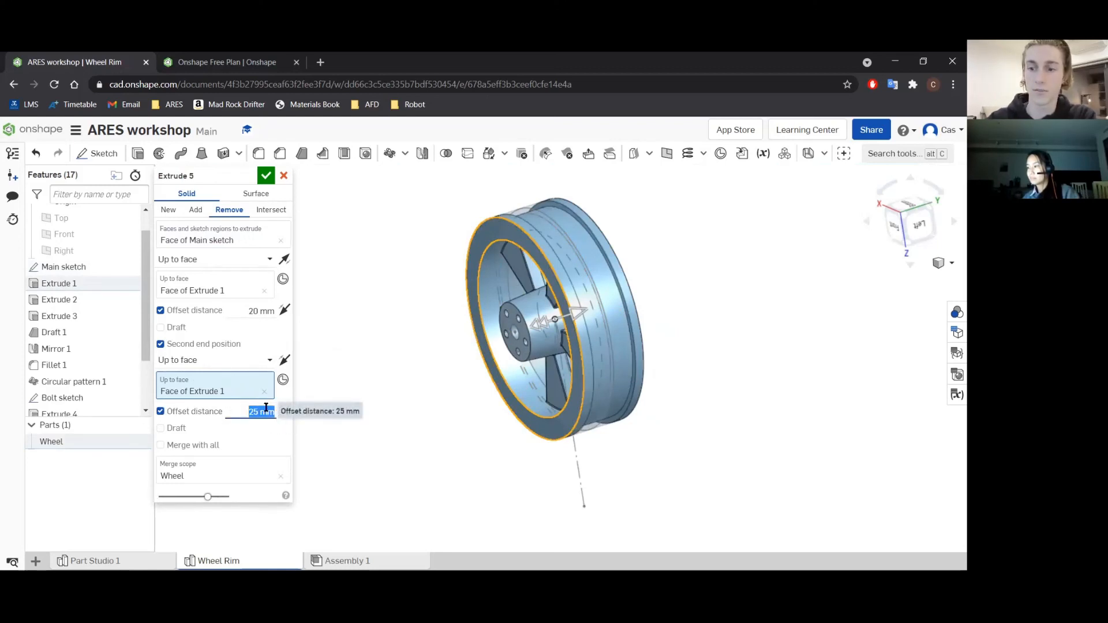
pyautogui.write('20')
pyautogui.press('Return')
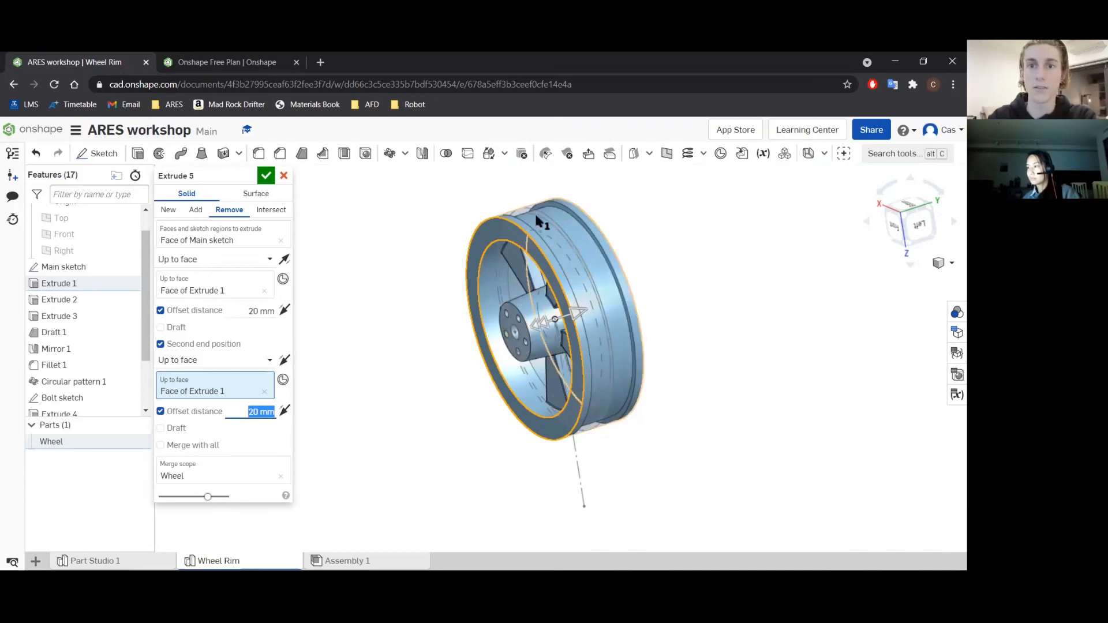
pyautogui.scroll(5, 538, 218)
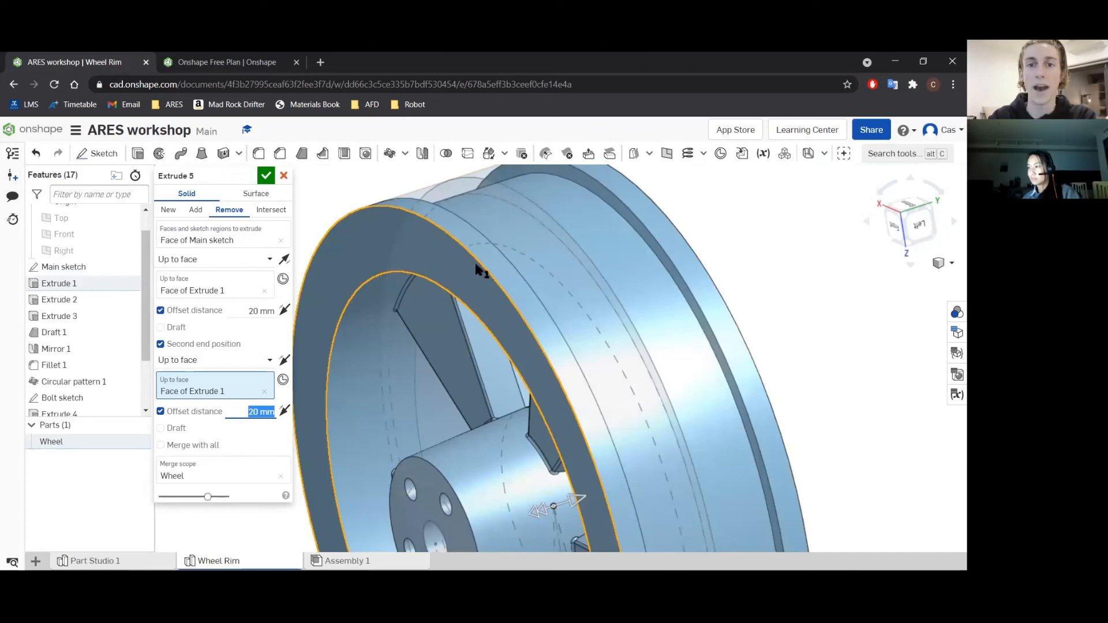
pyautogui.scroll(-5, 504, 279)
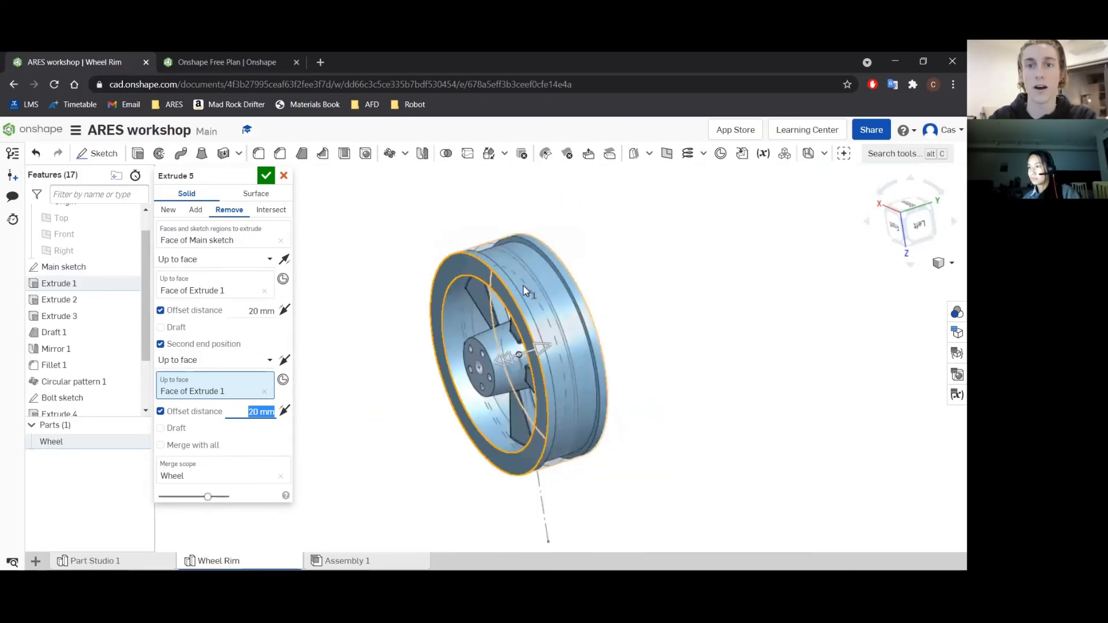
pyautogui.click(265, 177)
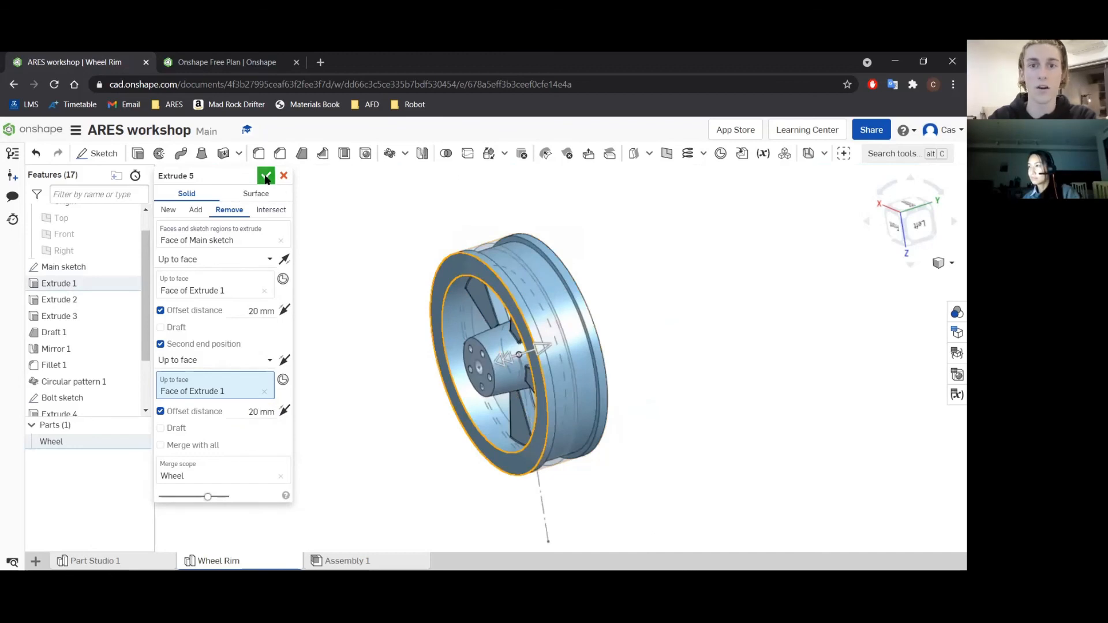
# Hide the main sketch so that only the wheel part is shown.
pyautogui.scroll(-3, 652, 335)
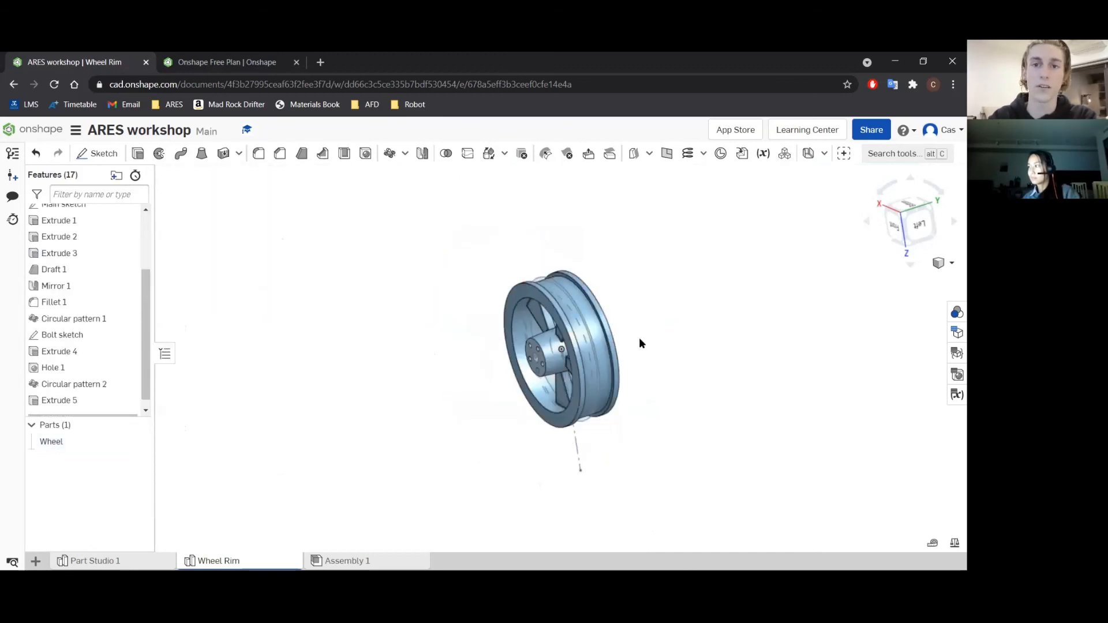
pyautogui.scroll(3, 115, 276)
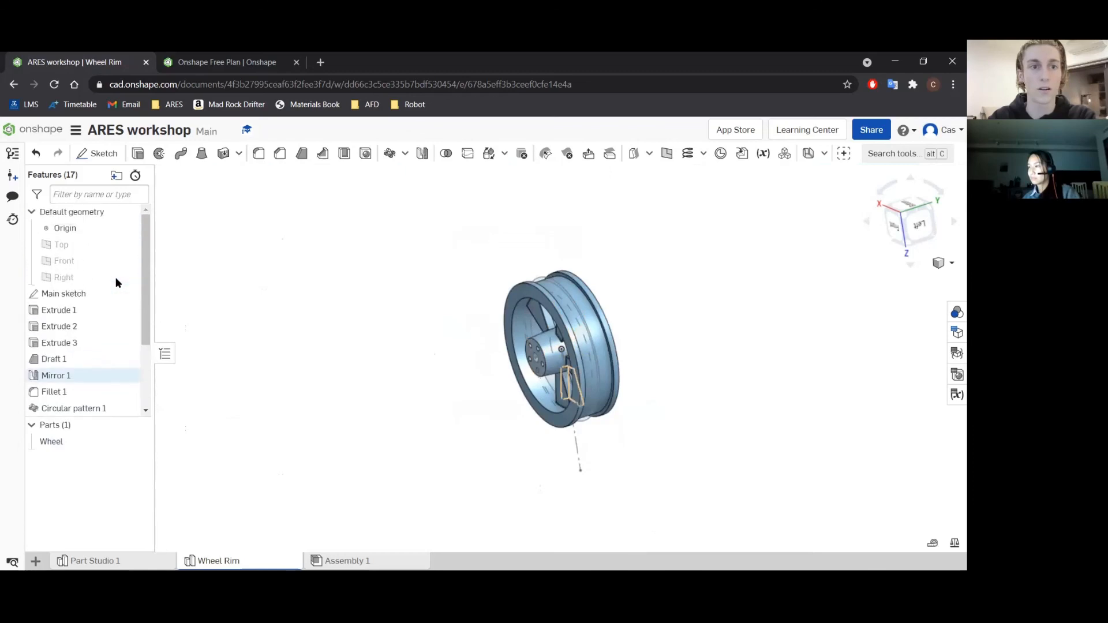
pyautogui.scroll(3, 636, 361)
pyautogui.scroll(-1, 526, 330)
pyautogui.scroll(1, 527, 330)
pyautogui.moveTo(526, 331); pyautogui.dragTo(569, 351, button='right')
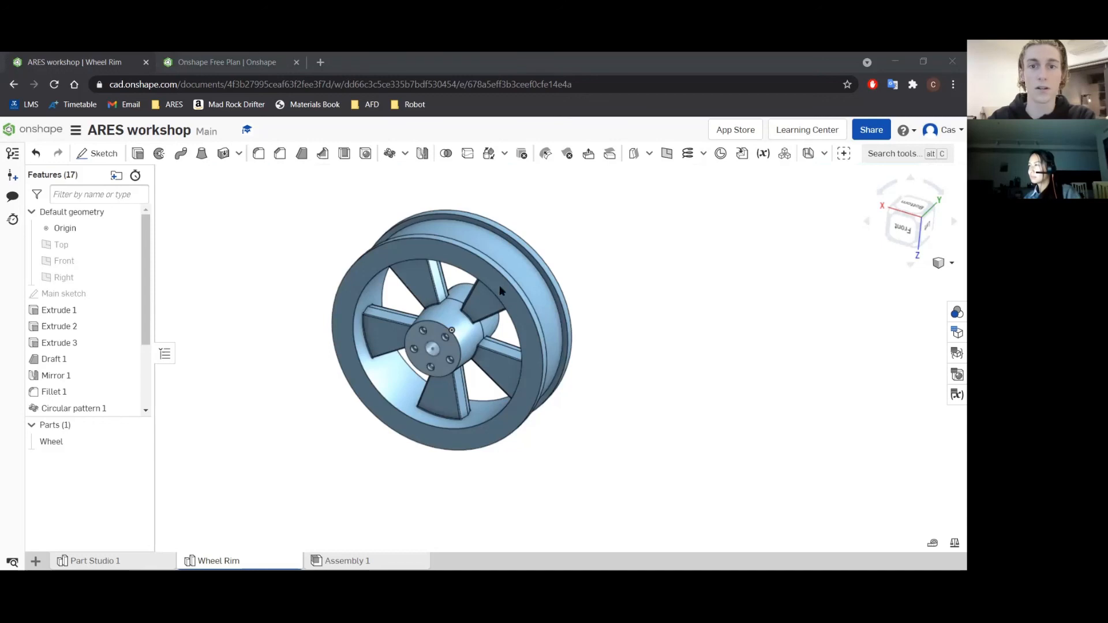
# Start an equal-distance chamfer on the four outer circular edges of the rim's front and back flanges.
pyautogui.scroll(5, 497, 283)
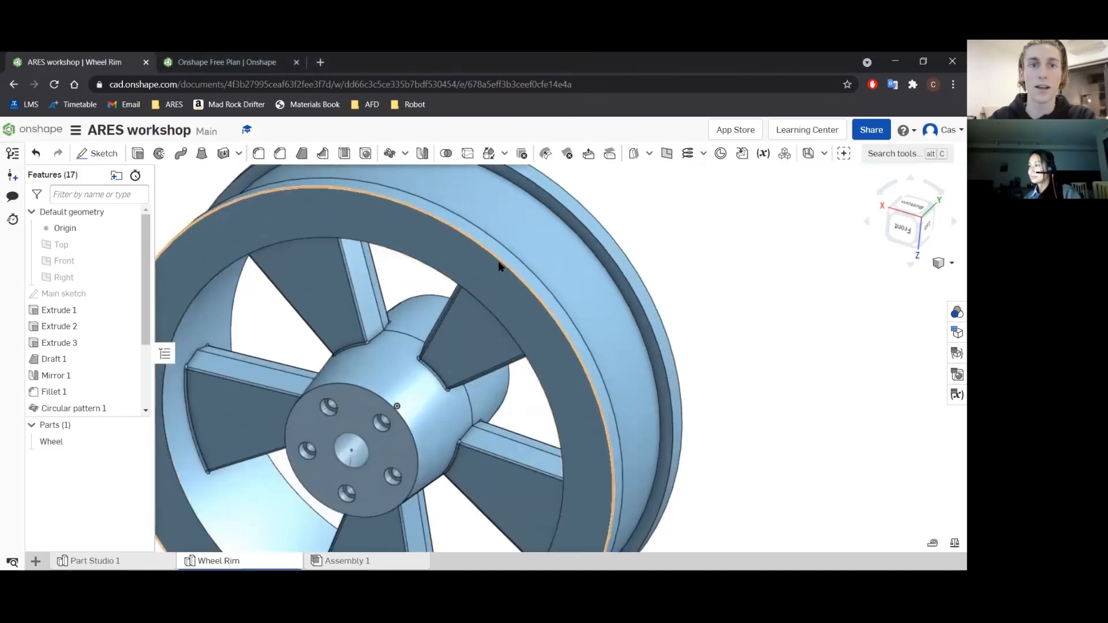
pyautogui.click(280, 154)
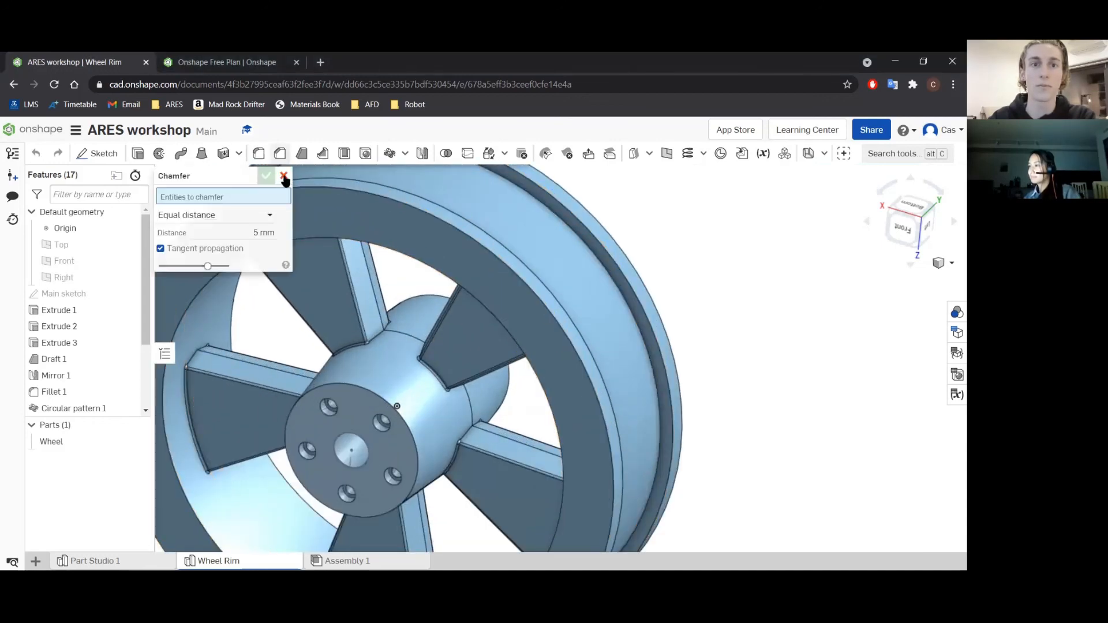
pyautogui.scroll(-5, 384, 248)
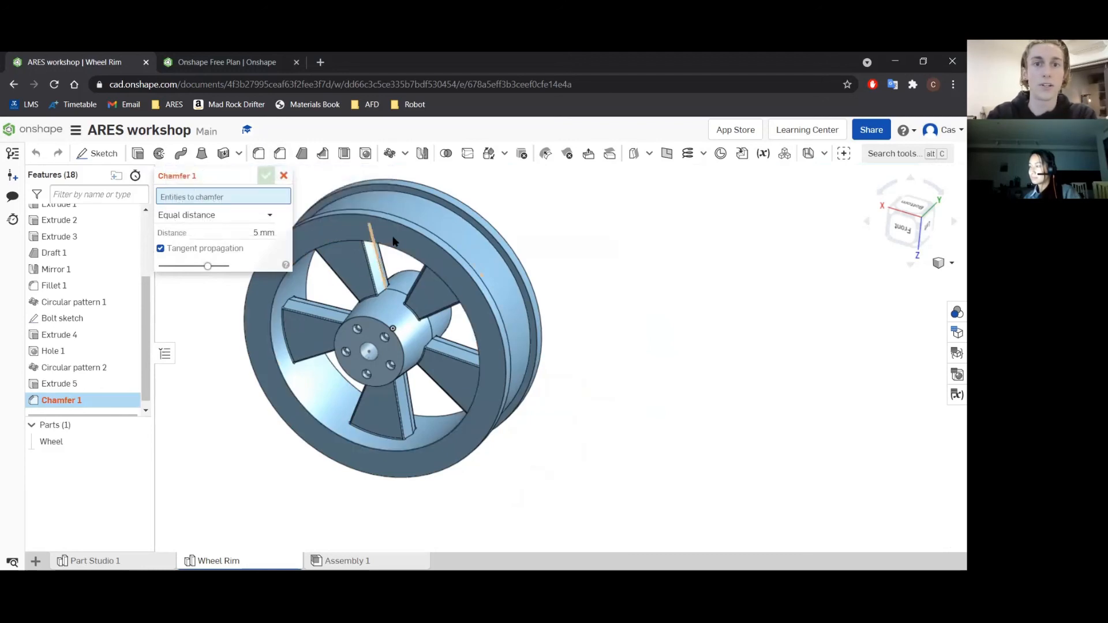
pyautogui.click(426, 238)
pyautogui.click(459, 230)
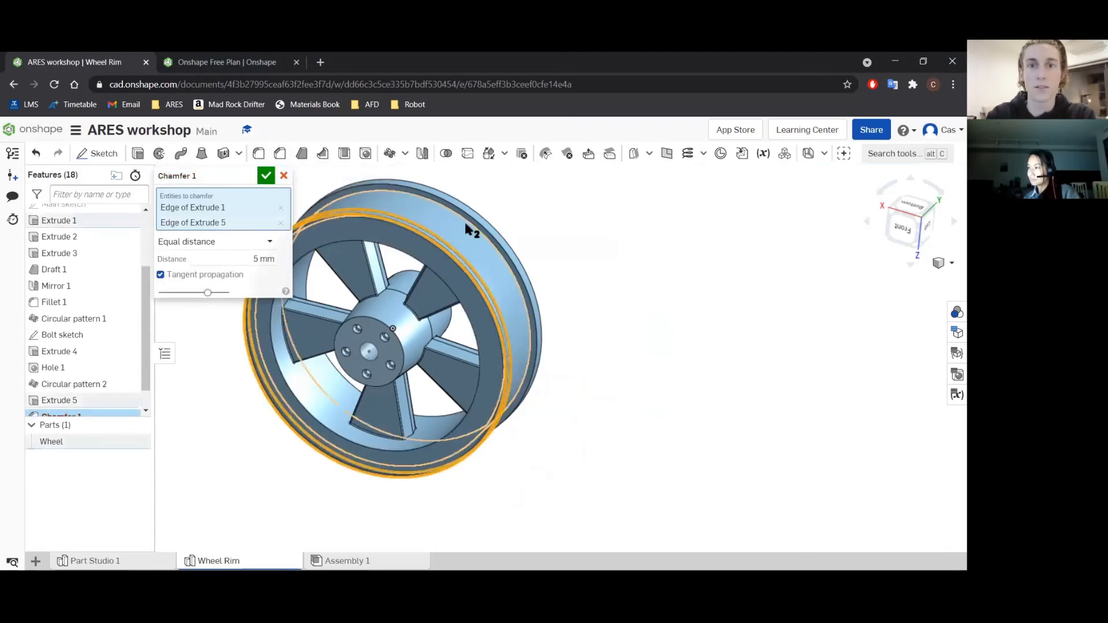
pyautogui.click(479, 221)
pyautogui.click(484, 227)
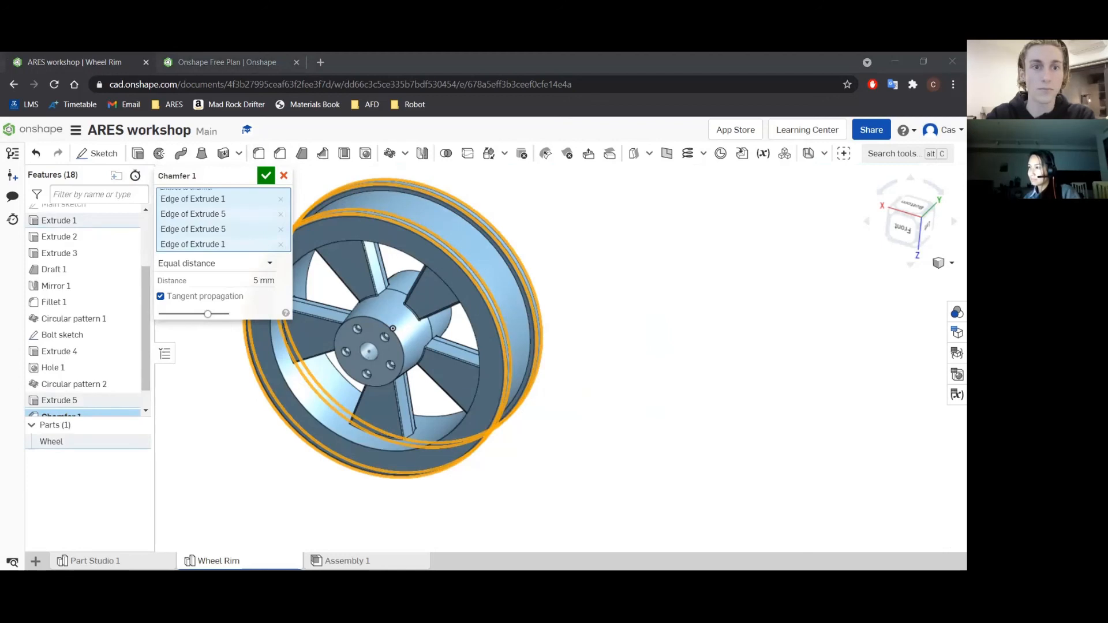
# Set the chamfer distance to 8 mm and accept the chamfer.
pyautogui.click(258, 281)
pyautogui.press('BackSpace')
pyautogui.write('8')
pyautogui.press('Return')
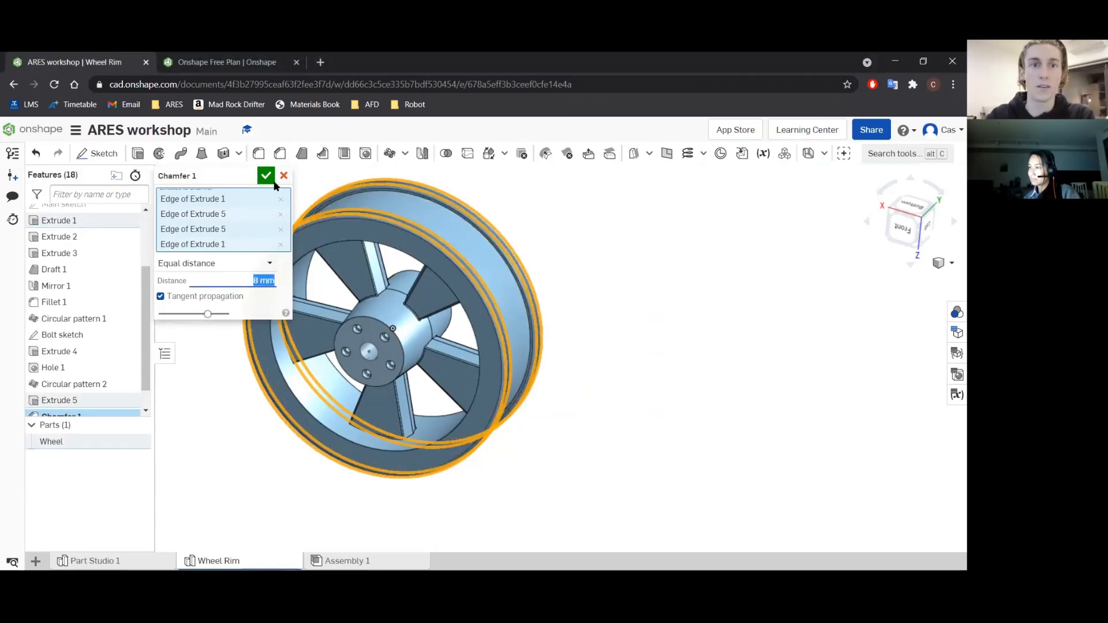
pyautogui.click(265, 175)
# Examine the chamfered flanges and groove up close, then the whole finished wheel rim.
pyautogui.moveTo(524, 278); pyautogui.dragTo(455, 277, button='right')
pyautogui.scroll(5, 430, 290)
pyautogui.scroll(5, 431, 288)
pyautogui.scroll(-8, 456, 277)
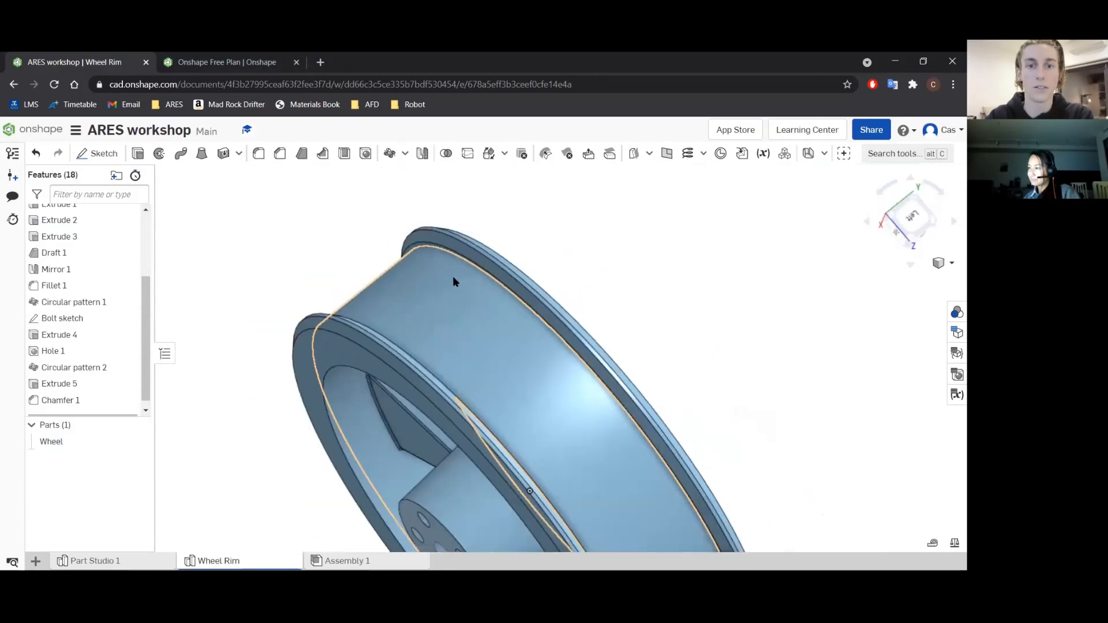
pyautogui.moveTo(475, 326)
pyautogui.mouseDown(button='right')
pyautogui.moveTo(489, 306)
pyautogui.moveTo(482, 329)
pyautogui.mouseUp(button='right')
pyautogui.press('f')
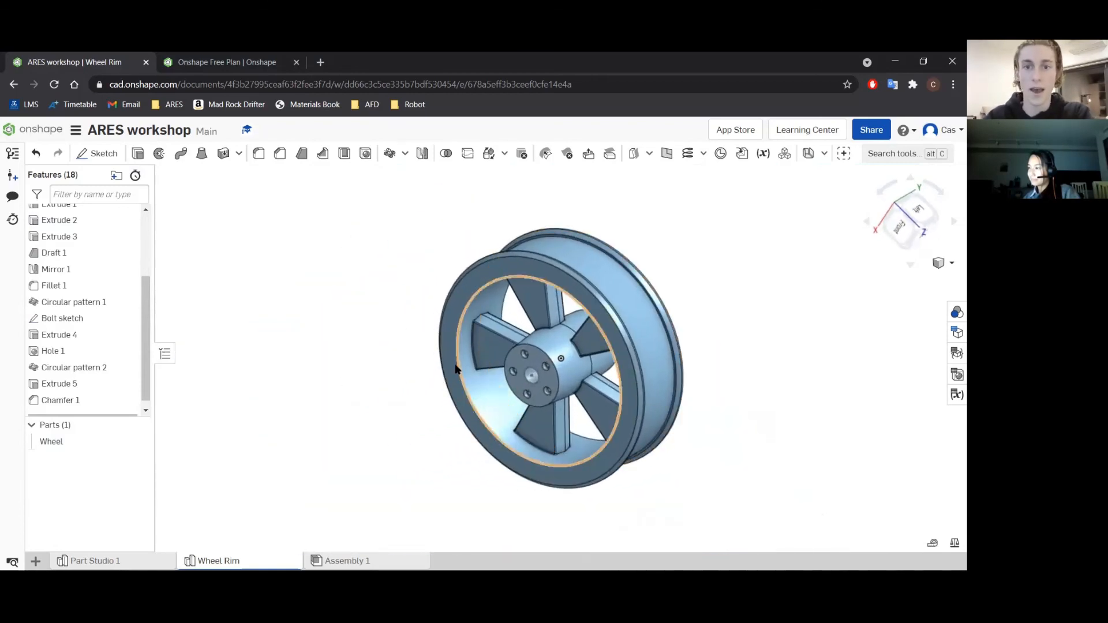
pyautogui.moveTo(370, 214); pyautogui.dragTo(732, 494)
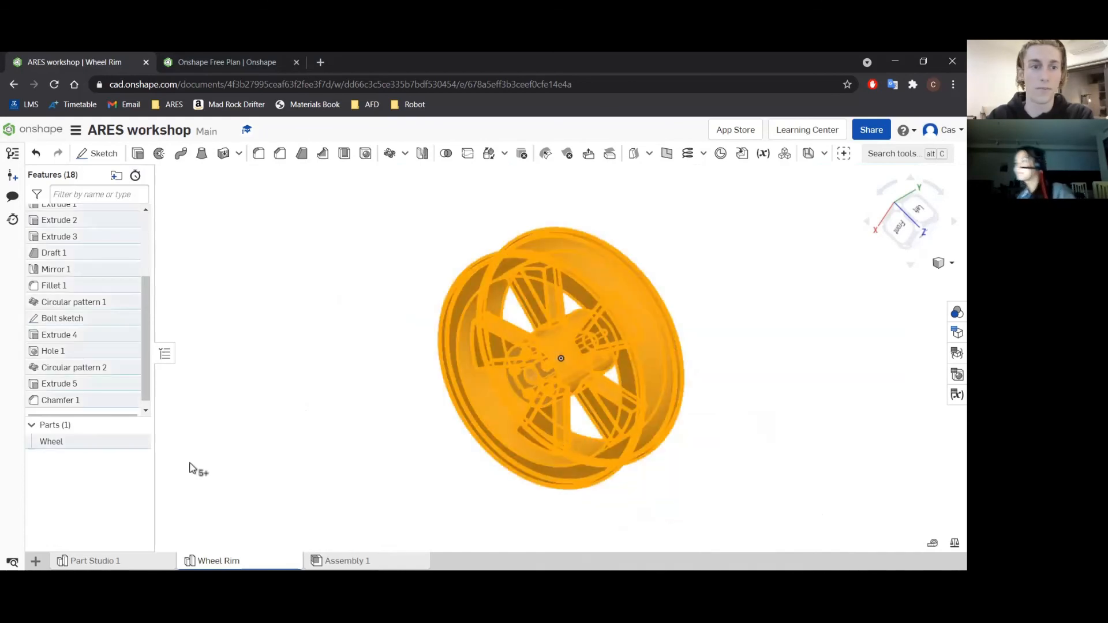
pyautogui.click(345, 393)
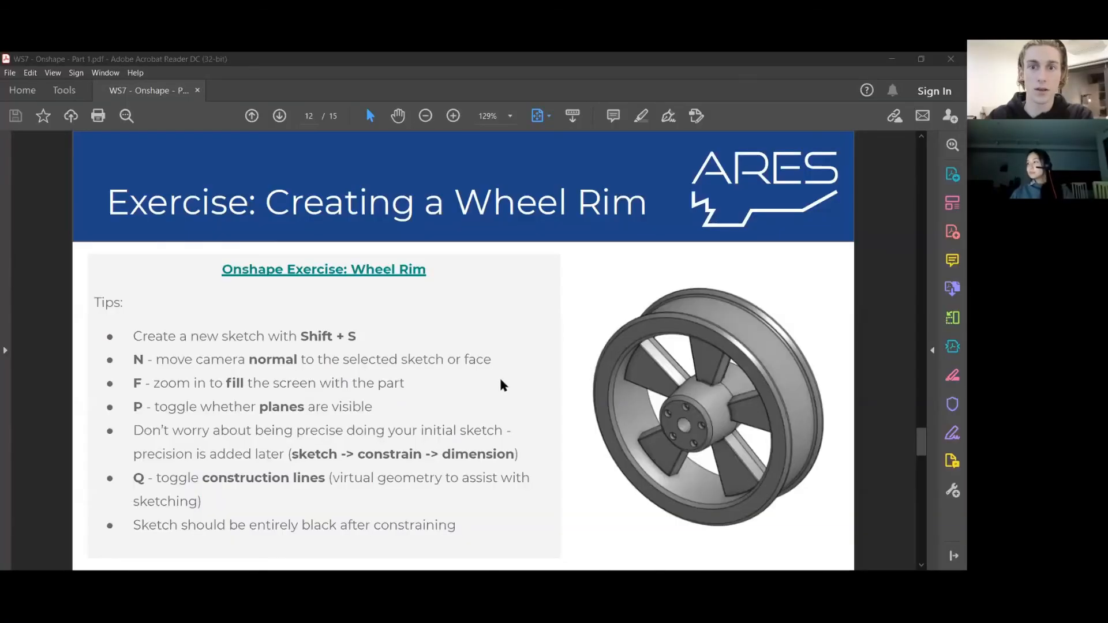
# Switch to the workshop PDF in Adobe Acrobat Reader and page past the wheel rim tips to the Onshape Learning Resources slide.
pyautogui.click(500, 380)
pyautogui.press('Right')
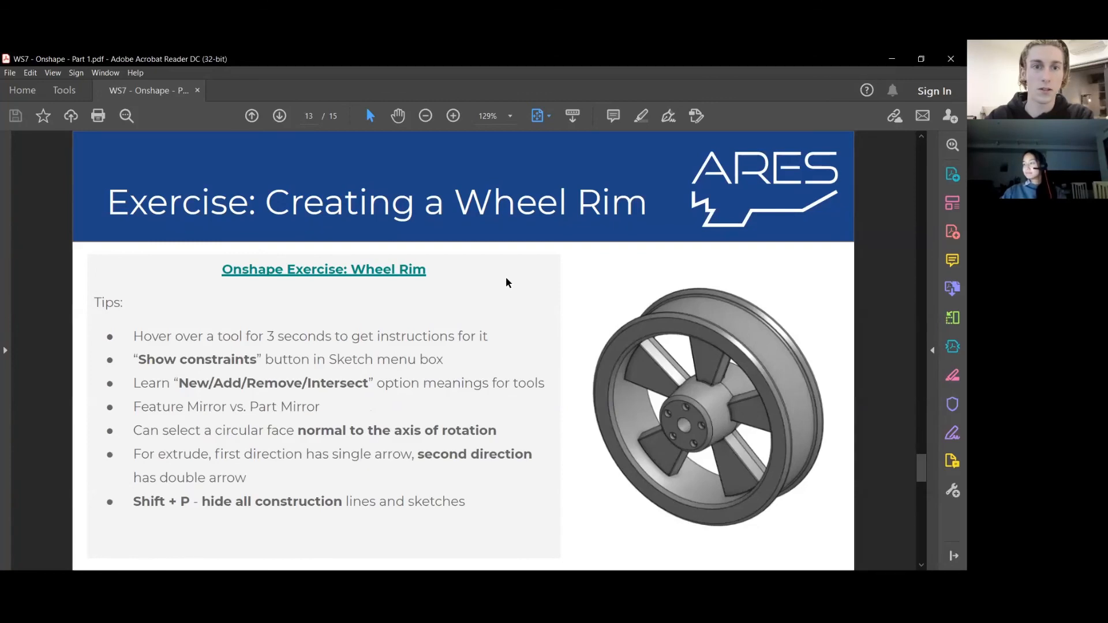
pyautogui.press('Right')
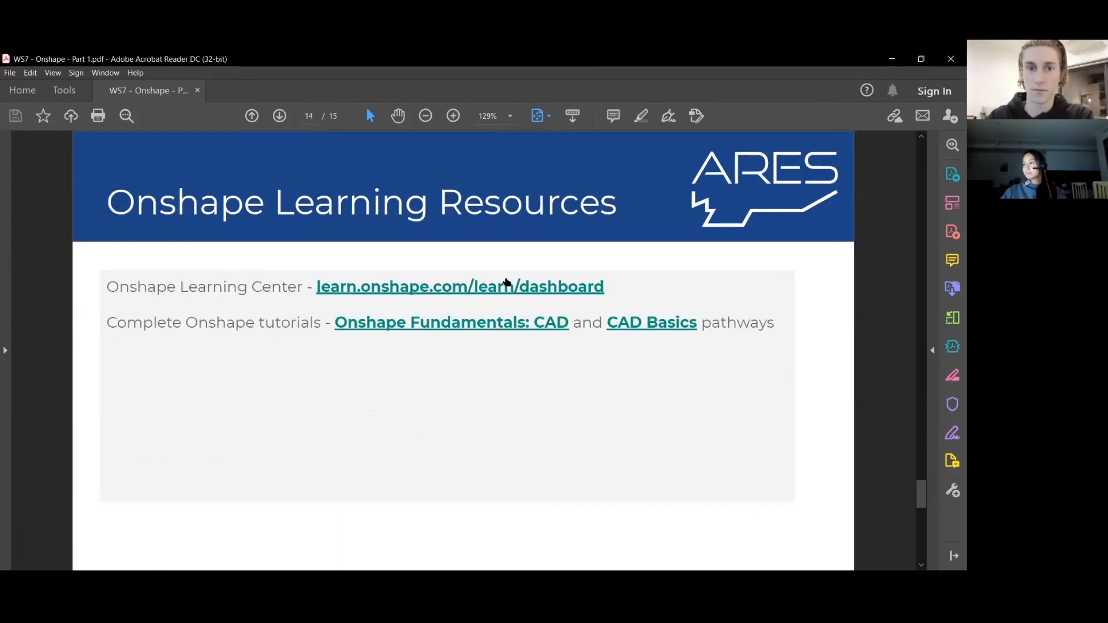